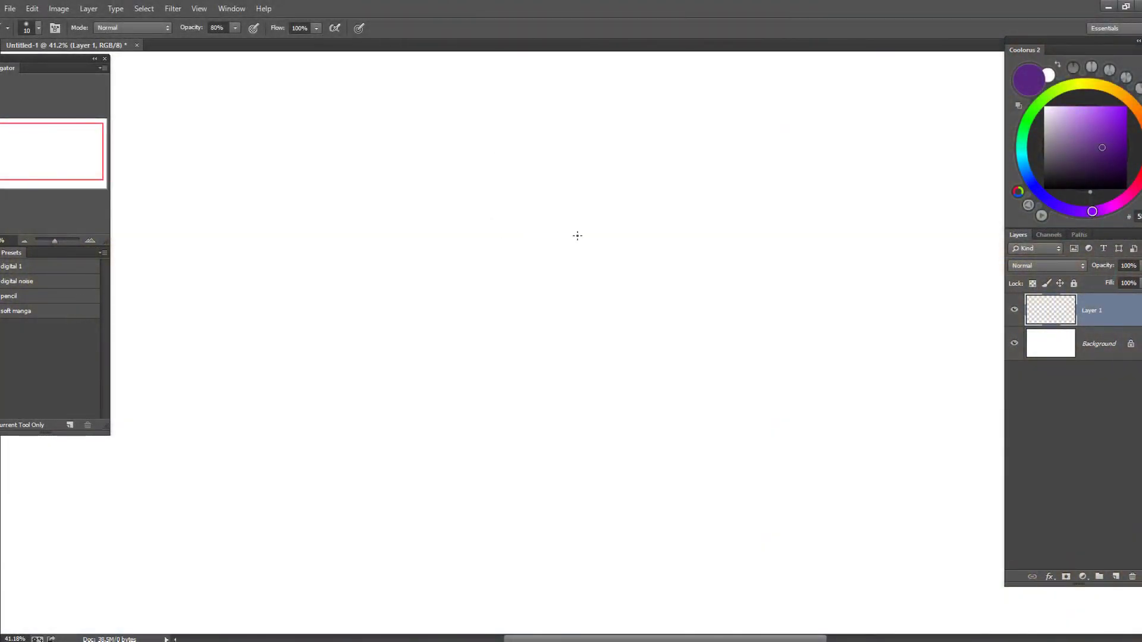
- Brush a vertical centre guide and a rough capsule-shaped body outline closed at the bottom
left_click_drag(540, 155, 537, 437)
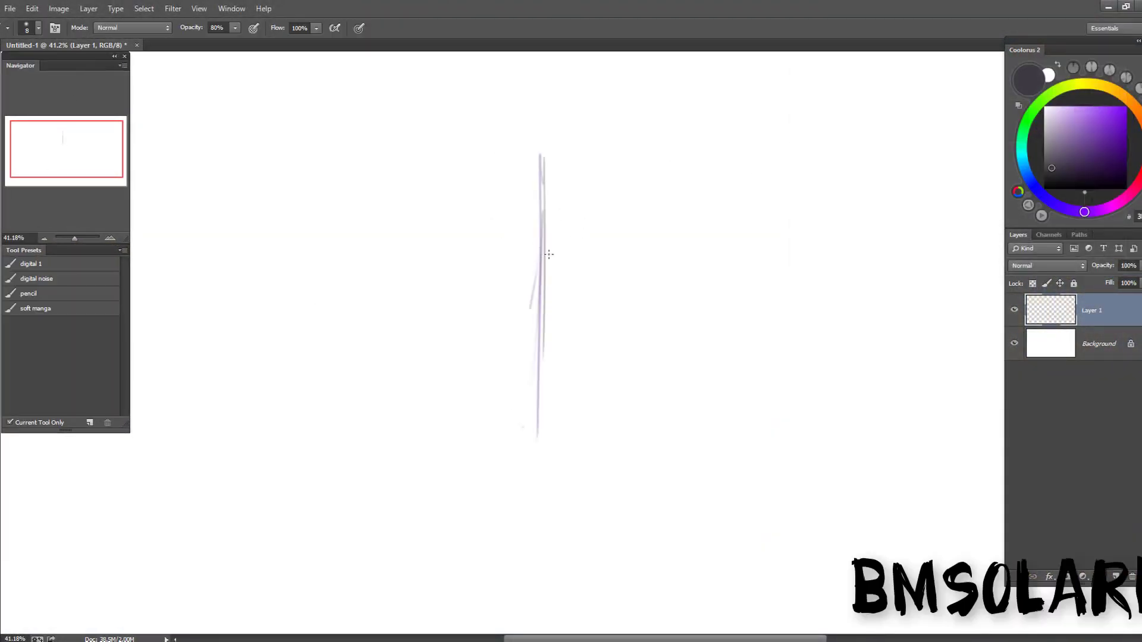
left_click_drag(534, 127, 462, 352)
left_click_drag(535, 107, 481, 416)
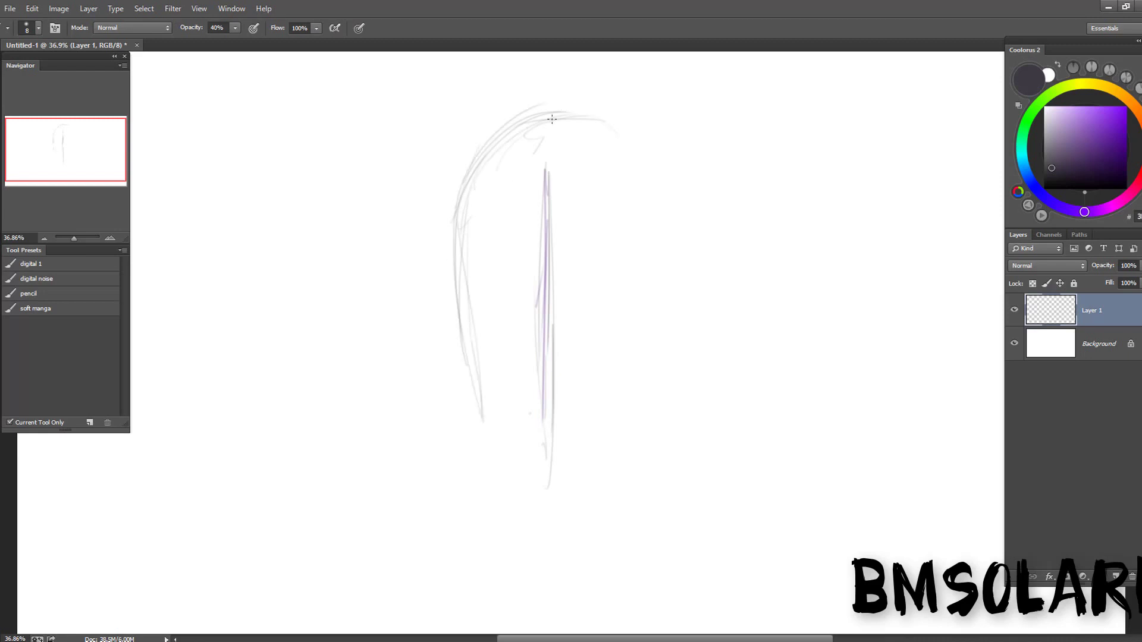
mouse_move(464, 178)
left_mouse_down()
mouse_move(643, 173)
mouse_move(640, 381)
left_mouse_up()
mouse_move(571, 104)
left_mouse_down()
mouse_move(452, 261)
mouse_move(641, 399)
left_mouse_up()
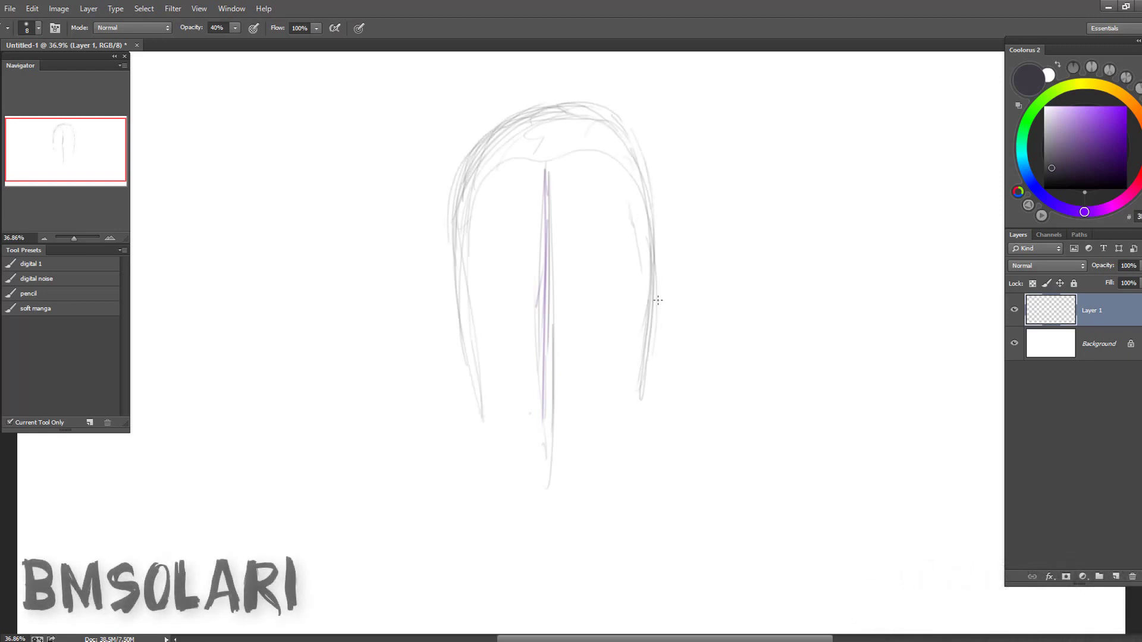
left_click_drag(467, 273, 461, 366)
left_click_drag(461, 166, 455, 438)
left_click_drag(452, 268, 538, 130)
left_click_drag(622, 107, 665, 446)
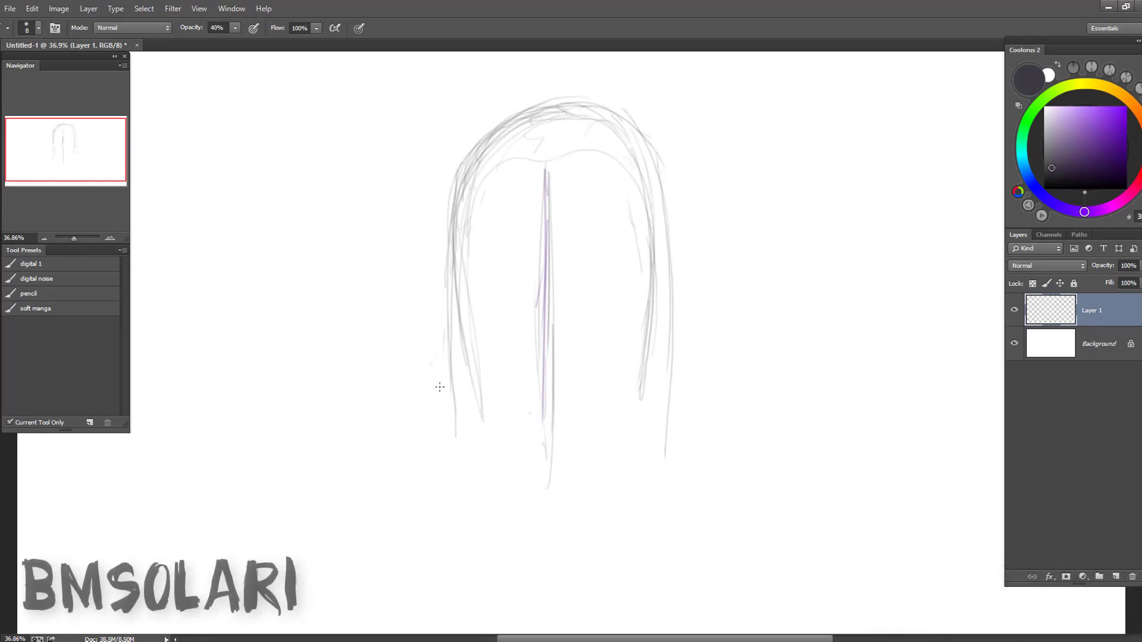
mouse_move(439, 388)
left_mouse_down()
mouse_move(524, 506)
mouse_move(642, 509)
left_mouse_up()
left_click_drag(678, 345, 565, 512)
left_click_drag(654, 214, 678, 441)
left_click_drag(693, 429, 511, 505)
left_click_drag(458, 208, 441, 356)
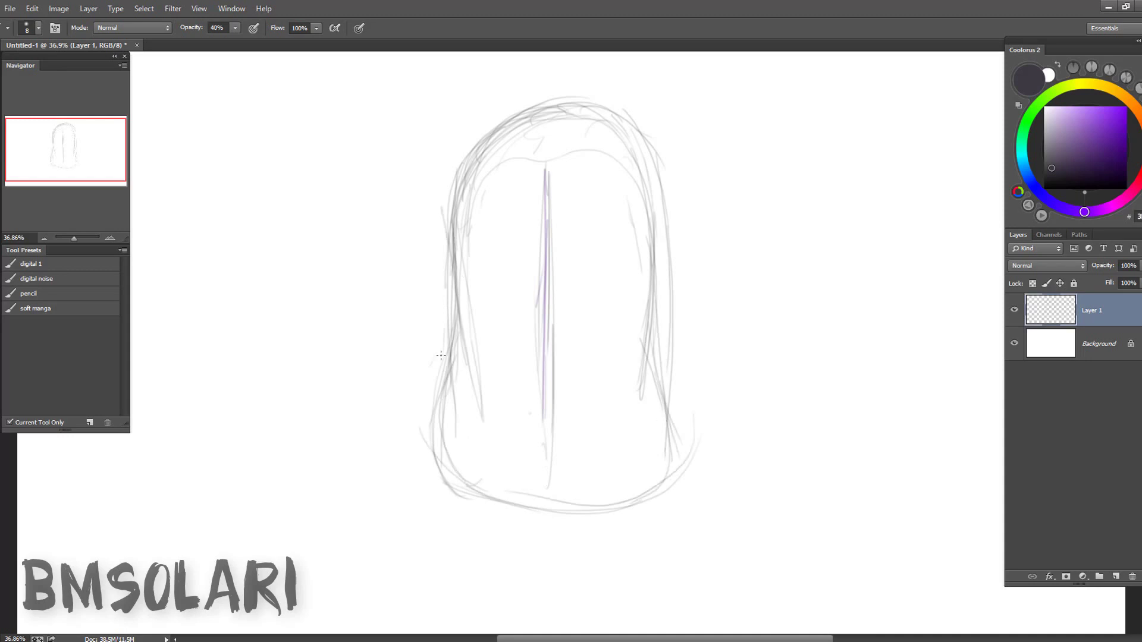
- Add more strokes to the body outline, then erase the purple centre line and inner strokes
left_click_drag(469, 166, 601, 97)
left_click_drag(455, 228, 523, 110)
left_click_drag(450, 170, 648, 101)
left_click_drag(637, 121, 667, 319)
left_click_drag(565, 98, 655, 169)
key("e")
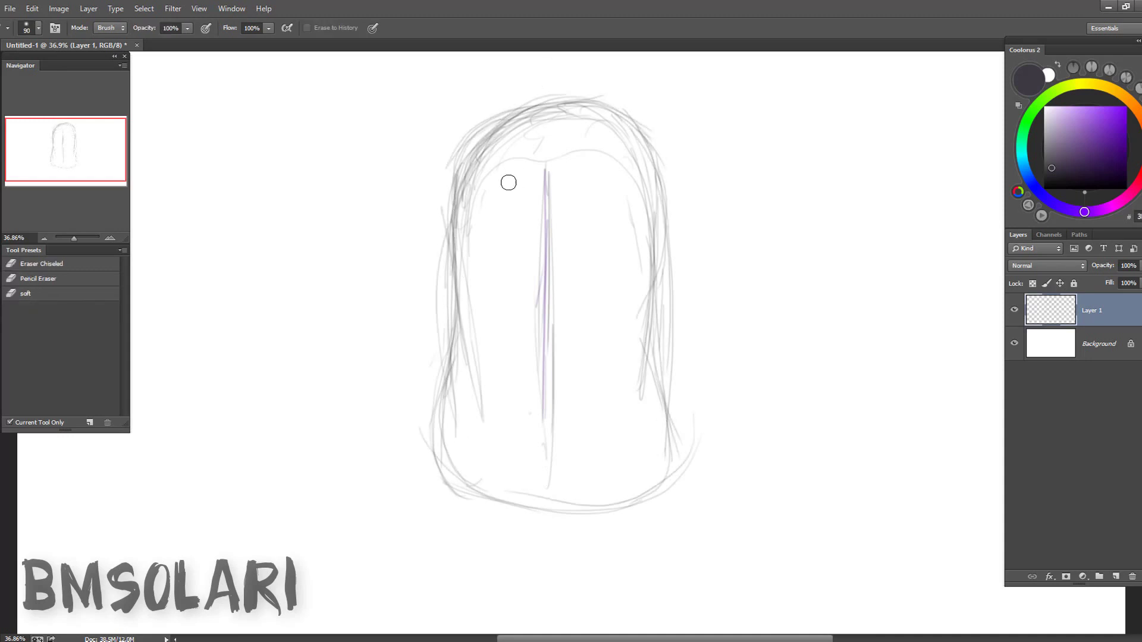
mouse_move(509, 183)
left_mouse_down()
mouse_move(543, 275)
mouse_move(544, 417)
left_mouse_up()
- Add grey strokes refining the top, sides and bottom of the body outline
key("b")
left_click_drag(524, 131, 648, 101)
mouse_move(631, 125)
left_mouse_down()
mouse_move(669, 250)
mouse_move(668, 395)
mouse_move(548, 484)
left_mouse_up()
left_click_drag(476, 523, 672, 476)
left_click_drag(669, 261, 682, 458)
left_click_drag(458, 191, 449, 321)
left_click_drag(494, 128, 452, 333)
left_click_drag(455, 310, 458, 505)
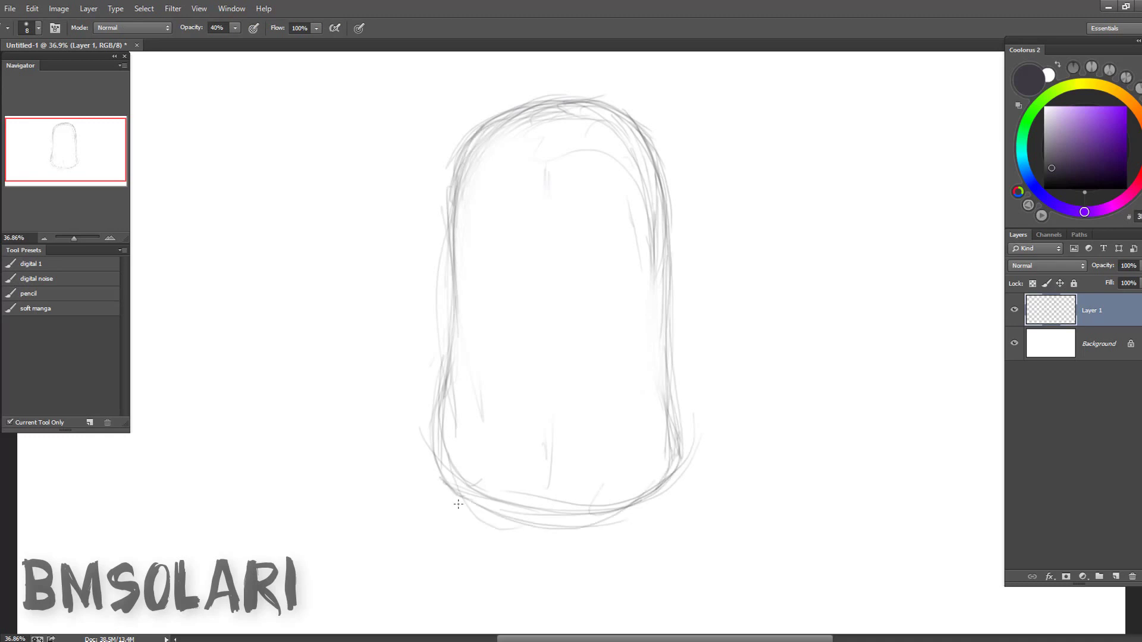
mouse_move(443, 362)
left_mouse_down()
mouse_move(509, 515)
mouse_move(678, 470)
mouse_move(661, 131)
left_mouse_up()
- Clean up the lower body sides, strengthen the head arc, and reshape the sketch with Liquify
key("e")
left_click_drag(452, 500, 460, 367)
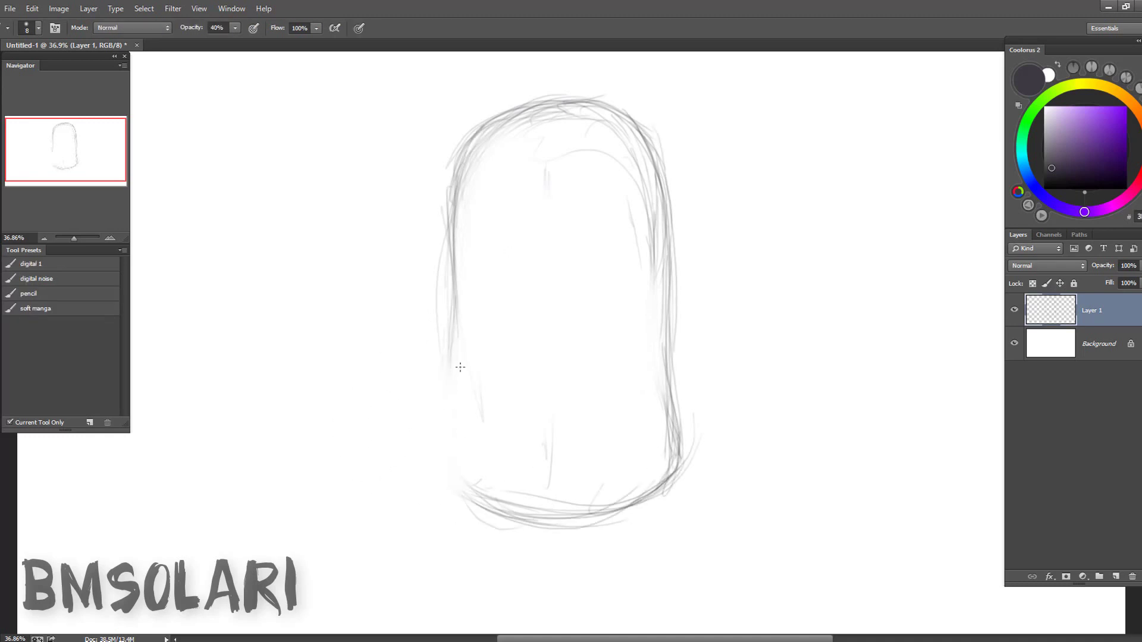
left_click_drag(452, 321, 470, 524)
key("e")
left_click_drag(630, 535, 714, 447)
key("b")
left_click_drag(684, 392, 600, 518)
left_click_drag(555, 229, 571, 102)
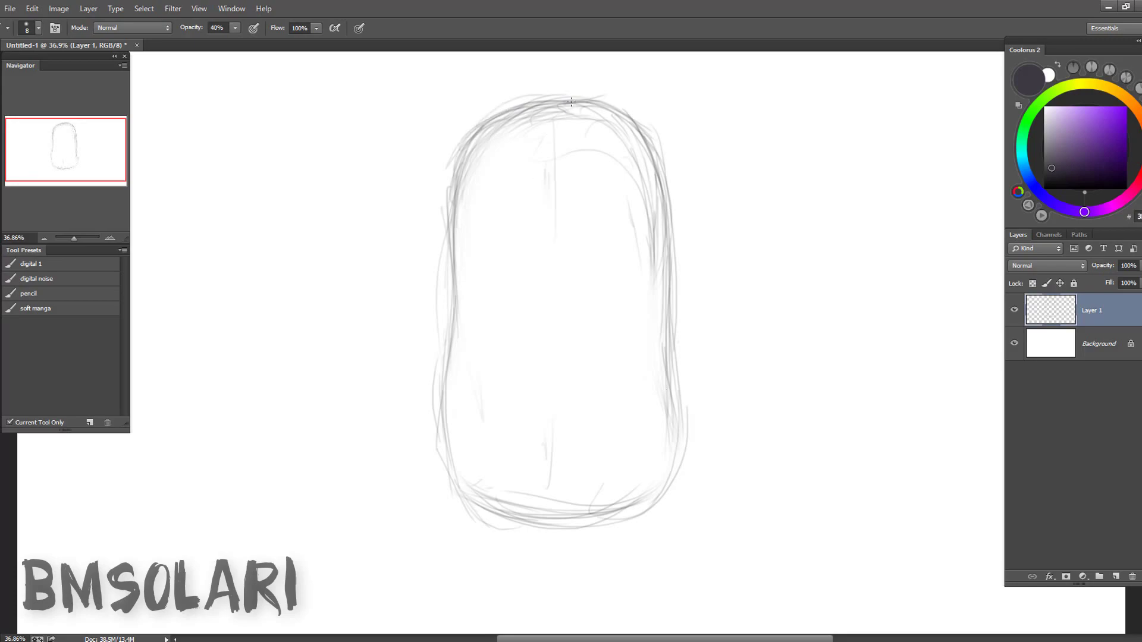
key("shift+ctrl+x")
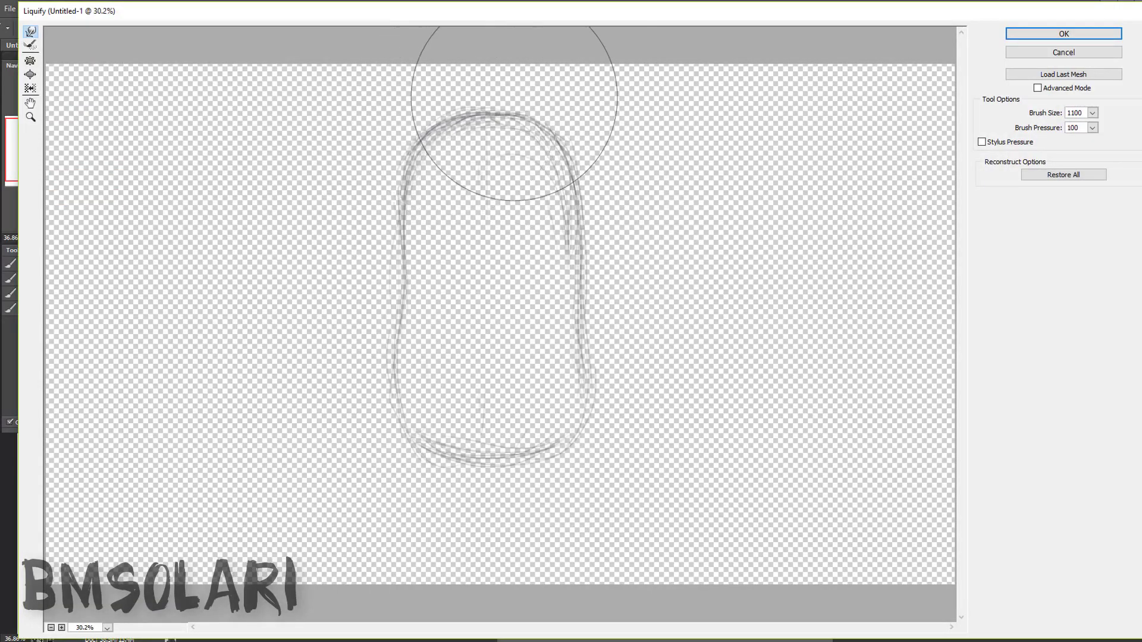
key("Return")
- Add an eye-level tick, a long vertical centre line and the left goggle circle
left_click_drag(435, 210, 485, 208)
left_click_drag(554, 109, 559, 433)
mouse_move(535, 160)
left_mouse_down()
mouse_move(523, 160)
mouse_move(494, 237)
mouse_move(541, 244)
left_mouse_up()
- Draw the right goggle circle, inner circles in both goggles, and a mouth curve
mouse_move(598, 169)
left_mouse_down()
mouse_move(577, 185)
mouse_move(583, 230)
mouse_move(595, 168)
mouse_move(580, 241)
left_mouse_up()
mouse_move(514, 176)
left_mouse_down()
mouse_move(502, 223)
mouse_move(533, 178)
mouse_move(601, 202)
left_mouse_up()
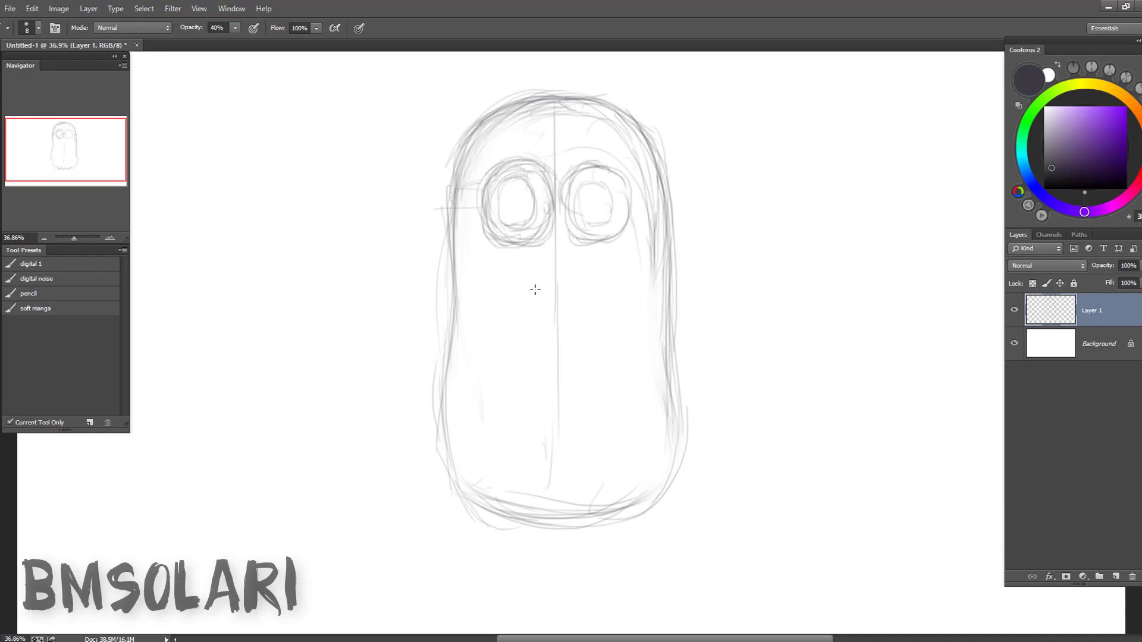
mouse_move(523, 345)
left_mouse_down()
mouse_move(586, 310)
mouse_move(588, 320)
left_mouse_up()
mouse_move(520, 350)
left_mouse_down()
mouse_move(576, 340)
mouse_move(568, 314)
mouse_move(556, 333)
mouse_move(511, 345)
mouse_move(587, 312)
mouse_move(510, 351)
left_mouse_up()
- Redraw the mouth as a thinner line, add a curved belt line, and zoom out slightly
key("e")
key("b")
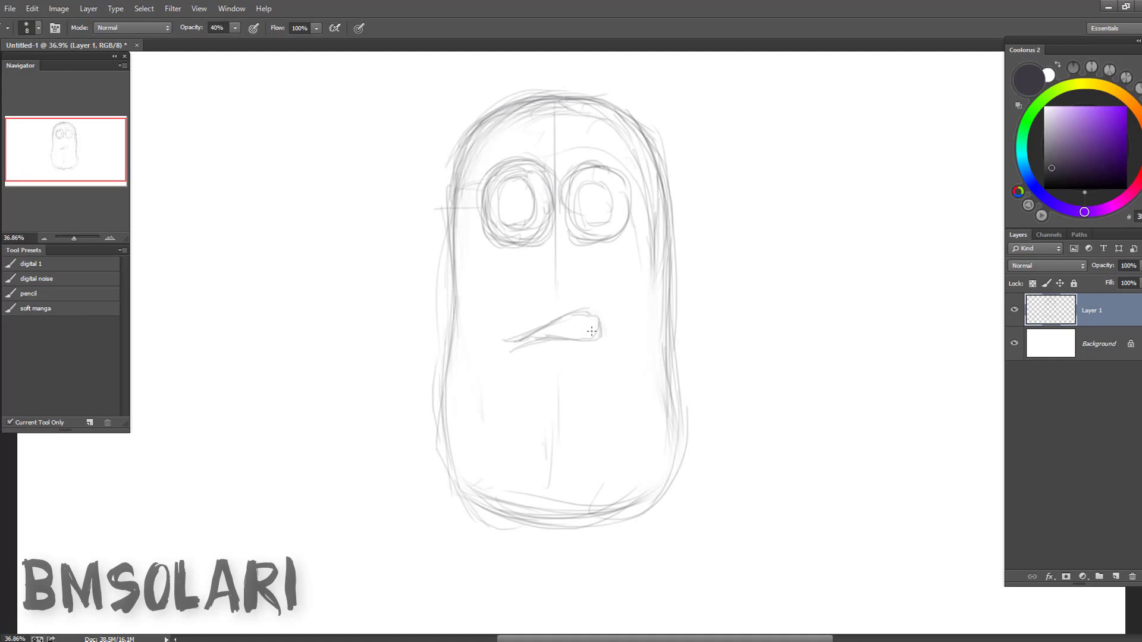
key("e")
mouse_move(589, 327)
left_mouse_down()
mouse_move(523, 350)
mouse_move(613, 345)
mouse_move(511, 340)
left_mouse_up()
key("b")
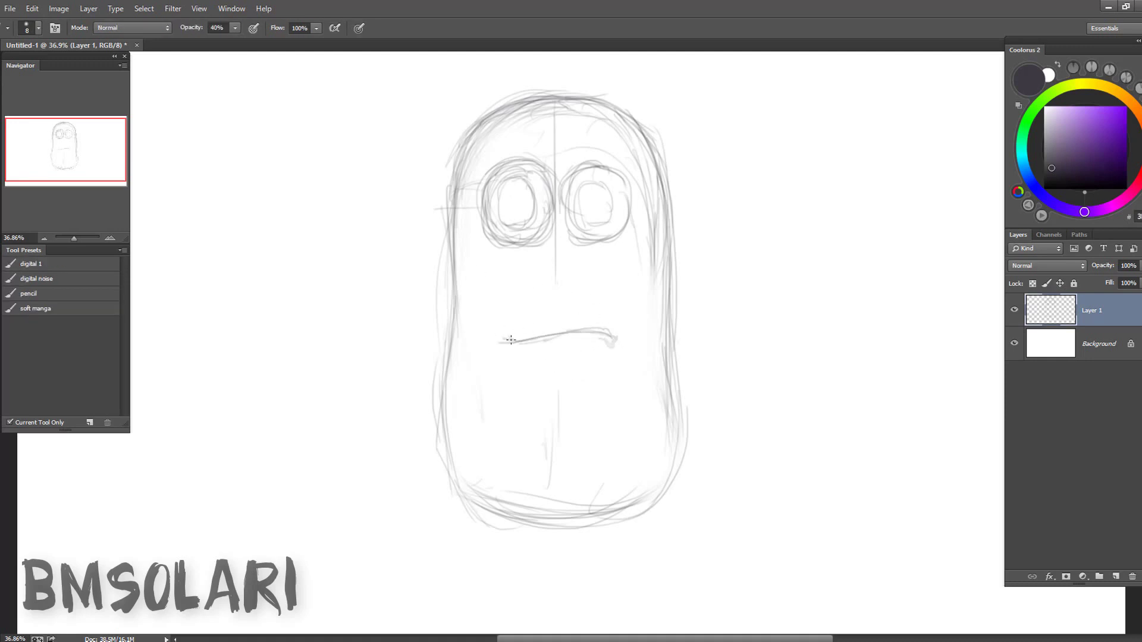
mouse_move(451, 370)
left_mouse_down()
mouse_move(566, 394)
mouse_move(690, 358)
left_mouse_up()
key("z")
mouse_move(658, 255)
left_mouse_down()
mouse_move(516, 119)
mouse_move(562, 94)
mouse_move(577, 113)
mouse_move(633, 102)
left_mouse_up()
- Add goggle straps on both sides, eyelid lines across the eyes, and pupils
key("b")
left_click_drag(616, 183, 601, 256)
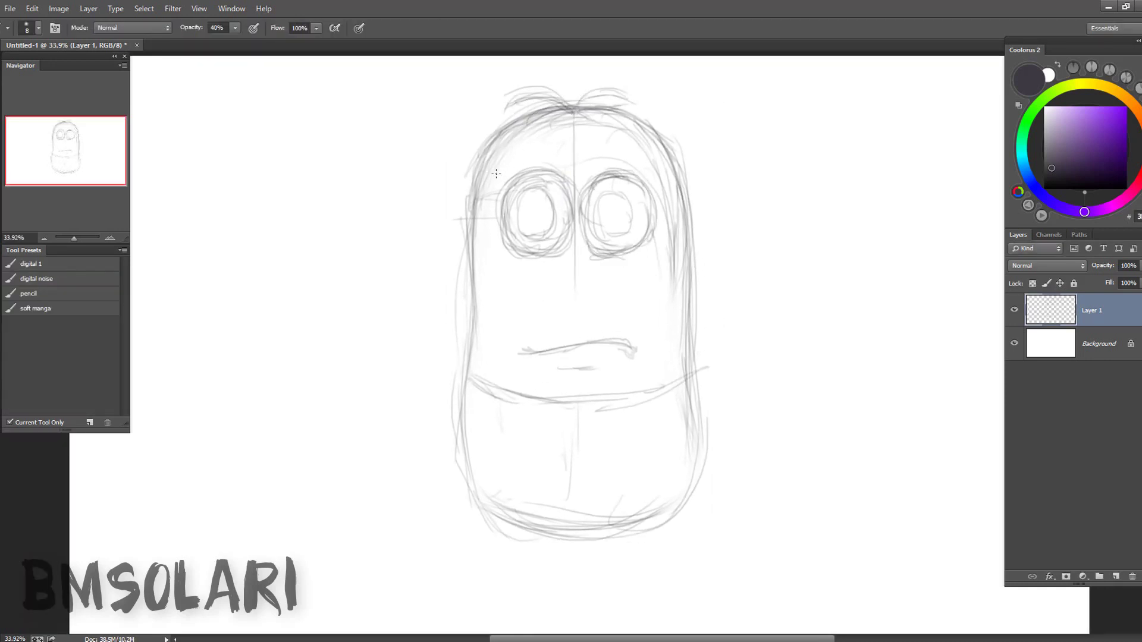
left_click_drag(489, 194, 473, 199)
left_click_drag(651, 190, 693, 189)
left_click_drag(658, 220, 693, 218)
mouse_move(502, 229)
left_mouse_down()
mouse_move(574, 250)
mouse_move(655, 213)
left_mouse_up()
left_click_drag(523, 209, 545, 222)
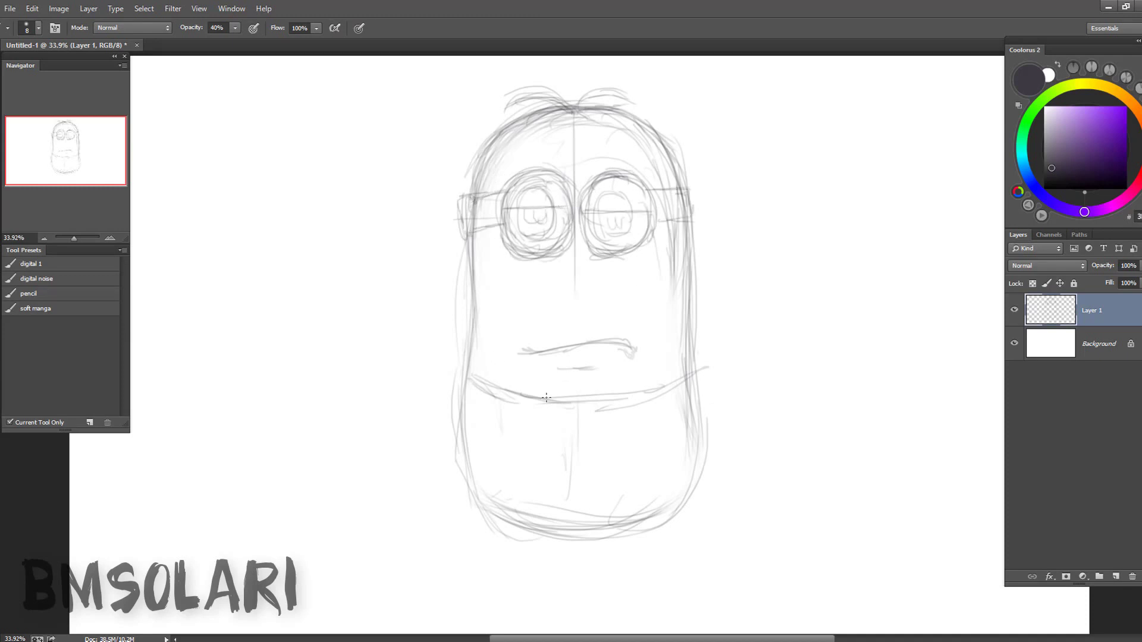
- Sketch the zigzag belt emblem, a second belt line, and lines across the lower body
mouse_move(552, 398)
left_mouse_down()
mouse_move(584, 387)
mouse_move(603, 412)
mouse_move(700, 372)
left_mouse_up()
mouse_move(459, 376)
left_mouse_down()
mouse_move(606, 441)
mouse_move(700, 388)
left_mouse_up()
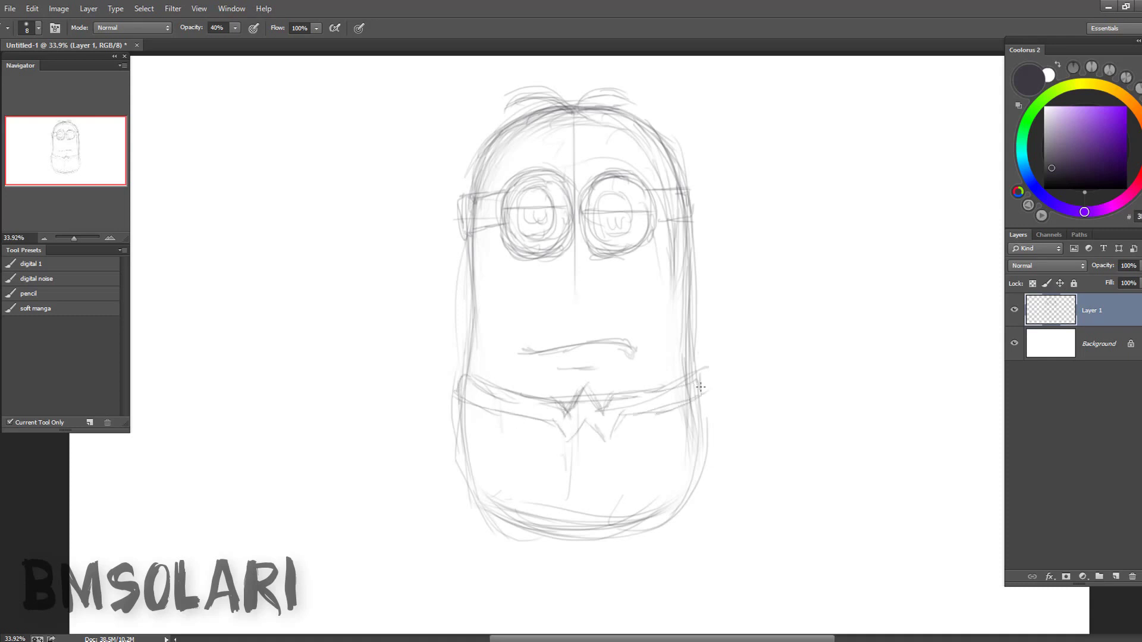
left_click_drag(463, 421, 530, 522)
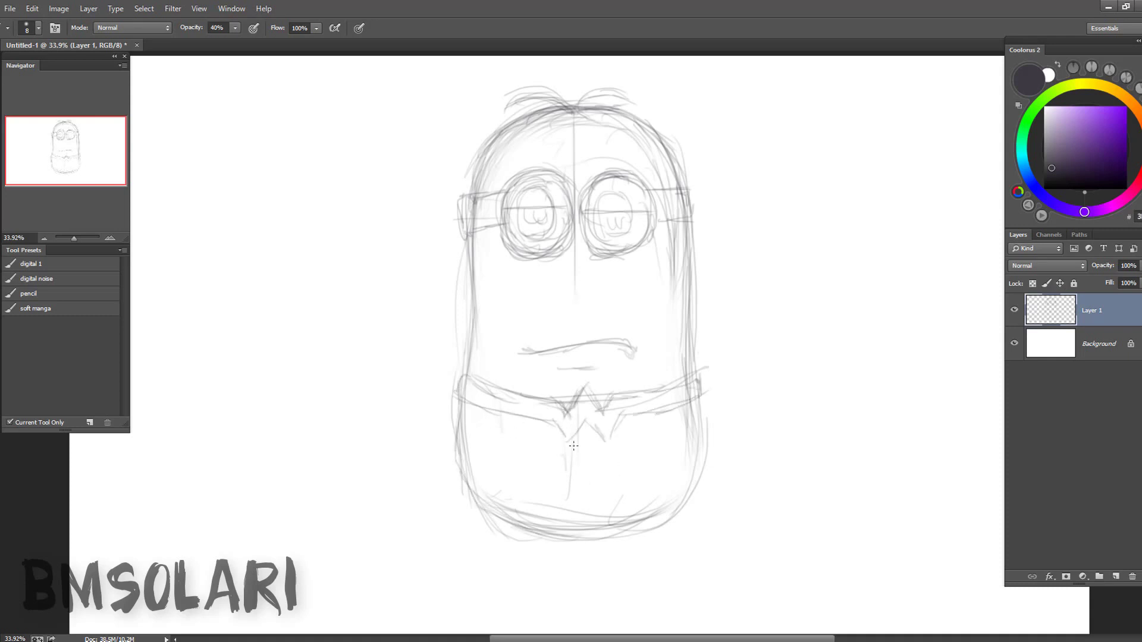
mouse_move(506, 426)
left_mouse_down()
mouse_move(476, 476)
mouse_move(541, 470)
left_mouse_up()
key("ctrl+z")
left_click_drag(458, 467, 512, 492)
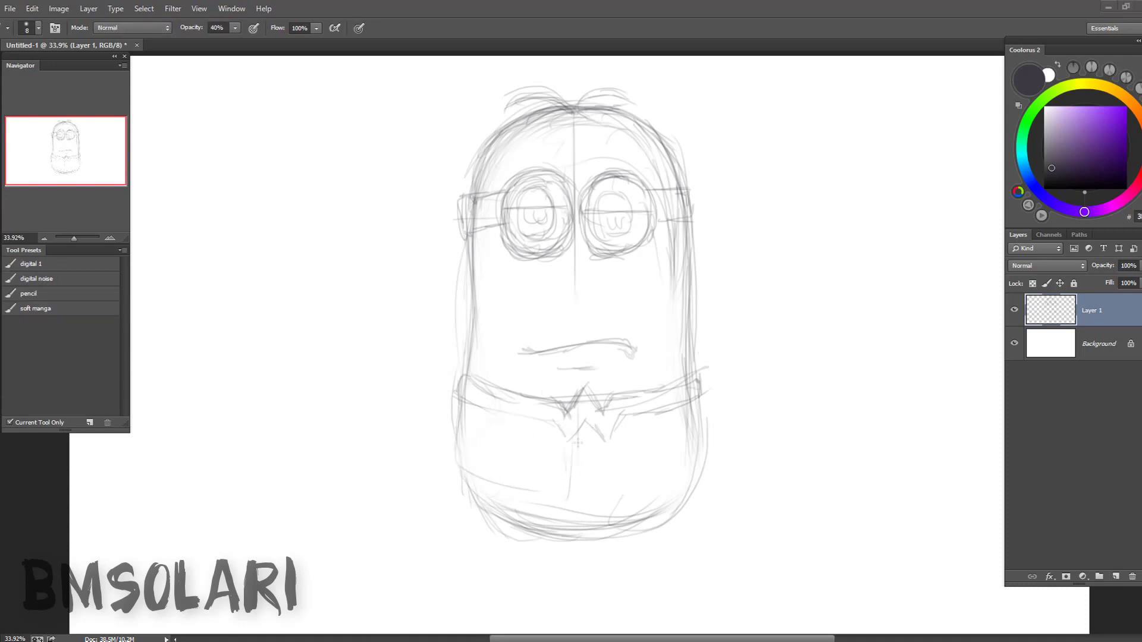
left_click_drag(458, 467, 671, 483)
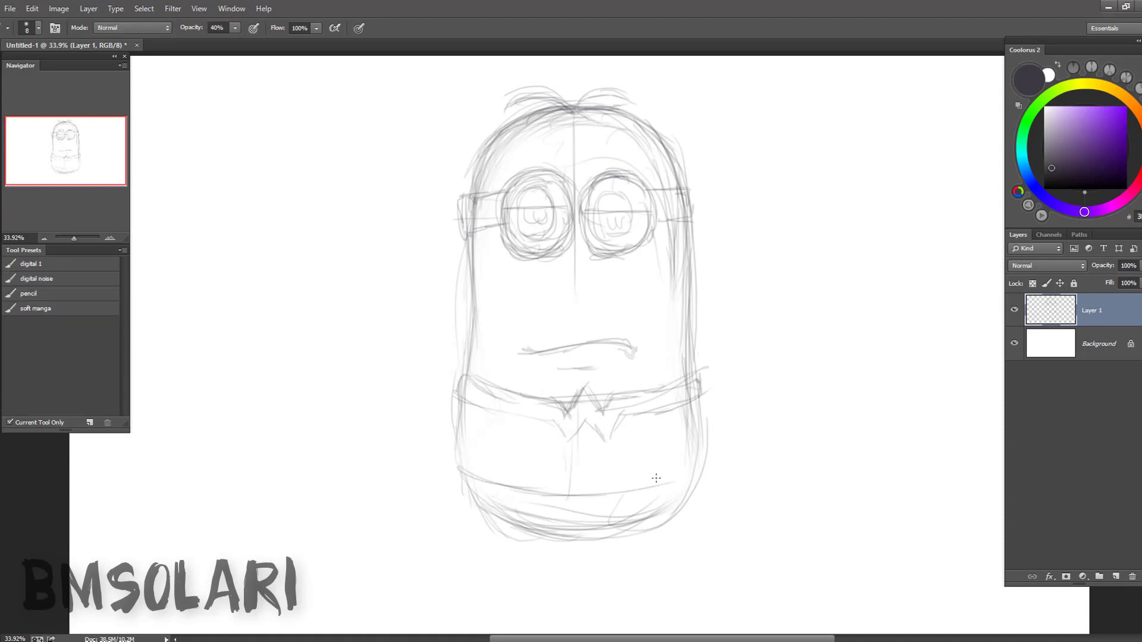
mouse_move(550, 495)
left_mouse_down()
mouse_move(640, 492)
mouse_move(685, 386)
left_mouse_up()
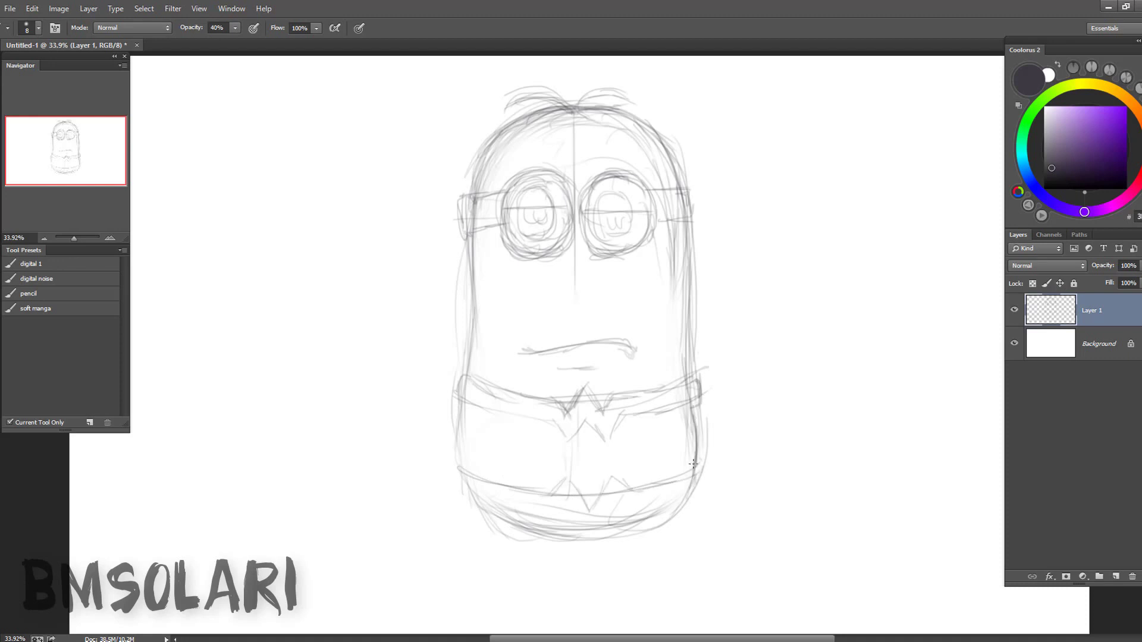
- Strengthen the left and right edges and outline of the lower body
left_click_drag(459, 475, 455, 467)
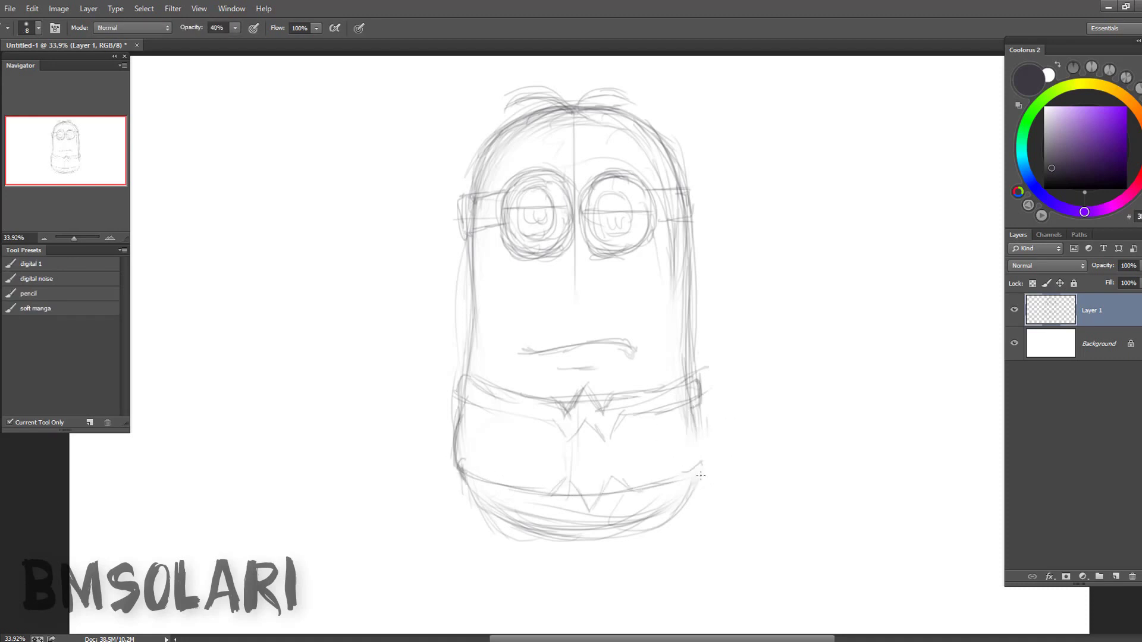
left_click_drag(695, 507, 696, 409)
left_click_drag(459, 479, 530, 583)
left_click_drag(705, 452, 684, 544)
left_click_drag(490, 556, 702, 482)
- Scale the whole sketch with Free Transform and shift it up slightly
key("ctrl+t")
left_click_drag(665, 187, 671, 156)
key("Return")
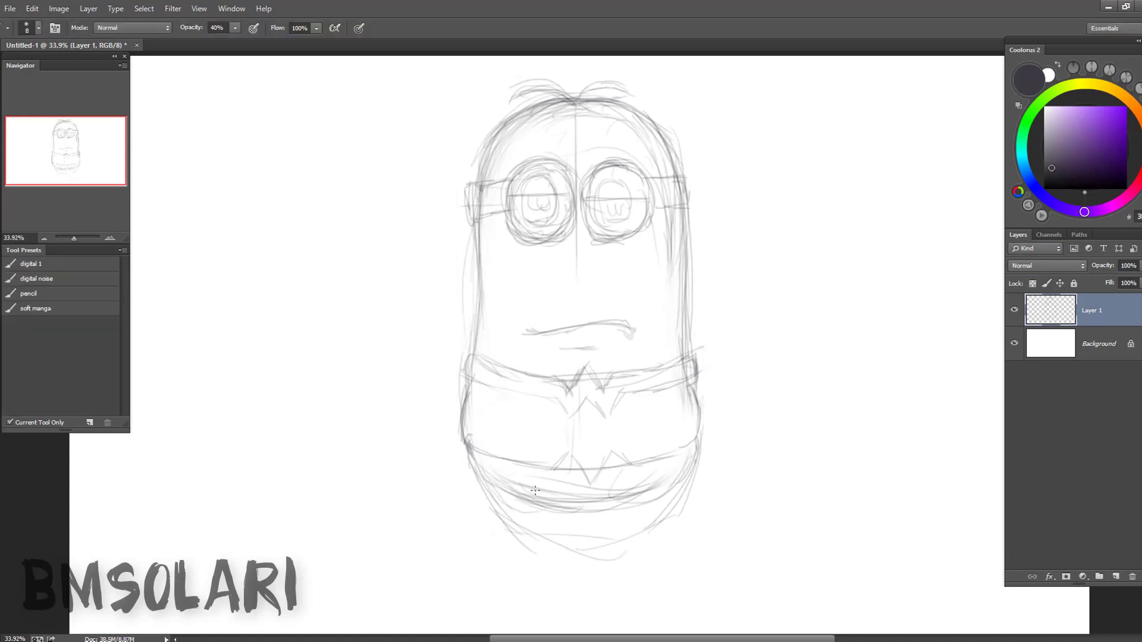
- Lighten the belly lines and add a second belt band with zigzag, belly curves and a star
key("e")
left_click_drag(655, 488, 518, 512)
key("b")
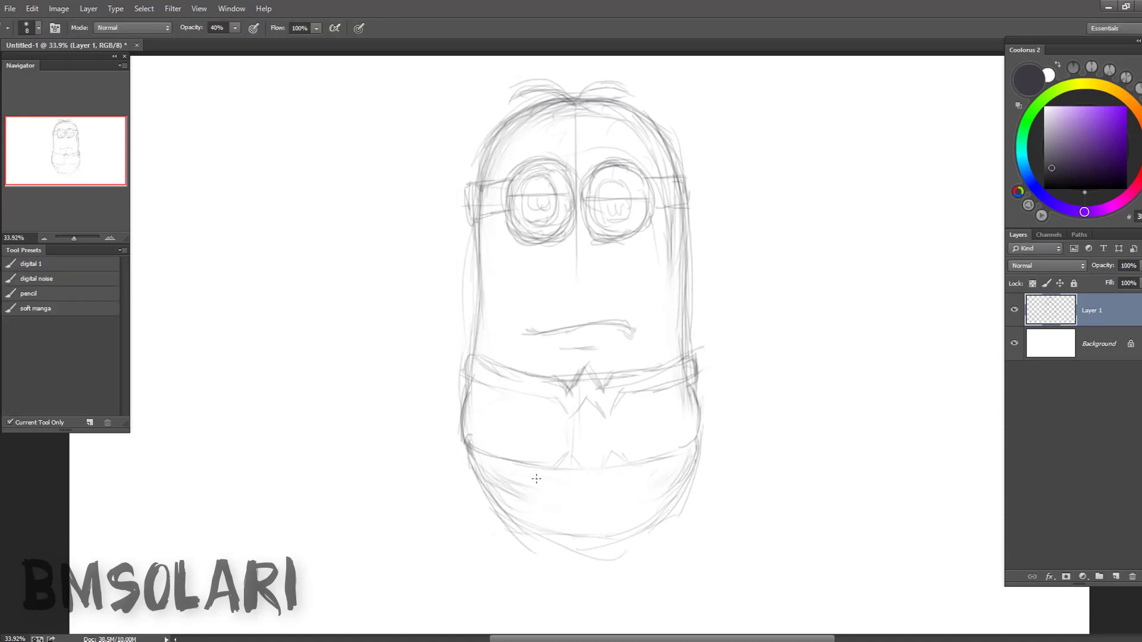
left_click_drag(553, 470, 700, 434)
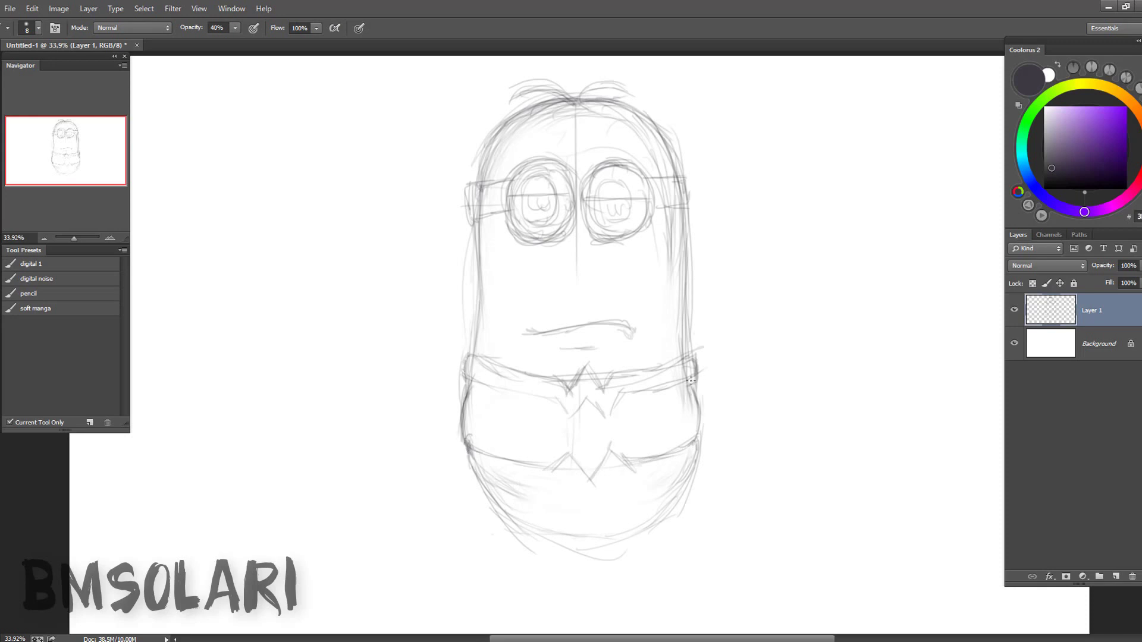
mouse_move(484, 476)
left_mouse_down()
mouse_move(613, 497)
mouse_move(705, 453)
left_mouse_up()
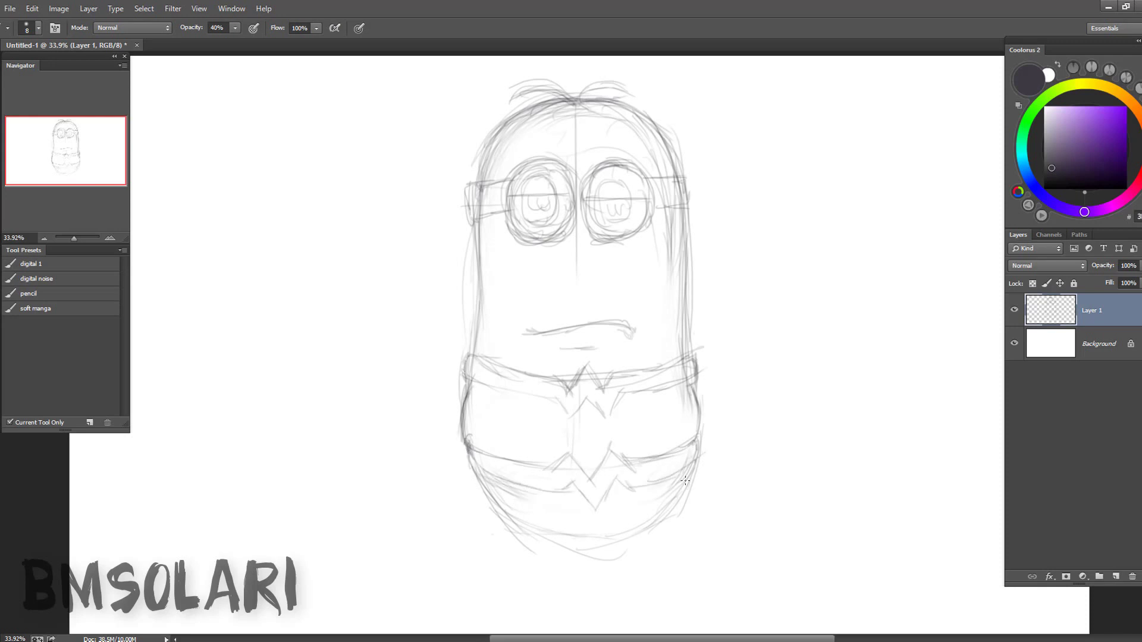
left_click_drag(556, 476, 690, 470)
left_click_drag(500, 523, 660, 551)
mouse_move(487, 437)
left_mouse_down()
mouse_move(515, 402)
mouse_move(520, 440)
mouse_move(496, 433)
left_mouse_up()
- Erase the star and right part of the belt, then redraw horizontal belt lines
key("e")
left_click_drag(649, 411, 663, 407)
key("b")
key("e")
left_click_drag(518, 423, 485, 414)
key("b")
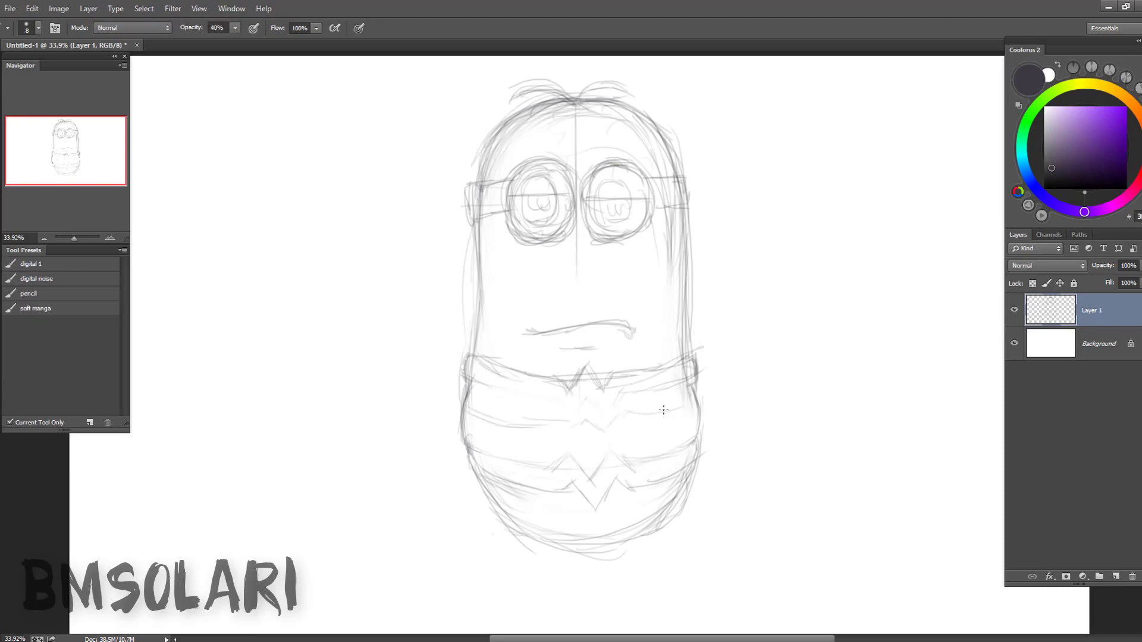
left_click_drag(690, 410, 595, 426)
left_click_drag(467, 431, 574, 440)
left_click_drag(699, 419, 589, 443)
- Rework the lower zigzag emblem and the bottom curve of the body
key("e")
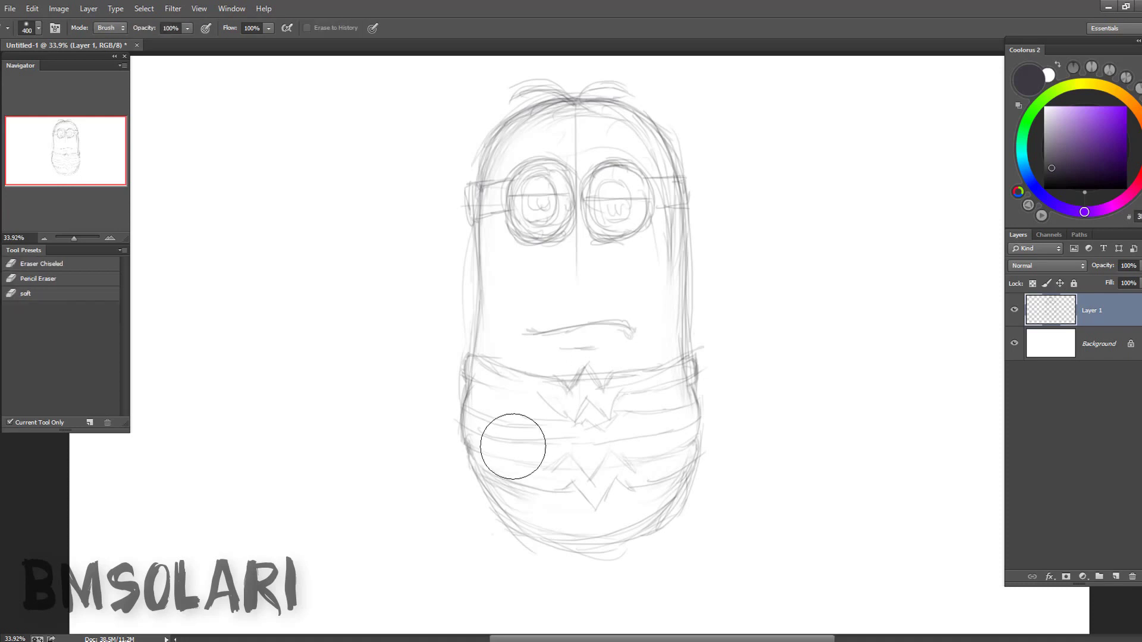
key("b")
left_click_drag(542, 473, 630, 449)
mouse_move(494, 523)
left_mouse_down()
mouse_move(613, 546)
mouse_move(690, 473)
left_mouse_up()
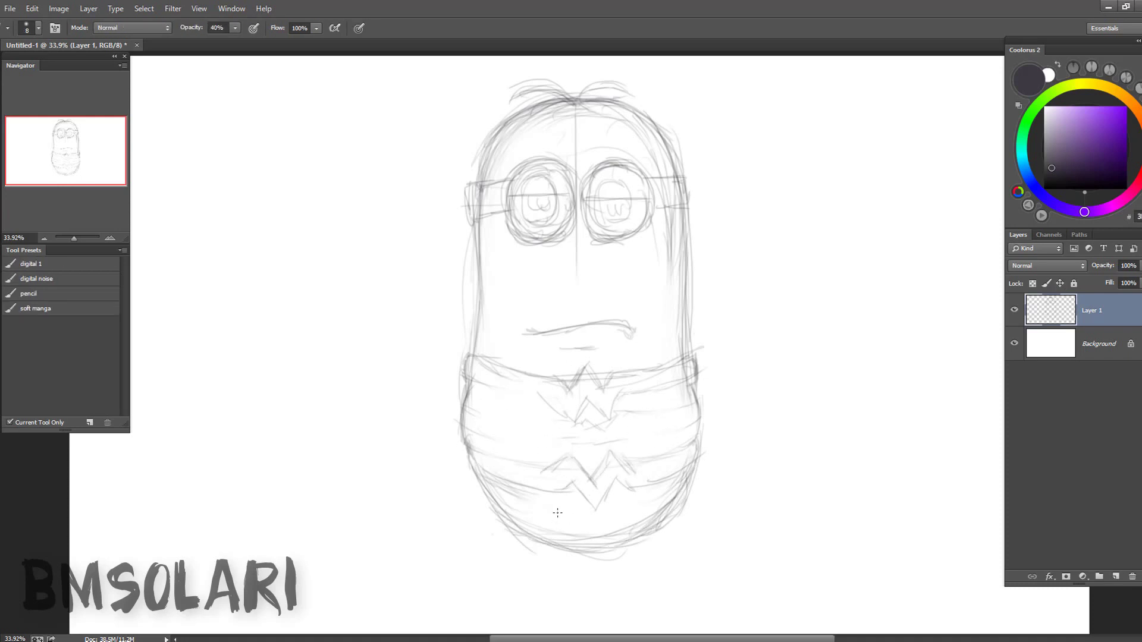
- Sketch both legs and a foot below the body, and darken the lower-left outline
mouse_move(518, 529)
left_mouse_down()
mouse_move(529, 574)
mouse_move(543, 580)
left_mouse_up()
scroll(594, 506, "down", 2)
left_click_drag(672, 470, 657, 521)
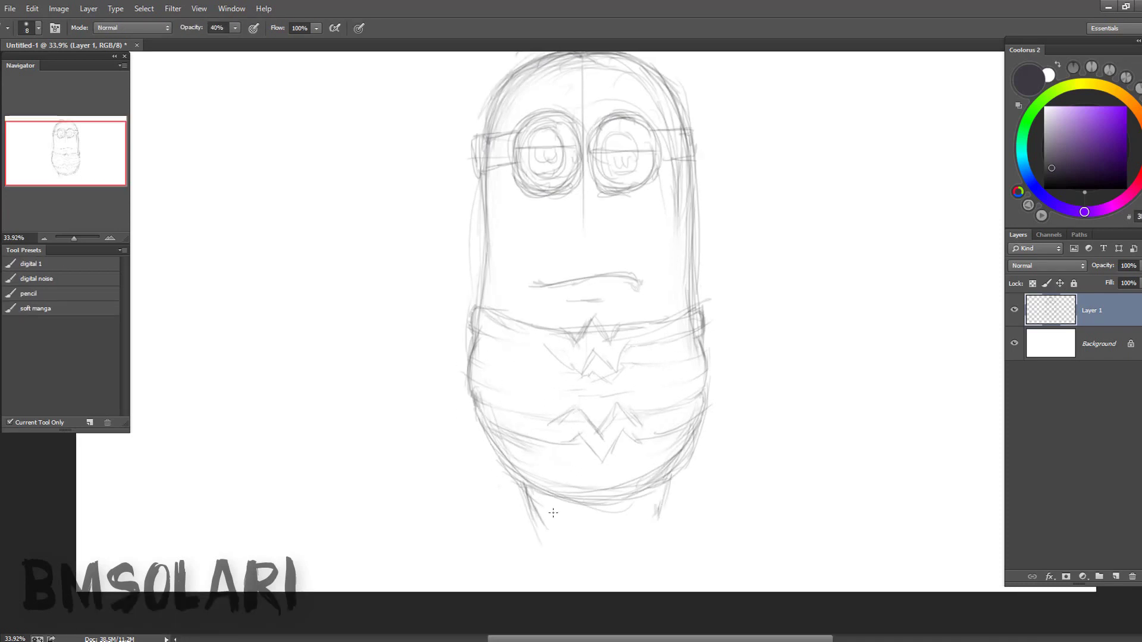
left_click_drag(534, 521, 518, 553)
left_click_drag(568, 504, 576, 536)
left_click_drag(528, 493, 484, 418)
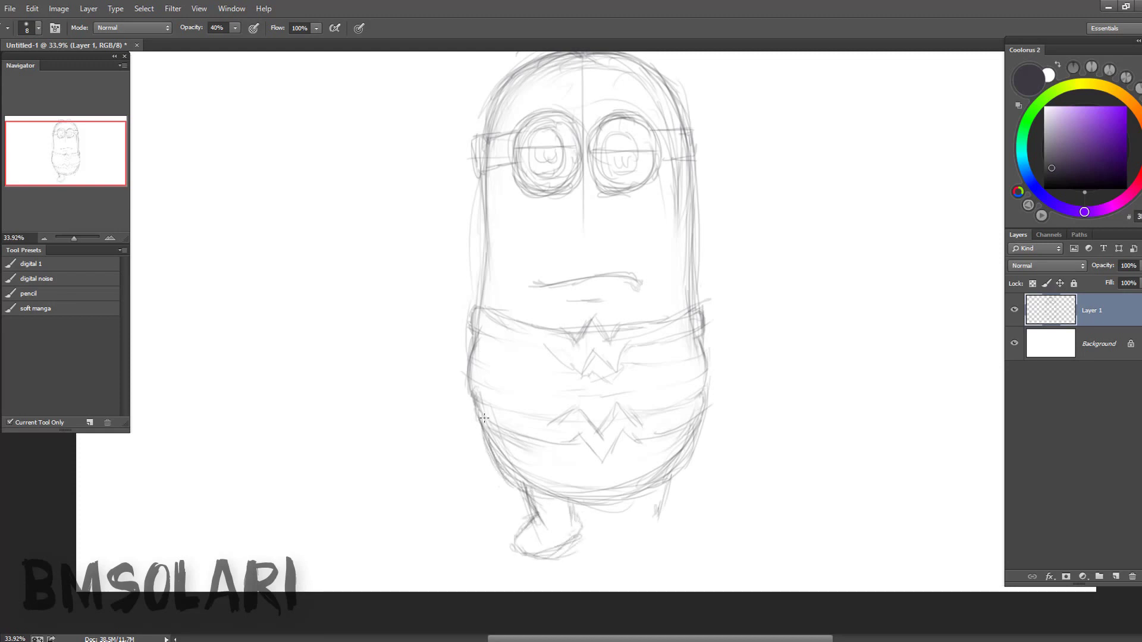
- Lasso the foot and move it slightly to the right
key("l")
left_click_drag(582, 523, 591, 522)
key("v")
key("b")
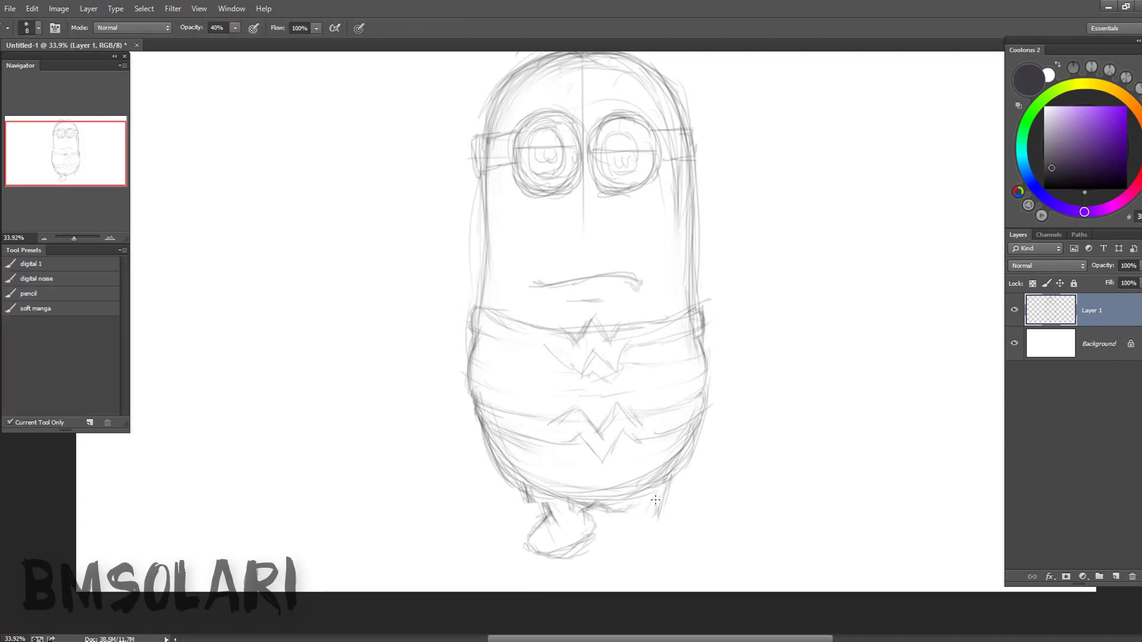
- Redraw the right foot, darken the lower-right outline, and strengthen leg and left foot lines
mouse_move(602, 534)
left_mouse_down()
mouse_move(661, 539)
mouse_move(654, 547)
mouse_move(655, 512)
mouse_move(551, 549)
left_mouse_up()
mouse_move(604, 512)
left_mouse_down()
mouse_move(672, 485)
mouse_move(697, 434)
left_mouse_up()
left_click_drag(713, 412, 668, 474)
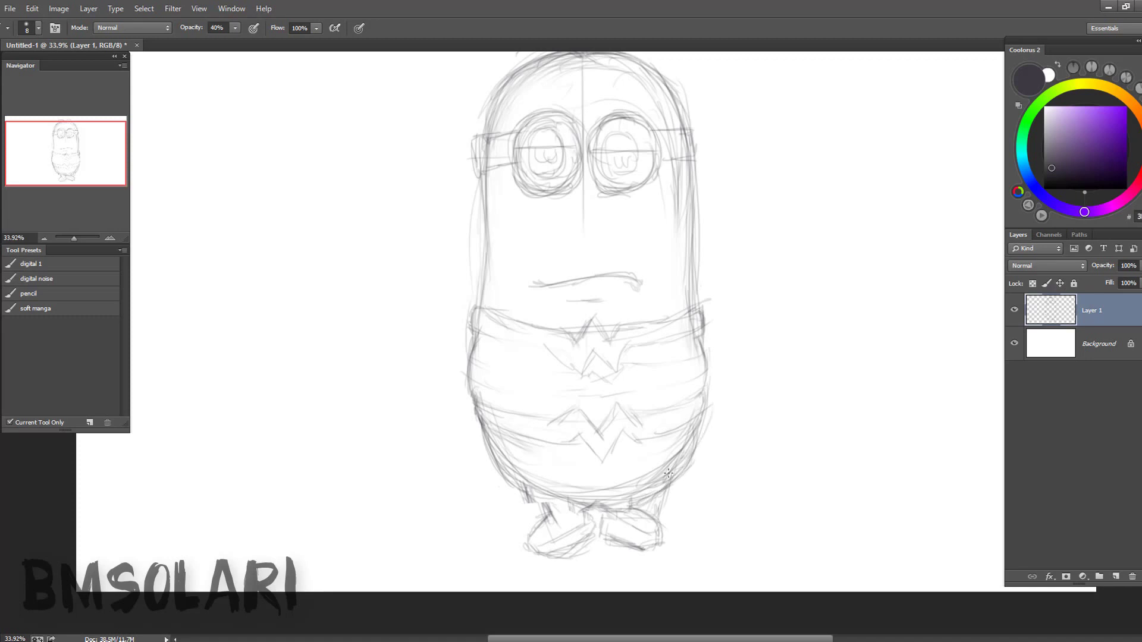
mouse_move(541, 546)
left_mouse_down()
mouse_move(526, 515)
mouse_move(593, 537)
left_mouse_up()
- Stretch the whole drawing slightly wider with Free Transform and darken the mouth line
key("z")
mouse_move(717, 258)
left_mouse_down()
mouse_move(709, 306)
mouse_move(727, 327)
left_mouse_up()
key("ctrl+t")
key("Return")
key("b")
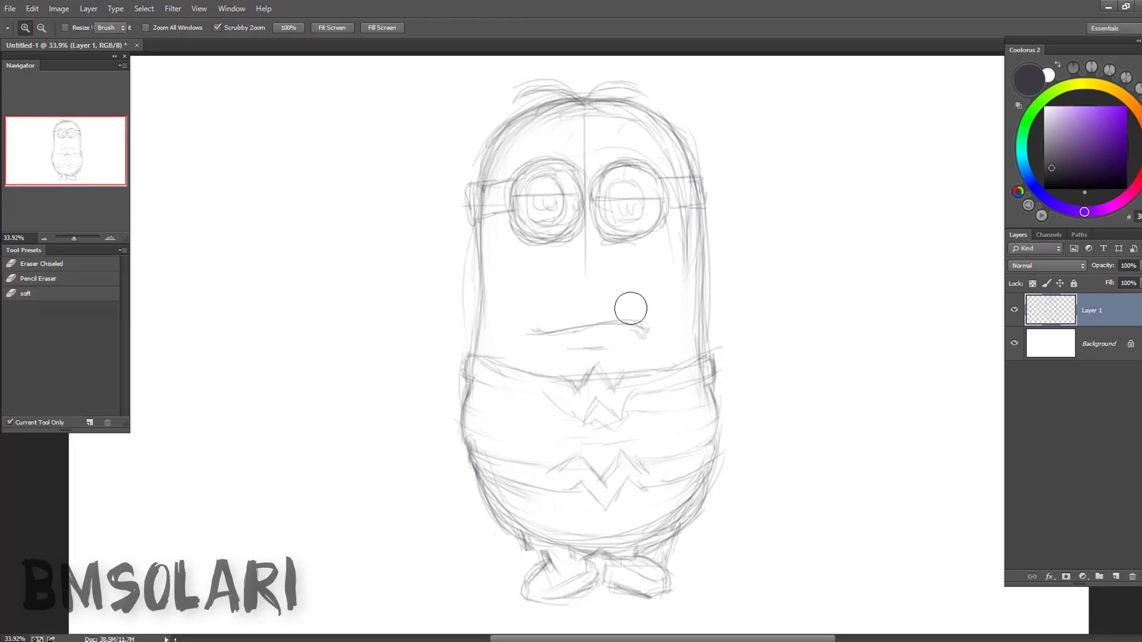
left_click_drag(526, 335, 643, 337)
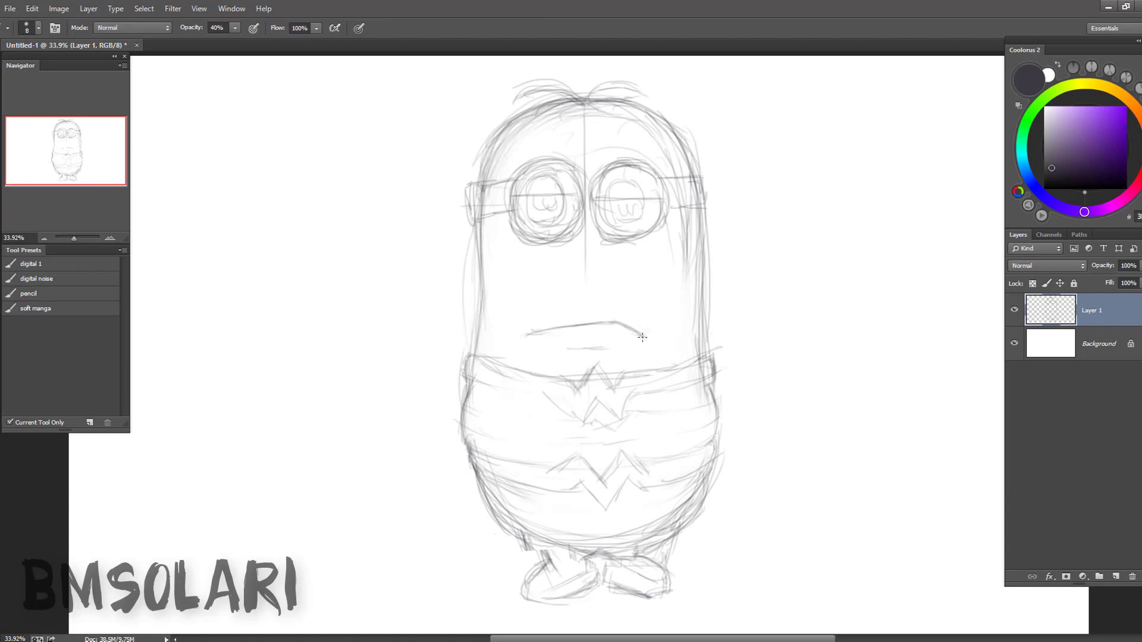
- Firm up the right lens and sketch the left hand holding a large round shield
left_click_drag(617, 166, 598, 214)
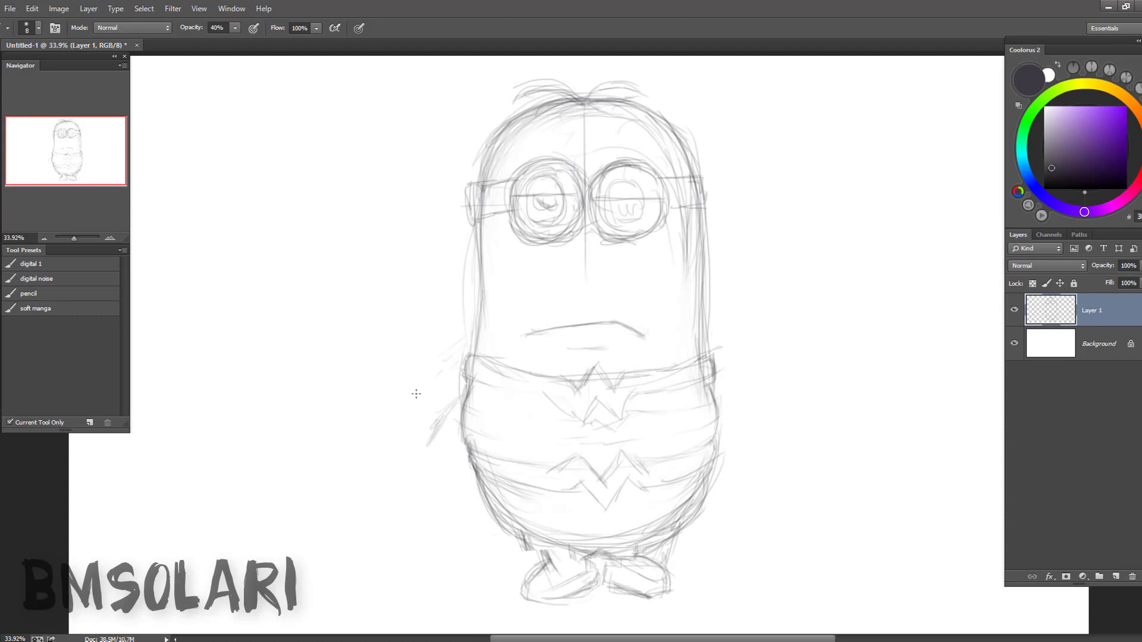
left_click_drag(463, 412, 447, 473)
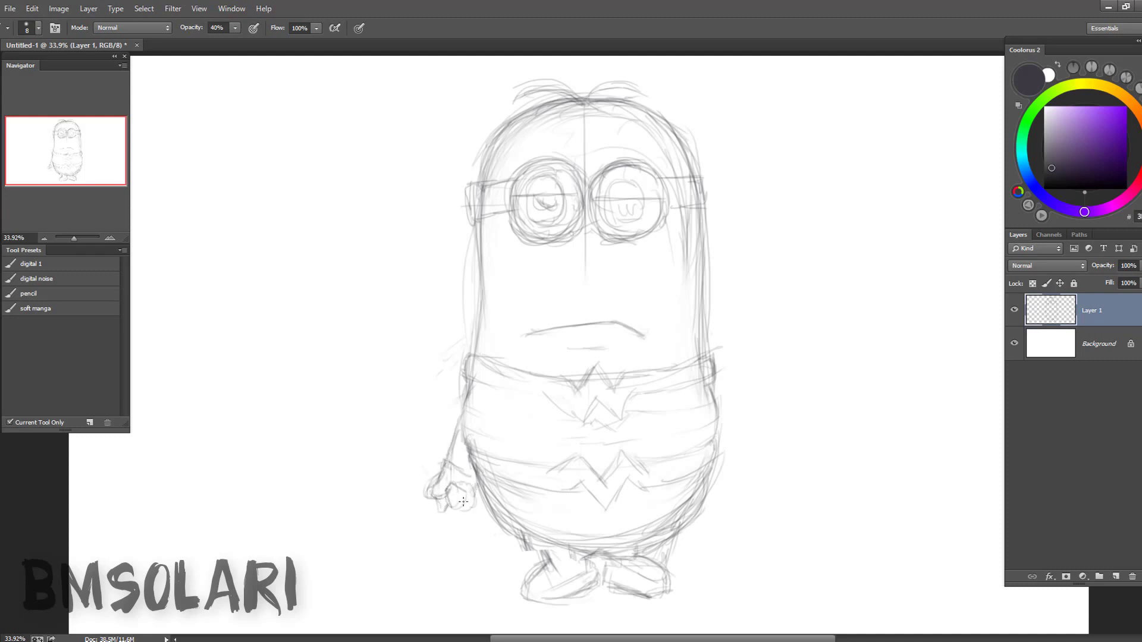
left_click_drag(463, 502, 480, 509)
mouse_move(455, 394)
left_mouse_down()
mouse_move(373, 491)
mouse_move(416, 568)
mouse_move(526, 548)
mouse_move(440, 407)
mouse_move(532, 556)
mouse_move(362, 536)
mouse_move(493, 583)
left_mouse_up()
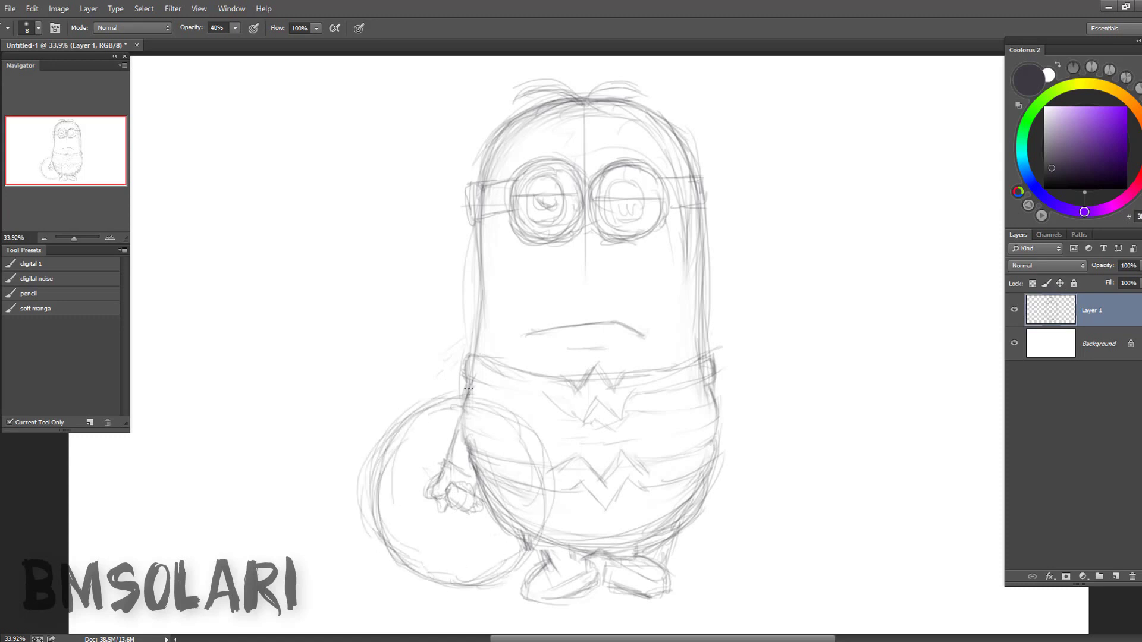
left_click_drag(396, 439, 372, 515)
left_click_drag(433, 409, 380, 527)
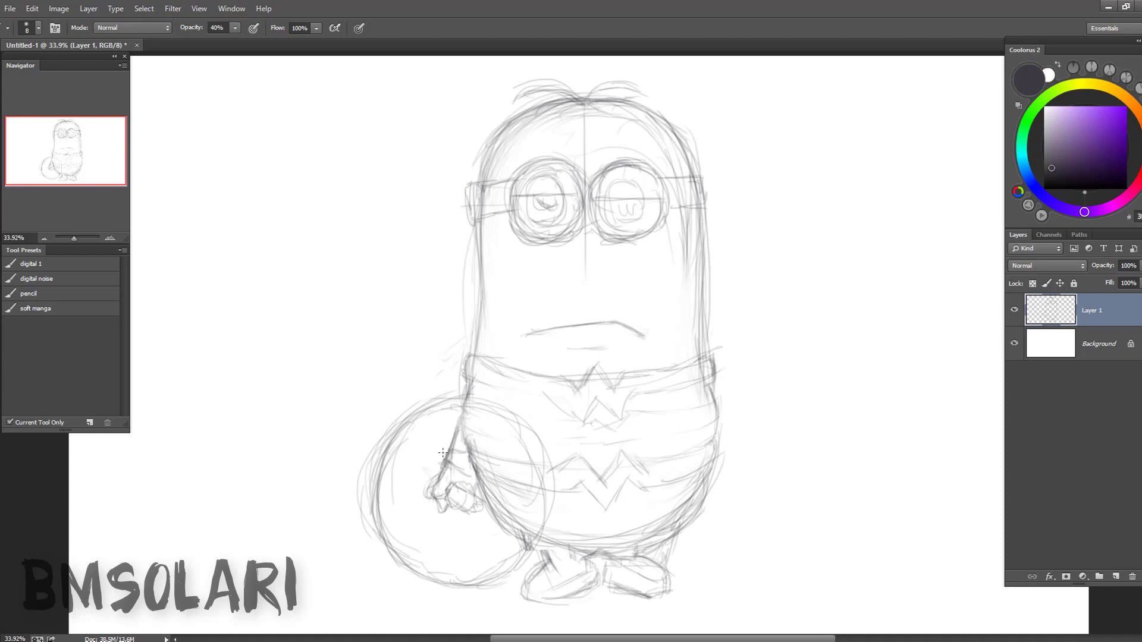
left_click_drag(443, 452, 453, 451)
- Sketch the right arm with a rounded hand and a wrist cuff line
left_click_drag(719, 406, 759, 485)
left_click_drag(731, 421, 764, 490)
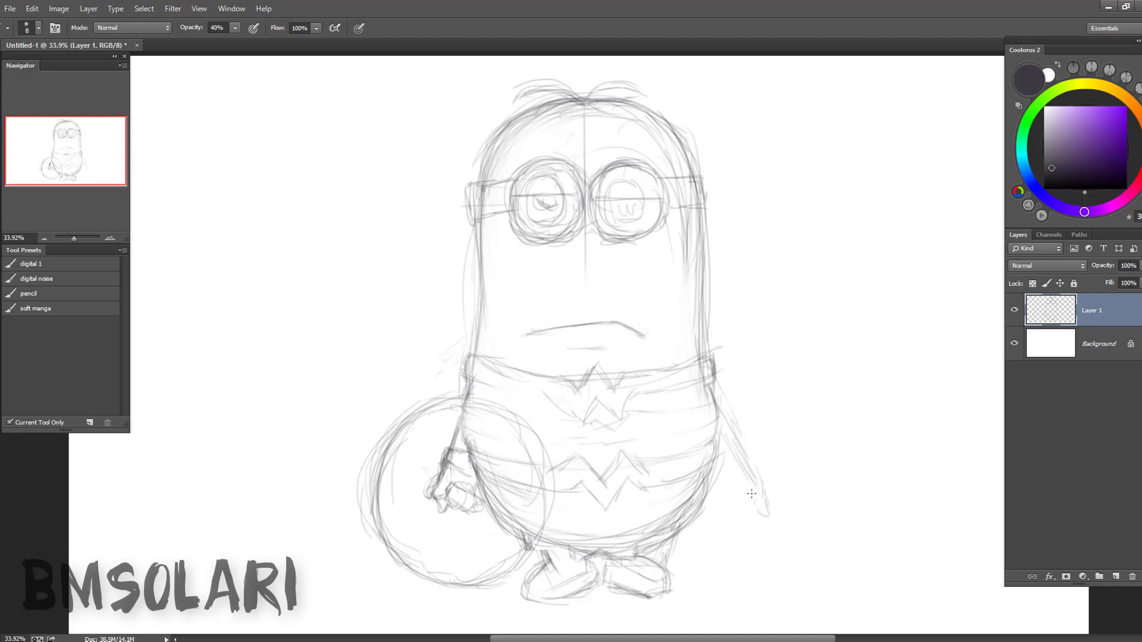
left_click_drag(748, 492, 753, 509)
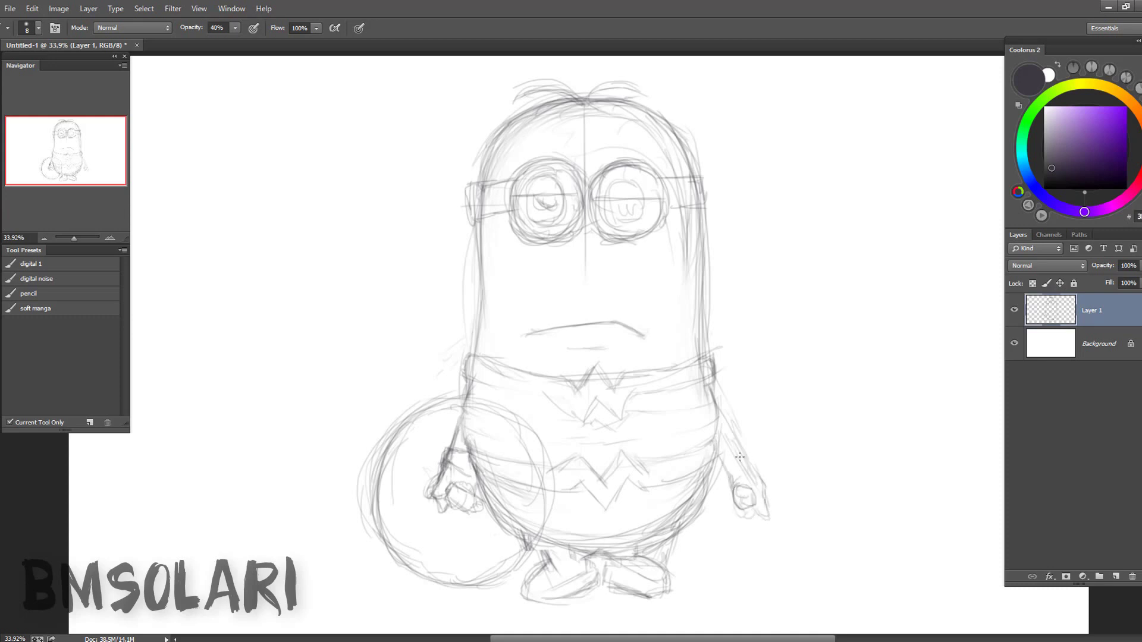
left_click_drag(736, 445, 762, 491)
left_click_drag(716, 406, 721, 471)
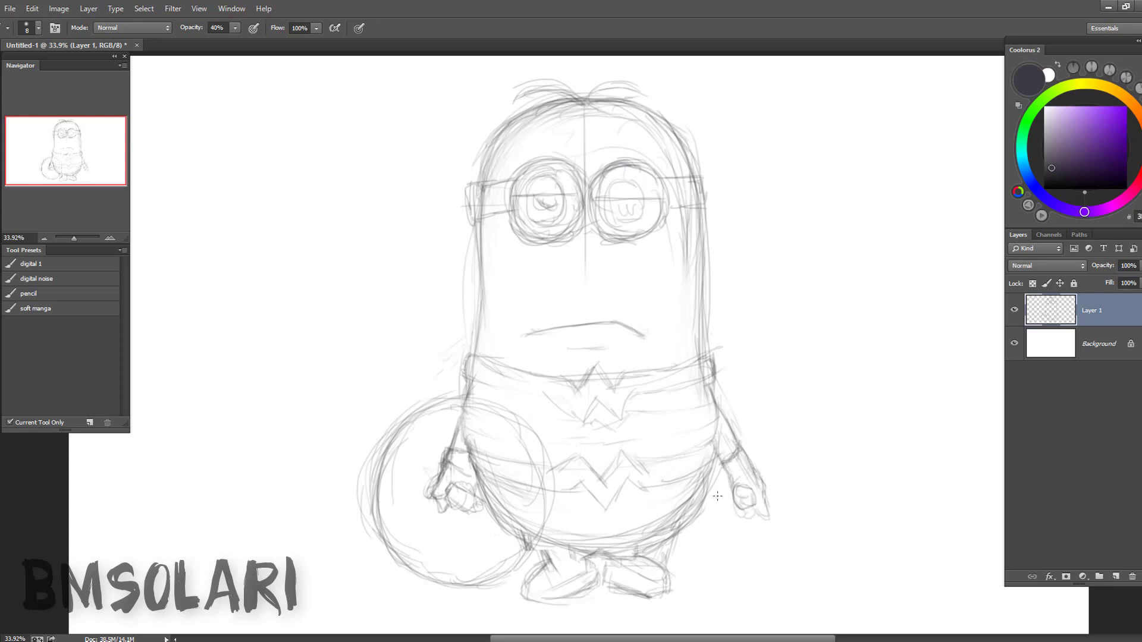
- Rotate the right arm upward with Free Transform and sketch a spear blade from the hand
key("v")
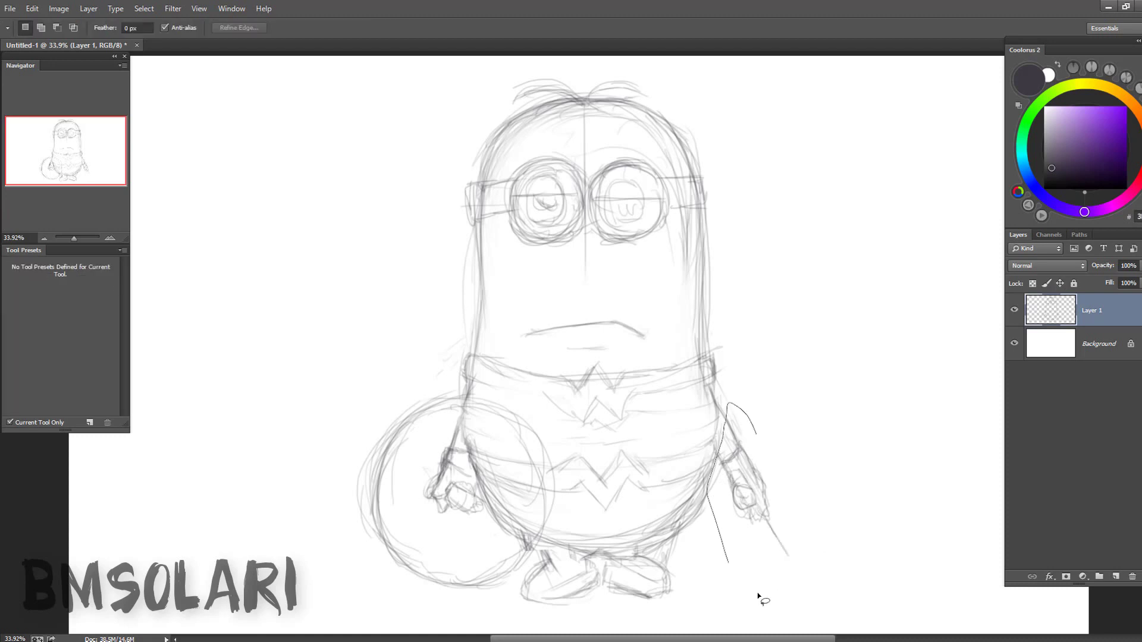
key("ctrl+t")
left_click_drag(885, 556, 792, 487)
key("Return")
key("b")
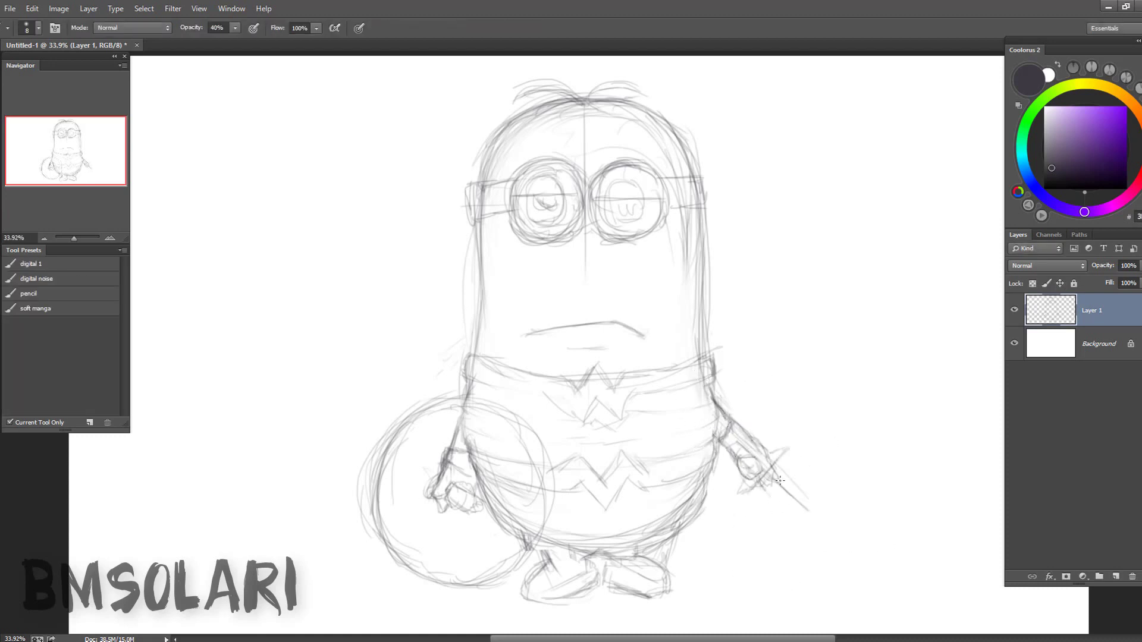
left_click_drag(773, 485, 875, 571)
- Extend and strengthen the spear blade line toward the lower right
left_click_drag(818, 502, 865, 576)
key("v")
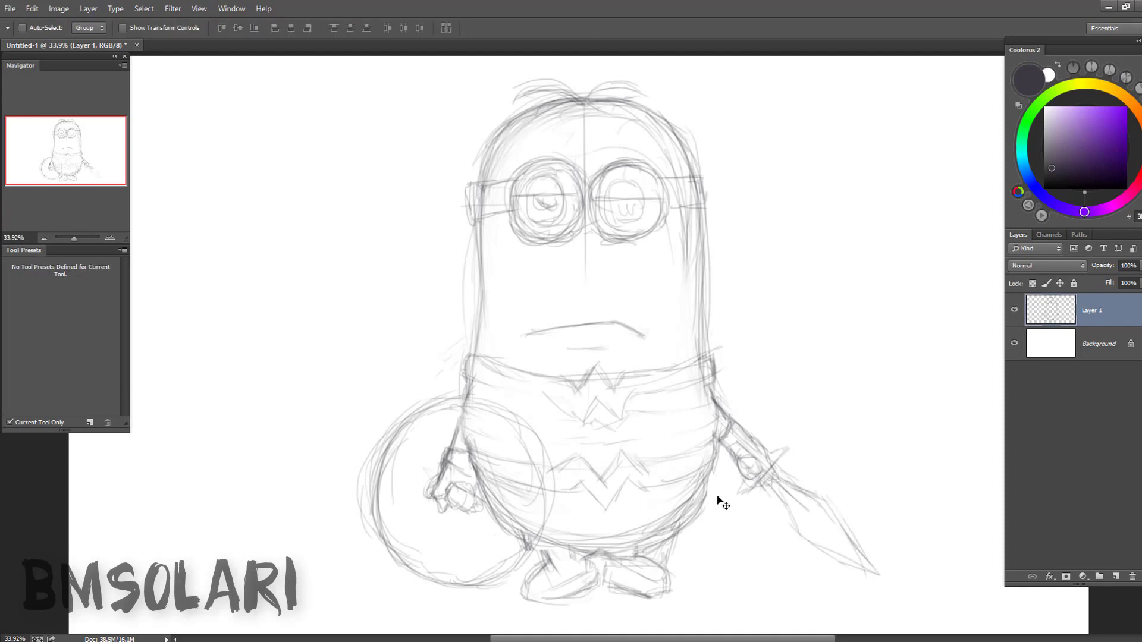
key("b")
left_click_drag(773, 489, 873, 574)
- Redraw the mouth strokes and transform the mouth slightly to the left
mouse_move(592, 327)
left_mouse_down()
mouse_move(542, 332)
mouse_move(637, 330)
left_mouse_up()
key("ctrl+z")
key("ctrl+z")
mouse_move(532, 319)
left_mouse_down()
mouse_move(619, 323)
mouse_move(563, 331)
left_mouse_up()
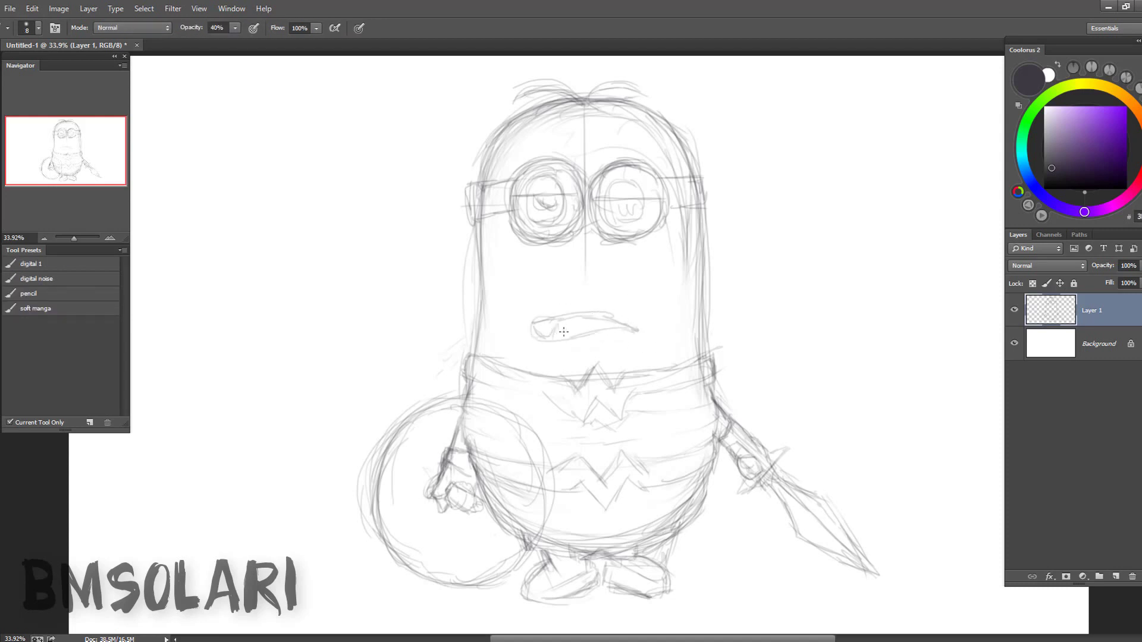
mouse_move(636, 326)
left_mouse_down()
mouse_move(580, 333)
mouse_move(637, 327)
left_mouse_up()
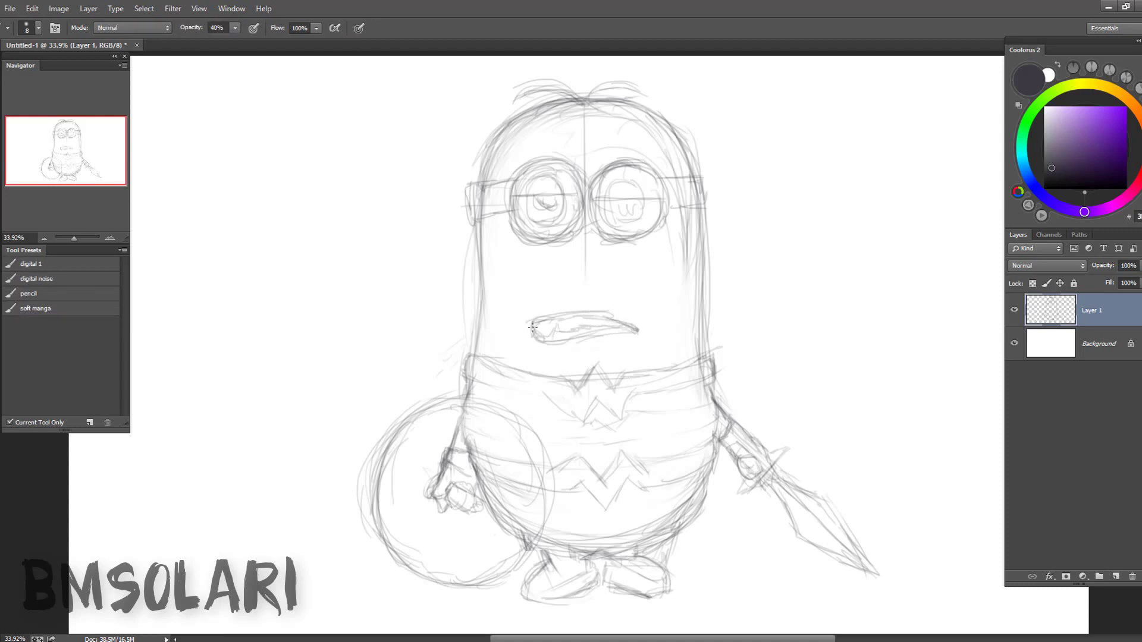
left_click_drag(539, 324, 532, 345)
key("ctrl+t")
key("Return")
mouse_move(654, 325)
left_mouse_down()
mouse_move(638, 325)
mouse_move(663, 328)
mouse_move(527, 337)
left_mouse_up()
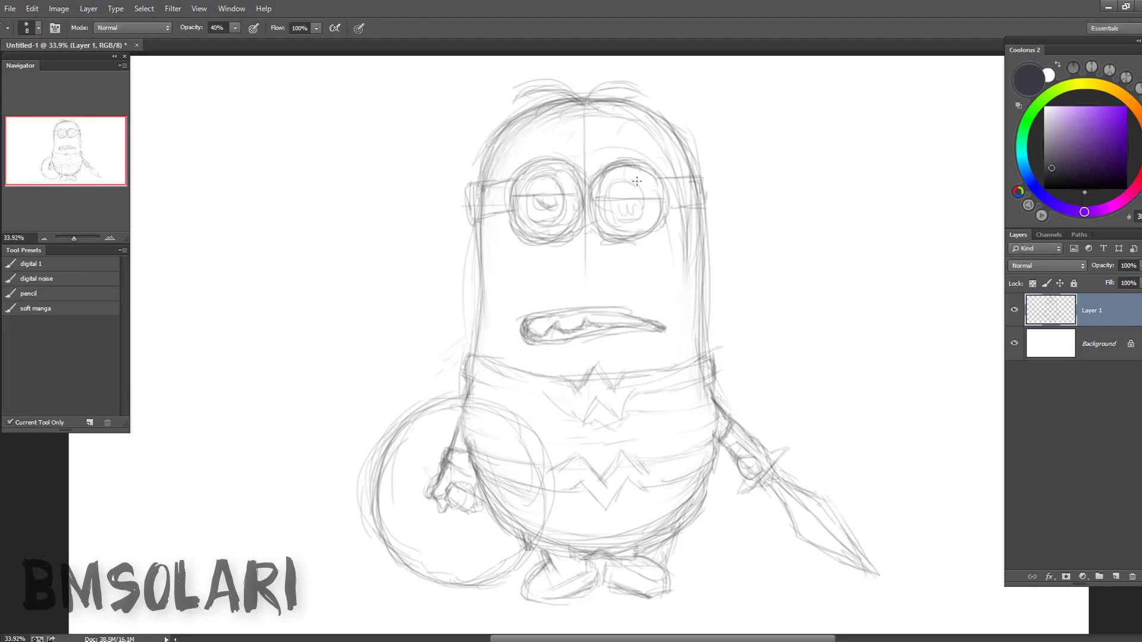
- Erase the toothy mouth and draw a simple frowning mouth line
key("e")
key("b")
mouse_move(654, 326)
left_mouse_down()
mouse_move(526, 333)
mouse_move(622, 316)
left_mouse_up()
left_click_drag(532, 326, 630, 320)
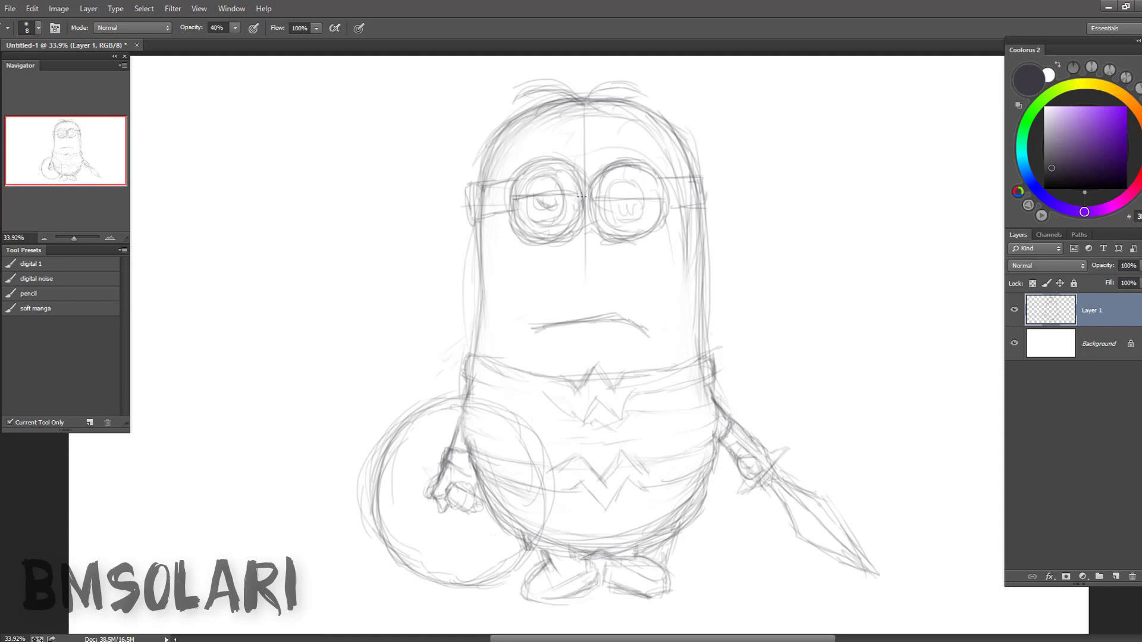
- Darken the eyelid lines across both eyes and the left lens rim
left_click_drag(582, 197, 525, 196)
left_click_drag(589, 206, 650, 201)
left_click_drag(575, 222, 523, 227)
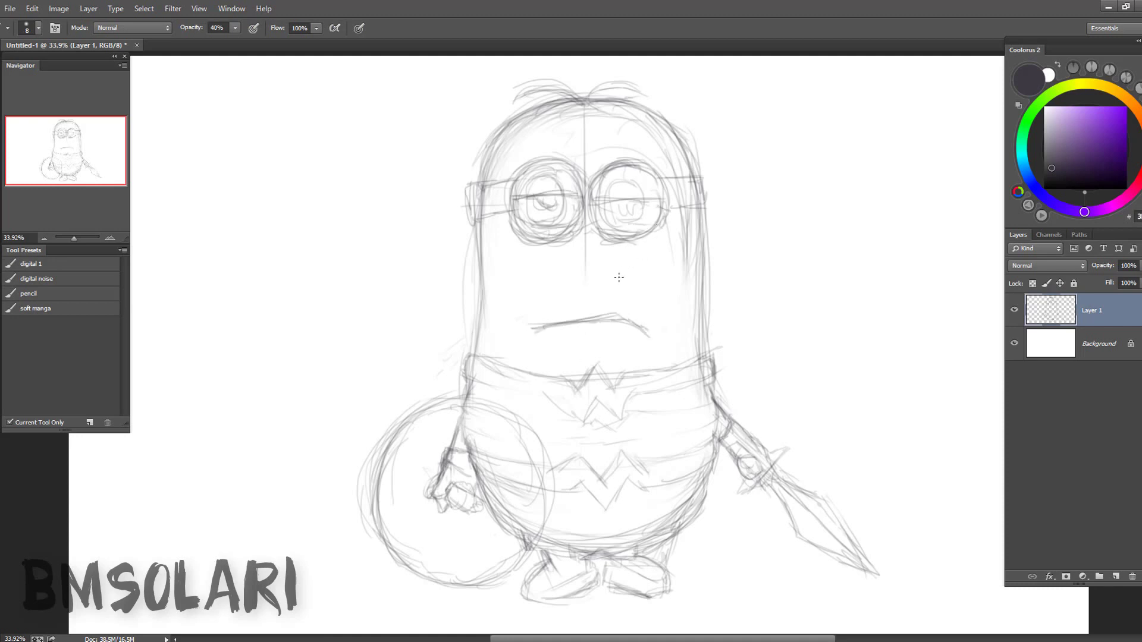
- Lasso the spear and rotate it to point downward
mouse_move(794, 425)
left_mouse_down()
mouse_move(734, 339)
mouse_move(780, 448)
mouse_move(688, 426)
mouse_move(675, 463)
mouse_move(755, 400)
mouse_move(744, 357)
left_mouse_up()
key("l")
key("ctrl")
key("ctrl+t")
key("Return")
- Draw the right arm hanging along the body's right edge
key("z")
key("ctrl+0")
key("e")
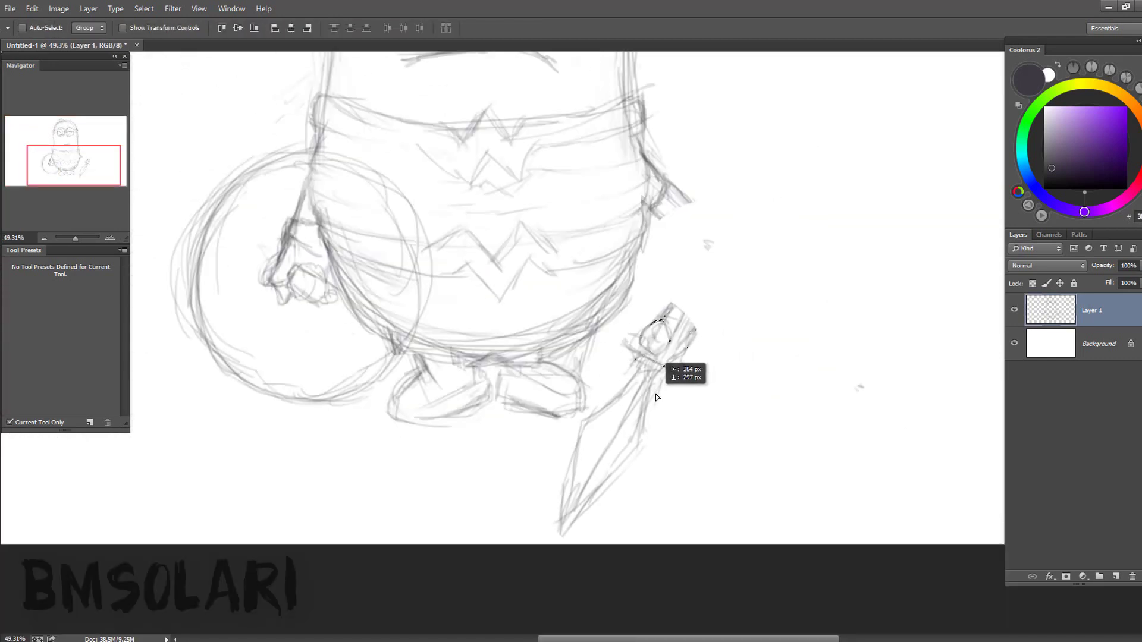
key("b")
mouse_move(651, 167)
left_mouse_down()
mouse_move(684, 309)
mouse_move(676, 298)
mouse_move(642, 303)
left_mouse_up()
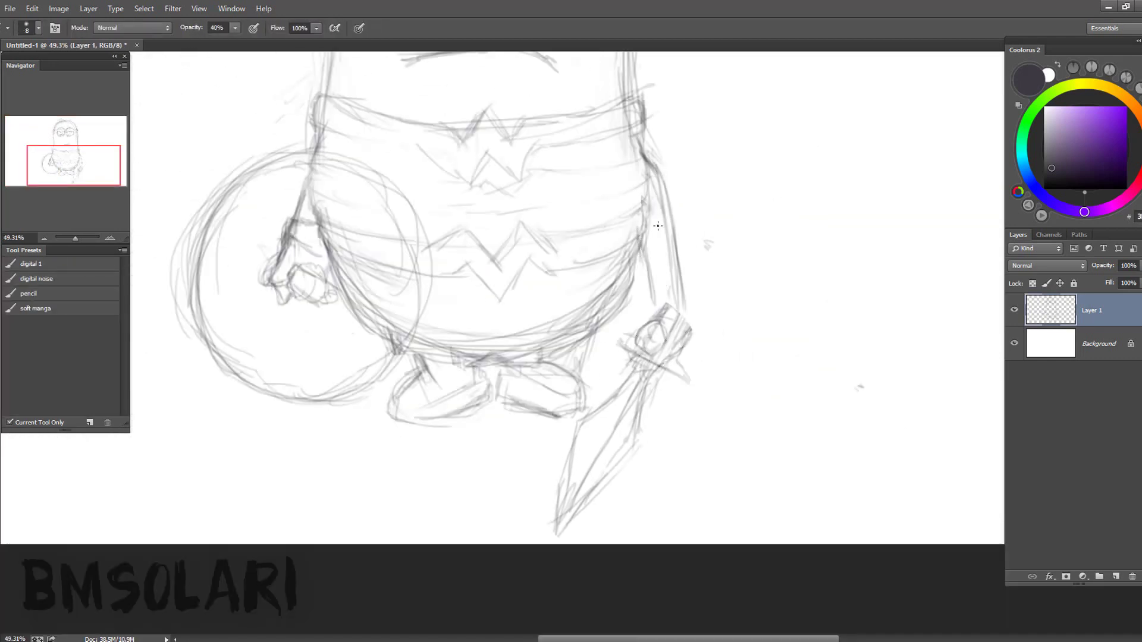
left_click_drag(646, 196, 652, 232)
mouse_move(652, 232)
left_mouse_down()
mouse_move(652, 280)
mouse_move(654, 178)
mouse_move(645, 292)
left_mouse_up()
- Move the lassoed spear 36 px left and rotate it slightly clockwise
key("l")
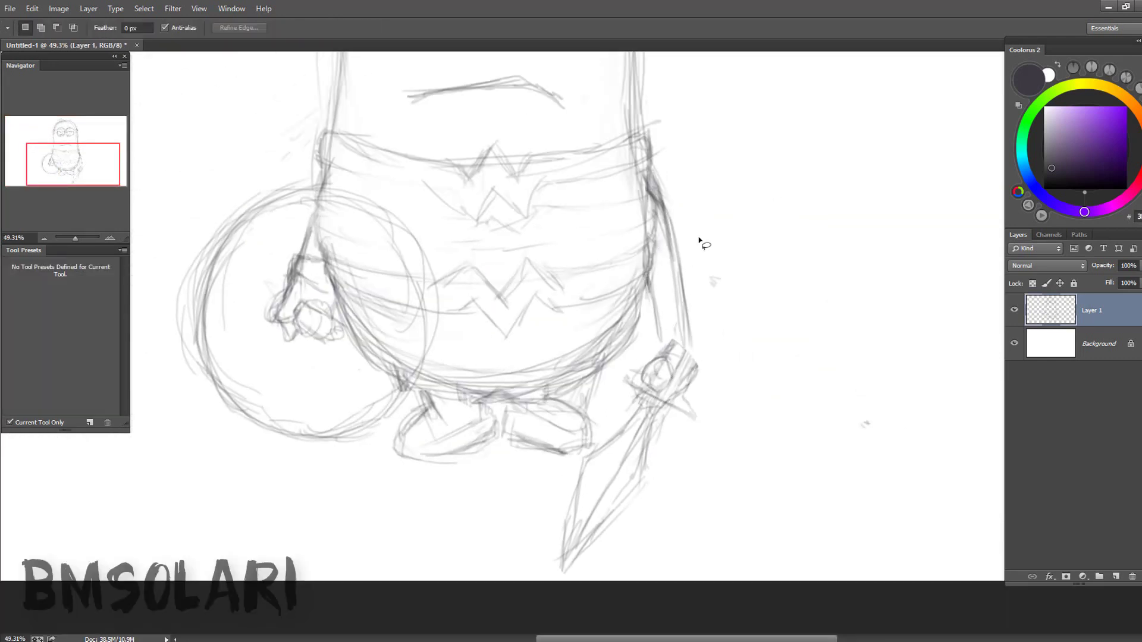
left_click_drag(701, 243, 631, 393)
key("v")
left_click_drag(686, 381, 664, 380)
key("ctrl+t")
left_click_drag(726, 351, 744, 395)
key("Return")
key("ctrl+d")
- Sketch a hand gripping the spear, then erase the rough strokes
key("b")
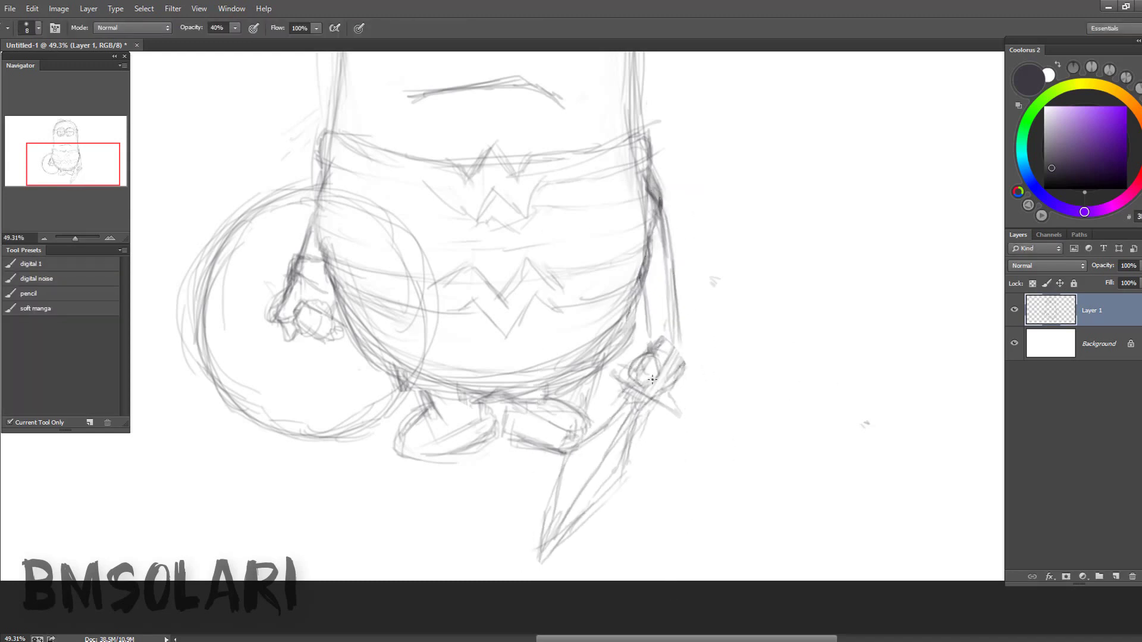
left_click_drag(679, 349, 631, 381)
mouse_move(649, 325)
left_mouse_down()
mouse_move(681, 357)
mouse_move(641, 377)
mouse_move(669, 345)
left_mouse_up()
key("e")
key("b")
mouse_move(681, 357)
left_mouse_down()
mouse_move(637, 383)
mouse_move(632, 374)
left_mouse_up()
- Redraw the wrist and the hand gripping the spear with cleaner lines
left_click_drag(679, 321, 647, 333)
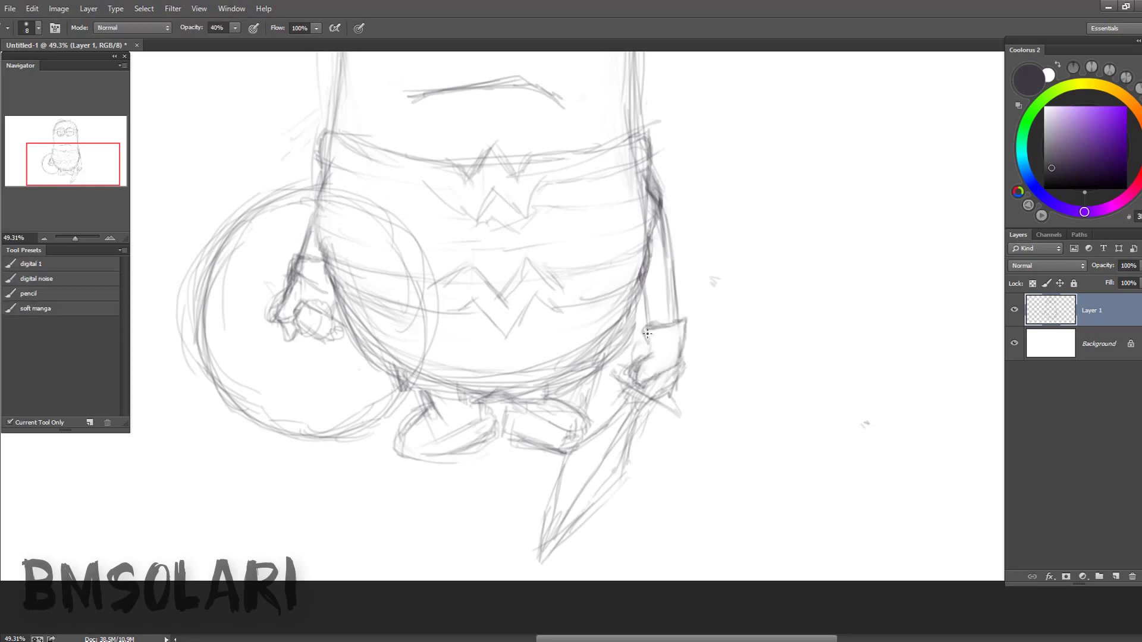
key("e")
left_click_drag(666, 285, 648, 357)
key("b")
left_click_drag(682, 303, 648, 363)
left_click_drag(646, 280, 642, 354)
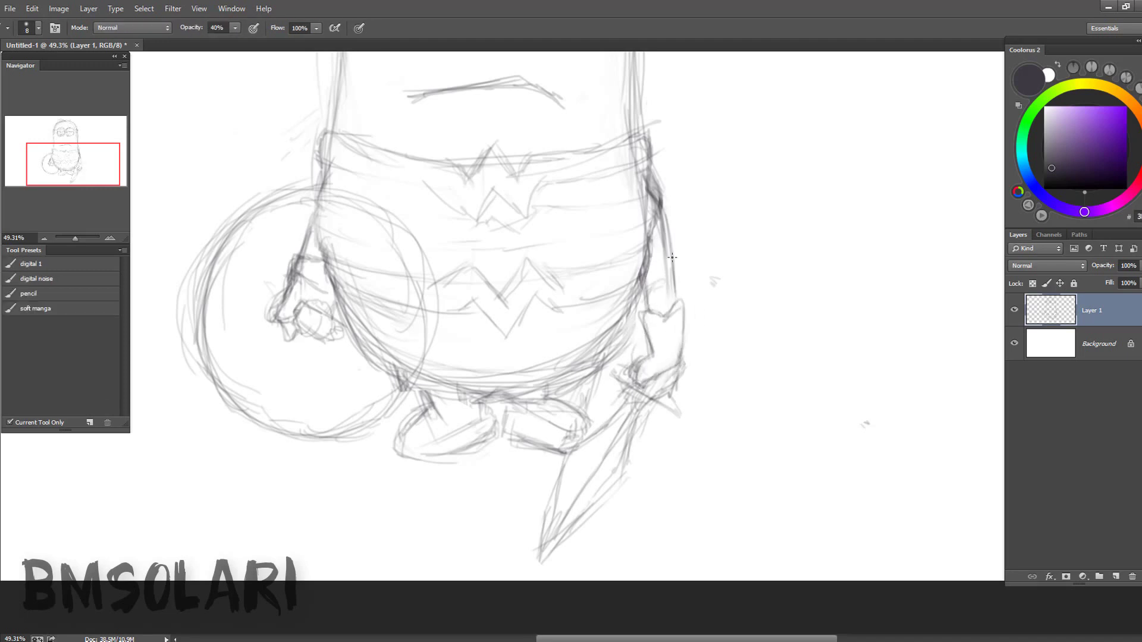
left_click_drag(672, 258, 658, 371)
- Rotate and reposition the sword to angle down toward the lower right
key("l")
key("ctrl+t")
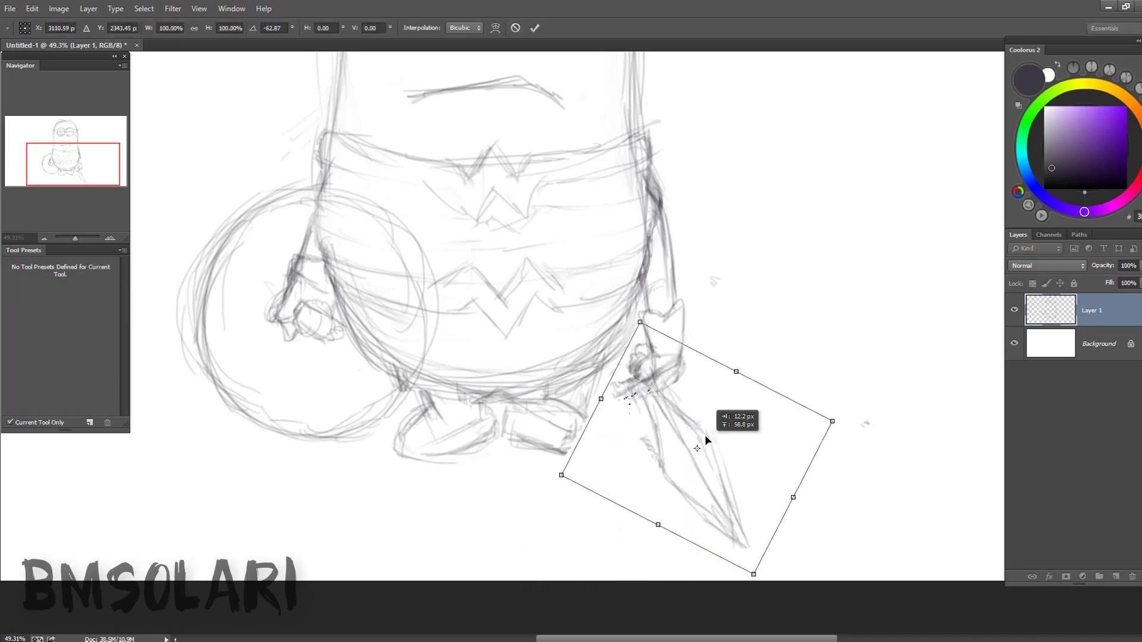
left_click_drag(705, 434, 752, 423)
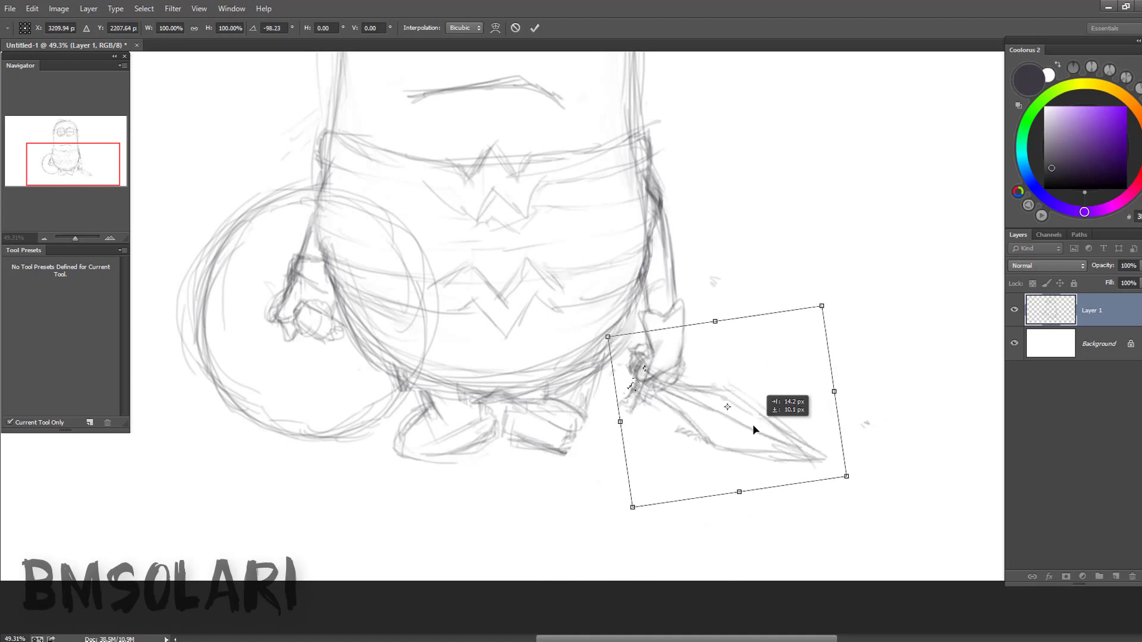
key("Return")
scroll(654, 366, "down", 2)
- Lasso the mouth and tilt it slightly with Free Transform
scroll(643, 380, "down", 2)
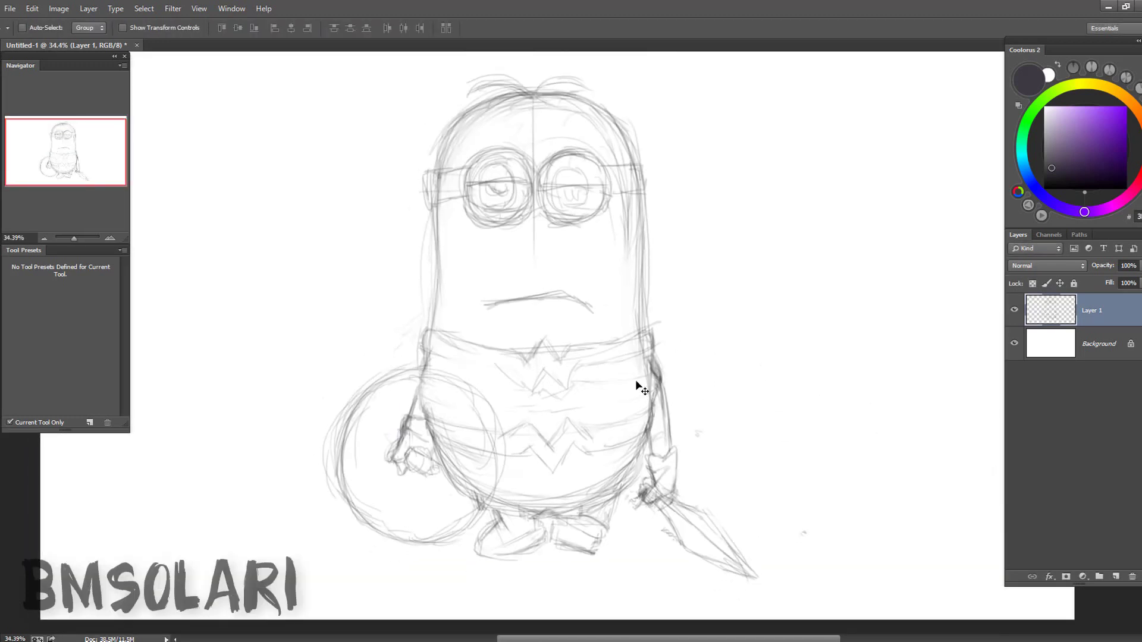
key("l")
left_click_drag(476, 270, 625, 327)
key("ctrl+t")
left_click_drag(700, 288, 696, 274)
key("Return")
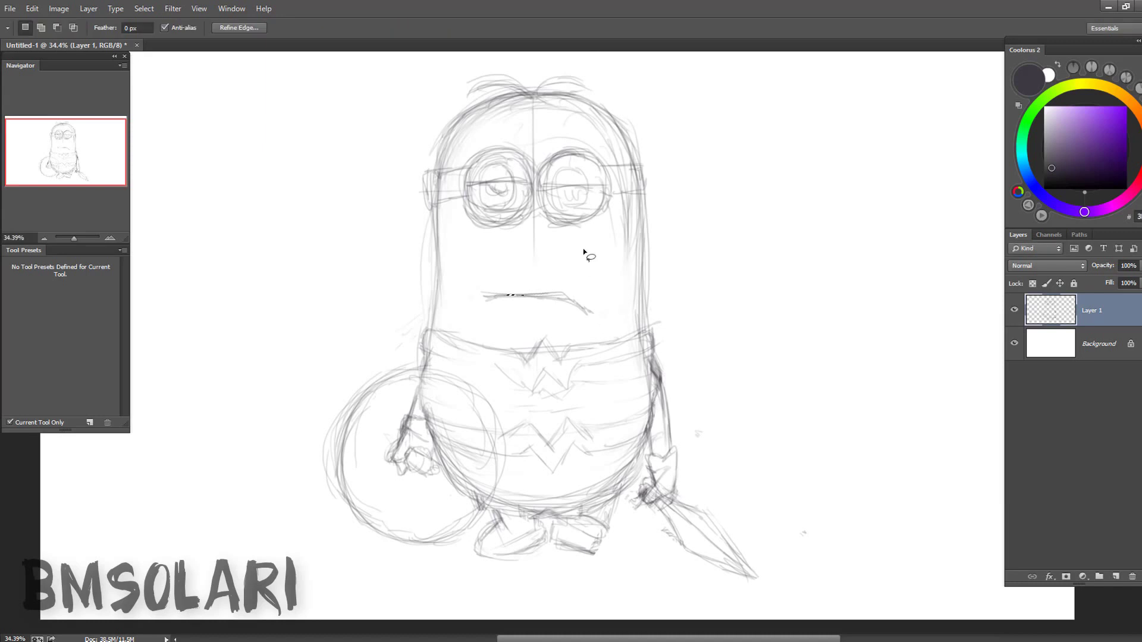
- Shift the sketch slightly left and down, zooming in on the head
key("v")
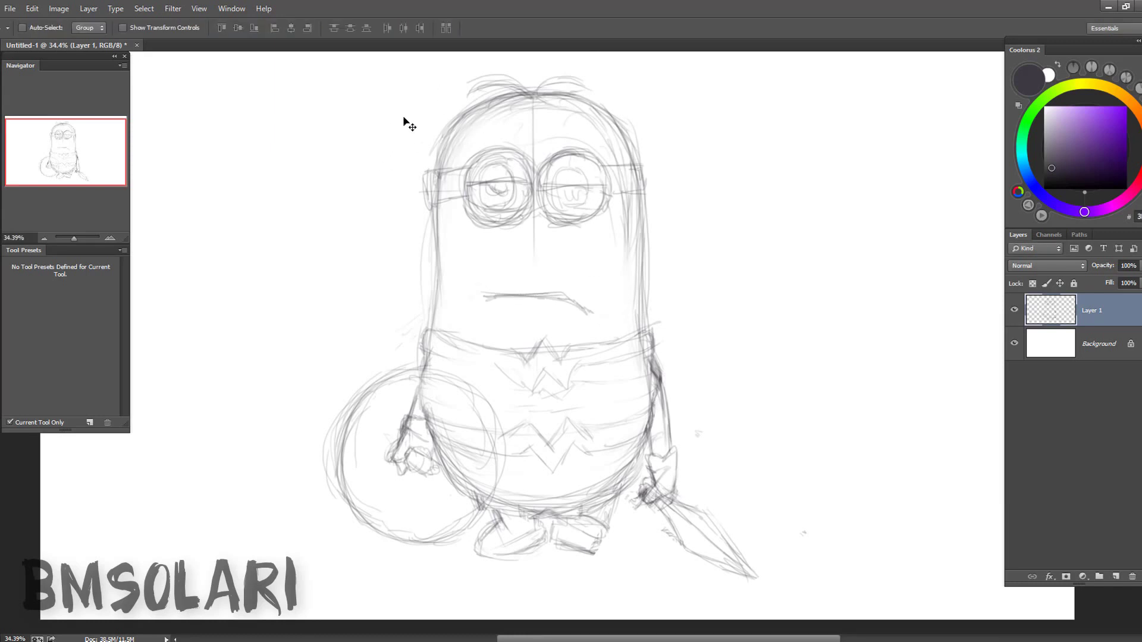
key("b")
left_click_drag(517, 98, 508, 109)
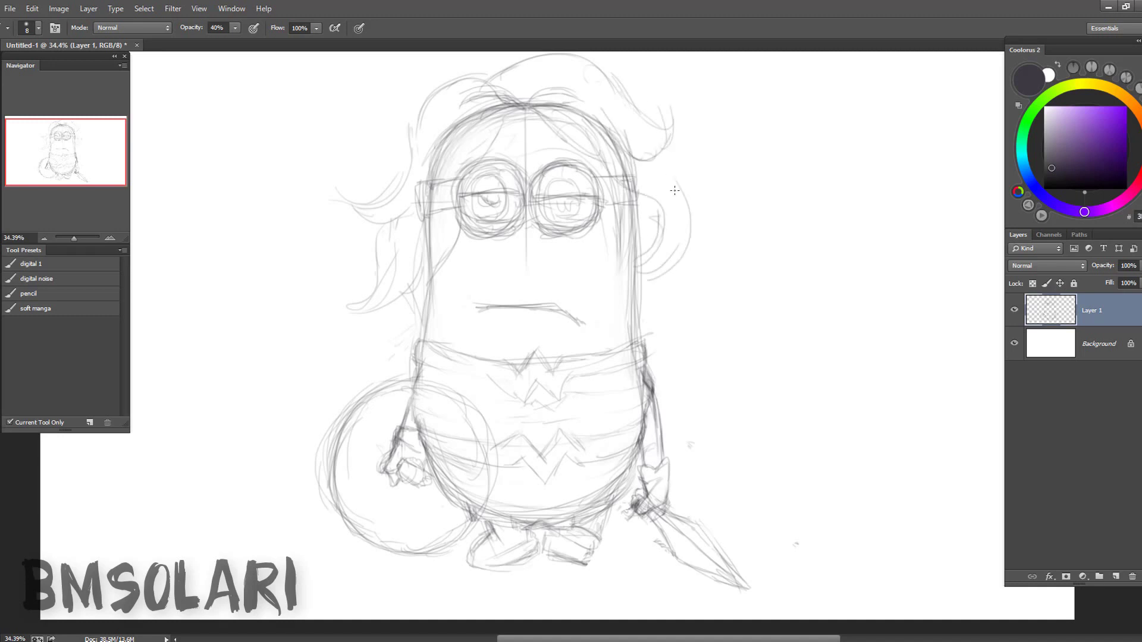
left_click_drag(535, 109, 530, 140)
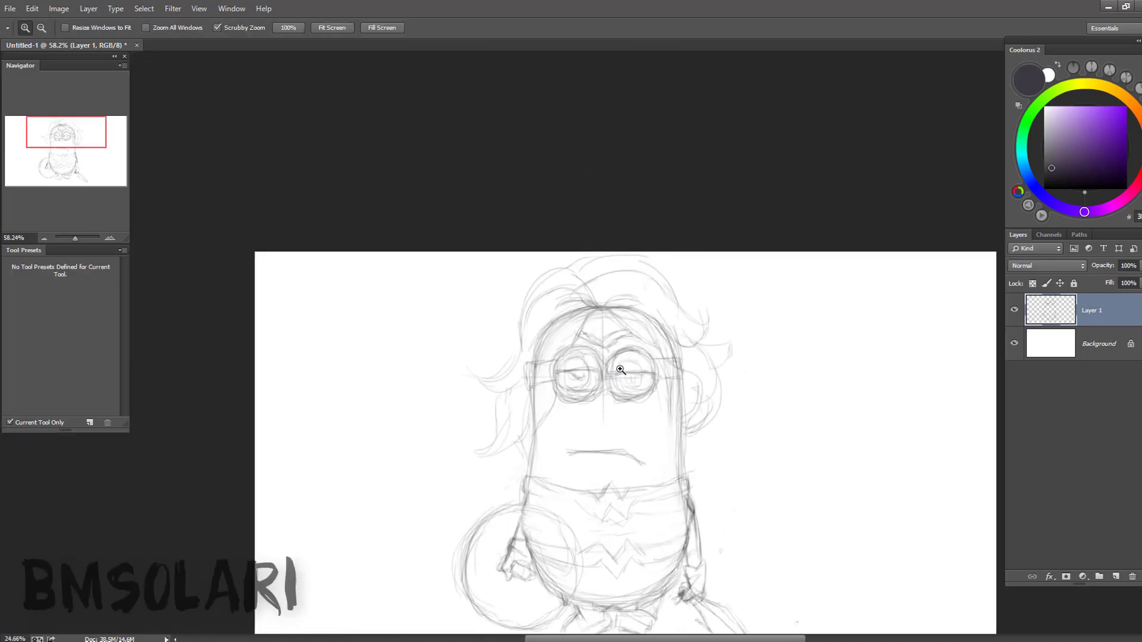
left_click_drag(484, 124, 436, 349)
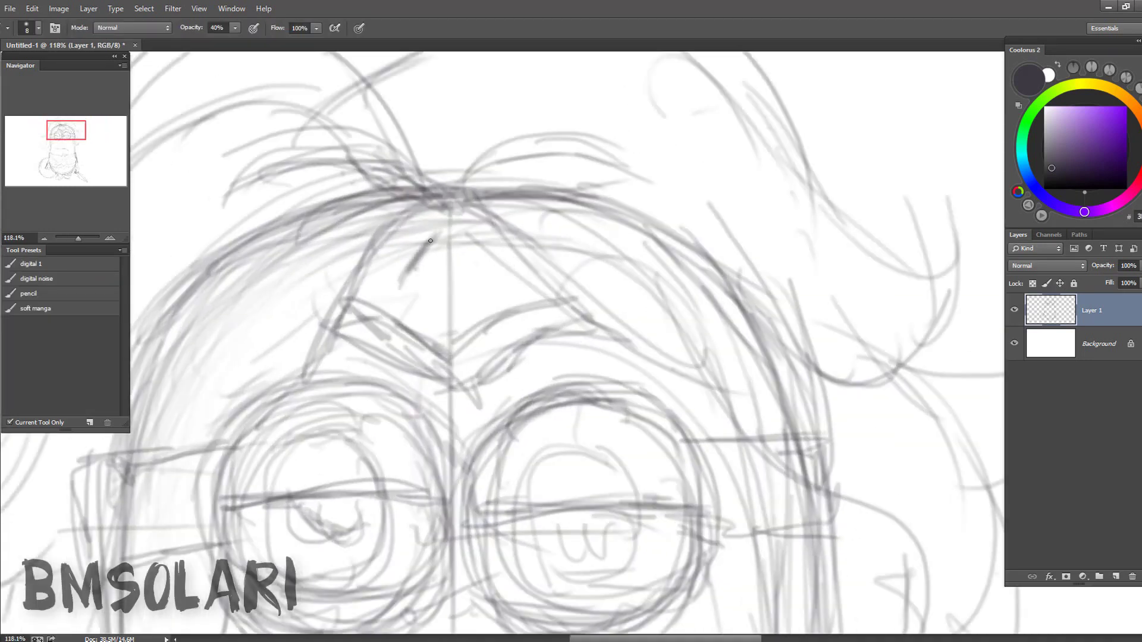
- Sketch a star on the minion's forehead
mouse_move(430, 241)
left_mouse_down()
mouse_move(399, 289)
mouse_move(476, 306)
left_mouse_up()
key("v")
key("ctrl+0")
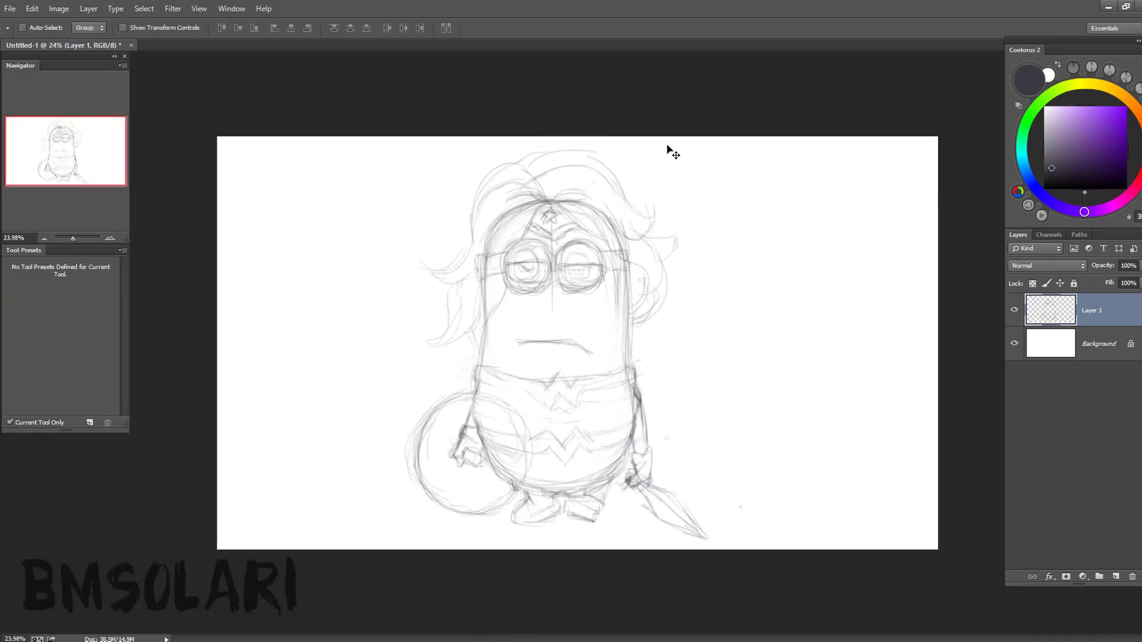
left_click(507, 455, "ctrl")
- Erase the old left shield strokes and sketch a new shield outline
scroll(536, 298, "down", 3)
key("e")
left_click_drag(416, 416, 595, 308)
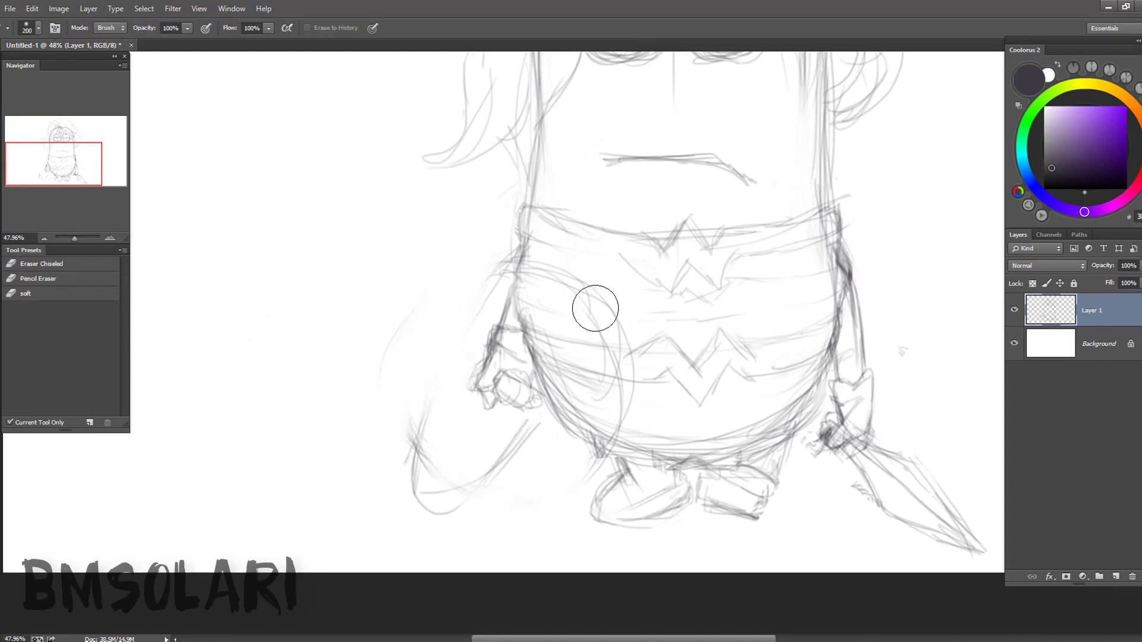
key("b")
left_click_drag(559, 411, 428, 502)
left_click_drag(515, 244, 416, 509)
left_click_drag(548, 411, 429, 500)
left_click_drag(481, 298, 416, 470)
mouse_move(411, 518)
left_mouse_down()
mouse_move(509, 251)
mouse_move(416, 476)
left_mouse_up()
left_click_drag(487, 480, 432, 523)
- Rotate the sketch a quarter turn and set the canvas to portrait
left_click(714, 146, "ctrl+space")
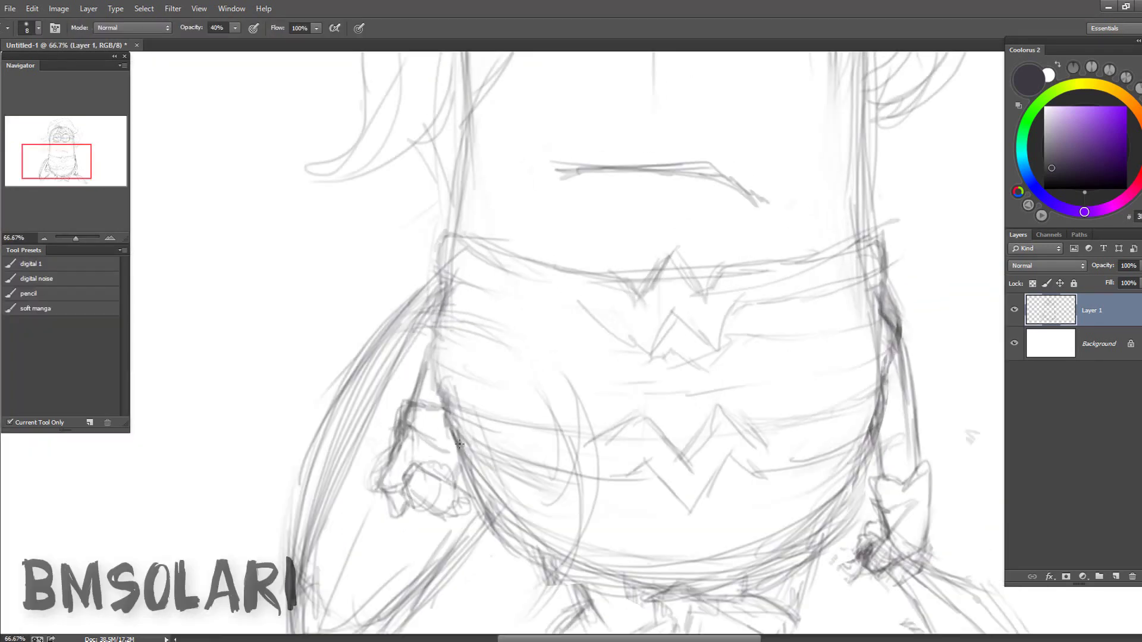
key("ctrl+0")
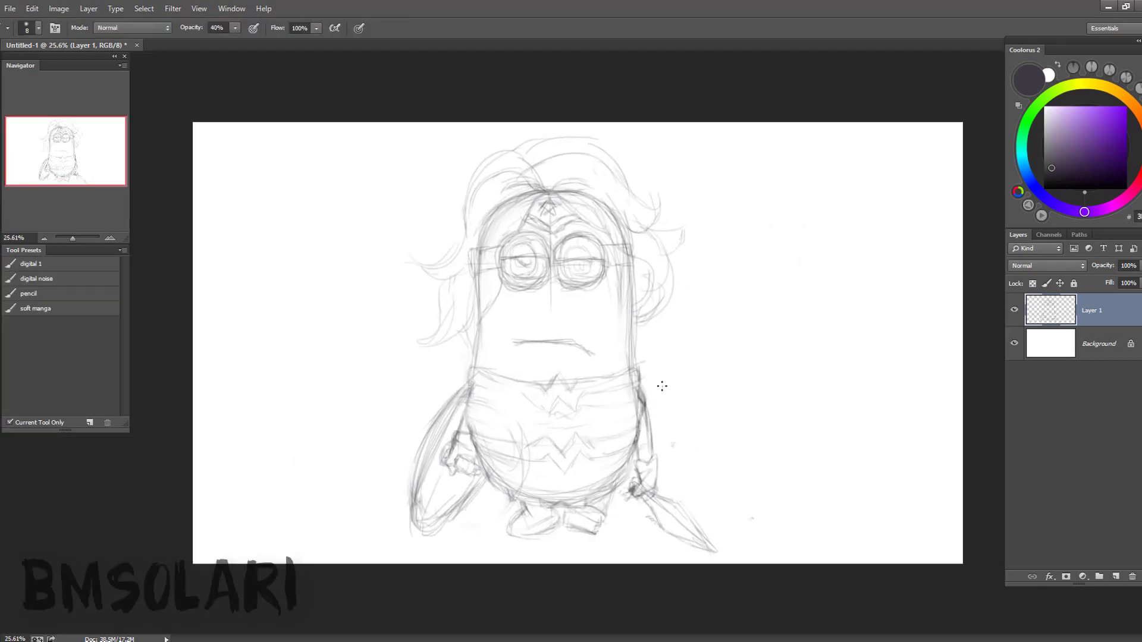
key("ctrl+t")
left_click_drag(868, 179, 696, 186)
key("Return")
left_click(89, 8)
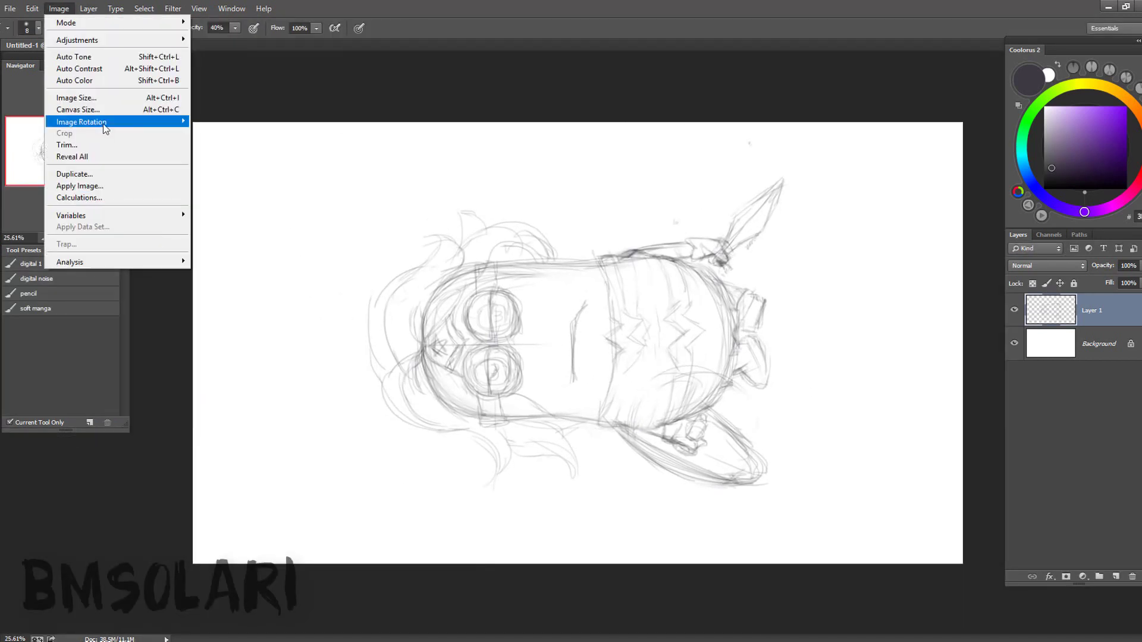
left_click(214, 128)
- Widen the canvas past the right edge with the Crop tool
key("c")
left_click_drag(760, 346, 902, 339)
key("Return")
key("z")
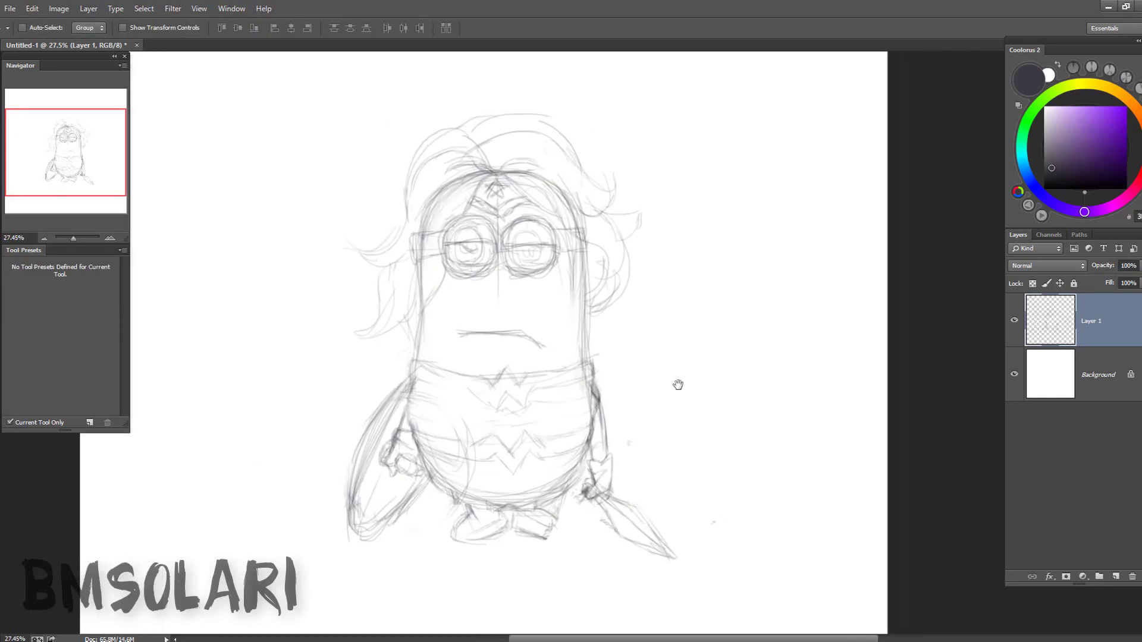
left_click_drag(559, 316, 589, 297)
- Scale the sketch down to about 78% and add a new empty layer
key("ctrl+minus")
key("ctrl+t")
left_click_drag(747, 127, 717, 115)
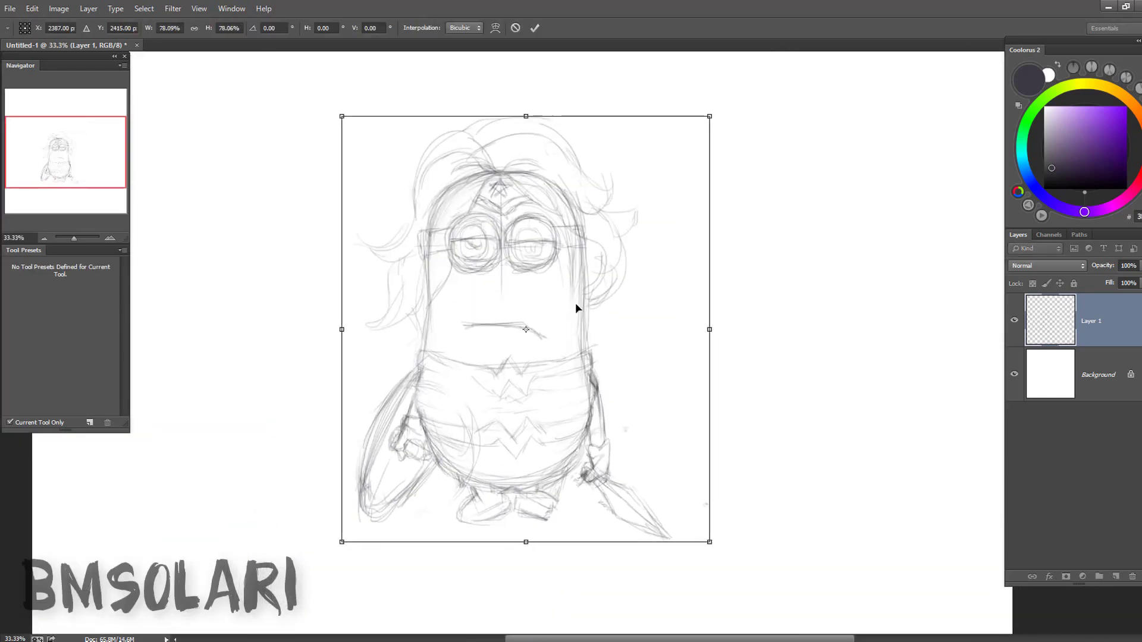
key("Return")
key("b")
key("F5")
key("F5")
- Zoom in on the head and ink the left and top hair curves in black at 80% opacity
left_click_drag(462, 131, 536, 196)
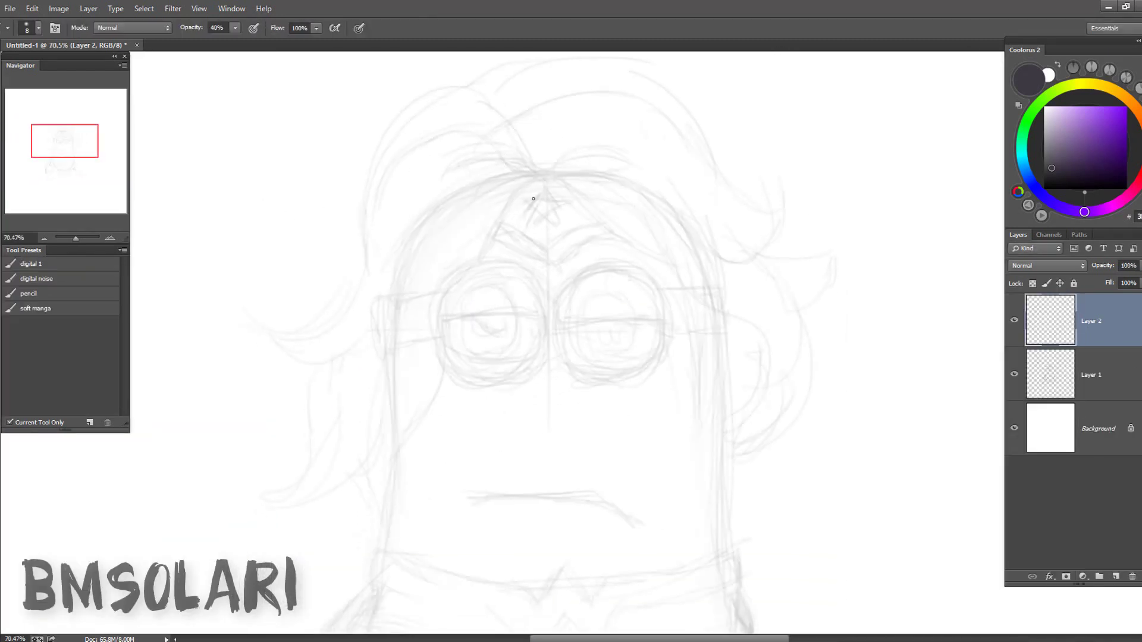
key("d")
key("8")
left_click_drag(486, 151, 369, 300)
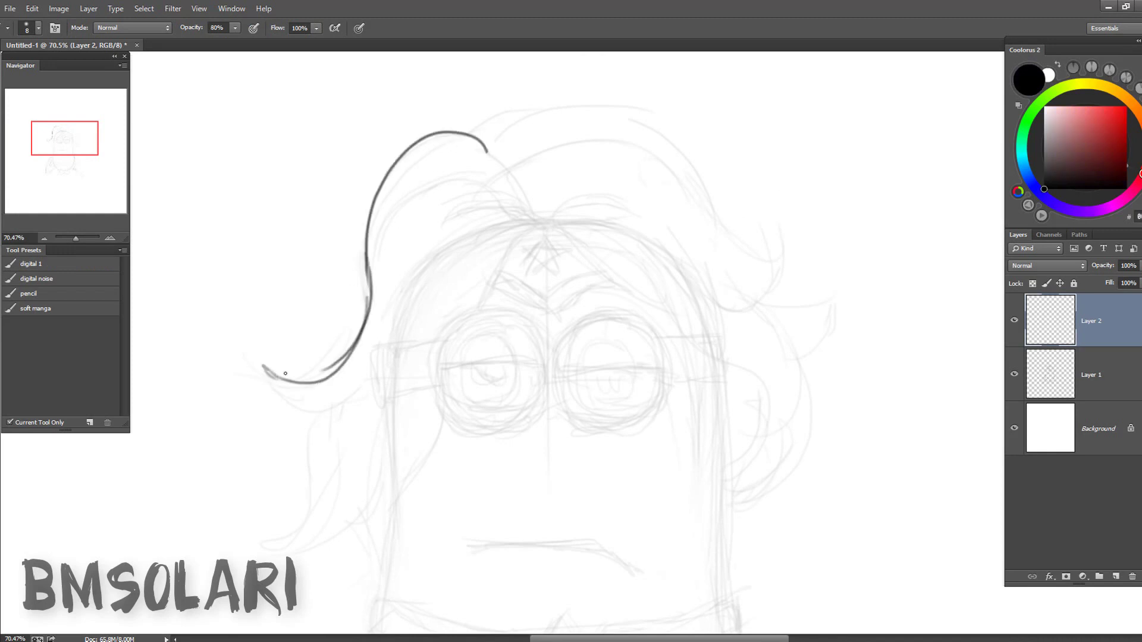
scroll(359, 362, "down", 3)
mouse_move(333, 351)
left_mouse_down()
mouse_move(351, 454)
mouse_move(520, 175)
left_mouse_up()
scroll(489, 141, "up", 4)
left_click_drag(536, 98, 589, 125)
mouse_move(474, 176)
left_mouse_down()
mouse_move(686, 172)
mouse_move(714, 193)
left_mouse_up()
scroll(643, 177, "down", 1)
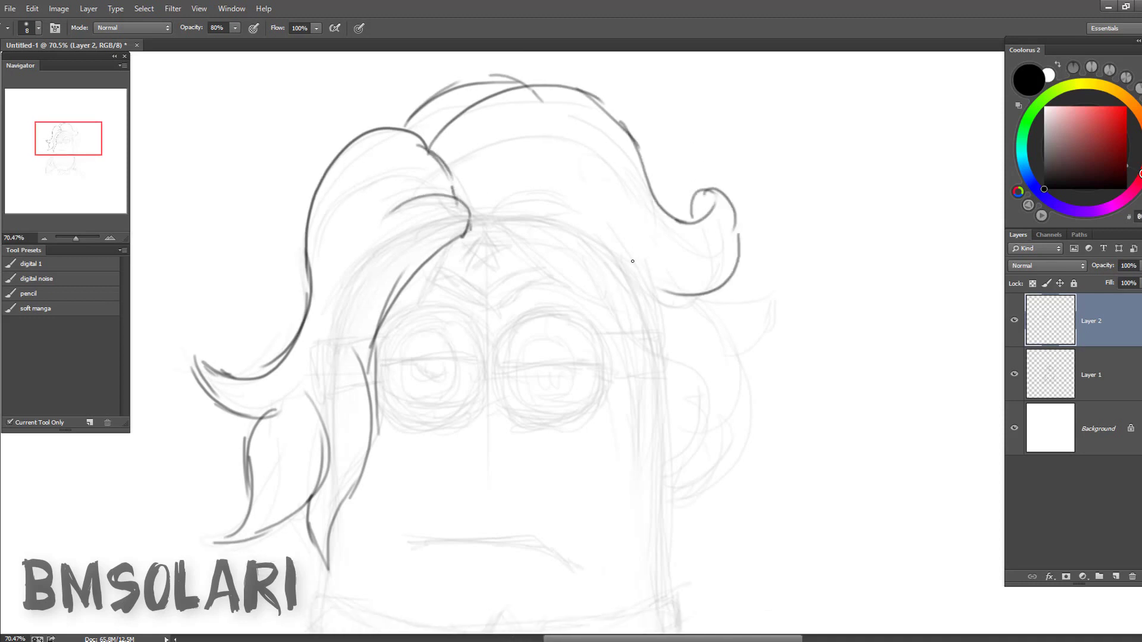
- Ink the hair curl hook, the brow strand and long hair strokes on the right side
left_click_drag(740, 275, 758, 281)
scroll(565, 255, "down", 1)
mouse_move(450, 206)
left_mouse_down()
mouse_move(614, 282)
mouse_move(655, 436)
left_mouse_up()
scroll(656, 436, "down", 1)
left_click_drag(665, 256, 711, 412)
left_click_drag(601, 205, 717, 256)
left_click_drag(738, 217, 696, 297)
scroll(685, 242, "down", 1)
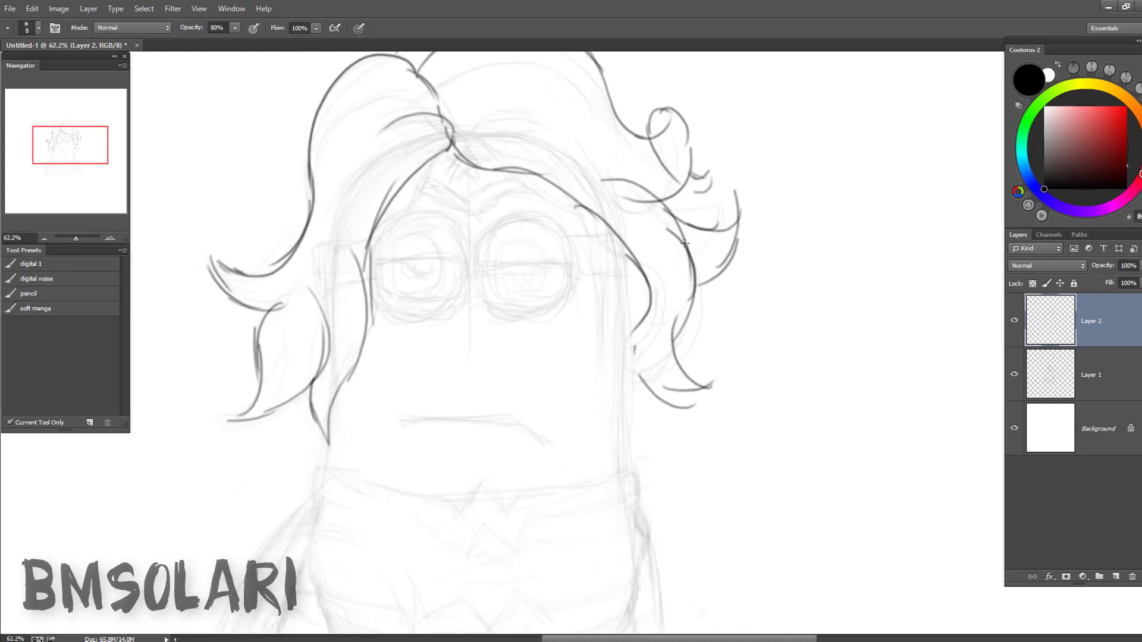
left_click_drag(755, 178, 708, 315)
left_click_drag(862, 173, 811, 408)
left_click_drag(841, 255, 778, 484)
- Undo the stray right-side strokes and redraw the right hair curls with a thinner brush
key("ctrl+alt+z")
key("ctrl+alt+z")
key("ctrl+alt+z")
key("bracketleft")
key("bracketleft")
key("ctrl+alt+z")
key("ctrl+alt+z")
left_click_drag(698, 303, 683, 342)
left_click_drag(688, 347, 701, 363)
left_click_drag(743, 333, 733, 397)
left_click_drag(672, 333, 719, 385)
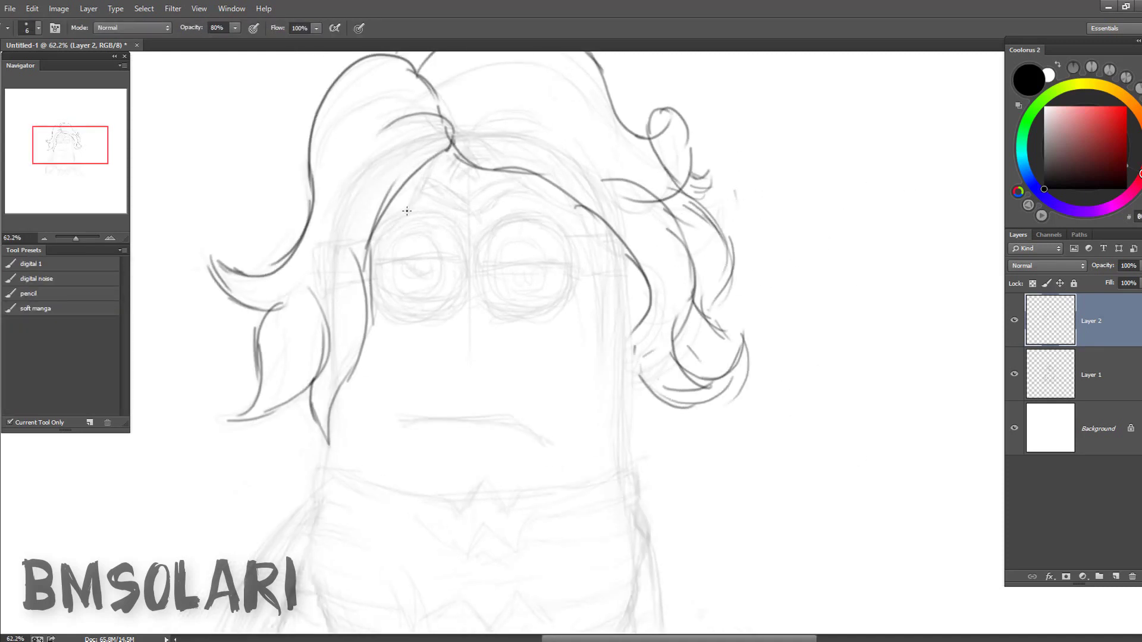
scroll(518, 217, "up", 3)
- Outline both goggle lenses, the right strap and the inner goggle rings
left_click_drag(464, 254, 511, 209)
left_click_drag(331, 229, 464, 253)
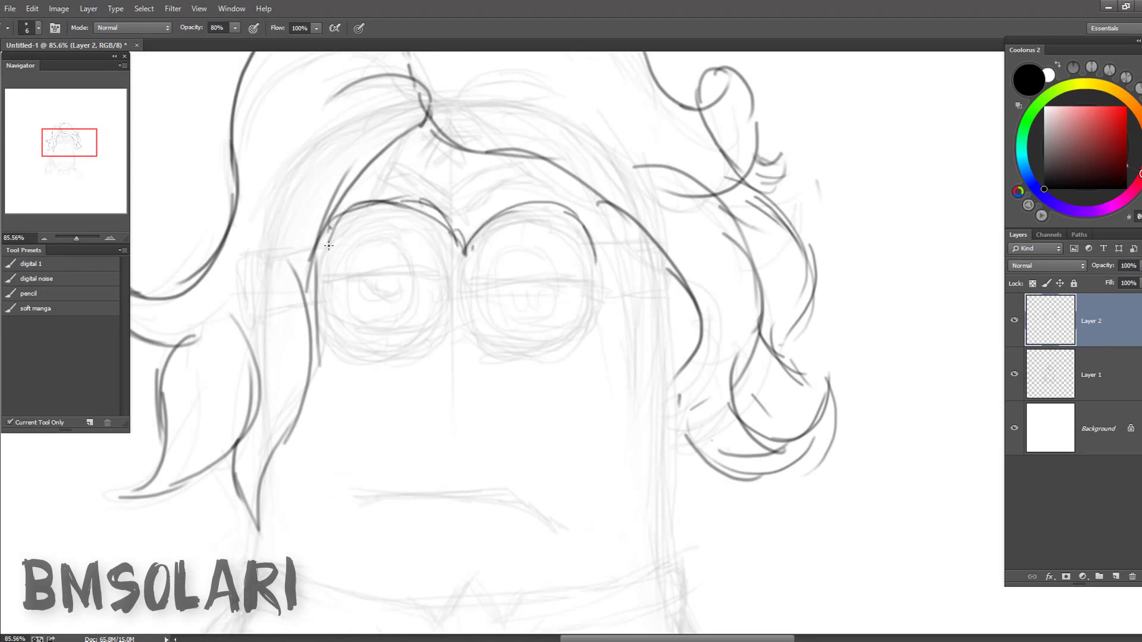
left_click_drag(306, 327, 455, 336)
left_click_drag(592, 244, 655, 241)
left_click_drag(473, 328, 601, 324)
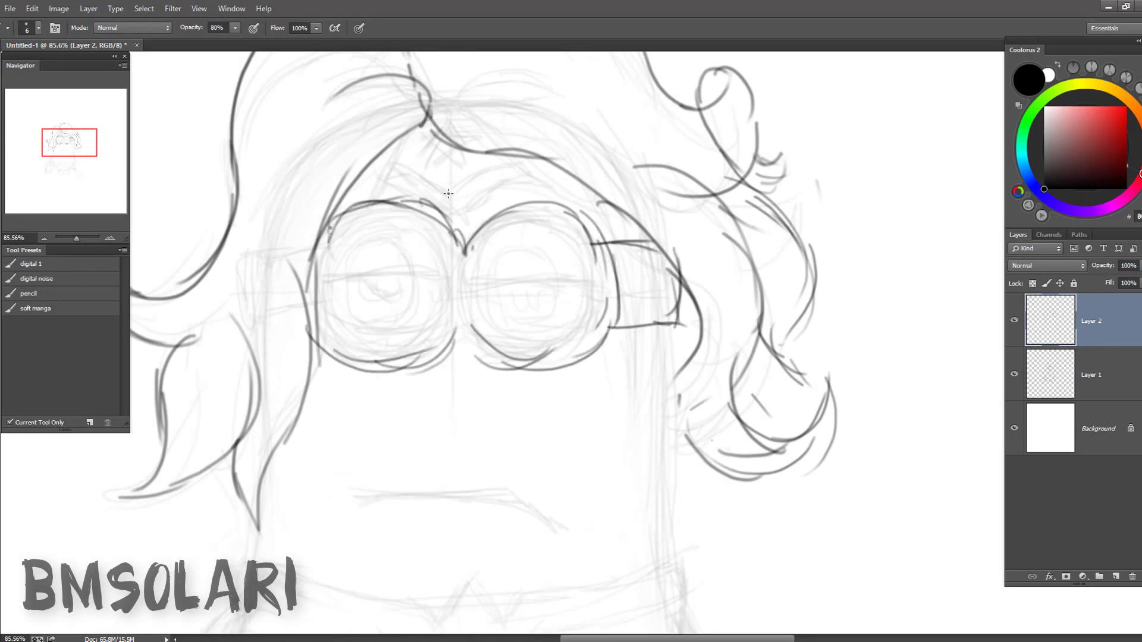
mouse_move(527, 240)
left_mouse_down()
mouse_move(485, 325)
mouse_move(595, 250)
left_mouse_up()
left_click_drag(324, 238, 437, 339)
- Retrace the inner eye rings with a thinner brush
scroll(532, 256, "up", 2)
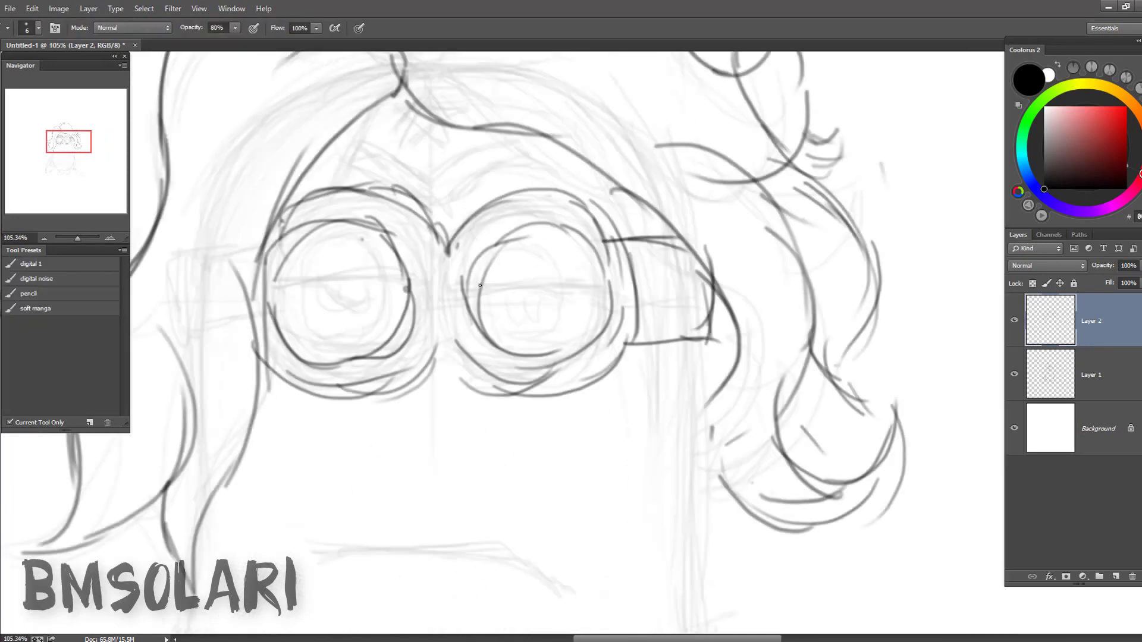
key("bracketleft")
key("bracketleft")
left_click_drag(480, 285, 604, 333)
left_click_drag(606, 268, 476, 309)
left_click_drag(512, 217, 589, 356)
left_click_drag(416, 238, 387, 330)
mouse_move(280, 280)
left_mouse_down()
mouse_move(292, 206)
mouse_move(450, 249)
left_mouse_up()
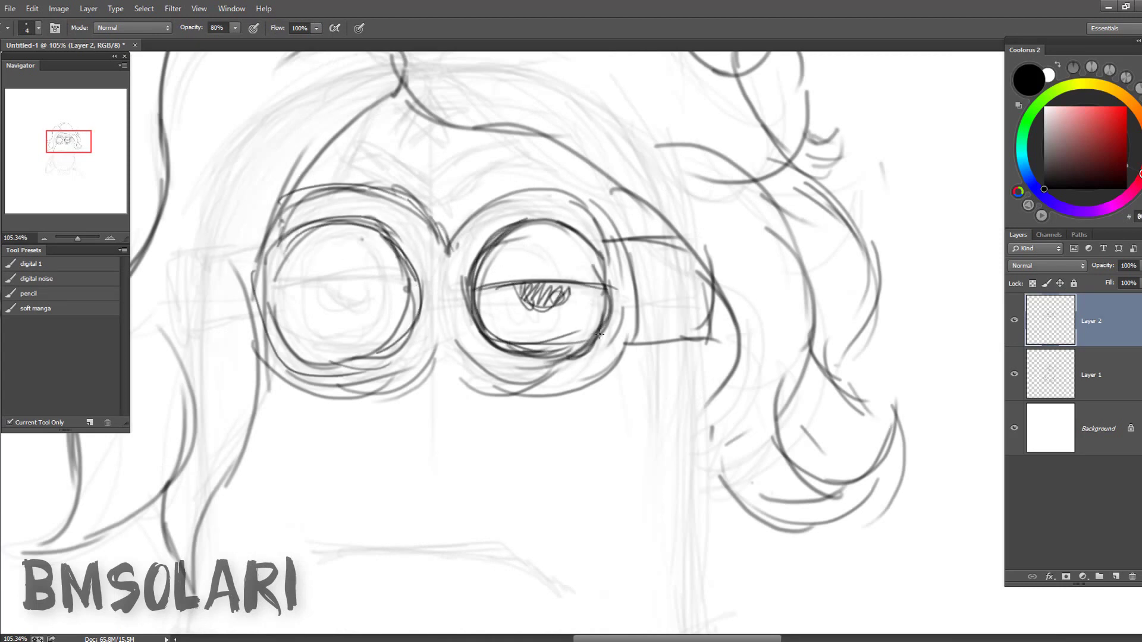
- Draw the droopy left eyelid, the eyebrows above the goggles and the forehead star
left_click_drag(410, 288, 255, 293)
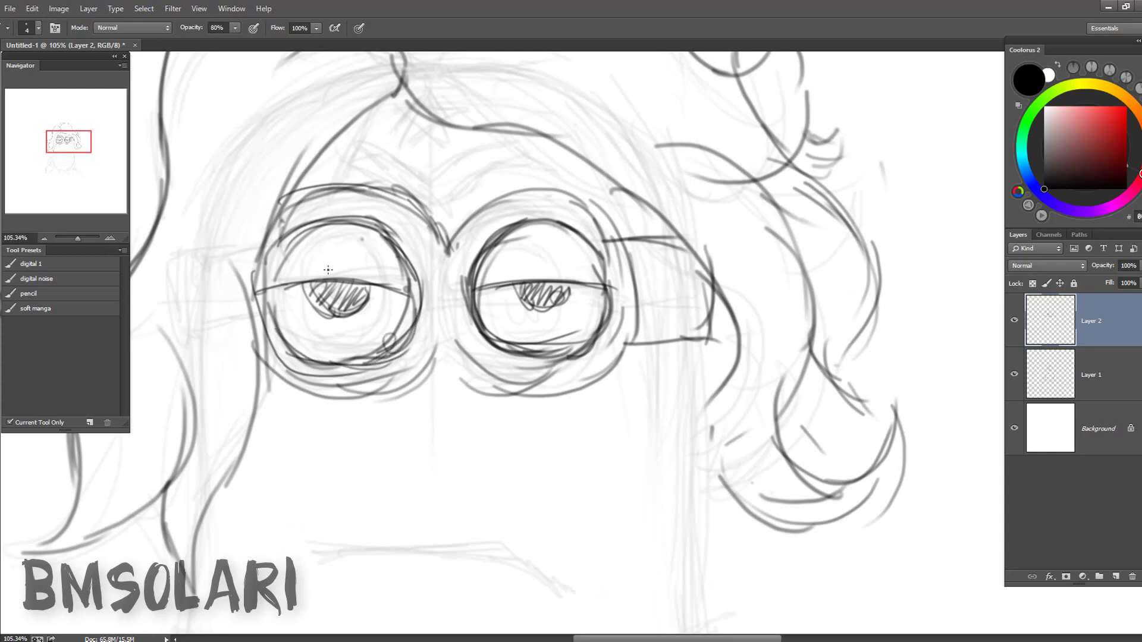
left_click_drag(328, 270, 330, 383)
mouse_move(357, 241)
left_mouse_down()
mouse_move(476, 298)
mouse_move(544, 241)
left_mouse_up()
left_click_drag(327, 257, 461, 319)
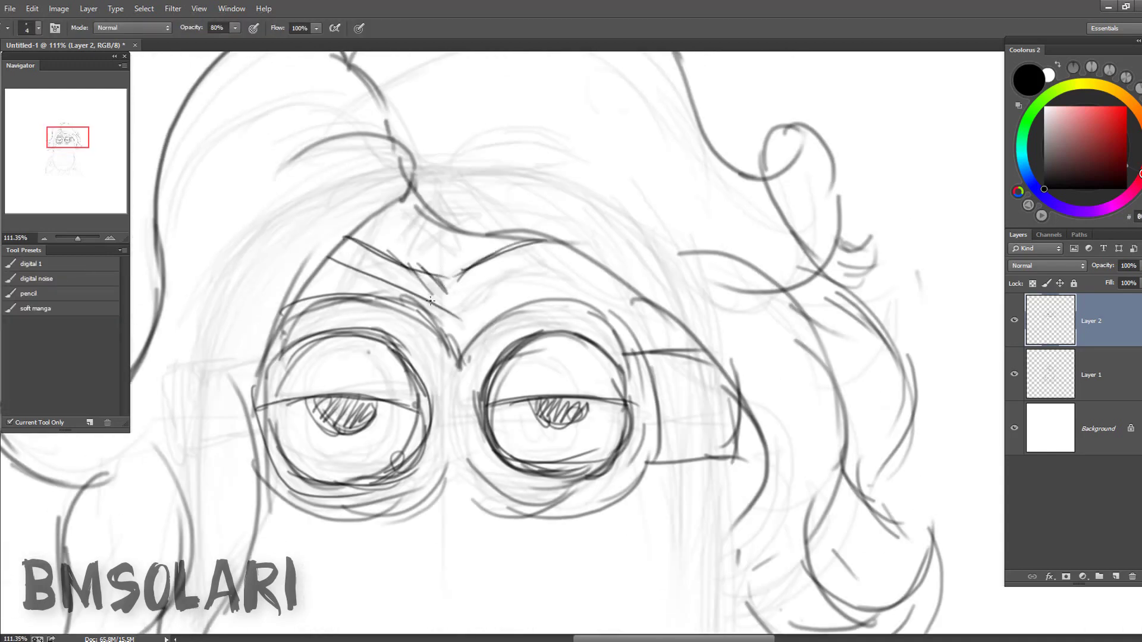
left_click_drag(417, 235, 416, 232)
scroll(434, 238, "down", 3)
- Ink the mouth line, redoing the first attempt
scroll(454, 377, "up", 3)
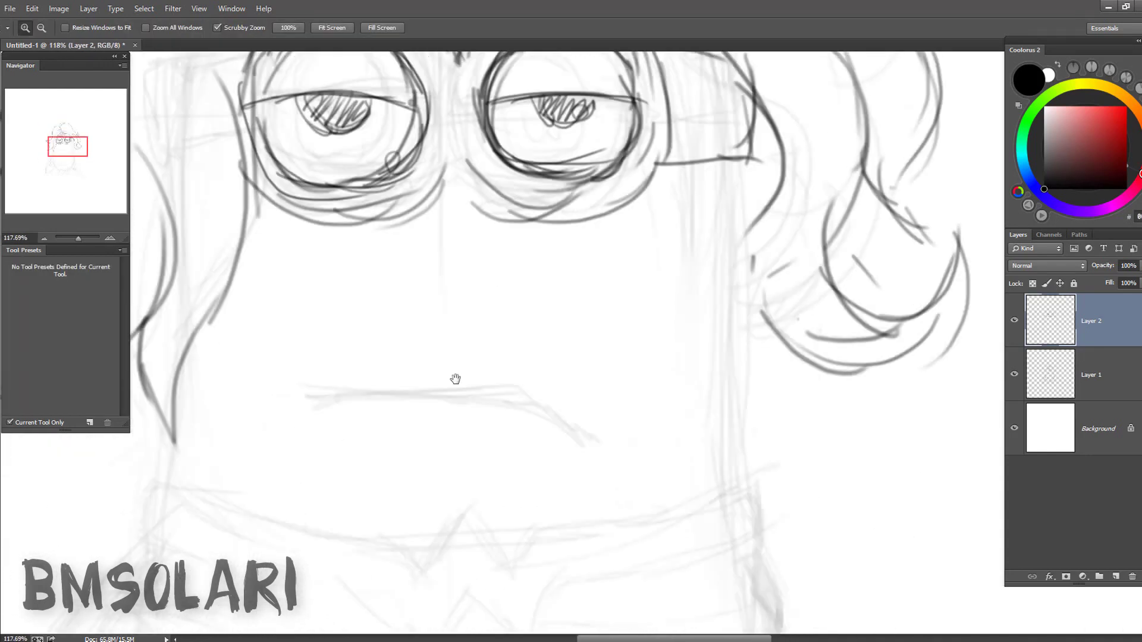
mouse_move(344, 382)
left_mouse_down()
mouse_move(320, 391)
mouse_move(595, 428)
left_mouse_up()
key("ctrl+z")
mouse_move(325, 387)
left_mouse_down()
mouse_move(553, 393)
mouse_move(580, 410)
left_mouse_up()
left_click_drag(330, 384, 517, 372)
scroll(320, 387, "down", 3)
scroll(321, 370, "up", 3)
- Ink the collar band with its zigzag trim and extended lower edge
left_click_drag(320, 319, 322, 369)
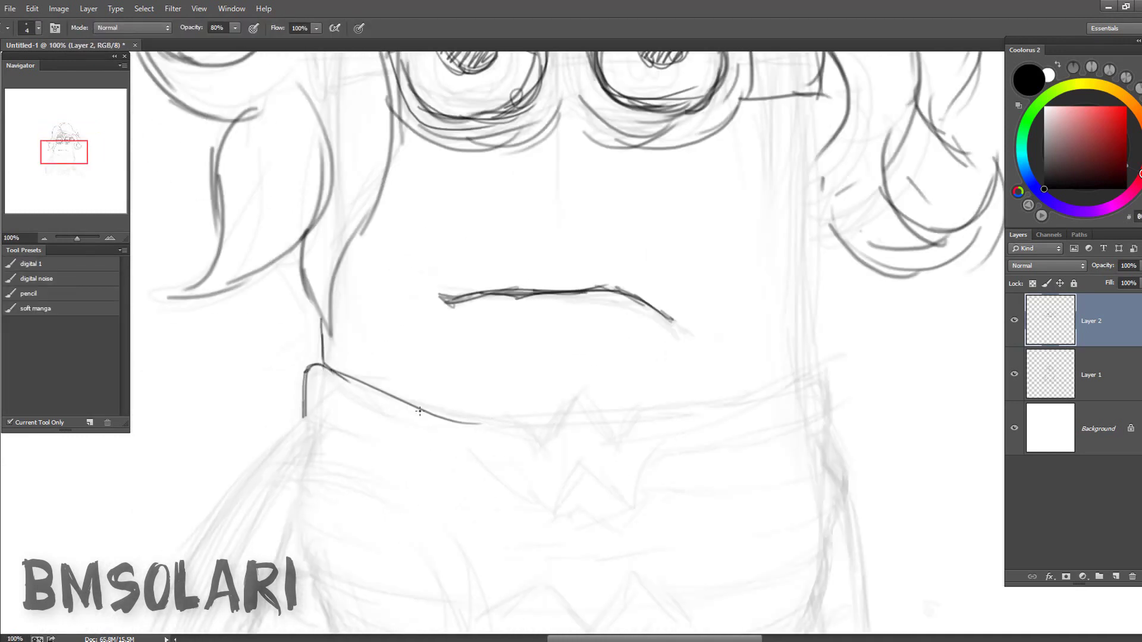
left_click_drag(637, 410, 826, 411)
left_click_drag(482, 406, 467, 390)
mouse_move(292, 403)
left_mouse_down()
mouse_move(494, 446)
mouse_move(574, 441)
left_mouse_up()
left_click_drag(775, 420, 809, 409)
scroll(313, 324, "down", 5)
scroll(314, 324, "down", 1)
- Draw the left belly outline and the lower band with its zigzag
mouse_move(288, 265)
left_mouse_down()
mouse_move(265, 404)
mouse_move(371, 403)
left_mouse_up()
scroll(274, 381, "down", 1)
scroll(426, 399, "down", 1)
left_click_drag(326, 371, 420, 389)
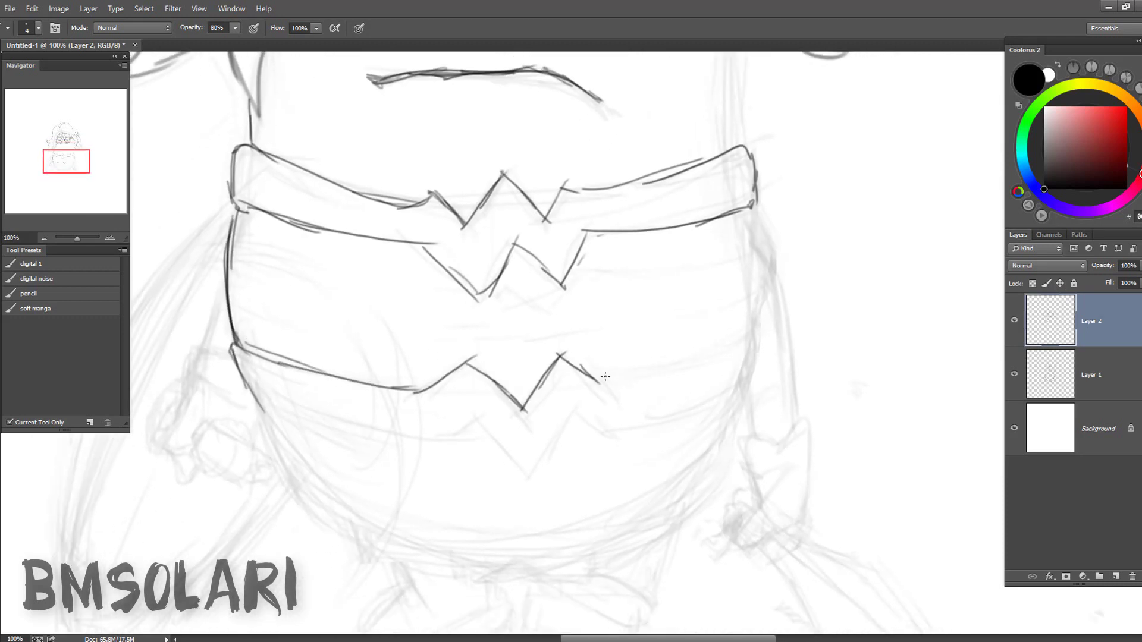
left_click_drag(615, 431, 741, 397)
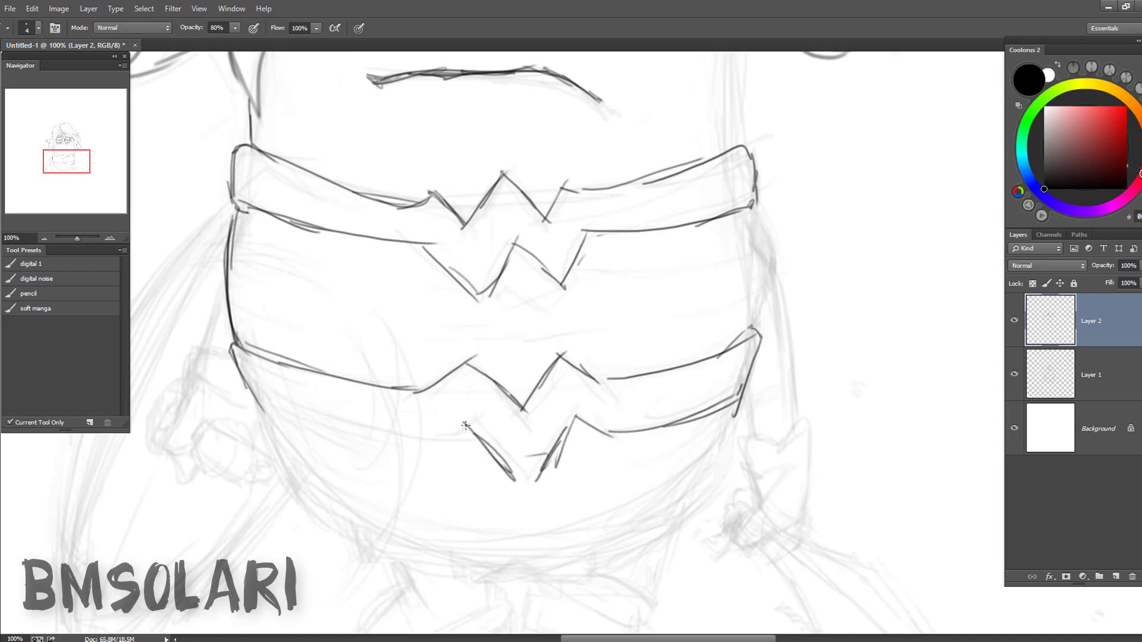
left_click_drag(466, 426, 438, 438)
left_click_drag(250, 400, 446, 456)
- Draw the lower-left and lower-right body curves and the bottom edge
left_click_drag(302, 478, 396, 546)
scroll(332, 494, "down", 2)
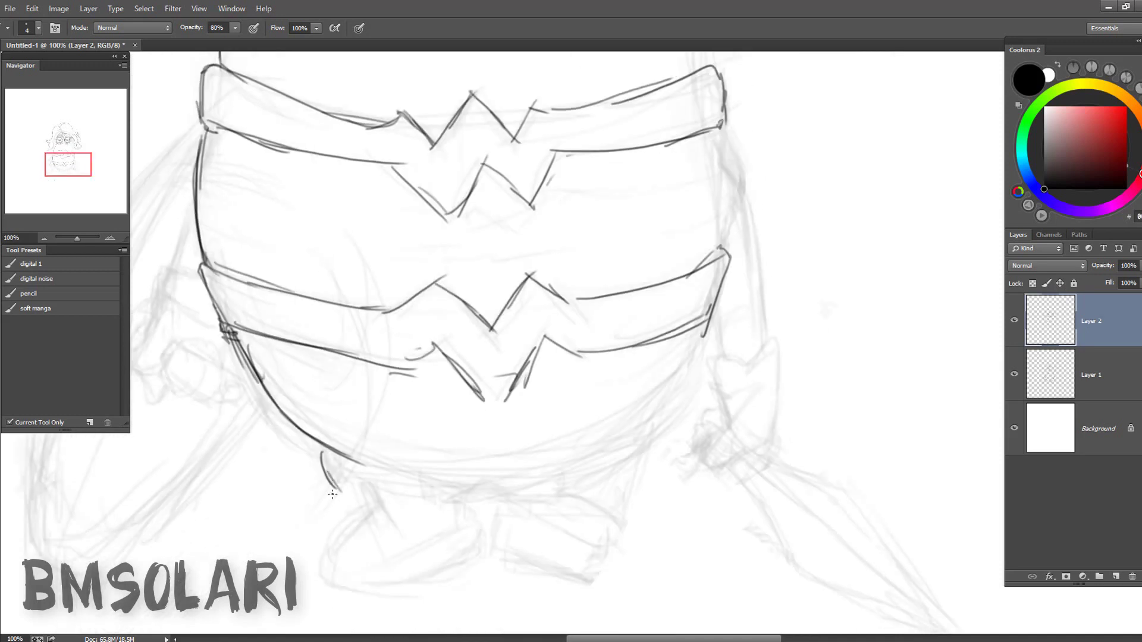
mouse_move(703, 326)
left_mouse_down()
mouse_move(607, 466)
mouse_move(572, 473)
left_mouse_up()
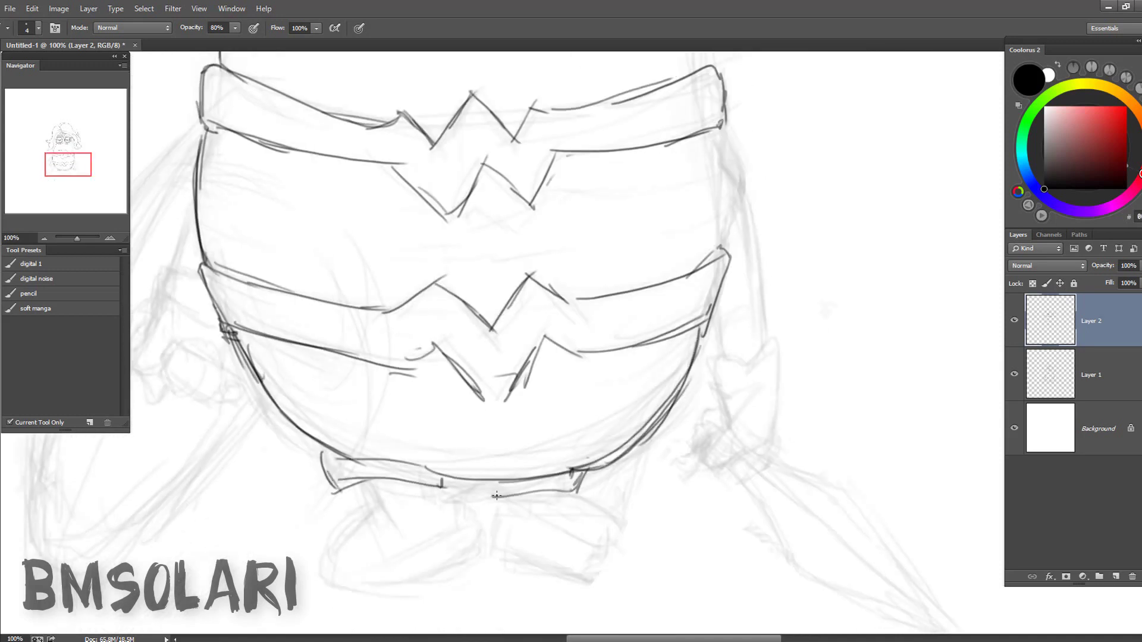
mouse_move(383, 493)
left_mouse_down()
mouse_move(410, 432)
mouse_move(427, 487)
left_mouse_up()
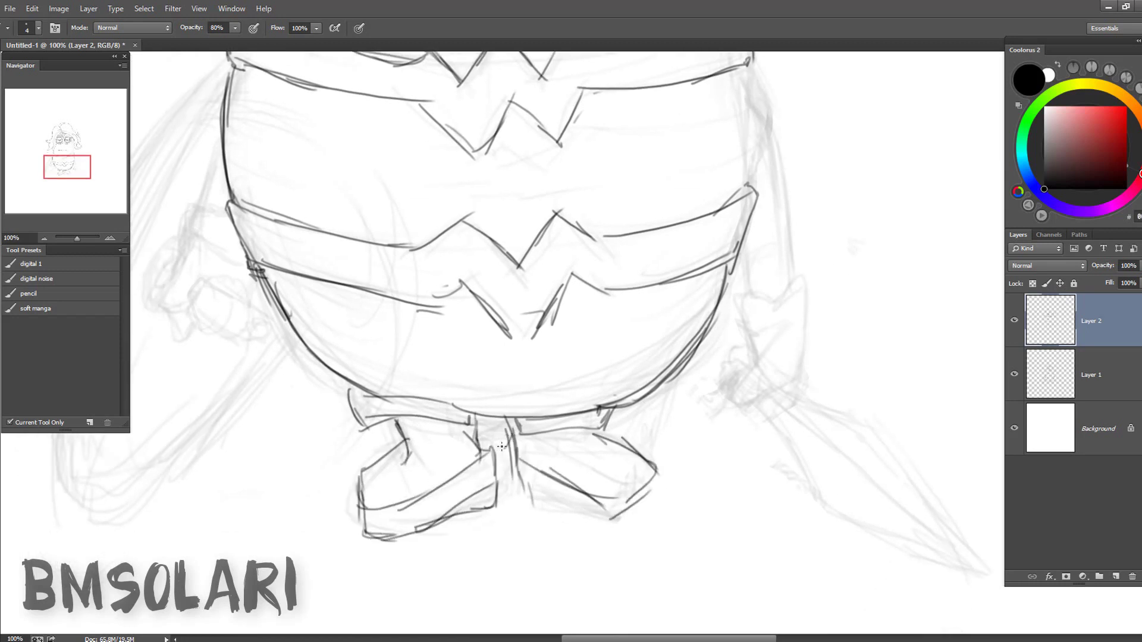
key("z")
left_click_drag(580, 446, 571, 429)
- Sketch the bow below the body and a second star on the belly
key("b")
left_click_drag(393, 526, 577, 511)
left_click_drag(316, 532, 410, 503)
key("z")
mouse_move(428, 570)
left_mouse_down()
mouse_move(387, 570)
mouse_move(453, 570)
left_mouse_up()
key("b")
left_click_drag(630, 520, 684, 476)
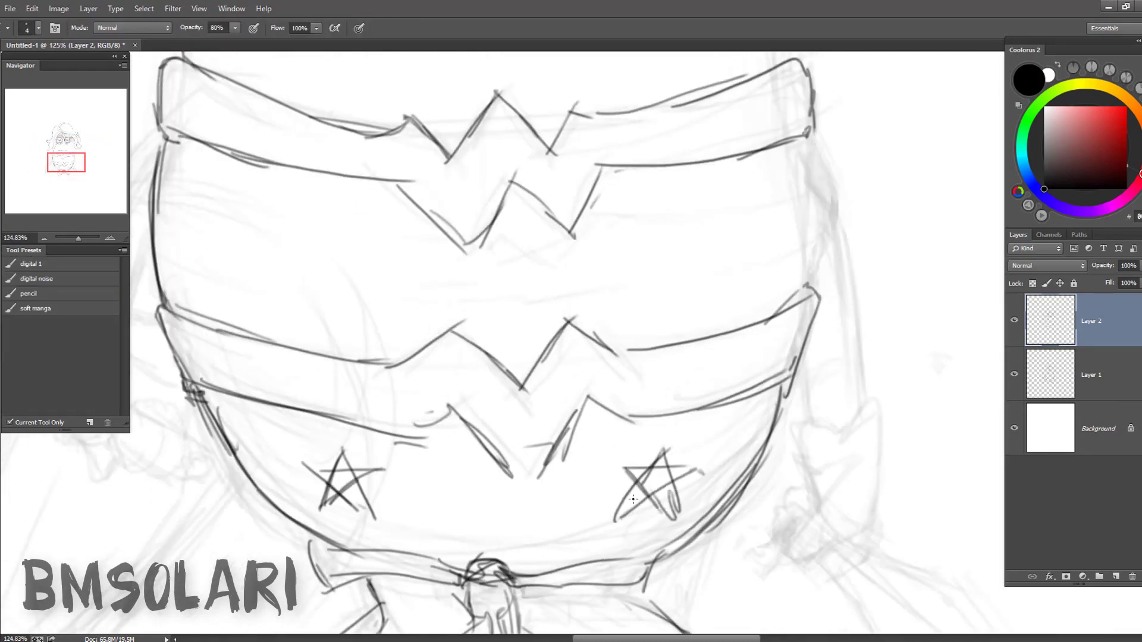
key("z")
mouse_move(416, 286)
left_mouse_down()
mouse_move(351, 286)
mouse_move(425, 273)
left_mouse_up()
- Lasso and delete the old left arm lines on the rough sketch layer
key("b")
key("v")
left_click(408, 301, "ctrl")
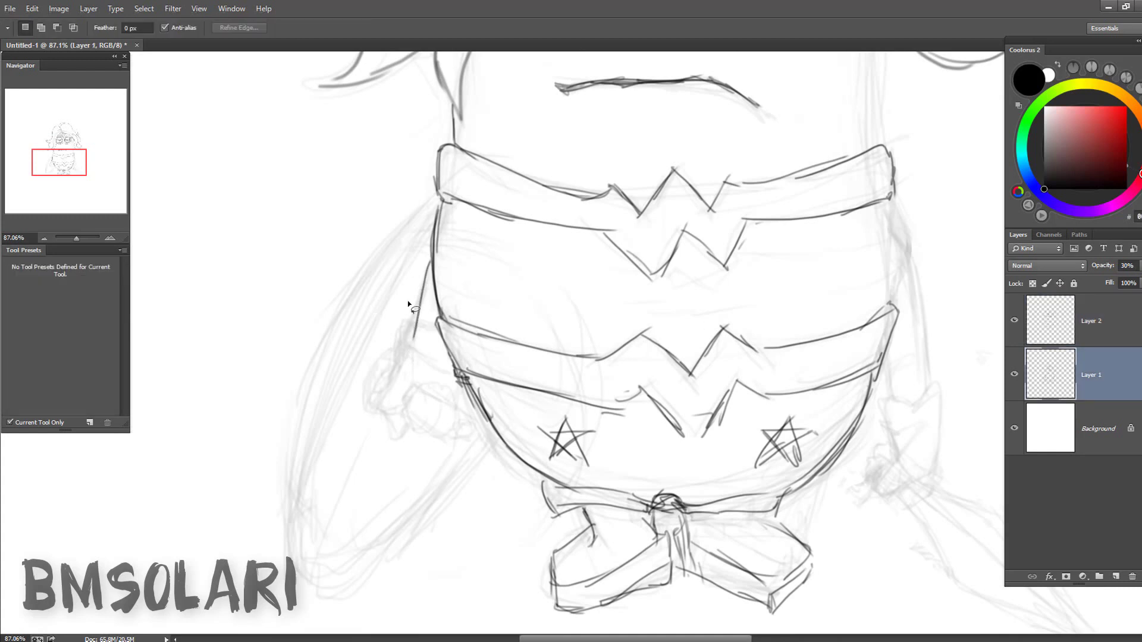
key("ctrl+t")
key("Return")
key("l")
left_click_drag(429, 179, 401, 505)
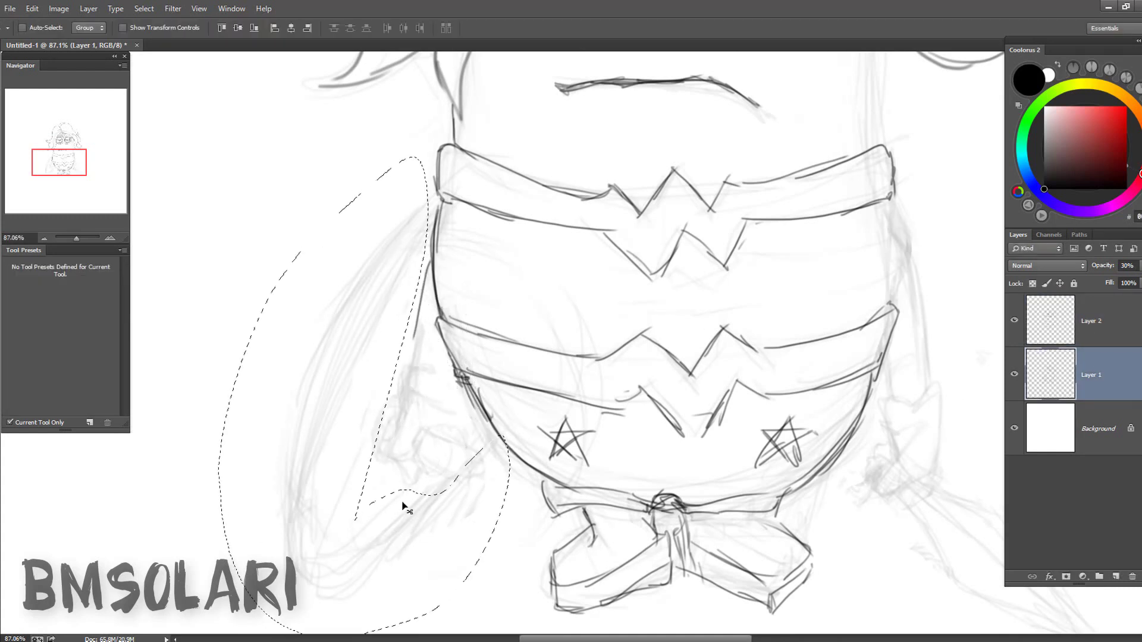
key("Delete")
key("ctrl+d")
- On the clean line layer, erase the dark fist strokes and redraw the left arm and fist
left_click(1050, 320)
key("b")
left_click_drag(428, 257, 415, 370)
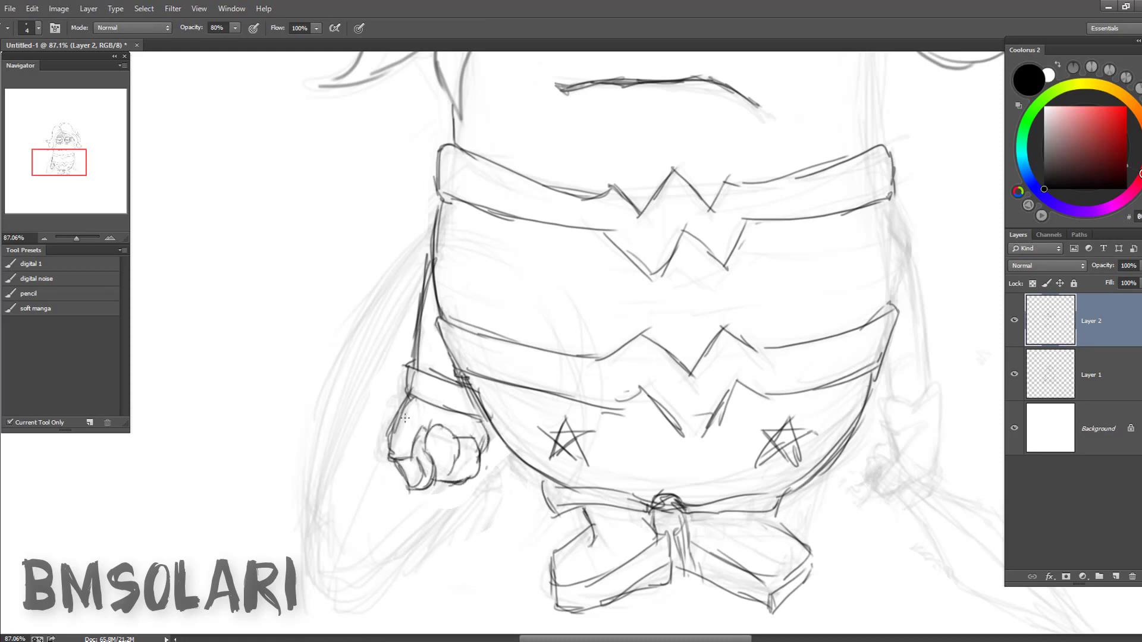
left_click_drag(397, 420, 376, 435)
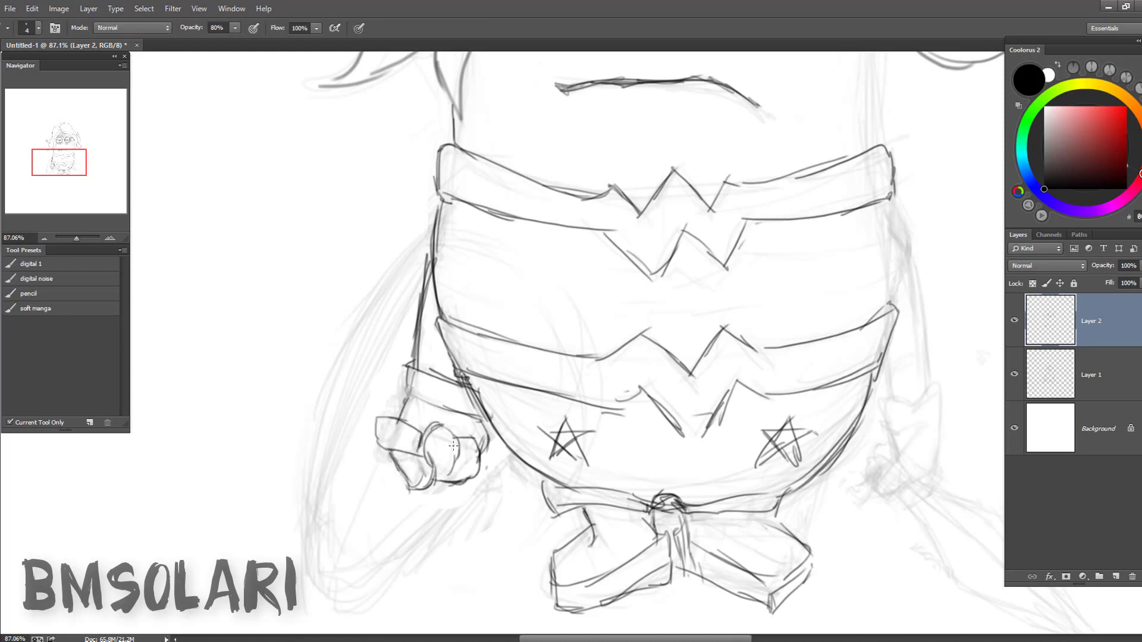
left_click_drag(392, 285, 309, 580)
scroll(380, 357, "up", 1)
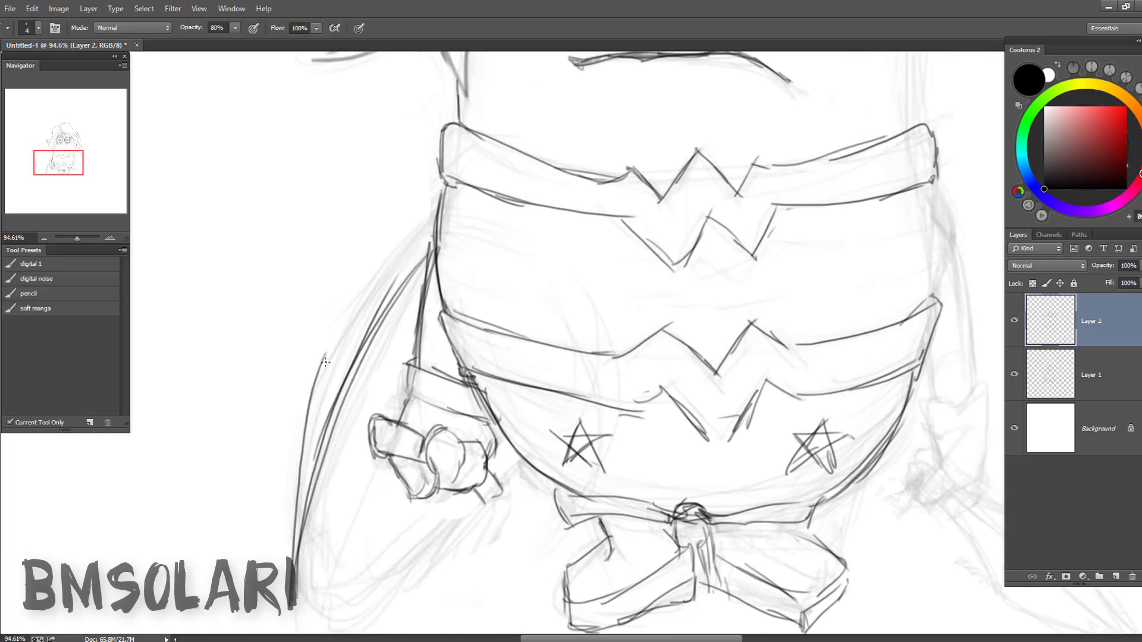
left_click_drag(327, 425, 524, 283)
- Trace and reinforce the shield's long outer edge, then reframe the figure
scroll(417, 298, "up", 1)
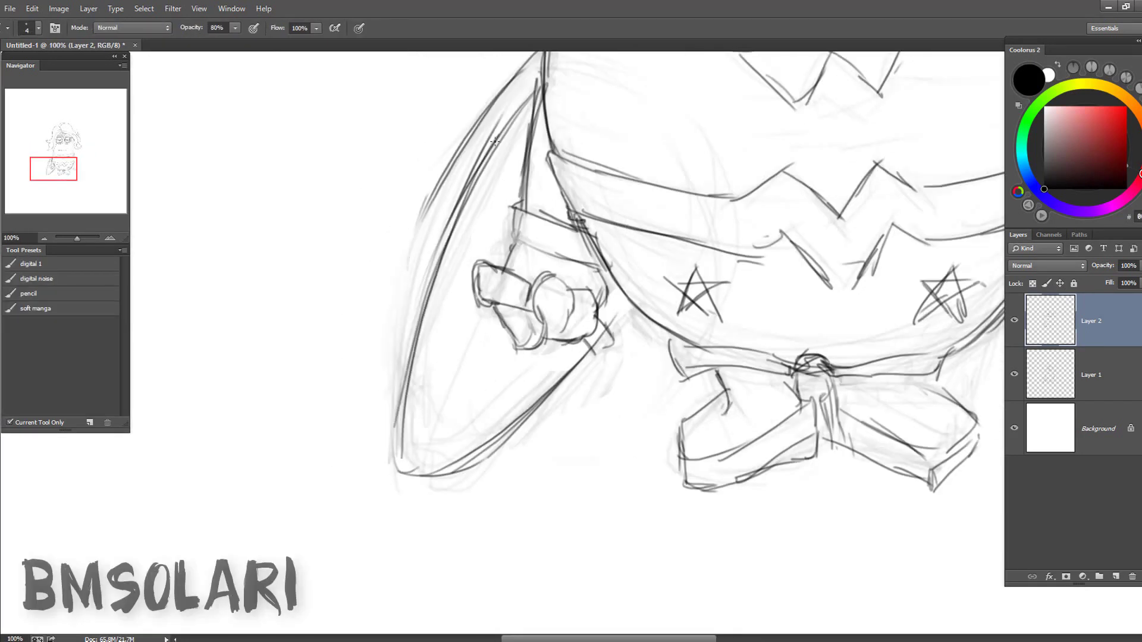
left_click_drag(529, 95, 396, 452)
left_click_drag(426, 202, 374, 470)
key("z")
mouse_move(372, 411)
left_mouse_down()
mouse_move(529, 310)
mouse_move(476, 311)
left_mouse_up()
- Draw the right arm down the torso's side with its wristband
key("b")
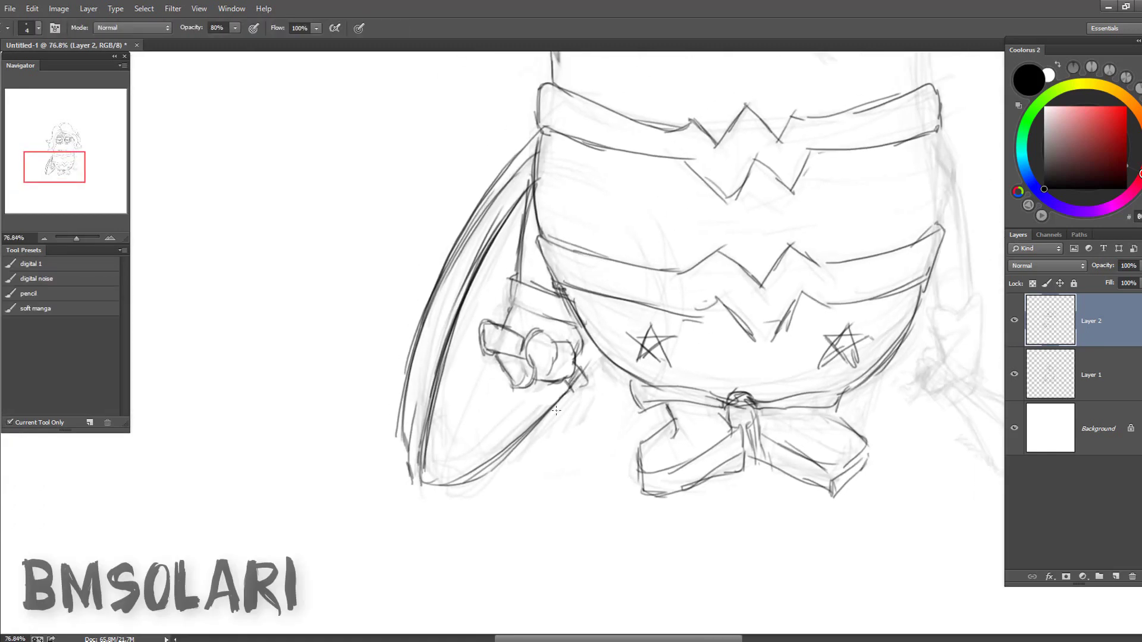
left_click_drag(571, 369, 494, 464)
scroll(559, 222, "up", 3)
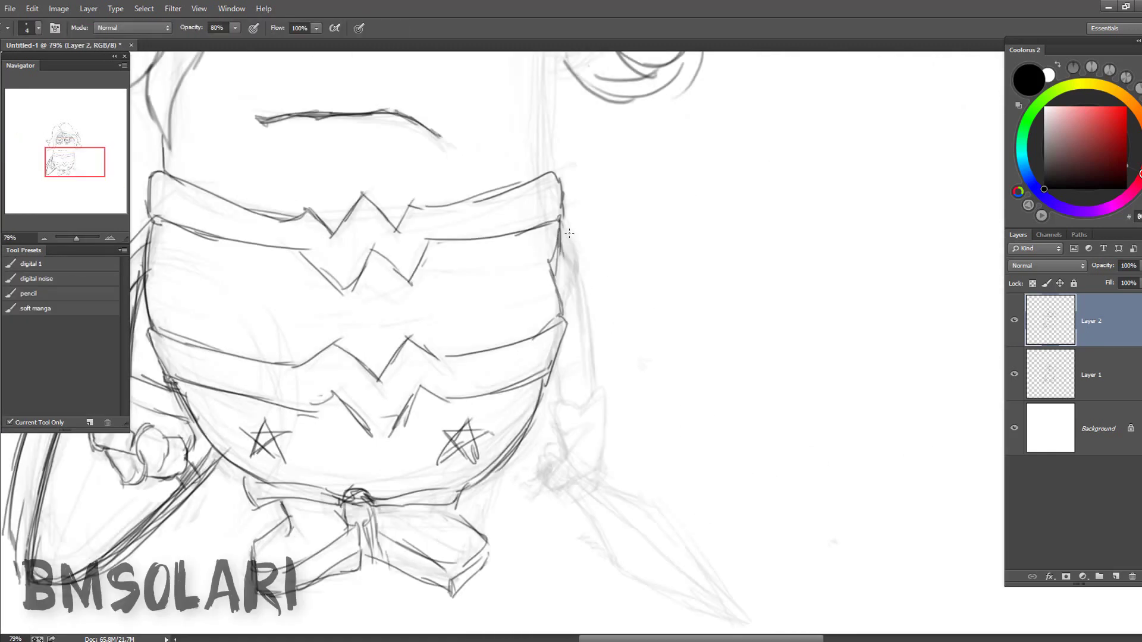
left_click_drag(569, 233, 592, 398)
scroll(584, 324, "down", 2)
scroll(589, 298, "up", 2)
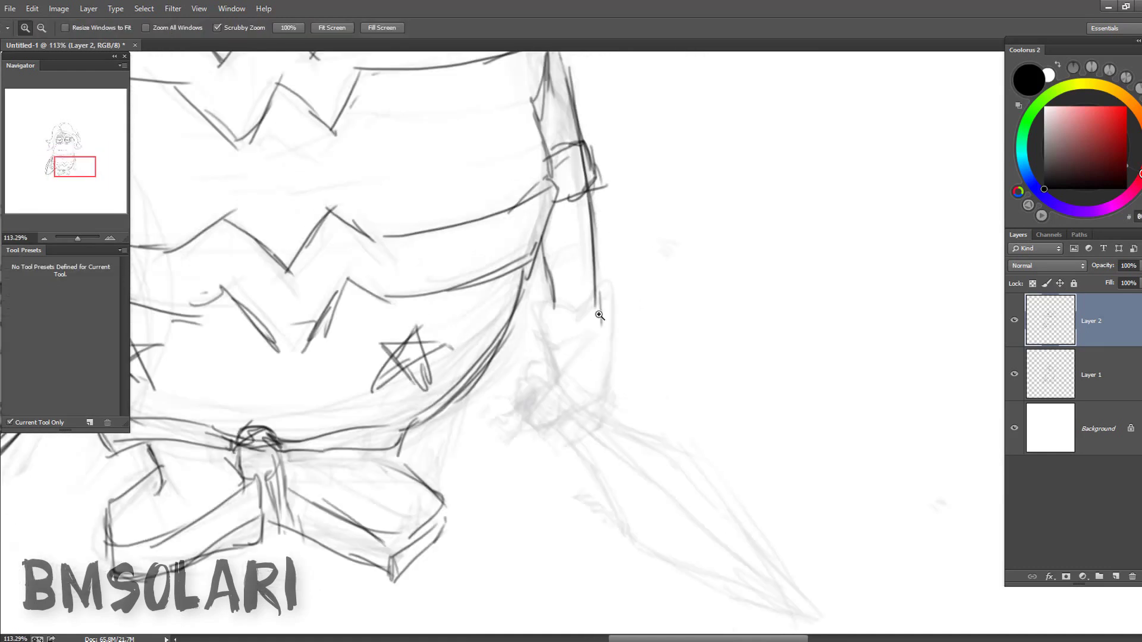
scroll(595, 286, "up", 2)
mouse_move(535, 277)
left_mouse_down()
mouse_move(603, 288)
mouse_move(519, 392)
left_mouse_up()
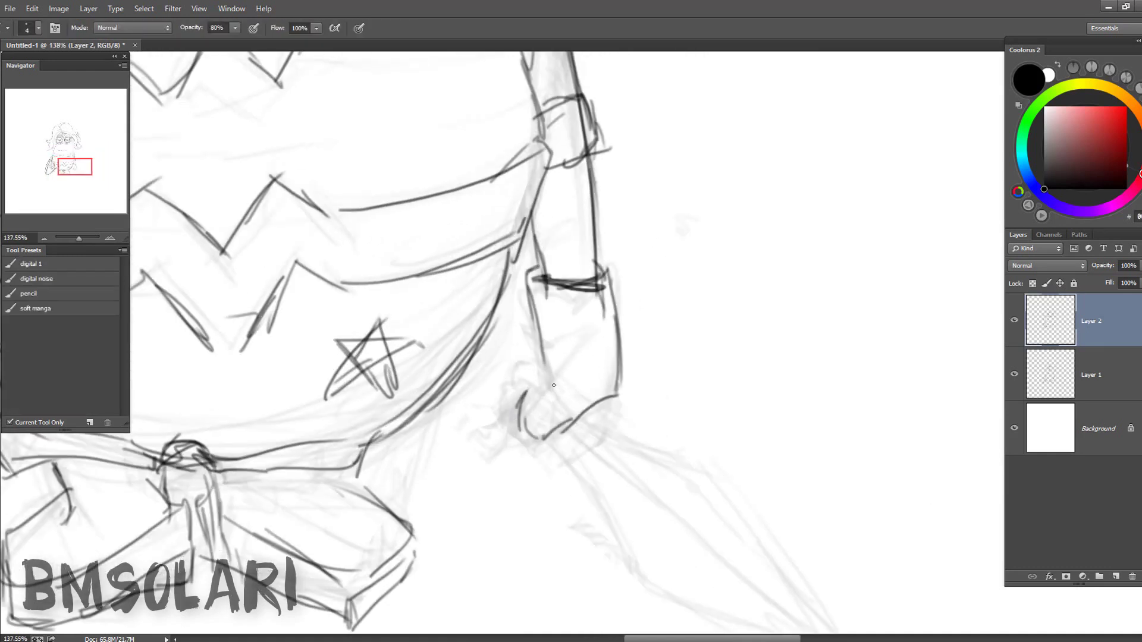
- Draw the sword blade edges to the tip, the round pommel and the gripping hand
left_click_drag(559, 425, 506, 337)
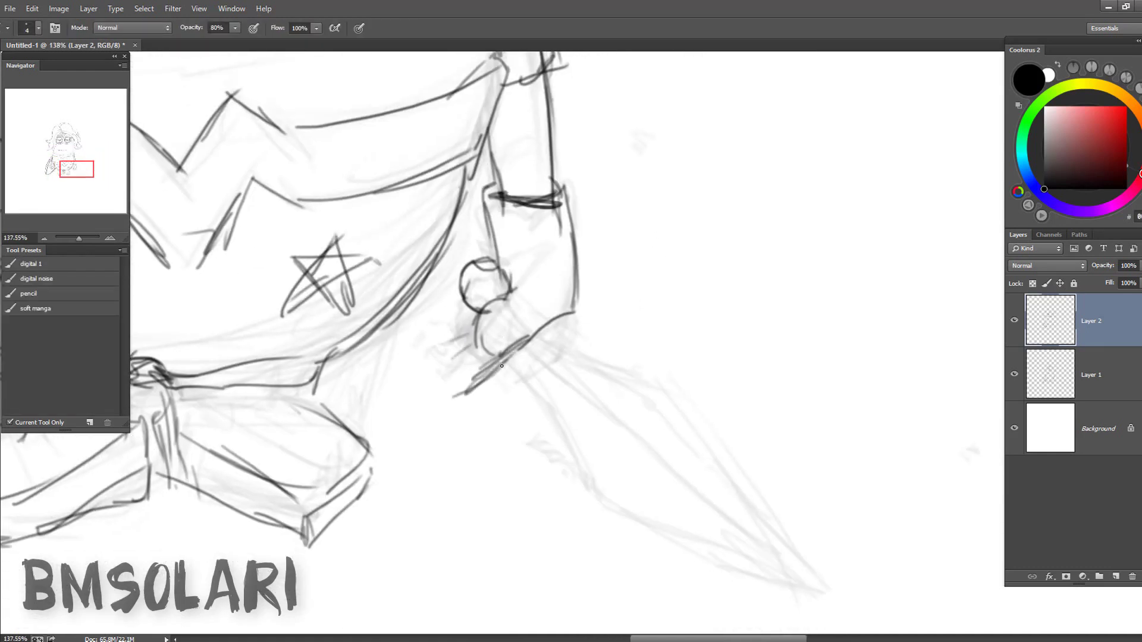
mouse_move(464, 399)
left_mouse_down()
mouse_move(623, 307)
mouse_move(452, 419)
left_mouse_up()
scroll(535, 357, "down", 2)
left_click_drag(654, 503, 780, 553)
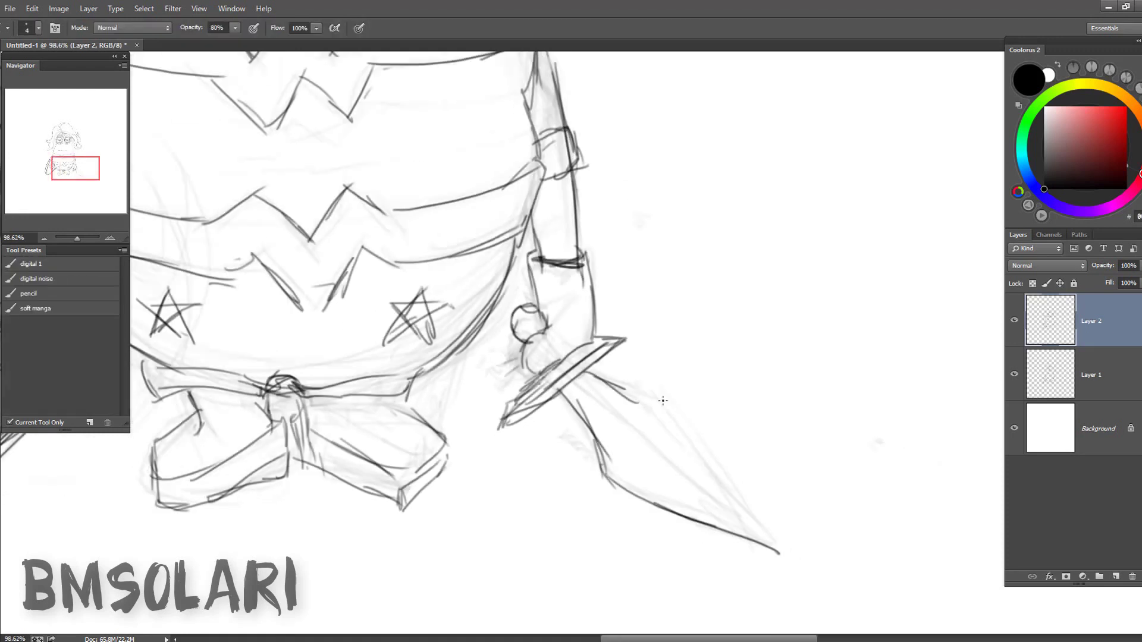
left_click_drag(649, 390, 775, 554)
left_click_drag(525, 319, 505, 319)
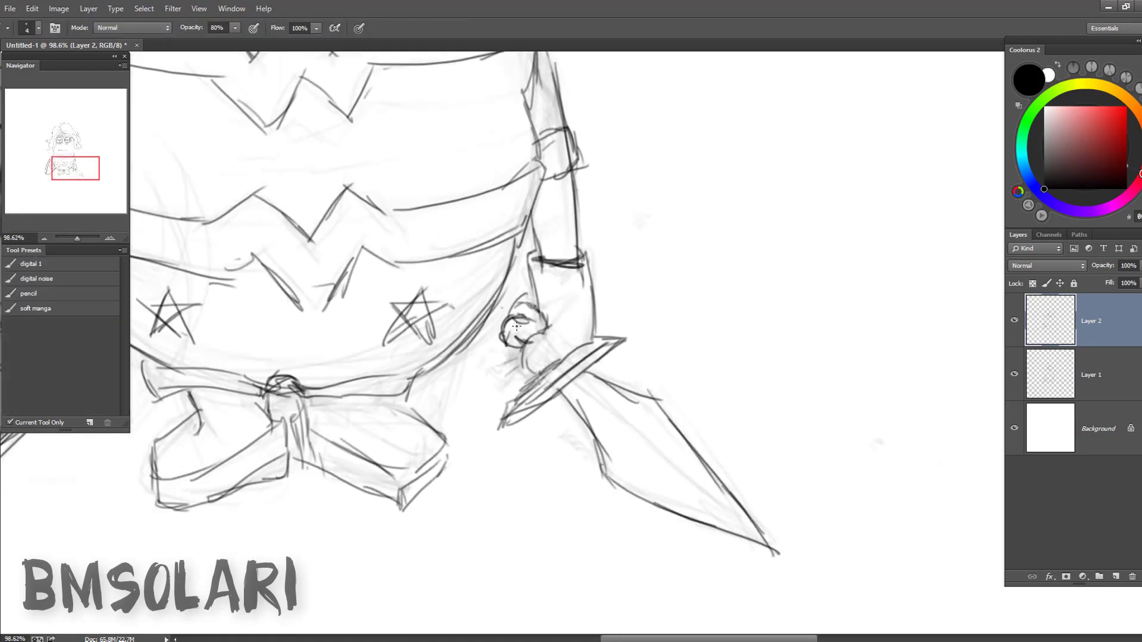
scroll(509, 342, "up", 2)
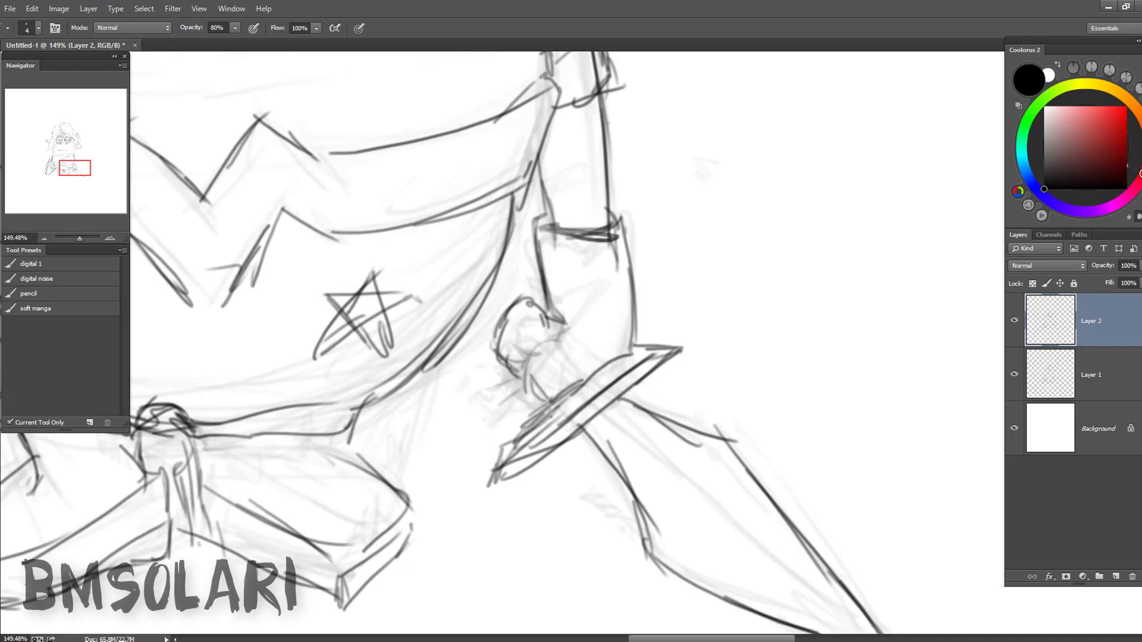
left_click_drag(509, 365, 547, 307)
- Refine the fist around the hilt, undo the dark pommel strokes and fit the whole drawing
scroll(536, 333, "down", 2)
scroll(553, 333, "up", 2)
mouse_move(511, 351)
left_mouse_down()
mouse_move(555, 334)
mouse_move(545, 321)
left_mouse_up()
key("ctrl+z")
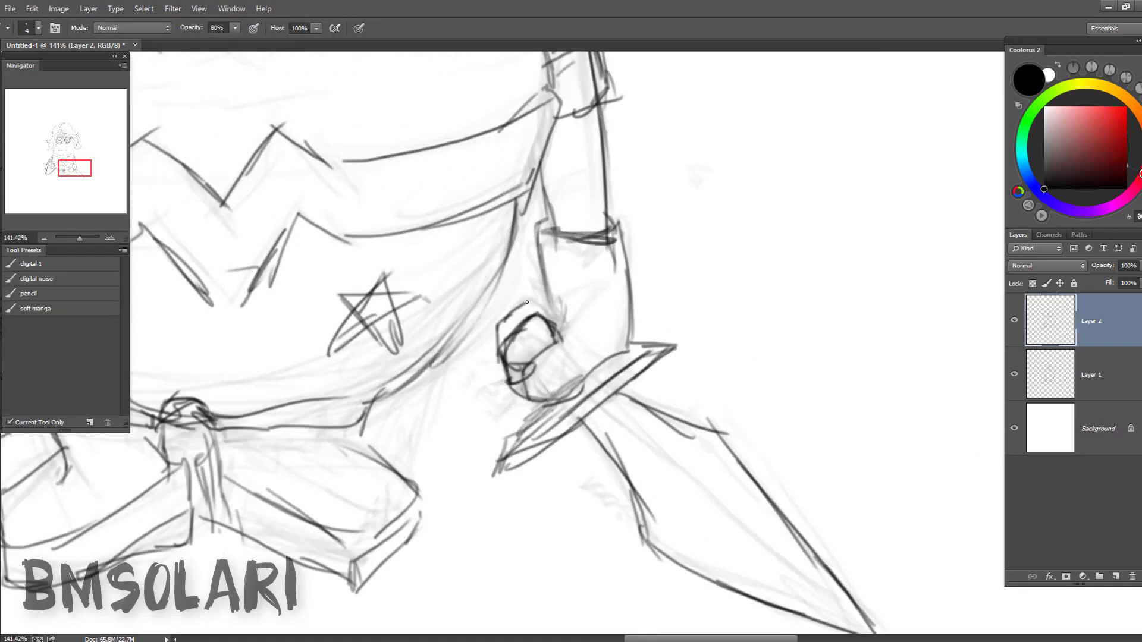
key("ctrl+0")
scroll(536, 238, "up", 3)
- Tilt the whole sketch slightly with Free Transform
scroll(553, 262, "down", 3)
key("ctrl+t")
left_click_drag(552, 90, 563, 92)
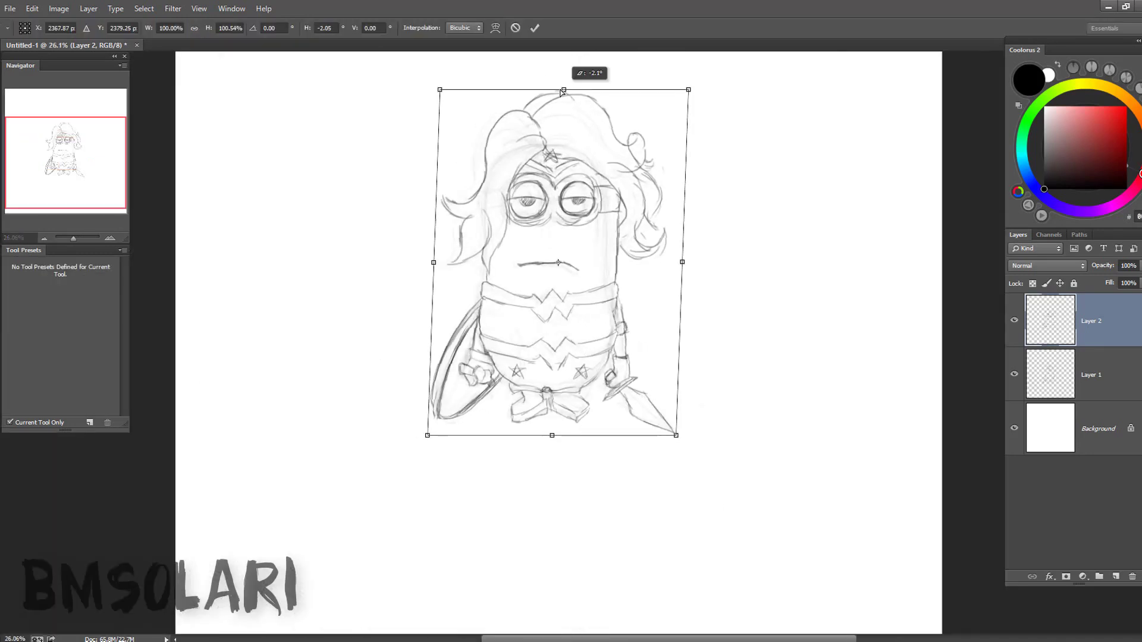
key("Return")
- Push the body and hair outlines into shape with Liquify
key("shift+ctrl+x")
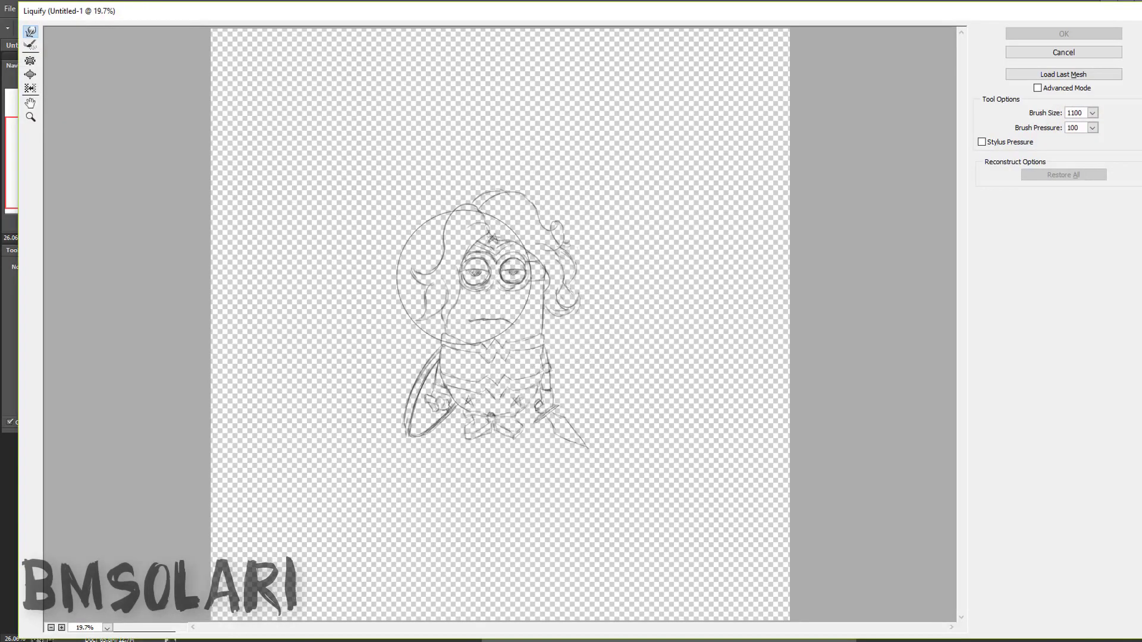
key("bracketright")
key("bracketright")
left_click_drag(458, 401, 449, 275)
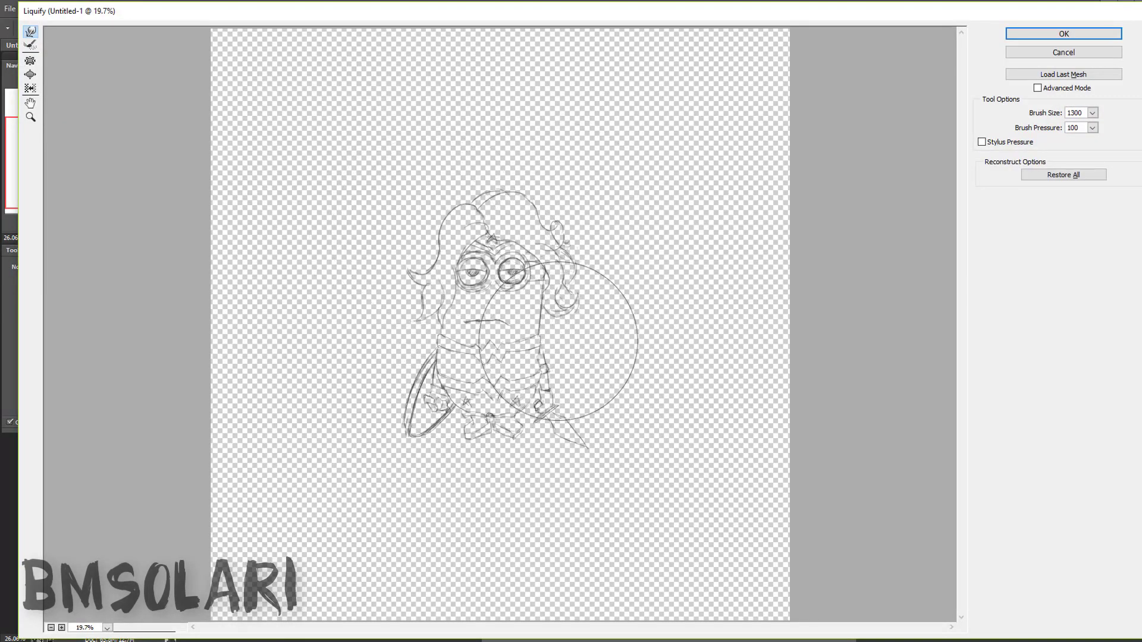
key("Return")
- Scale the sketch up to about 131% to fill the canvas
scroll(569, 351, "down", 2)
key("ctrl+t")
left_click_drag(662, 215, 702, 153)
key("Return")
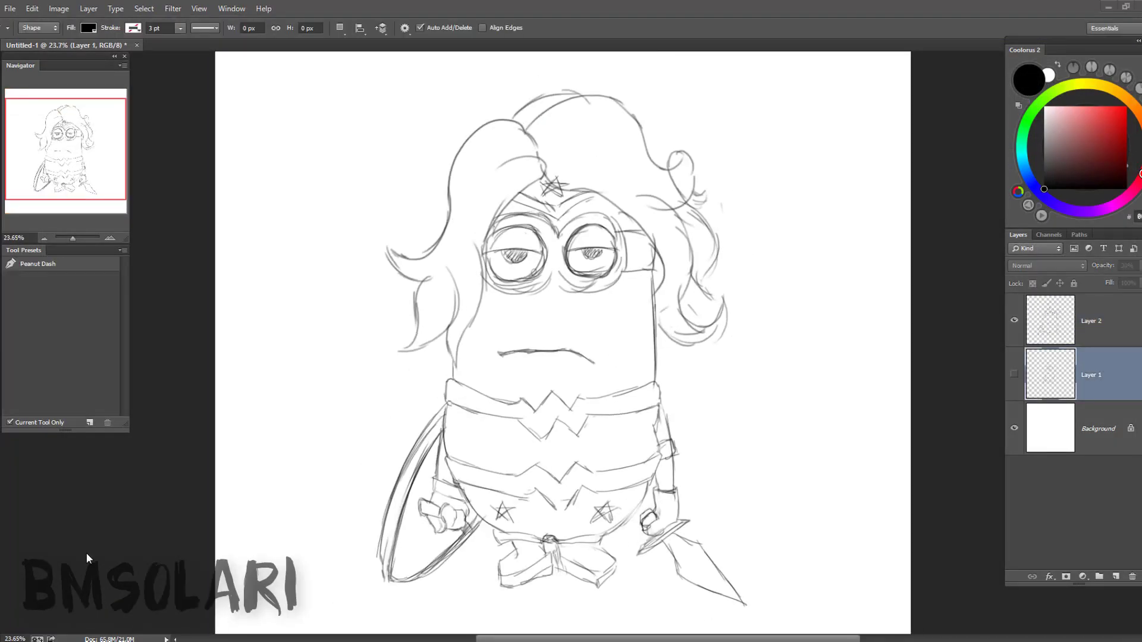
- Outline the minion's rounded body as a Pen tool shape
left_click(562, 153)
left_click_drag(470, 198, 461, 238)
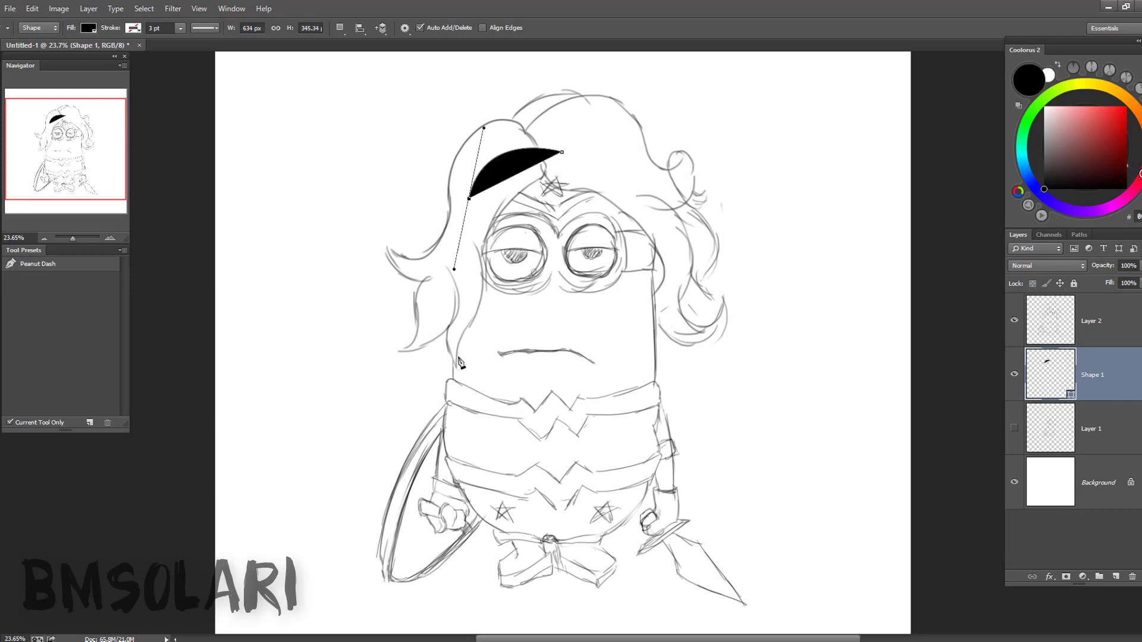
left_click(455, 270)
left_click(452, 349)
left_click(454, 377)
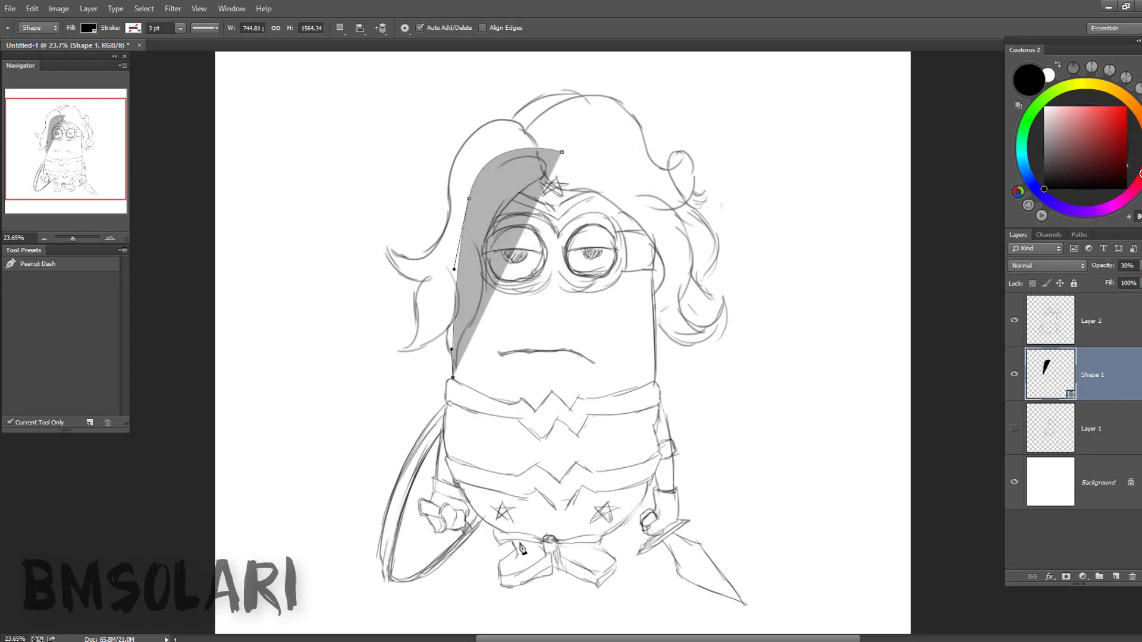
left_click_drag(522, 544, 565, 544)
left_click_drag(656, 460, 658, 417)
left_click(652, 314)
scroll(655, 298, "up", 3)
left_click(647, 294)
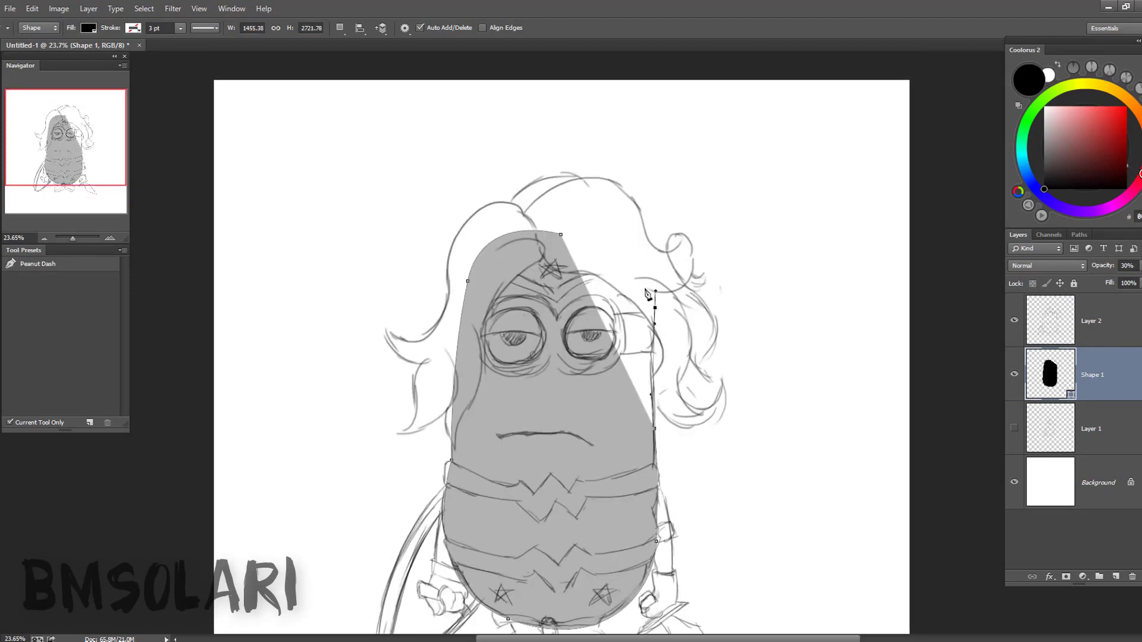
left_click(560, 237)
- Fill the body shape with golden yellow
double_click(1050, 373)
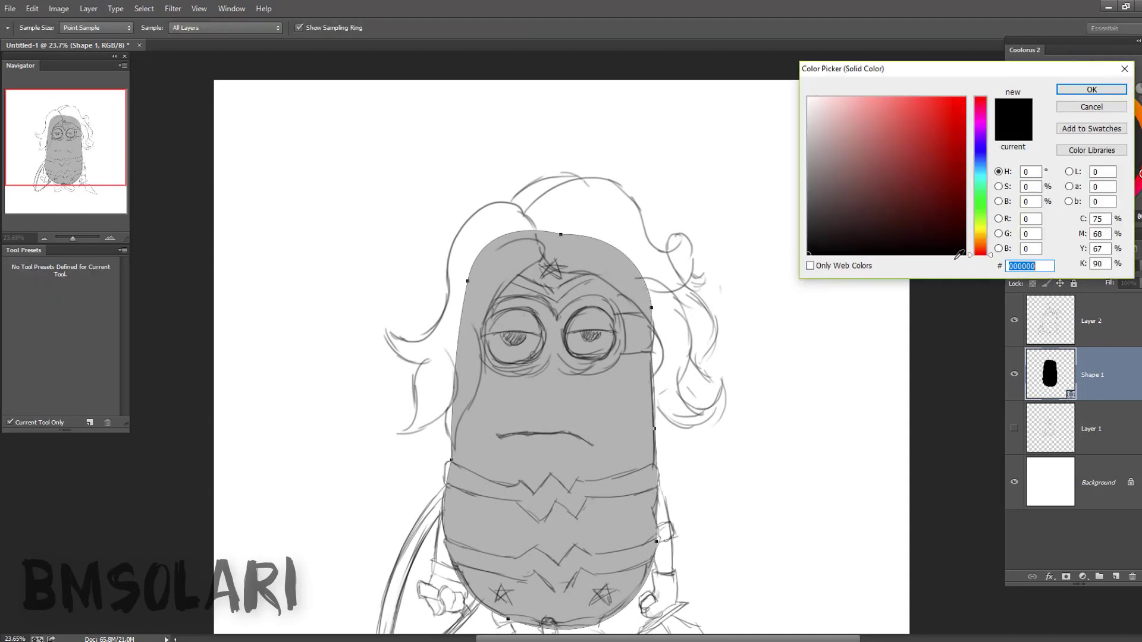
left_click(1003, 257)
left_click(973, 157)
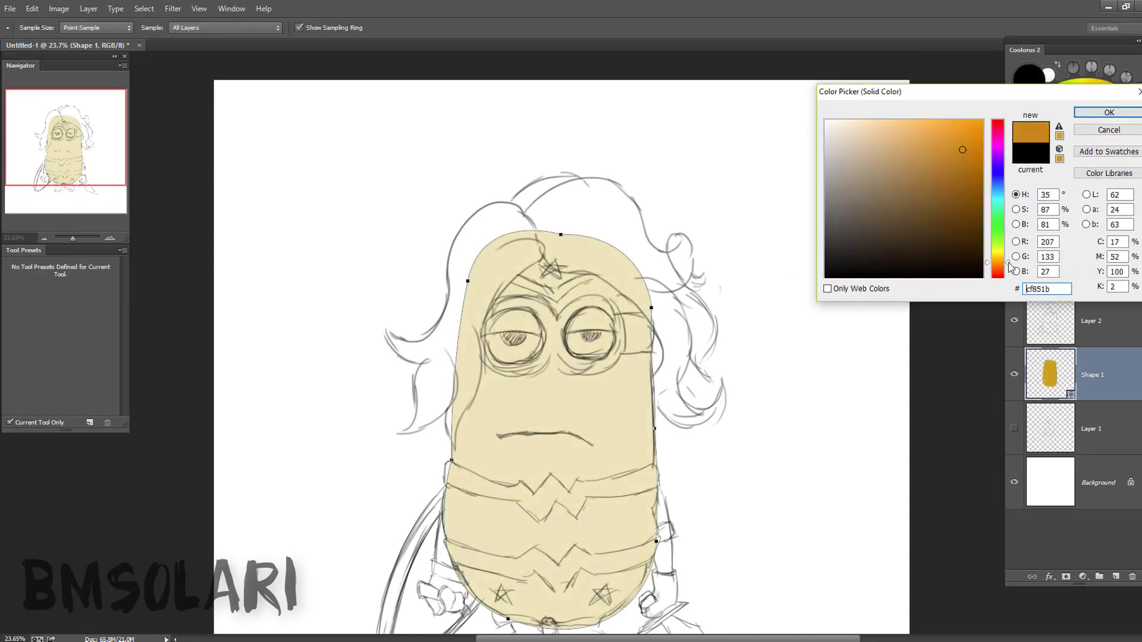
left_click_drag(1007, 258, 1010, 261)
left_click(976, 149)
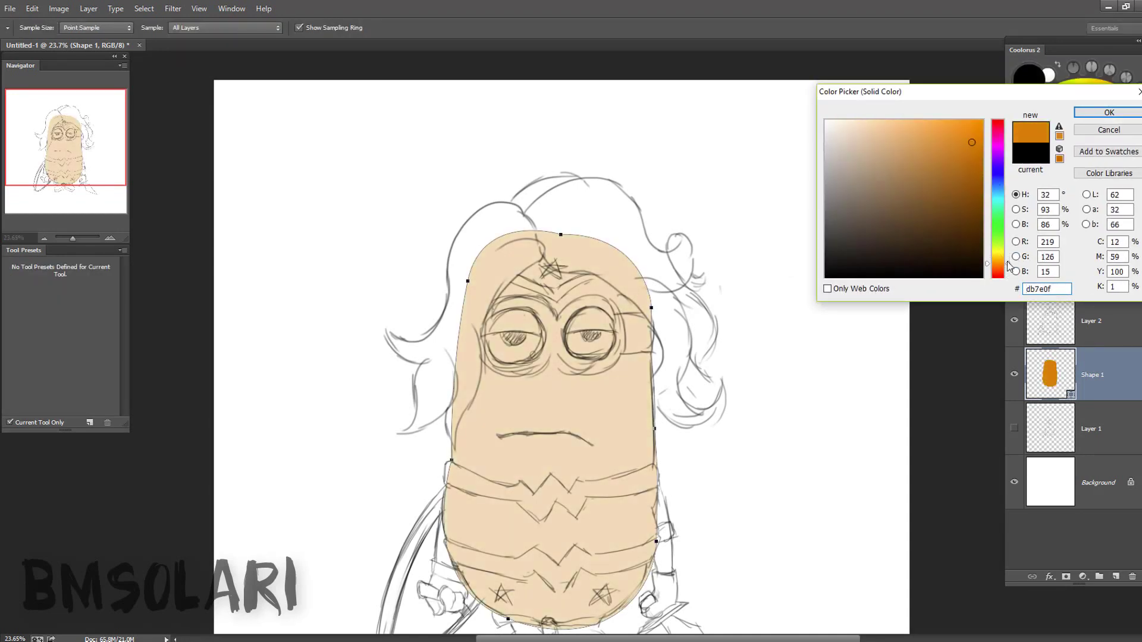
- Darken the Background layer to dark grey with Hue/Saturation
left_click(1110, 112)
left_click(1050, 482)
key("ctrl+u")
left_click_drag(879, 244, 839, 248)
key("Return")
- Refine the body fill to a darker mustard gold and add an empty layer above
double_click(1050, 373)
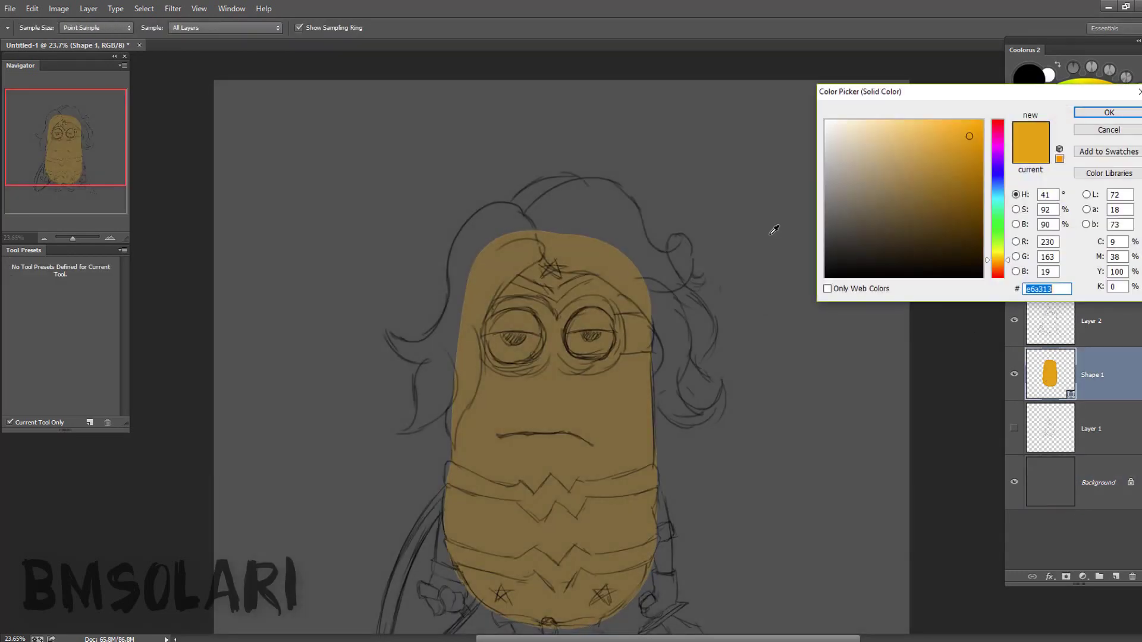
left_click_drag(928, 178, 963, 137)
left_click(1110, 112)
key("v")
key("0")
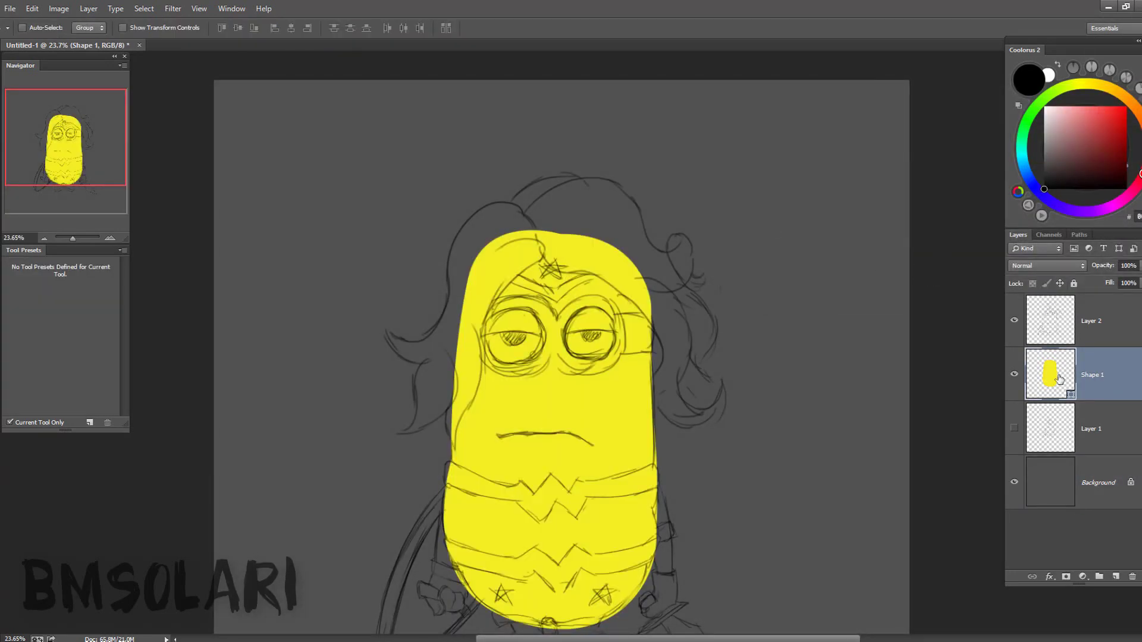
double_click(1050, 374)
left_click_drag(998, 265, 997, 257)
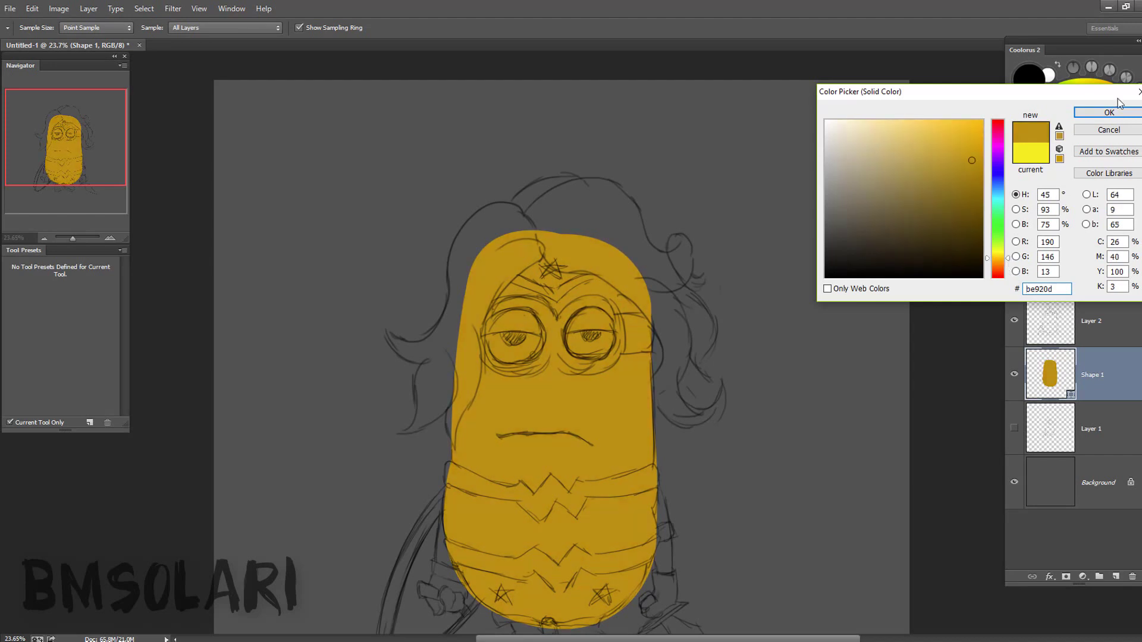
key("Return")
key("ctrl+shift+alt+n")
key("p")
scroll(465, 263, "up", 3)
- Fill a circle over the left eye with dark maroon and copy the lens right
key("m")
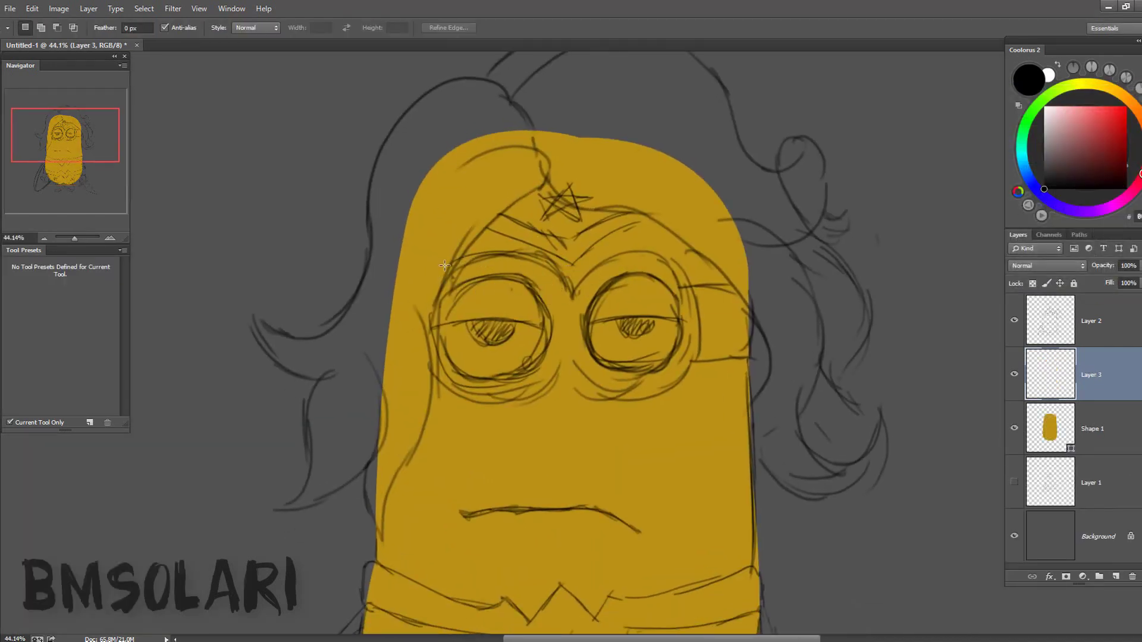
left_click_drag(408, 239, 577, 411)
left_click_drag(562, 309, 567, 310)
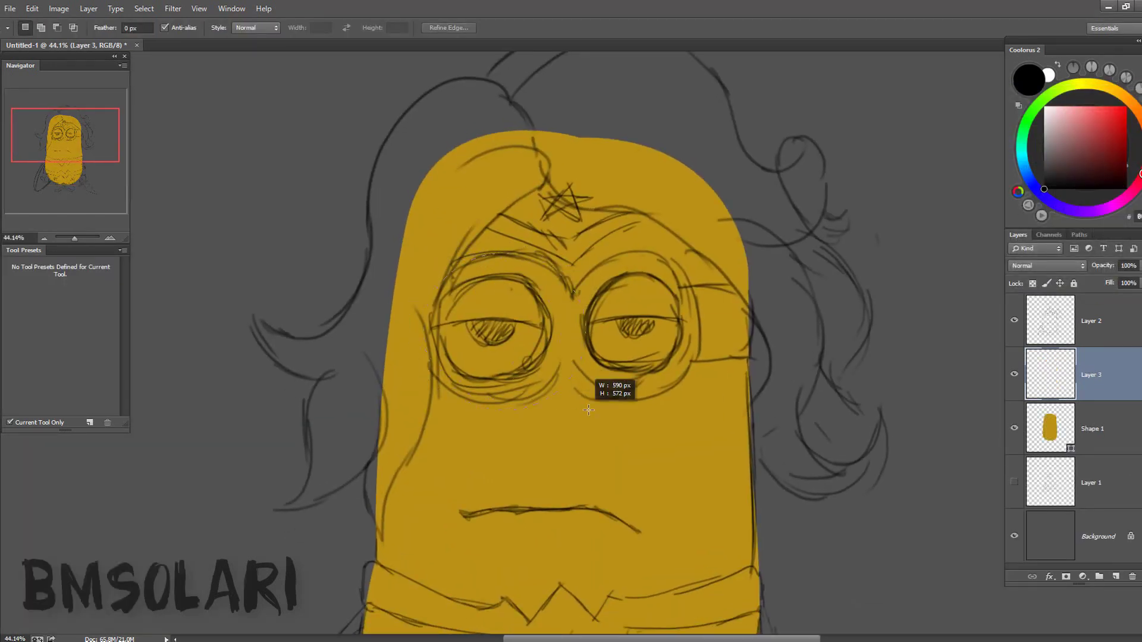
left_click(1064, 169)
key("alt+BackSpace")
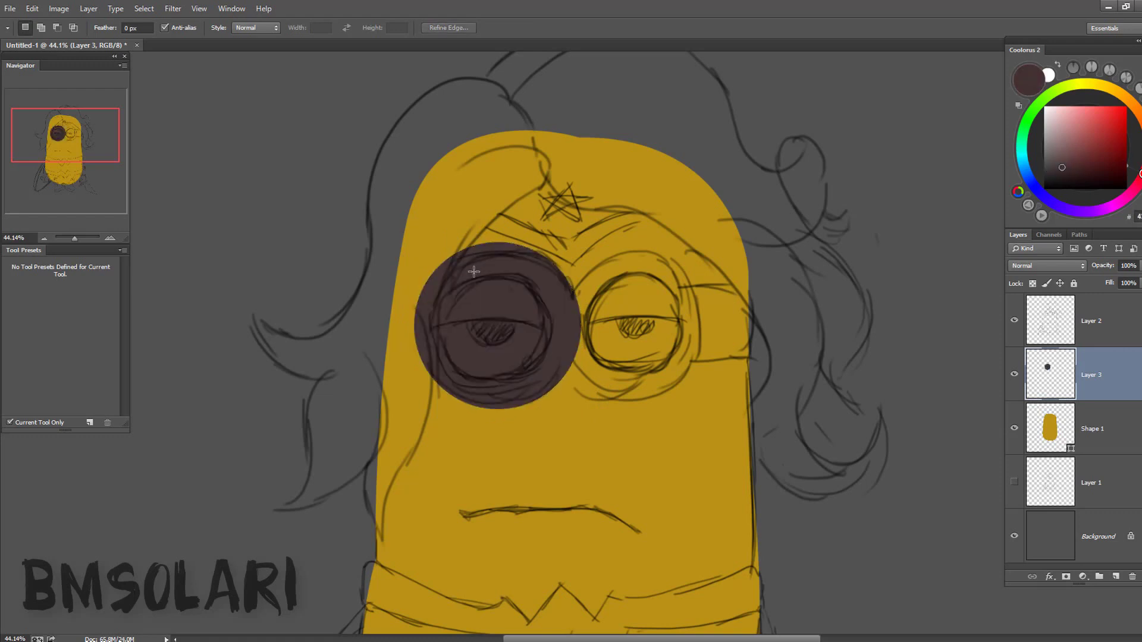
key("v")
left_click_drag(520, 321, 640, 322)
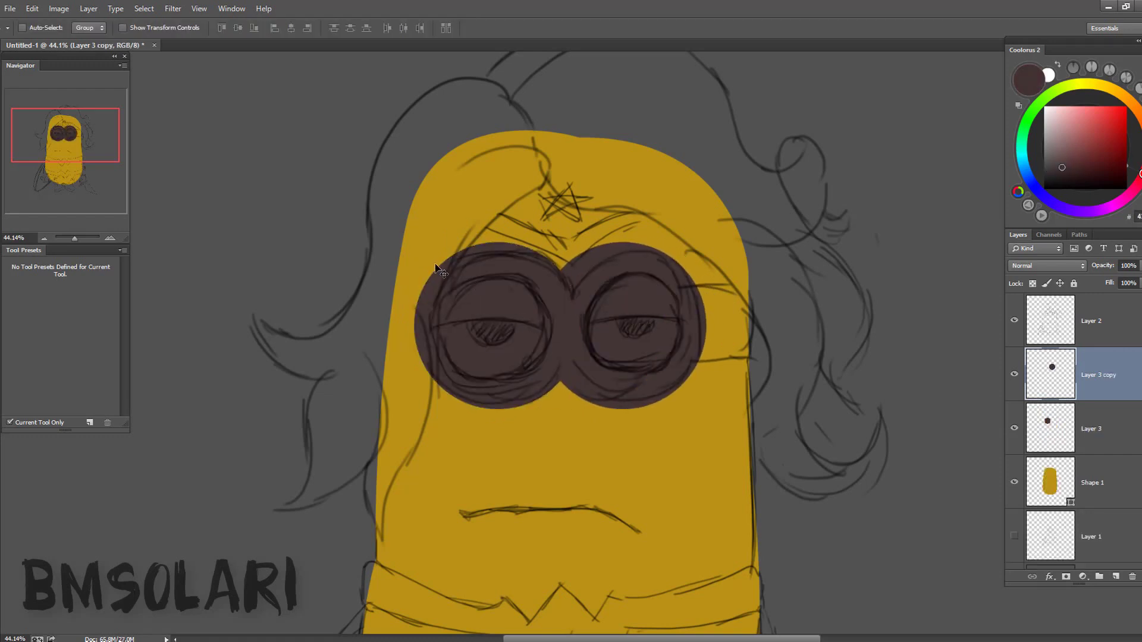
- Draw the left and right goggle straps beside the lenses
key("p")
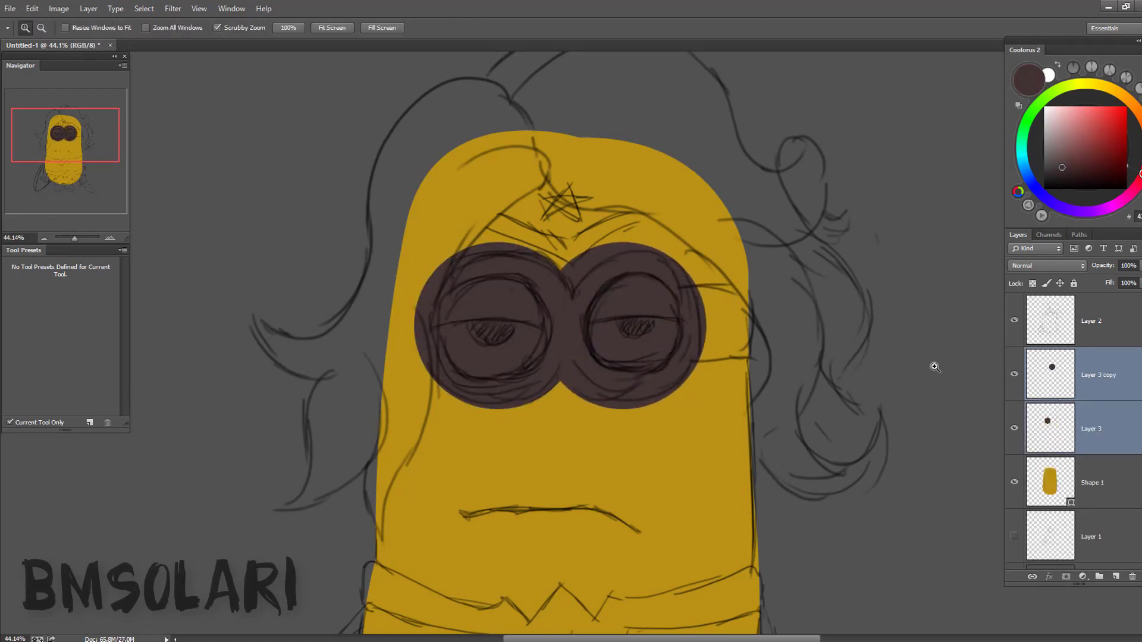
left_click(1106, 483)
left_click(425, 294)
left_click(391, 288)
left_click(384, 335)
left_click(423, 337)
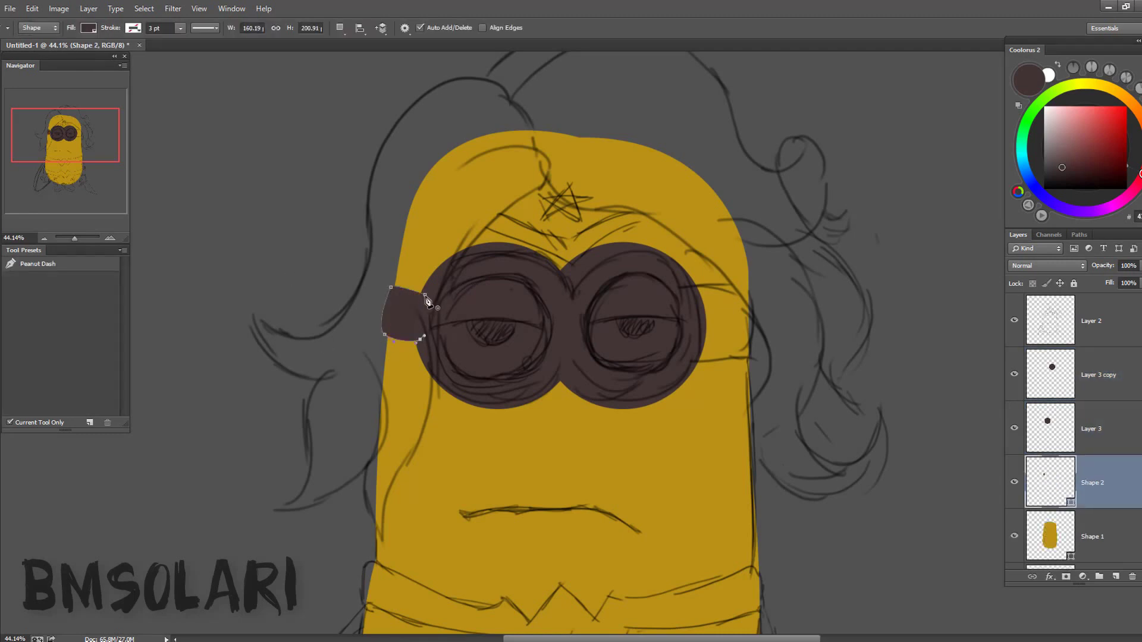
left_click(696, 302)
left_click(751, 297)
left_click(753, 360)
left_click(692, 356)
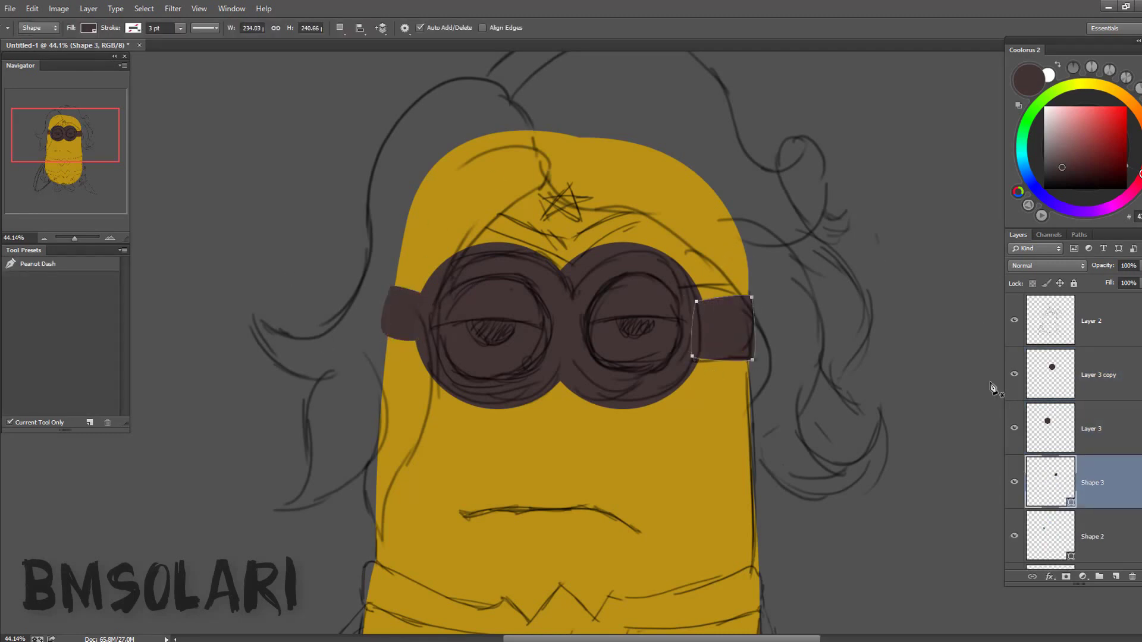
- Group the goggle layers and add a new empty layer
left_click(1094, 374, "shift")
key("ctrl+g")
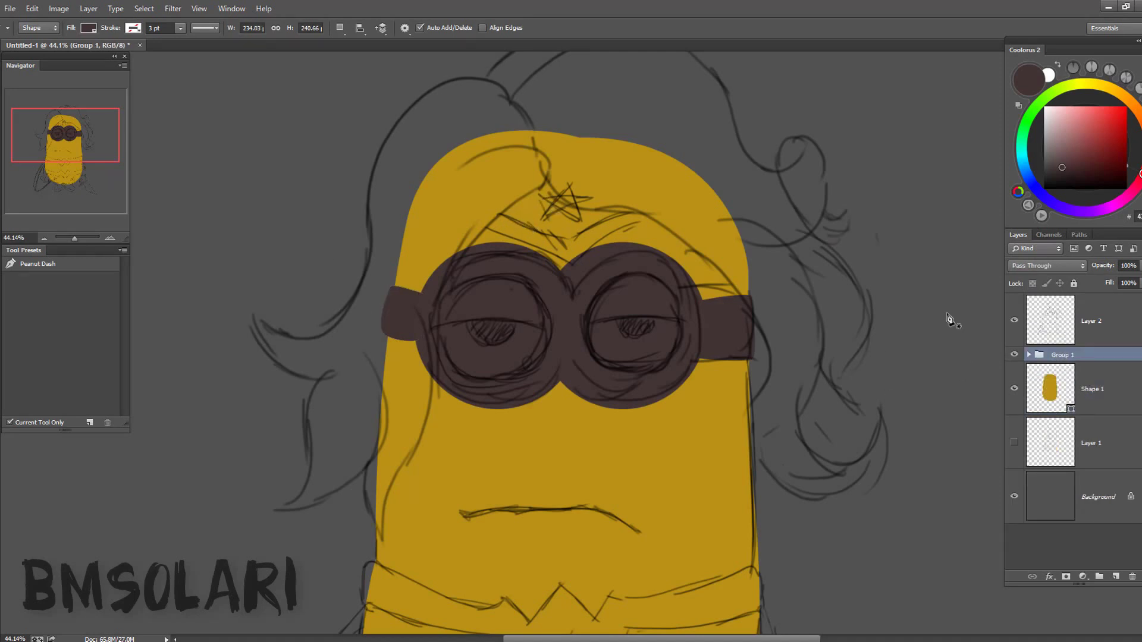
scroll(612, 365, "down", 1)
scroll(845, 353, "down", 4)
key("ctrl+shift+alt+n")
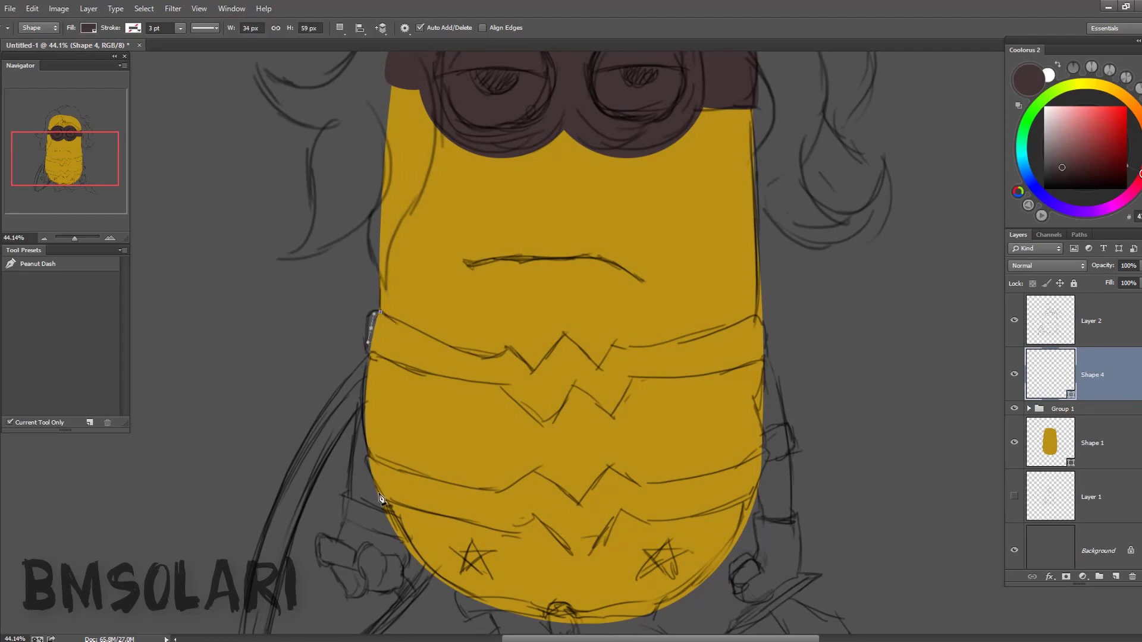
- Draw a zigzag-topped belly band clipped to the body, below the goggle group
key("ctrl+bracketleft")
key("ctrl+alt+g")
left_click_drag(366, 455, 378, 476)
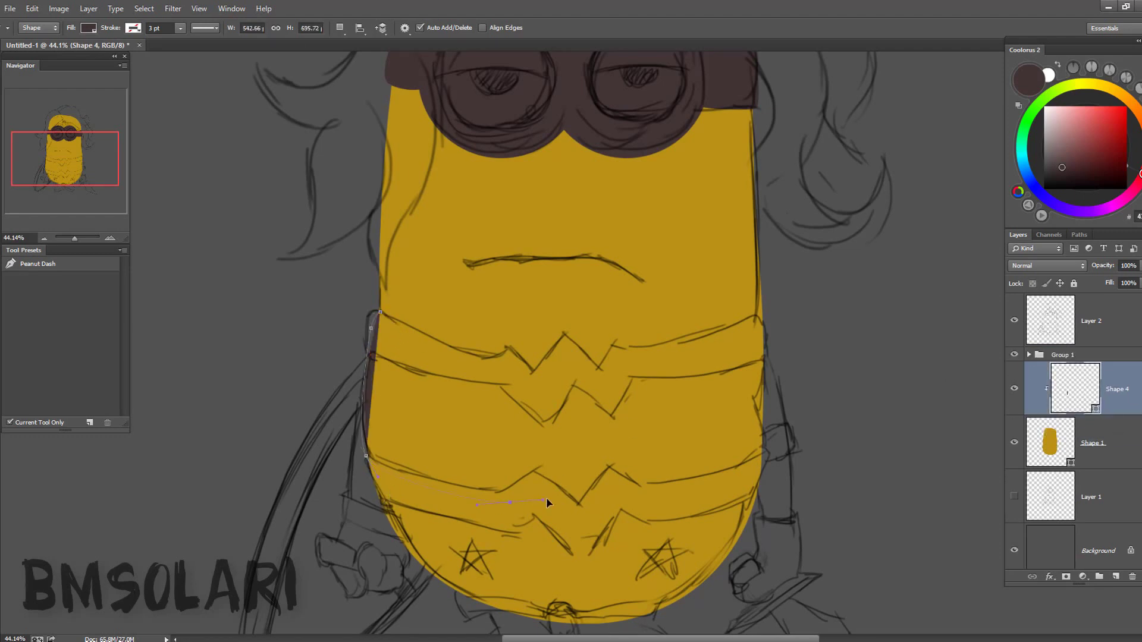
left_click(579, 519)
left_click(629, 494)
left_click(764, 463)
left_click(765, 337)
left_click(698, 368)
left_click(602, 385)
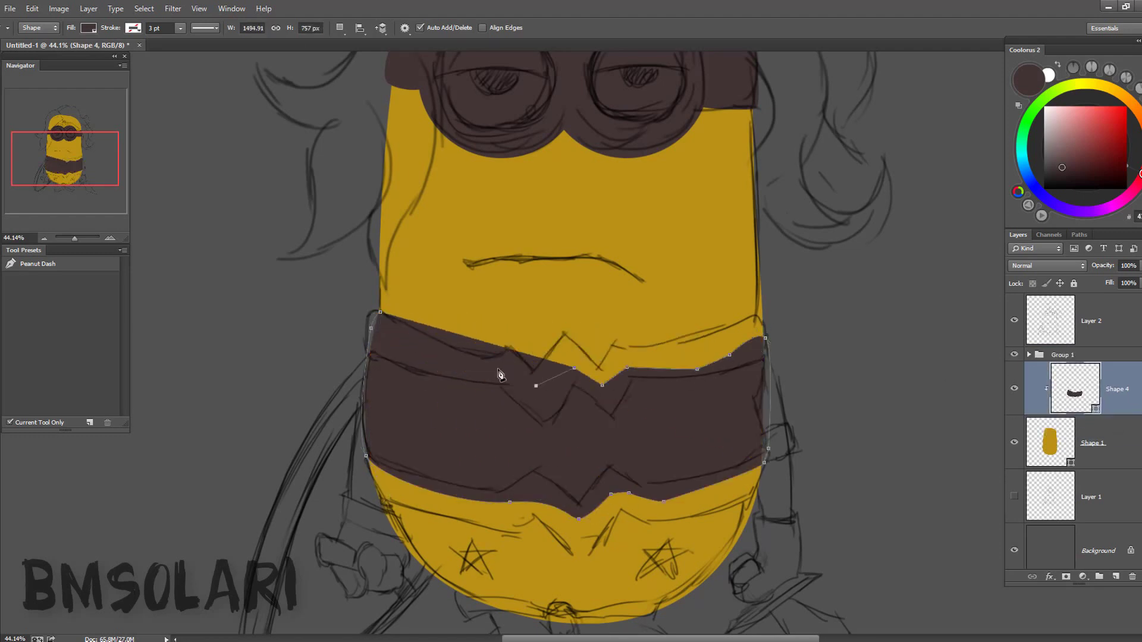
left_click(492, 373)
left_click(415, 355)
left_click(383, 329)
- Fill the belly band with red and add a new layer above it
double_click(1075, 388)
left_click(958, 153)
left_click(1033, 140)
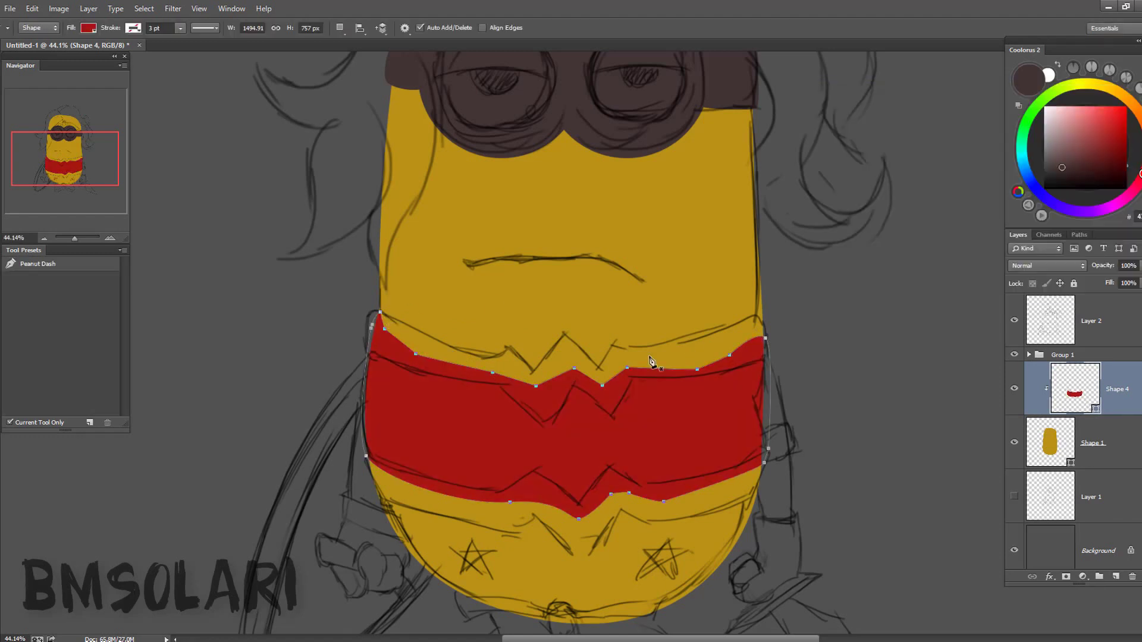
key("ctrl+shift+alt+n")
- Draw the lower-body shorts in blue #1367d0 and add another new layer
left_click(501, 522)
left_click(583, 539)
left_click(759, 487)
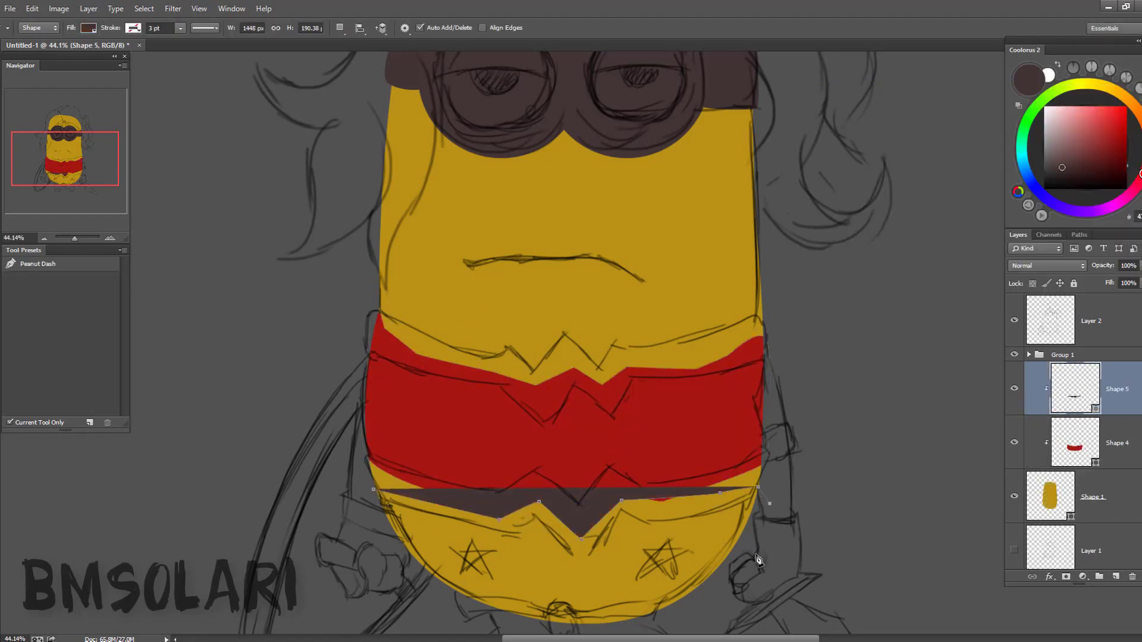
scroll(759, 487, "down", 2)
left_click(429, 505)
left_click(381, 437)
left_click(968, 154)
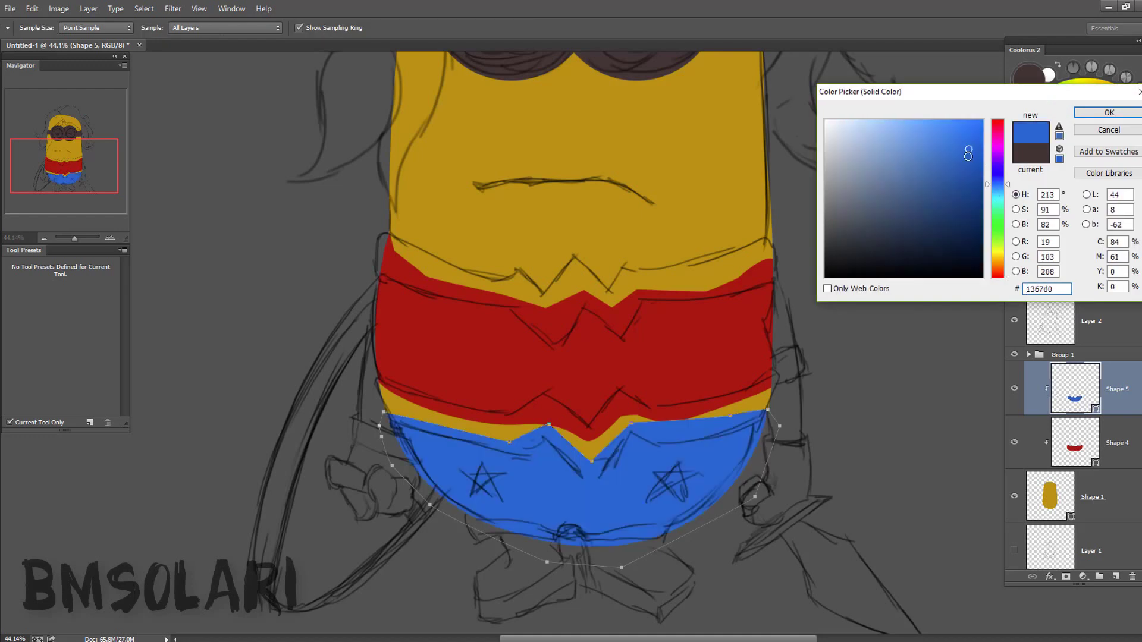
key("Return")
key("ctrl+shift+alt+n")
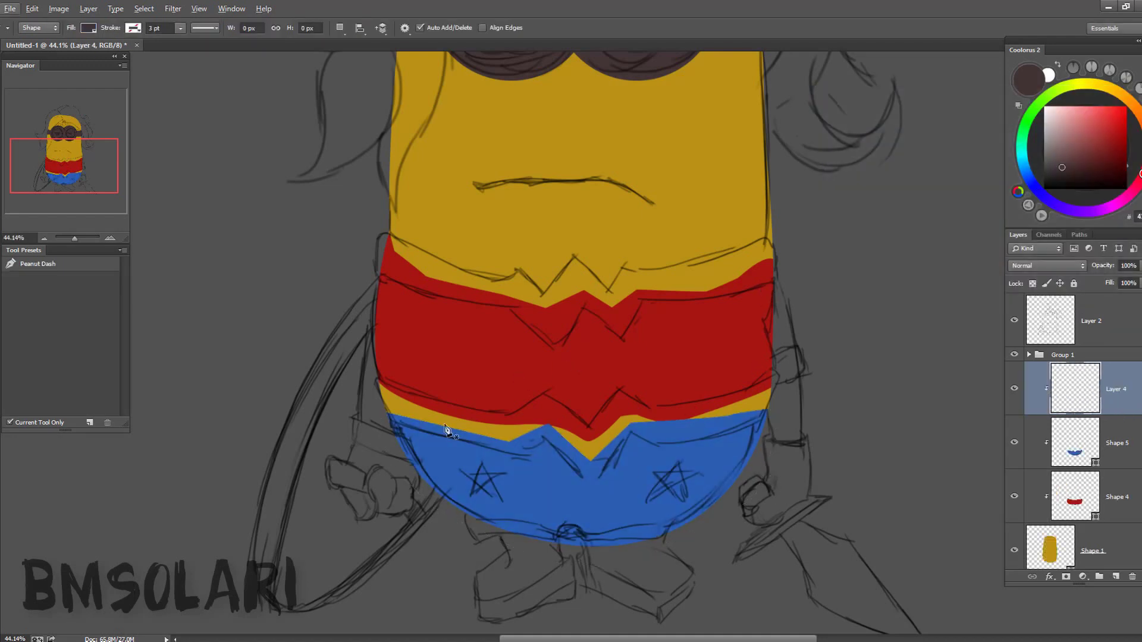
- Unclip the new layer and draw the W-shaped upper belt trim
key("ctrl+alt+g")
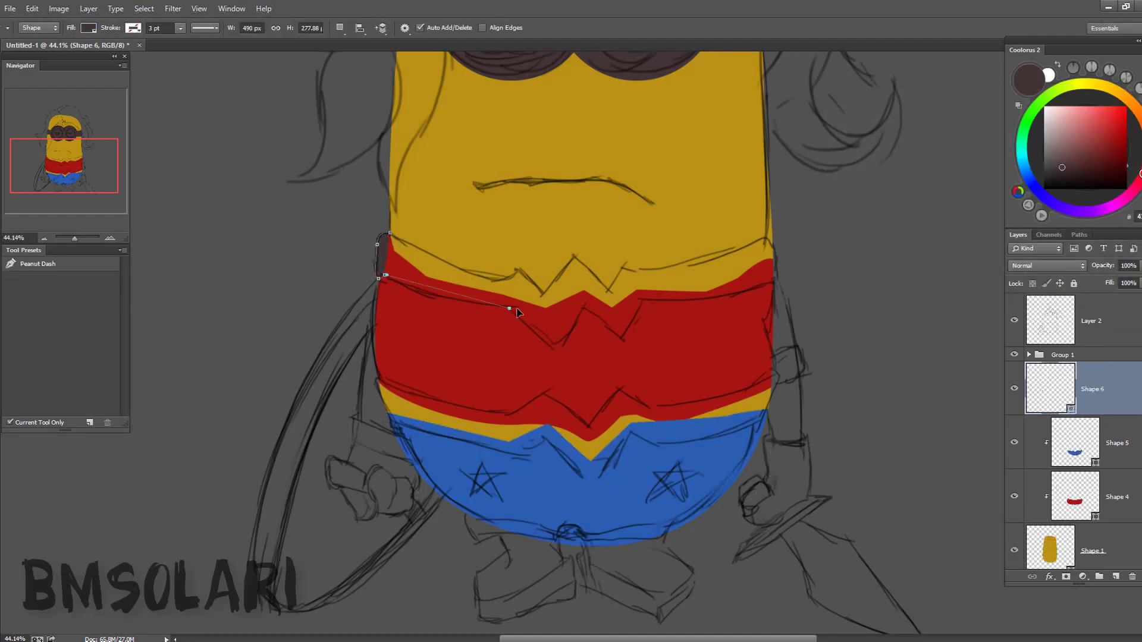
left_click(552, 345)
left_click(583, 308)
left_click(621, 340)
left_click(643, 300)
left_click_drag(776, 281, 807, 256)
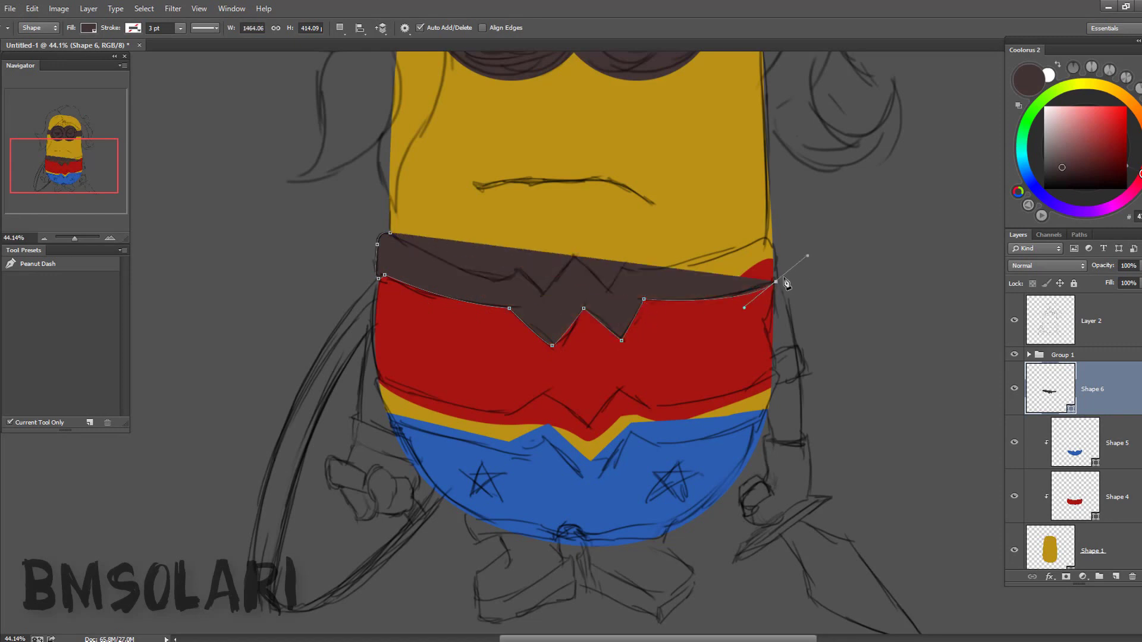
left_click(776, 236)
left_click(623, 268)
left_click(609, 289)
left_click(576, 252)
left_click(545, 292)
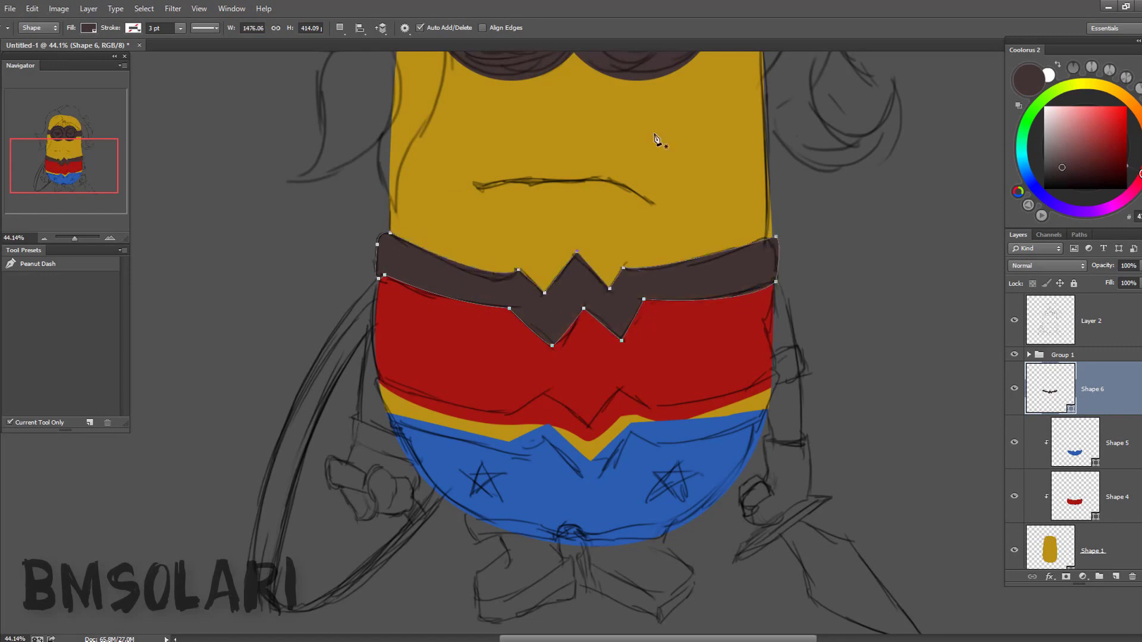
- Draw the zigzag lower belt trim beneath the red band
left_click(376, 377)
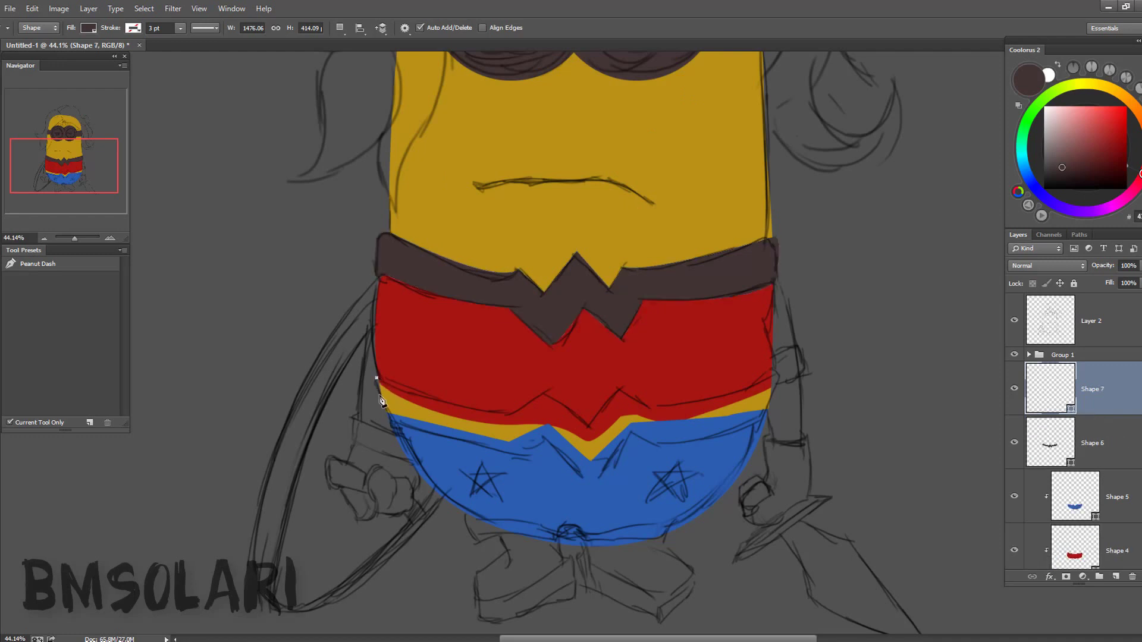
left_click(393, 426)
left_click(521, 459)
left_click(545, 439)
left_click(587, 481)
left_click(598, 480)
left_click(631, 433)
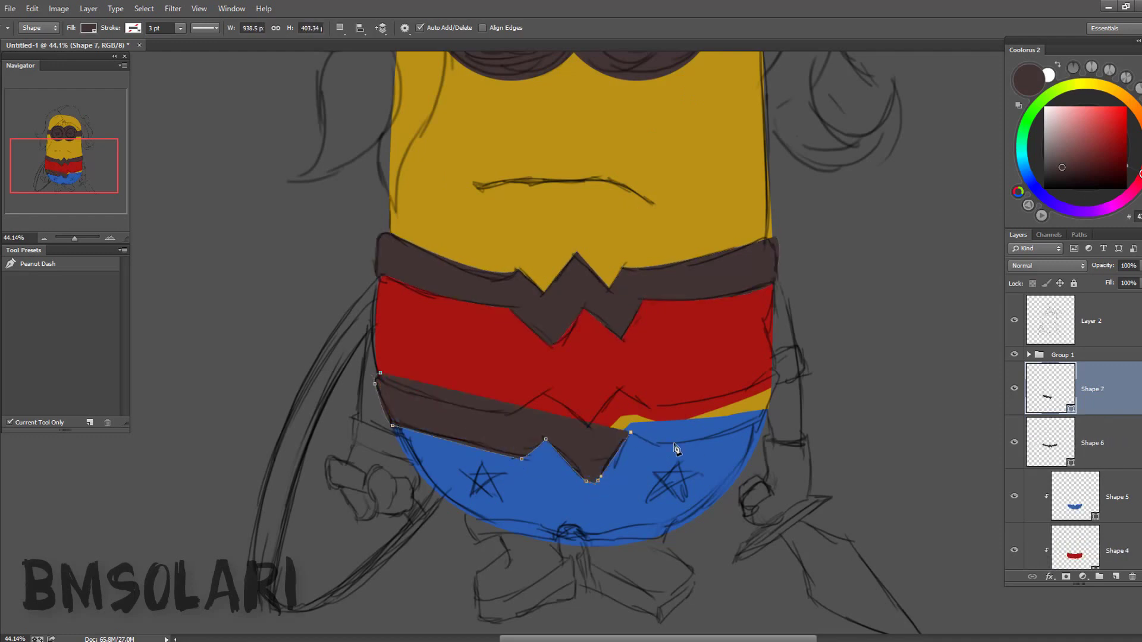
left_click(770, 418)
left_click(772, 371)
left_click(651, 410)
left_click(620, 390)
left_click(588, 426)
left_click(544, 392)
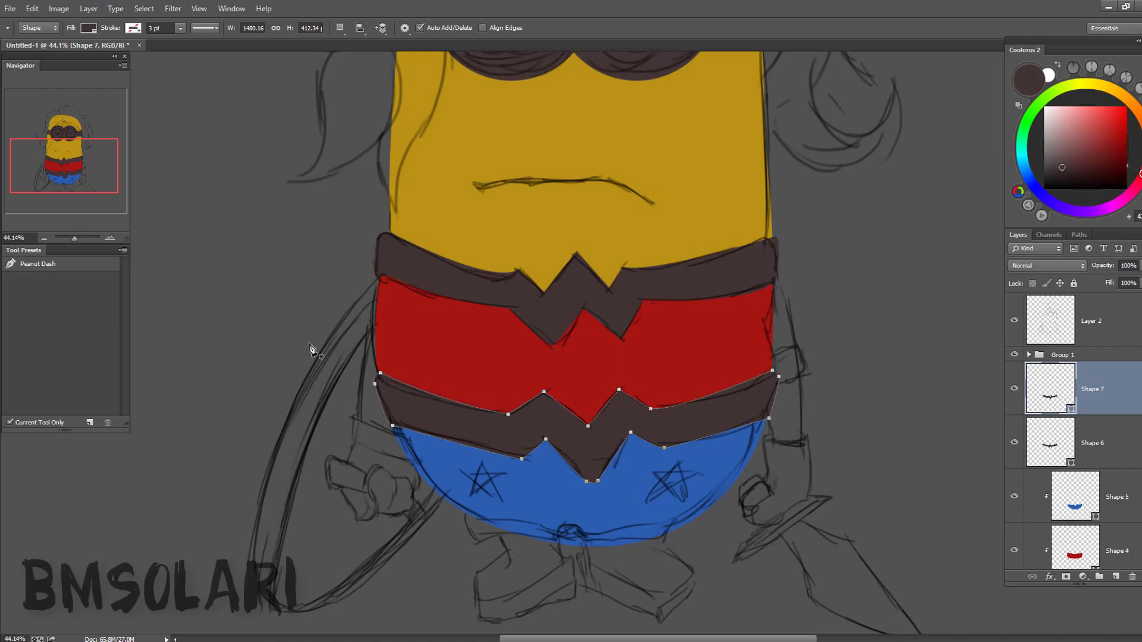
- Fill the lower trim yellow and the upper trim olive gold
double_click(1053, 396)
left_click(992, 256)
left_click(977, 135)
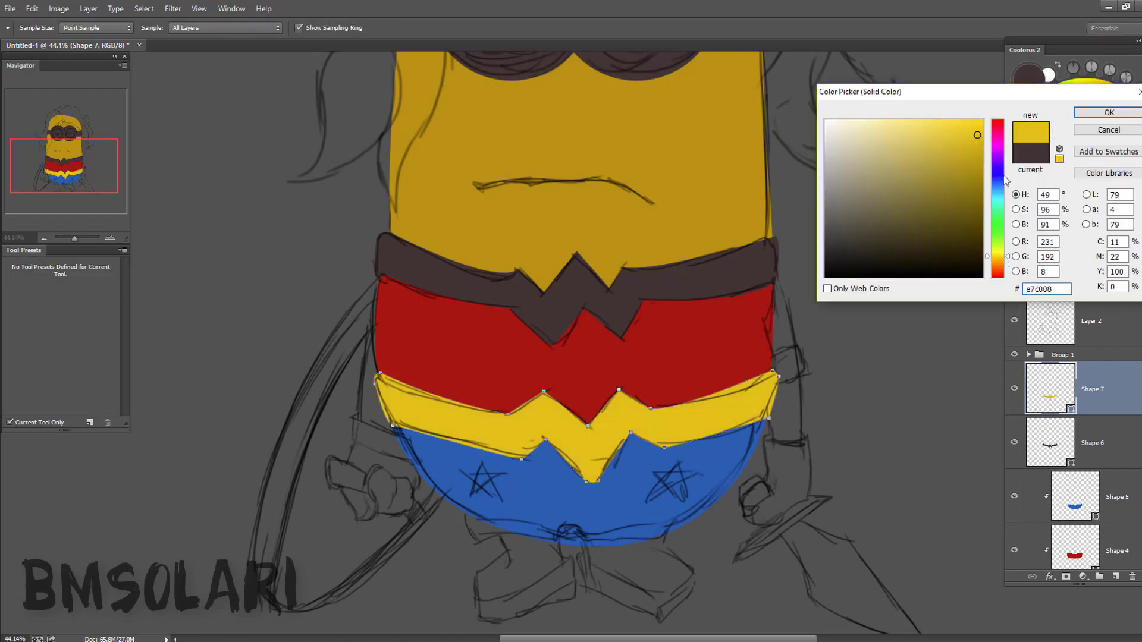
key("Return")
double_click(1050, 443)
left_click(992, 257)
left_click(978, 150)
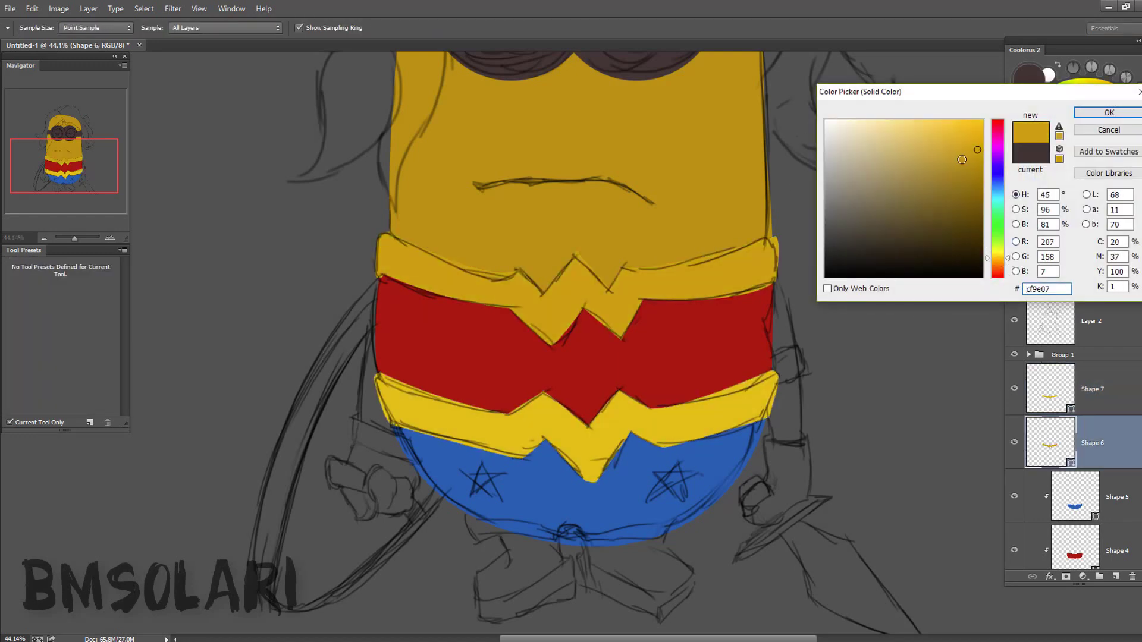
left_click_drag(961, 159, 931, 179)
key("Return")
- Mute the lower trim to match and group the two trim layers
double_click(1051, 390)
left_click(921, 162)
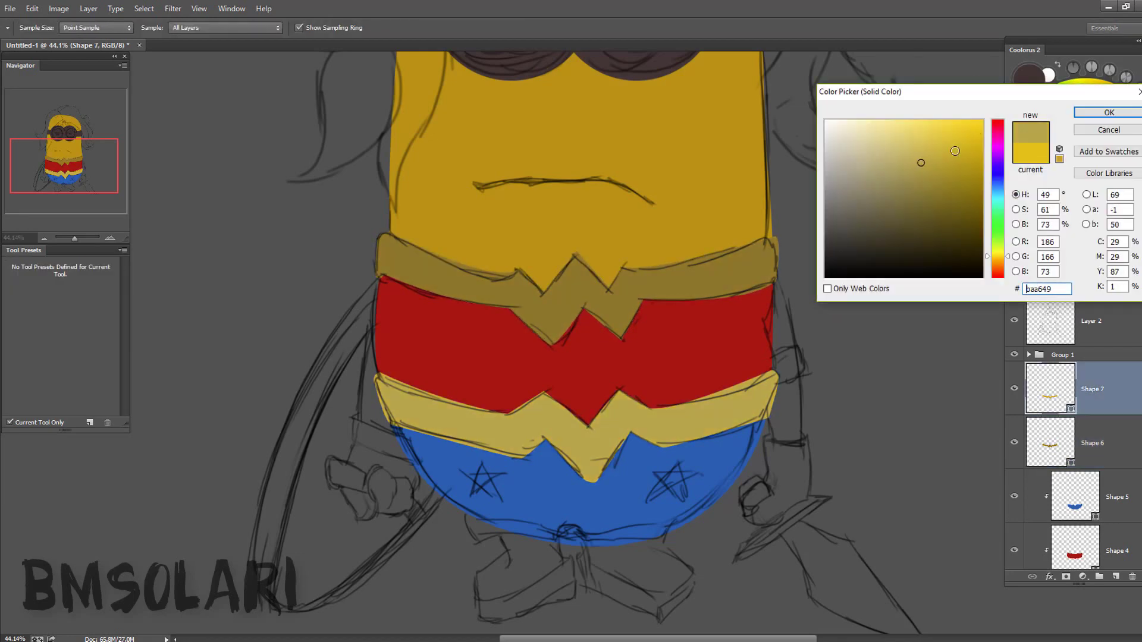
key("Return")
left_click_drag(1095, 357, 1120, 445)
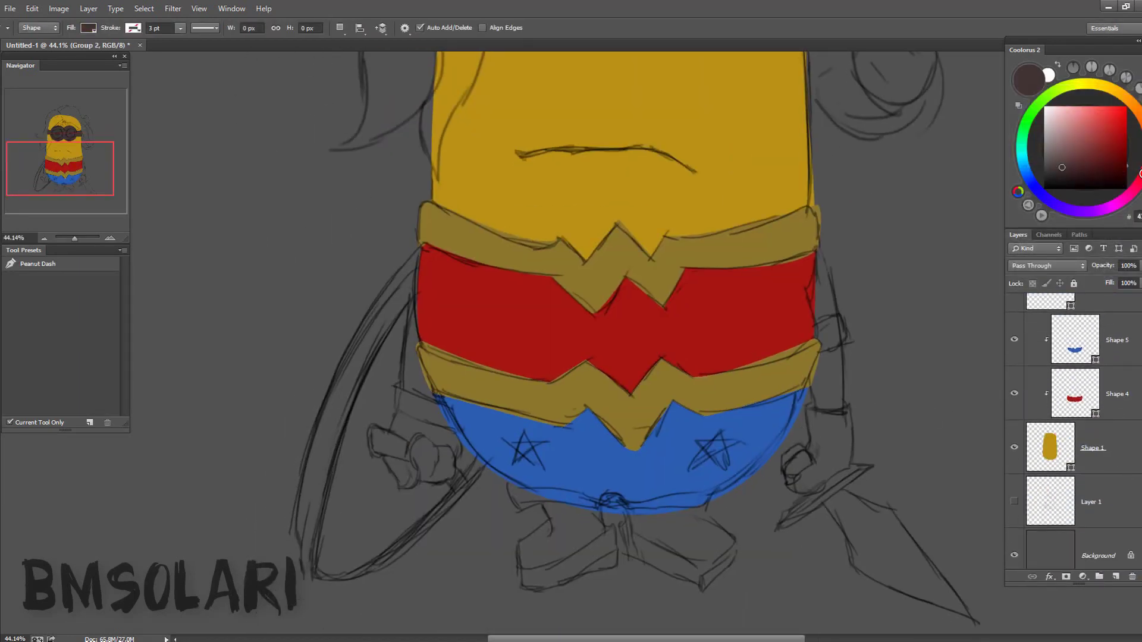
- Create yellow left and right arm shapes on new layers
key("ctrl+shift+alt+n")
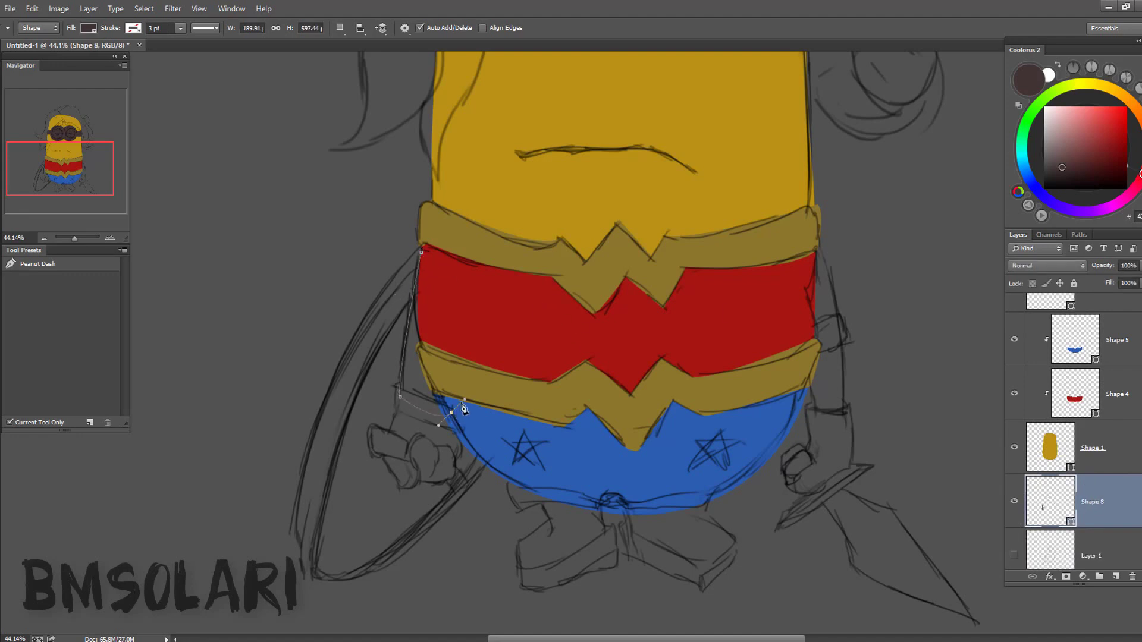
left_click(452, 412)
key("Return")
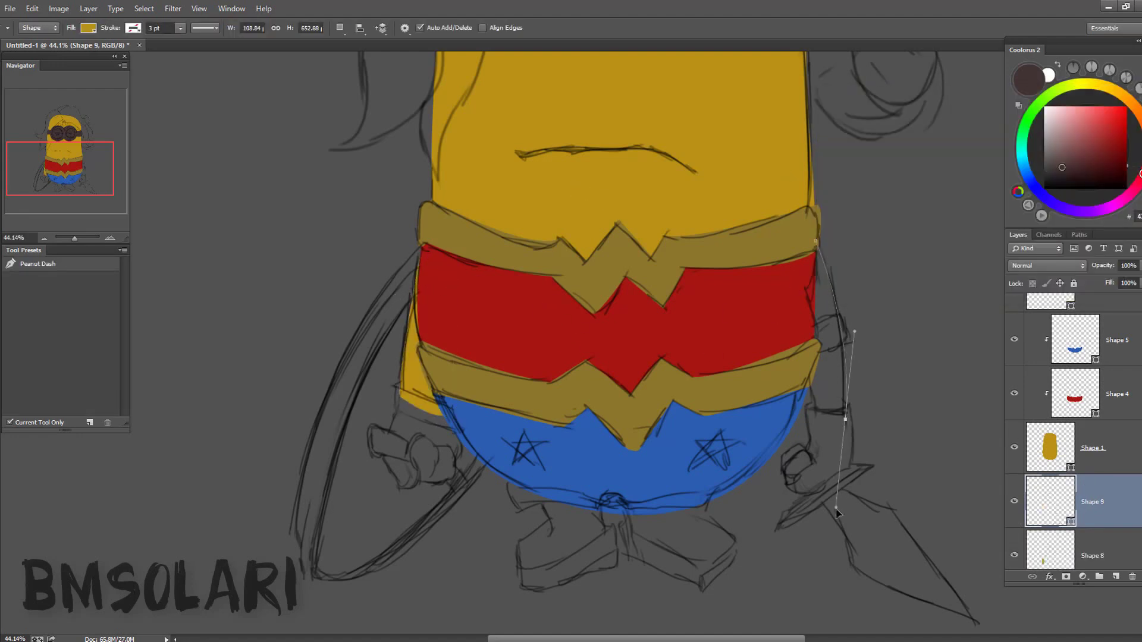
left_click(816, 241)
key("ctrl+shift+alt+n")
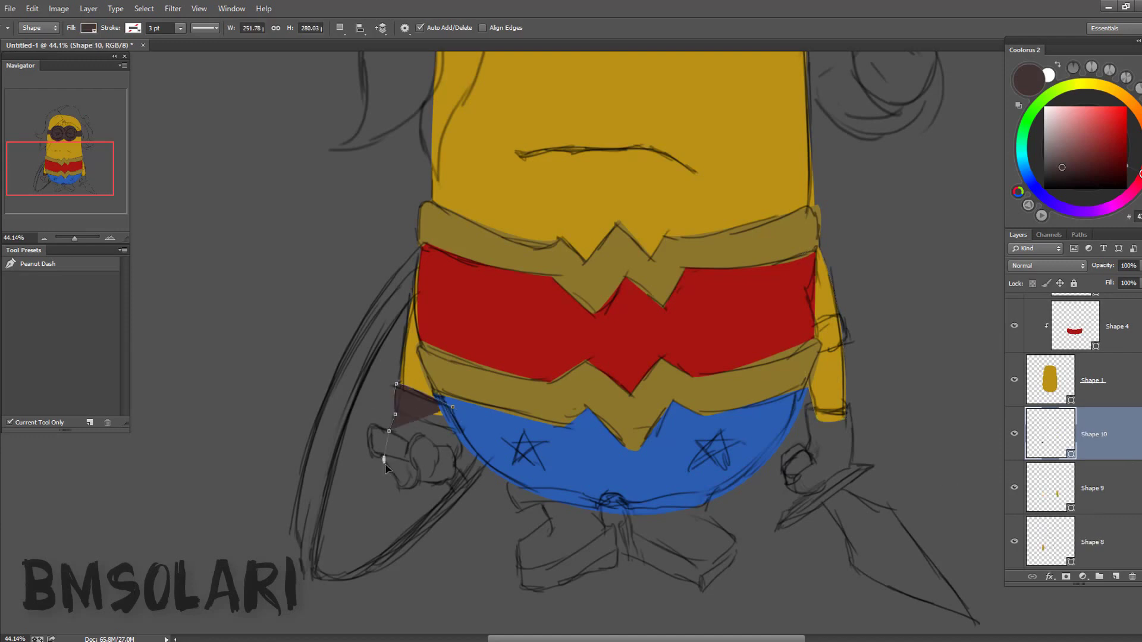
- Draw dark brown gloves over both hands and add a new empty layer
left_click(398, 490)
left_click_drag(417, 467, 414, 457)
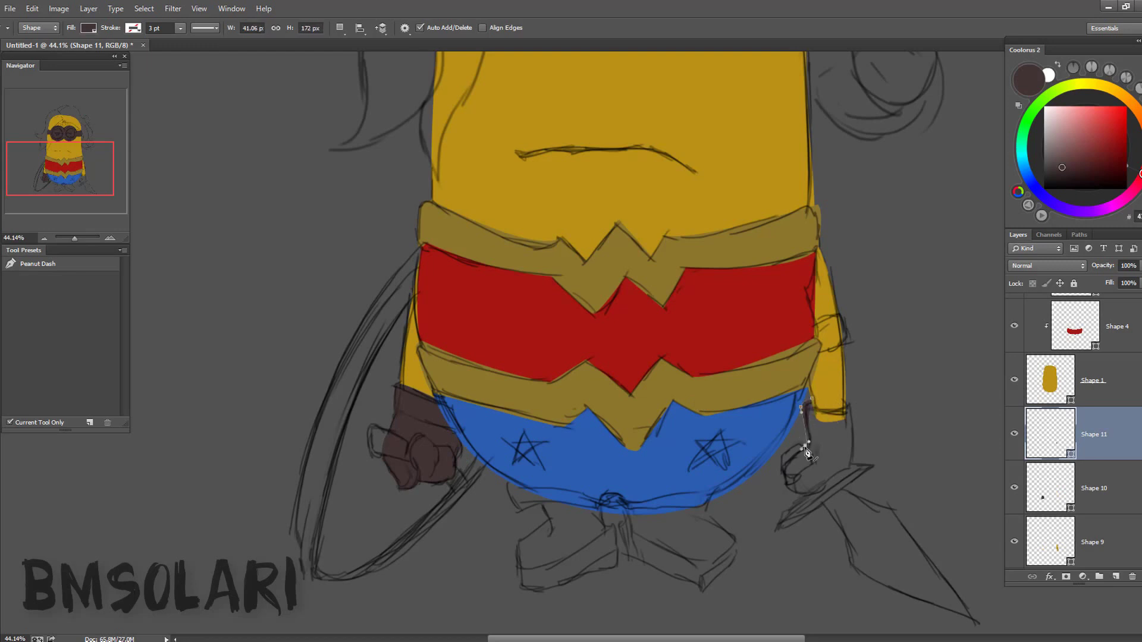
left_click(847, 466)
left_click(856, 403)
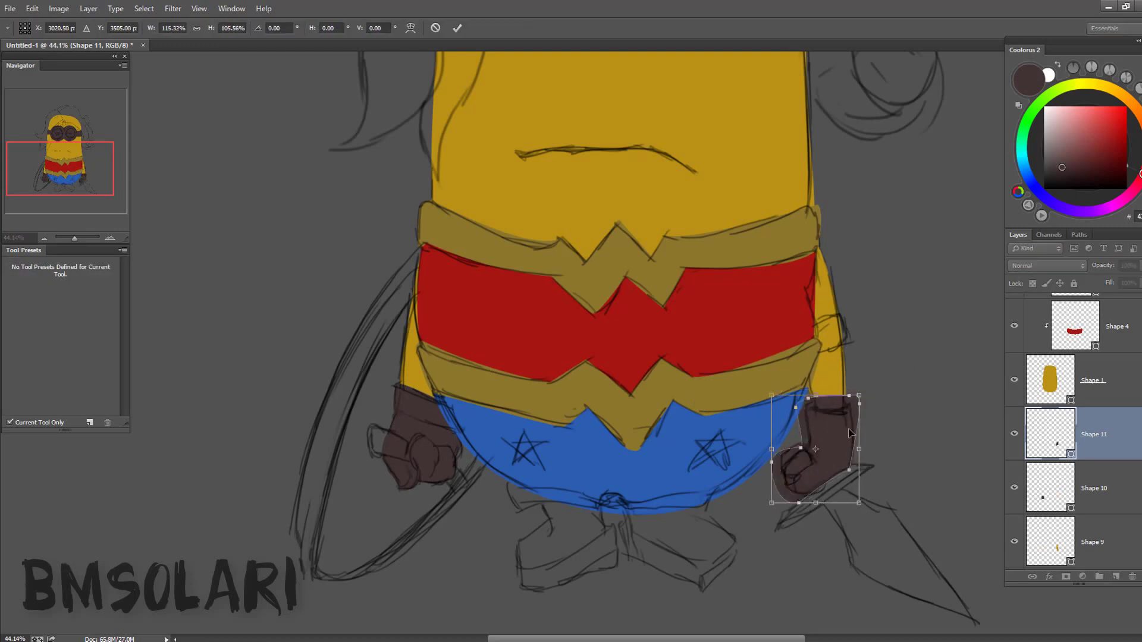
key("ctrl+shift+alt+n")
- Draw the shield rim at the minion's left side, fill it light pink, and clip it
left_click_drag(1057, 441, 1050, 559)
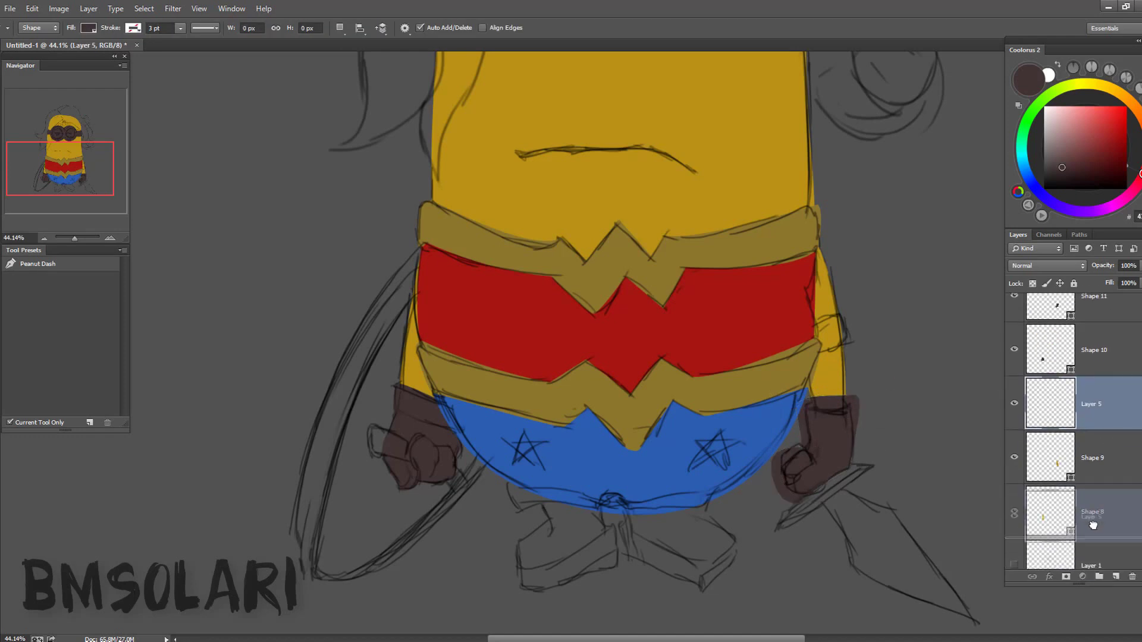
left_click_drag(309, 447, 294, 568)
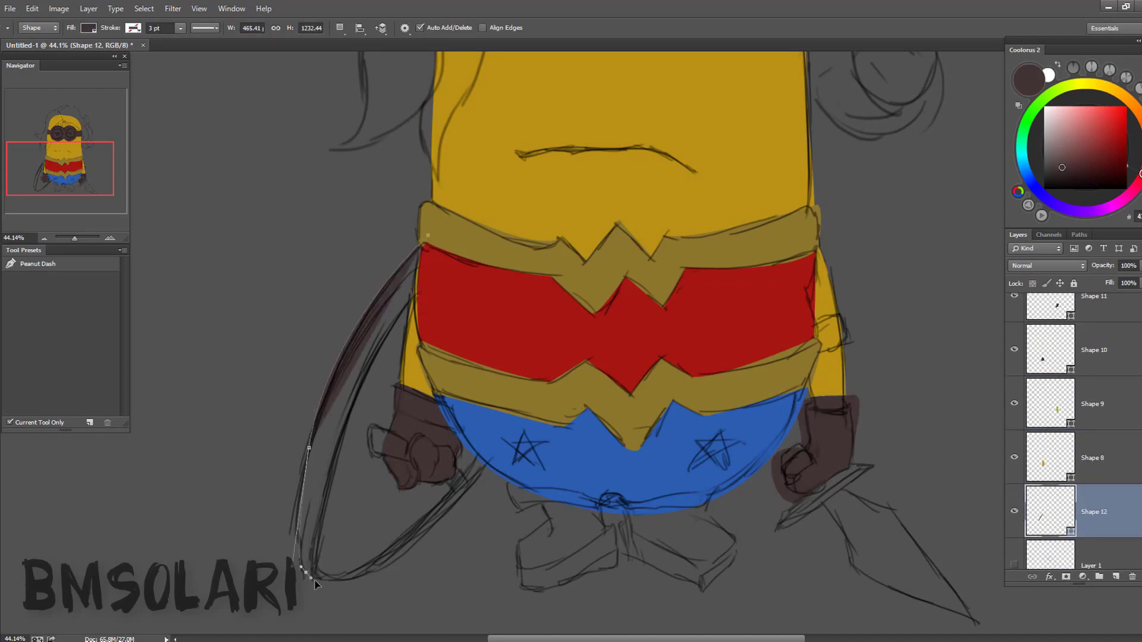
left_click(305, 572)
left_click_drag(512, 443, 601, 333)
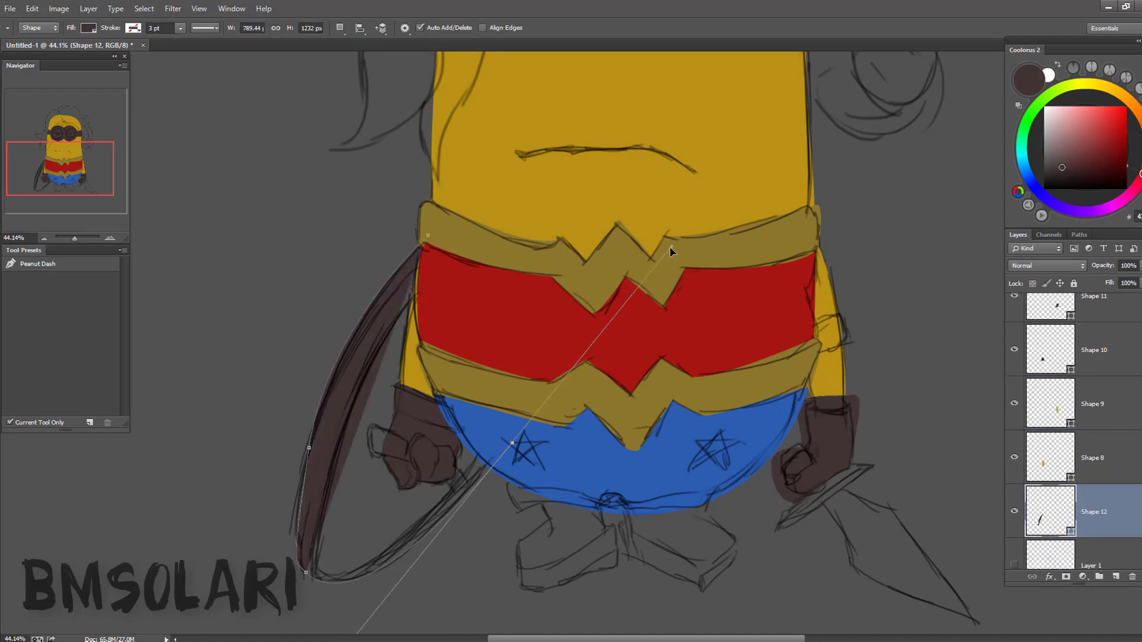
double_click(1042, 521)
key("Return")
key("ctrl+alt+g")
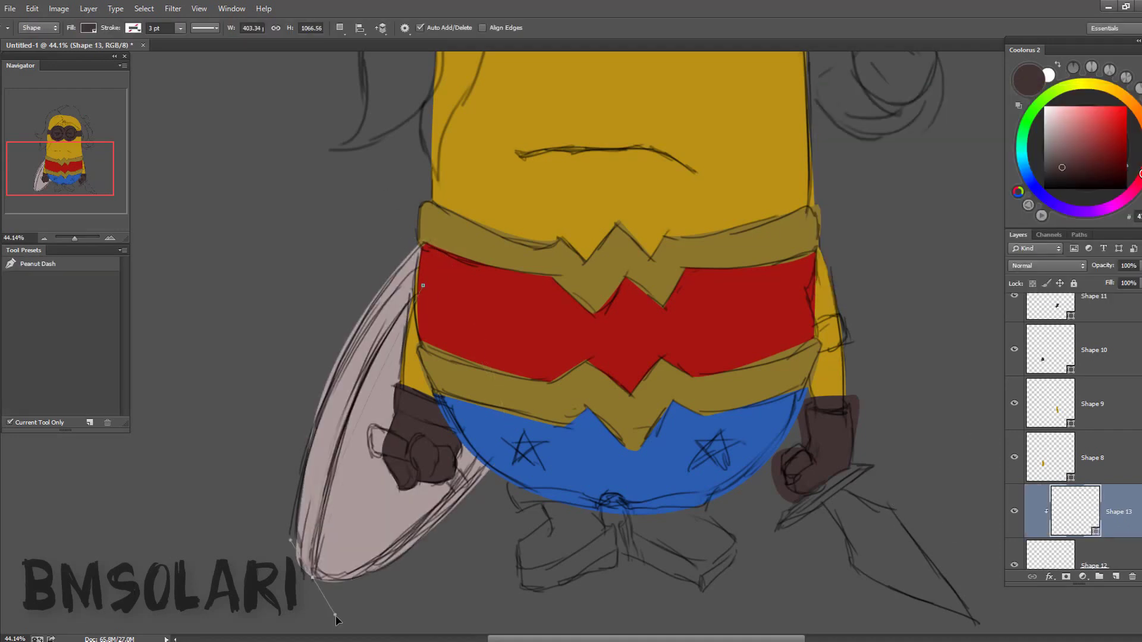
scroll(336, 620, "down", 3)
- Draw the shield's inner face and fill it dark brown
left_click_drag(505, 429, 462, 509)
scroll(461, 509, "up", 1)
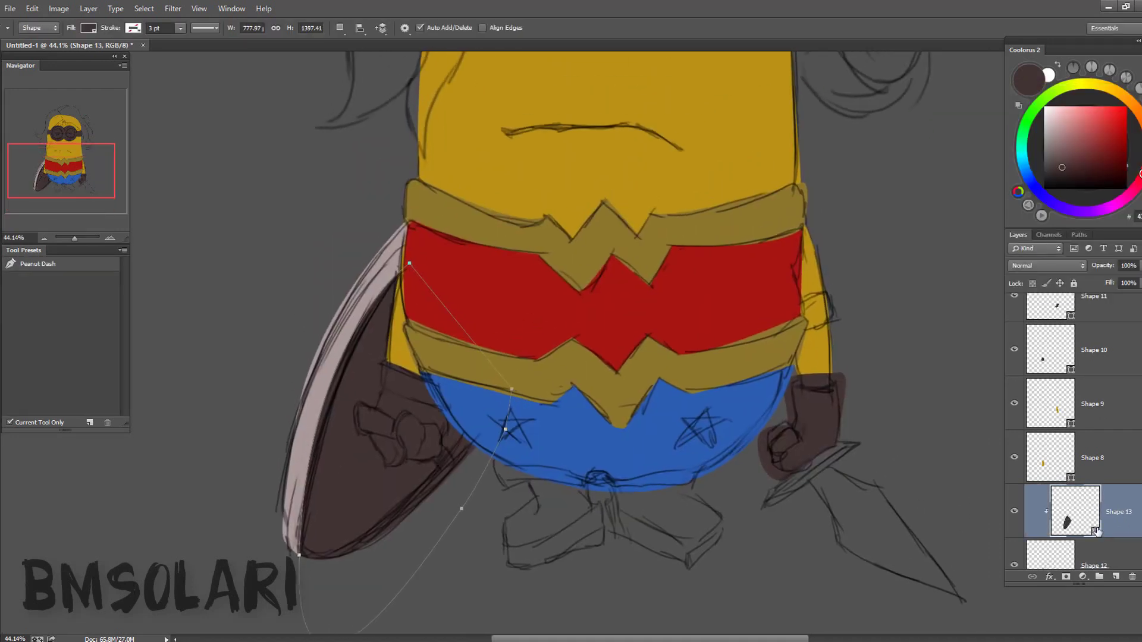
double_click(1096, 531)
key("Return")
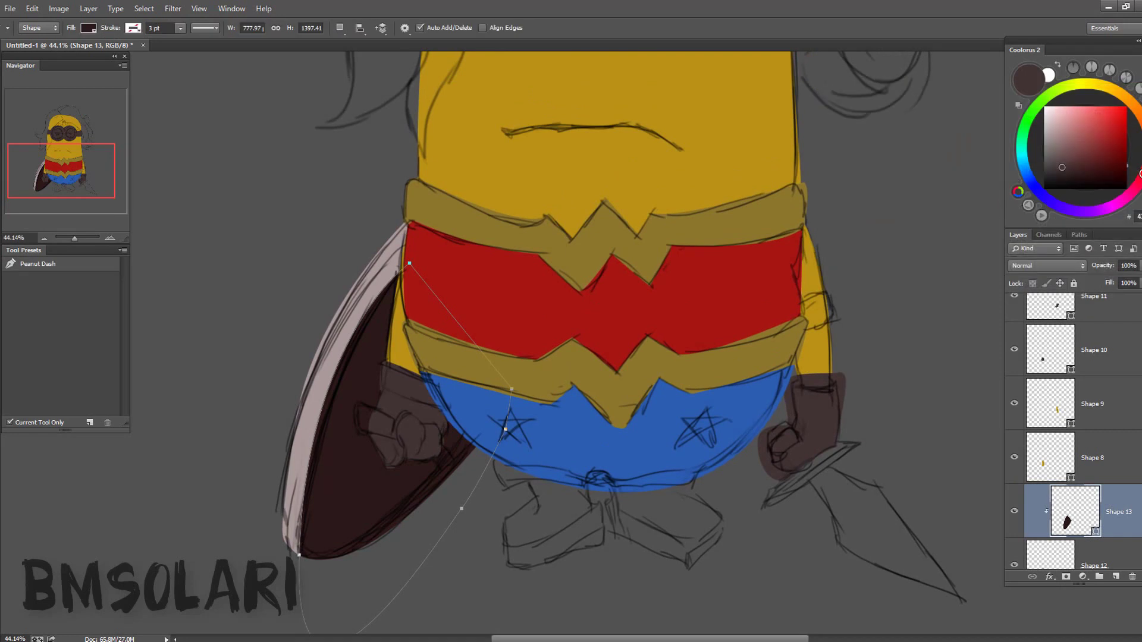
scroll(1077, 416, "up", 10)
- Rotate the Shape 13 shield layer slightly with Free Transform
left_click(1098, 322)
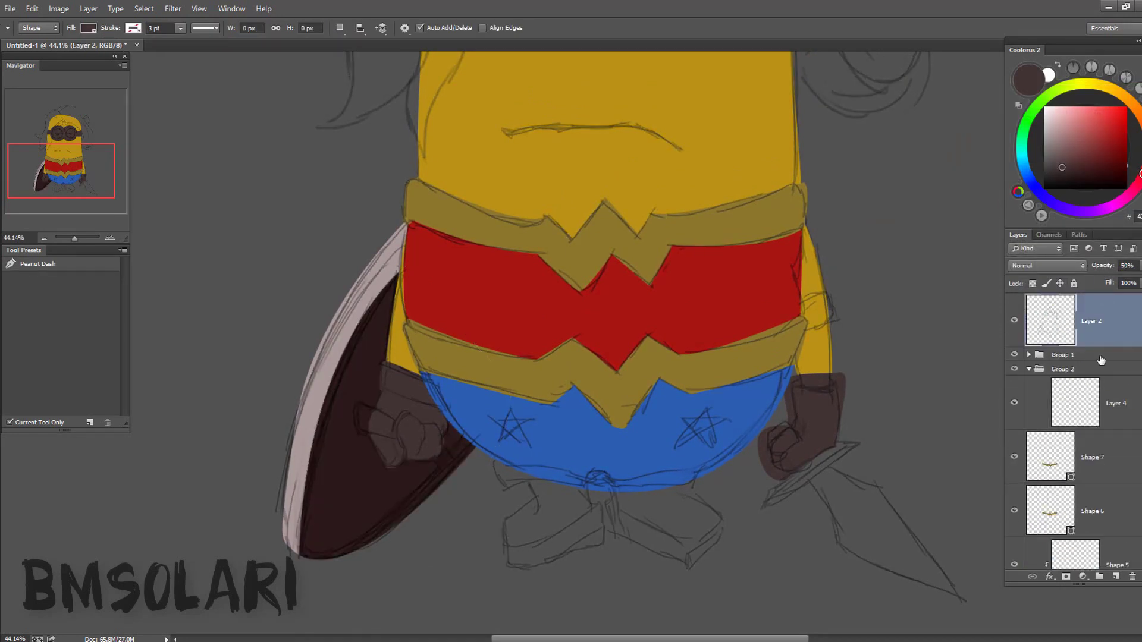
scroll(1101, 360, "down", 1)
left_click(1092, 395)
key("v")
key("ctrl+t")
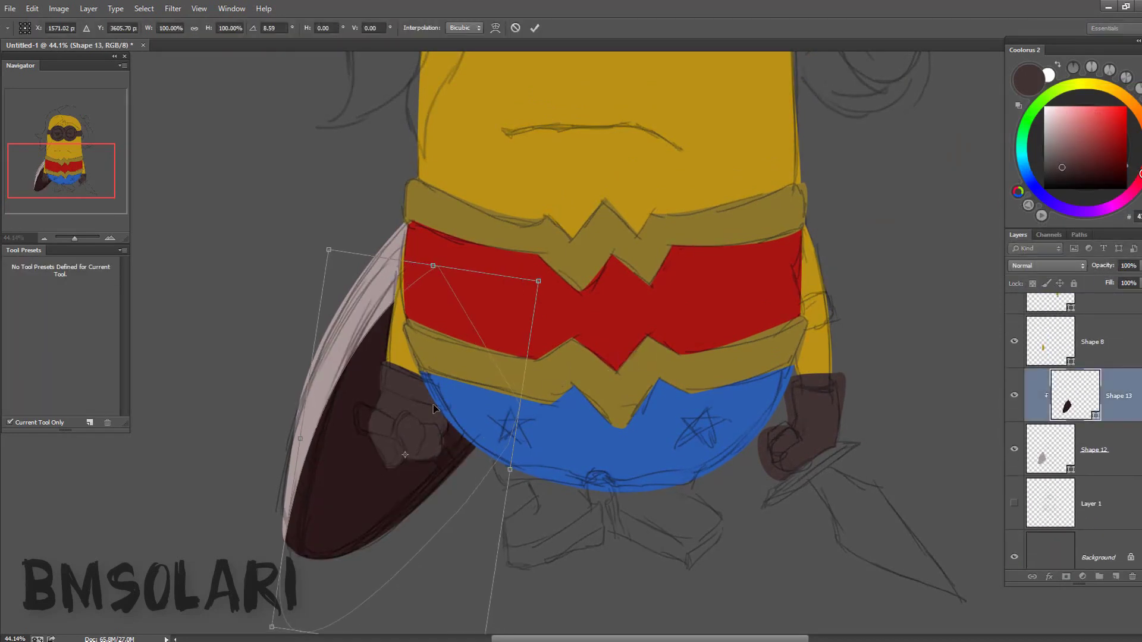
key("Return")
scroll(387, 387, "down", 1)
- Start a small Pen outline on the left glove
key("p")
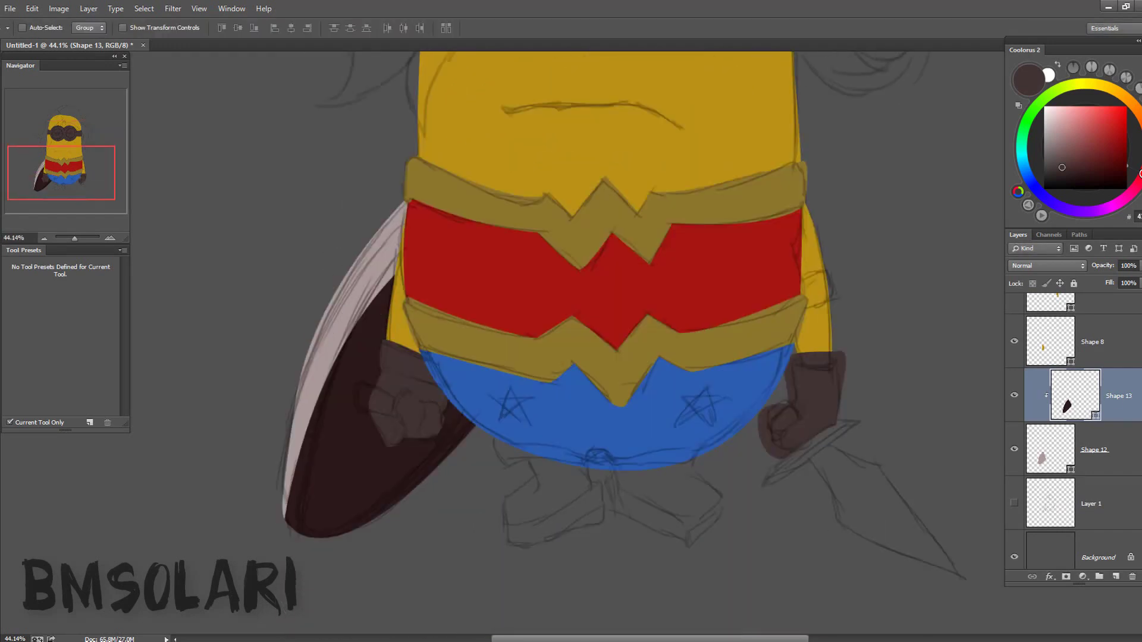
left_click(359, 380)
left_click(349, 404)
left_click(364, 411)
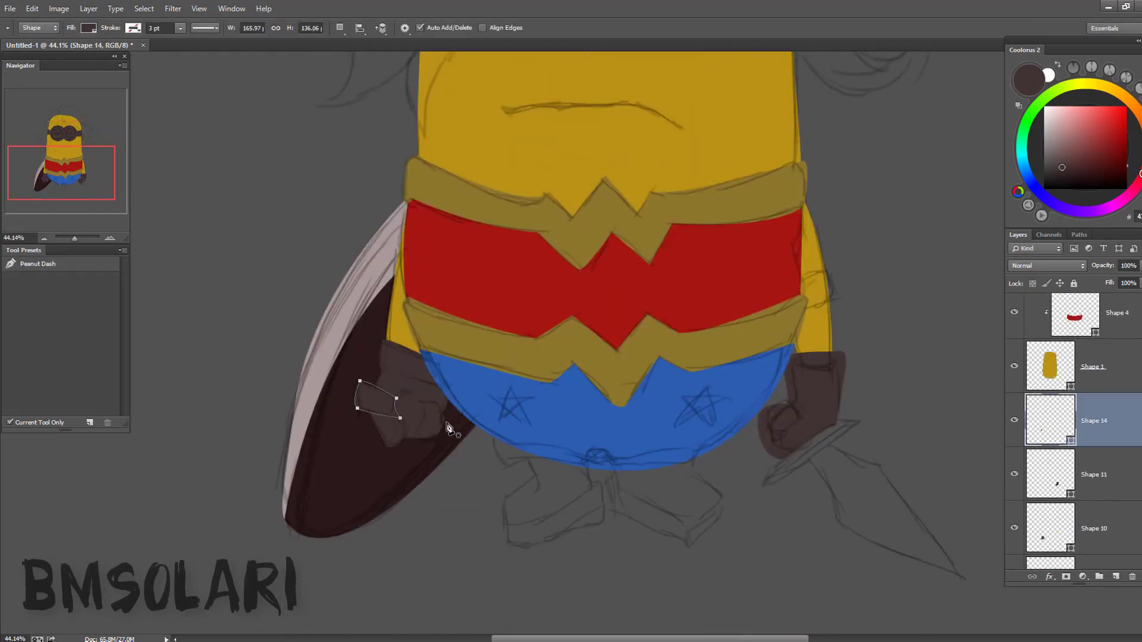
- Fill the left-glove handle with a reddish-brown sampled from the drawing
double_click(1064, 427)
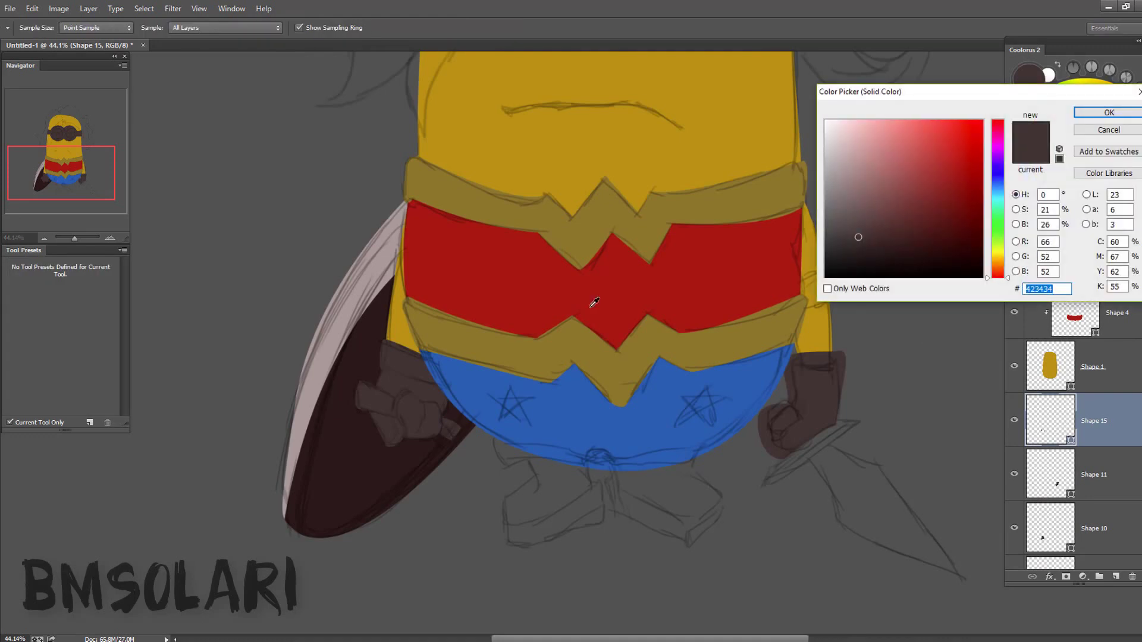
left_click(887, 205)
left_click(1097, 117)
scroll(1071, 446, "down", 2)
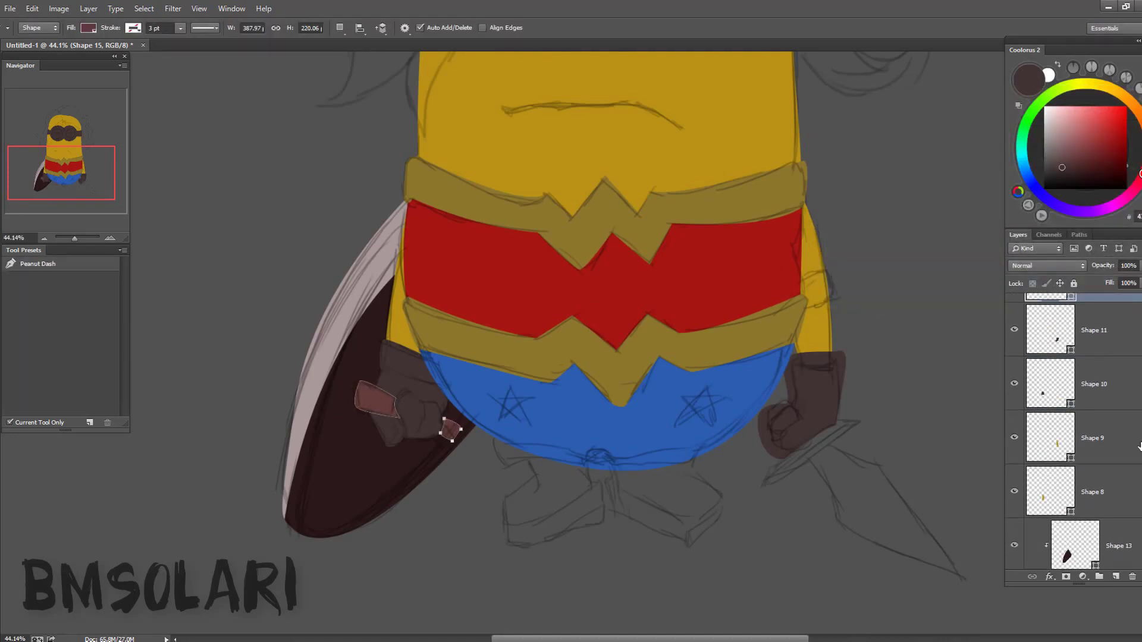
- Recolour the Shape 11 gloves light grey after trying a darker shade
left_click(1095, 384)
scroll(1070, 387, "down", 1)
double_click(1050, 330)
left_click_drag(852, 254, 837, 255)
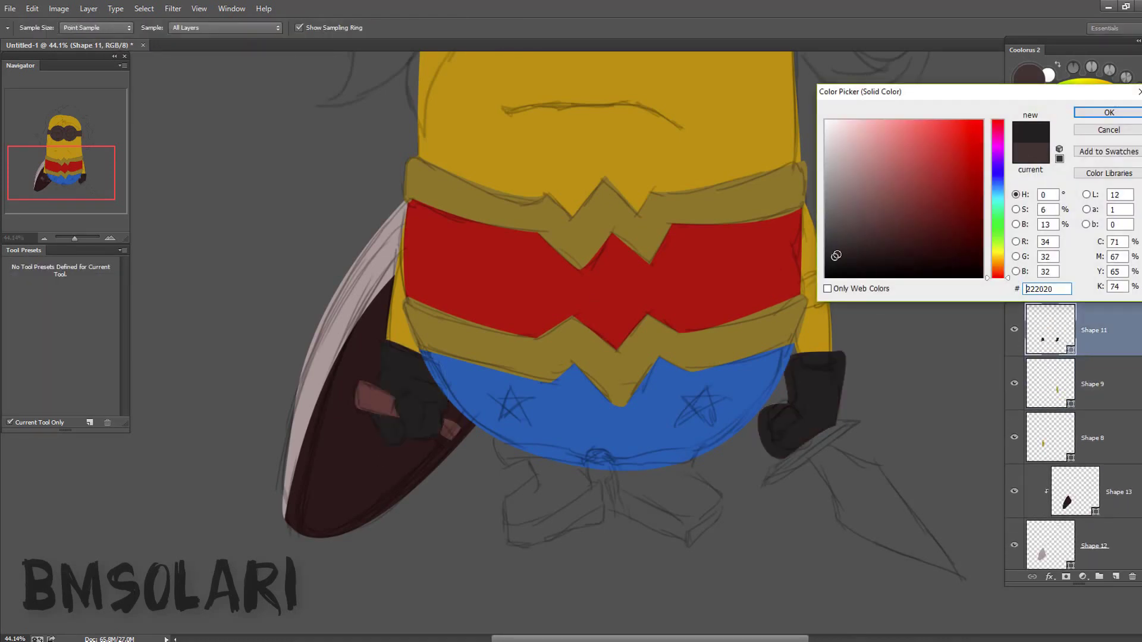
left_click(1086, 117)
double_click(1050, 330)
left_click(830, 182)
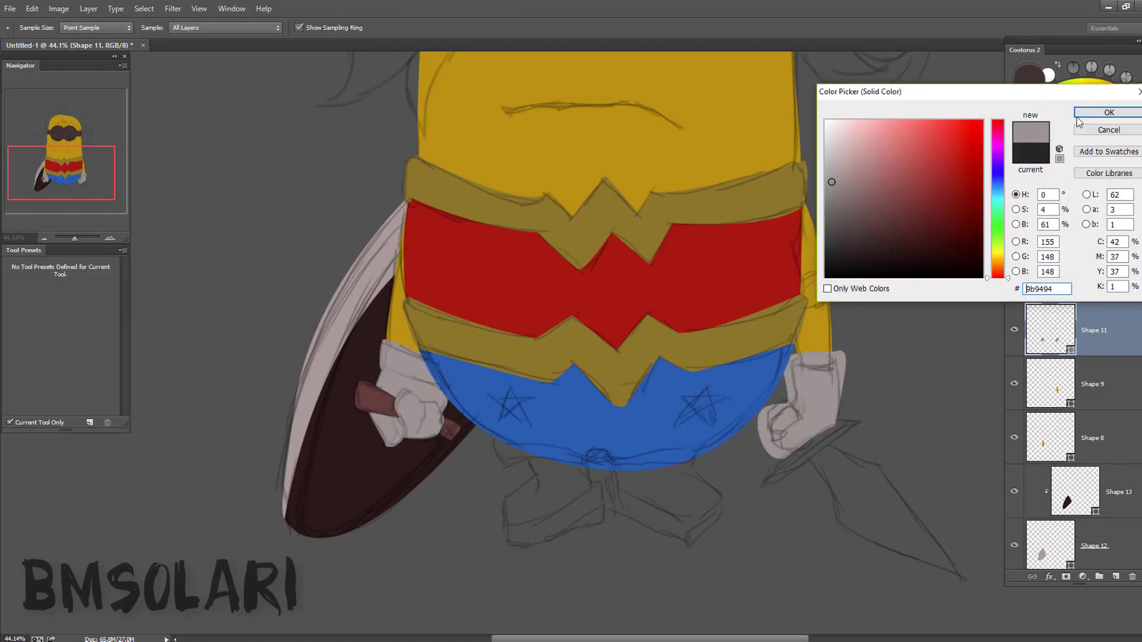
left_click(1083, 119)
- Begin a blue shape below the shorts
scroll(1071, 416, "up", 3)
scroll(1071, 416, "up", 2)
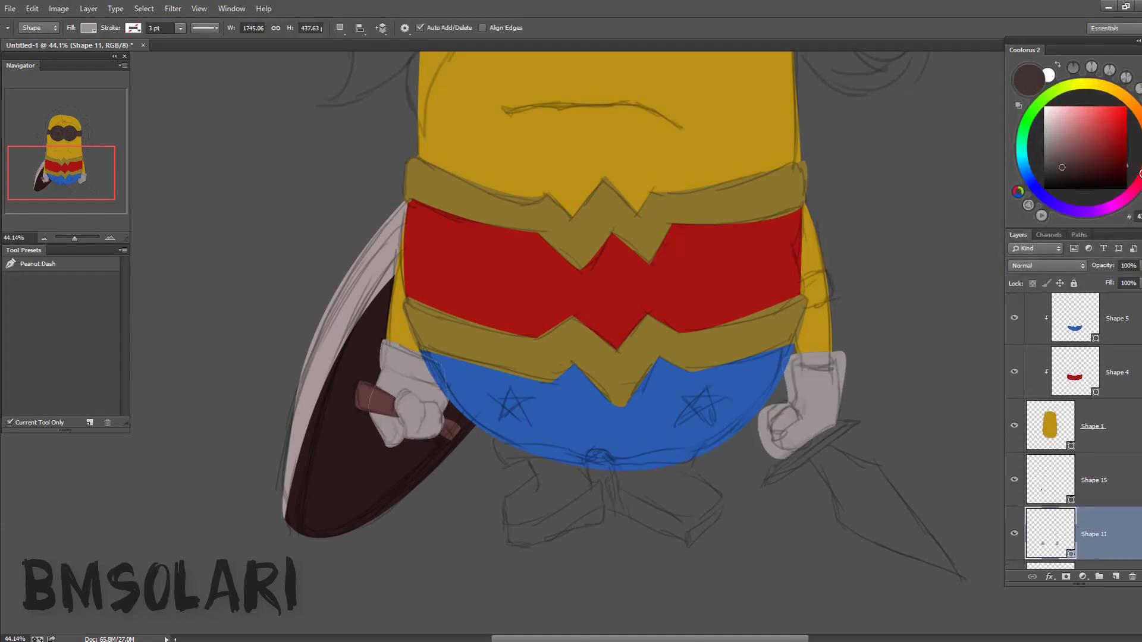
left_click(1095, 374)
left_click(494, 438)
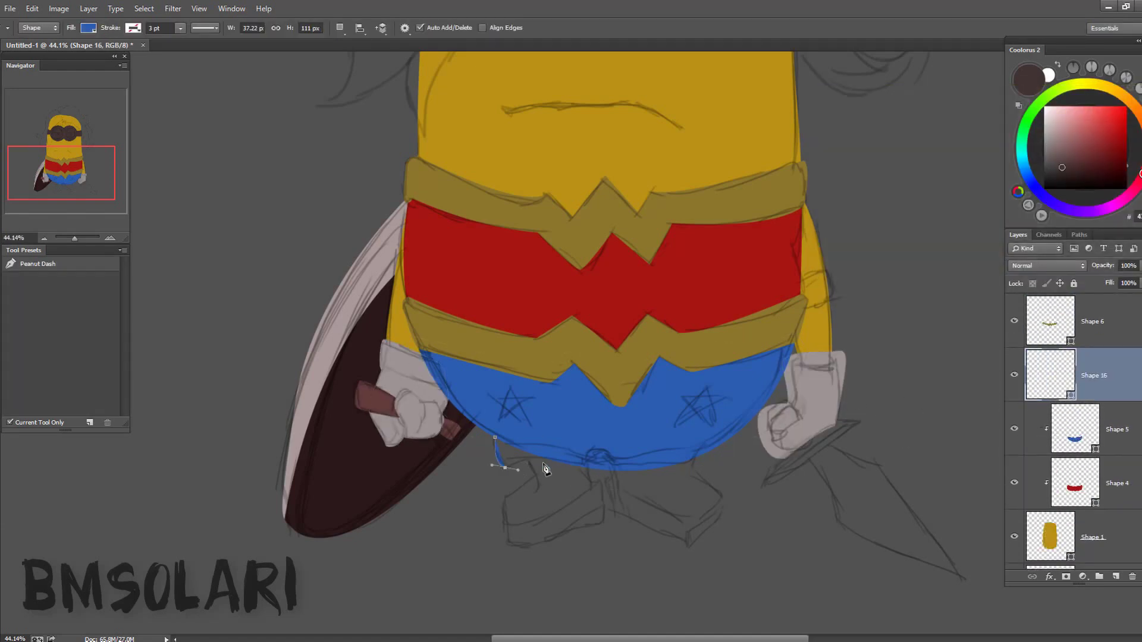
- Place the blue hem points along the shorts, then remove the blue hem shapes
key("Escape")
left_click(610, 453)
left_click(702, 445)
left_click(688, 467)
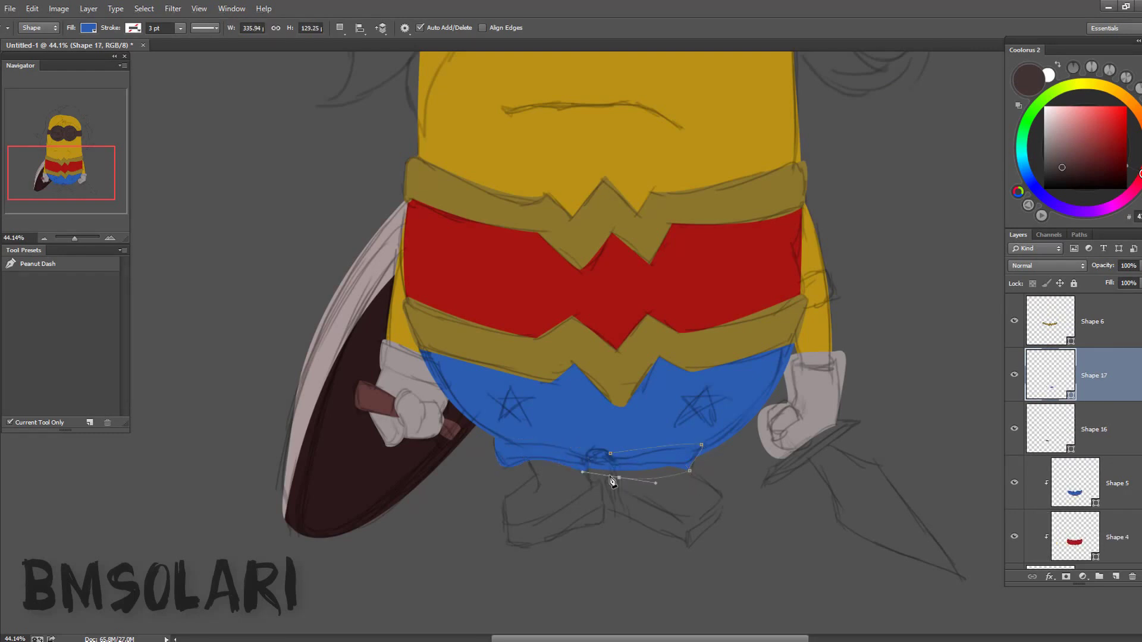
left_click(1112, 437, "shift")
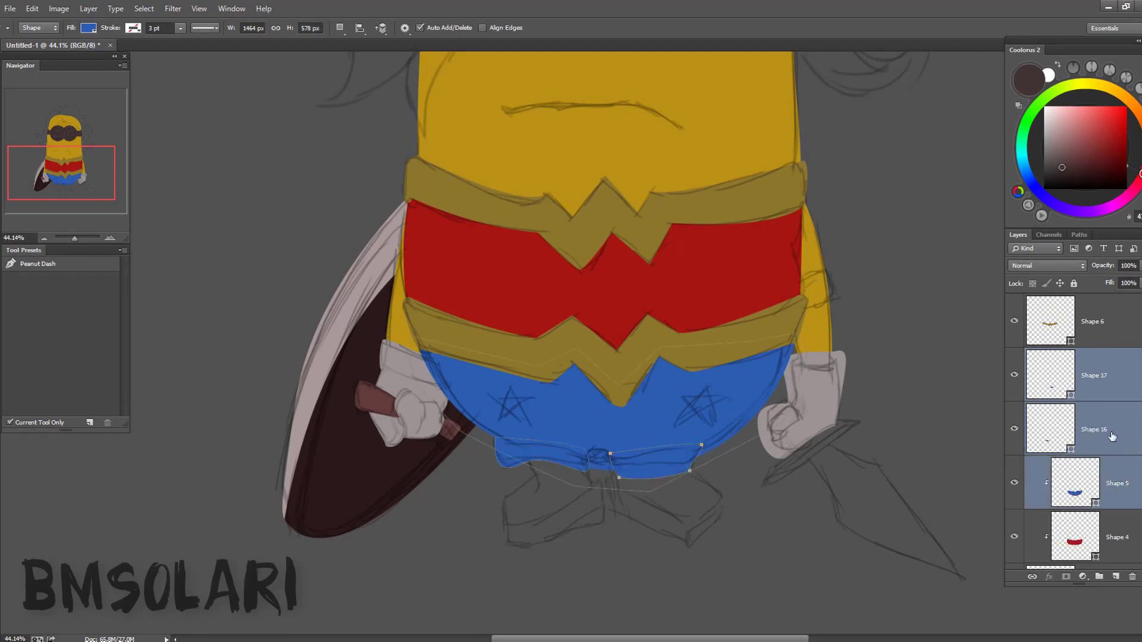
key("ctrl+e")
- Close the left shoe outline and give it a fill colour
scroll(1094, 416, "down", 1)
left_click(1094, 486)
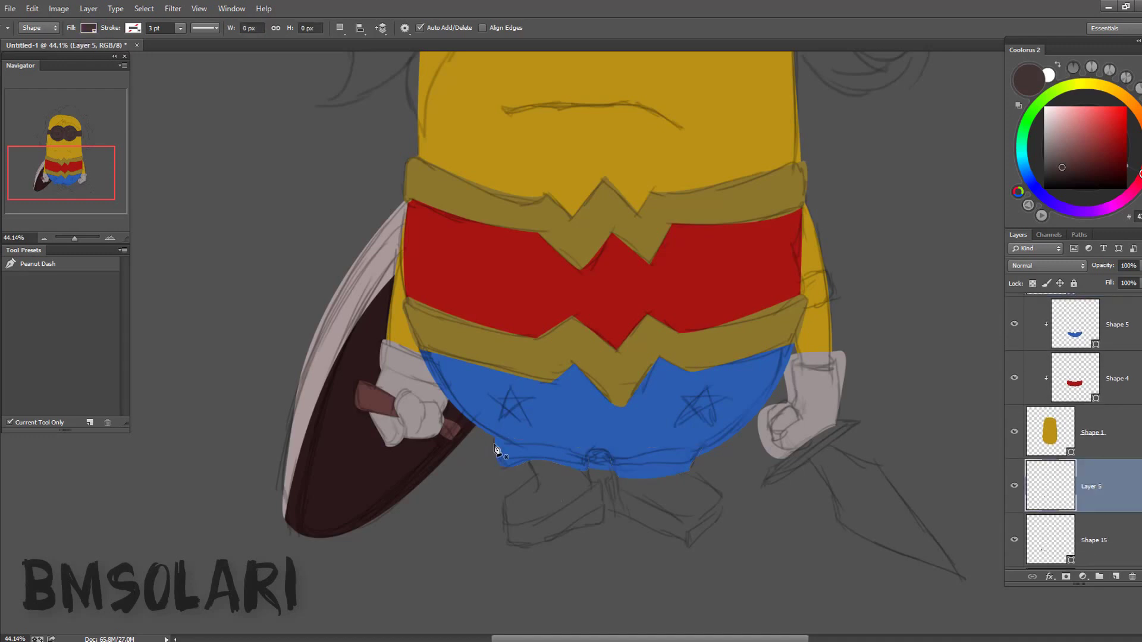
left_click(600, 502)
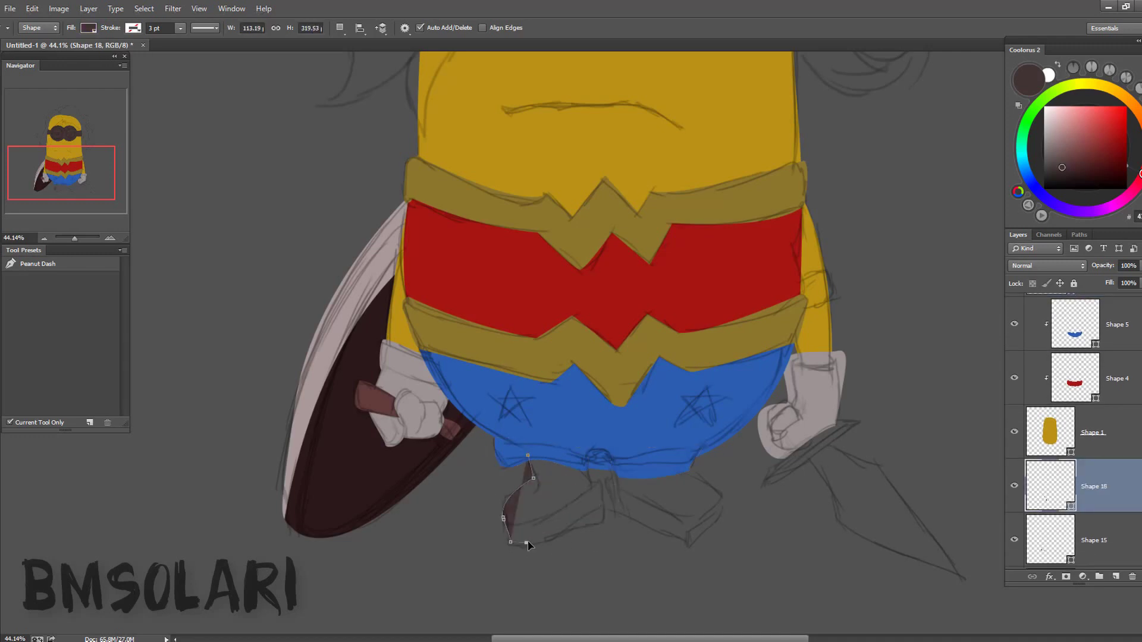
double_click(1059, 501)
key("Return")
scroll(604, 494, "up", 1)
- Reshape the left shoe up to the shorts and fill it dark grey
left_click(600, 505)
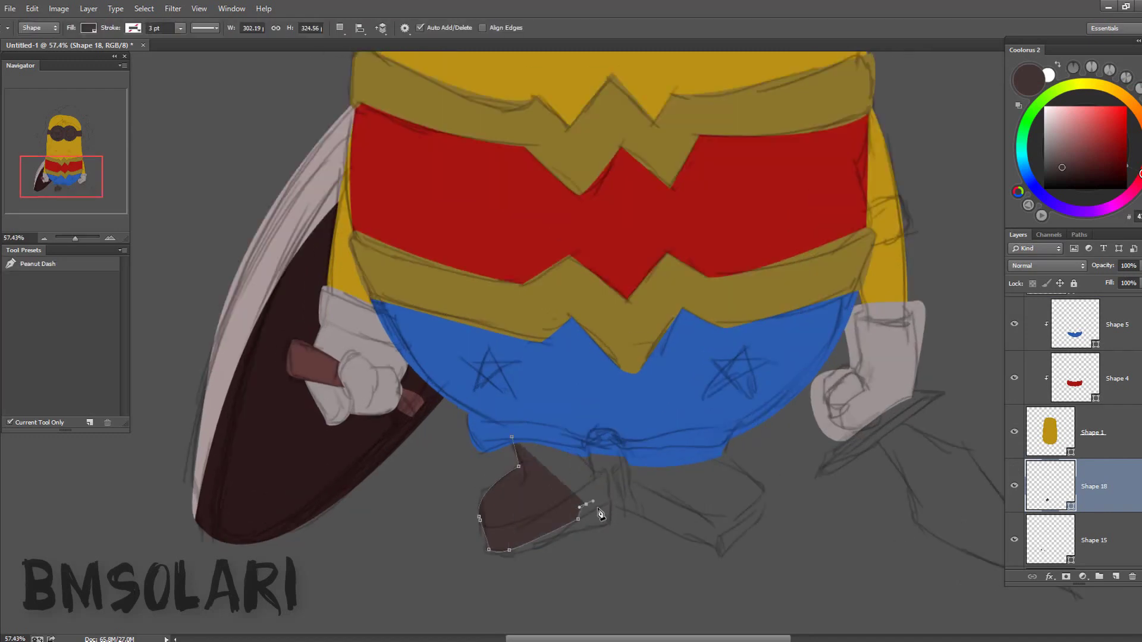
left_click_drag(607, 468, 610, 474)
left_click(610, 498)
left_click(609, 465)
left_click(593, 462)
left_click(593, 445)
left_click(590, 428)
double_click(1050, 502)
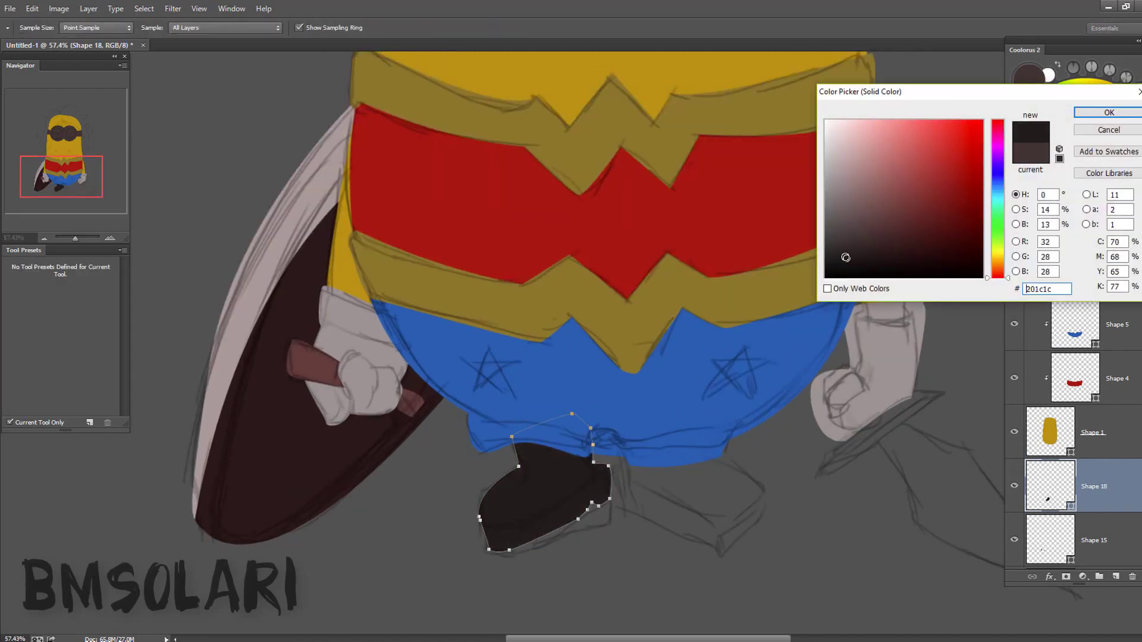
key("Return")
- Outline the right shoe up to the shorts with a rounded toe
left_click_drag(633, 472, 520, 423)
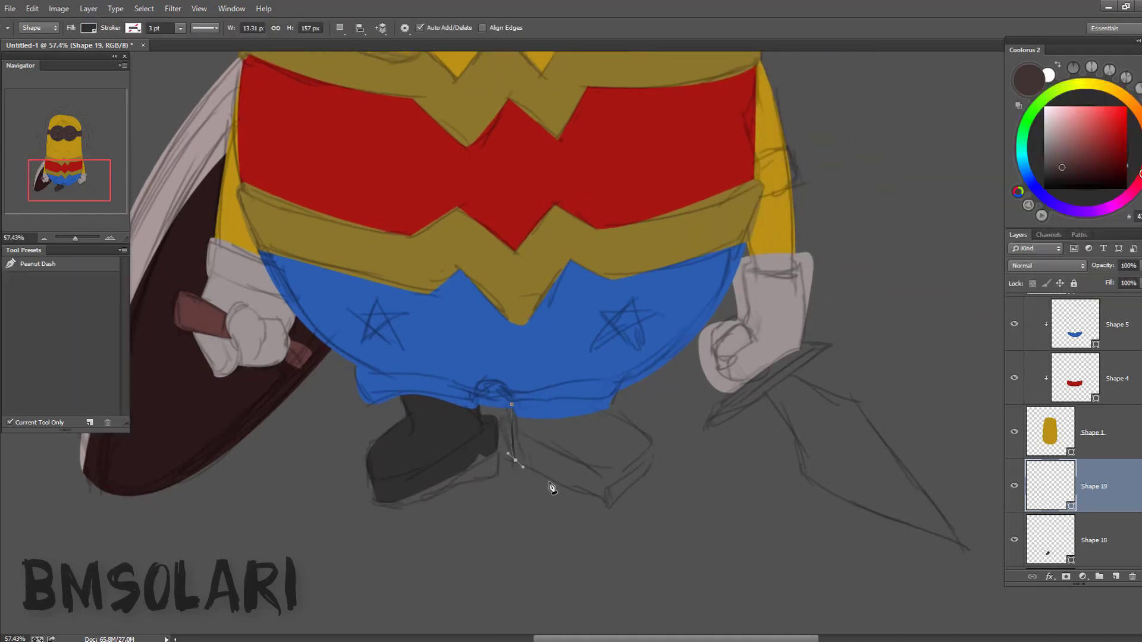
left_click(600, 498)
left_click(655, 459)
left_click(632, 419)
left_click(598, 383)
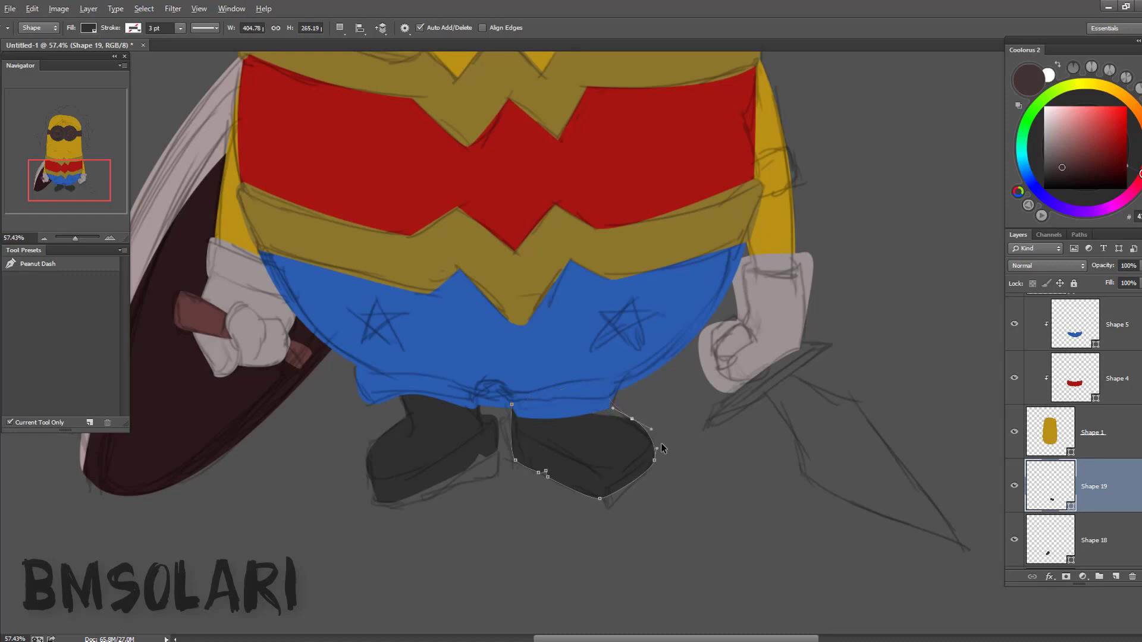
left_click(656, 448)
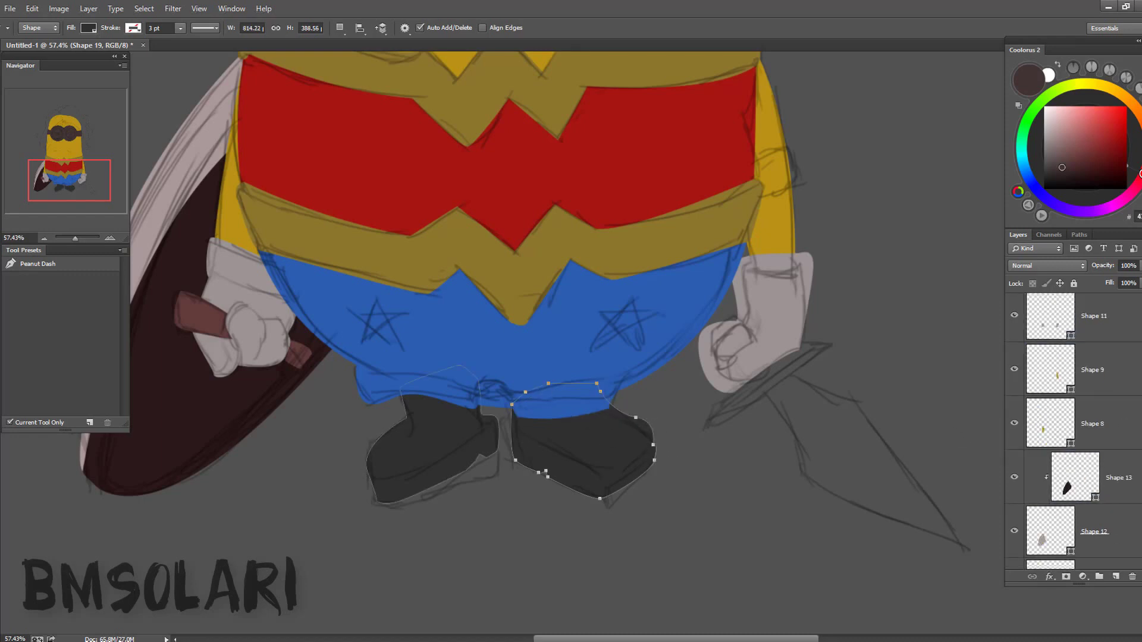
scroll(1059, 476, "down", 5)
left_click(1095, 479)
- Fit the figure in view, move Layer 4 out, and ungroup Group 2
scroll(505, 298, "up", 10)
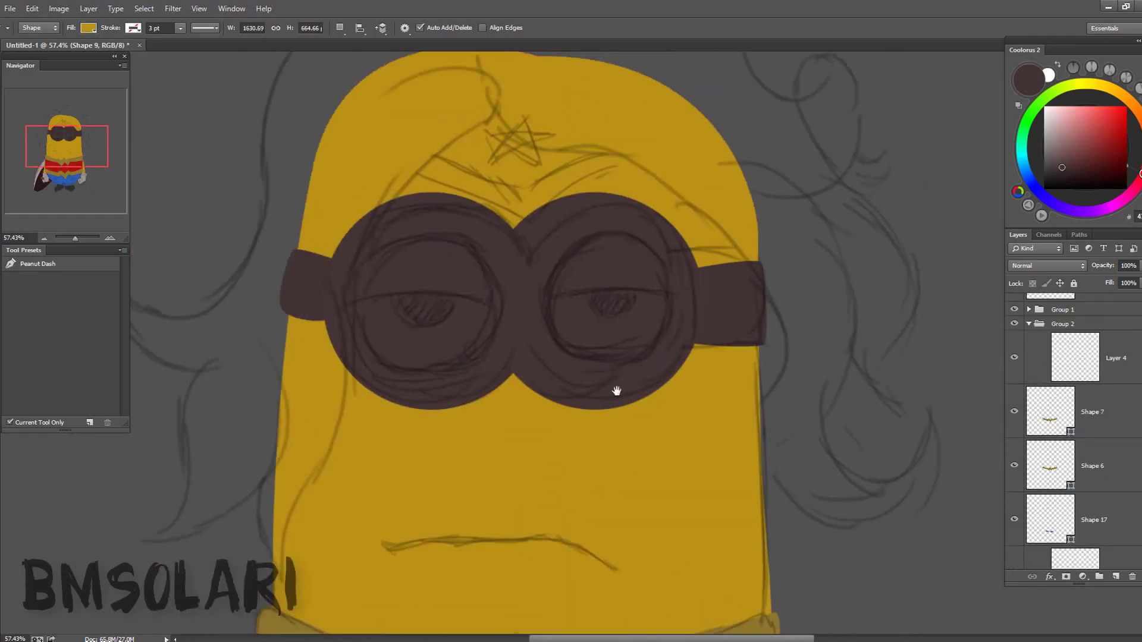
key("z")
key("ctrl+0")
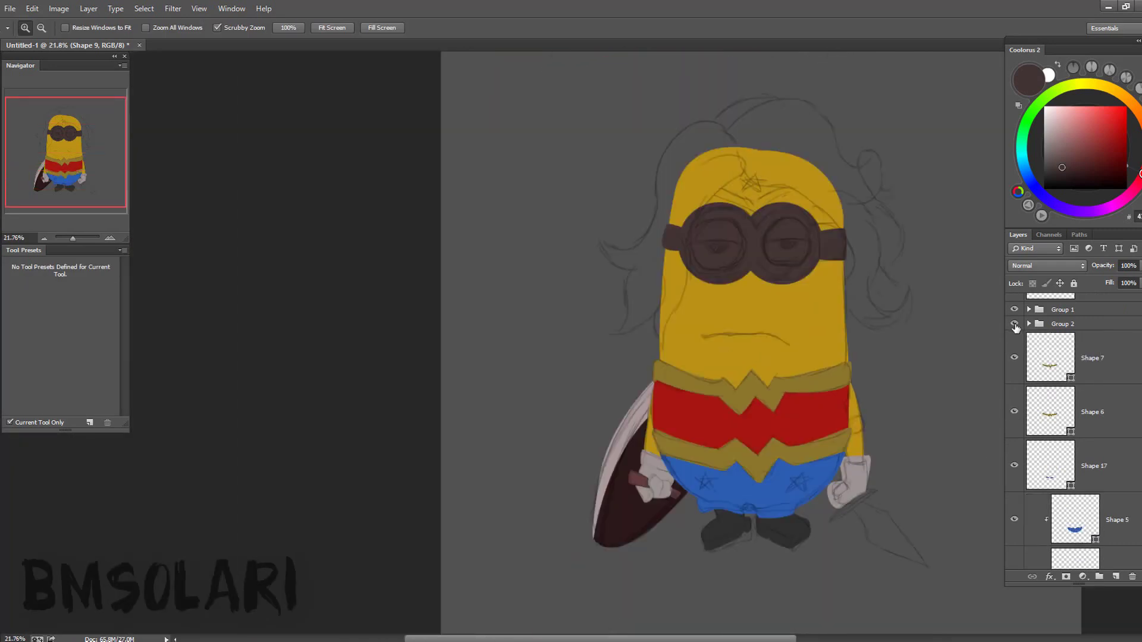
left_click(1113, 357)
key("Delete")
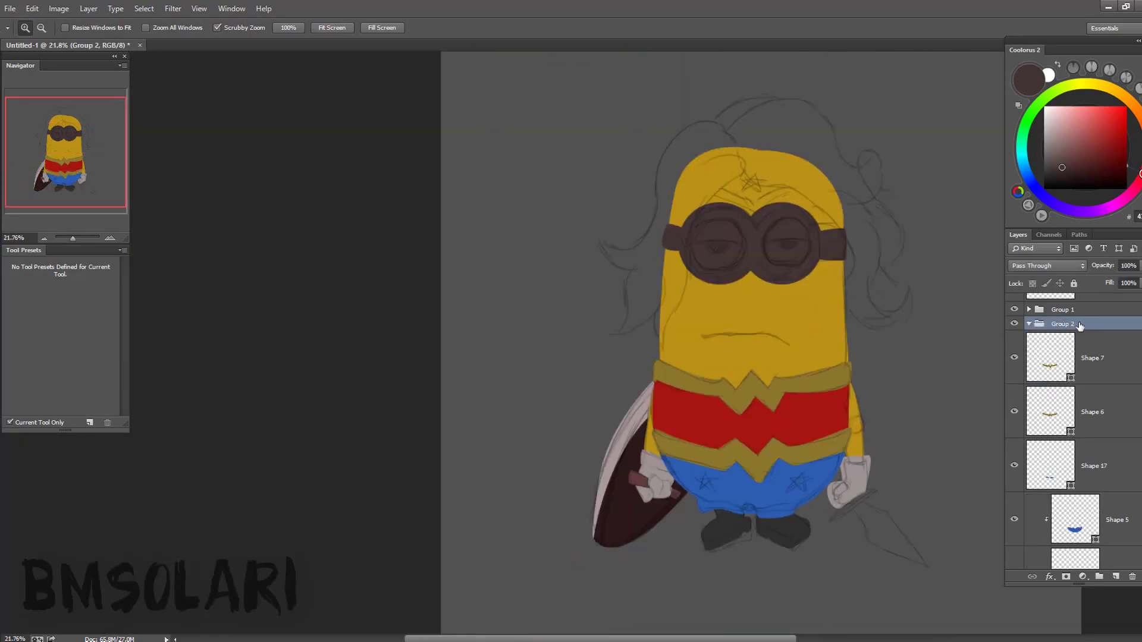
key("ctrl+alt+z")
key("ctrl+alt+z")
key("ctrl+alt+z")
key("ctrl+alt+z")
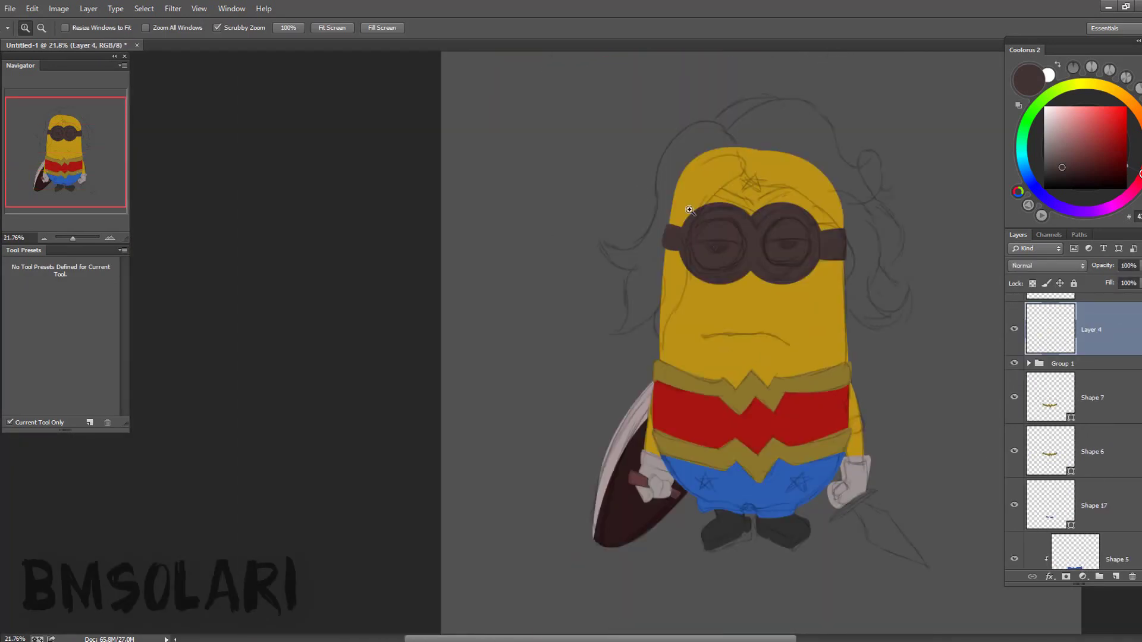
- Outline a tiara band across the minion's forehead above the goggles
left_click(690, 210)
key("p")
left_click(586, 247)
left_click(641, 237)
left_click(706, 271)
left_click(632, 256)
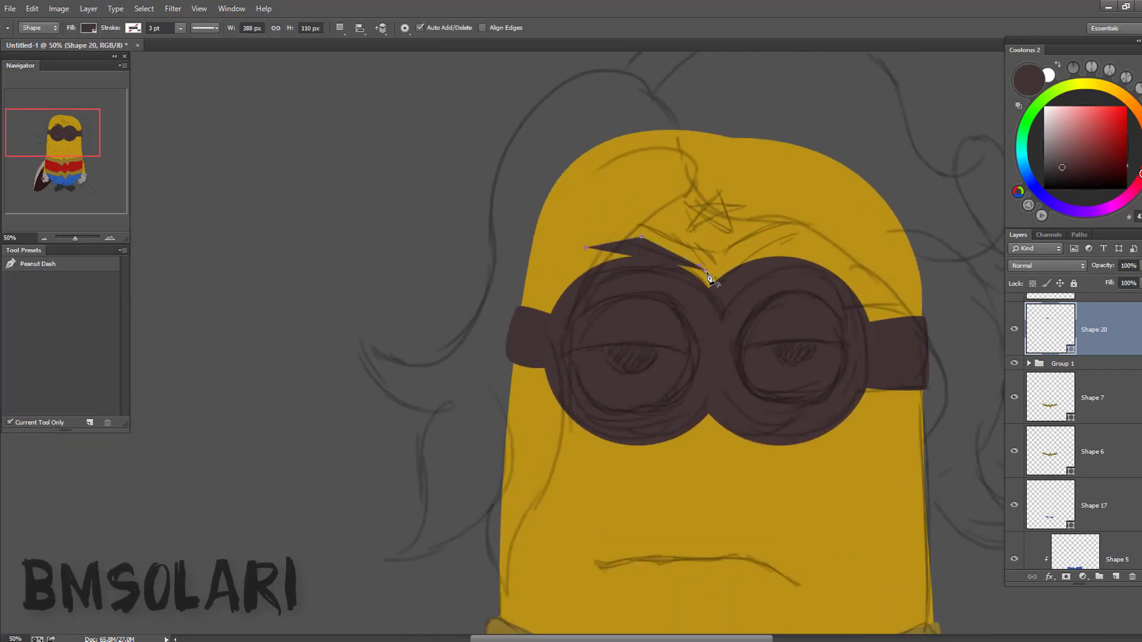
left_click_drag(706, 271, 754, 320)
left_click(850, 197)
left_click(716, 131)
left_click(533, 196)
left_click(587, 247)
- Fill the tiara band with an olive gold sampled from the drawing
double_click(1050, 329)
mouse_move(783, 490)
left_mouse_down()
mouse_move(712, 445)
mouse_move(744, 324)
left_mouse_up()
left_click(744, 324)
key("Return")
scroll(905, 372, "up", 5)
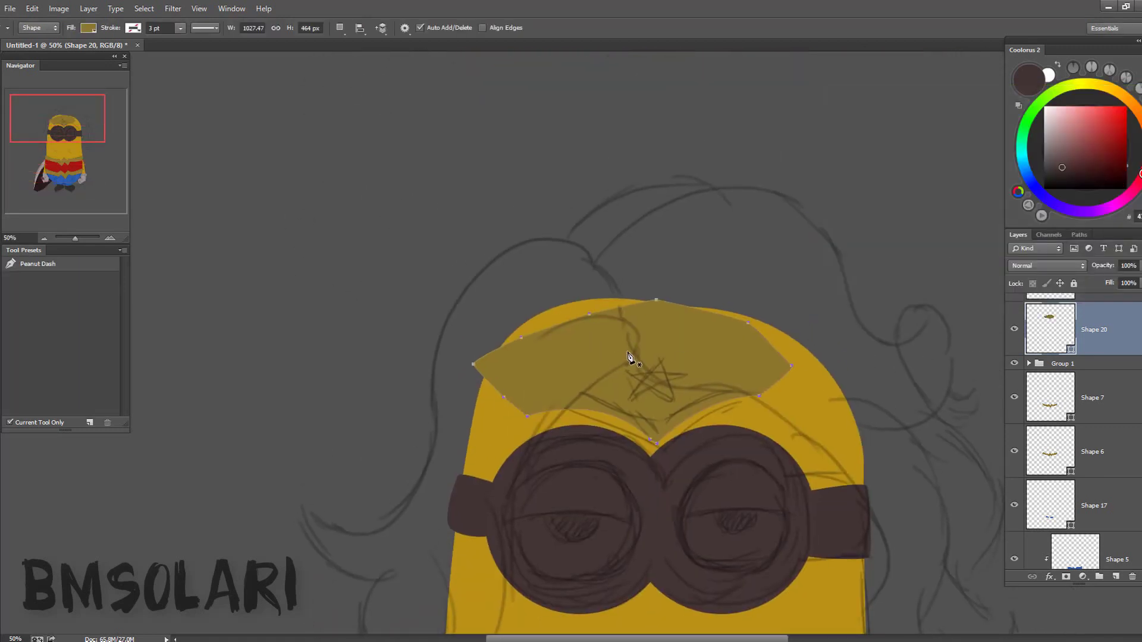
- Add a new layer and set the Polygon tool to a 5-point star
key("ctrl+shift+alt+n")
key("shift+u")
key("shift+u")
key("shift+u")
key("shift+u")
left_click(458, 28)
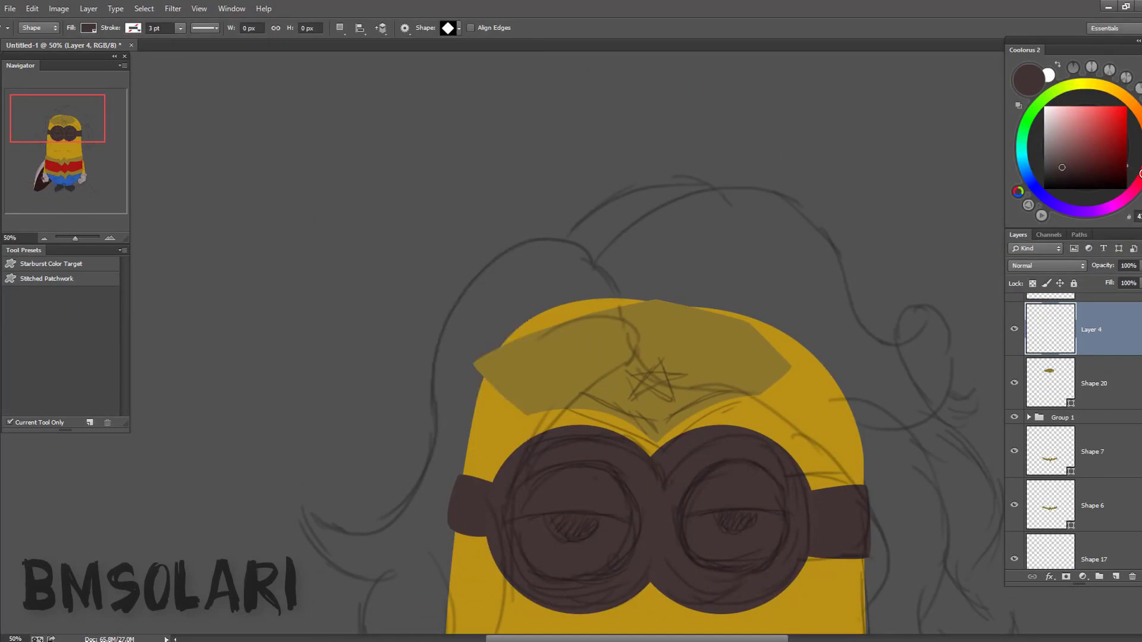
left_click(405, 29)
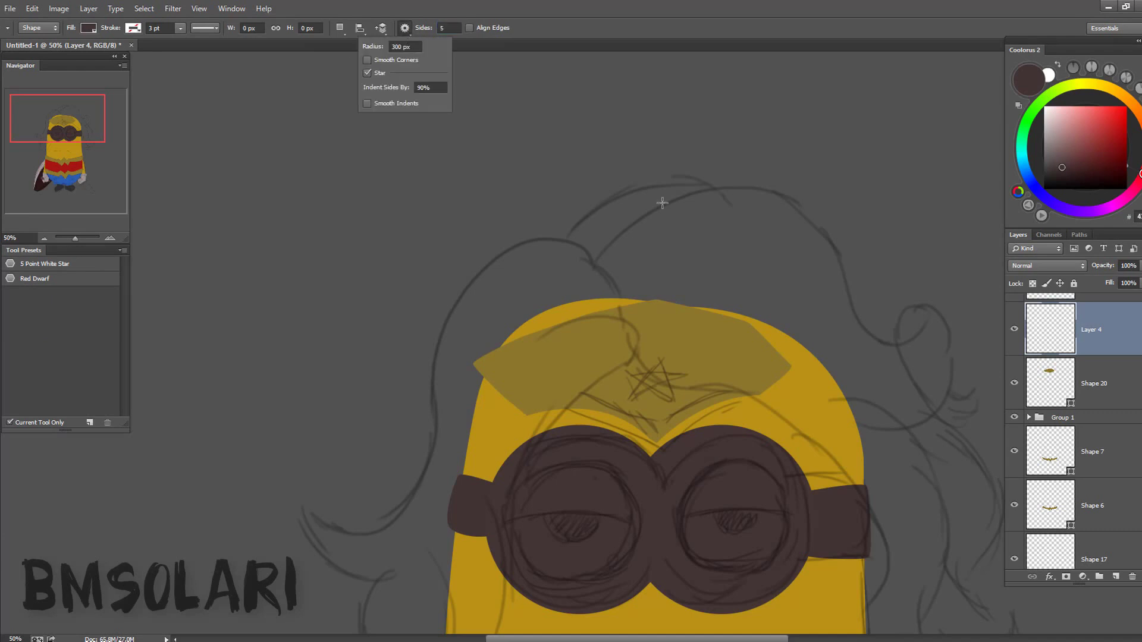
left_click(406, 29)
left_click(406, 33)
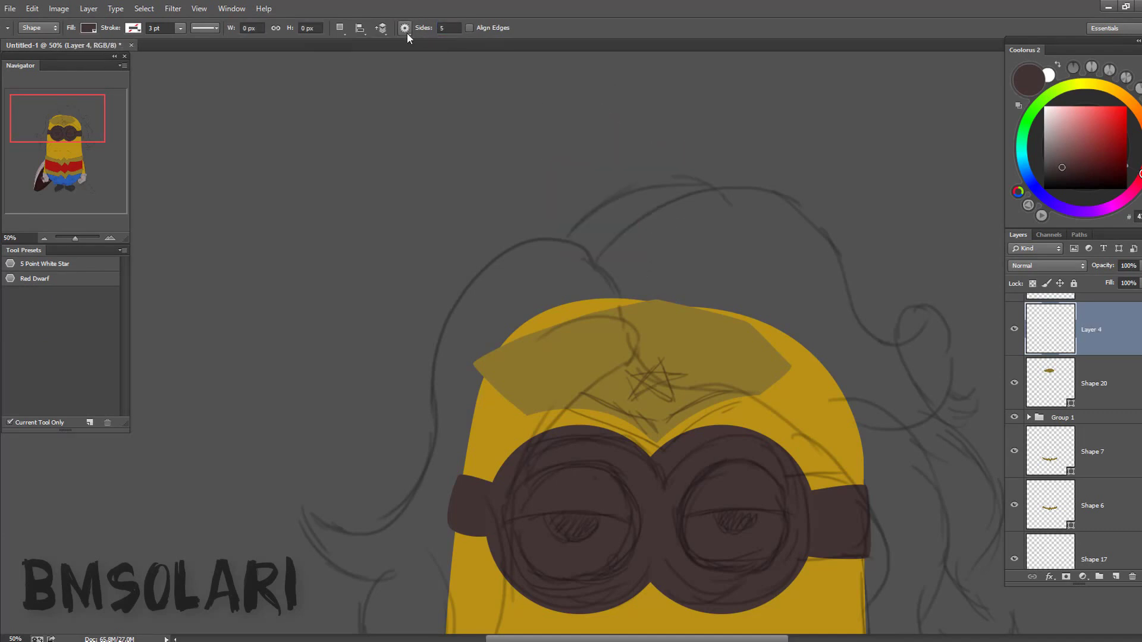
- Draw the star, then shrink and move it onto the tiara band's centre
left_click_drag(605, 184, 631, 149)
key("ctrl+t")
left_click_drag(727, 95, 731, 112)
left_click_drag(635, 184, 645, 360)
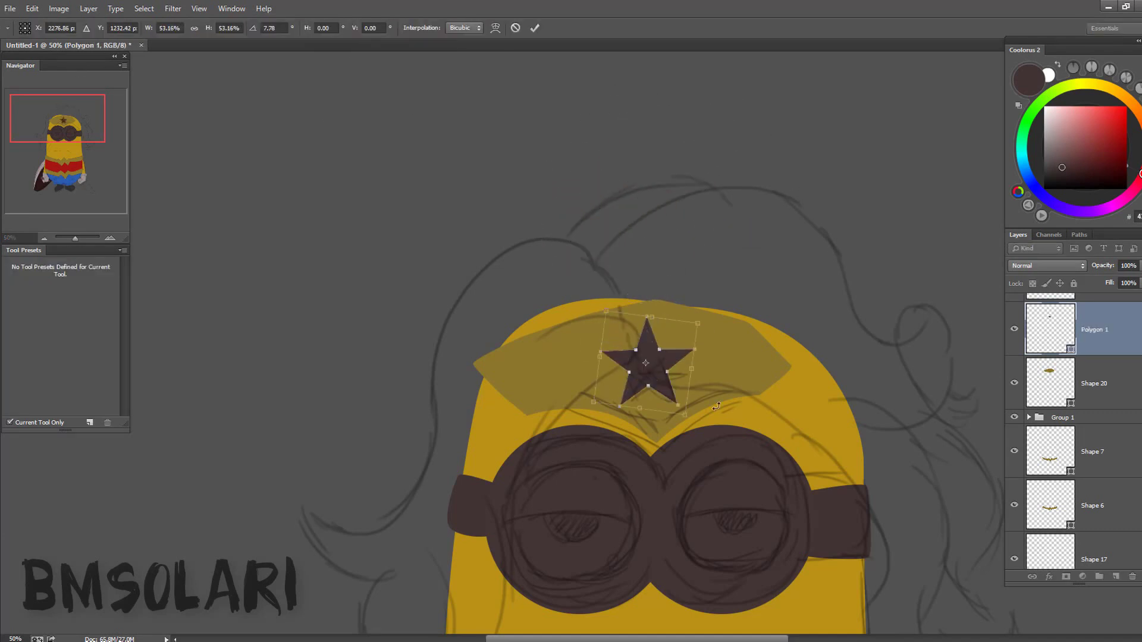
left_click_drag(693, 324, 675, 339)
key("Return")
- Fill the star red and add a new empty layer
scroll(643, 393, "up", 2)
double_click(1051, 329)
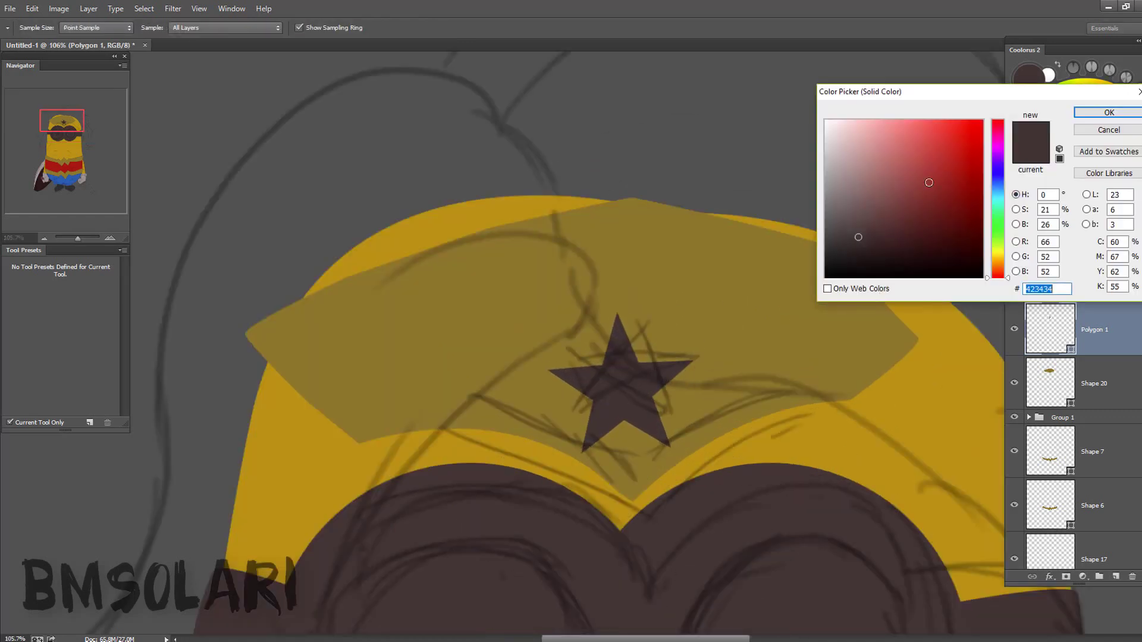
left_click(974, 181)
key("Return")
scroll(703, 314, "down", 2)
key("ctrl+shift+alt+n")
- Start the Pen-shape hair outline beside the star and trace it down the left face side
key("r")
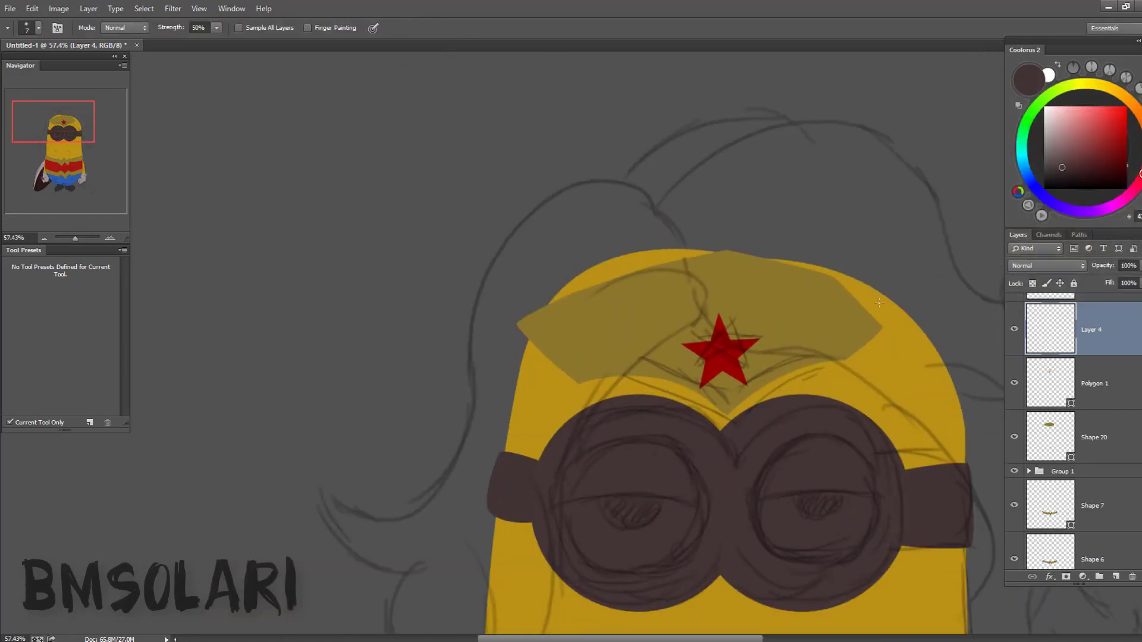
key("p")
scroll(773, 298, "down", 1)
left_click(712, 277)
scroll(678, 319, "down", 3)
left_click(636, 241)
left_click(623, 351)
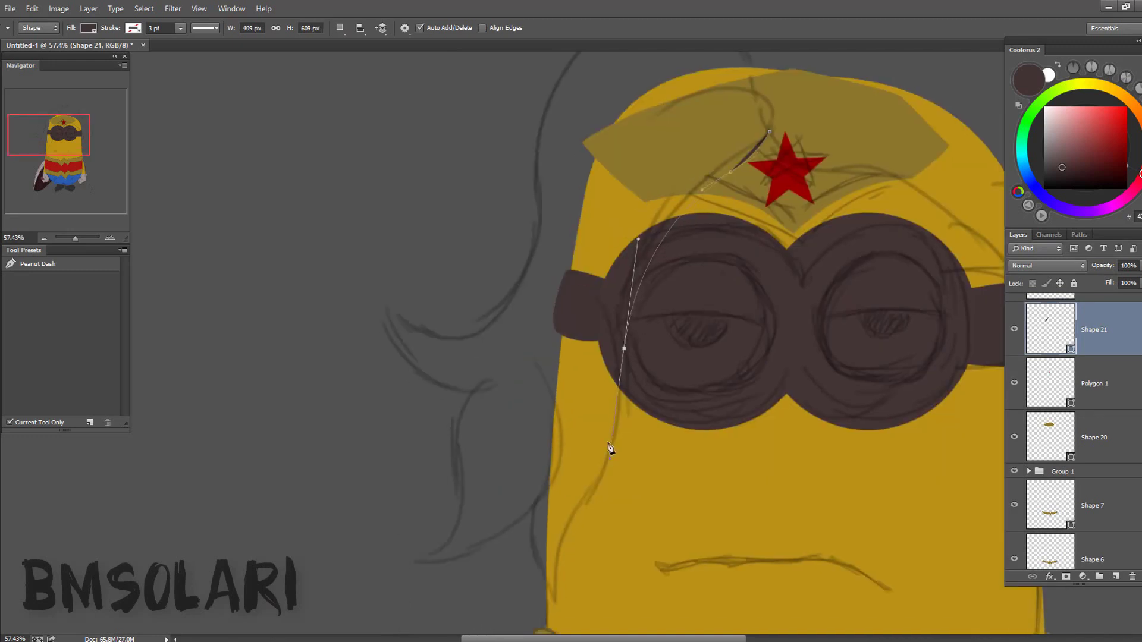
scroll(611, 448, "down", 3)
left_click(585, 354)
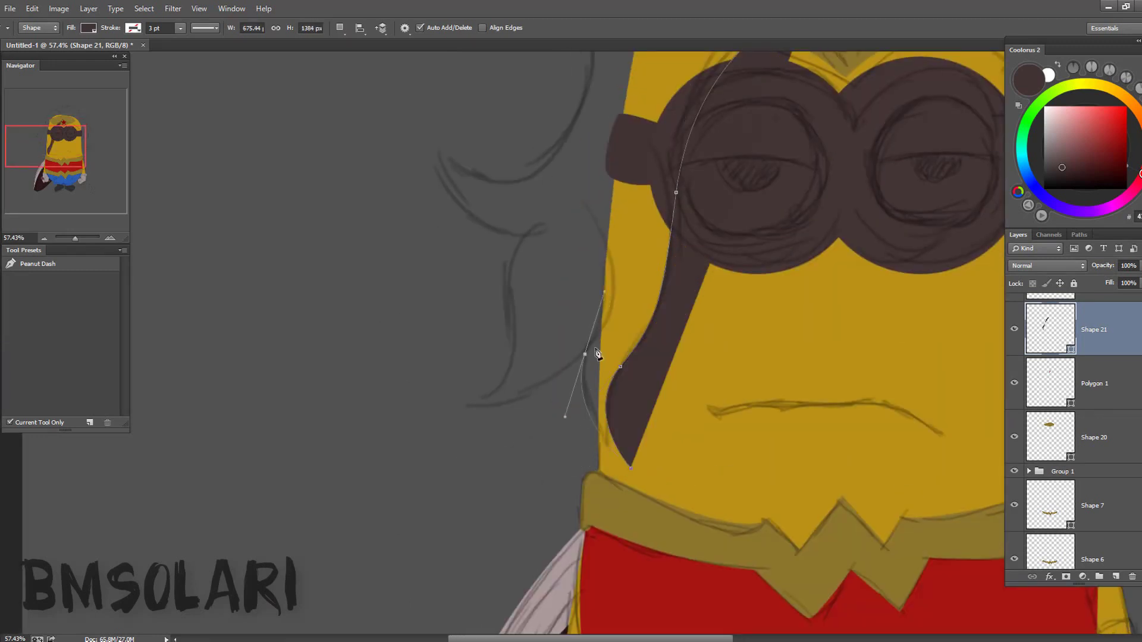
left_click_drag(467, 407, 545, 412)
left_click_drag(509, 257, 531, 448)
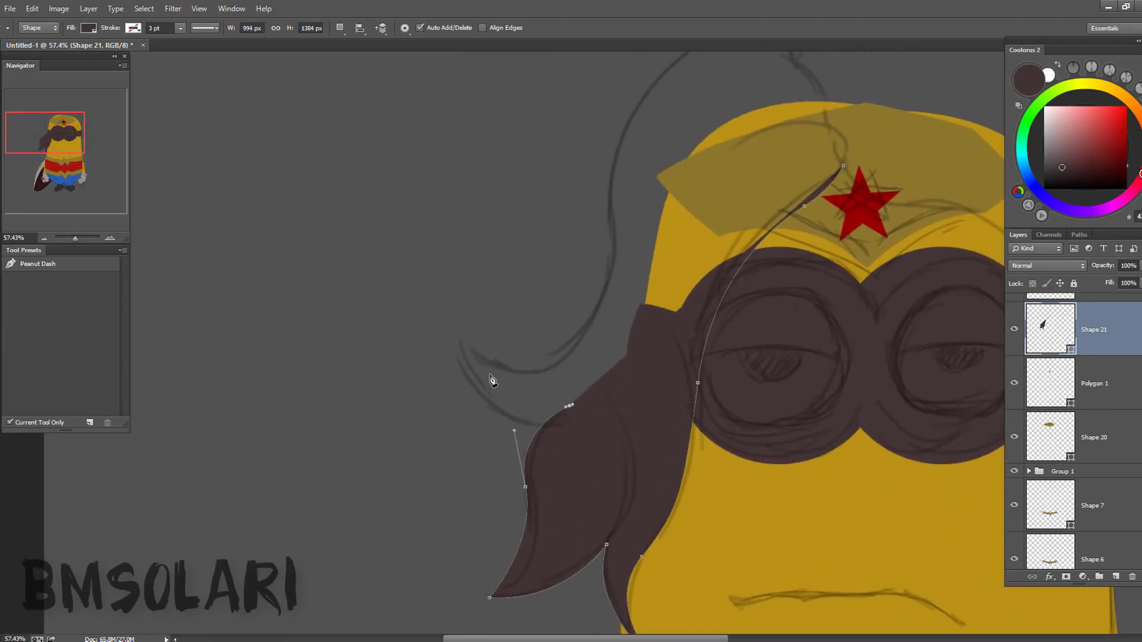
left_click_drag(467, 357, 507, 446)
- Curve the hair outline across the top of the head into the right curl
scroll(673, 248, "up", 5)
left_click_drag(678, 237, 869, 227)
scroll(682, 247, "right", 5)
left_click_drag(589, 260, 669, 295)
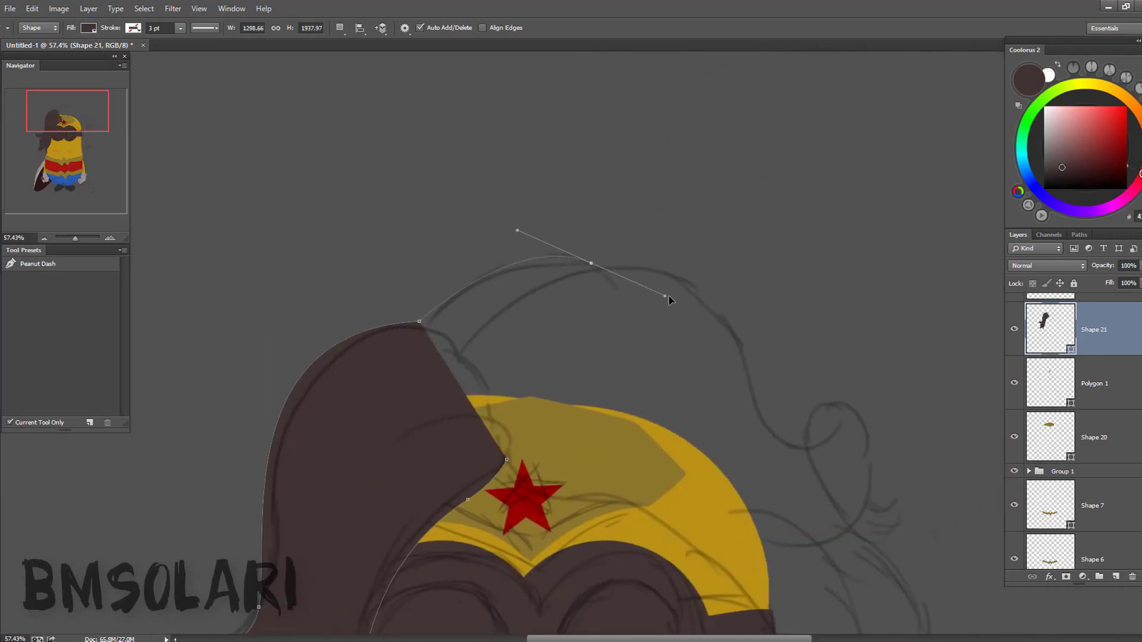
left_click_drag(746, 363, 791, 484)
left_click_drag(844, 398, 875, 476)
scroll(845, 398, "down", 3)
left_click_drag(813, 415, 824, 437)
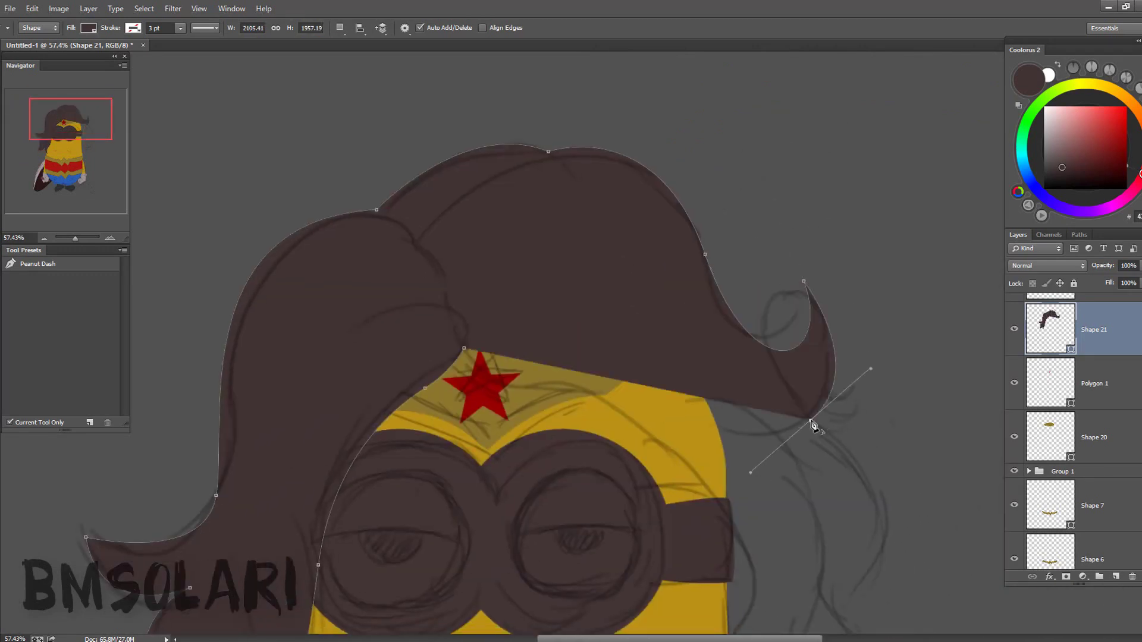
scroll(812, 417, "down", 5)
scroll(812, 416, "right", 2)
left_click_drag(802, 218, 813, 229)
- Trace the wavy right-side hair curls down to the body's edge
left_click_drag(783, 297, 774, 333)
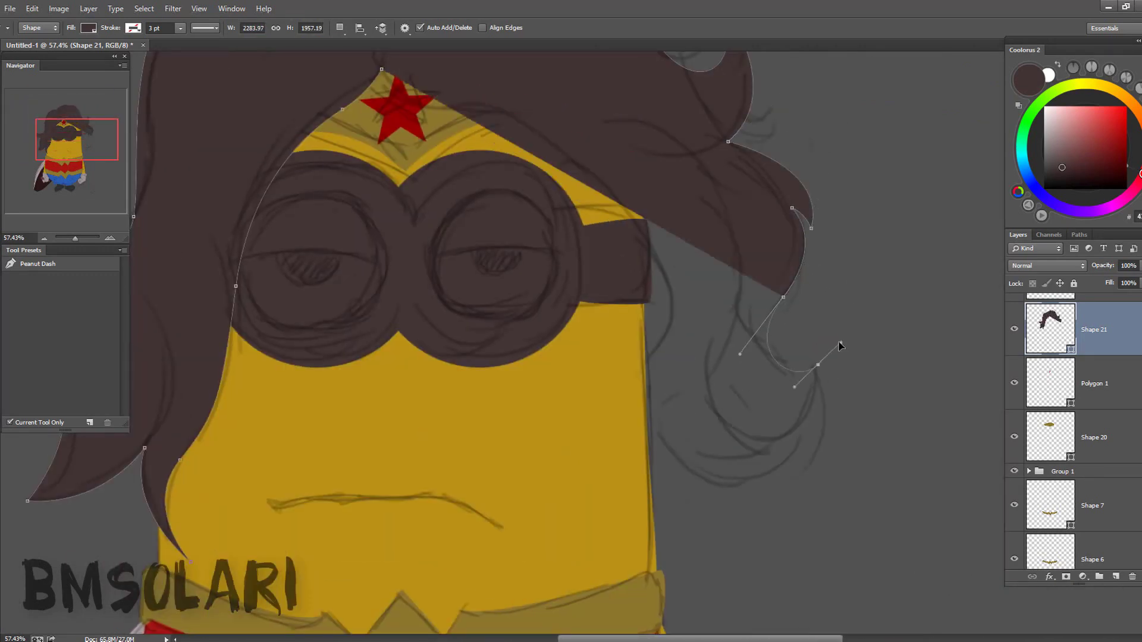
left_click_drag(818, 365, 816, 395)
left_click_drag(735, 433, 729, 470)
left_click(755, 526)
left_click_drag(655, 505, 653, 488)
left_click(648, 460)
left_click(645, 362)
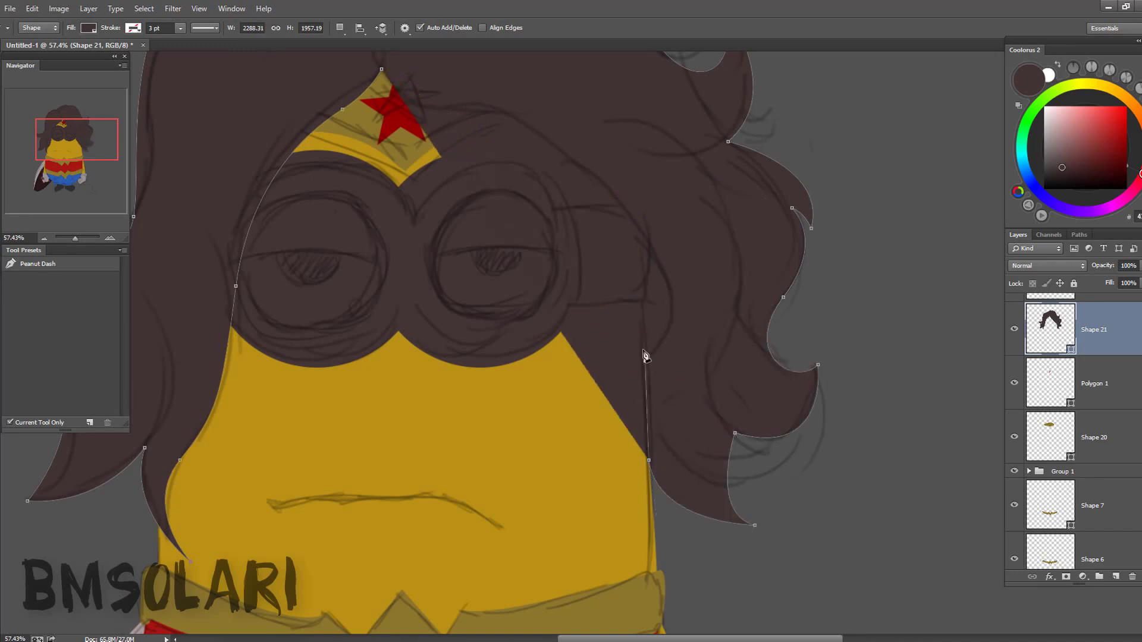
- Close the hair outline back at the tiara and add a new layer above it
scroll(645, 362, "up", 5)
scroll(645, 361, "left", 2)
left_click_drag(506, 225, 556, 233)
scroll(556, 233, "up", 3)
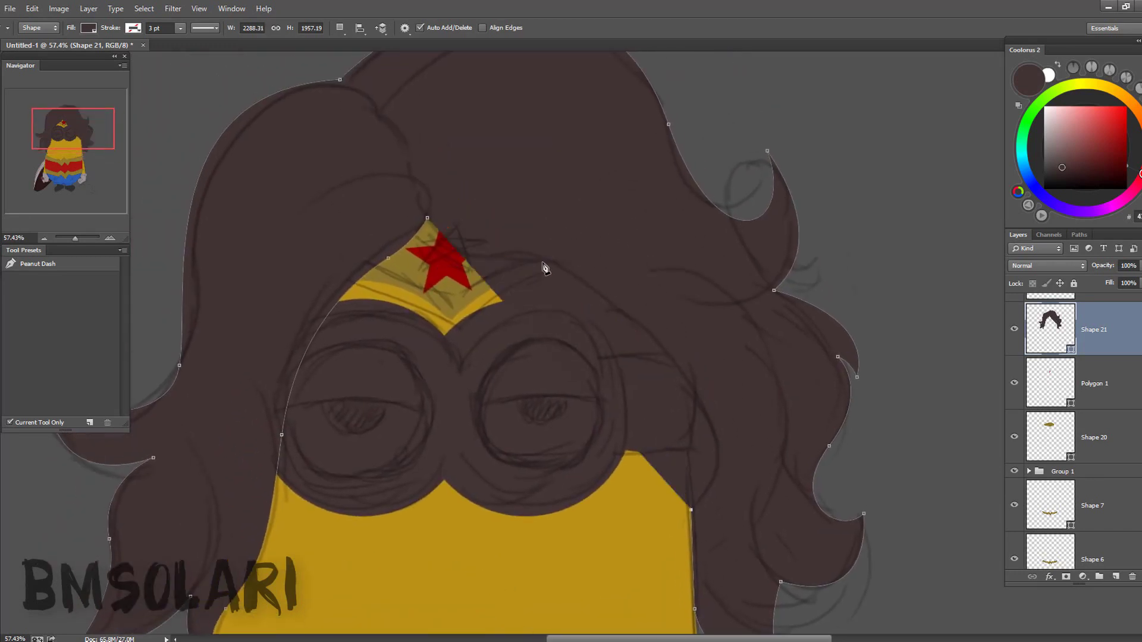
scroll(557, 234, "left", 2)
left_click(454, 225)
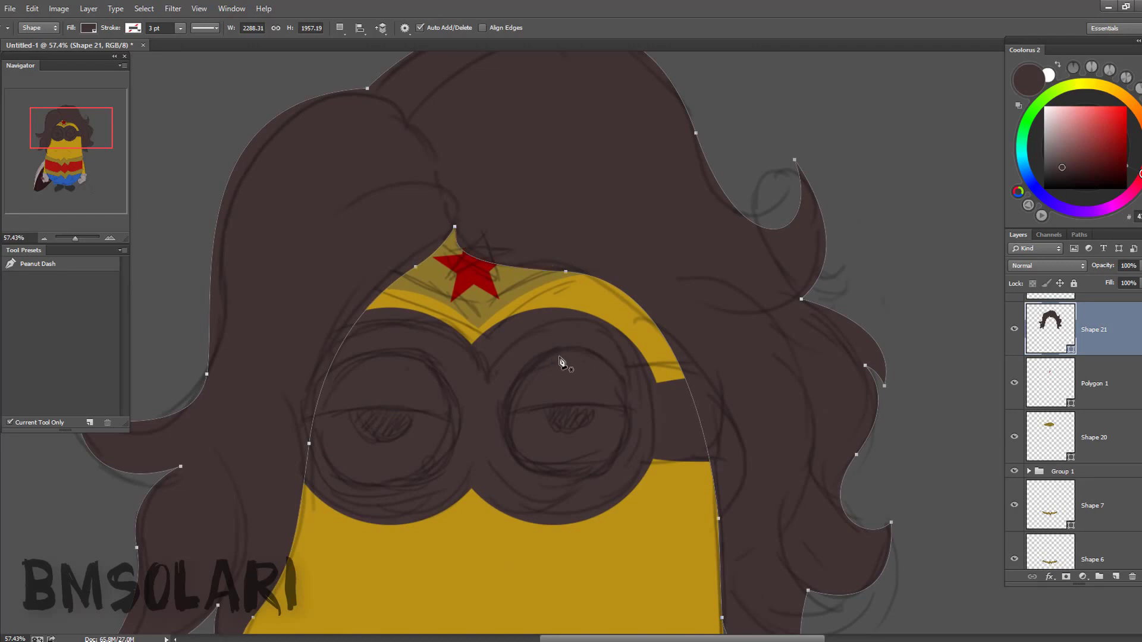
scroll(559, 363, "down", 3)
scroll(559, 363, "up", 1)
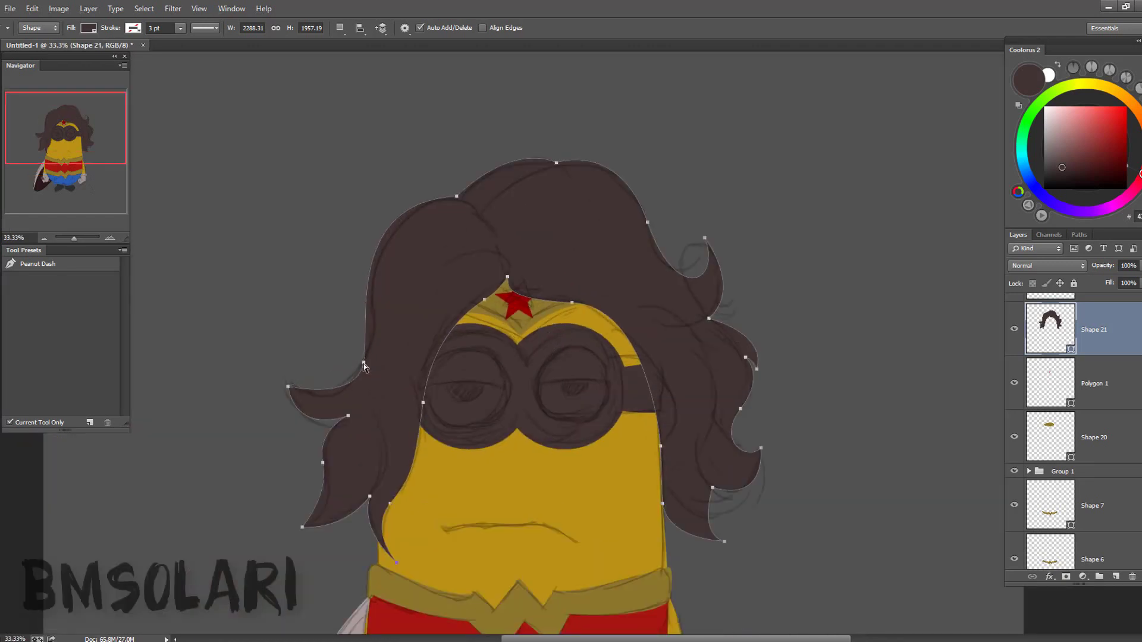
left_click_drag(363, 363, 384, 327)
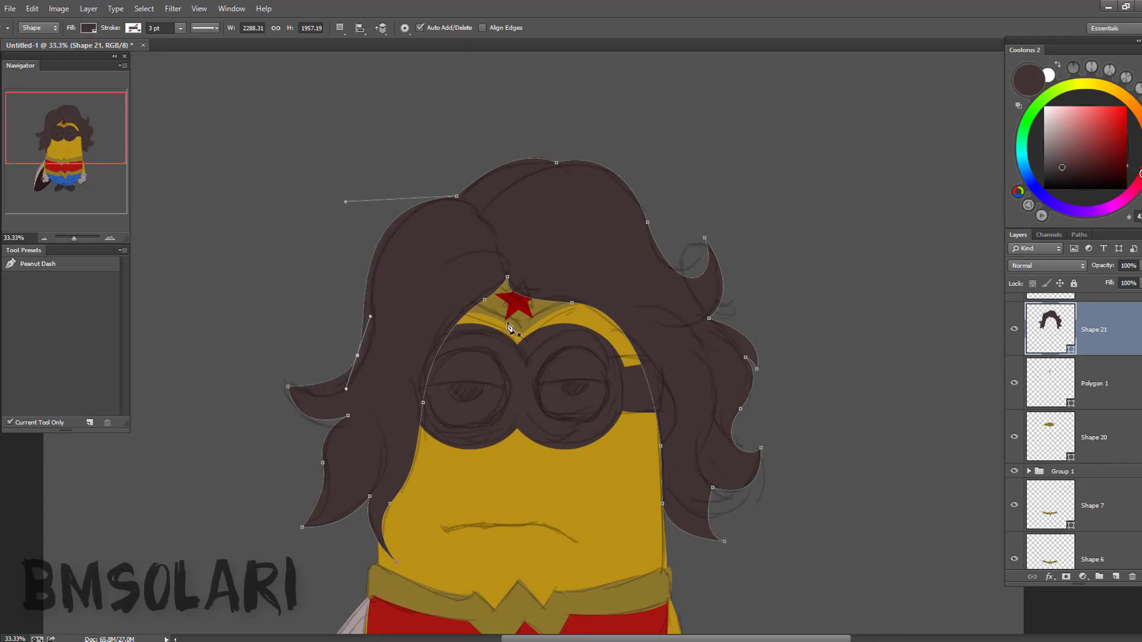
left_click_drag(679, 293, 653, 287)
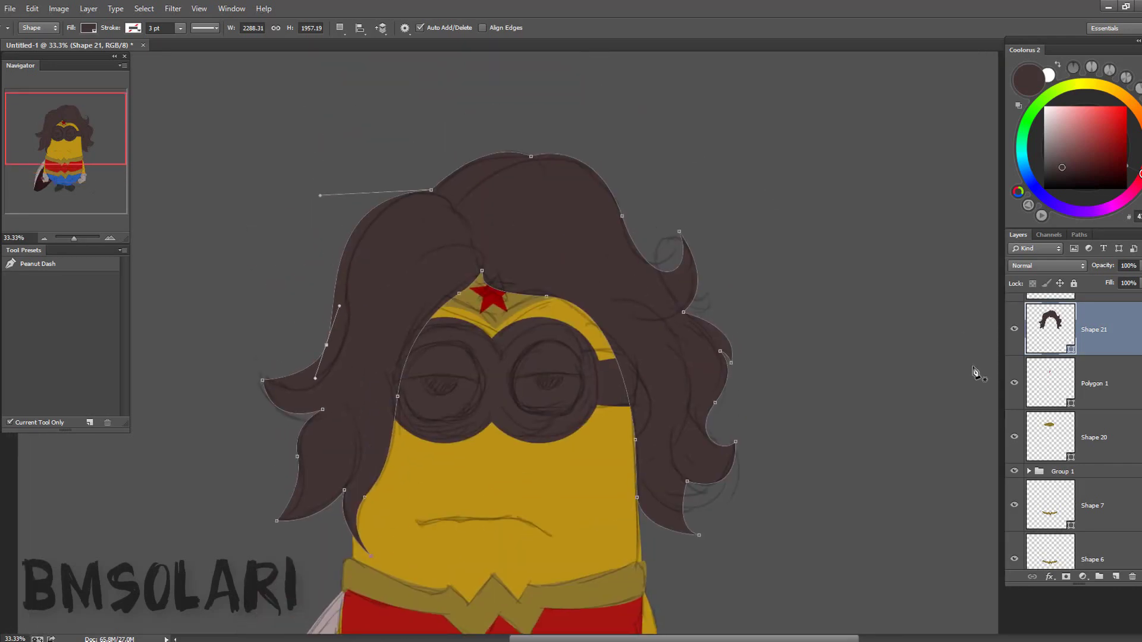
key("ctrl+shift+alt+n")
- Set the new layer to 50% opacity and zoom to see the whole minion
key("5")
key("z")
left_click_drag(518, 428, 597, 369)
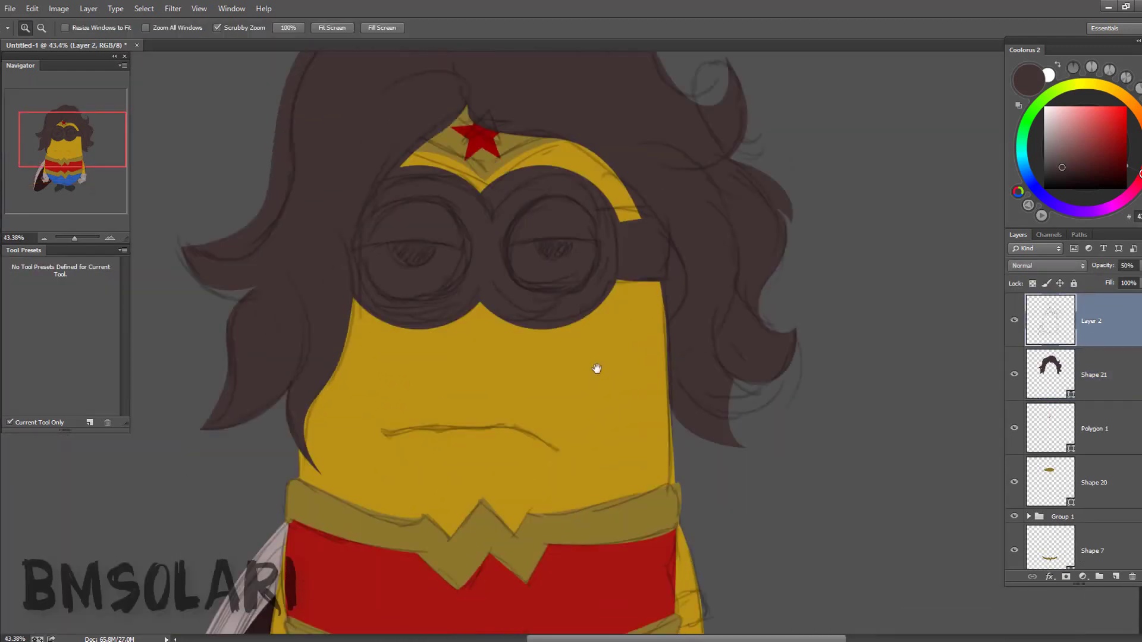
left_click_drag(683, 405, 627, 410)
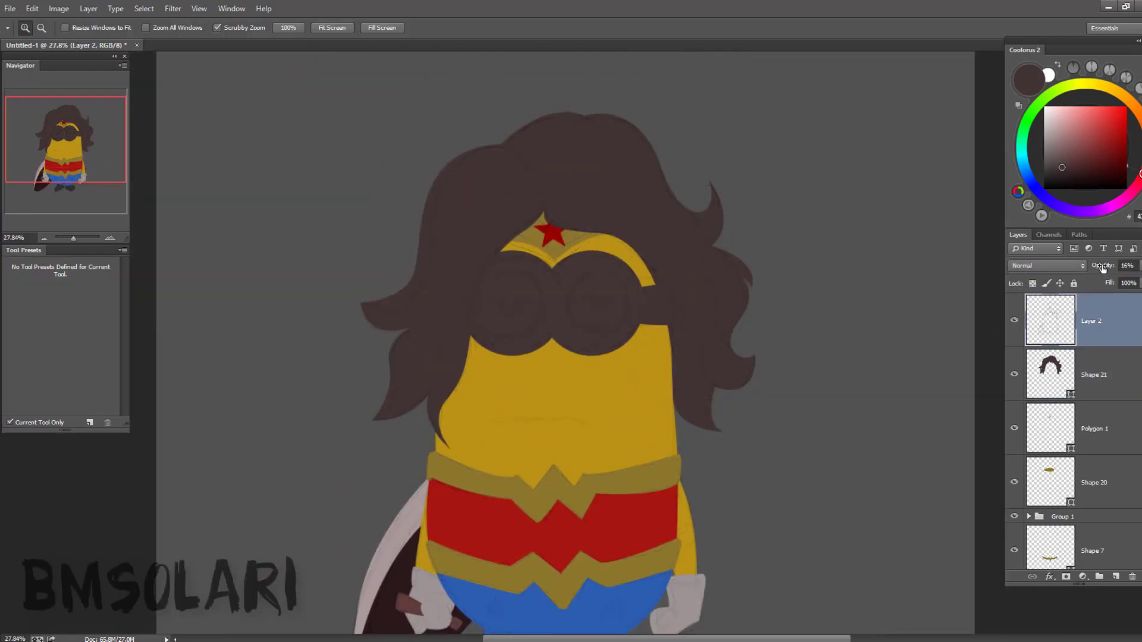
scroll(1094, 416, "down", 5)
- Expand the goggles group and darken the hair fill to near-black
left_click(1029, 330)
left_click(1041, 372)
left_click(1015, 363)
scroll(1070, 416, "up", 5)
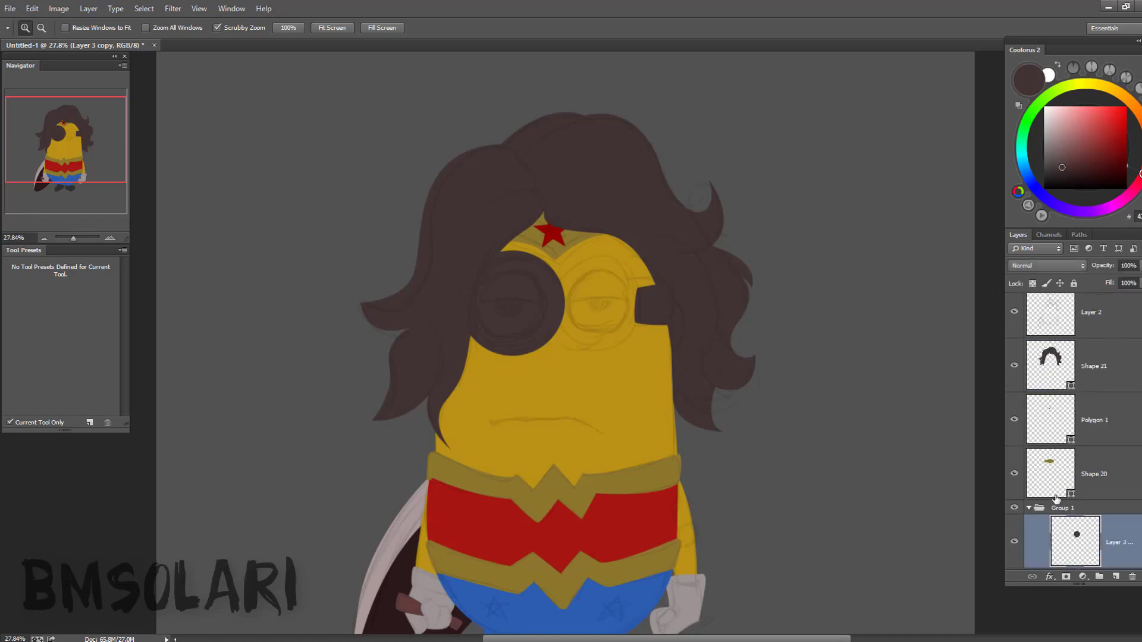
left_click(1014, 538)
double_click(1051, 364)
left_click(833, 274)
key("Return")
- Fill both goggle lens layers with dark blue
scroll(1081, 421, "down", 3)
left_click(1081, 421)
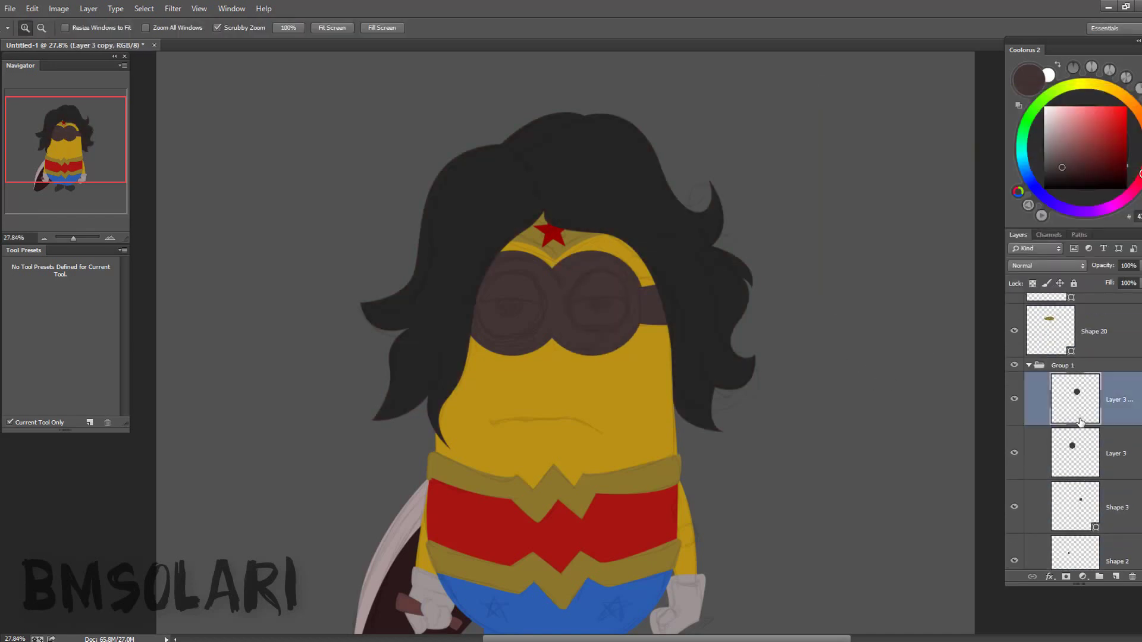
left_click(1027, 174)
key("alt+BackSpace")
left_click(1076, 452)
key("slash")
key("alt+BackSpace")
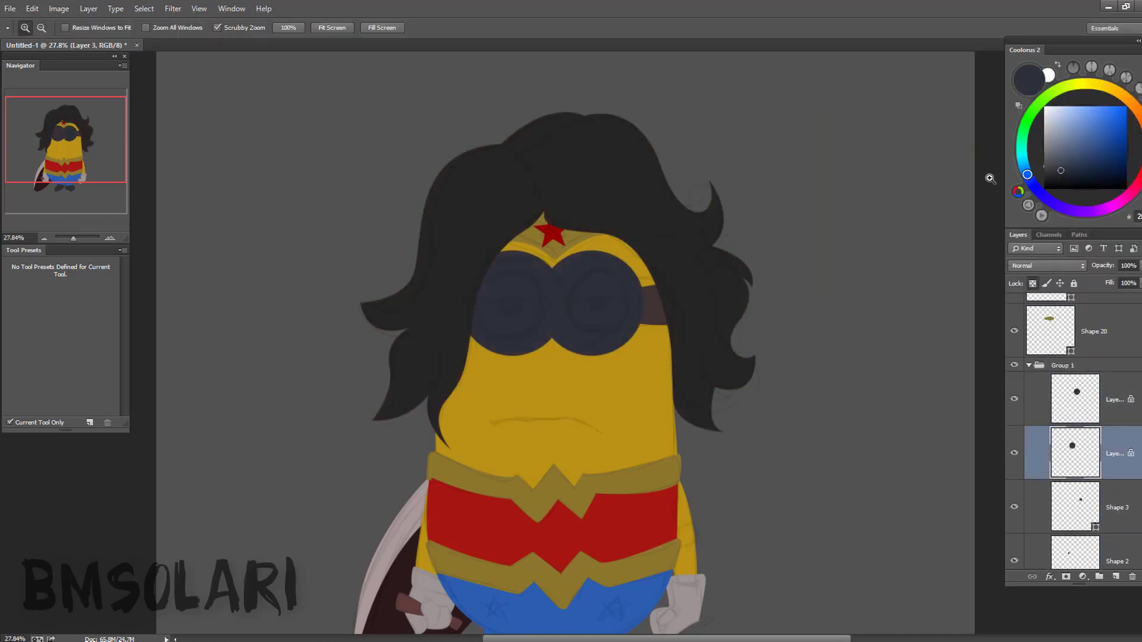
- Select a circle inside the right lens and add an empty layer above the lens
left_click_drag(589, 290, 605, 262)
key("m")
left_click_drag(470, 194, 739, 463)
key("ctrl+shift+alt+n")
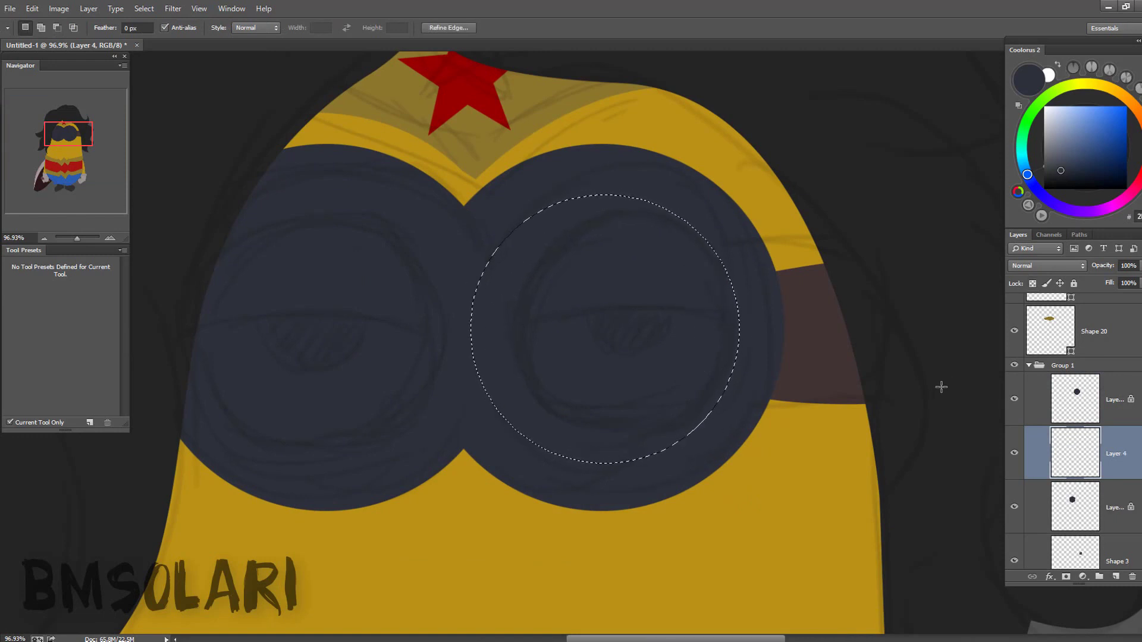
key("ctrl+bracketright")
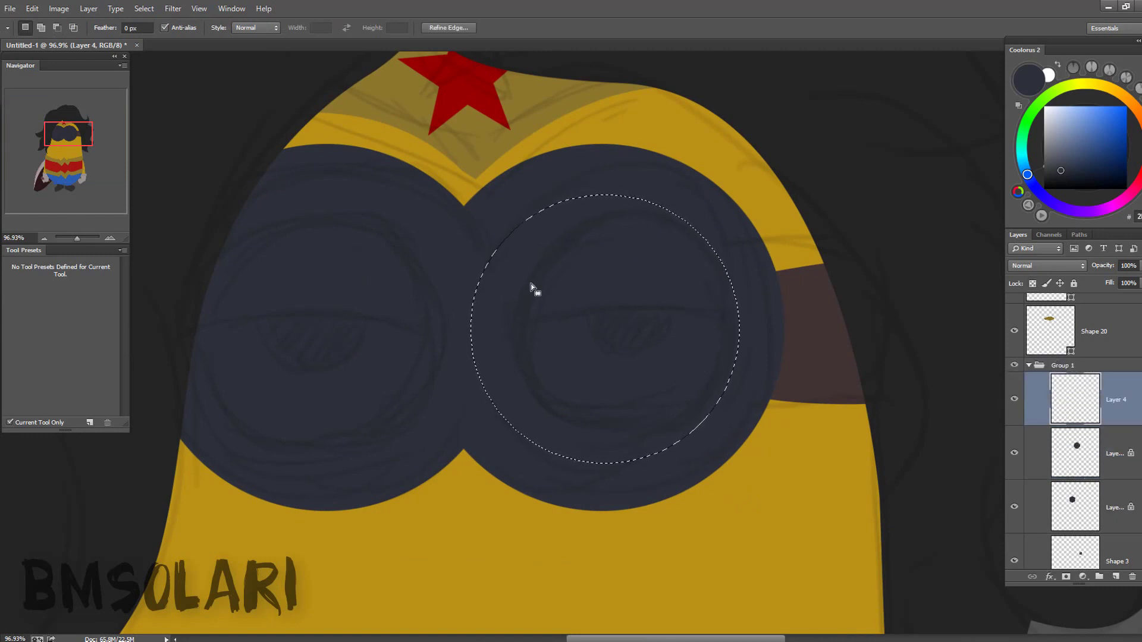
key("alt+bracketleft")
key("alt+bracketleft")
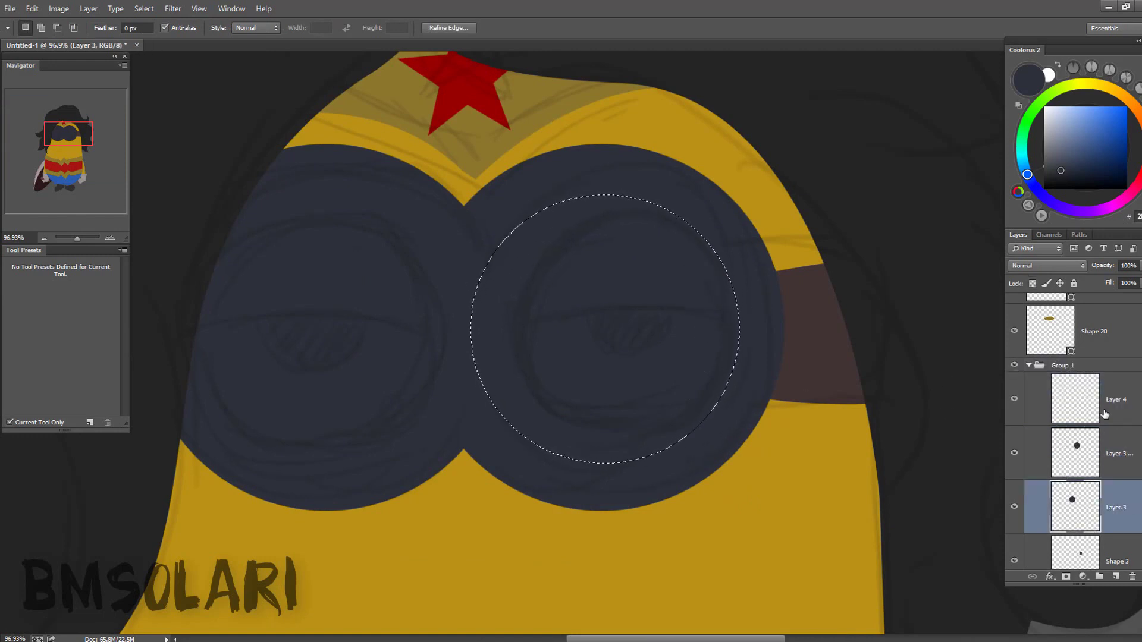
key("ctrl+u")
key("Escape")
key("ctrl+d")
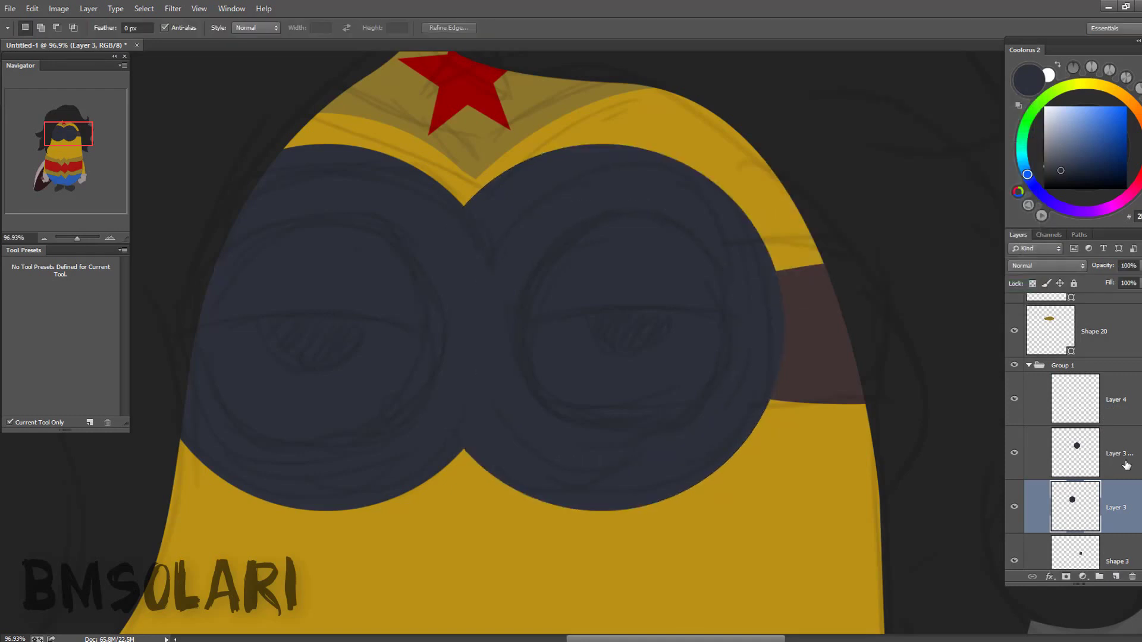
- Merge the lens layers and darken both lens centres with Hue/Saturation
left_click(1126, 464, "shift")
key("ctrl+e")
key("ctrl+shift+d")
left_click_drag(699, 218, 702, 280)
key("ctrl+u")
left_click_drag(878, 244, 852, 244)
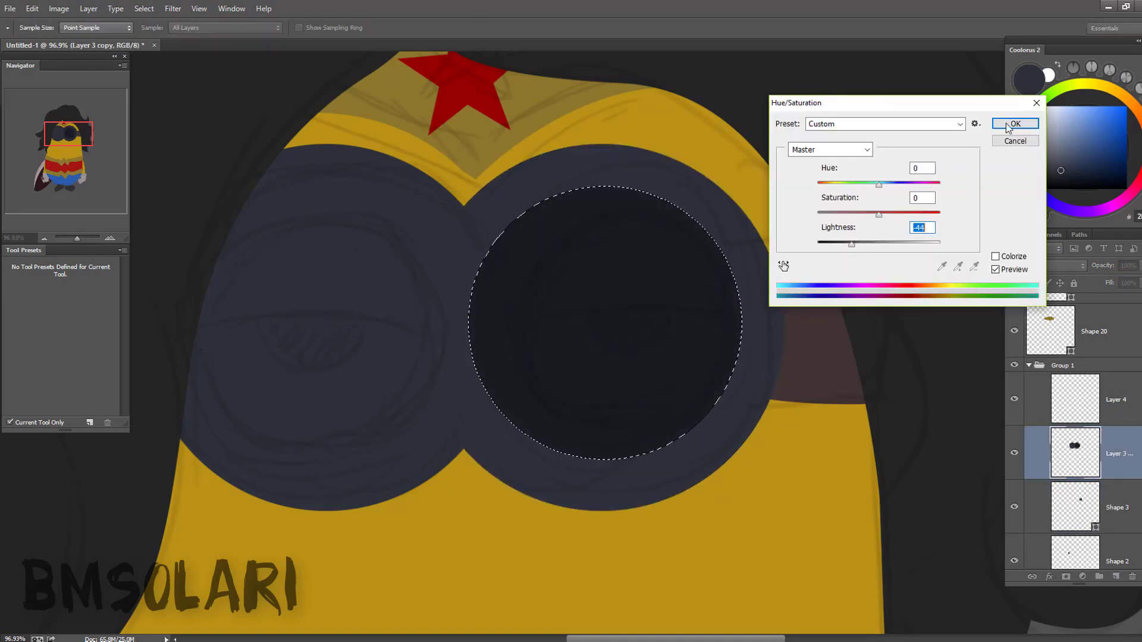
left_click(1015, 124)
left_click_drag(708, 386, 454, 426)
key("ctrl+u")
left_click_drag(879, 244, 851, 244)
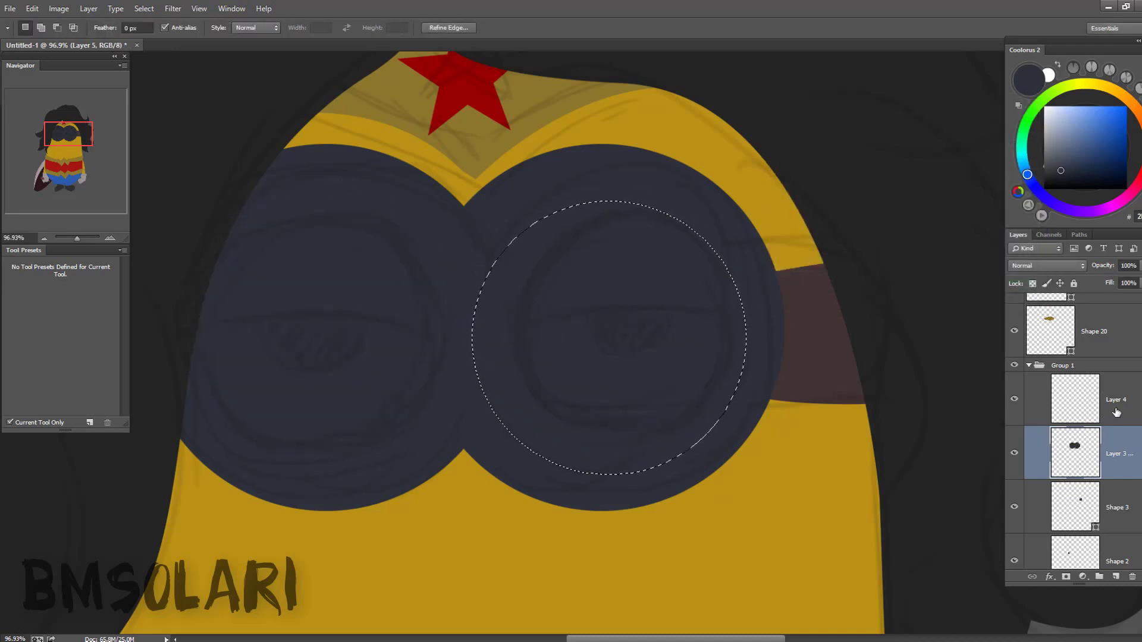
- Fill a dark lens circle, duplicate and nudge it, then merge the two copies
left_click(1117, 412)
mouse_move(624, 318)
left_mouse_down()
mouse_move(643, 298)
mouse_move(314, 301)
left_mouse_up()
left_click(1056, 180)
key("alt+BackSpace")
key("ctrl+d")
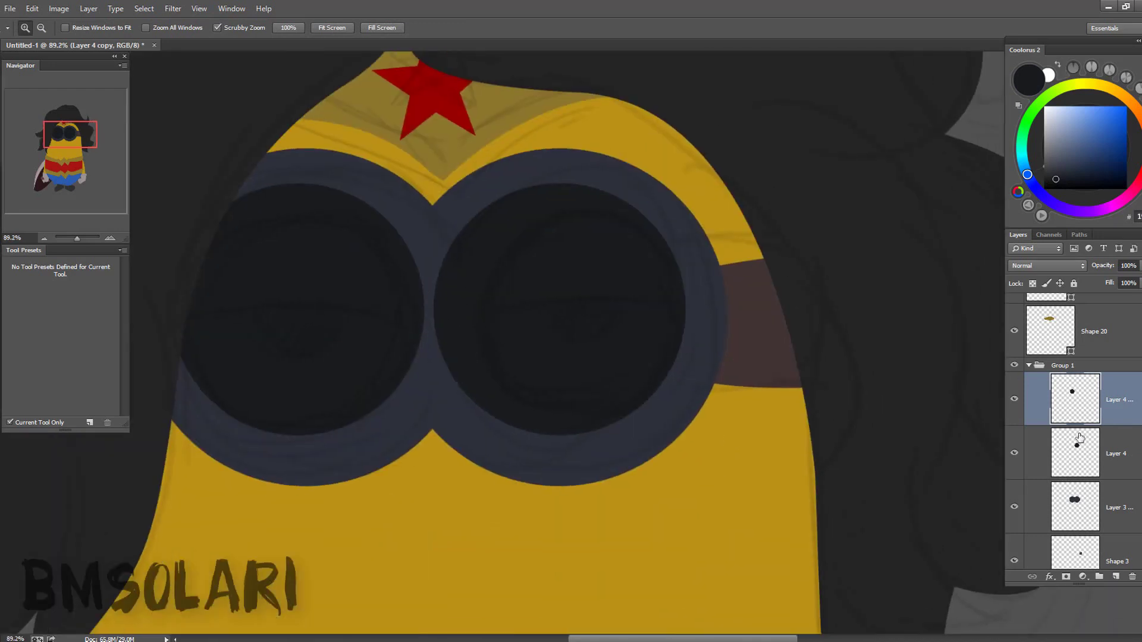
left_click(1080, 438)
key("v")
left_click_drag(546, 362, 554, 361)
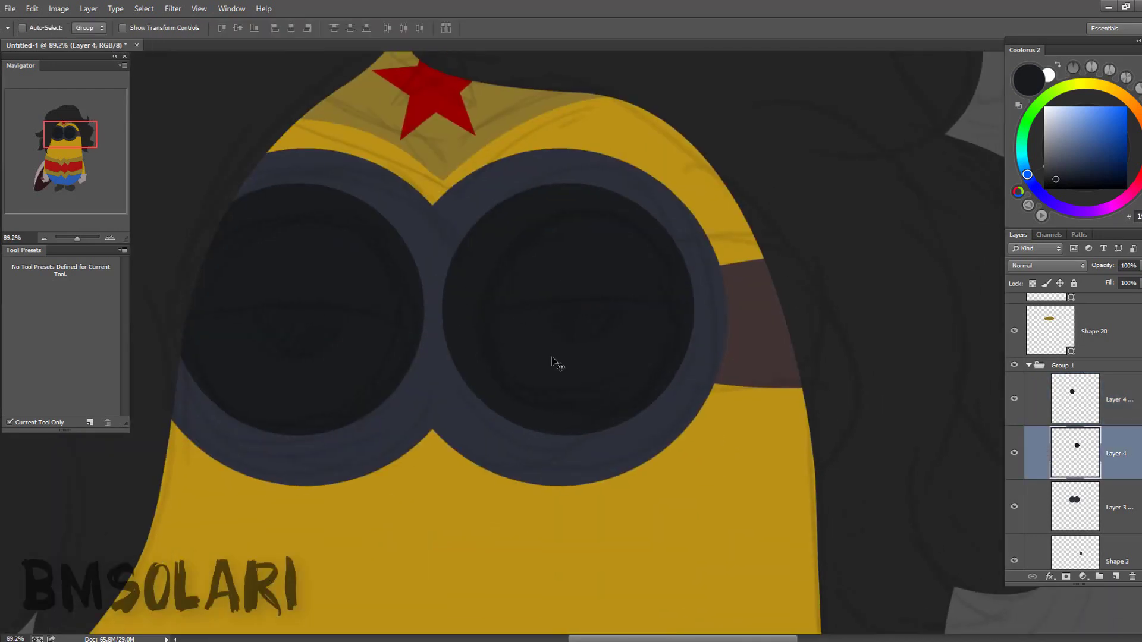
left_click(1118, 401, "ctrl")
key("ctrl+e")
- Delete circular areas from both lens fills, leaving thin black inner rims
key("m")
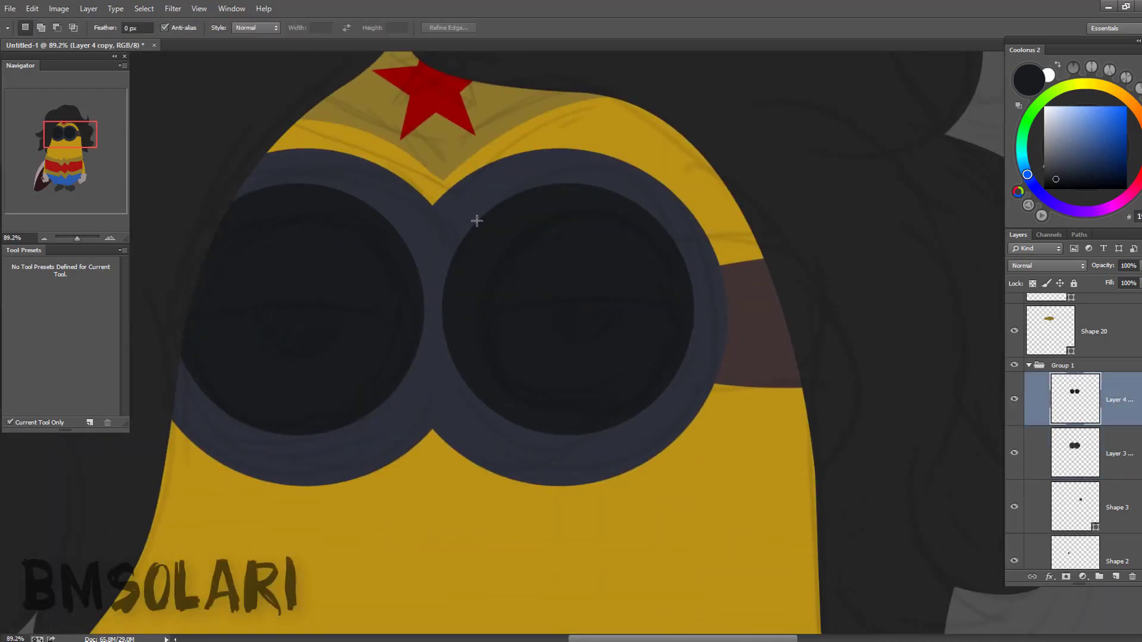
left_click_drag(461, 197, 675, 411)
left_click_drag(621, 271, 624, 275)
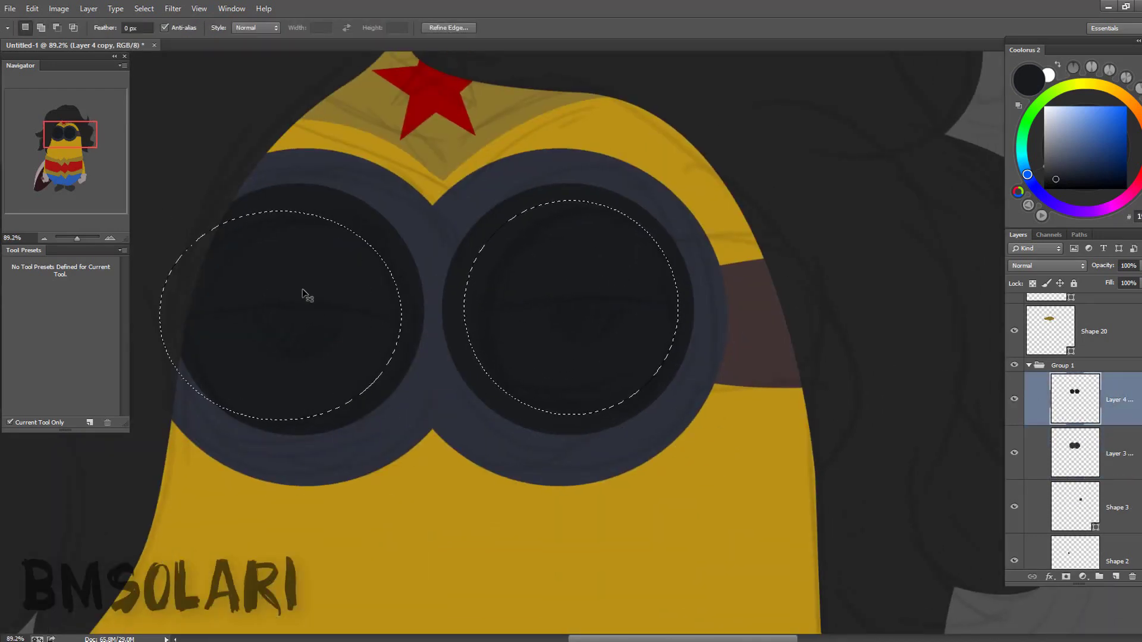
key("Delete")
left_click(1049, 429)
left_click_drag(419, 448, 386, 267)
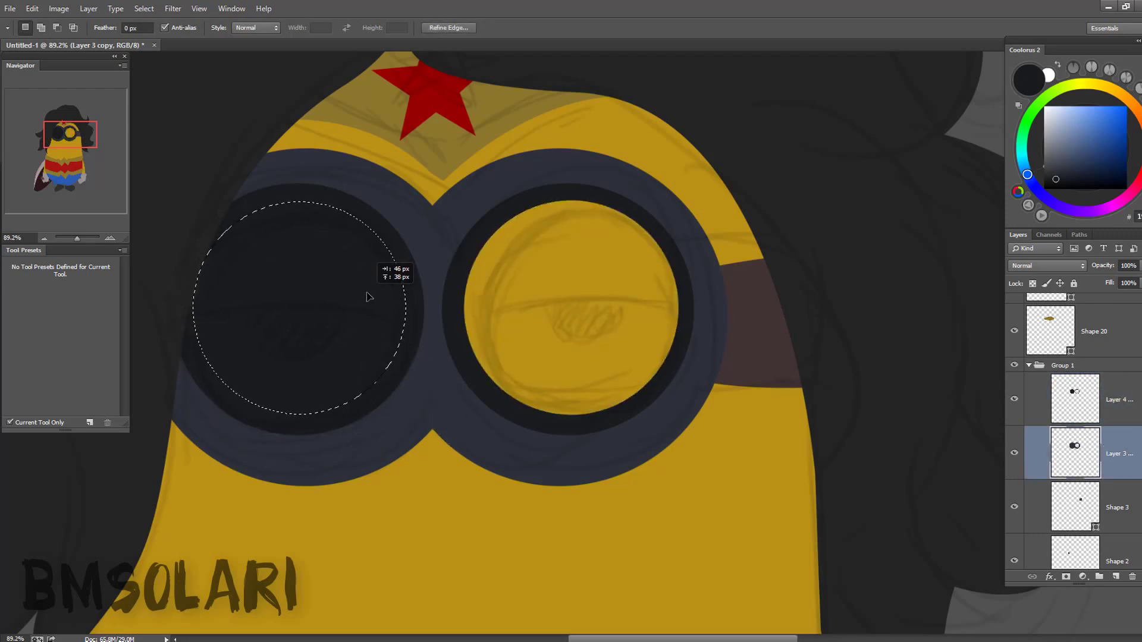
key("Delete")
key("alt+bracketright")
- Zoom in on the goggles and add a new empty layer for lens shading
key("z")
key("ctrl+minus")
key("ctrl+minus")
key("ctrl+minus")
left_click_drag(537, 369, 684, 334)
key("v")
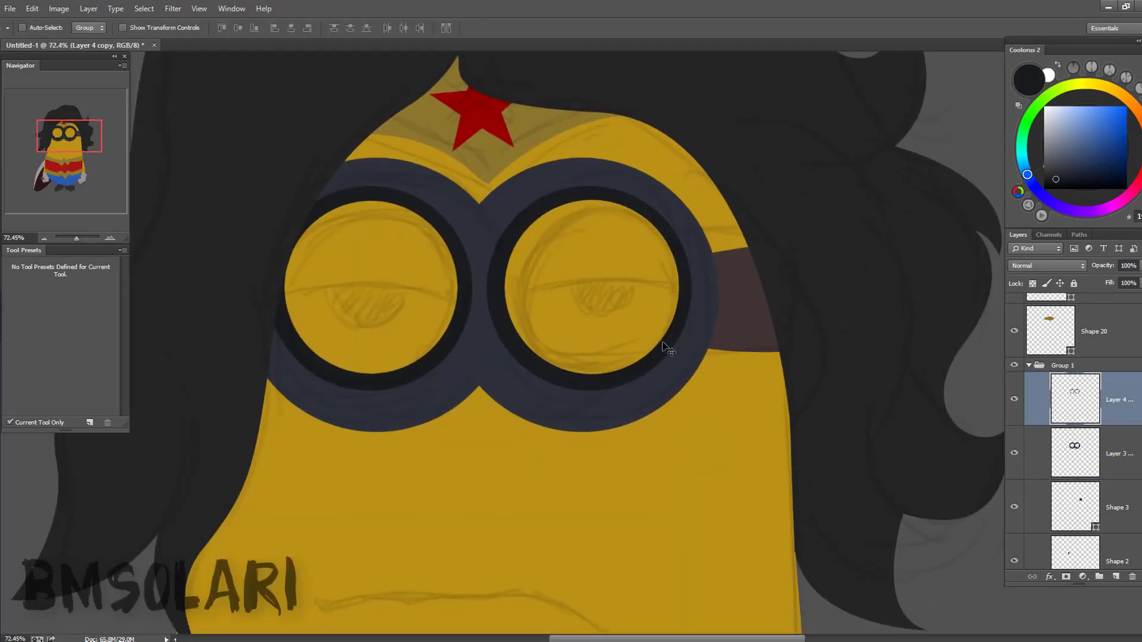
key("ctrl+shift+alt+n")
scroll(634, 250, "up", 2)
- Paint a soft white sheen at 70% brush opacity inside an elliptical selection of the right lens
scroll(630, 283, "up", 1)
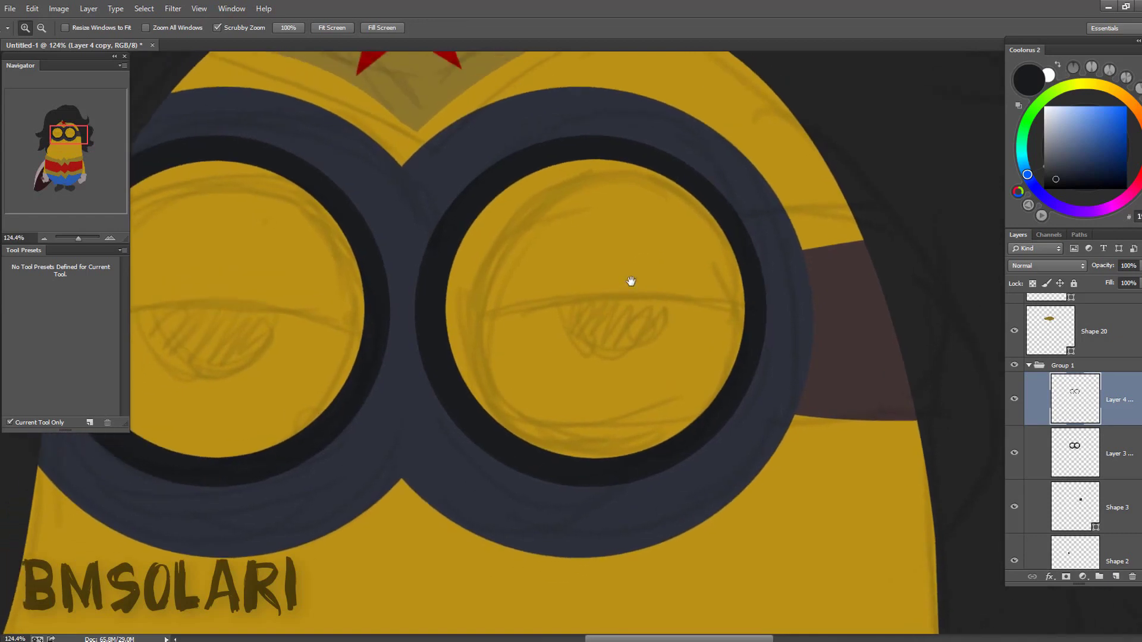
key("m")
left_click_drag(442, 165, 739, 461)
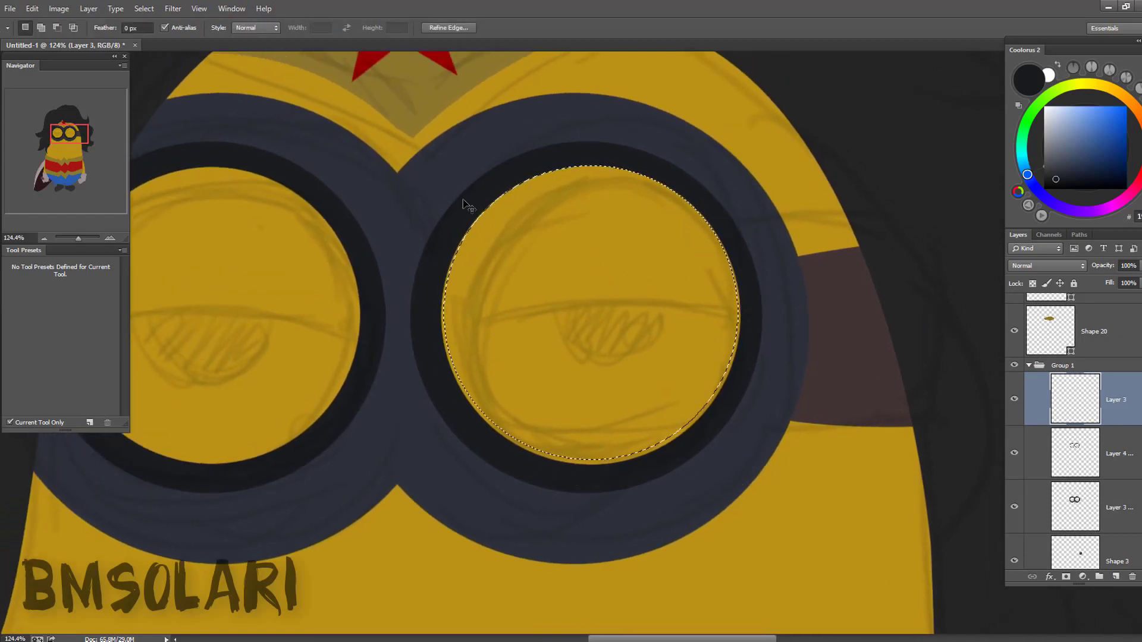
left_click_drag(649, 283, 669, 272)
key("b")
key("x")
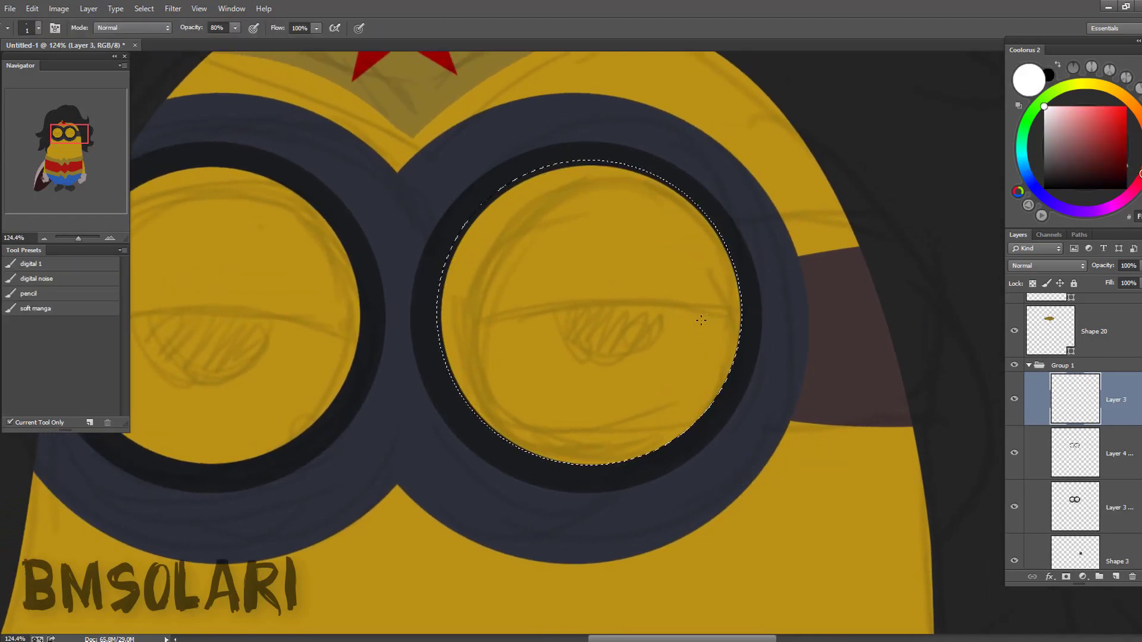
key("7")
key("bracketleft")
key("bracketleft")
mouse_move(586, 363)
left_mouse_down()
mouse_move(459, 454)
mouse_move(773, 224)
left_mouse_up()
key("ctrl+d")
- Copy the right lens shading onto the left lens and zoom out to review the minion
left_click_drag(498, 363, 550, 362)
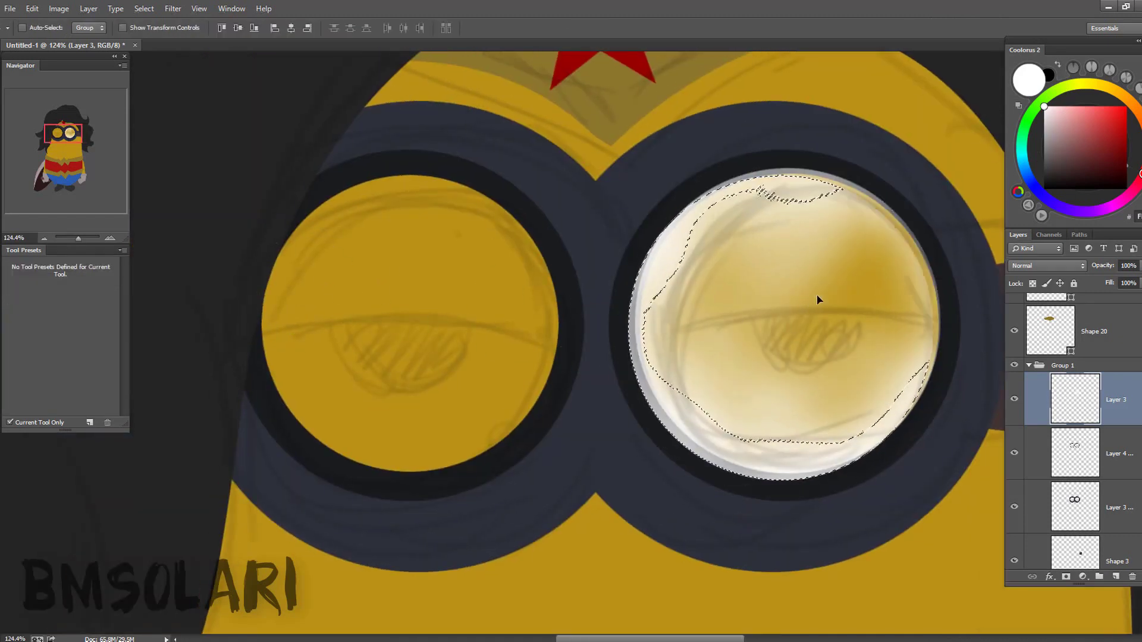
left_click_drag(824, 307, 456, 313)
key("ctrl+d")
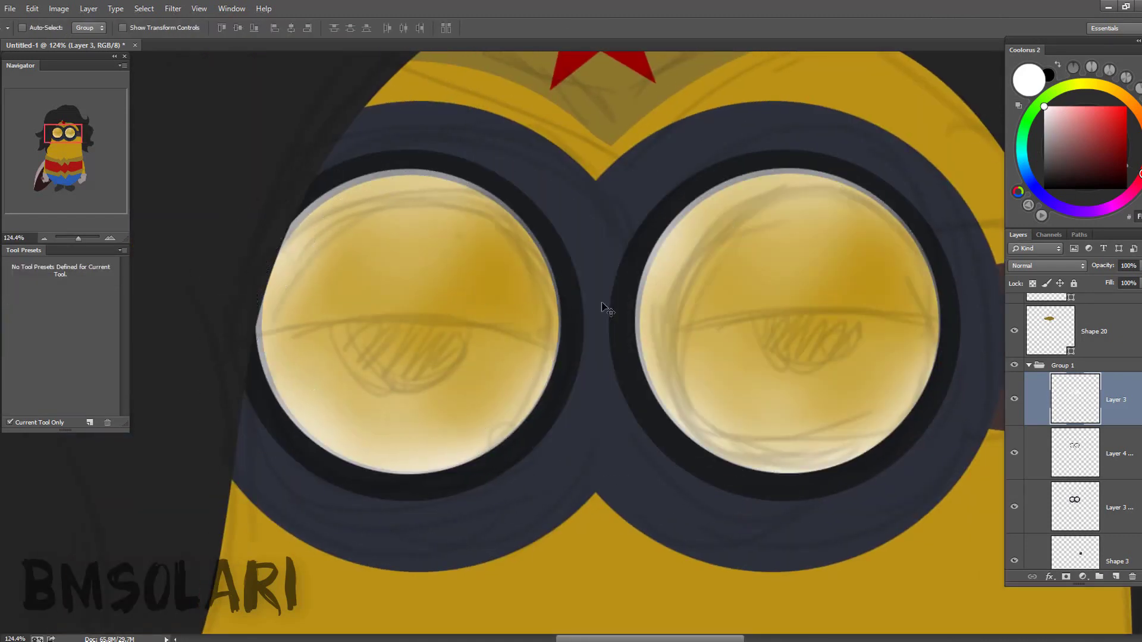
key("z")
left_click(607, 308, "alt")
mouse_move(721, 210)
left_mouse_down()
mouse_move(693, 254)
mouse_move(601, 305)
mouse_move(670, 309)
mouse_move(632, 332)
left_mouse_up()
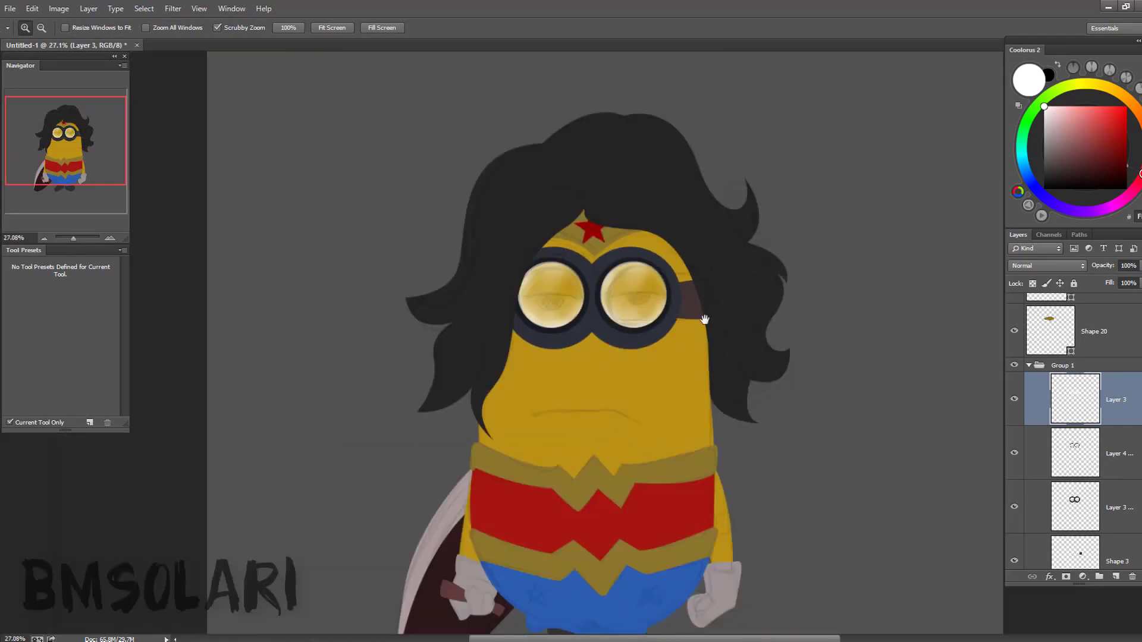
key("ctrl+alt+shift+n")
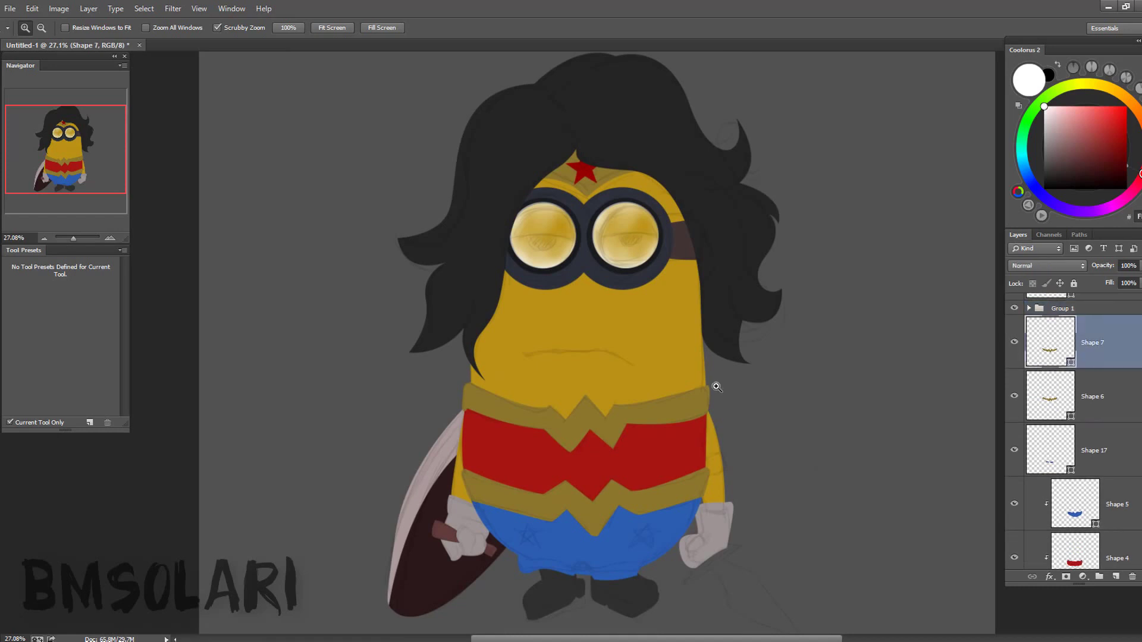
left_click_drag(595, 432, 525, 400)
- Draw a zigzag trim on the upper belt band, fill it dark brown, and clip it to the belt
scroll(665, 397, "down", 1)
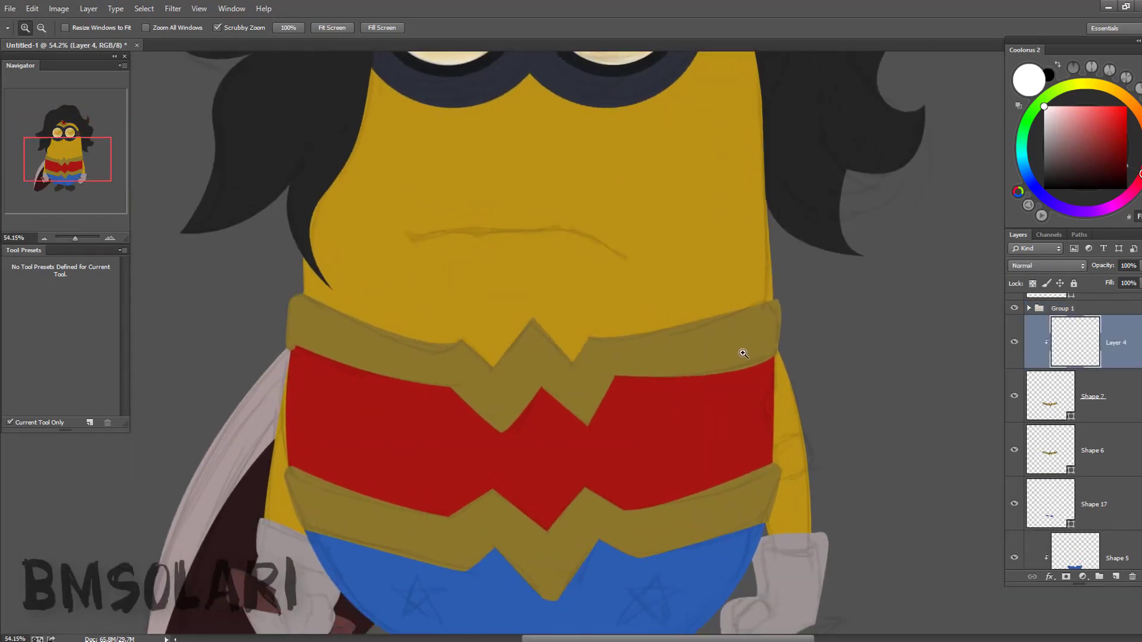
key("p")
left_click(786, 320)
left_click_drag(613, 361, 600, 361)
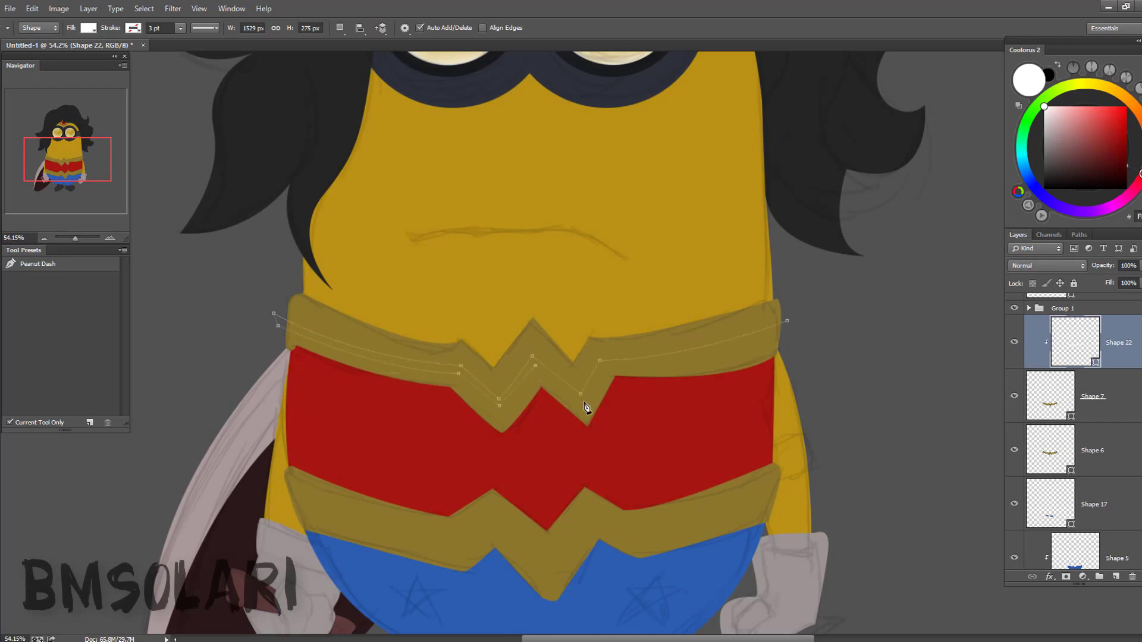
key("b")
left_click(1105, 163)
left_click(1118, 101)
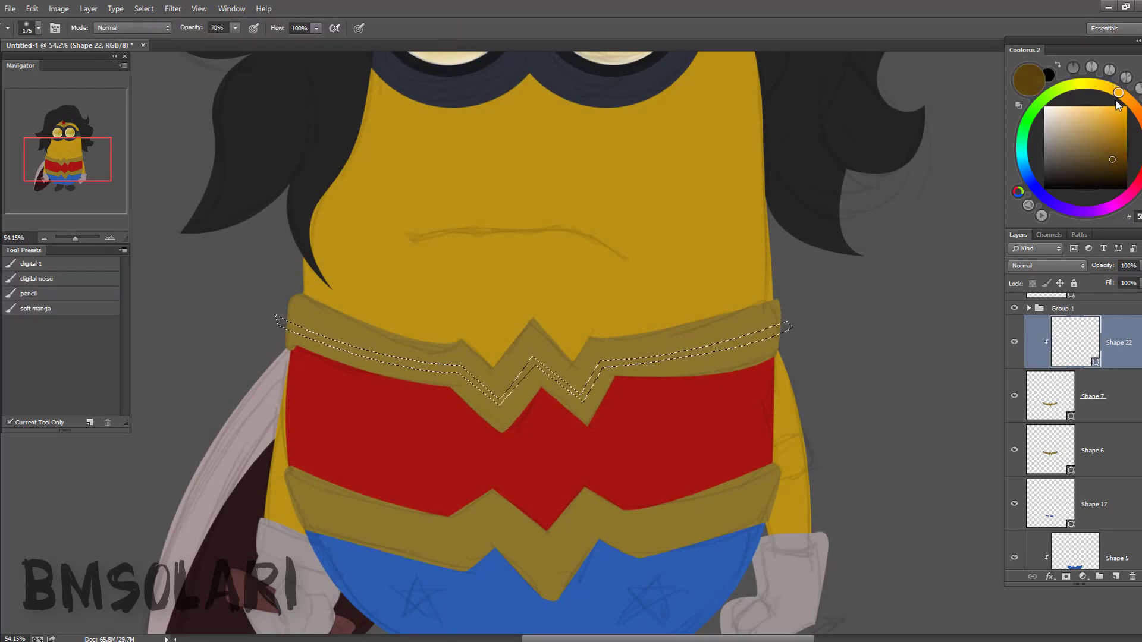
double_click(1094, 362)
left_click(1108, 116)
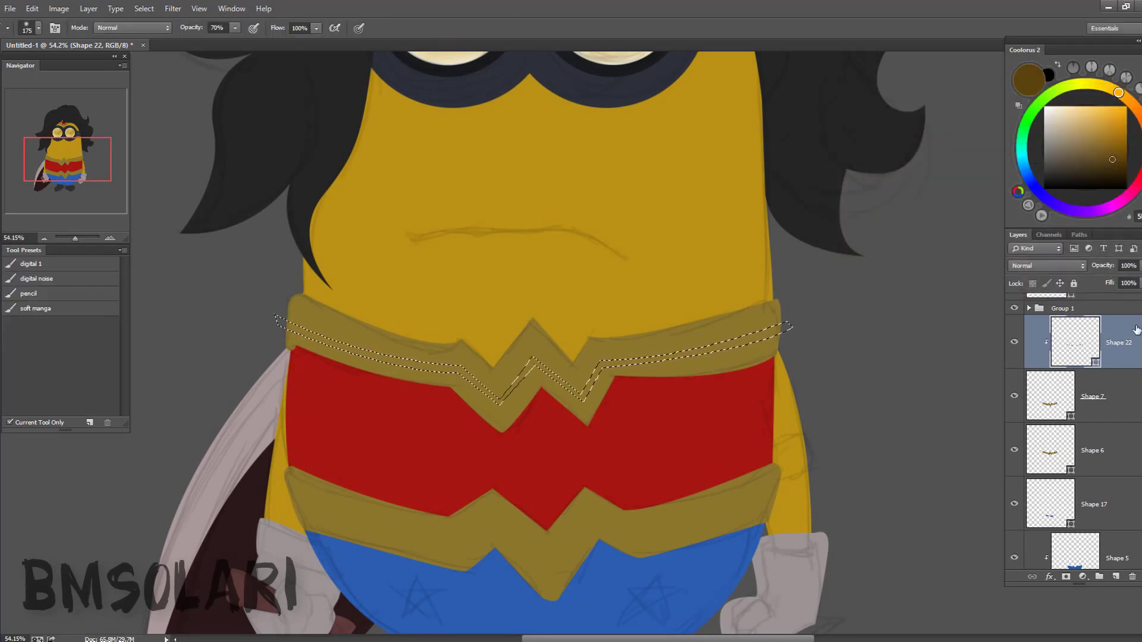
key("v")
left_click_drag(655, 354, 683, 485)
key("ctrl+z")
key("ctrl+bracketleft")
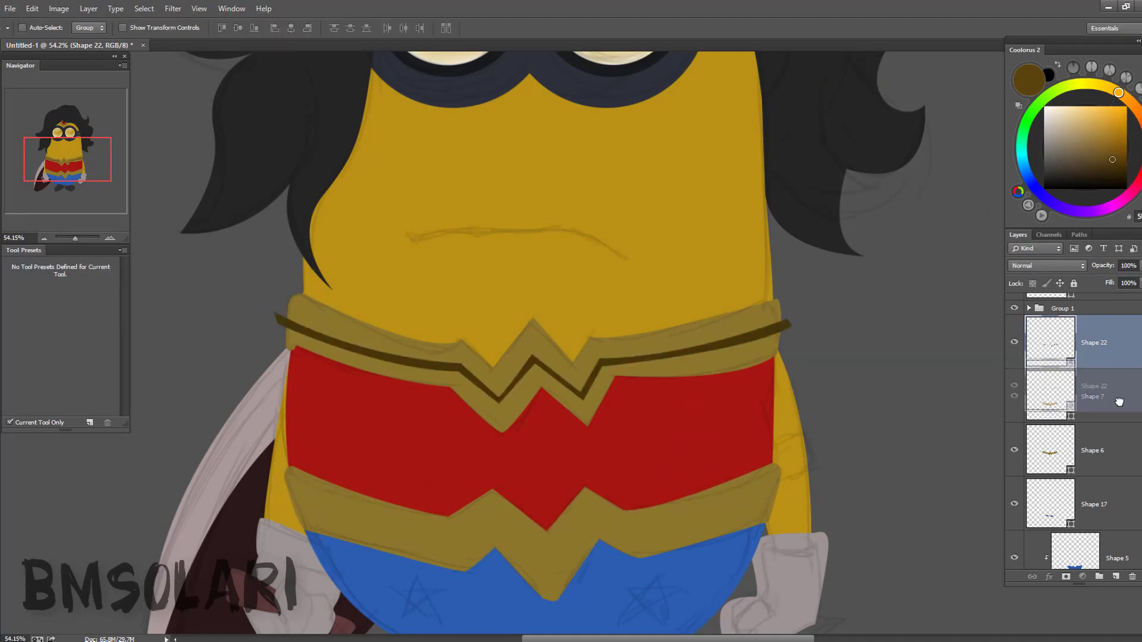
- Draw a closed zigzag trim shape along the lower belt band with the Pen tool
key("z")
mouse_move(673, 385)
left_mouse_down()
mouse_move(650, 378)
mouse_move(638, 332)
left_mouse_up()
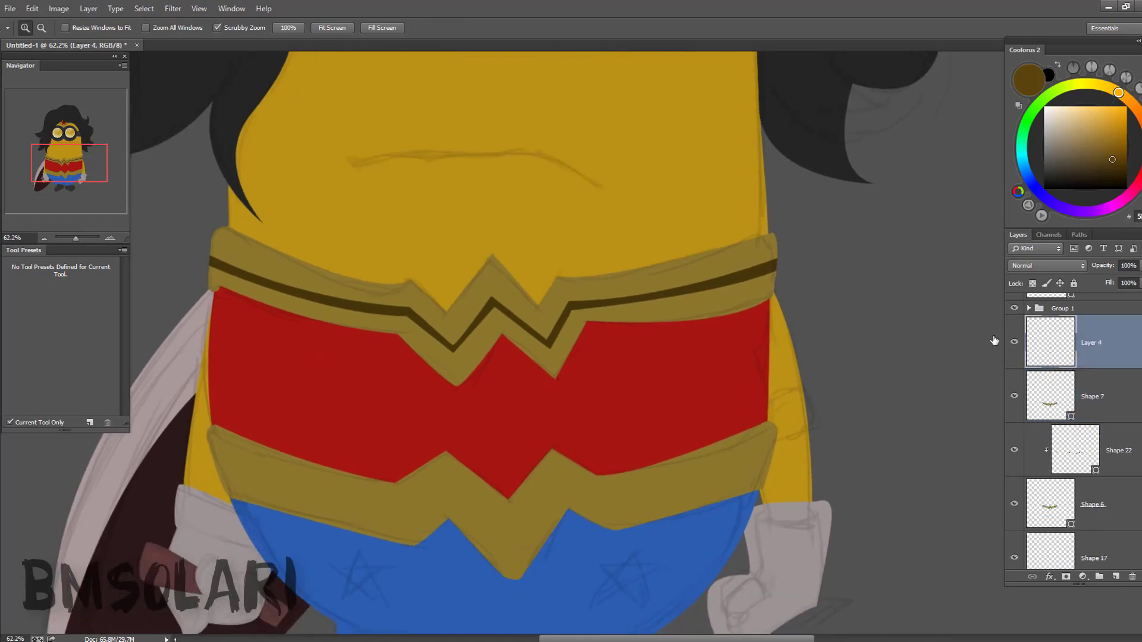
key("p")
left_click(775, 452)
left_click(617, 503)
left_click(512, 545)
left_click(407, 515)
left_click(209, 463)
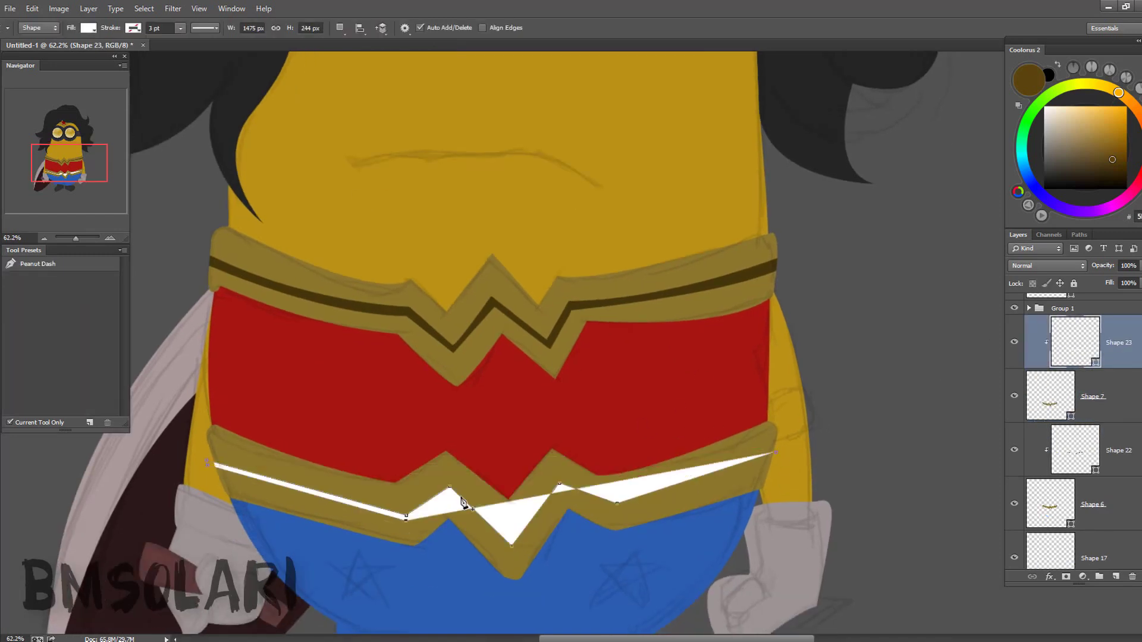
left_click(449, 492)
left_click(560, 487)
left_click(617, 505)
left_click(775, 455)
- Fill the lower belt trim with dark brown #3d2b0b
double_click(1087, 363)
type("3d2b0b")
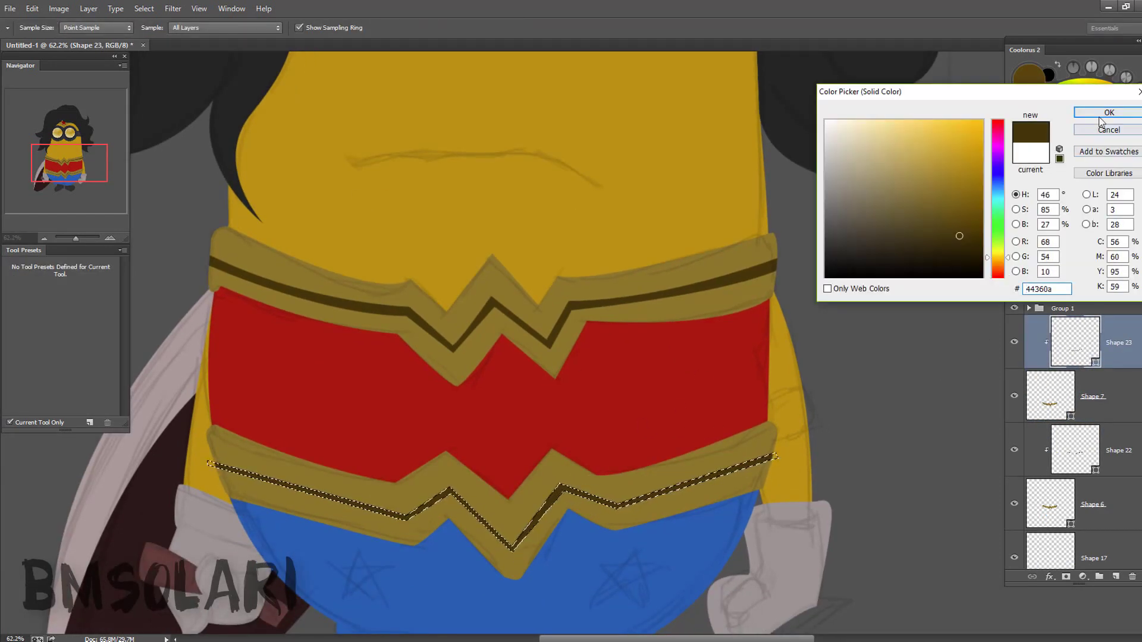
key("Return")
key("ctrl+minus")
- Select the shield layer and rotate the shield slightly with Free Transform (Ctrl+T)
scroll(715, 446, "down", 2)
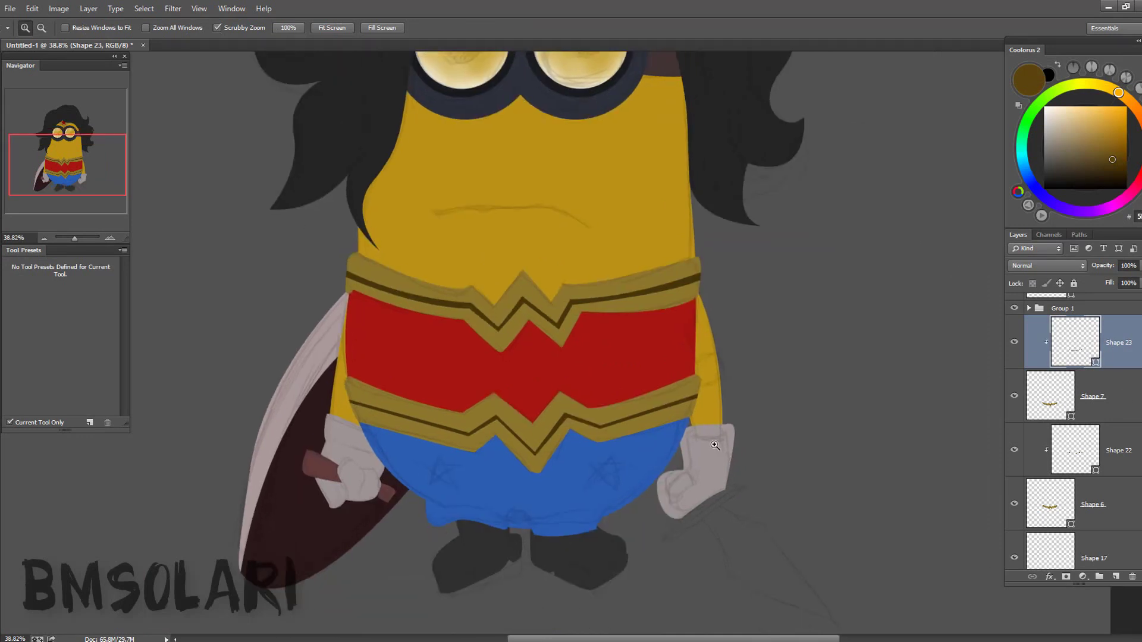
scroll(750, 435, "down", 2)
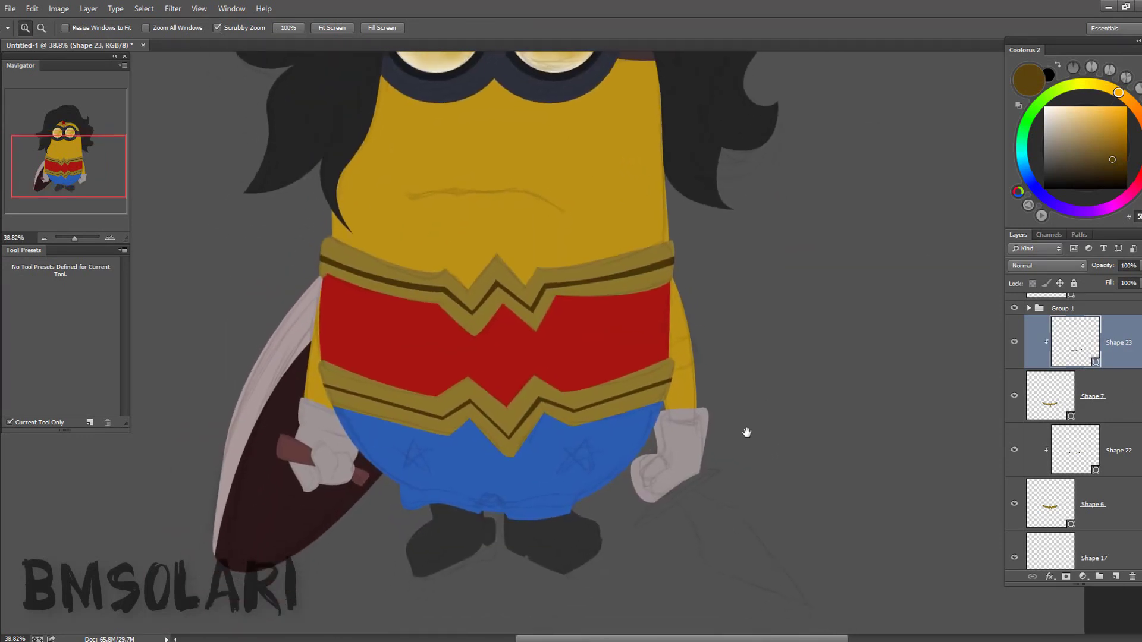
key("v")
left_click(336, 499, "ctrl")
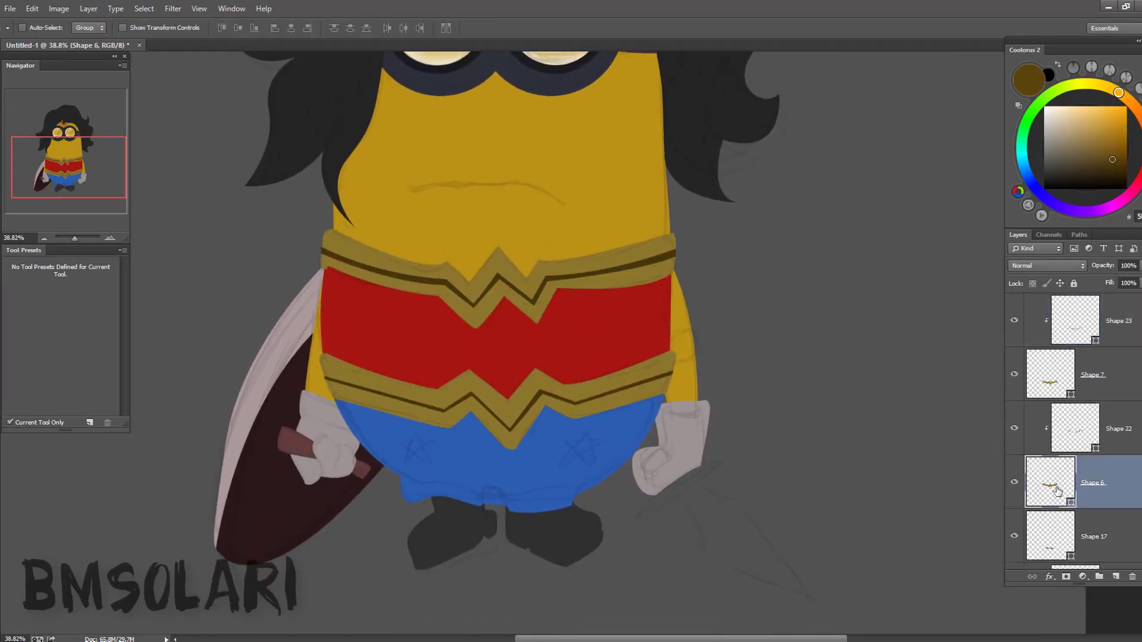
left_click(256, 480, "ctrl")
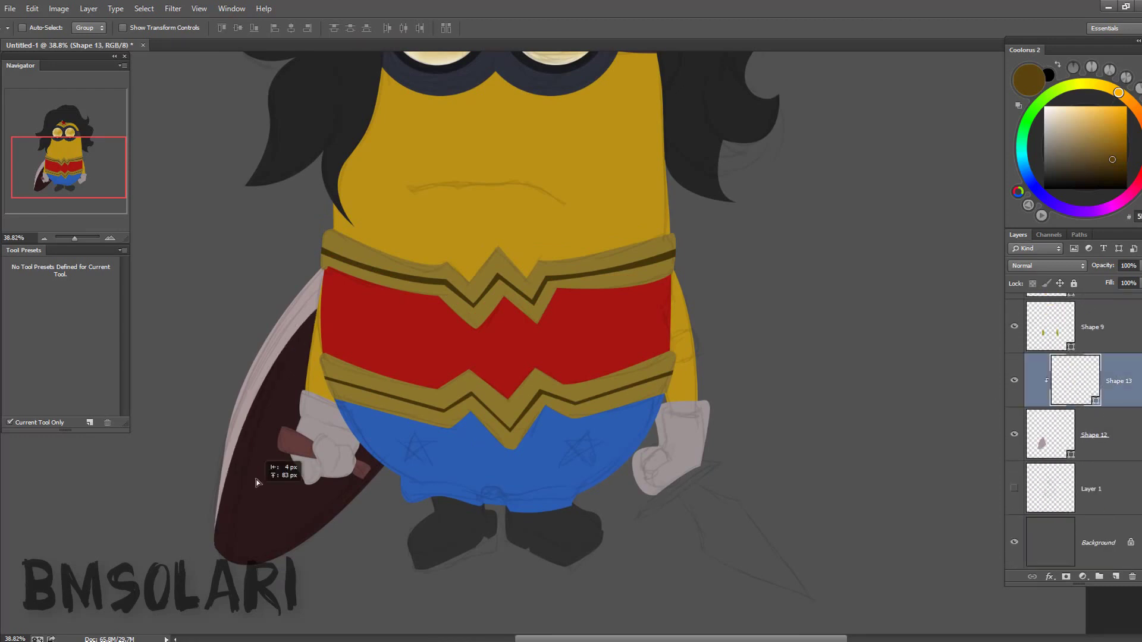
key("ctrl+t")
key("Return")
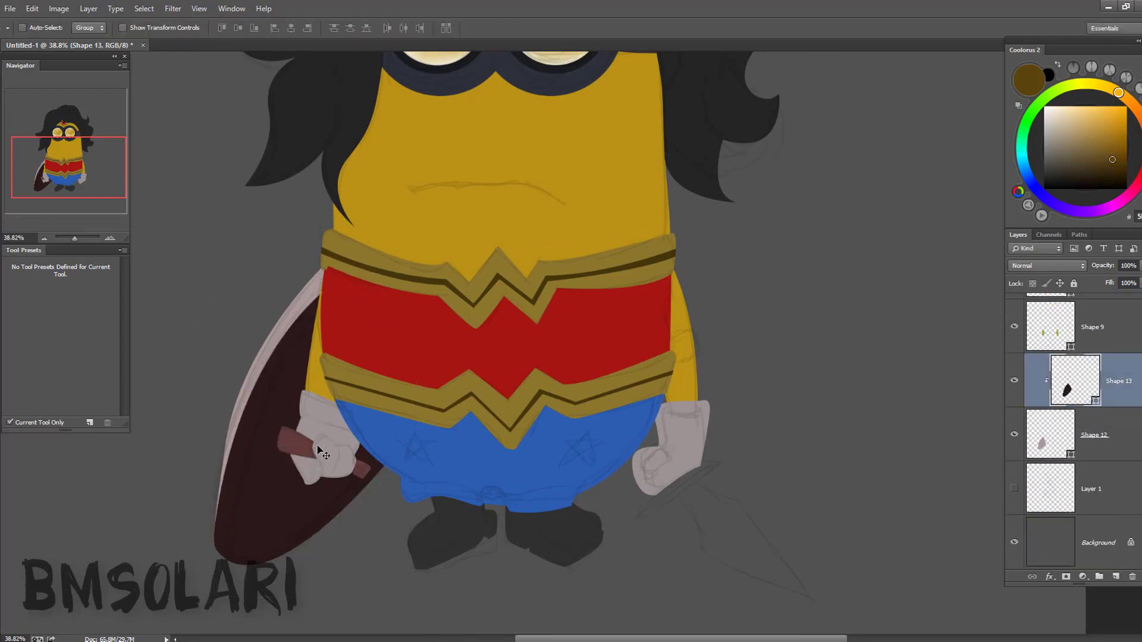
key("ctrl+t")
left_click_drag(318, 476, 256, 473)
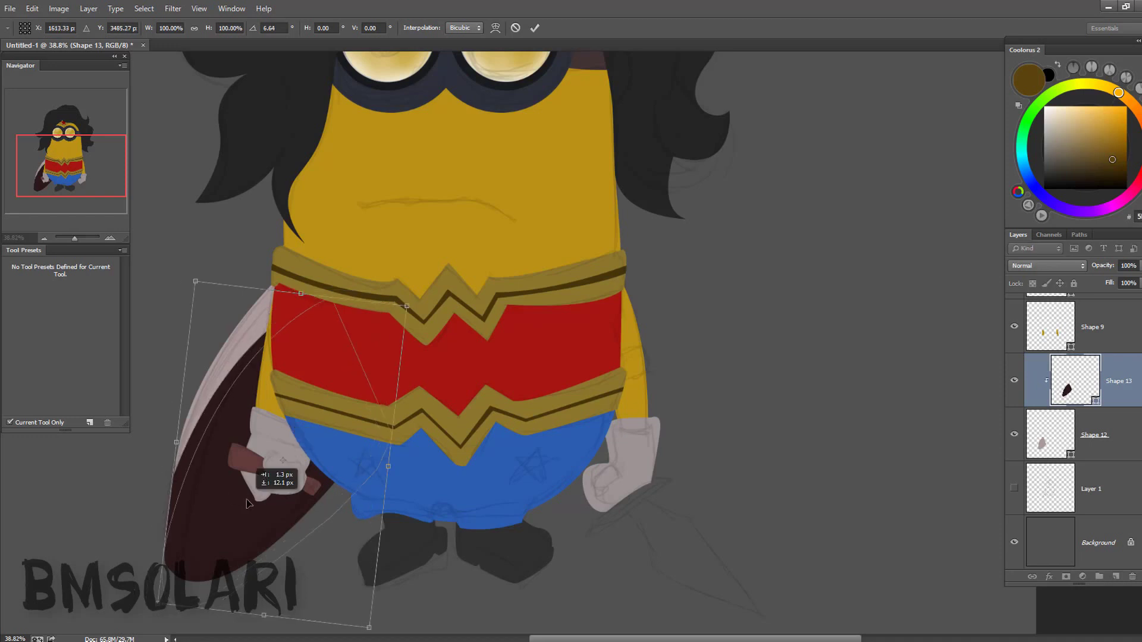
key("Return")
key("z")
mouse_move(565, 333)
left_mouse_down()
mouse_move(505, 334)
mouse_move(520, 333)
left_mouse_up()
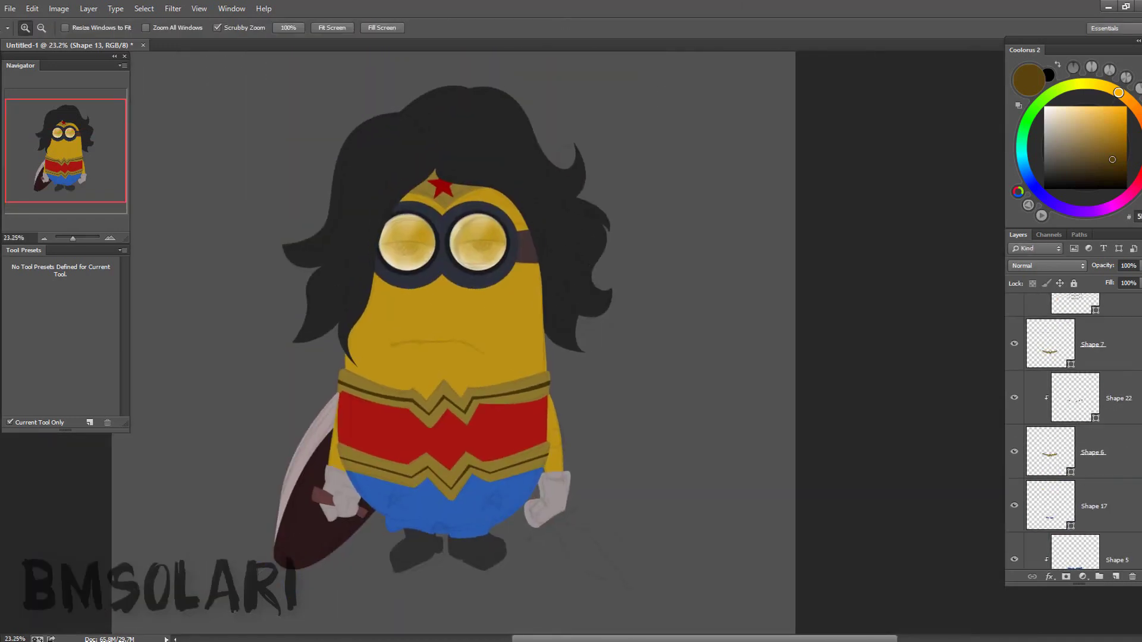
scroll(1071, 416, "up", 5)
- On a new layer clipped to the body, brush orange-brown shading along the body edges and forehead
left_click(1052, 405)
scroll(1052, 393, "up", 1)
key("ctrl+shift+alt+n")
key("ctrl+alt+g")
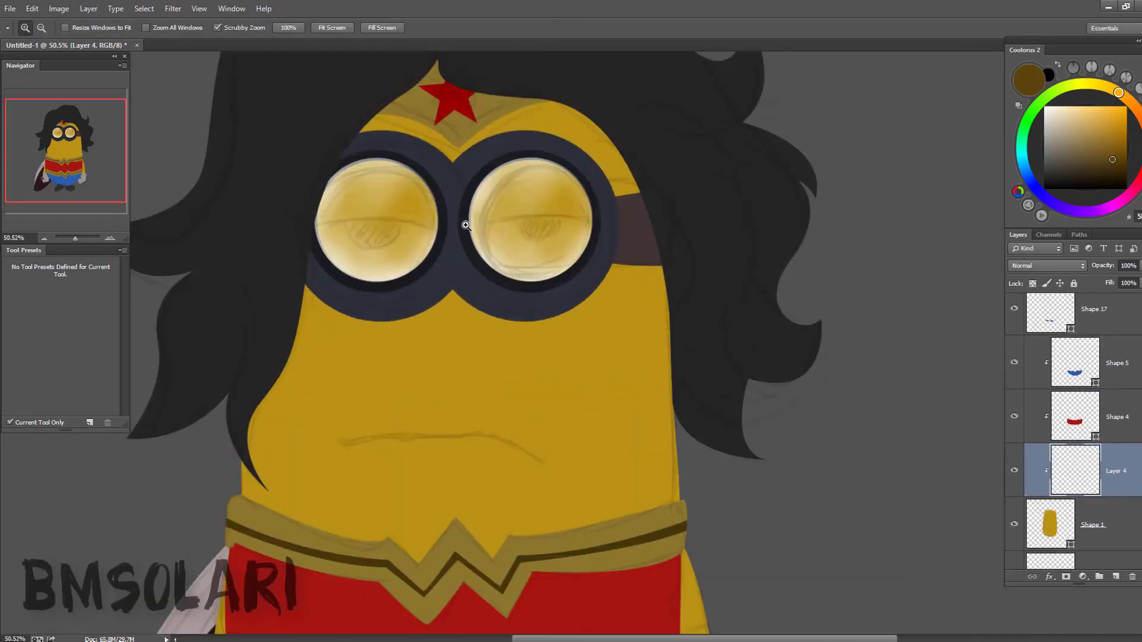
key("b")
scroll(469, 328, "up", 5)
left_click(1122, 144)
left_click_drag(646, 273, 661, 482)
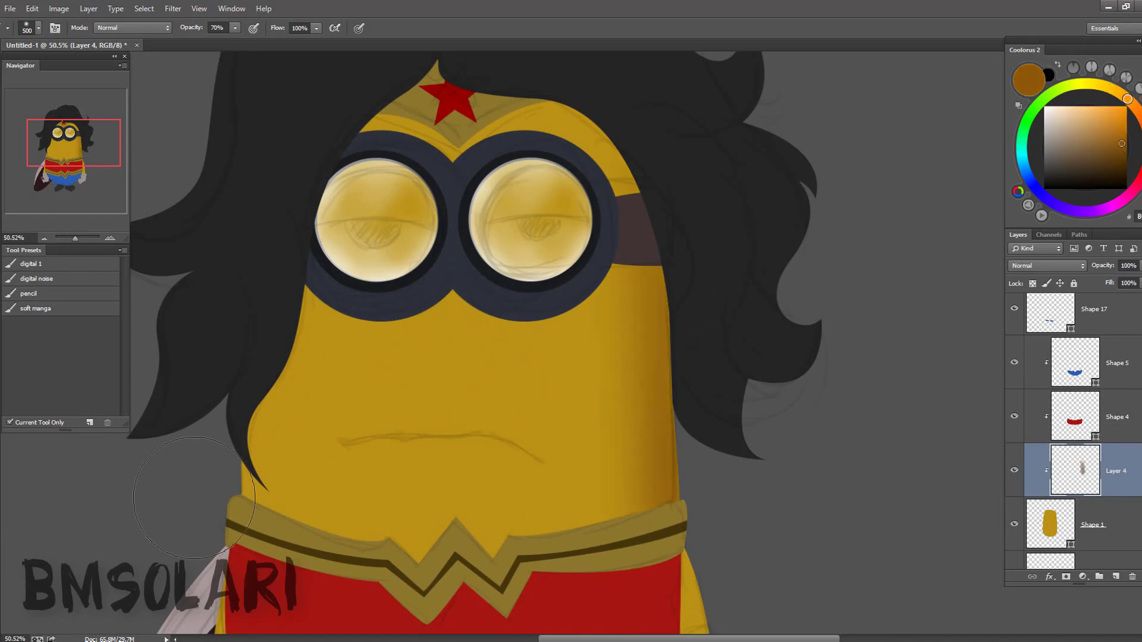
left_click_drag(265, 405, 256, 494)
left_click_drag(482, 62, 467, 127)
left_click_drag(357, 153, 417, 161)
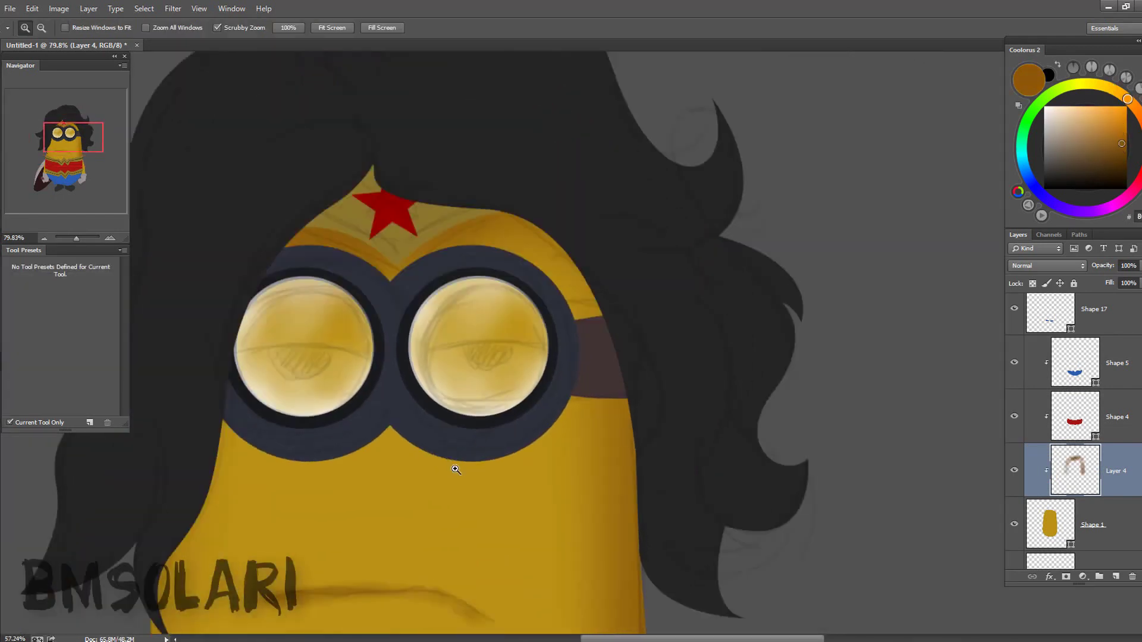
- Desaturate the shading strokes and add more shading beneath the goggles
key("ctrl+u")
left_click_drag(879, 212, 832, 214)
key("Return")
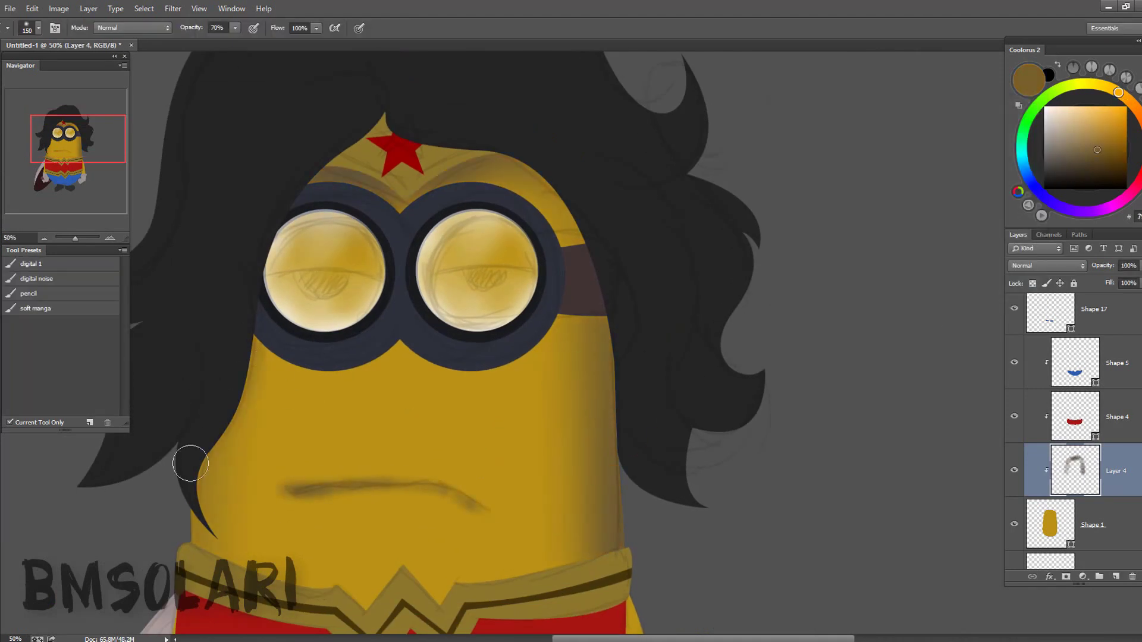
left_click_drag(265, 357, 572, 333)
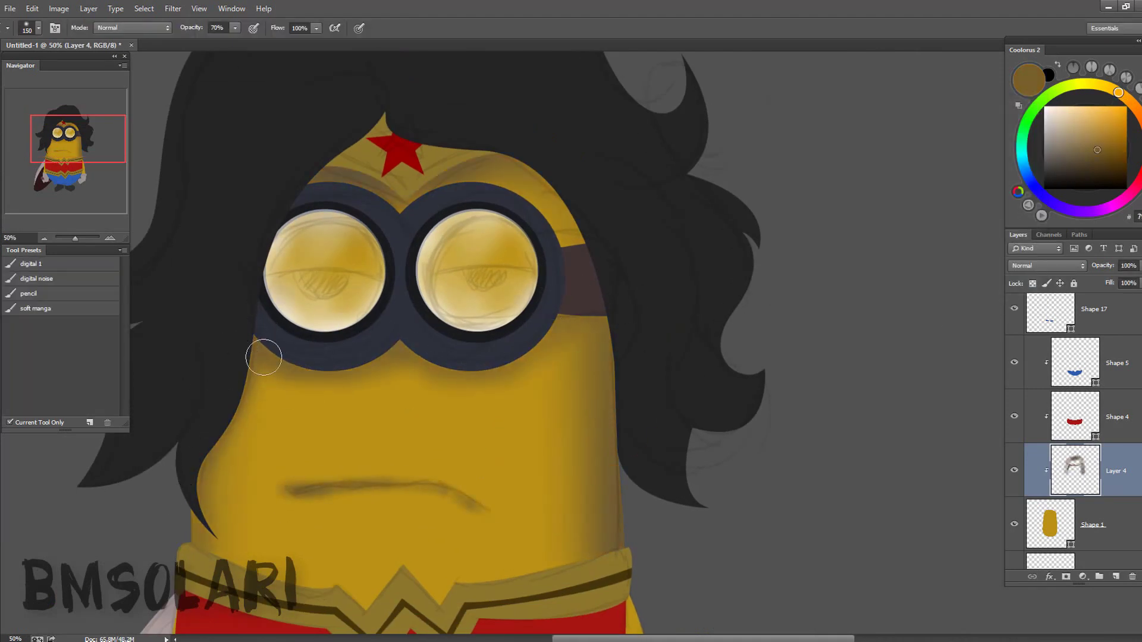
key("bracketright")
key("bracketright")
key("bracketright")
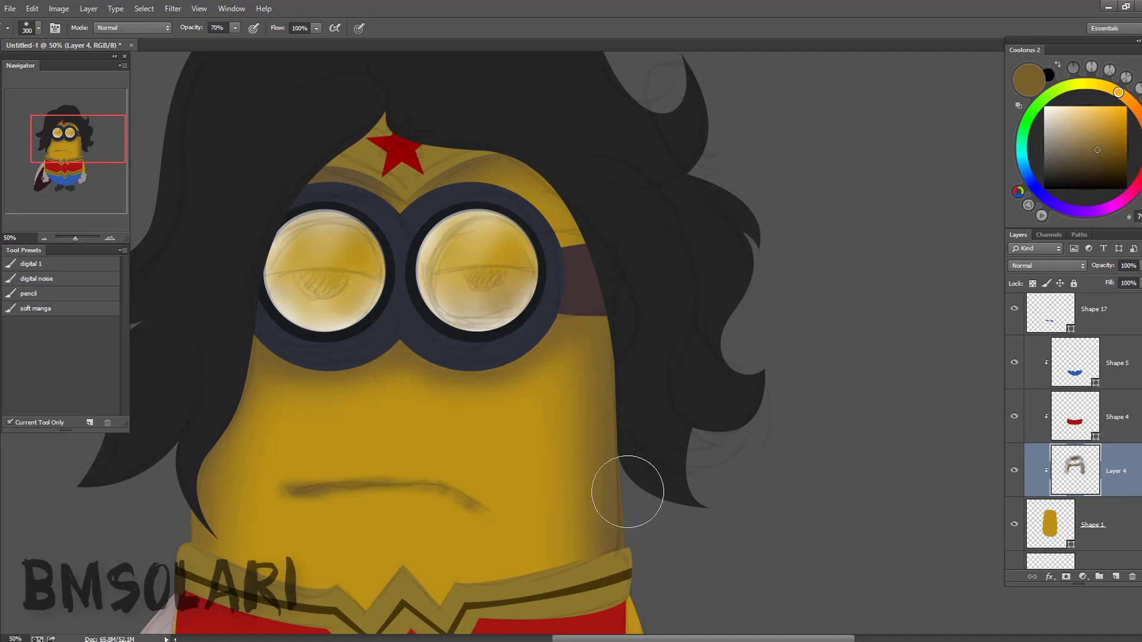
left_click_drag(369, 104, 421, 293)
key("bracketleft")
key("bracketleft")
key("bracketleft")
left_click_drag(649, 444, 626, 212)
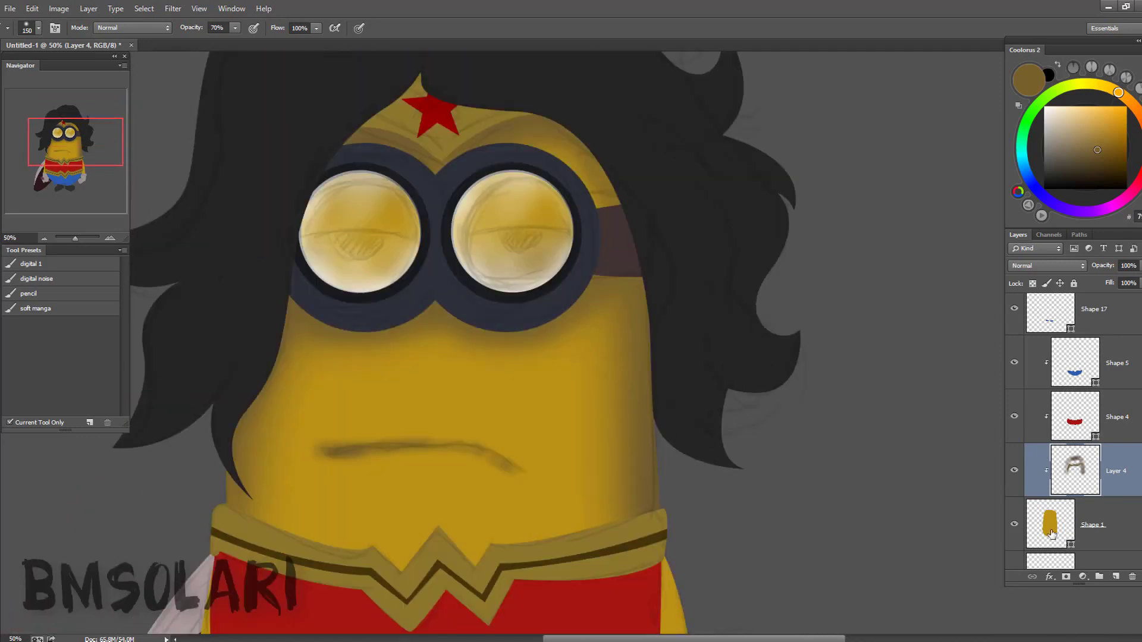
- Apply an S-shaped Curves adjustment to the yellow body layer for more contrast
left_click(1093, 524)
key("ctrl+m")
left_click_drag(863, 223, 863, 206)
left_click_drag(807, 278, 806, 285)
key("Return")
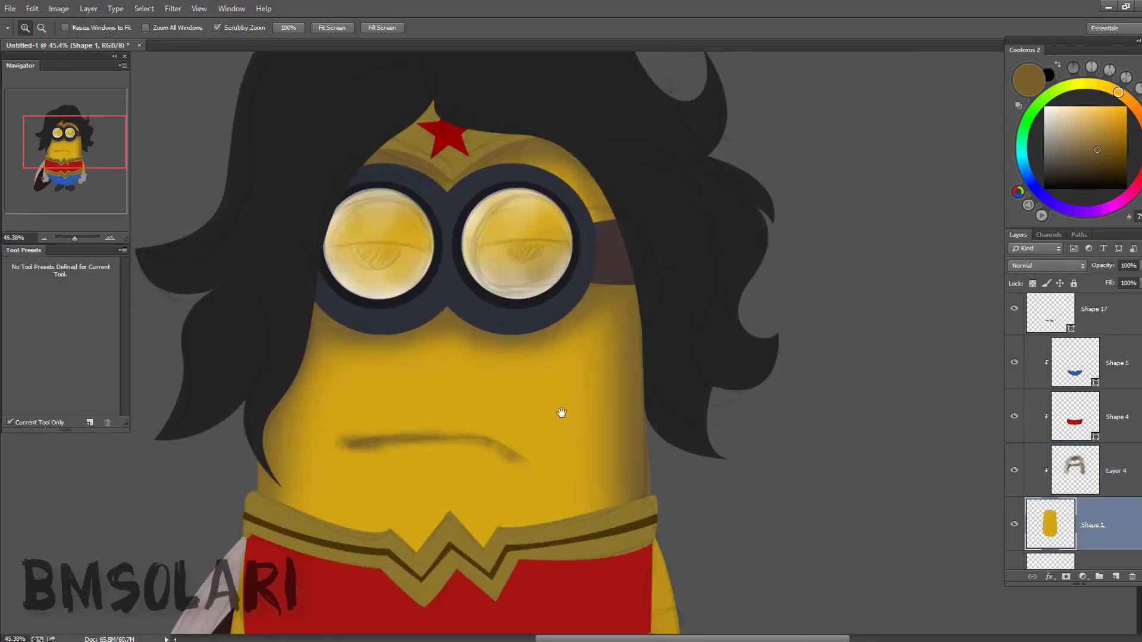
- Sample the body's golden yellow and brush eyelid shading across the tops of both lenses
left_click_drag(561, 413, 561, 260)
scroll(417, 333, "up", 1)
key("b")
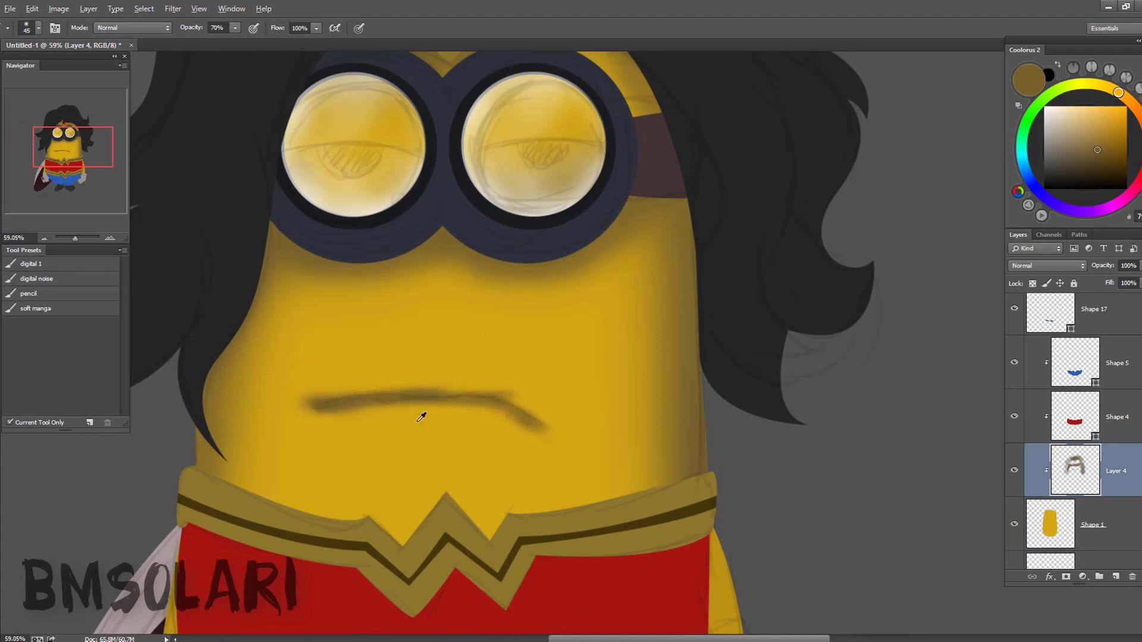
left_click(665, 399, "alt")
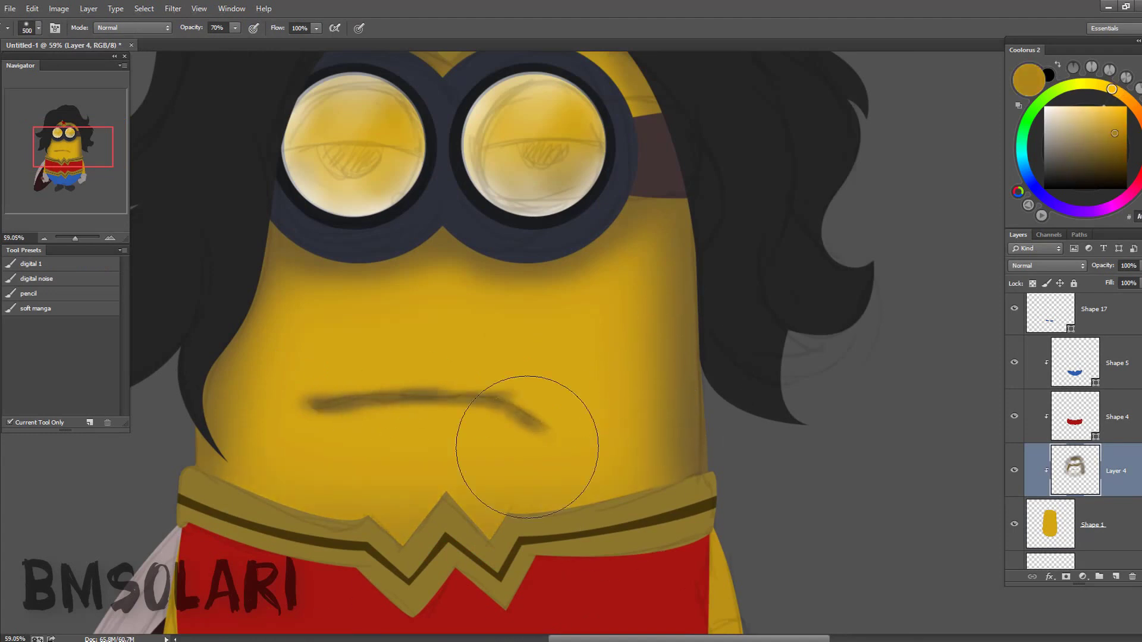
left_click_drag(338, 327, 341, 311)
left_click_drag(297, 125, 600, 107)
key("z")
mouse_move(611, 266)
left_mouse_down()
mouse_move(510, 370)
mouse_move(396, 200)
left_mouse_up()
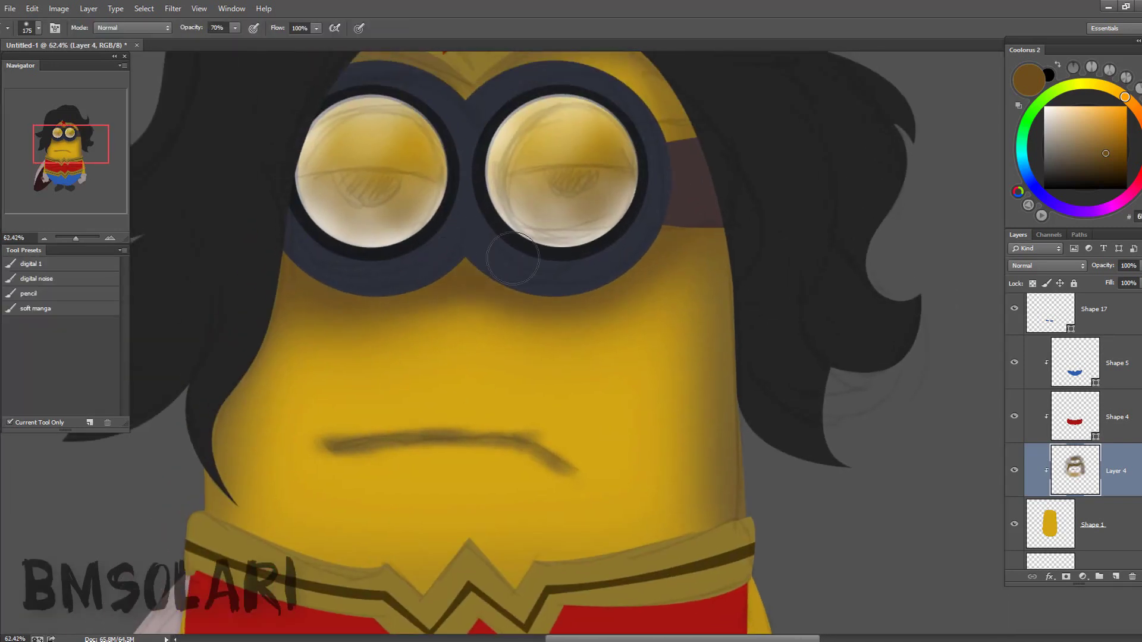
key("z")
mouse_move(416, 268)
left_mouse_down()
mouse_move(492, 355)
mouse_move(566, 326)
left_mouse_up()
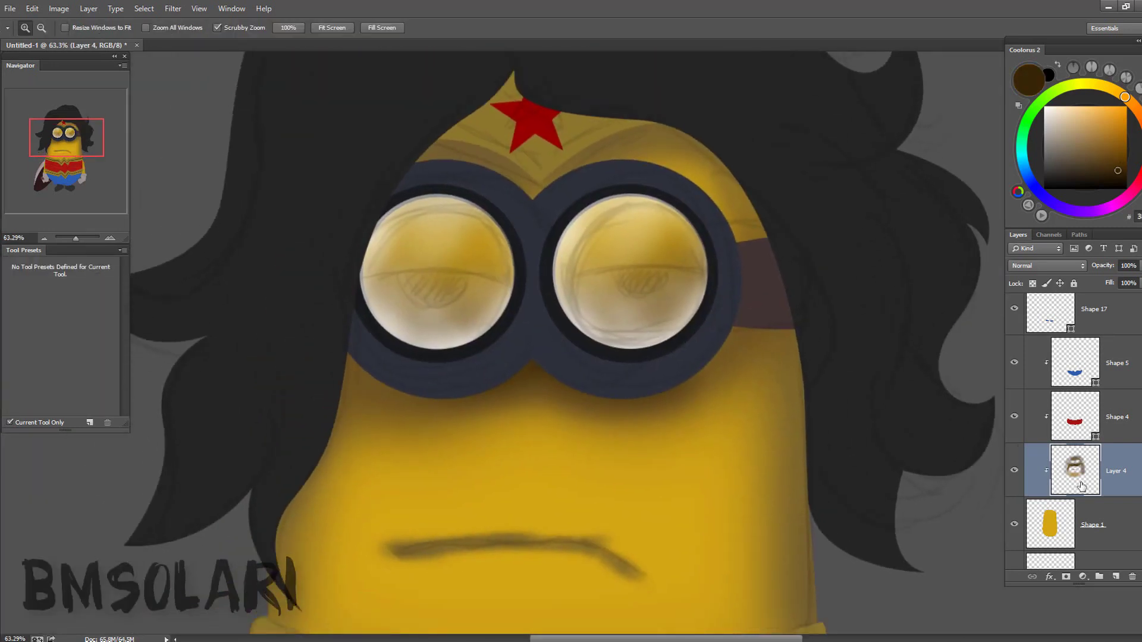
key("ctrl+shift+alt+n")
- Draw a yellow eyelid shape over the left lens, placed above Shape 5 and unclipped
key("p")
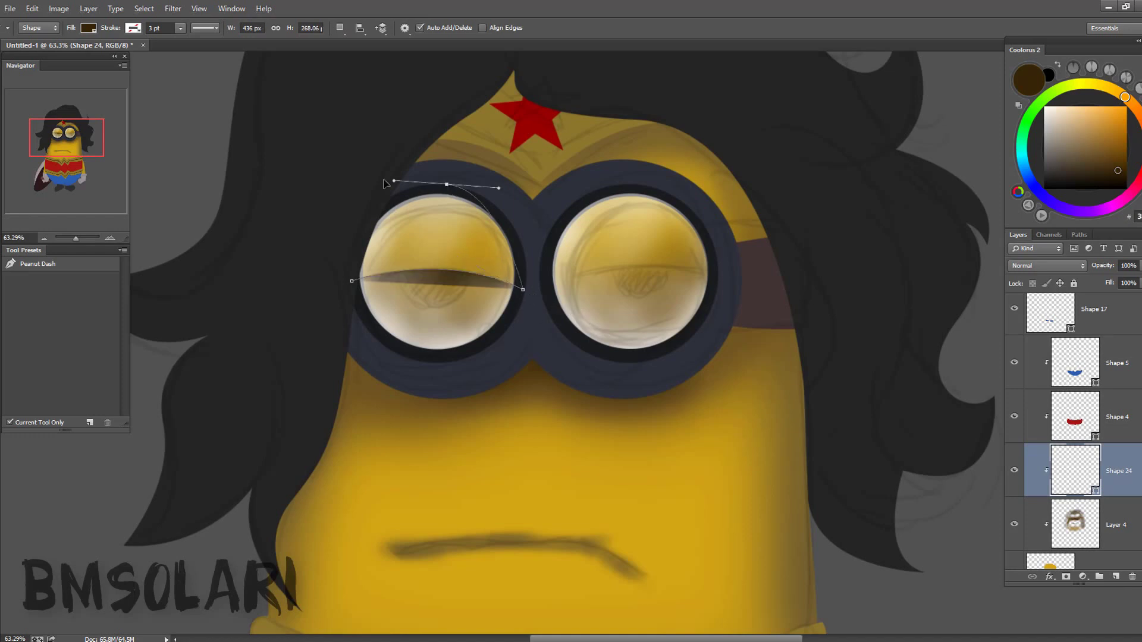
left_click(352, 280)
double_click(1075, 470)
left_click(719, 439)
key("Return")
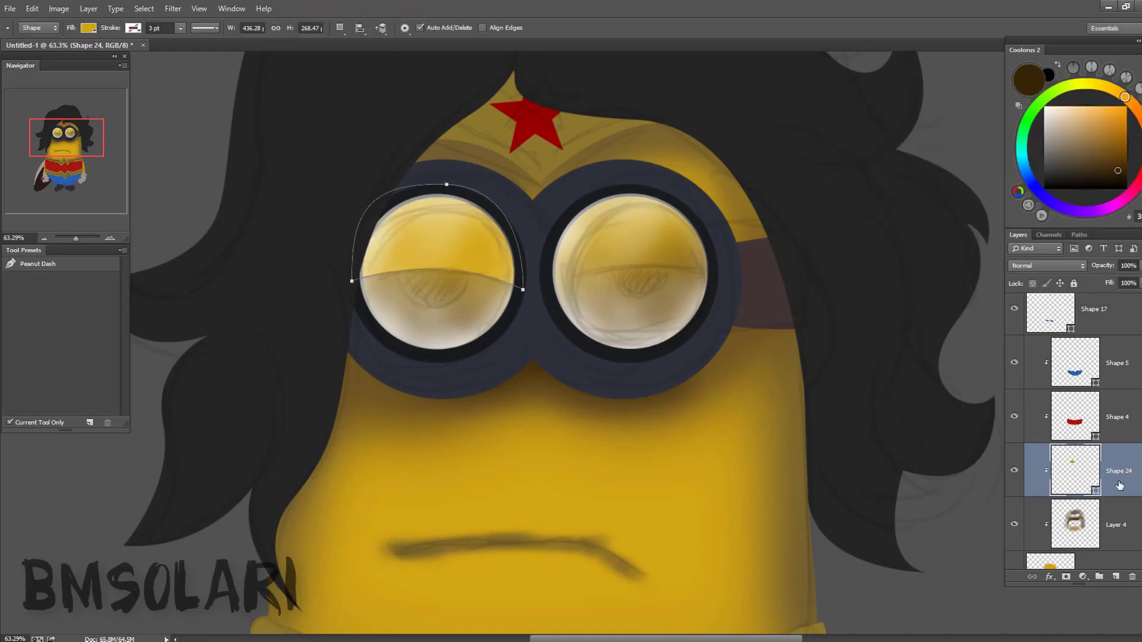
left_click_drag(1119, 484, 1129, 340)
left_click(1128, 384, "alt")
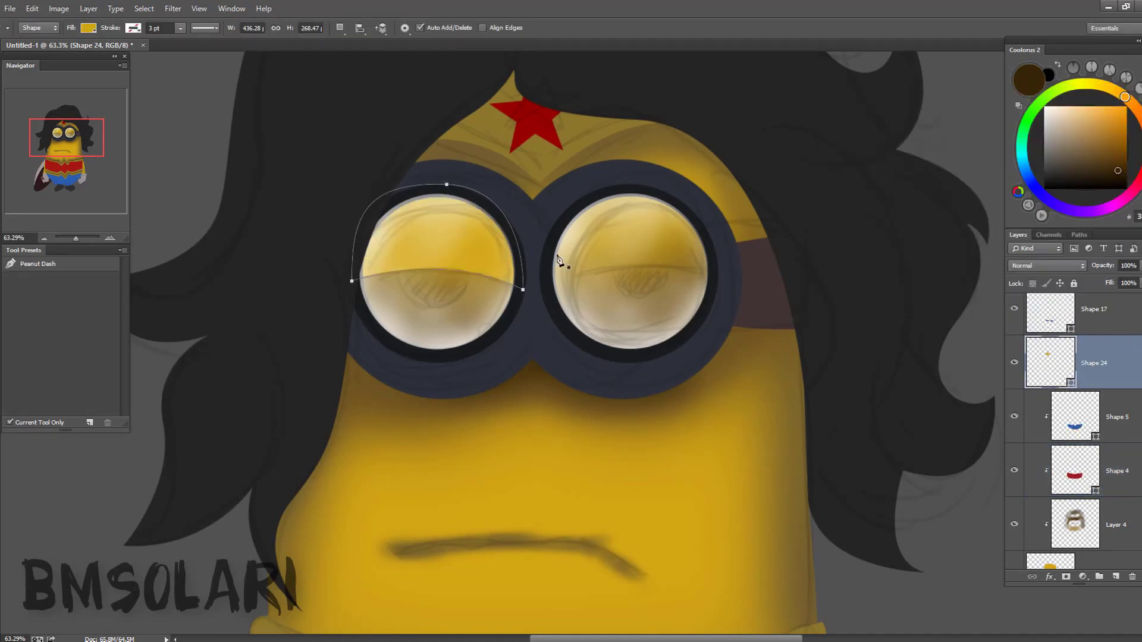
- Draw the curved eyelid shape over the right lens and merge it
left_click(550, 287)
left_click(721, 272)
left_click_drag(635, 179, 561, 179)
left_click_drag(537, 234, 535, 249)
key("ctrl+e")
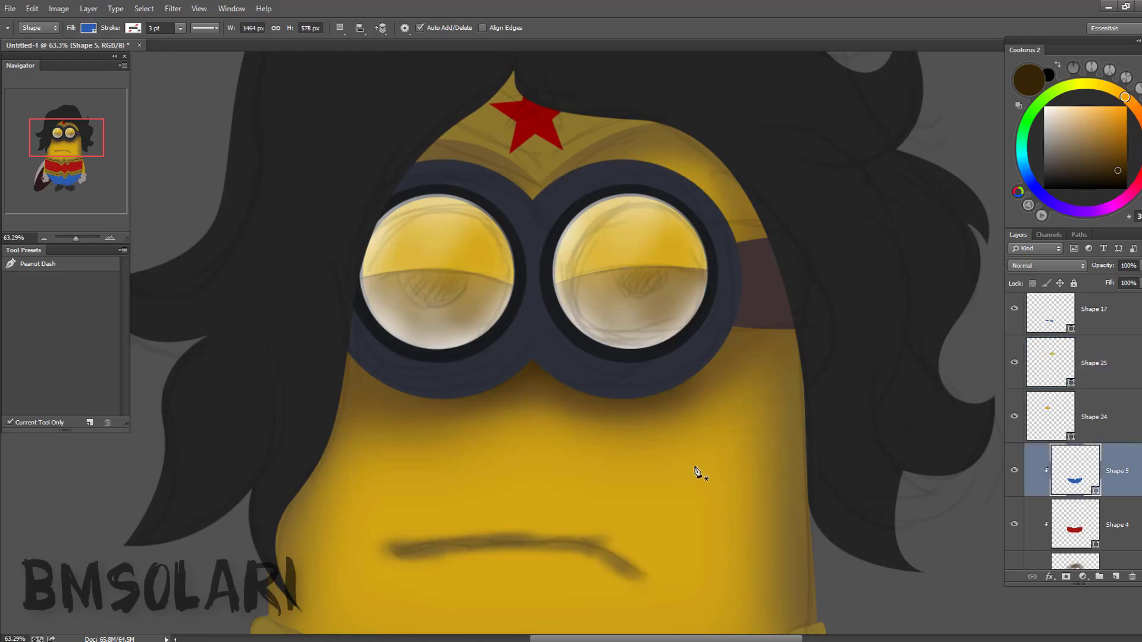
- Add a new empty layer and outline the lower crescent under the left lens
key("alt+bracketleft")
key("ctrl+shift+alt+n")
left_click(370, 306)
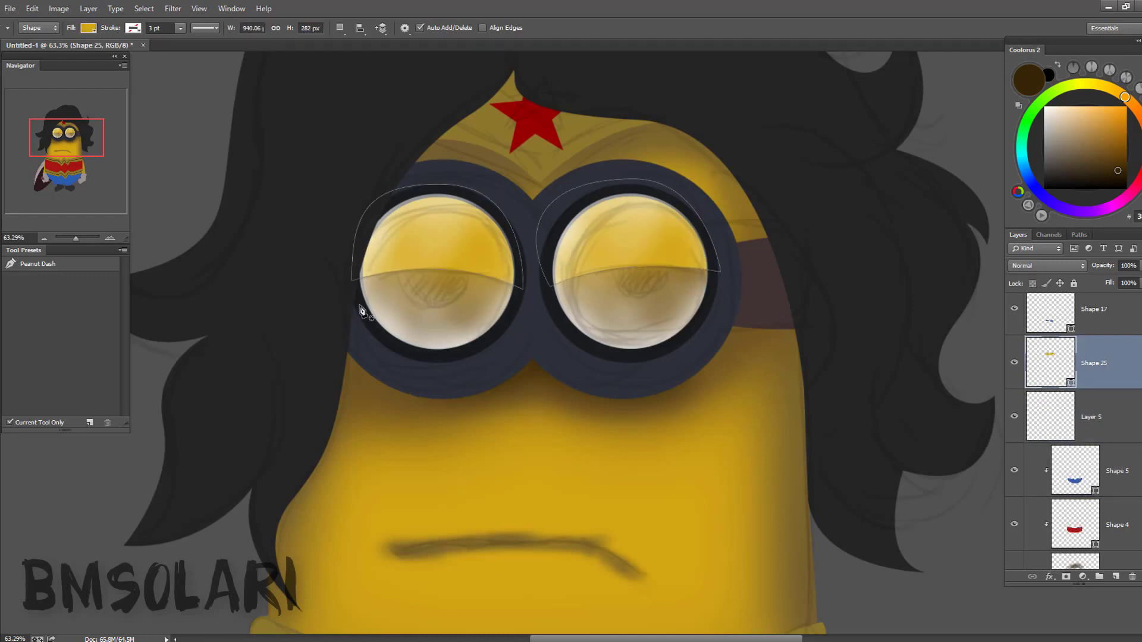
left_click(512, 321)
left_click(370, 306)
left_click(557, 313)
- Outline the crescent under the right lens and merge all lid shapes into one layer
left_click_drag(717, 302, 773, 238)
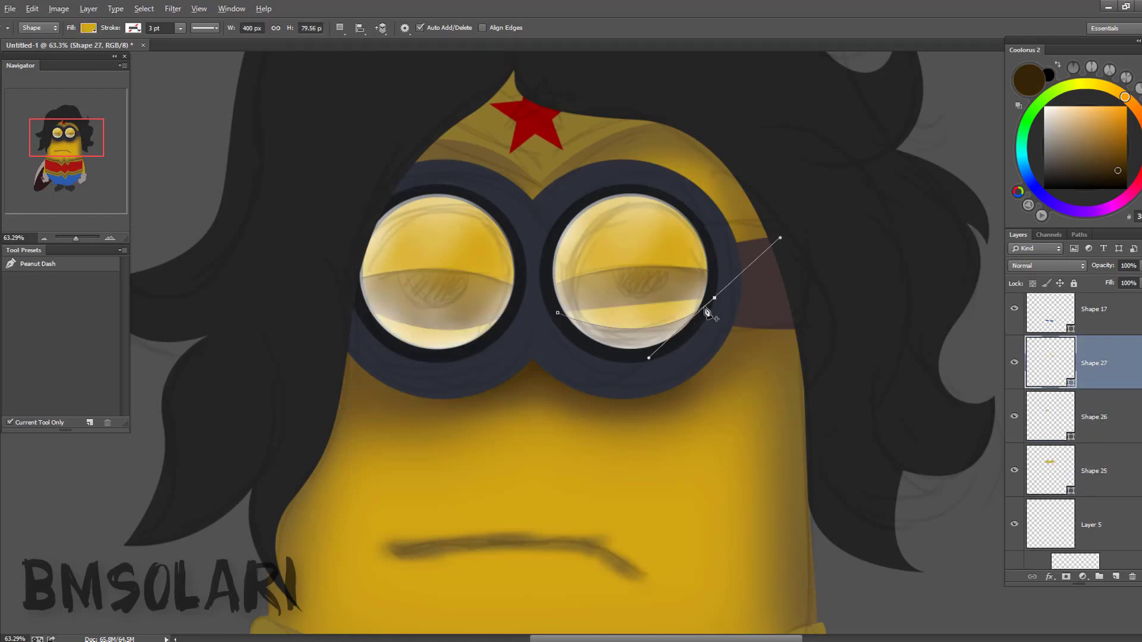
left_click(635, 368)
left_click(557, 312)
left_click(1047, 417, "shift")
key("ctrl+e")
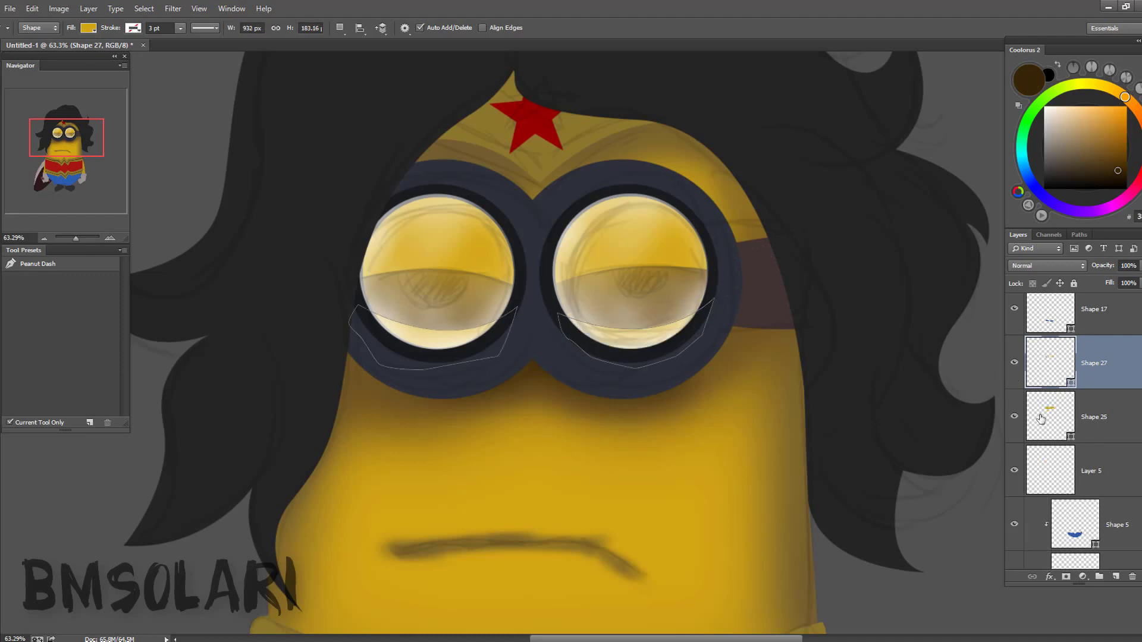
left_click(1041, 418, "shift")
key("ctrl+e")
left_click(1047, 417)
- Fill the lower lens areas with white and dim them with Hue/Saturation Lightness -7
key("m")
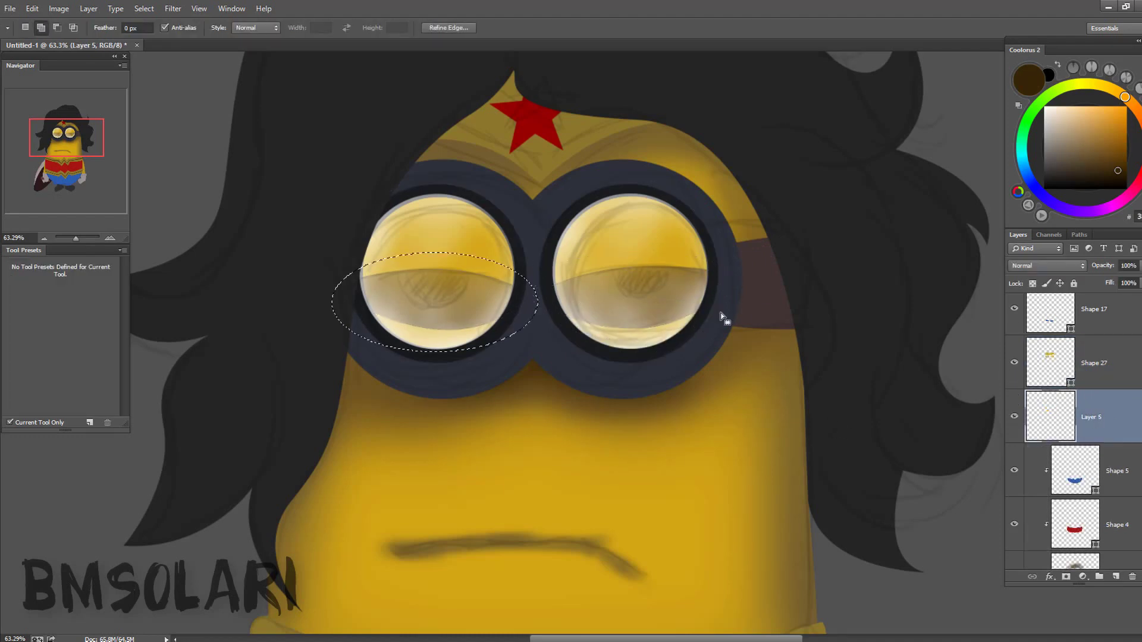
key("d")
key("ctrl+BackSpace")
key("ctrl+0")
key("ctrl+u")
left_click_drag(879, 242, 871, 250)
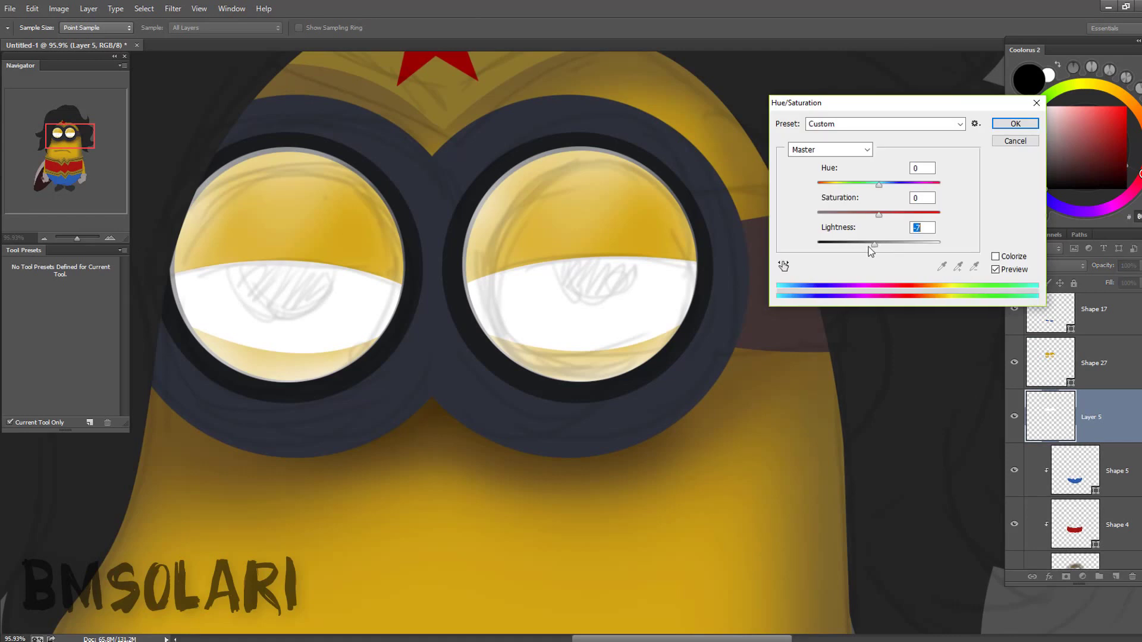
key("Return")
- Brush soft grey shading onto the eye whites beneath the lids
key("b")
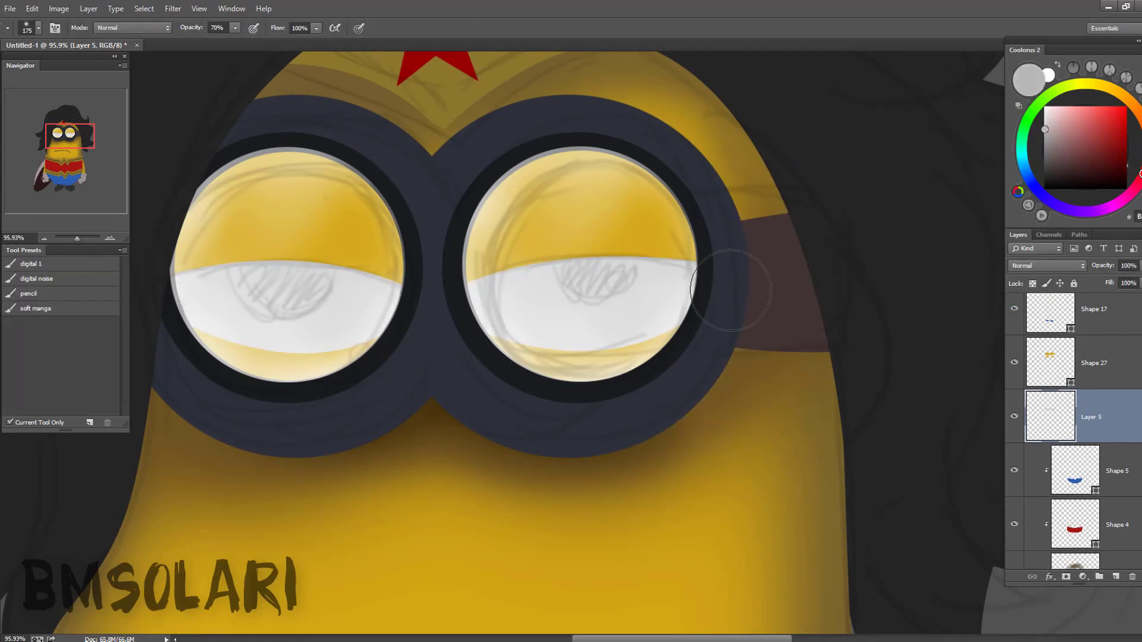
left_click_drag(1047, 138, 1044, 154)
left_click_drag(582, 362, 460, 275)
key("bracketleft")
key("bracketleft")
key("bracketleft")
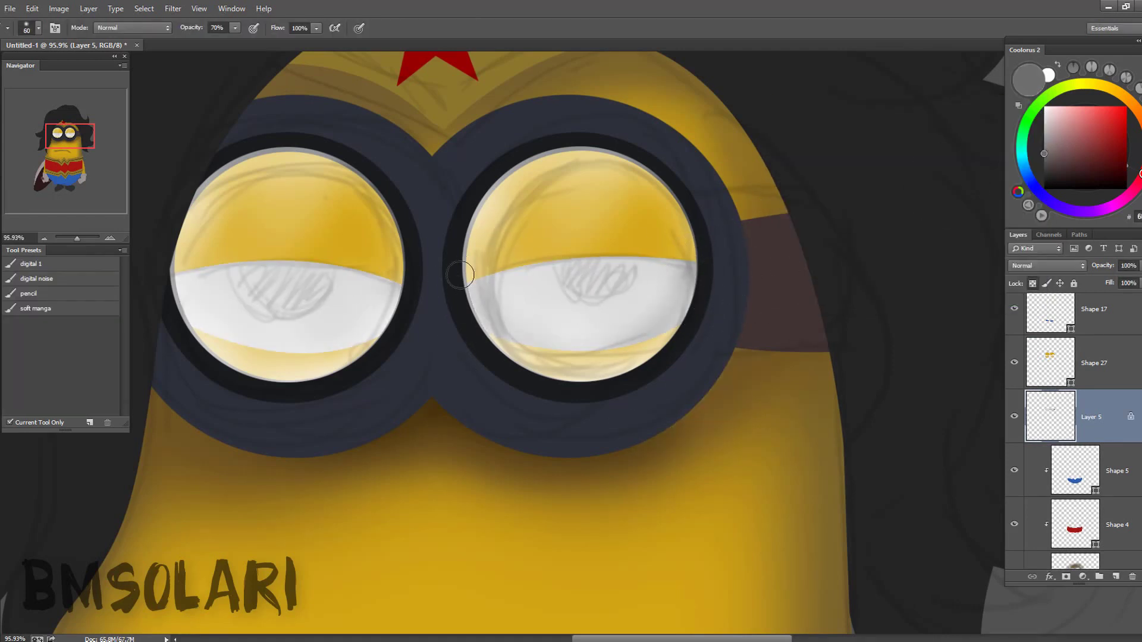
left_click_drag(402, 302, 341, 373)
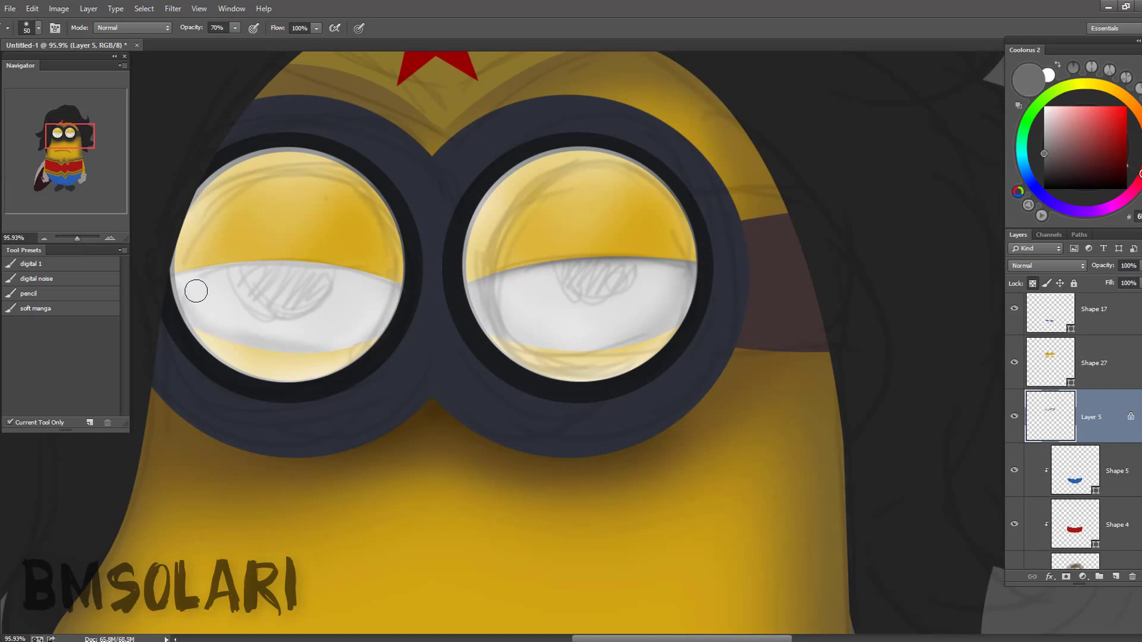
scroll(247, 277, "down", 3)
scroll(595, 280, "up", 3)
- On a new layer clipped to the whites, paint a dark oval pupil in the right eye
key("m")
key("ctrl+shift+alt+n")
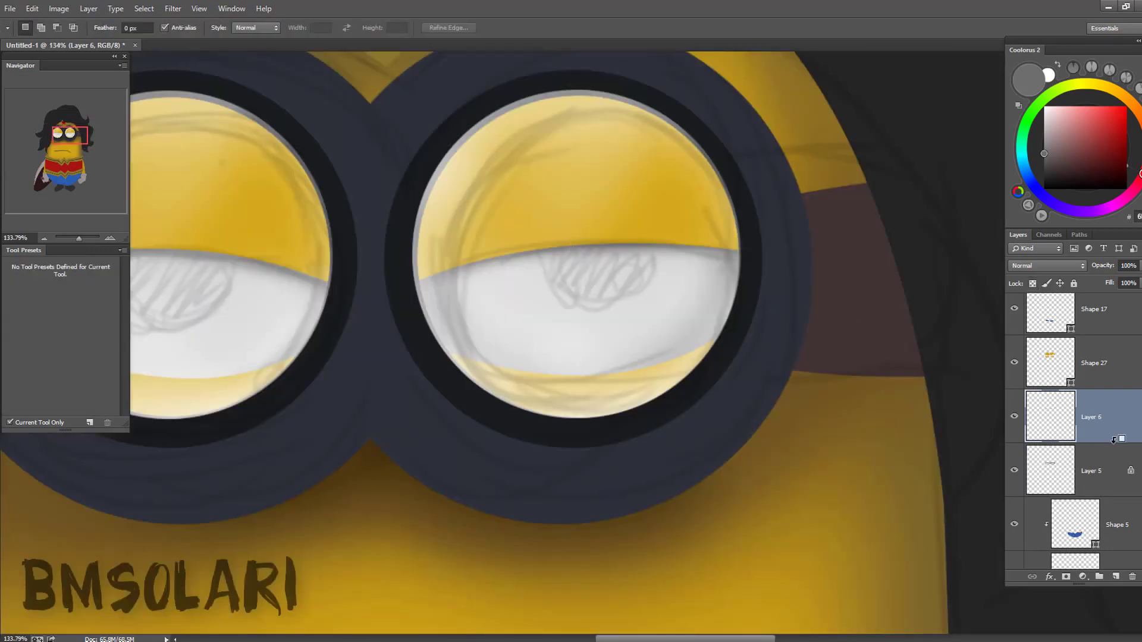
key("ctrl+alt+g")
left_click_drag(533, 219, 666, 327)
key("b")
left_click_drag(595, 279, 553, 310)
- Paint a dark oval pupil in the left eye
key("ctrl+d")
left_click_drag(178, 310, 586, 339)
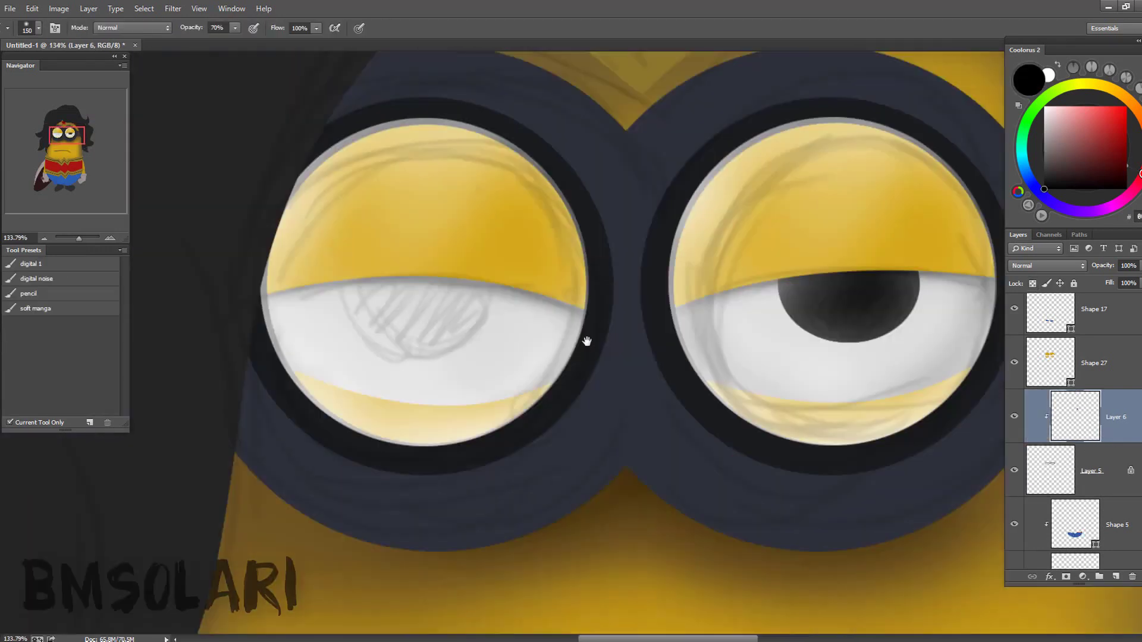
key("m")
left_click_drag(506, 264, 663, 386)
key("b")
left_click_drag(643, 331, 548, 344)
- Repaint the pupils brown and deselect
key("ctrl+d")
key("z")
left_click_drag(724, 326, 682, 336)
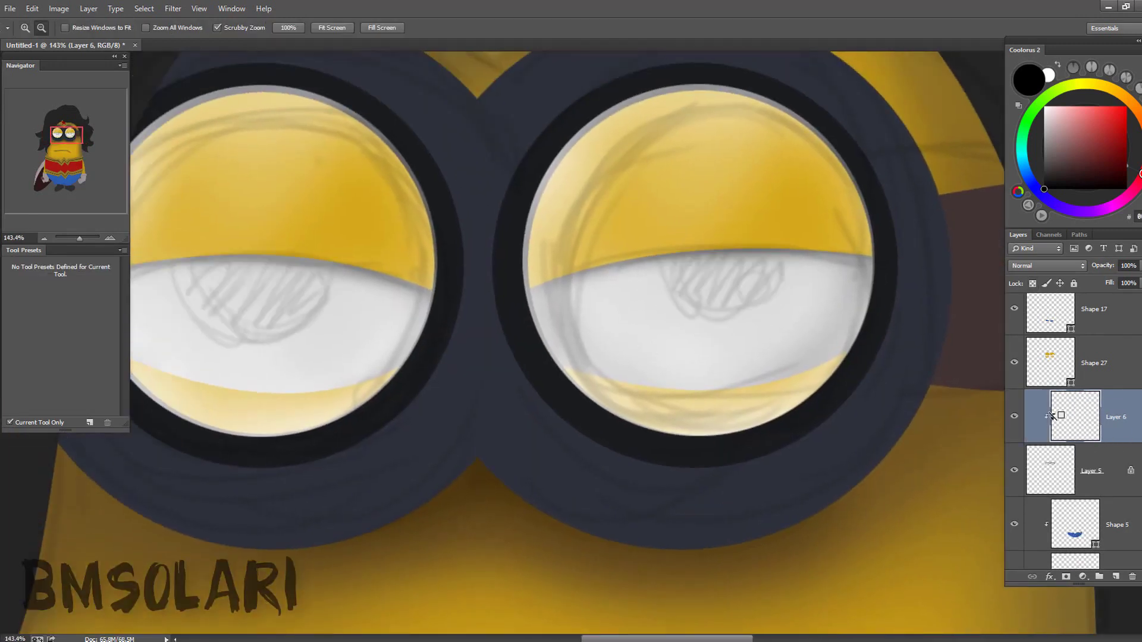
left_click(1110, 154)
key("b")
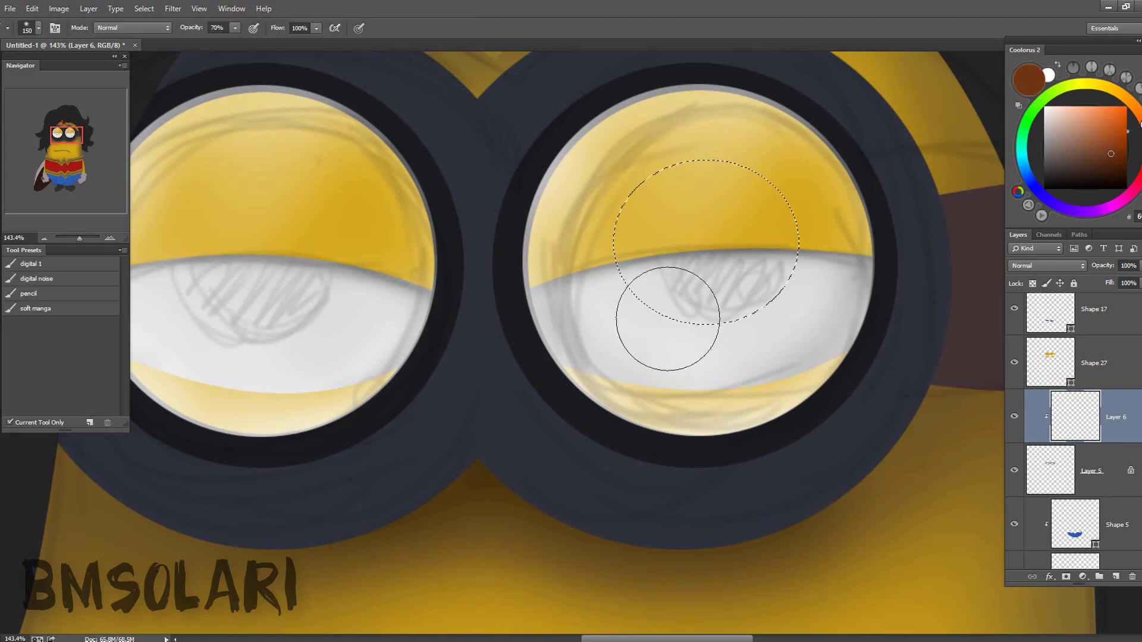
left_click_drag(651, 324, 738, 280)
key("ctrl+d")
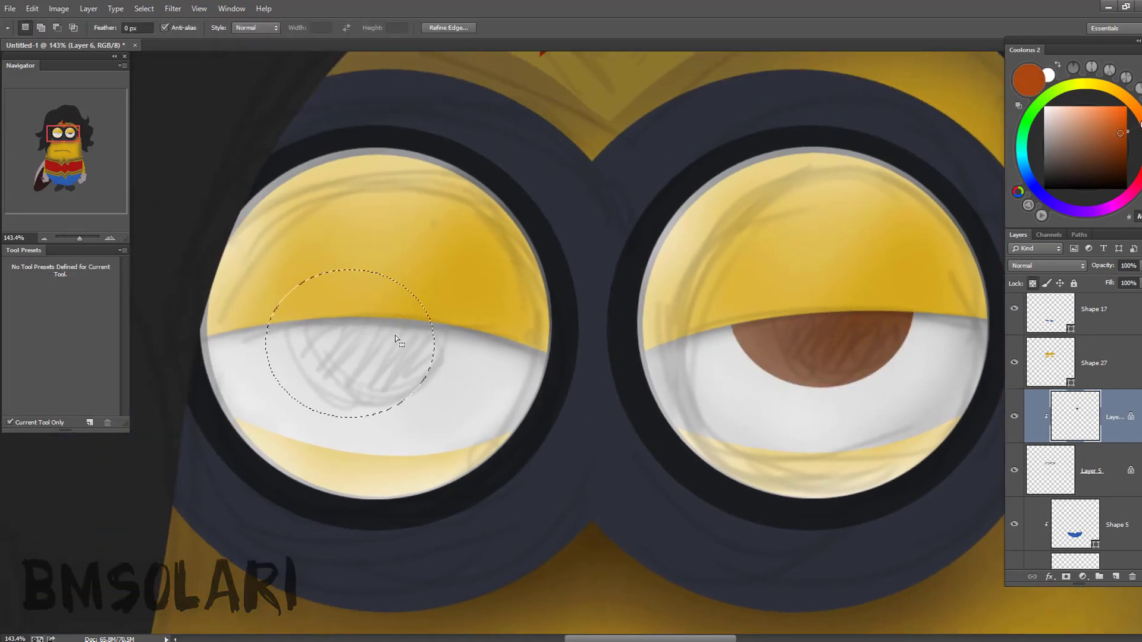
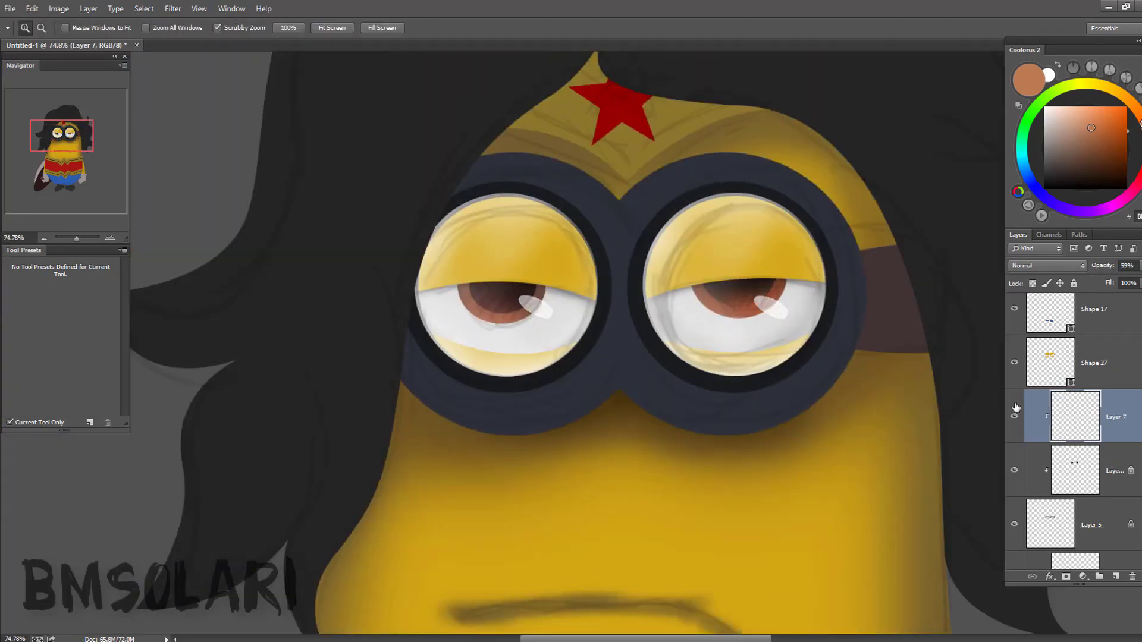
- Hide Layer 7's crisp mouth line so only the soft blurred stroke remains
left_click(1015, 415)
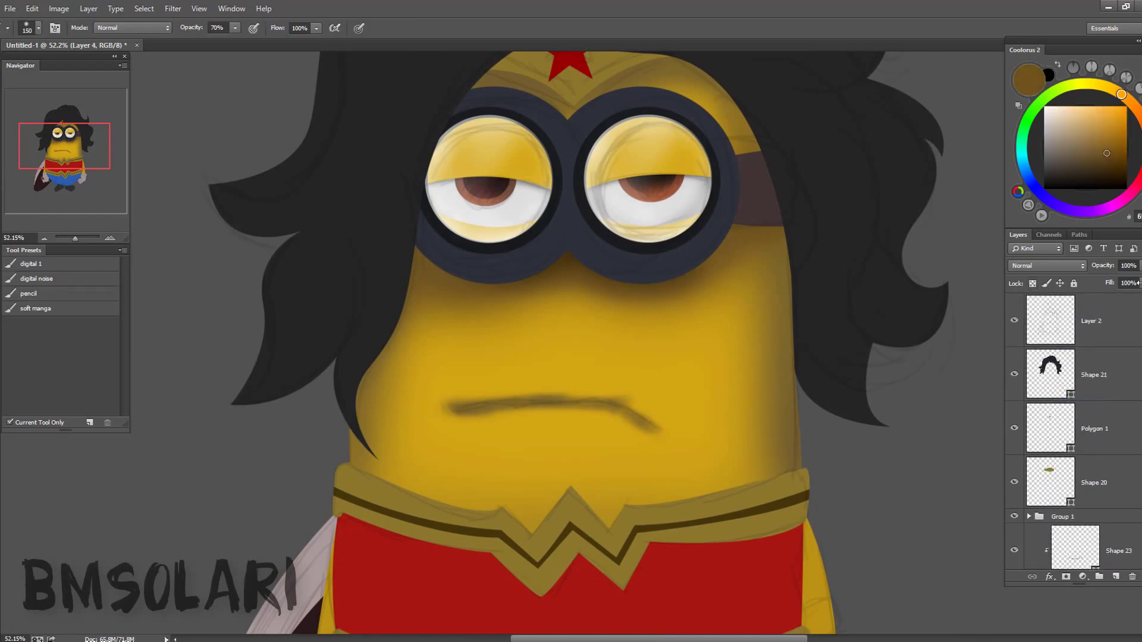
- Paint soft shading down the yellow body's right edge with a large 60%-opacity brush
key("bracketright")
key("bracketright")
key("bracketright")
scroll(1064, 416, "up", 3)
left_click(1014, 435)
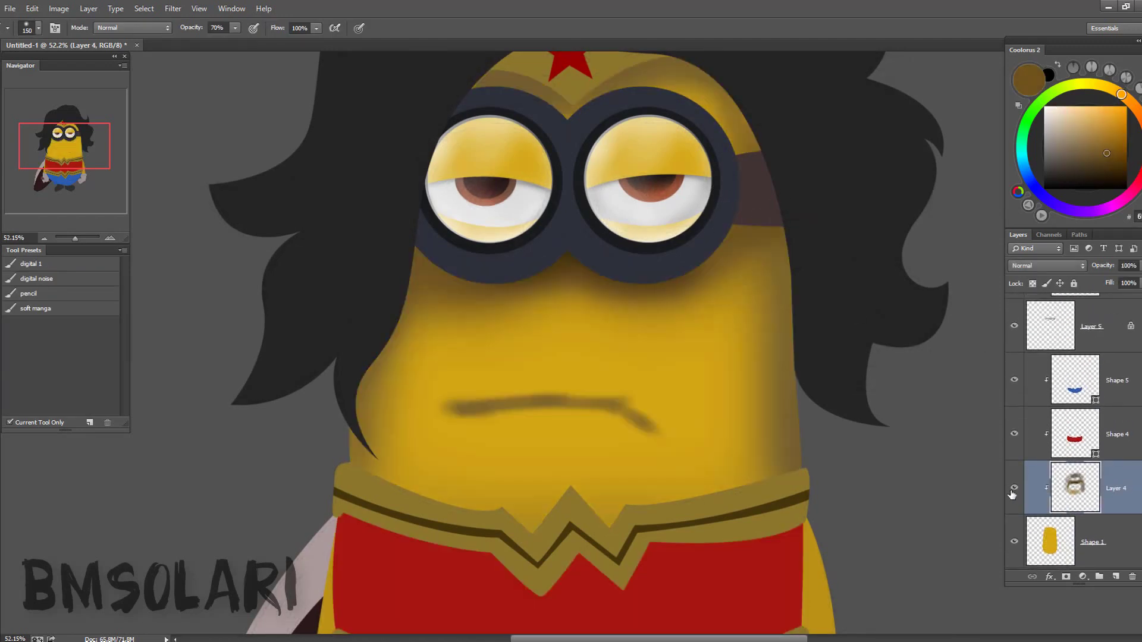
left_click(732, 280, "alt")
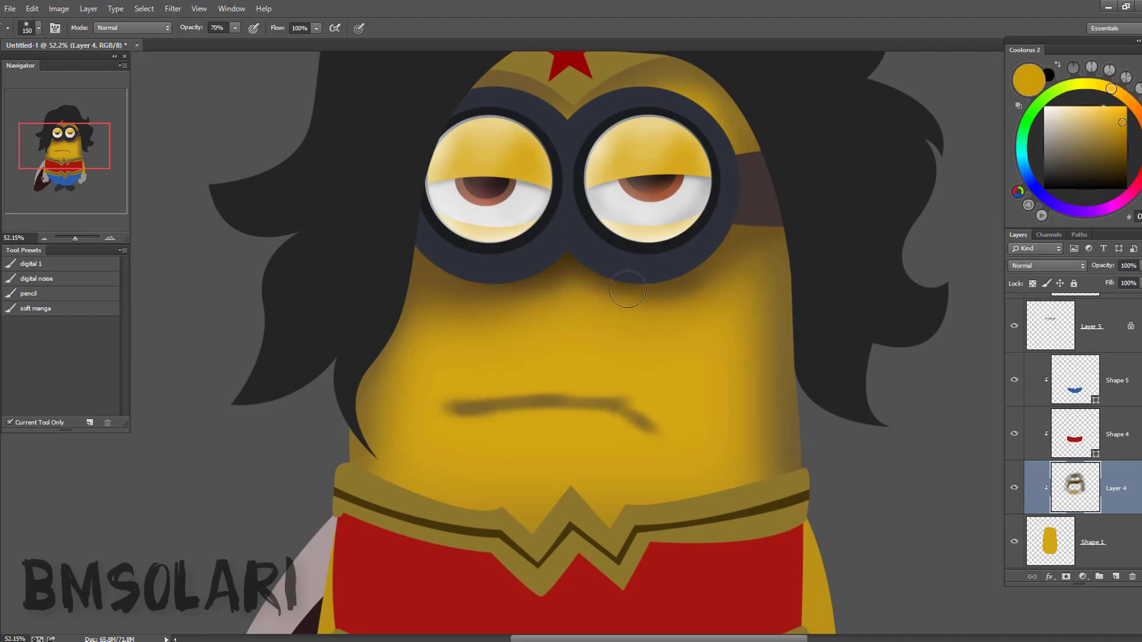
key("bracketright")
key("bracketright")
key("6")
left_click_drag(769, 294, 771, 431)
left_click_drag(788, 246, 792, 446)
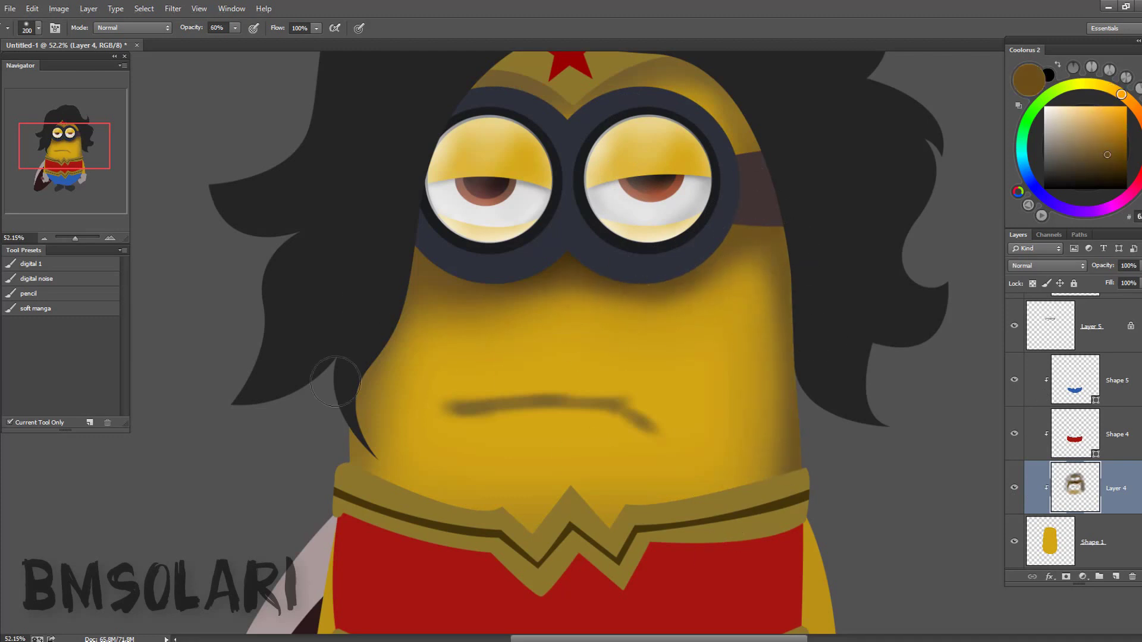
- Select the body strip beside the left hair lock and choose a dark reddish-brown shadow colour
key("z")
left_click_drag(476, 232, 499, 232)
key("l")
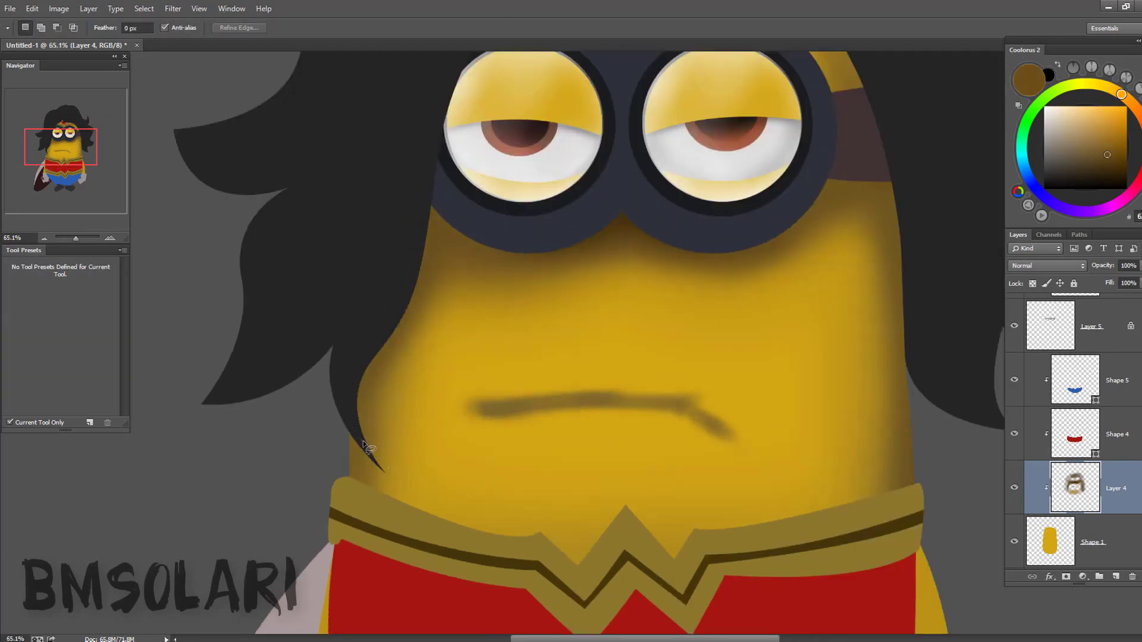
left_click_drag(390, 463, 381, 467)
key("b")
key("bracketright")
key("bracketright")
key("bracketright")
left_click(1116, 158)
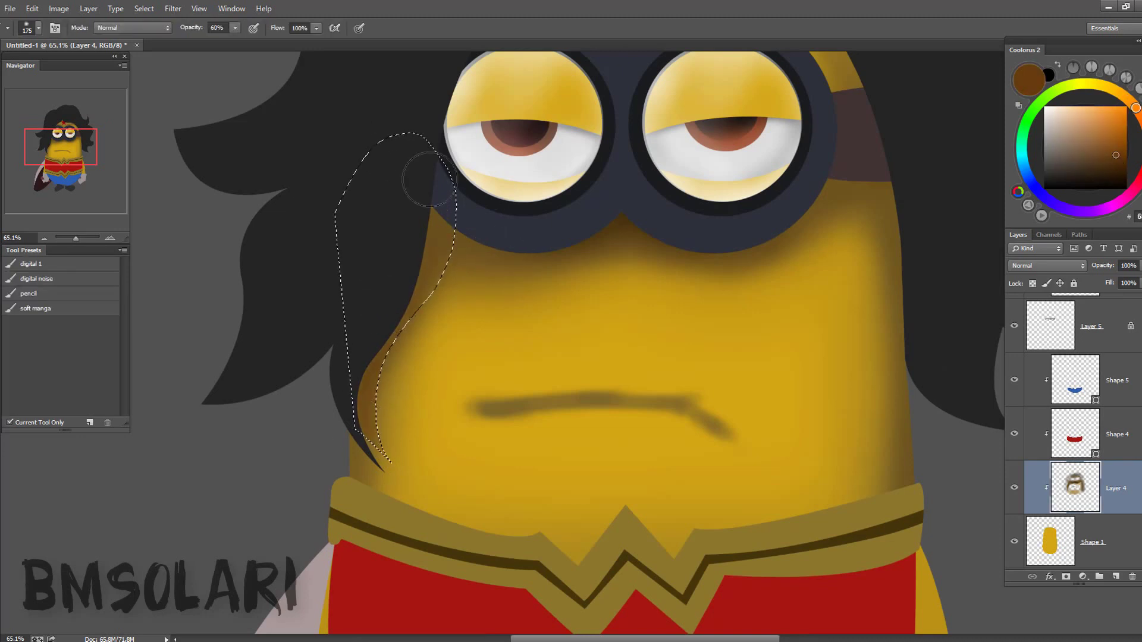
- Shade an oval area around the left goggle with smudged dark brown
key("m")
left_click_drag(398, 60, 649, 266)
key("b")
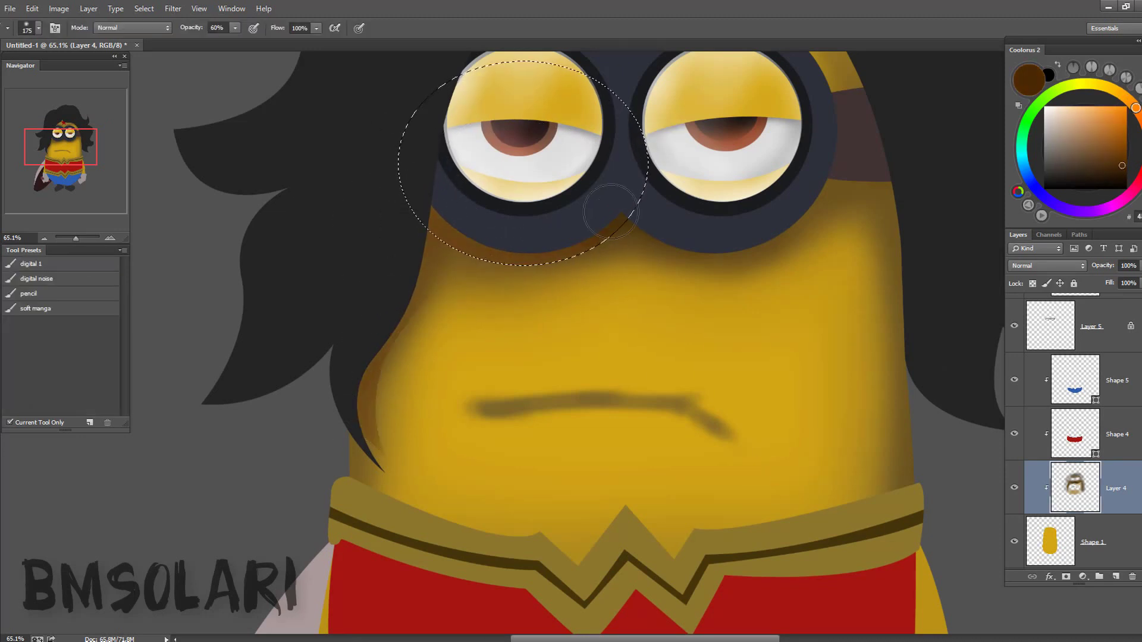
scroll(510, 273, "up", 2)
key("z")
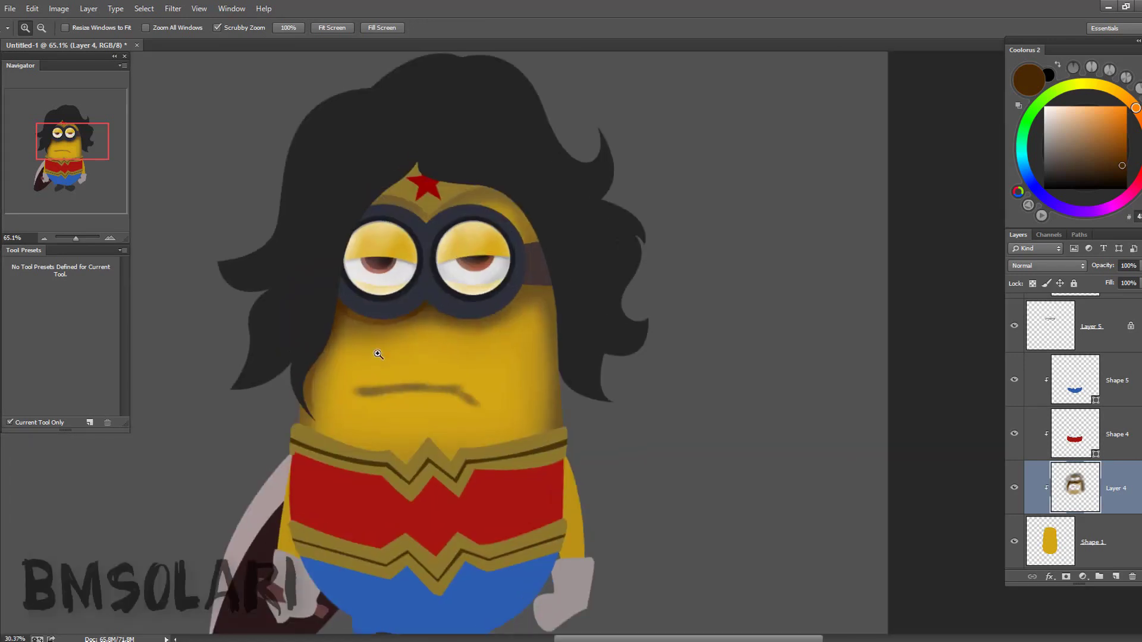
mouse_move(420, 301)
left_mouse_down()
mouse_move(406, 327)
mouse_move(409, 287)
left_mouse_up()
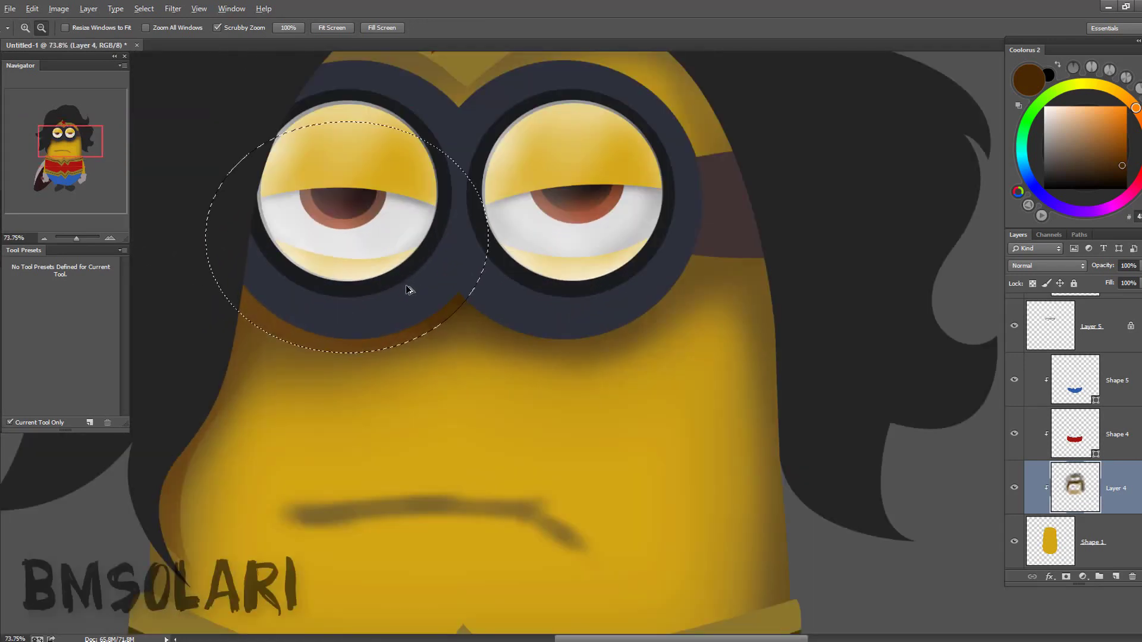
key("b")
key("r")
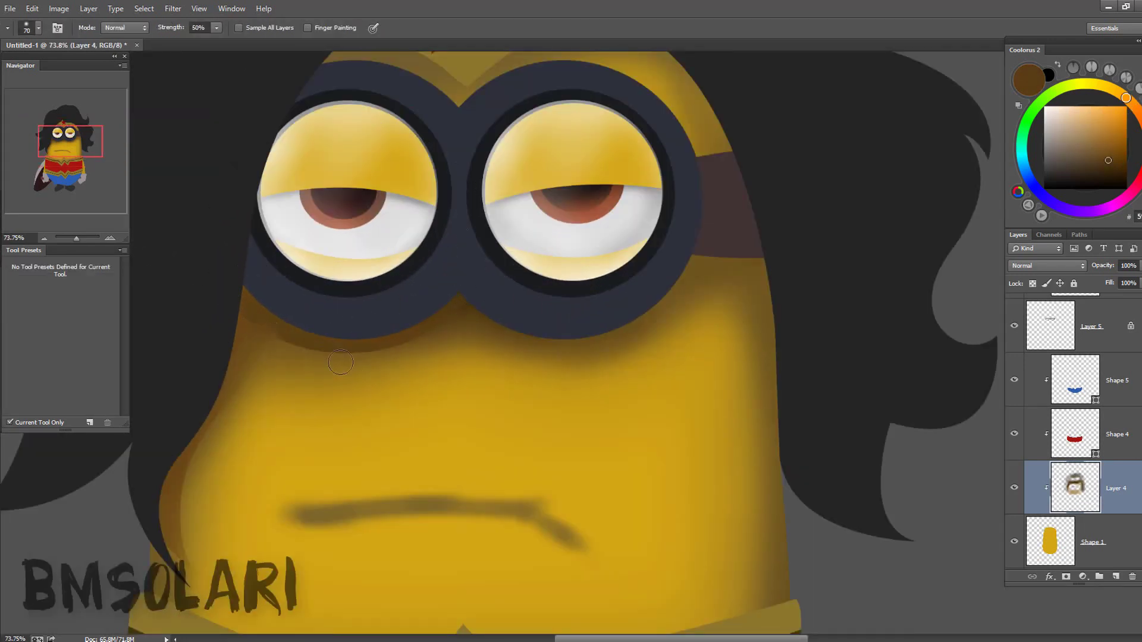
key("b")
left_click(269, 318, "alt")
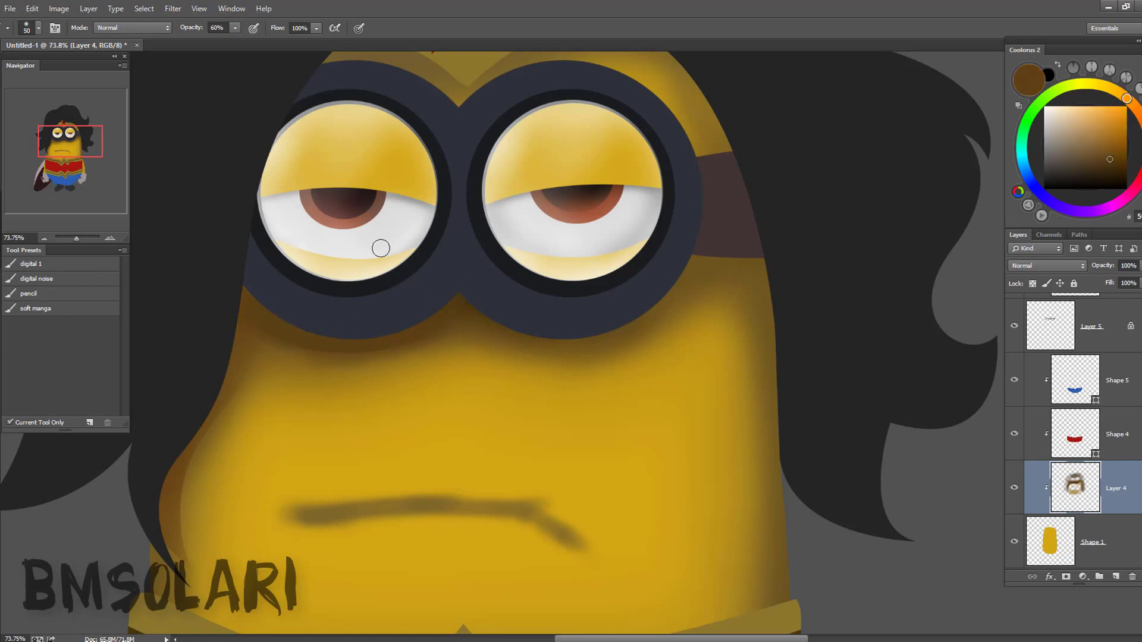
- Rotate and zoom the view in close on the mouth
key("z")
mouse_move(684, 333)
left_mouse_down()
mouse_move(592, 389)
mouse_move(675, 294)
left_mouse_up()
key("b")
scroll(639, 285, "down", 3)
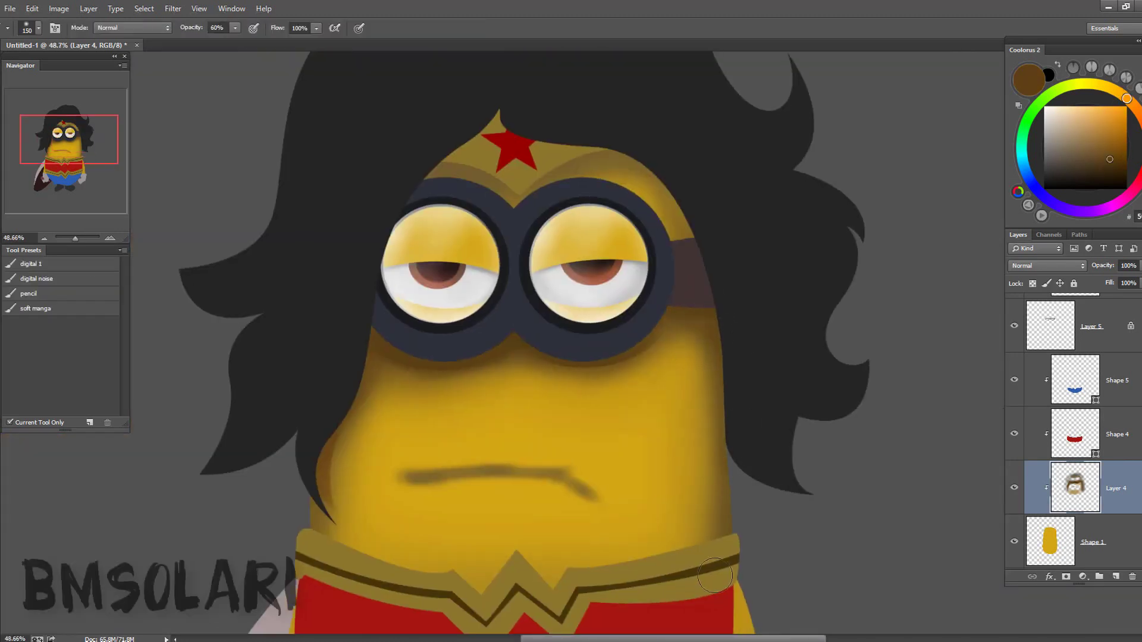
scroll(716, 576, "down", 3)
key("z")
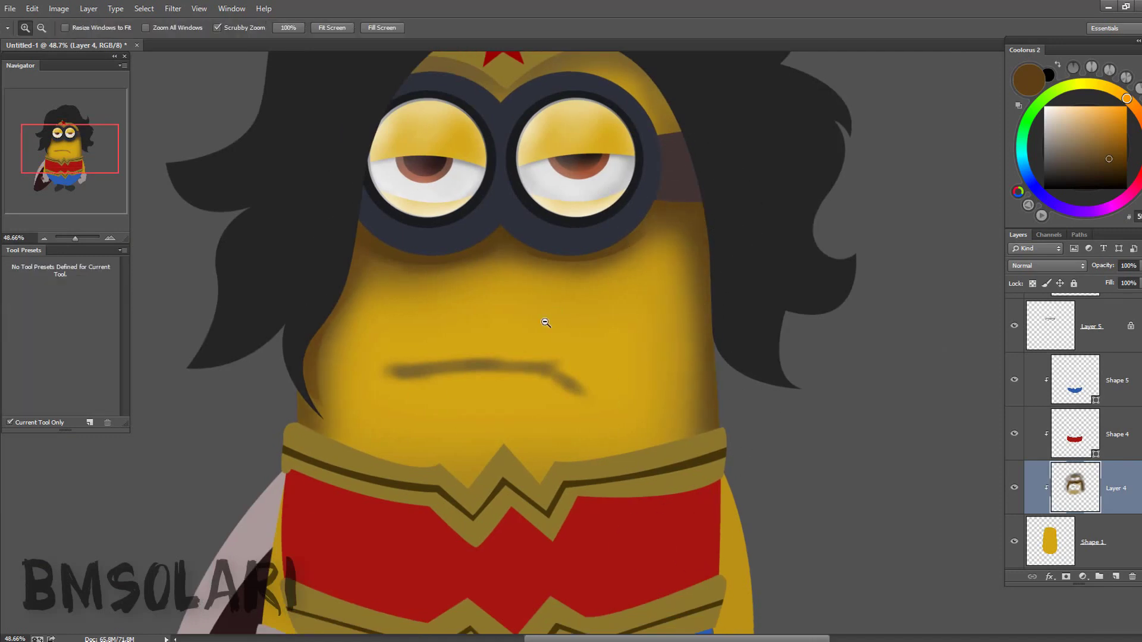
key("ctrl+1")
key("r")
left_click_drag(545, 323, 420, 502)
- Repaint the mouth as a thinner dark line, trimming it with face yellow
key("b")
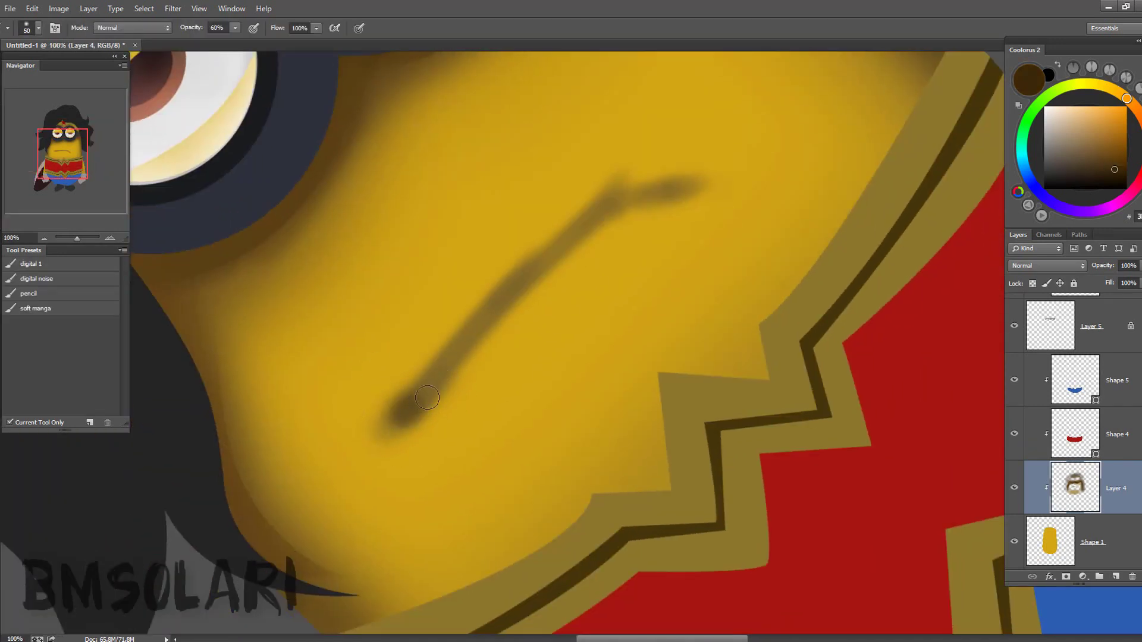
key("bracketleft")
key("bracketleft")
key("bracketleft")
left_click_drag(397, 420, 616, 197)
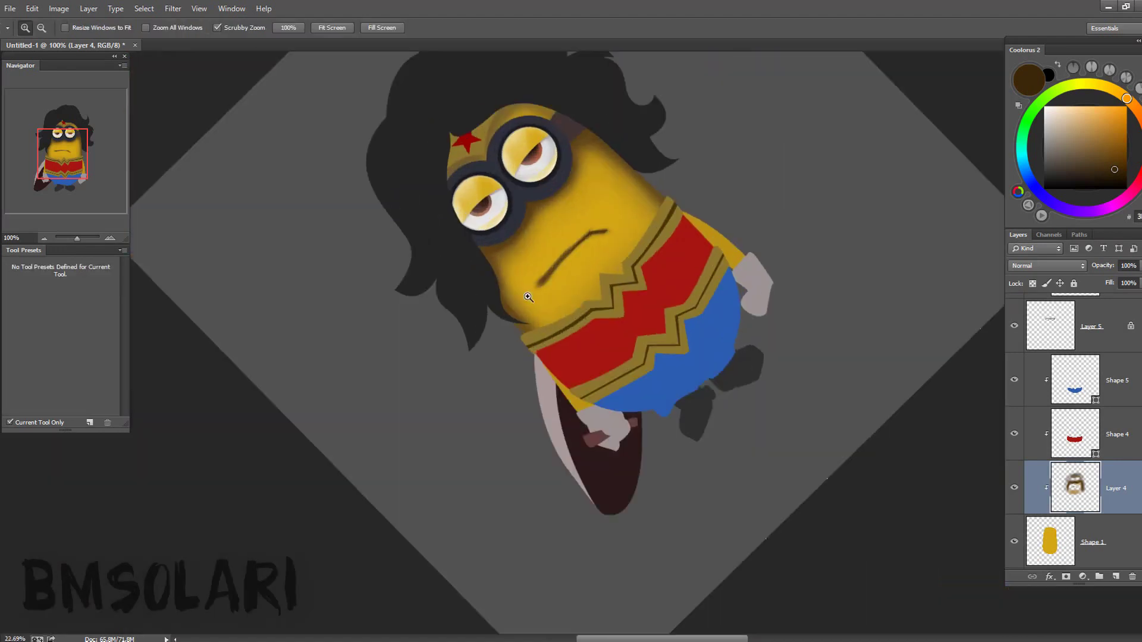
key("bracketright")
key("bracketright")
key("bracketright")
left_click(485, 288, "alt")
mouse_move(484, 288)
left_mouse_down()
mouse_move(612, 184)
mouse_move(622, 221)
left_mouse_up()
- Undo the stray yellow Shape 28 and trace a path along the mouth stroke
key("r")
key("Escape")
key("z")
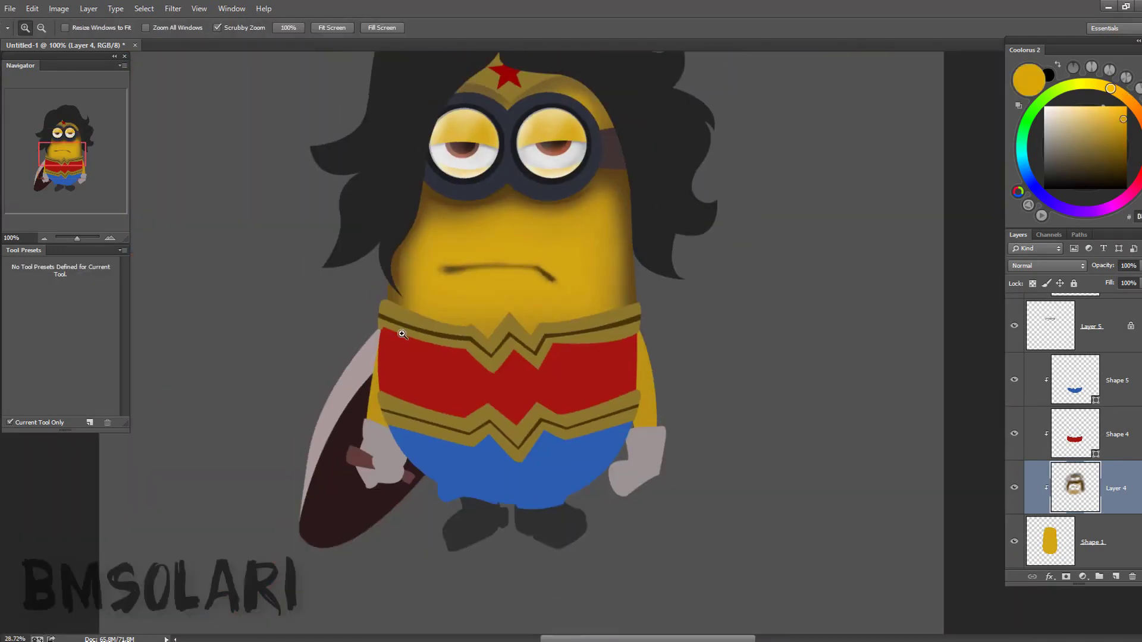
left_click_drag(524, 290, 549, 289)
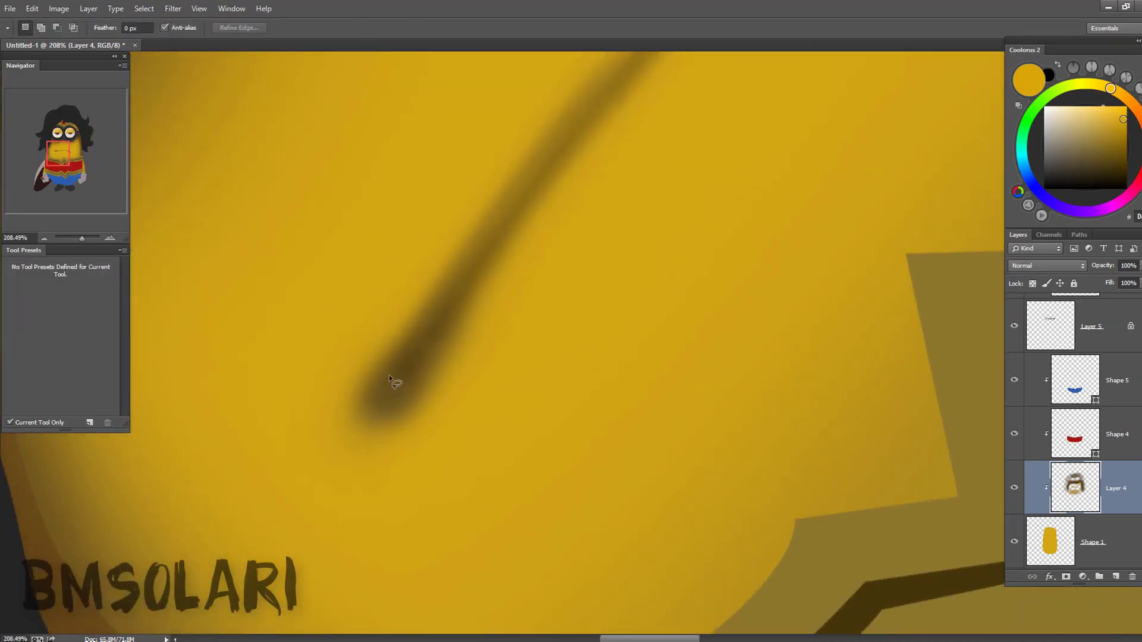
key("ctrl+z")
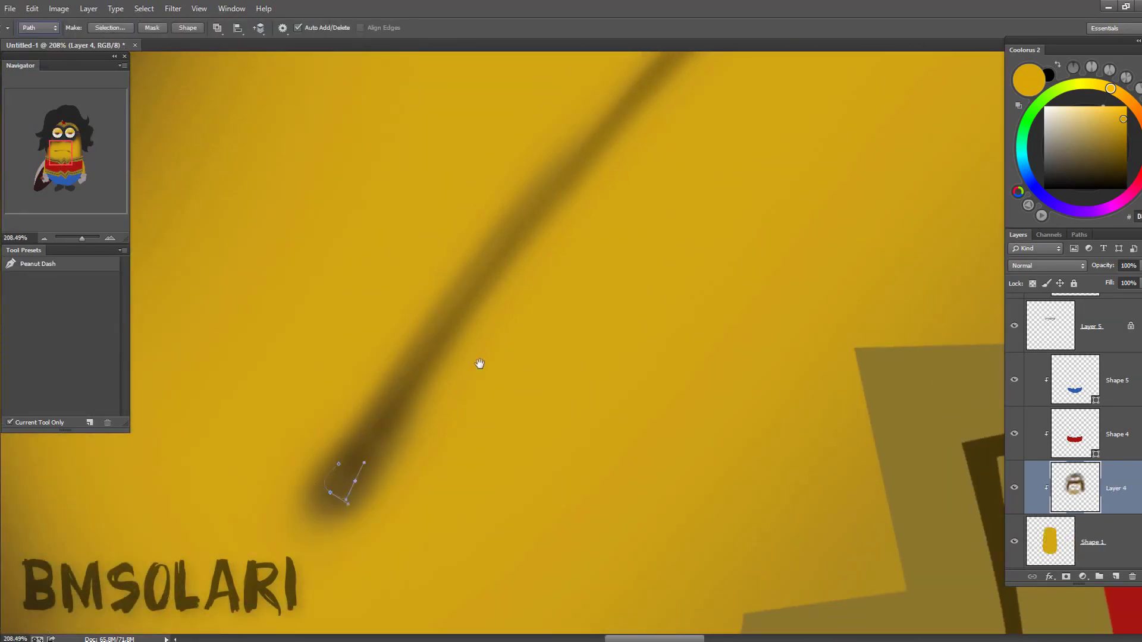
left_click_drag(480, 364, 418, 443)
left_click_drag(536, 221, 640, 122)
left_click_drag(252, 595, 290, 489)
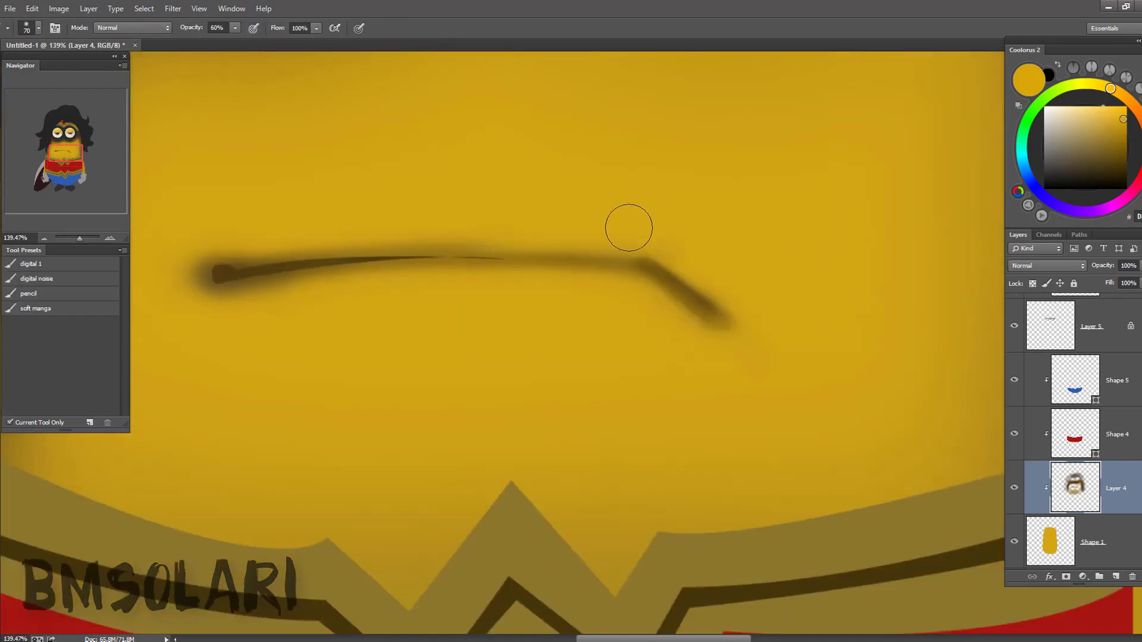
- Tilt the view and thin the mouth stroke's edges further with face yellow
key("p")
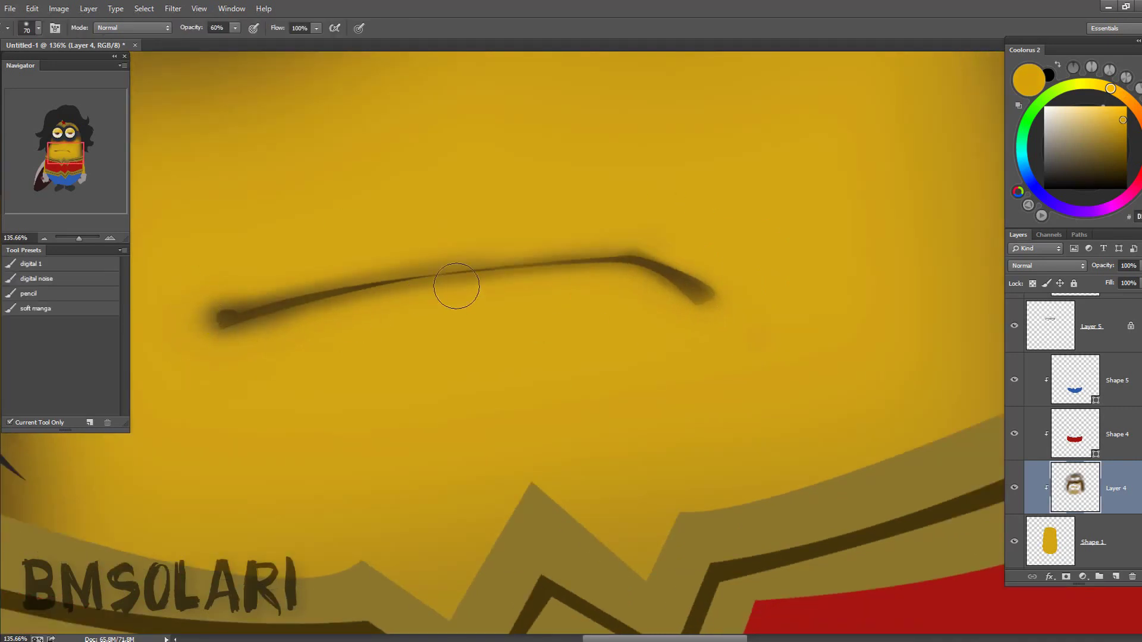
left_click_drag(456, 287, 402, 377)
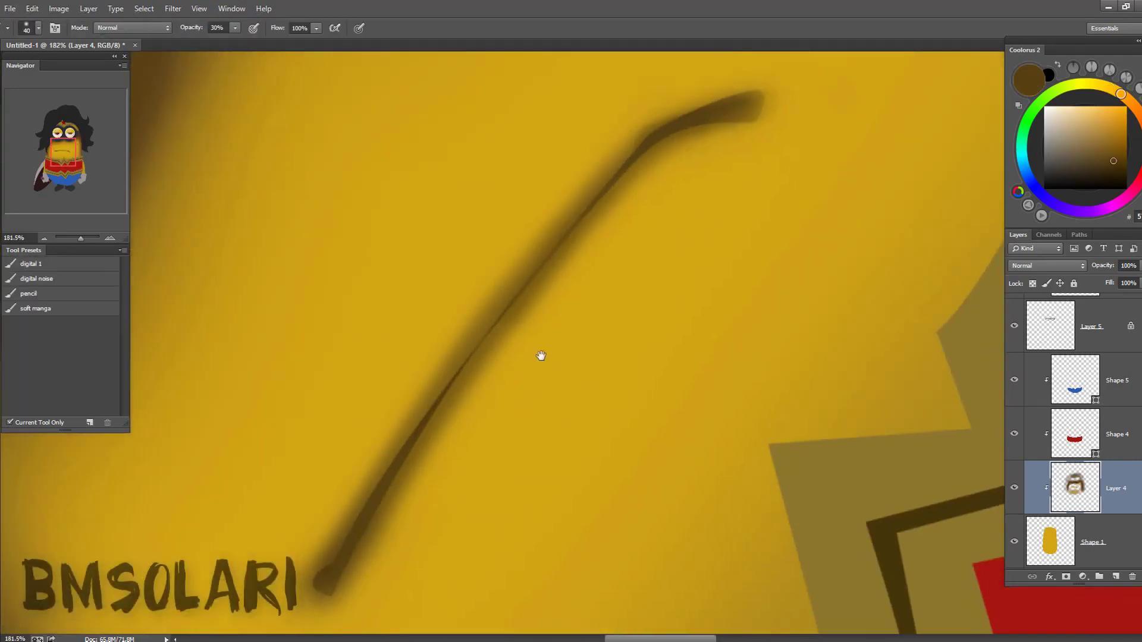
left_click_drag(541, 356, 531, 332)
left_click(677, 131, "alt")
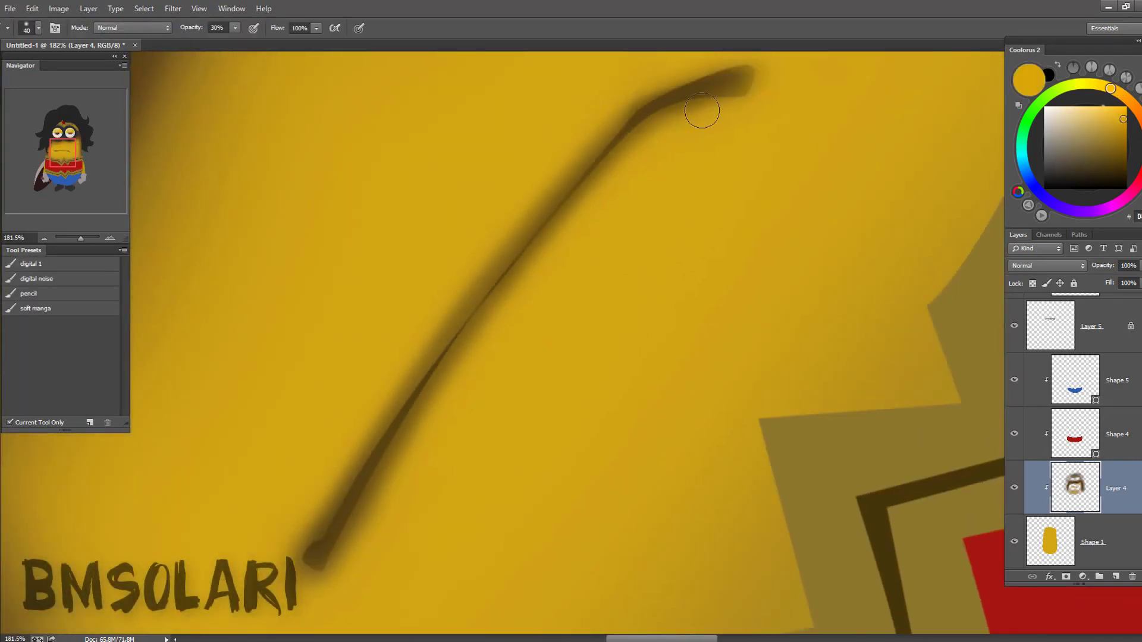
left_click_drag(702, 111, 347, 444)
left_click_drag(618, 99, 584, 179)
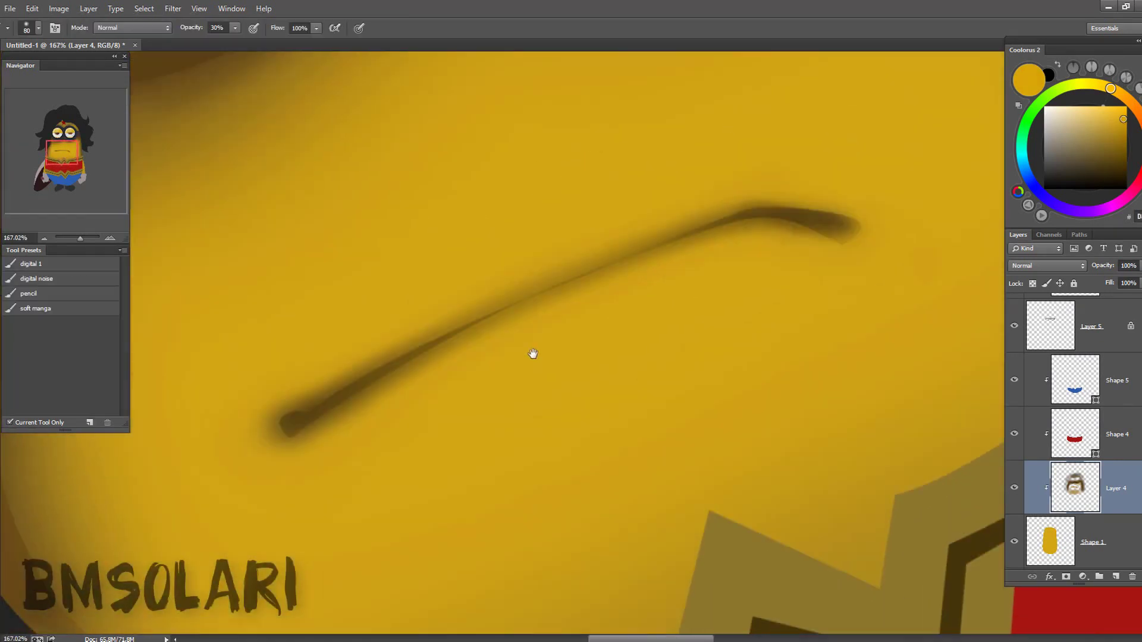
- Copy the lassoed mouth onto its own layer and nudge it slightly lower
scroll(351, 379, "up", 5)
key("l")
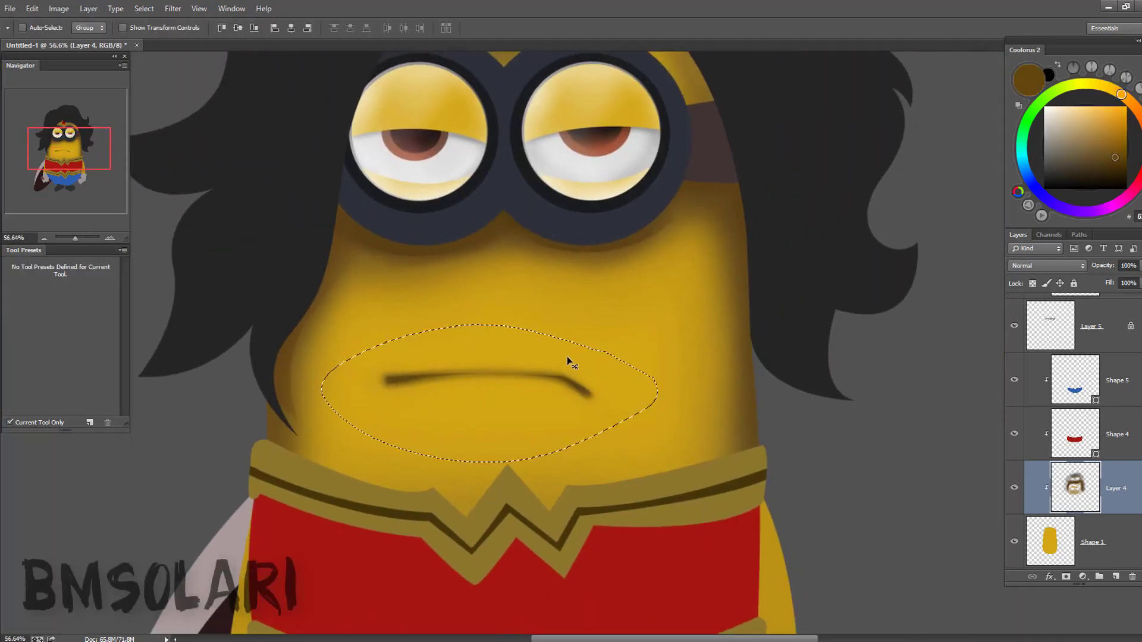
key("ctrl+j")
left_click_drag(561, 407, 577, 412)
- Erase the stray dark dot at the mouth's left end on Layer 4
key("e")
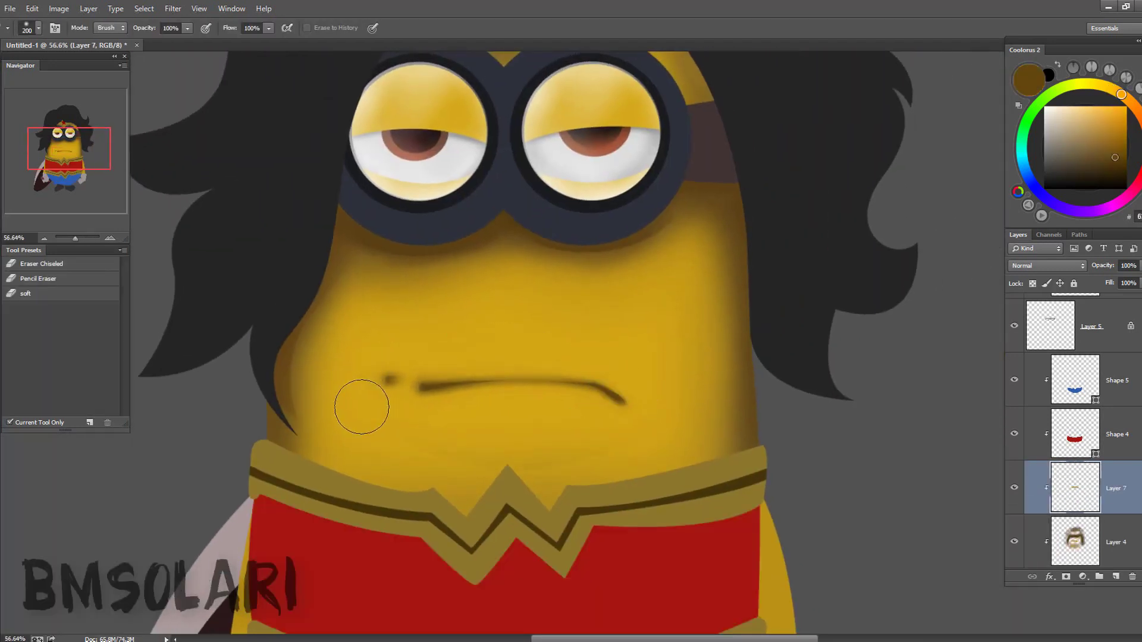
key("alt+bracketleft")
left_click_drag(390, 381, 428, 381)
left_click_drag(620, 389, 590, 417)
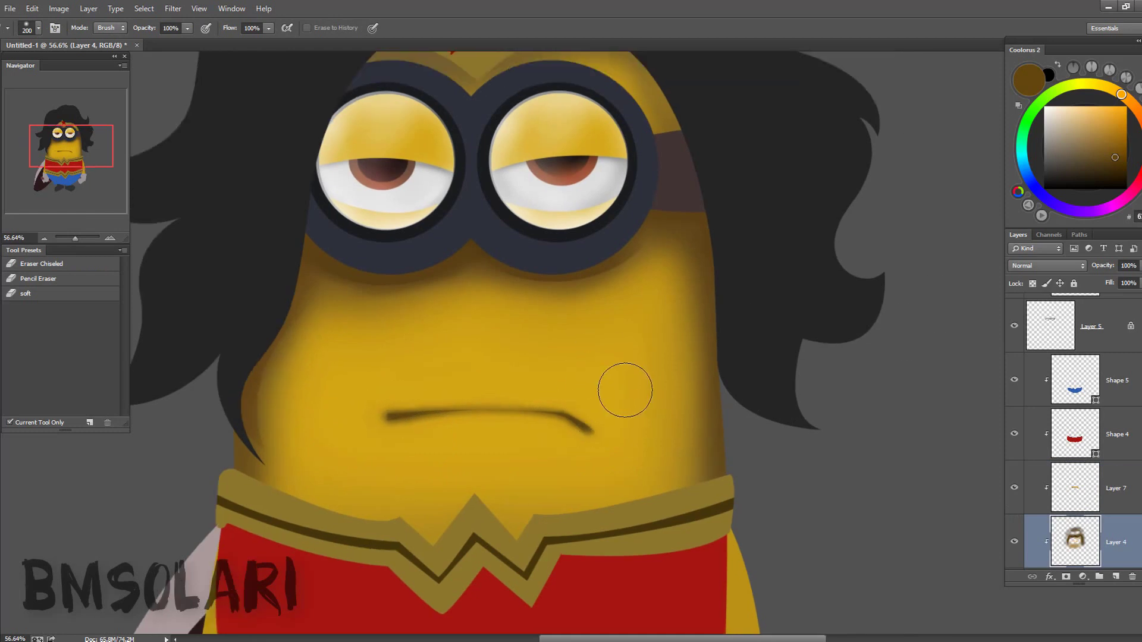
left_click_drag(632, 362, 599, 399)
left_click(1122, 471)
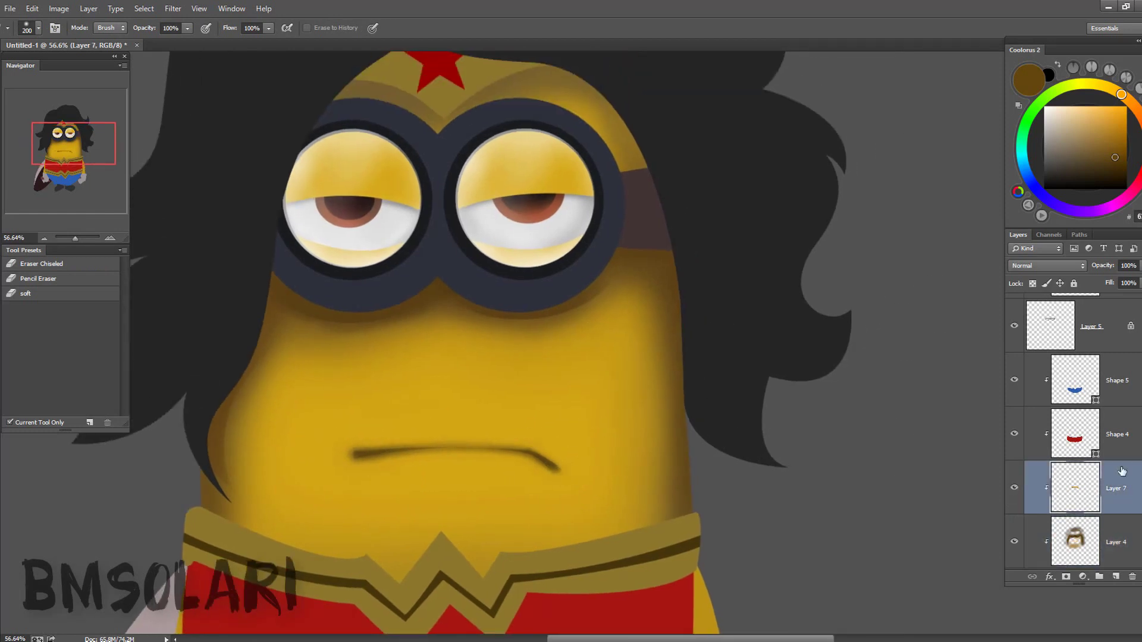
left_click_drag(896, 444, 821, 393)
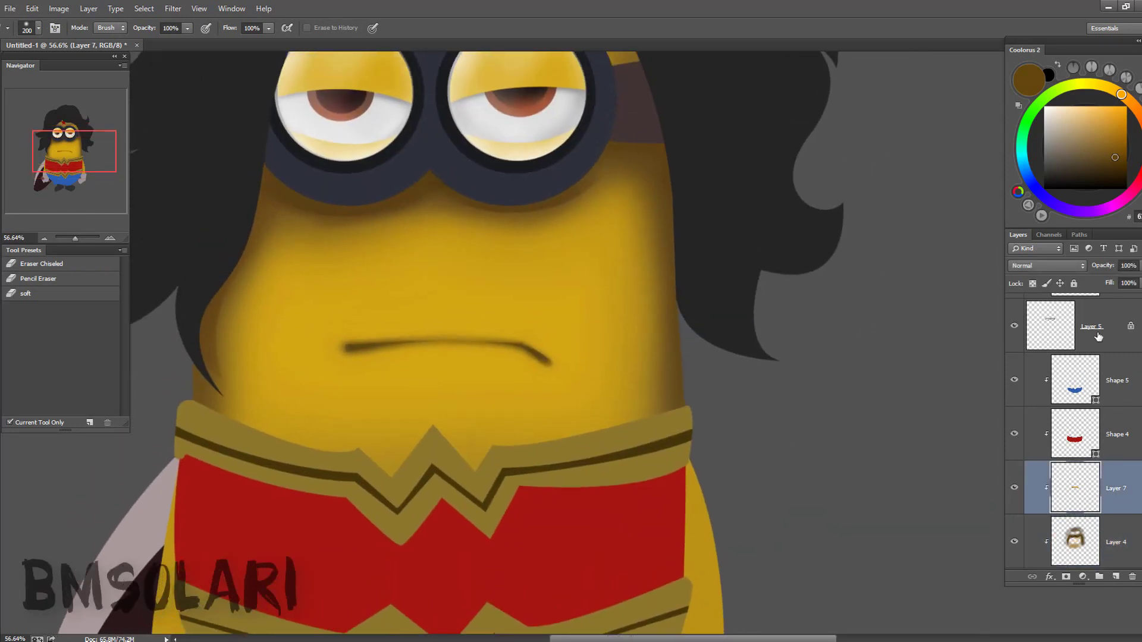
key("alt+bracketleft")
- Lower the opacity of Layer 3 inside the group to 58%
key("b")
left_click_drag(534, 295, 504, 427)
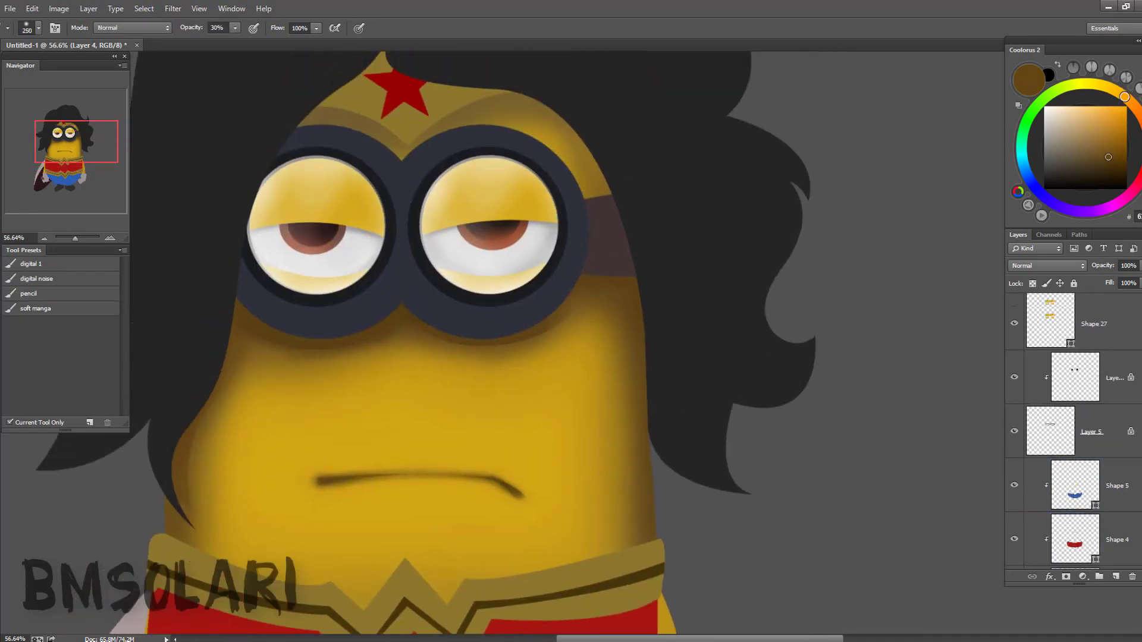
scroll(1071, 417, "up", 3)
left_click(1095, 390)
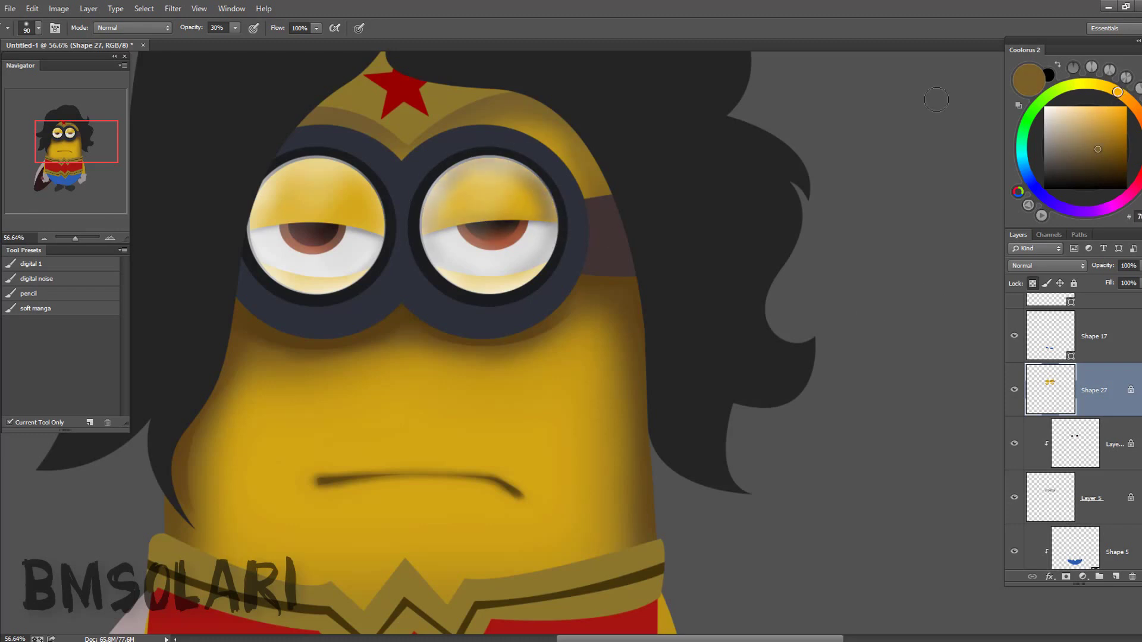
scroll(1071, 416, "down", 5)
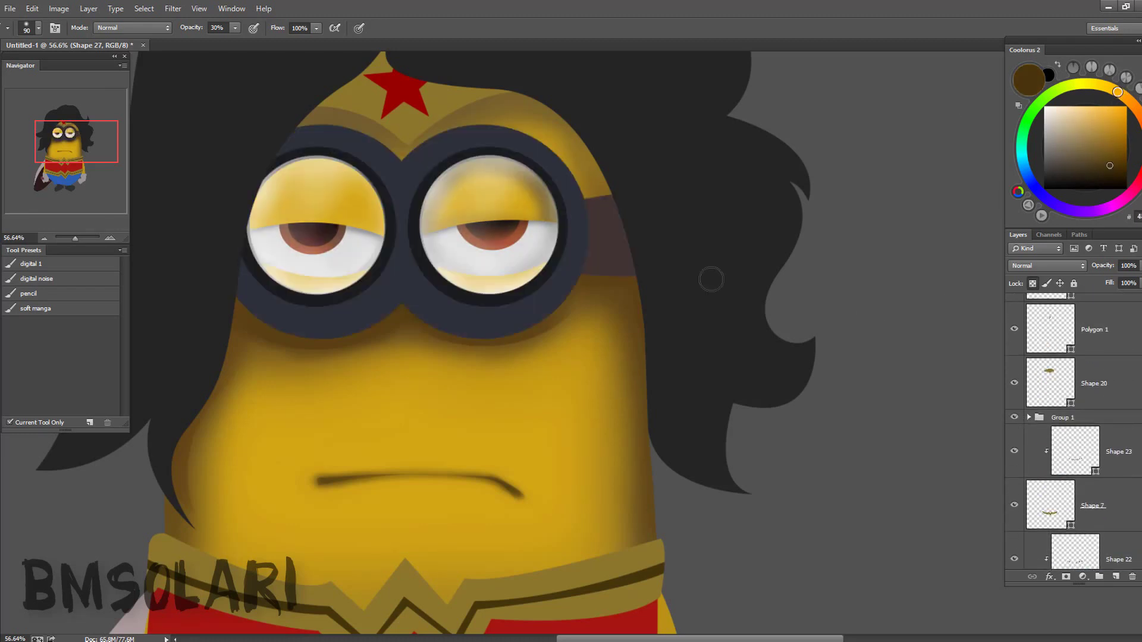
left_click(1029, 417)
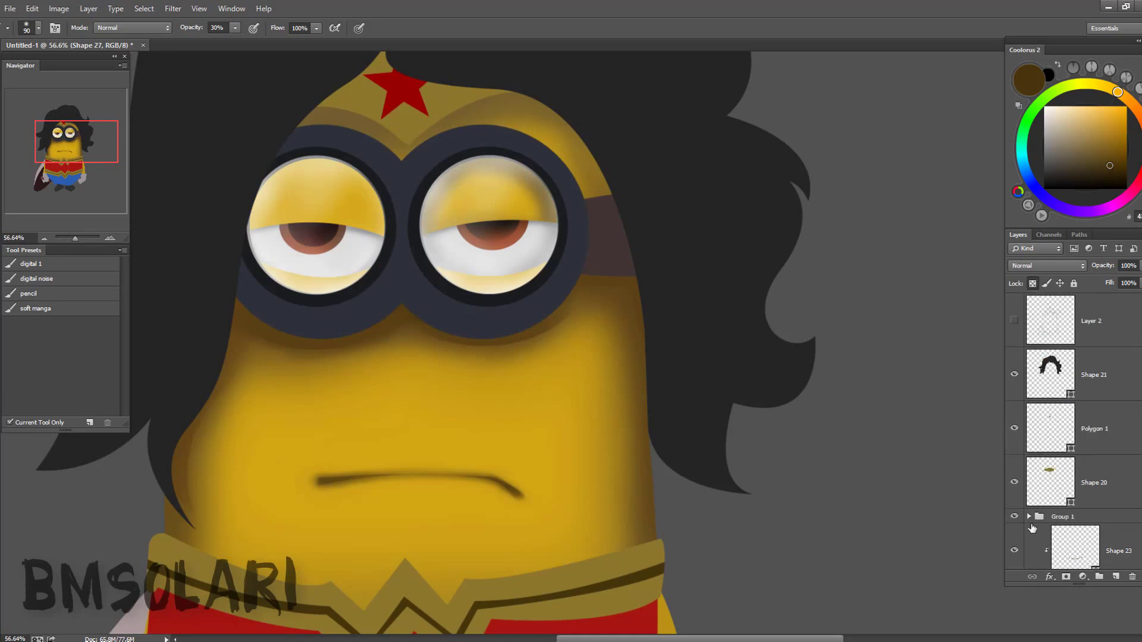
scroll(1071, 417, "down", 2)
left_click(1076, 369)
left_click_drag(1107, 266, 1101, 269)
left_click(432, 193, "ctrl")
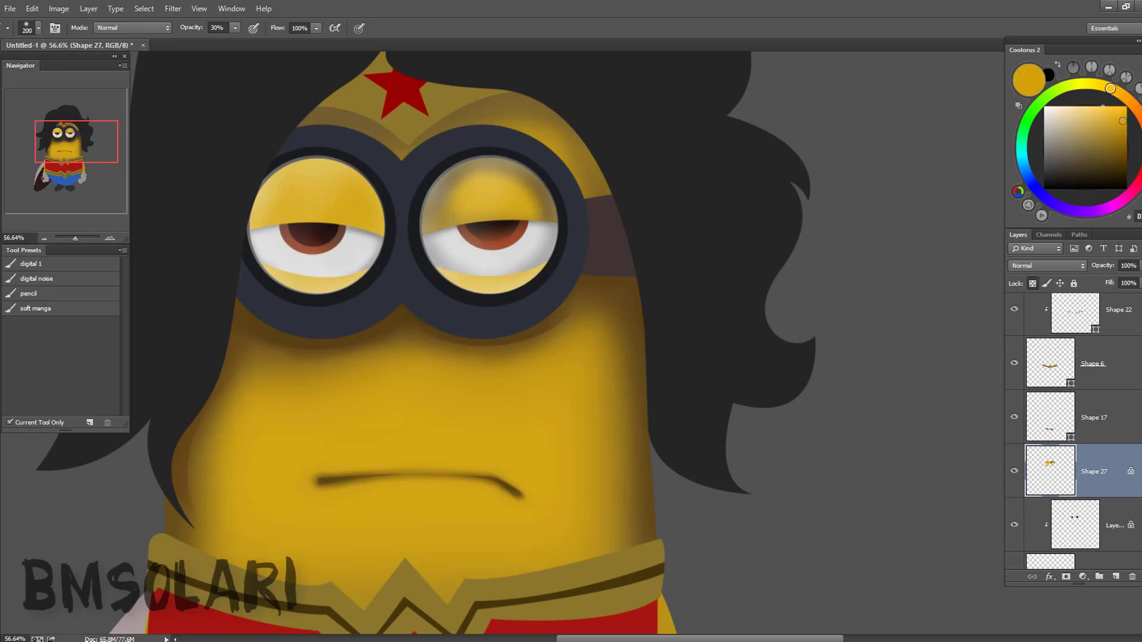
- Shade the top of the left lens and the lower right lens with sampled brown at 30% opacity
scroll(1047, 416, "down", 2)
left_click(1015, 376)
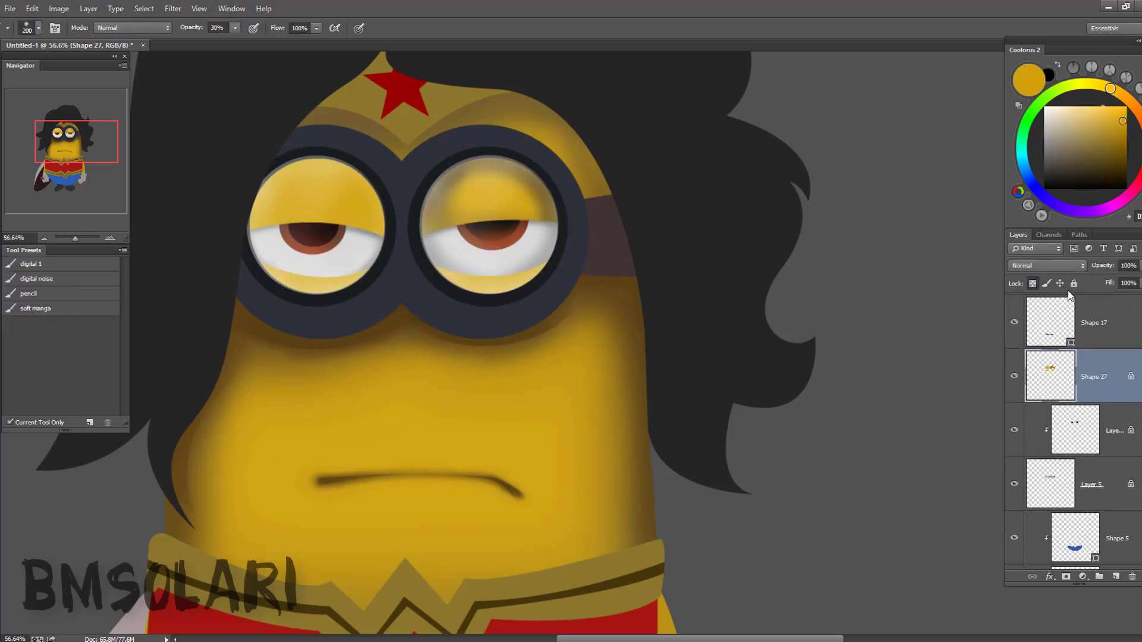
left_click(506, 262, "alt")
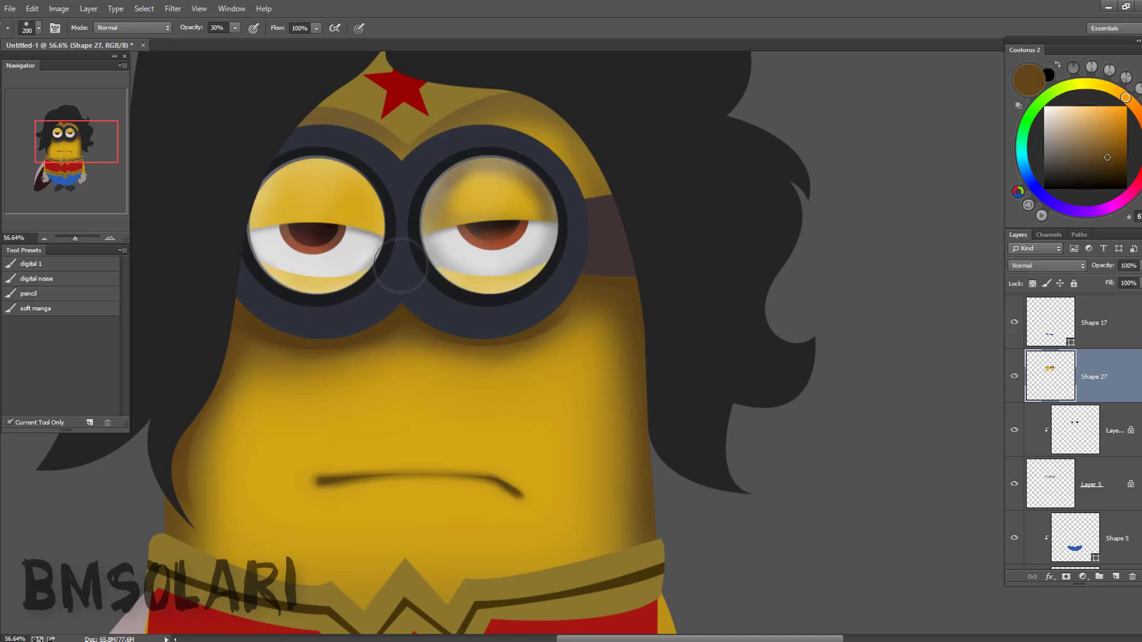
left_click(537, 177, "alt")
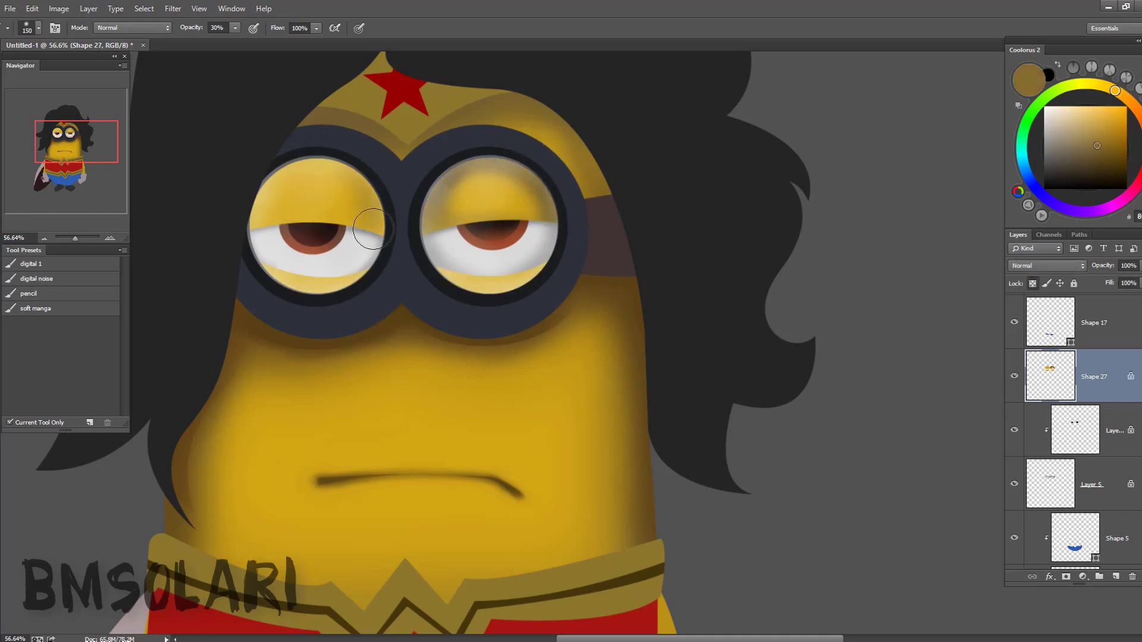
left_click_drag(1125, 98, 1132, 103)
left_click_drag(366, 173, 301, 163)
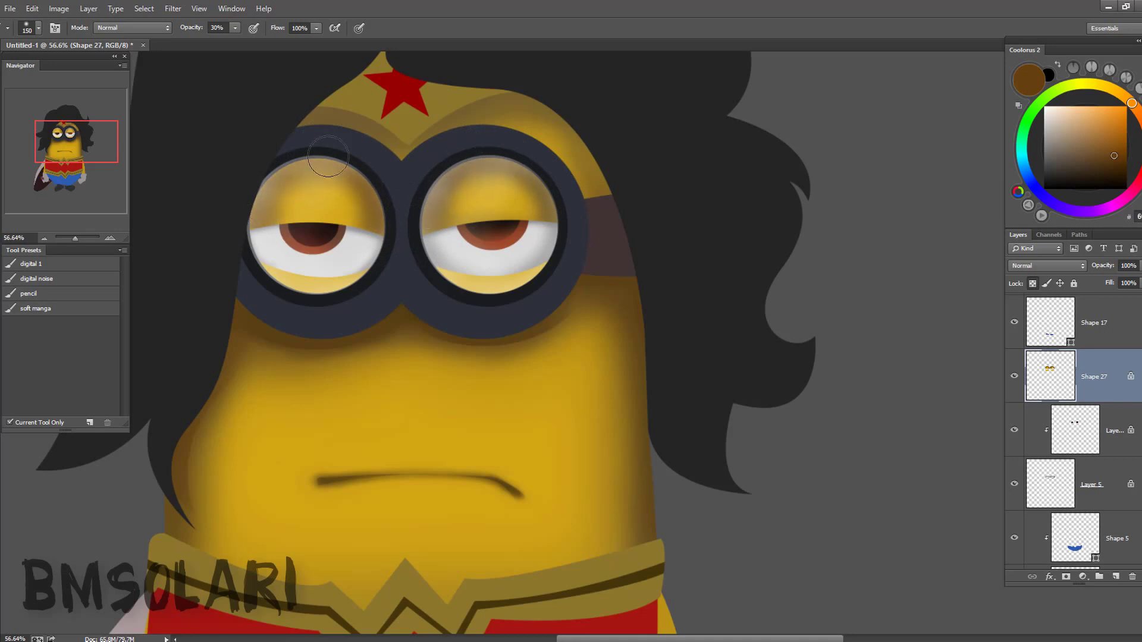
left_click_drag(457, 267, 492, 262)
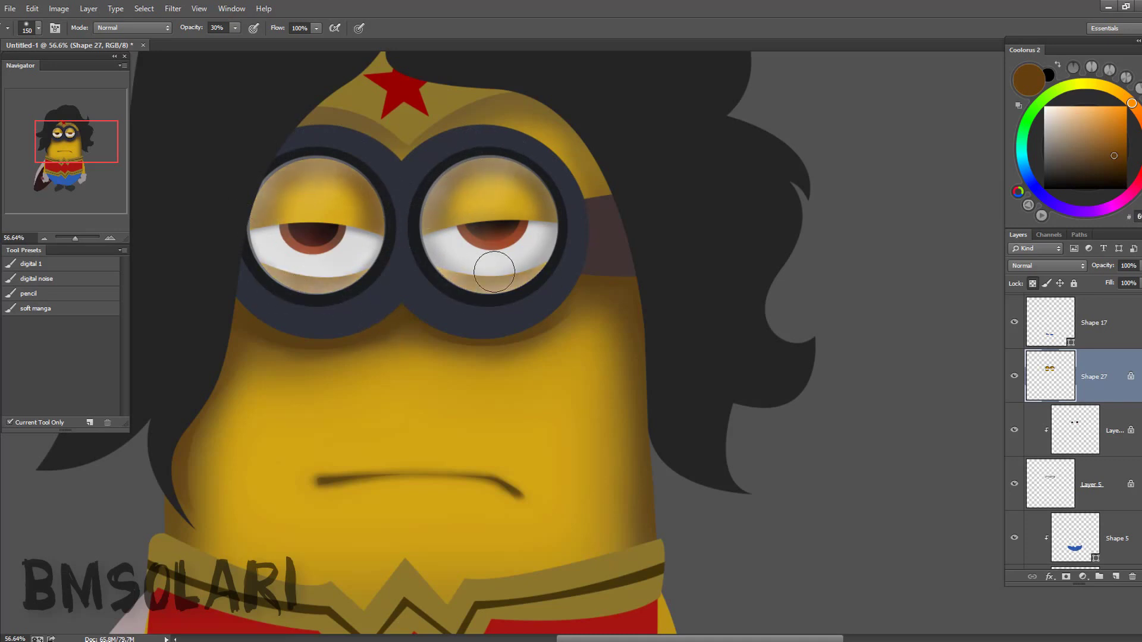
left_click(494, 266, "alt")
- Zoom in close on the goggles and eyes, clearing the goggle selection
left_click(1050, 375, "ctrl")
scroll(510, 204, "up", 2, "alt")
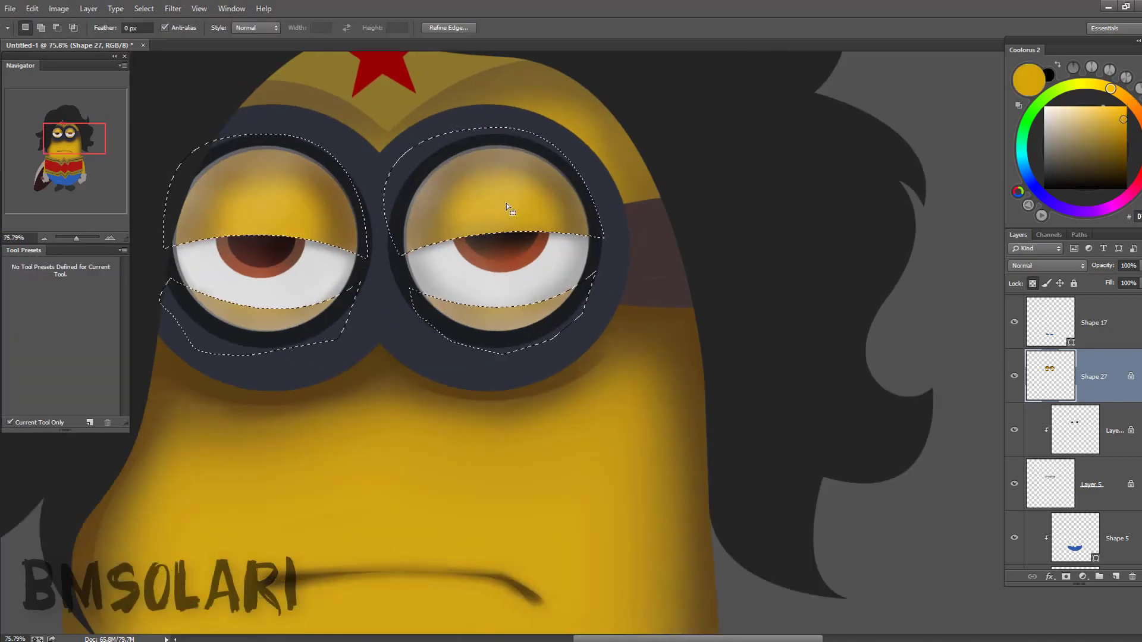
key("8")
key("ctrl+d")
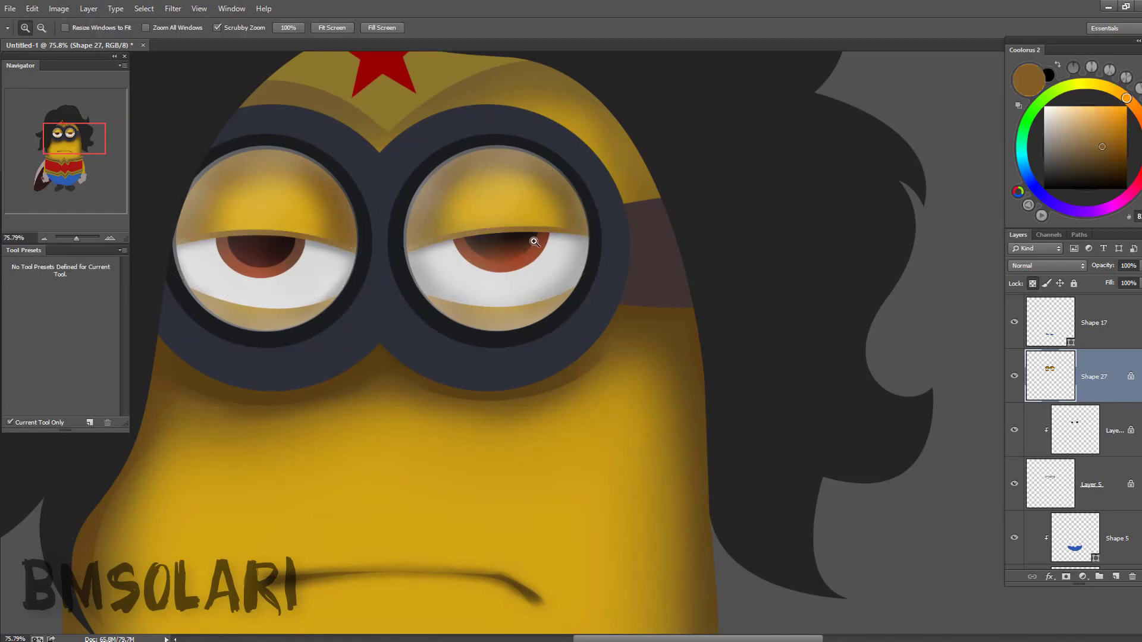
scroll(518, 243, "up", 2, "alt")
left_click_drag(434, 232, 479, 237)
scroll(478, 237, "down", 3, "alt")
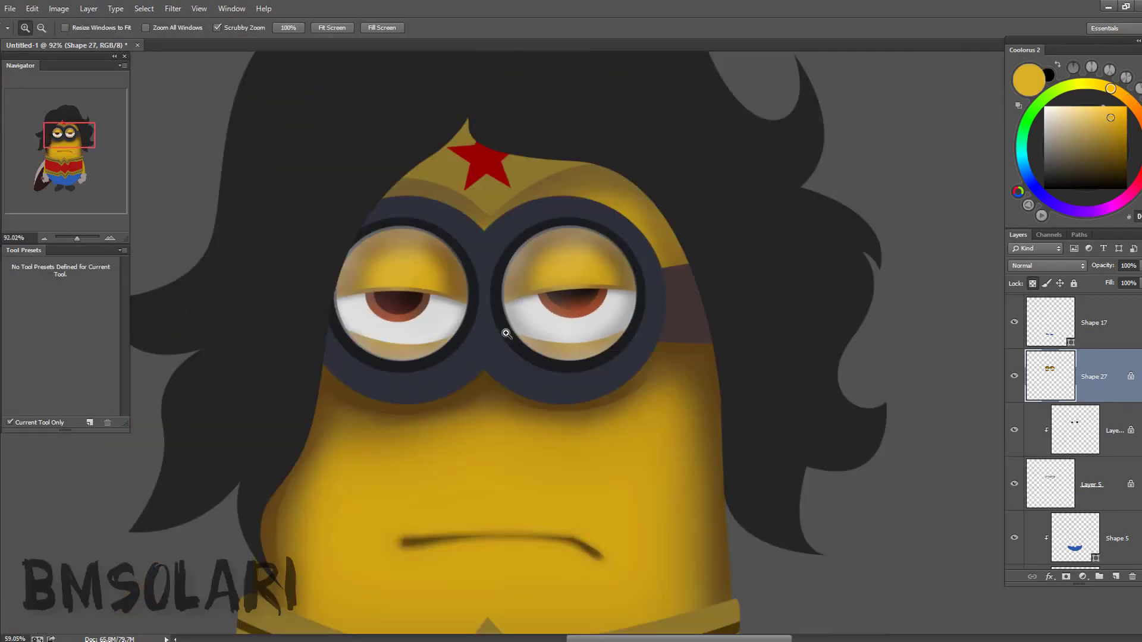
key("ctrl+shift+d")
scroll(478, 237, "up", 4, "alt")
left_click(416, 476, "alt")
scroll(436, 271, "up", 1, "alt")
scroll(436, 270, "down", 3, "alt")
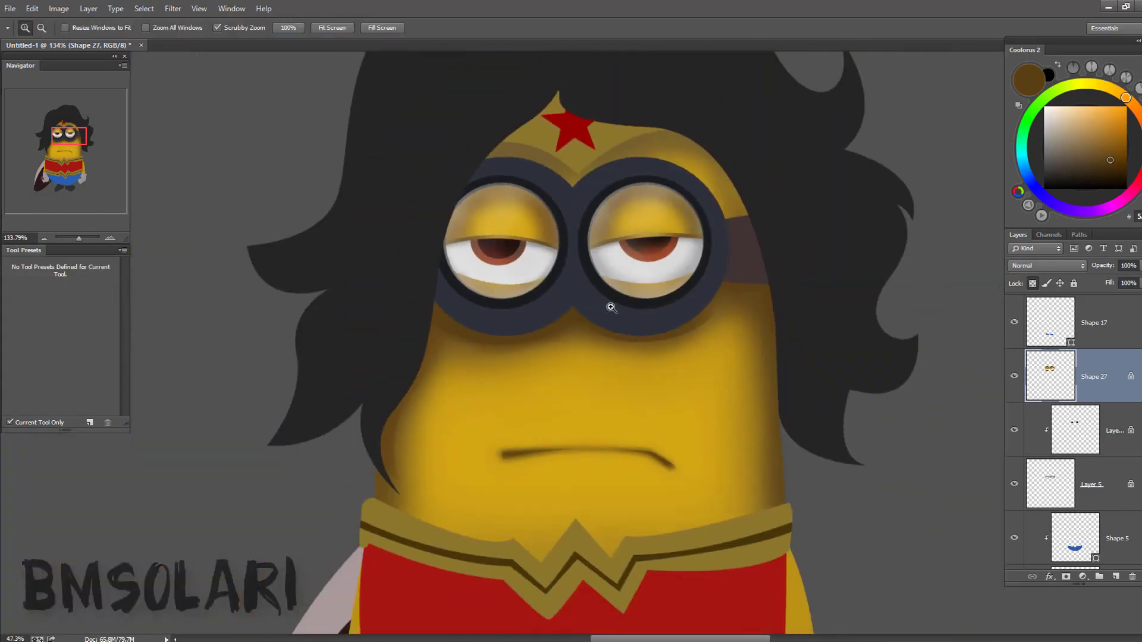
scroll(607, 306, "up", 3, "alt")
- Reshape the right eye's upper lid with the Liquify filter
key("ctrl+t")
key("z")
key("Return")
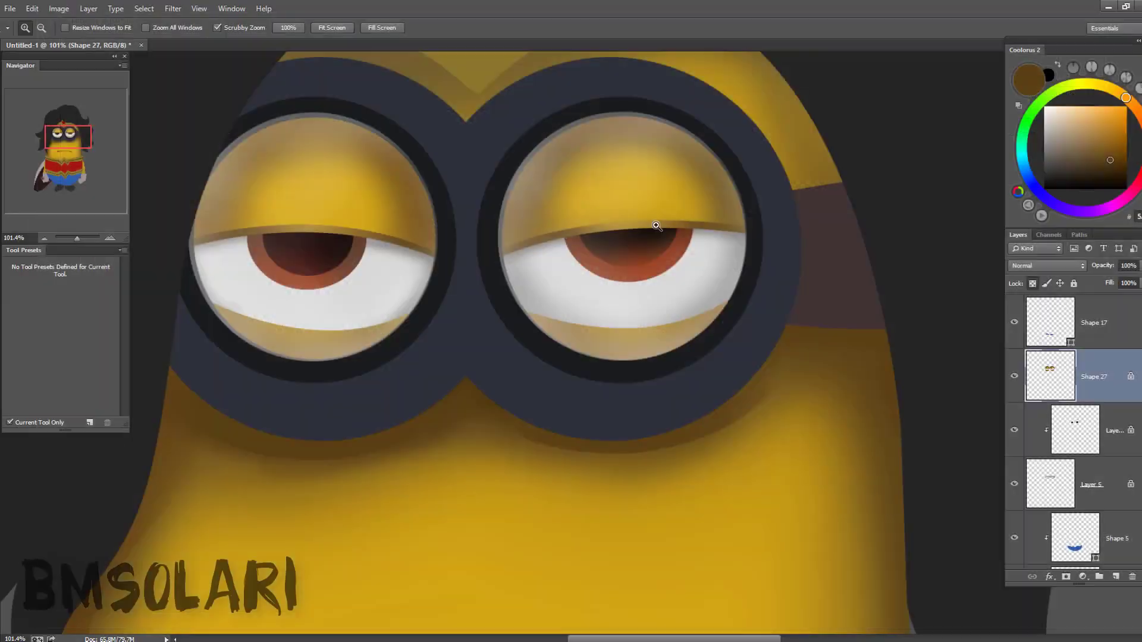
key("ctrl+shift+x")
scroll(523, 242, "up", 3, "alt")
left_click_drag(667, 369, 650, 408)
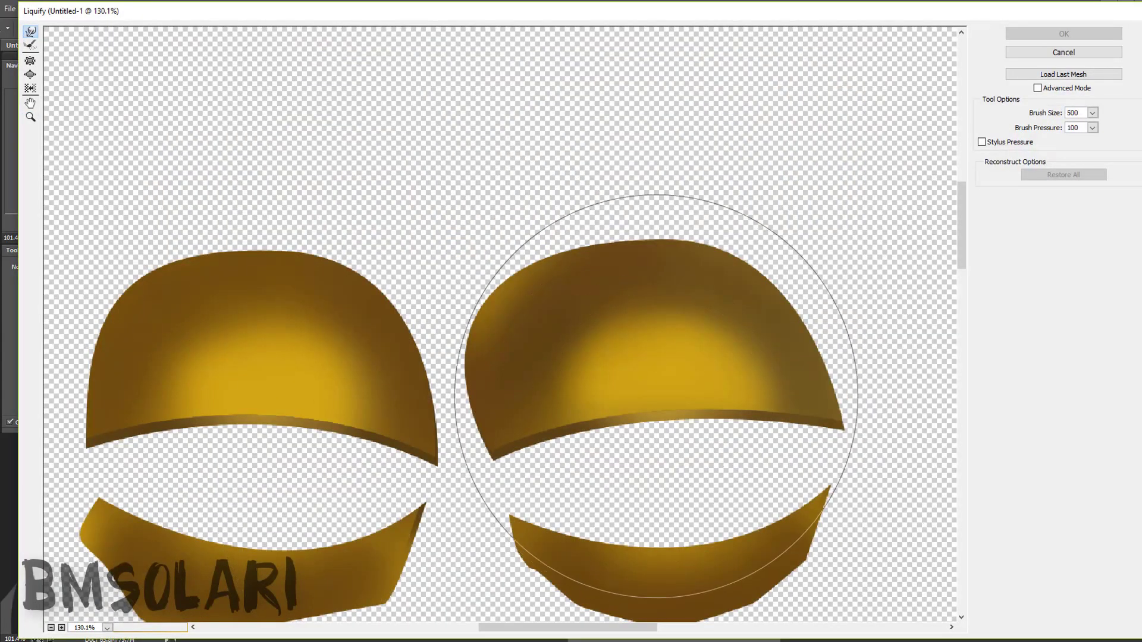
key("Return")
- Paint white, then yellow highlights along both lower eyelids inside the eye selection
key("b")
left_click(522, 242, "alt")
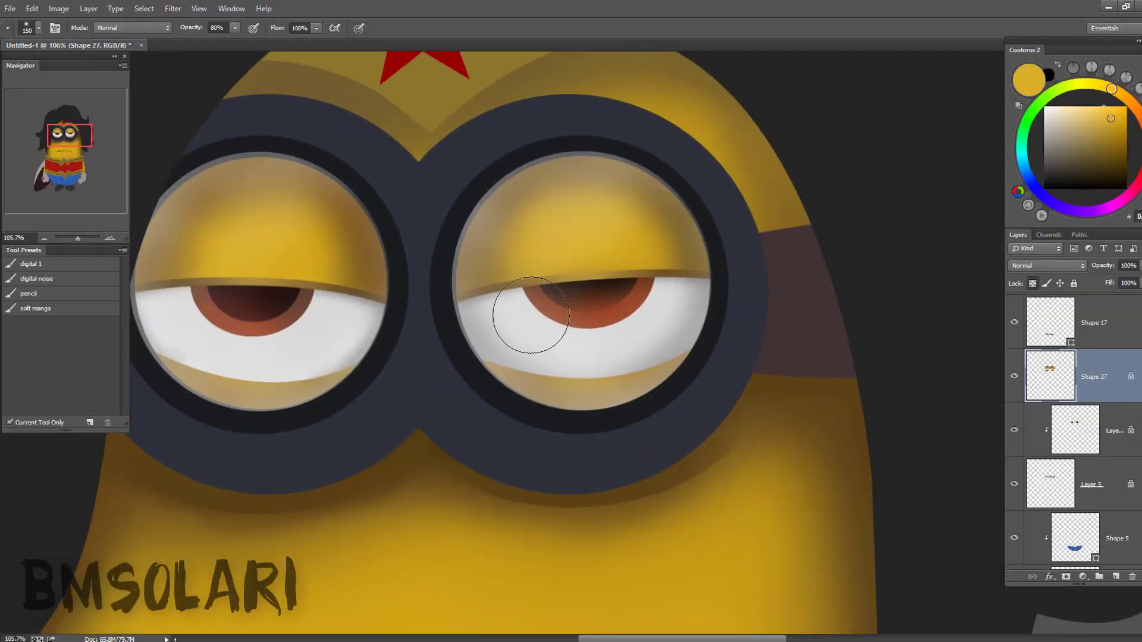
left_click(1052, 390, "ctrl")
left_click(613, 357, "alt")
left_click_drag(518, 374, 637, 318)
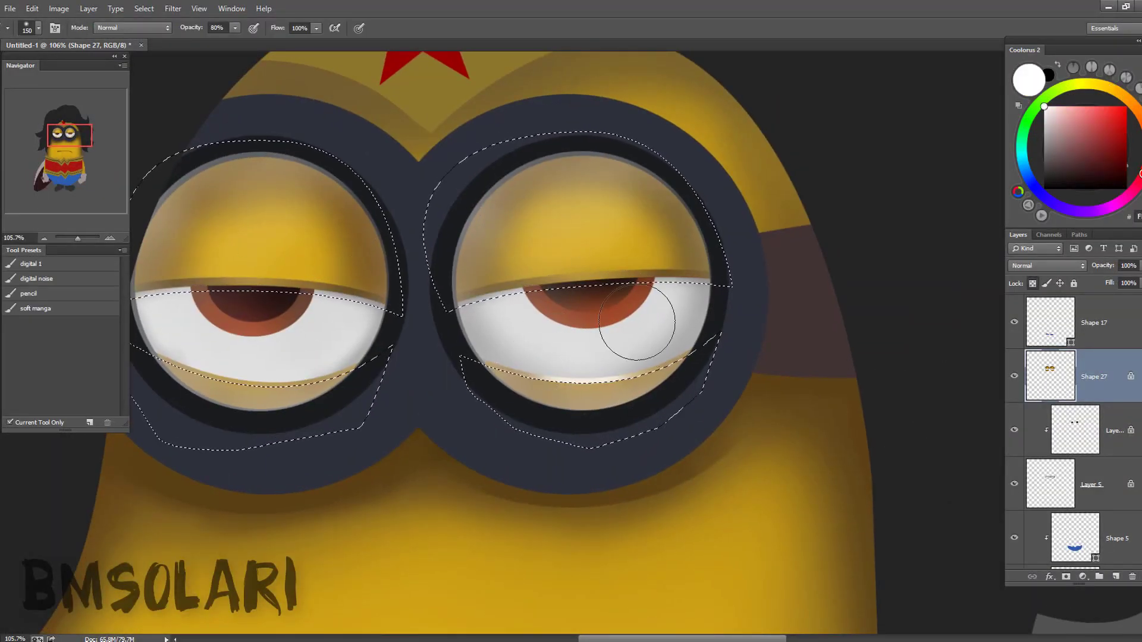
left_click_drag(149, 357, 310, 342)
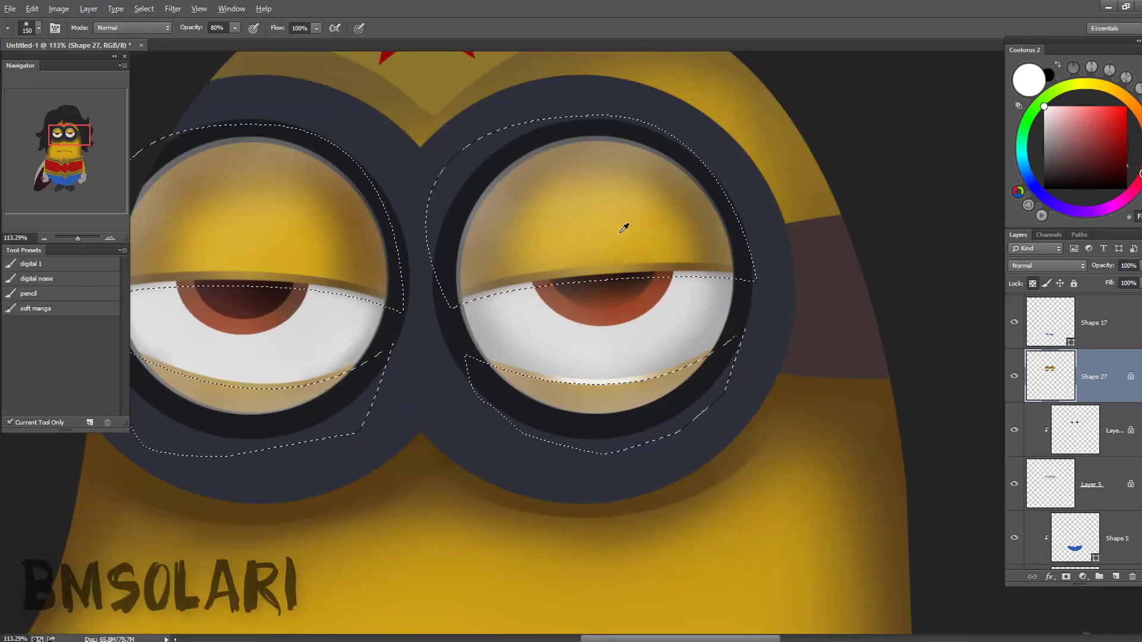
left_click(621, 227, "alt")
left_click_drag(702, 357, 565, 380)
left_click_drag(137, 351, 393, 357)
- Deselect the eyes and hide Layer 3's lens shading
left_click(400, 370, "alt")
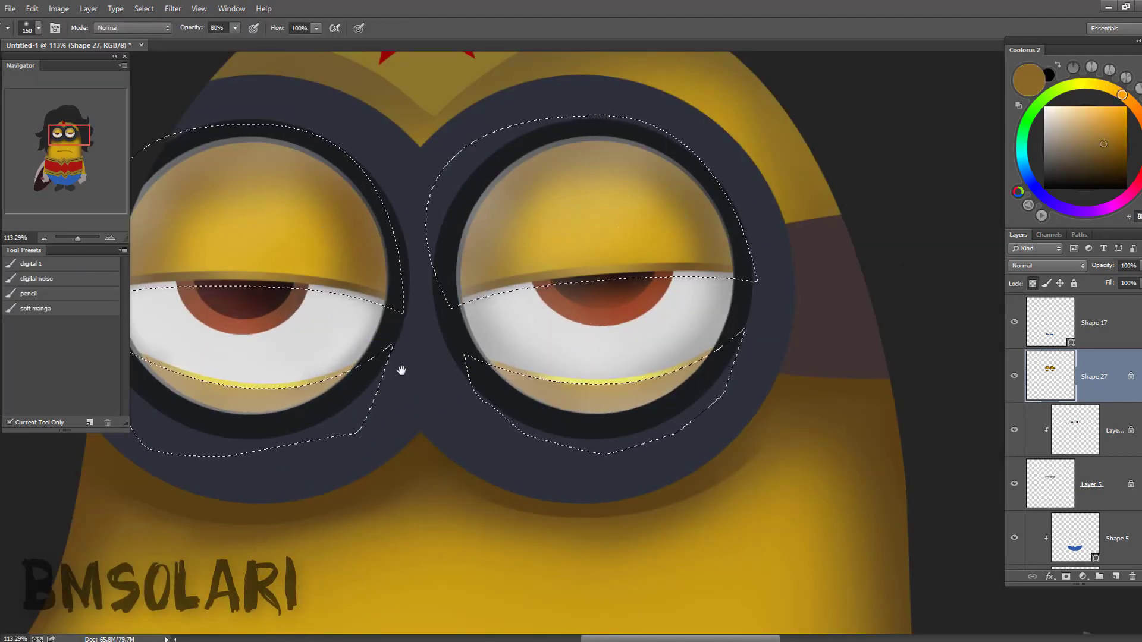
left_click(1119, 175)
key("ctrl+d")
scroll(654, 382, "down", 5)
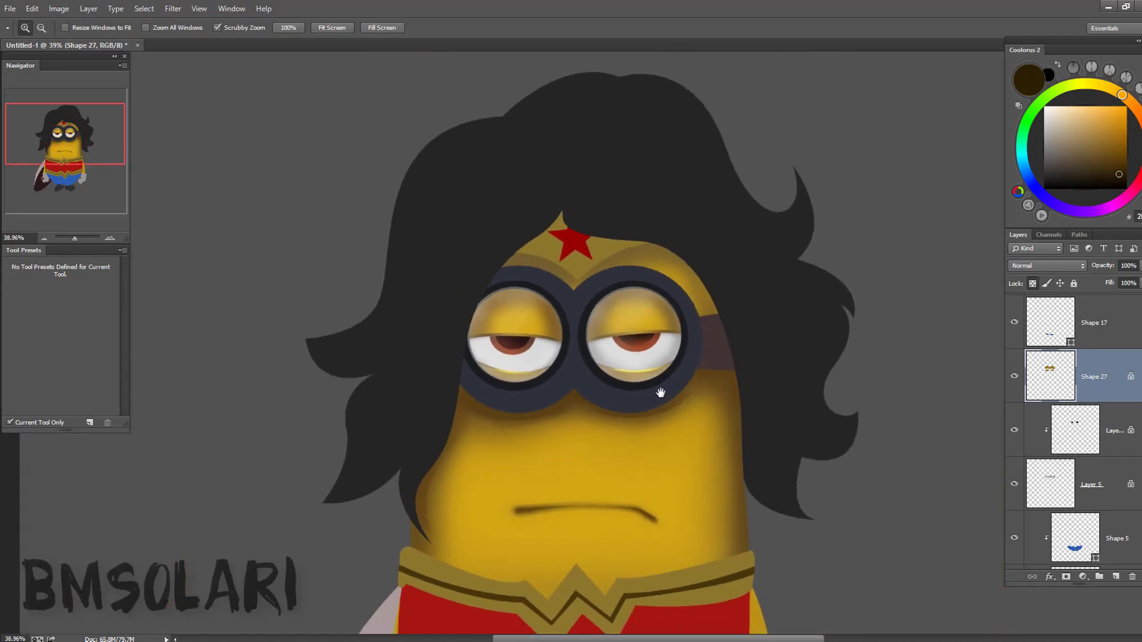
left_click(465, 345, "alt")
scroll(1071, 416, "down", 5)
left_click(1014, 305)
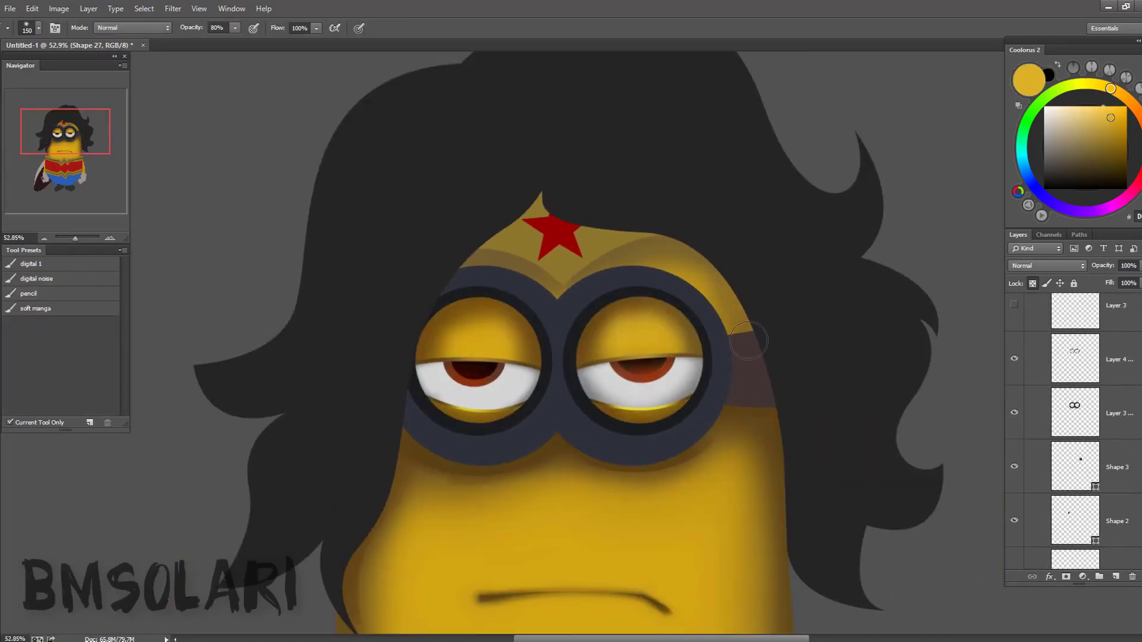
scroll(482, 330, "up", 1)
scroll(683, 327, "down", 3)
scroll(683, 327, "right", 2)
scroll(1071, 417, "up", 5)
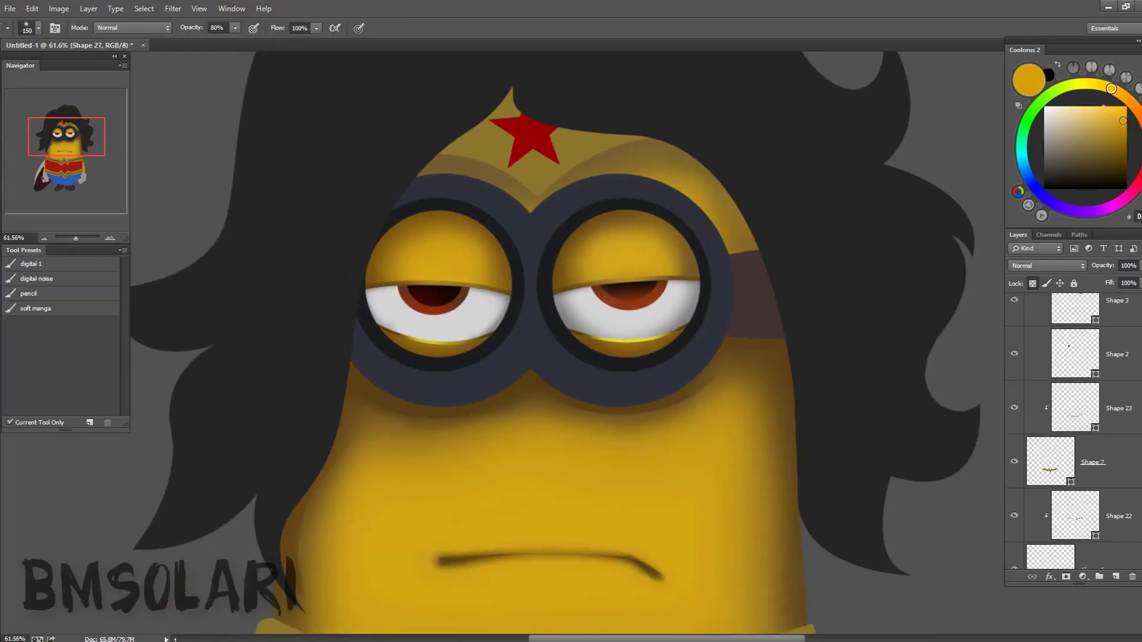
- Select Layer 5 with a smaller golden-brown brush and zoom in on the eyes
left_click(1095, 519)
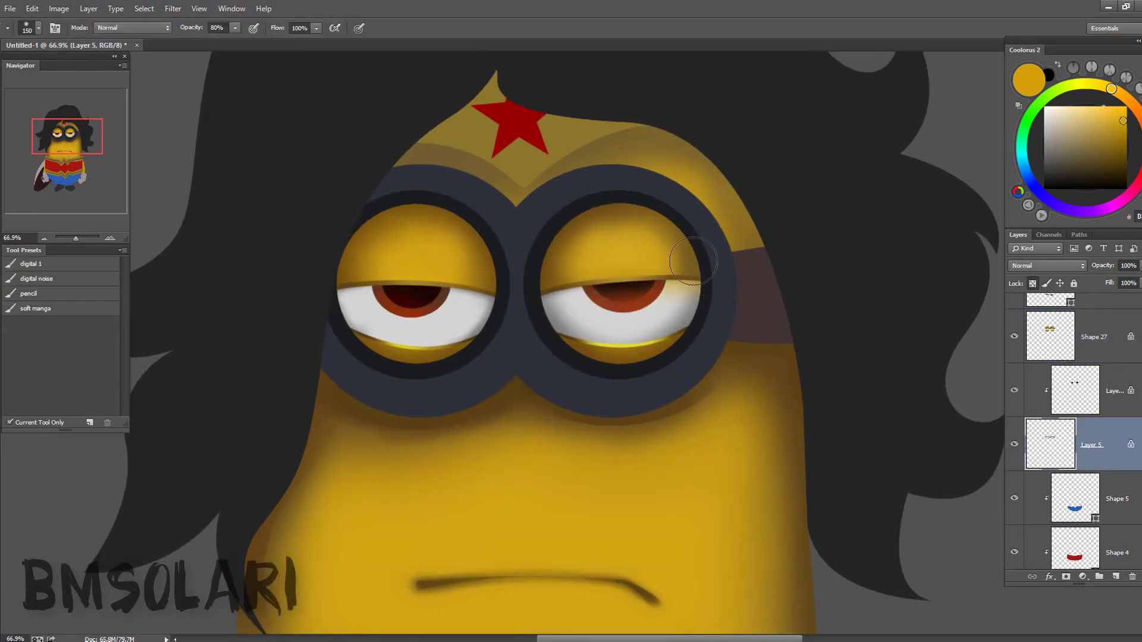
scroll(536, 328, "up", 1)
left_click(1043, 145)
left_click(586, 274, "alt")
key("bracketleft")
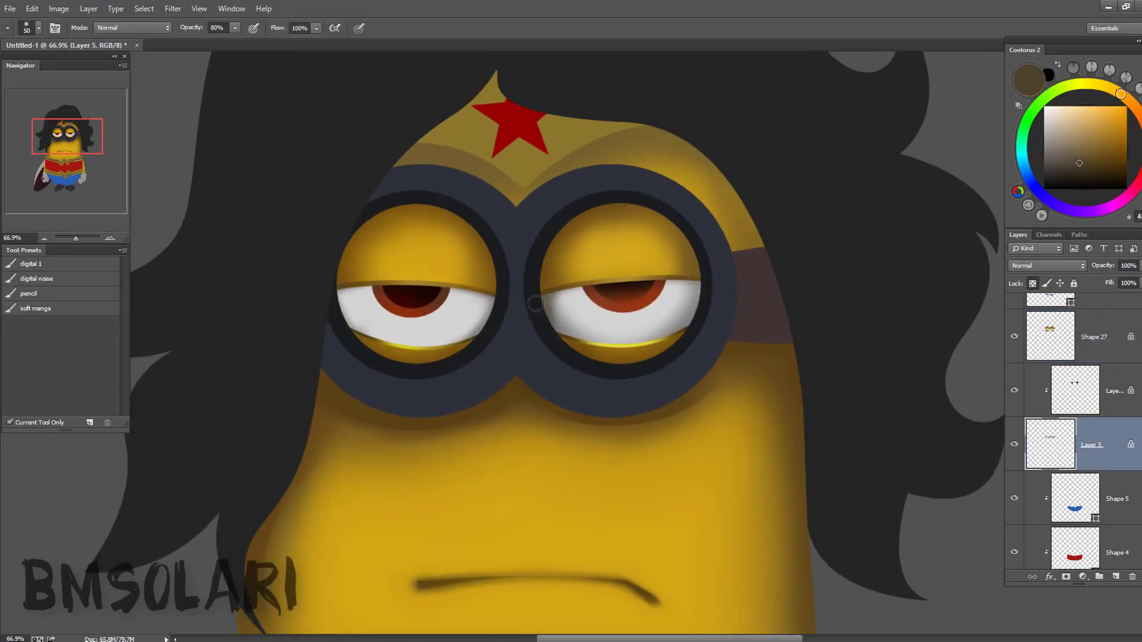
key("z")
left_click_drag(630, 390, 648, 392)
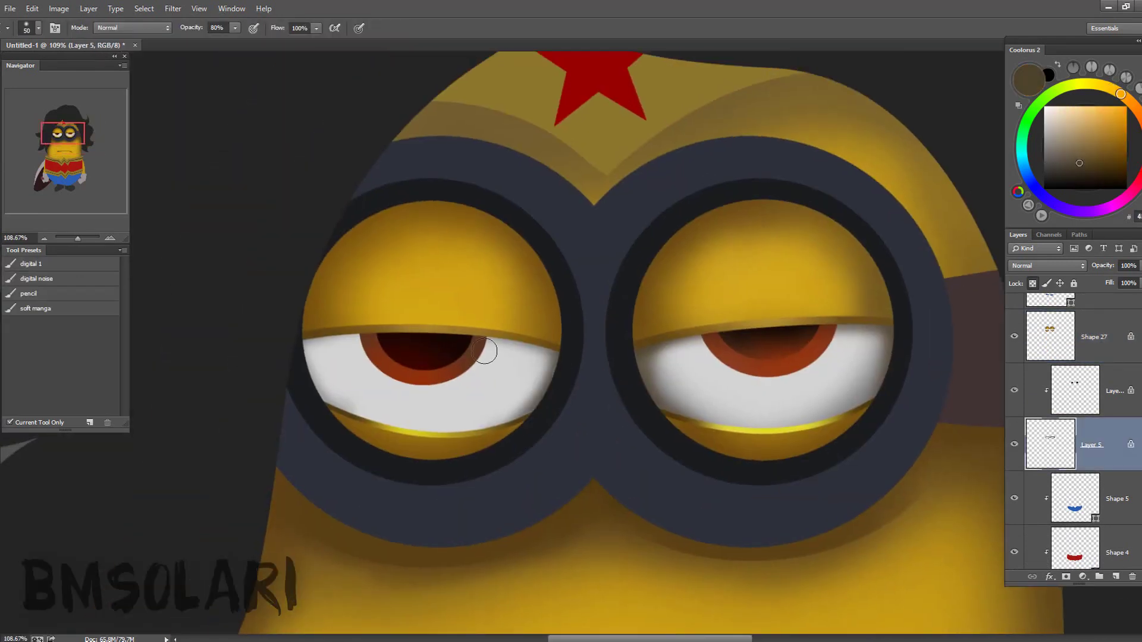
scroll(537, 379, "down", 2)
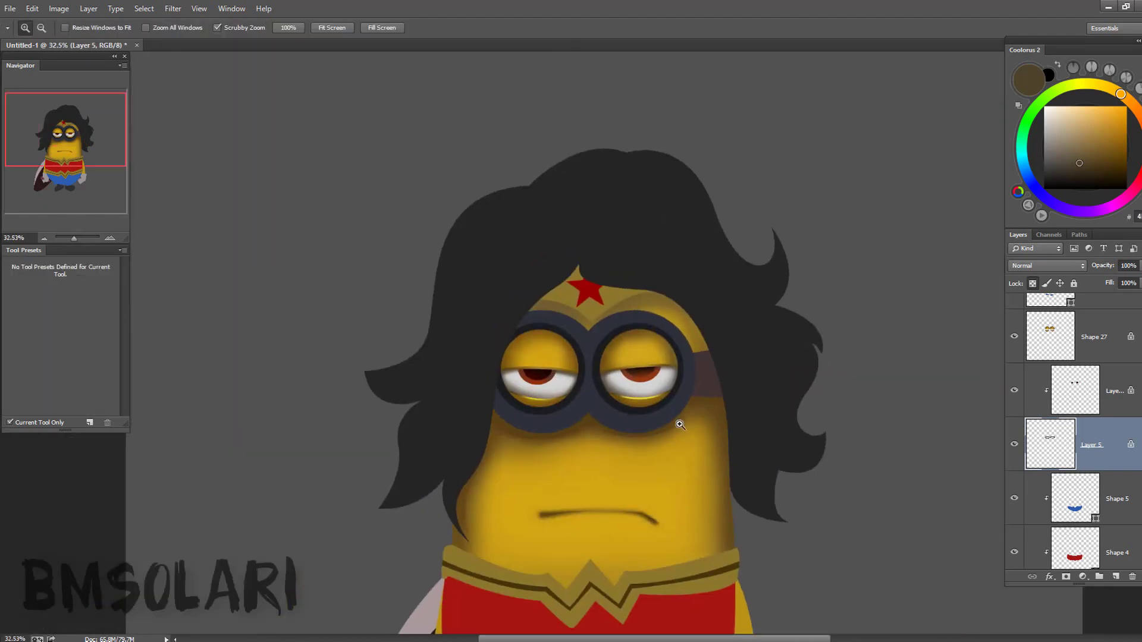
scroll(654, 343, "down", 3)
- On Layer 4, set the smudge strength to 30% and sample the face yellow
left_click(711, 358, "ctrl")
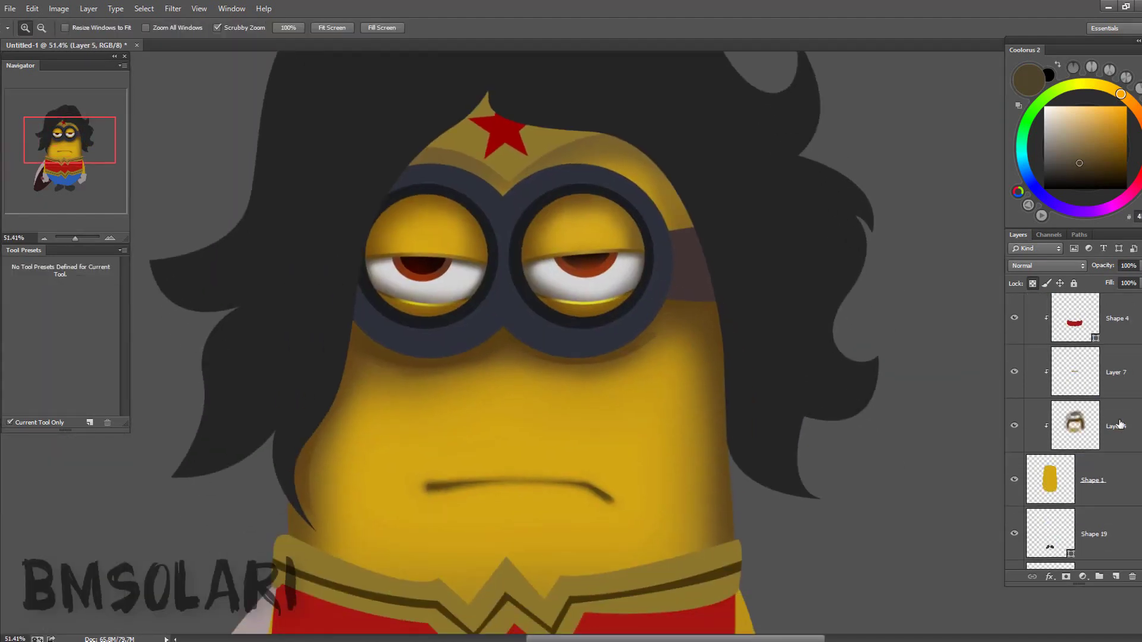
key("r")
key("3")
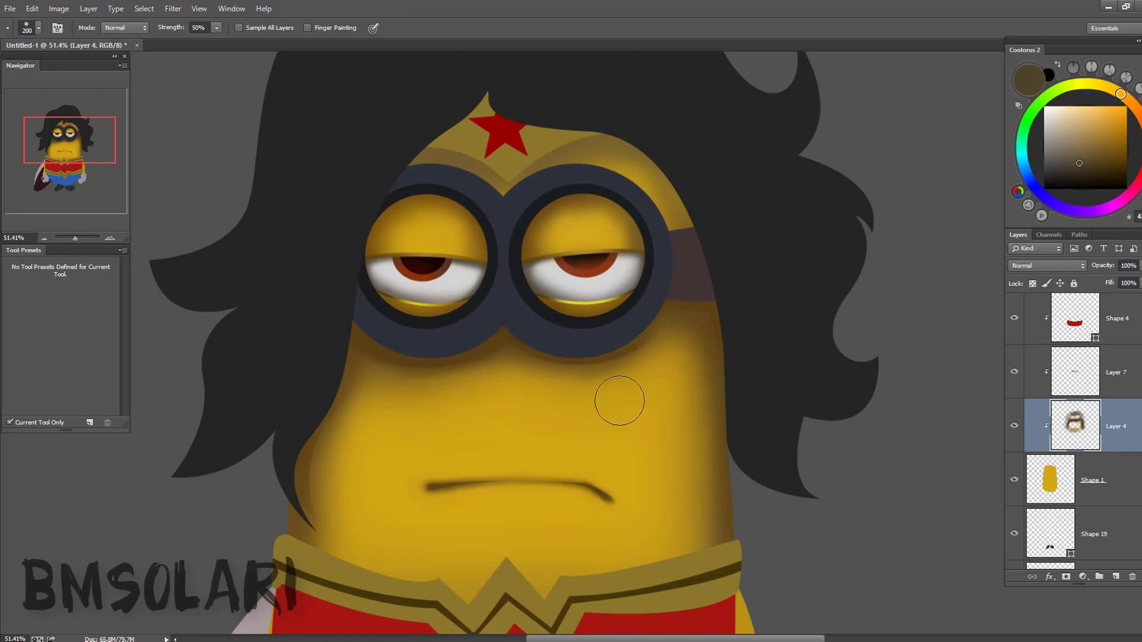
key("b")
left_click(516, 423, "alt")
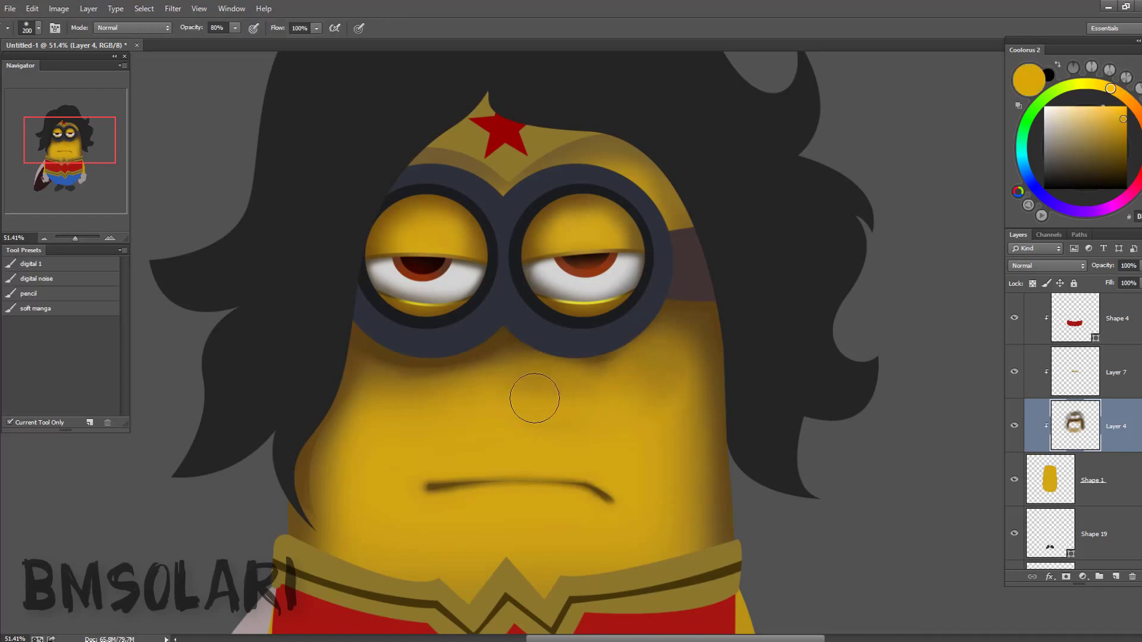
- Marquee an ellipse around the right goggle and pick a dark navy colour with a larger brush
key("m")
left_click_drag(499, 226, 670, 364)
key("b")
key("bracketright")
left_click(618, 333, "alt")
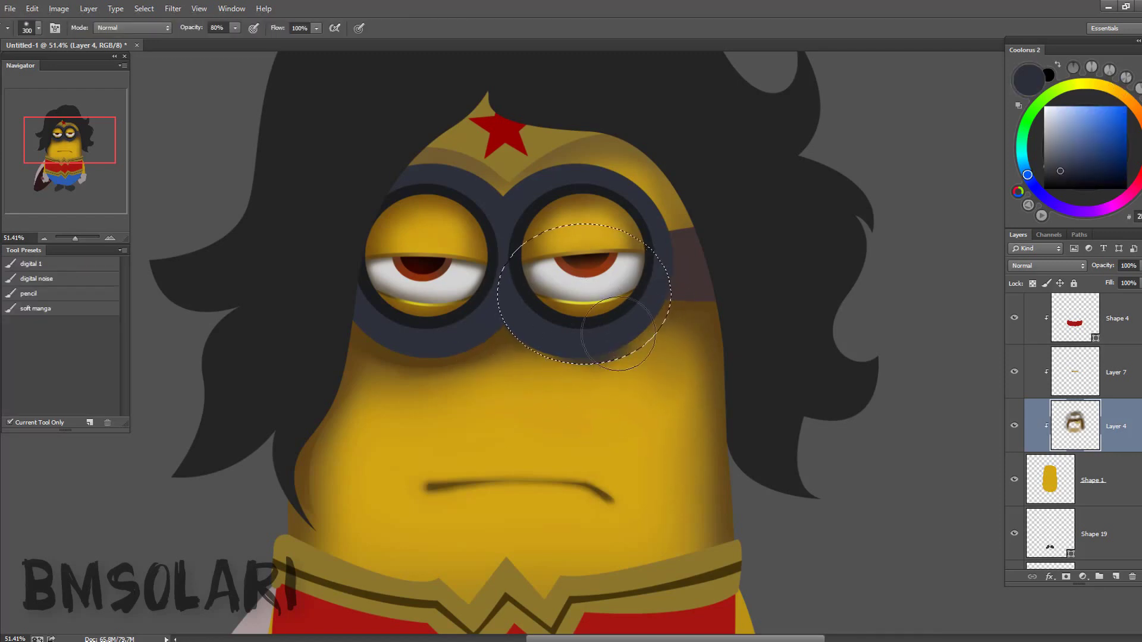
key("ctrl+d")
- Paint a darker brown shadow inside a lassoed patch beside the right goggle
key("l")
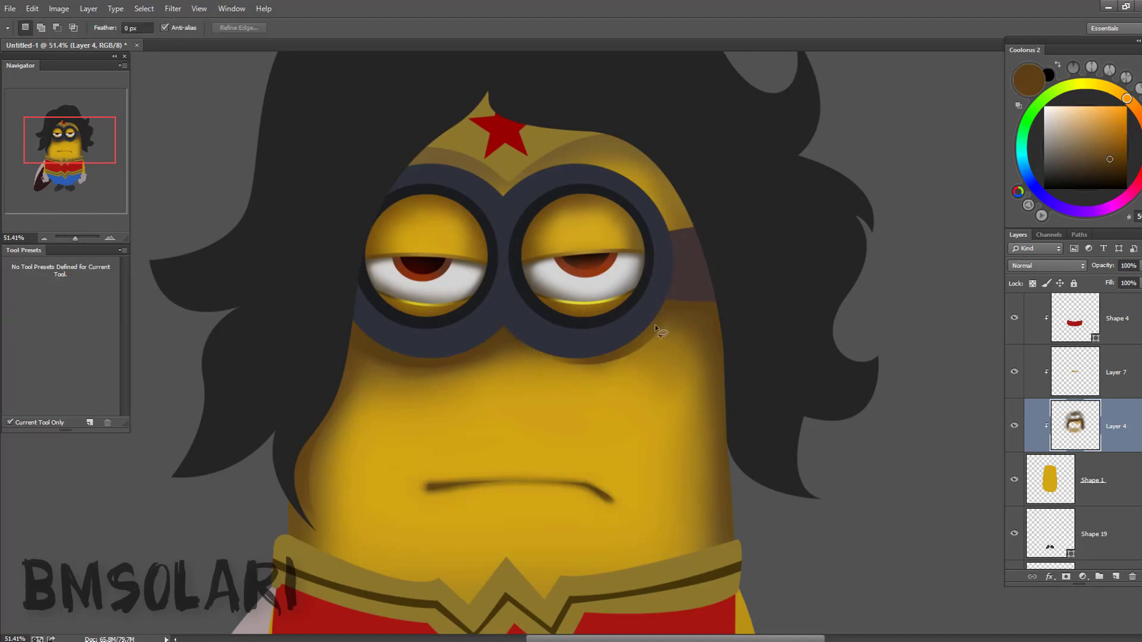
left_click_drag(660, 136, 574, 238)
key("b")
left_click(1114, 174)
left_click_drag(654, 178, 536, 268)
key("ctrl+d")
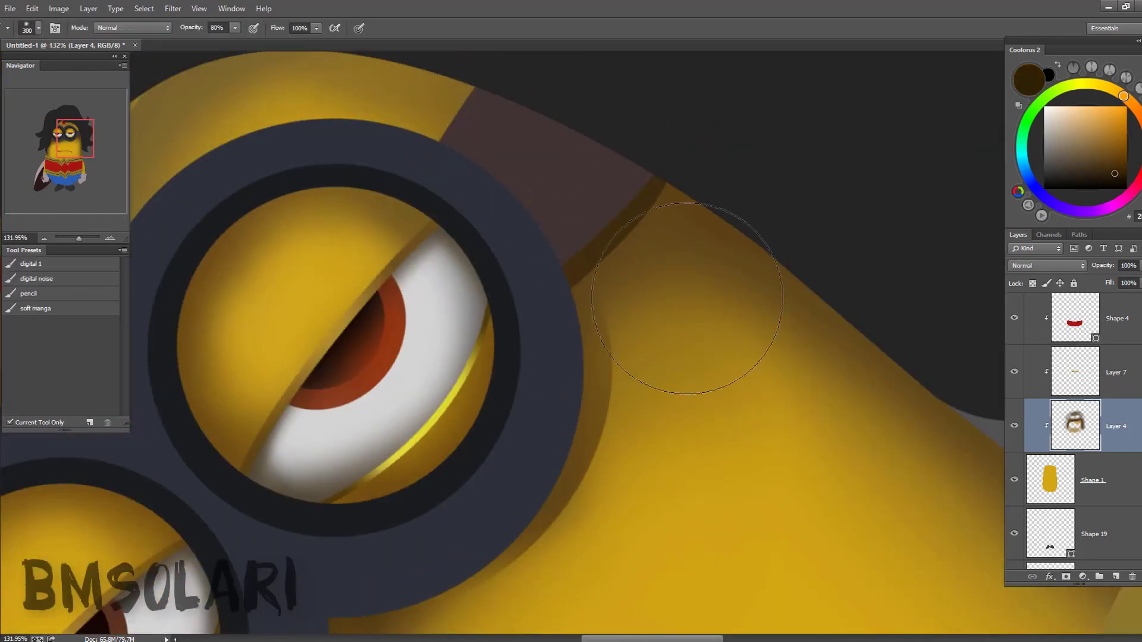
mouse_move(744, 272)
left_mouse_down()
mouse_move(714, 272)
mouse_move(708, 252)
left_mouse_up()
key("ctrl+d")
- Blend the shadows into the face with a large soft brush in sampled yellow skin colour
key("b")
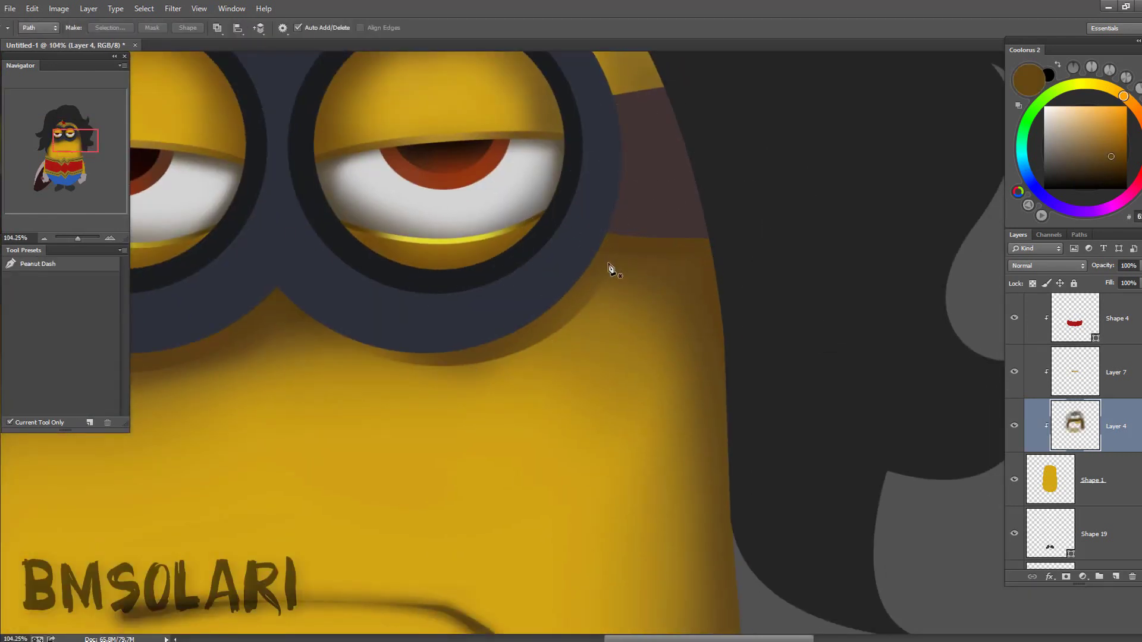
scroll(741, 278, "down", 3, "alt")
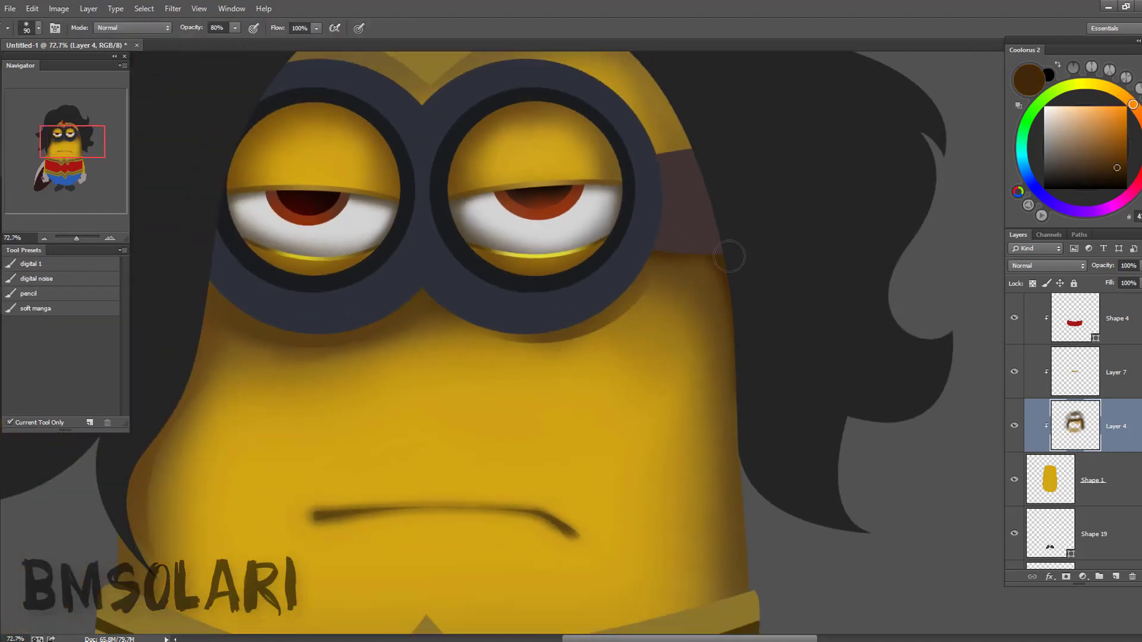
scroll(658, 387, "up", 3)
key("bracketright")
key("bracketright")
key("bracketright")
scroll(465, 271, "up", 2)
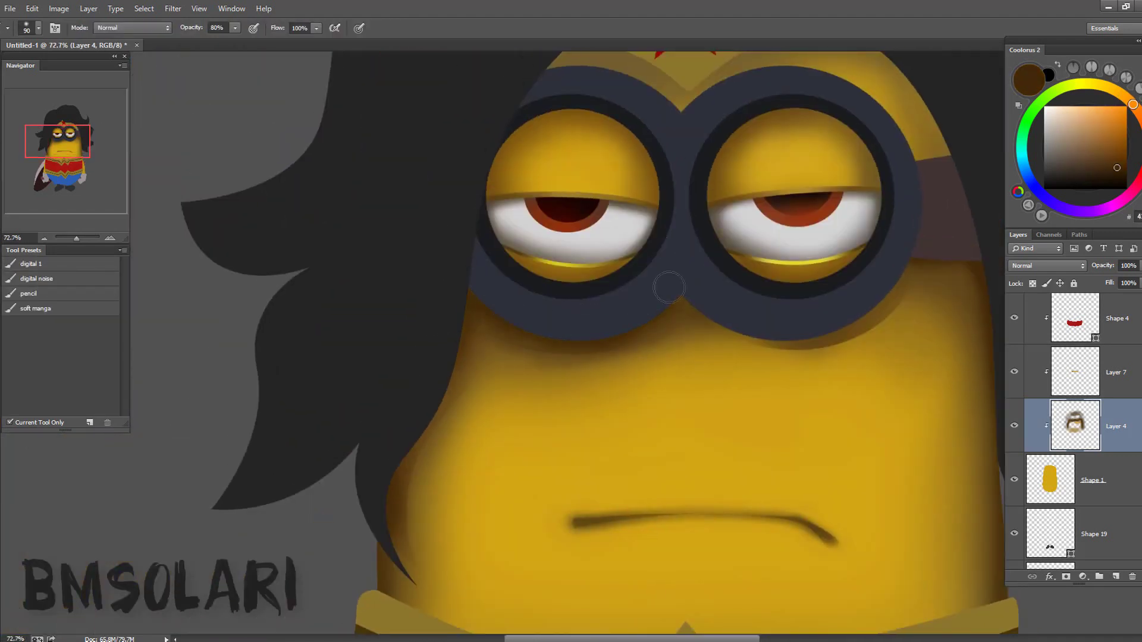
scroll(643, 312, "down", 1)
left_click(479, 376, "alt")
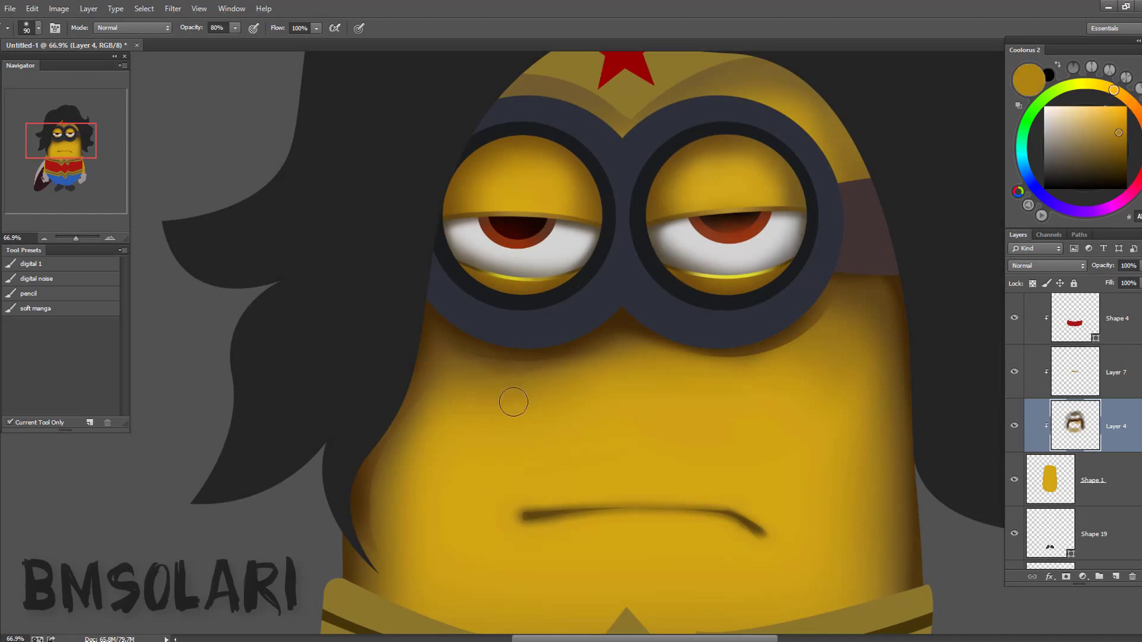
key("bracketright")
key("bracketright")
key("bracketright")
left_click_drag(732, 325, 614, 205)
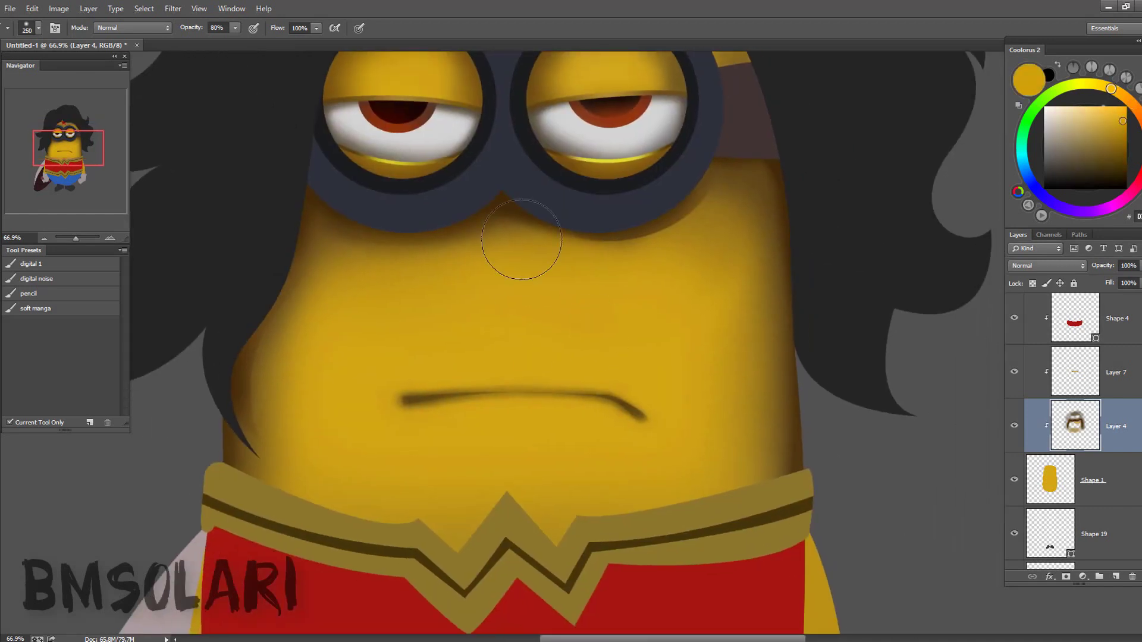
scroll(522, 240, "up", 5)
key("z")
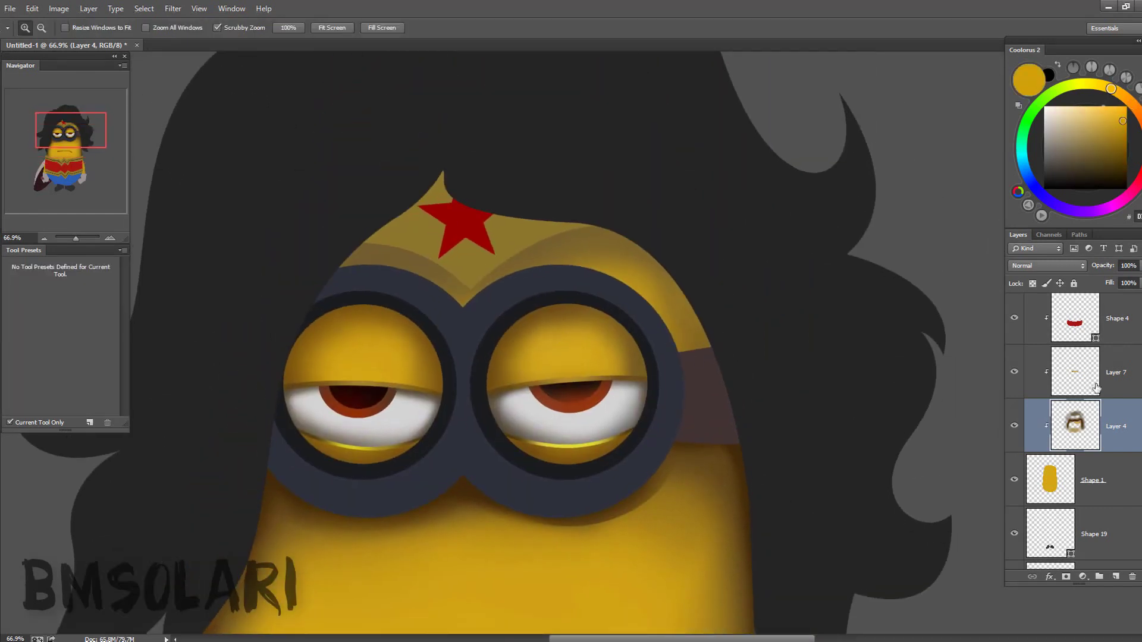
scroll(1070, 429, "down", 3)
scroll(1070, 428, "down", 3)
- Check the layer visibility options in the Layers panel
left_click_drag(1005, 419, 993, 420)
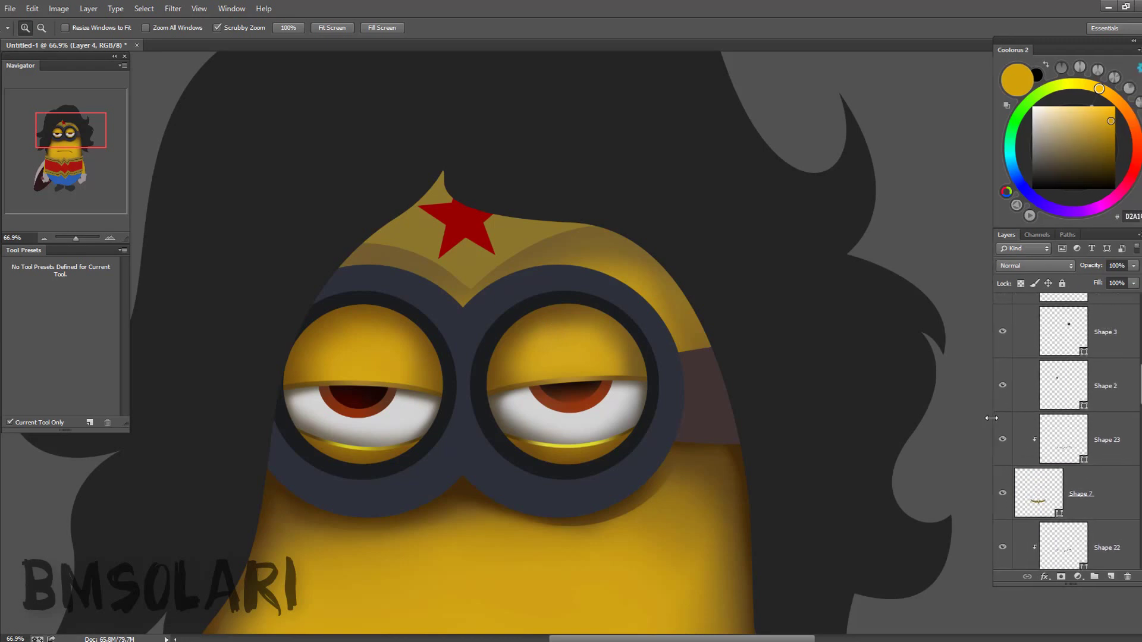
right_click(1080, 493)
scroll(1071, 446, "down", 5)
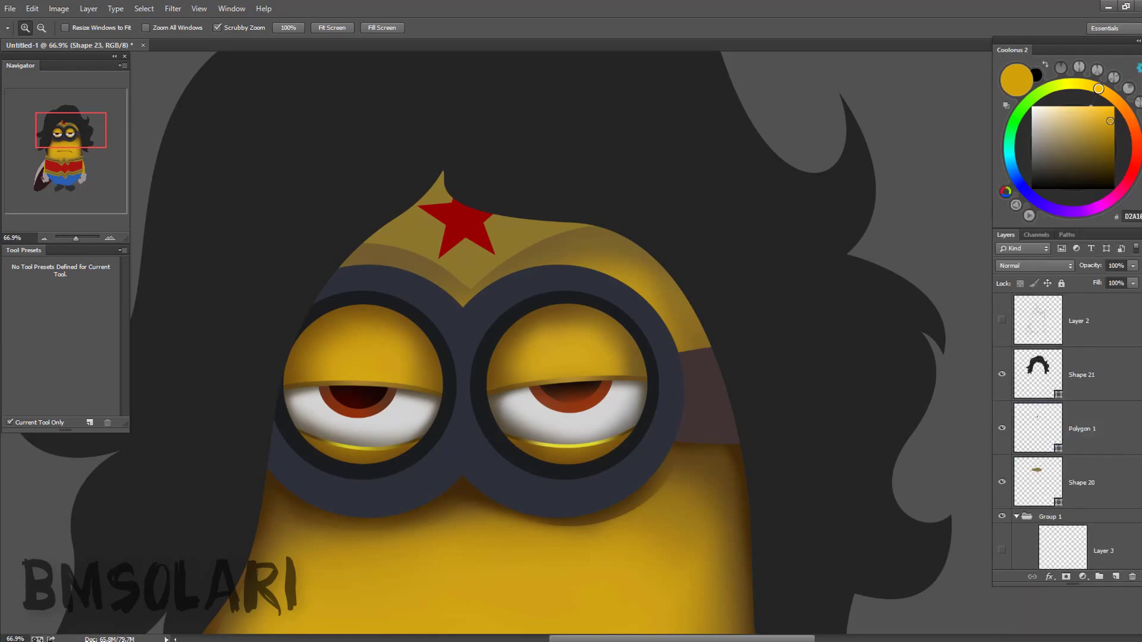
right_click(1086, 543)
right_click(1006, 518)
key("Escape")
scroll(1090, 357, "up", 3)
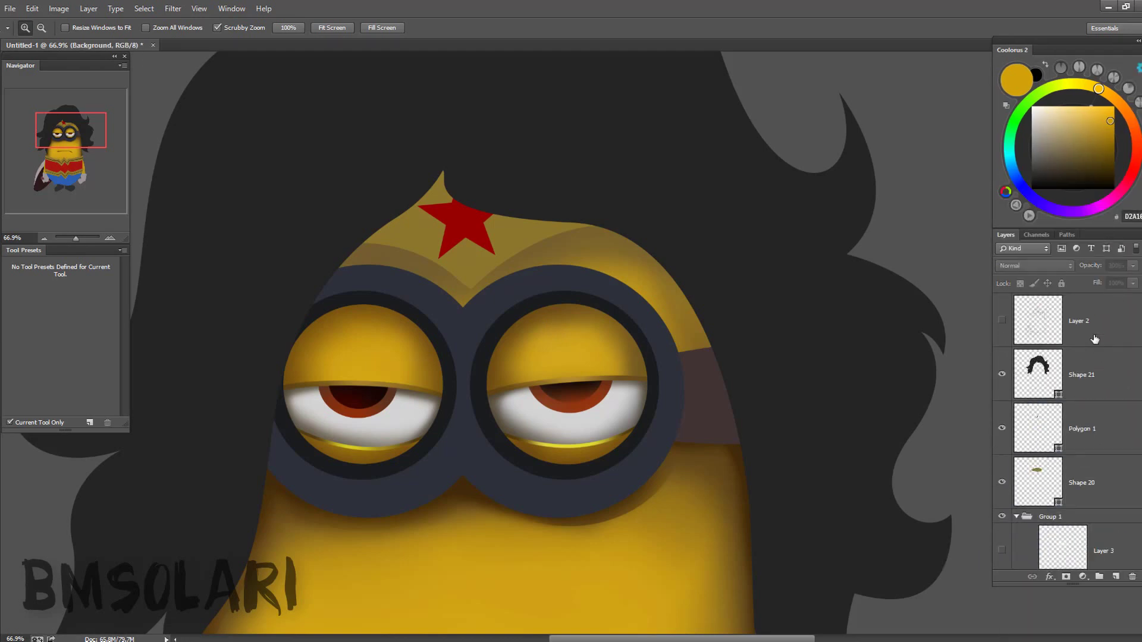
- On Layer 4, sample the headband gold and load a Pen path of the headband as a selection
left_click(1092, 329)
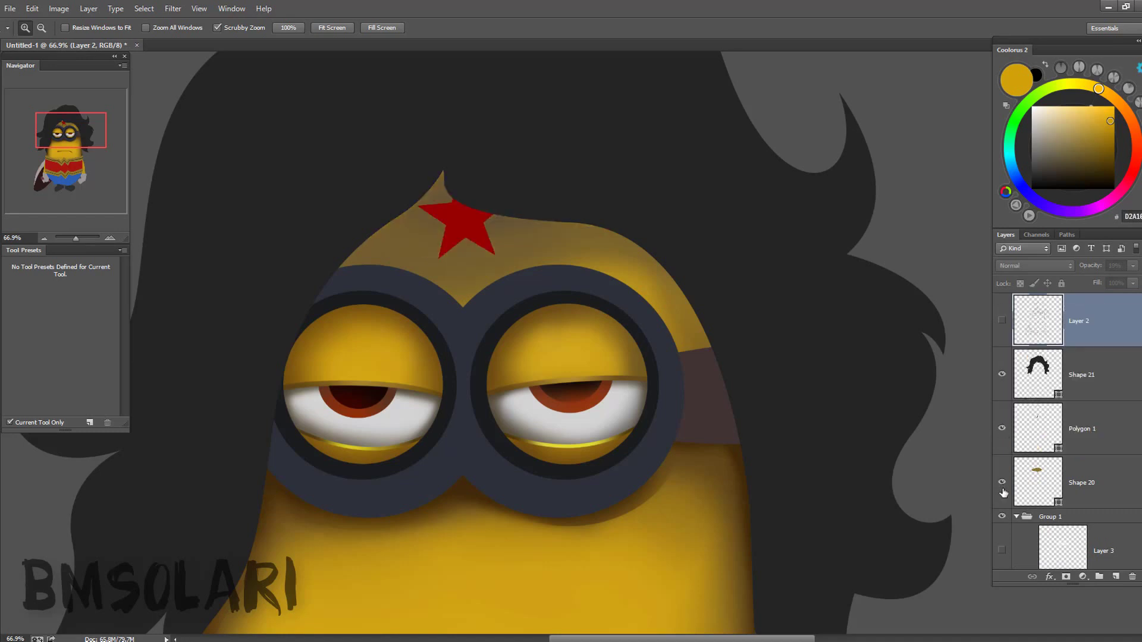
scroll(1071, 428, "down", 3)
left_click(1100, 451)
key("b")
scroll(334, 256, "up", 3, "alt")
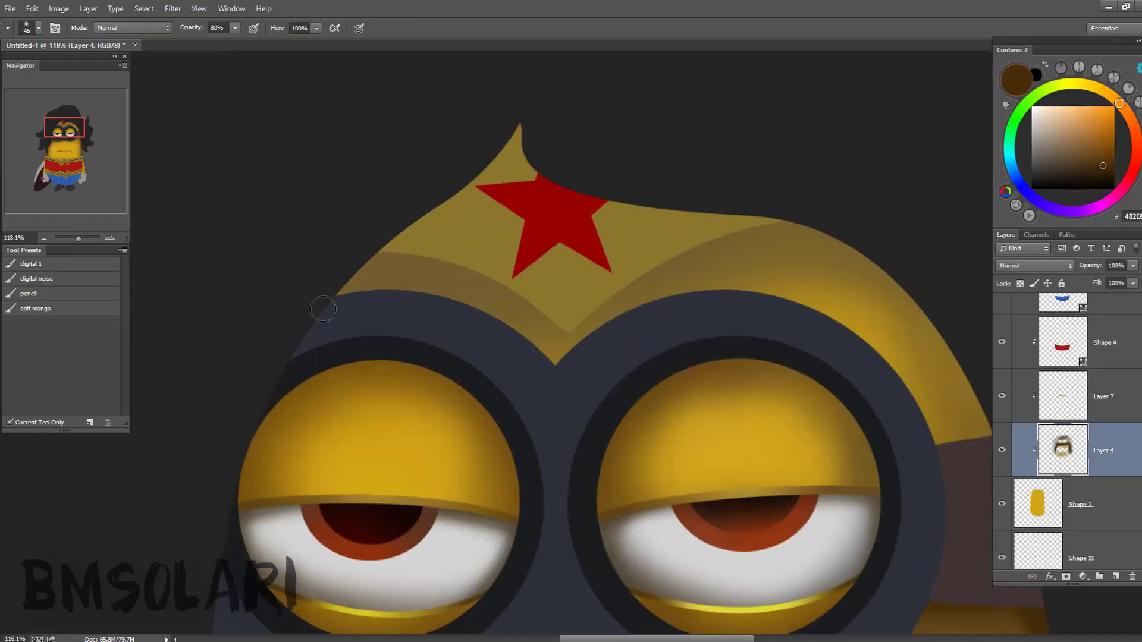
left_click(786, 425, "alt")
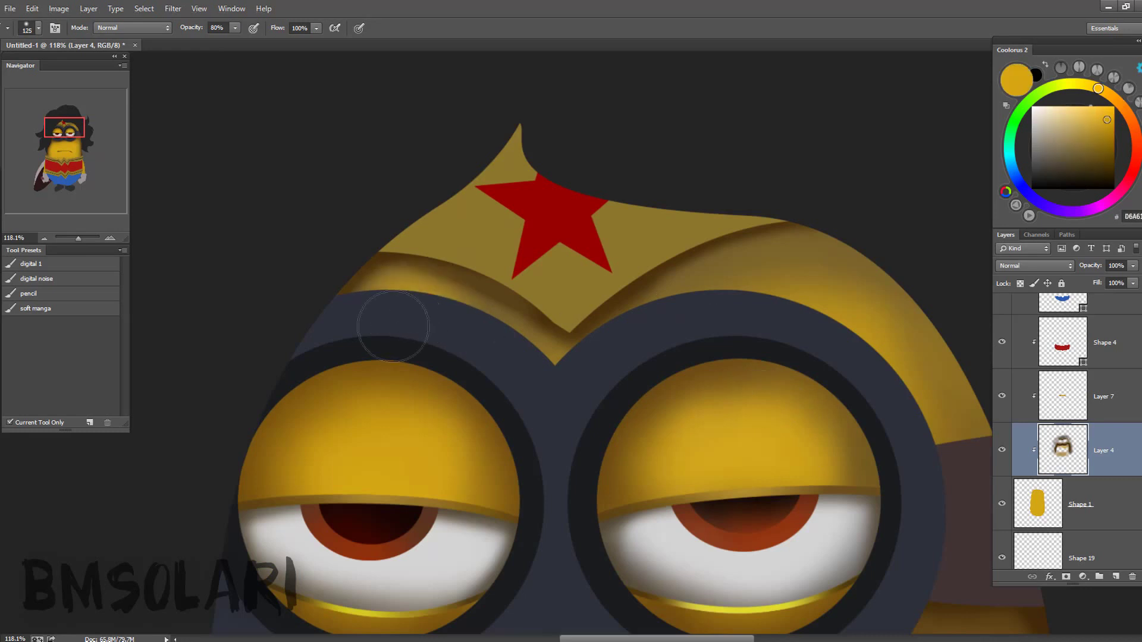
scroll(548, 238, "down", 2, "alt")
key("p")
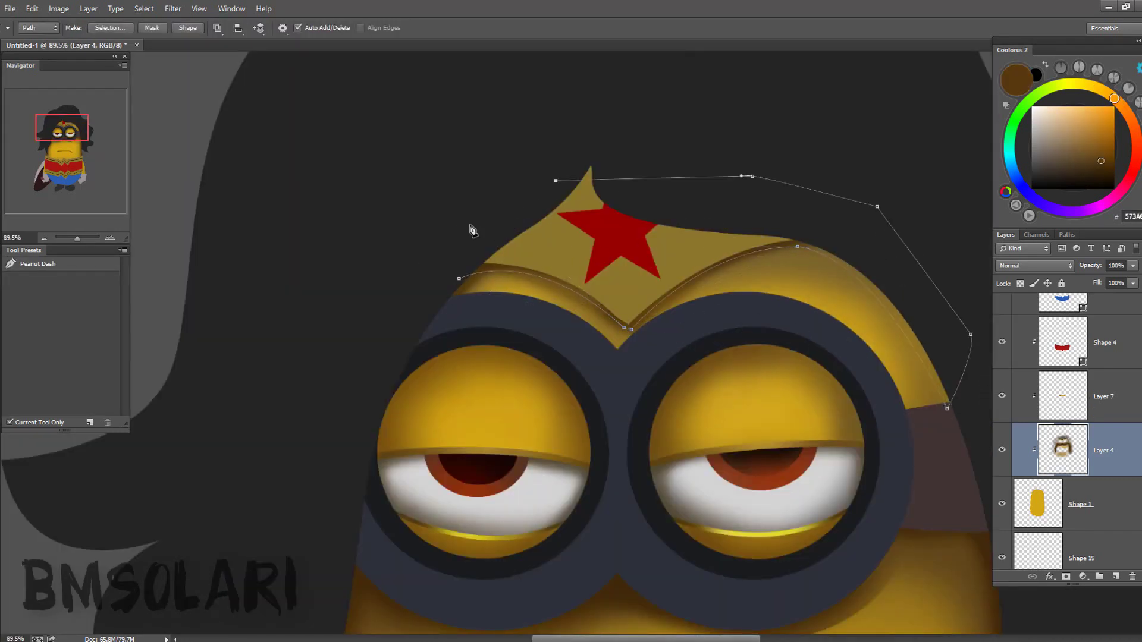
key("ctrl+Return")
- Select the hair layer Shape 21 and start a Free Transform on it
scroll(785, 314, "down", 3)
scroll(785, 314, "up", 2)
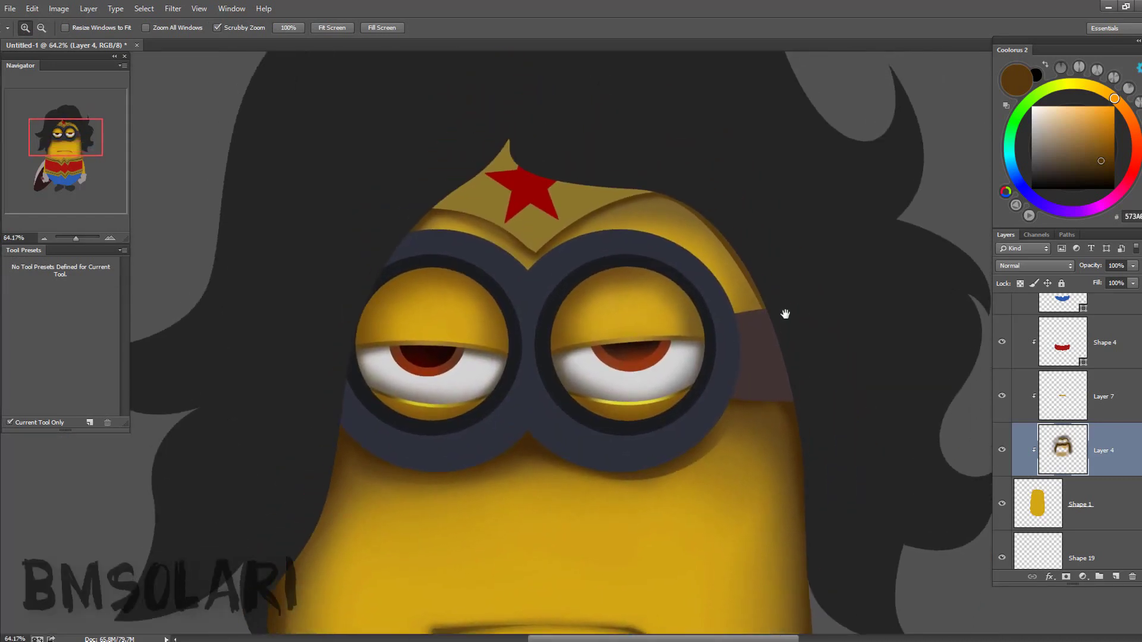
scroll(785, 314, "down", 2)
left_click(821, 301, "ctrl")
key("ctrl+t")
- Rotate the hair about 4 degrees and apply the transform
left_click_drag(492, 94, 386, 88)
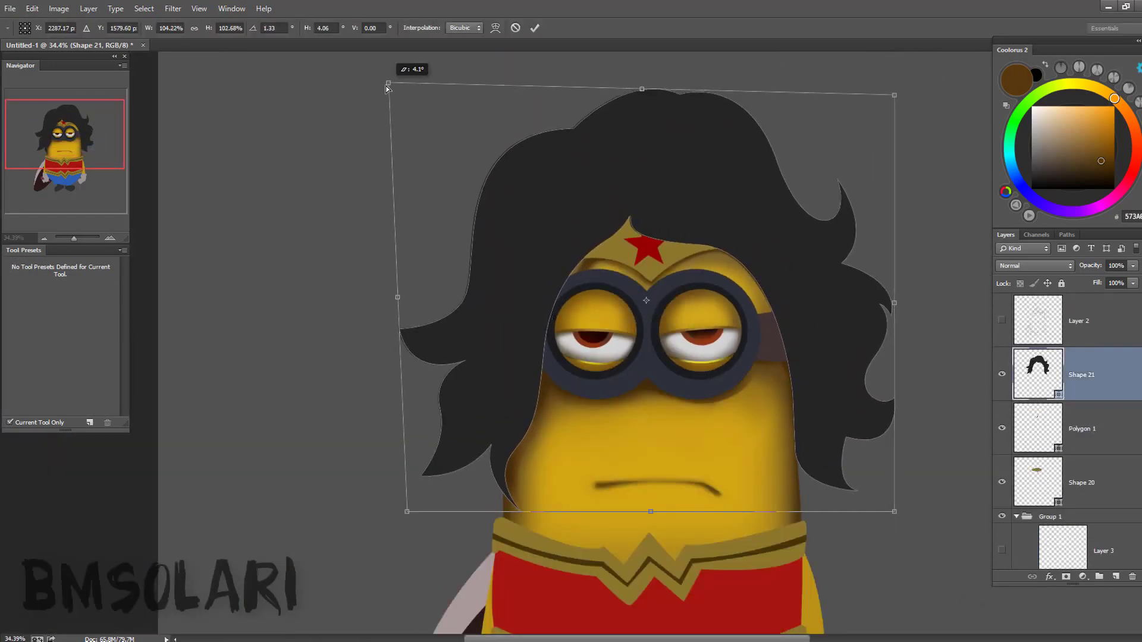
key("Return")
scroll(1071, 428, "down", 3)
scroll(1070, 428, "down", 3)
scroll(613, 405, "up", 1)
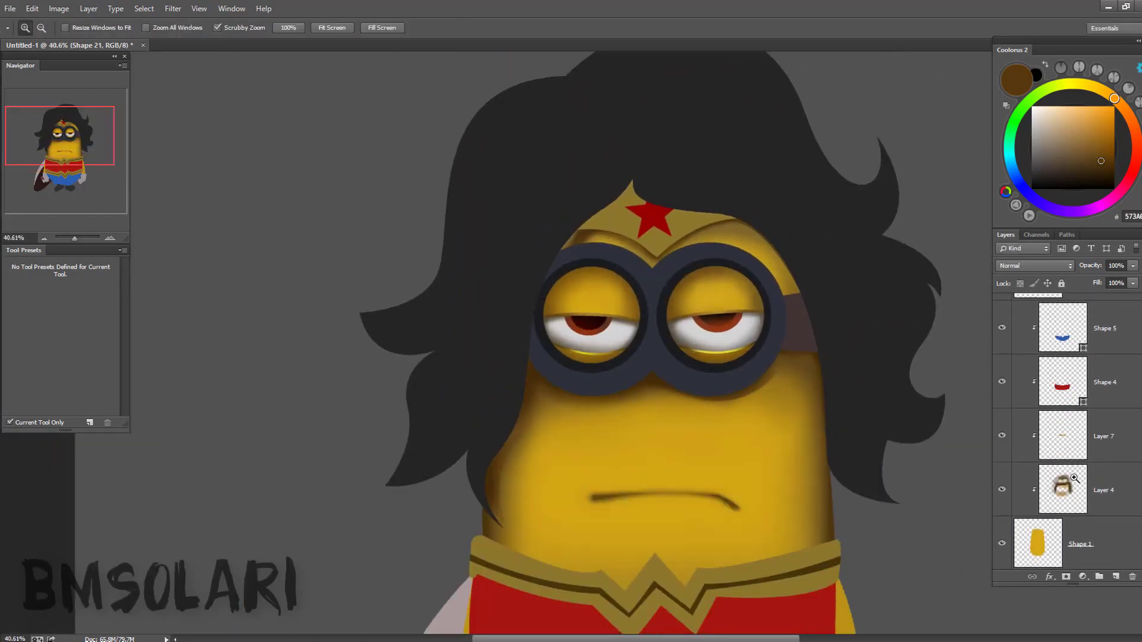
- Sample the gold skin colour on Layer 4, then on the mouth's Layer 7, and pick the Dodge tool
left_click(1075, 478)
key("b")
left_click(595, 245, "alt")
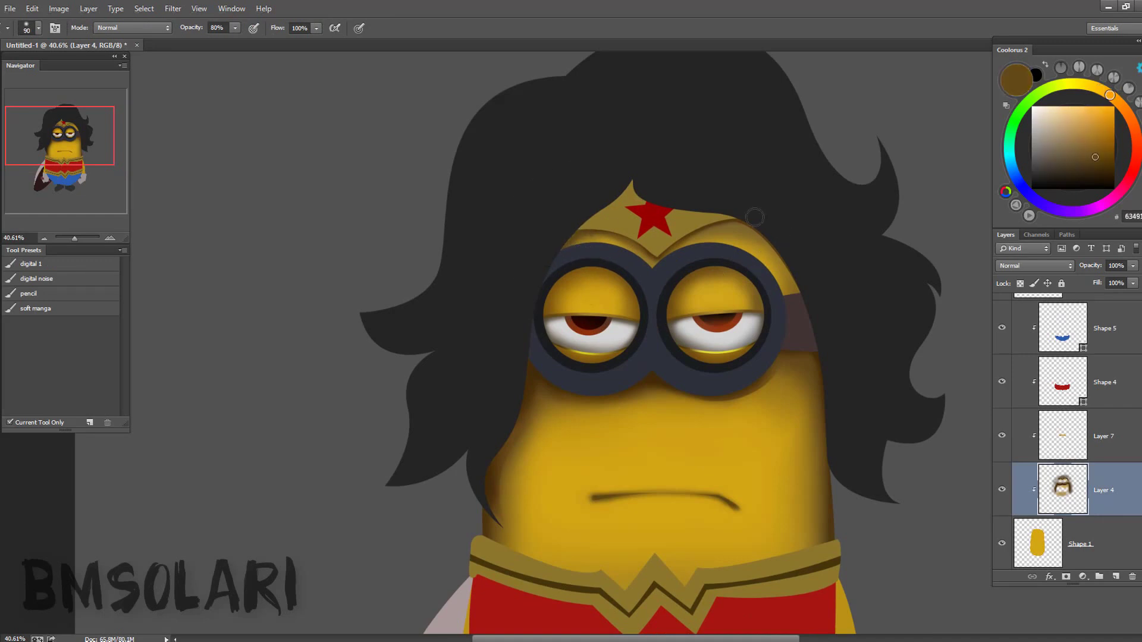
scroll(728, 213, "down", 3)
scroll(773, 297, "down", 3)
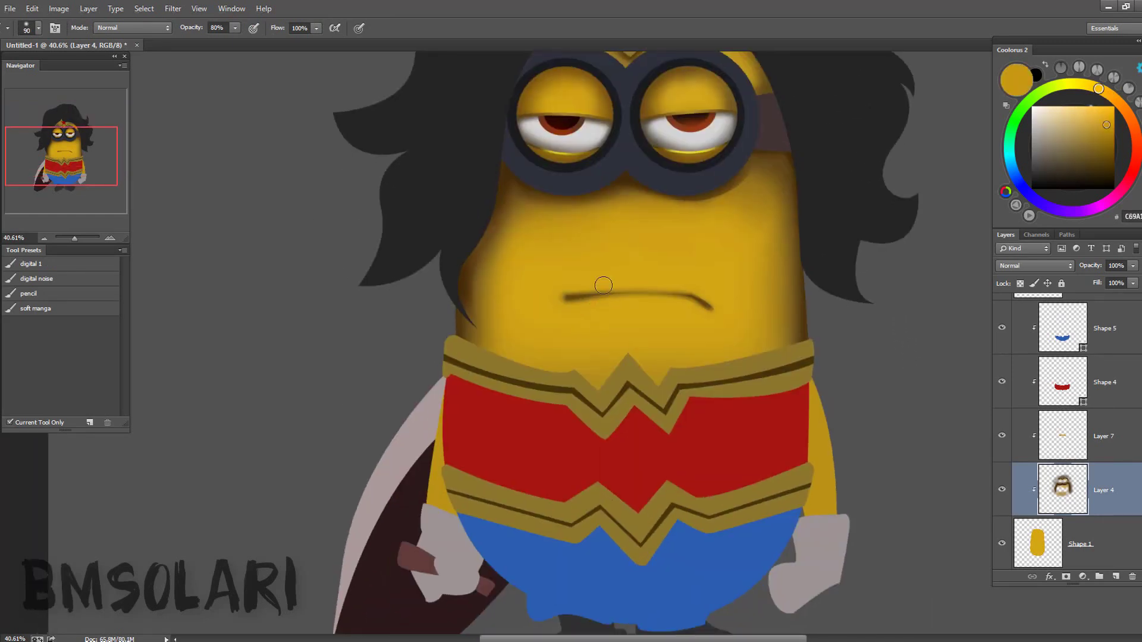
scroll(555, 307, "up", 3)
key("alt+bracketright")
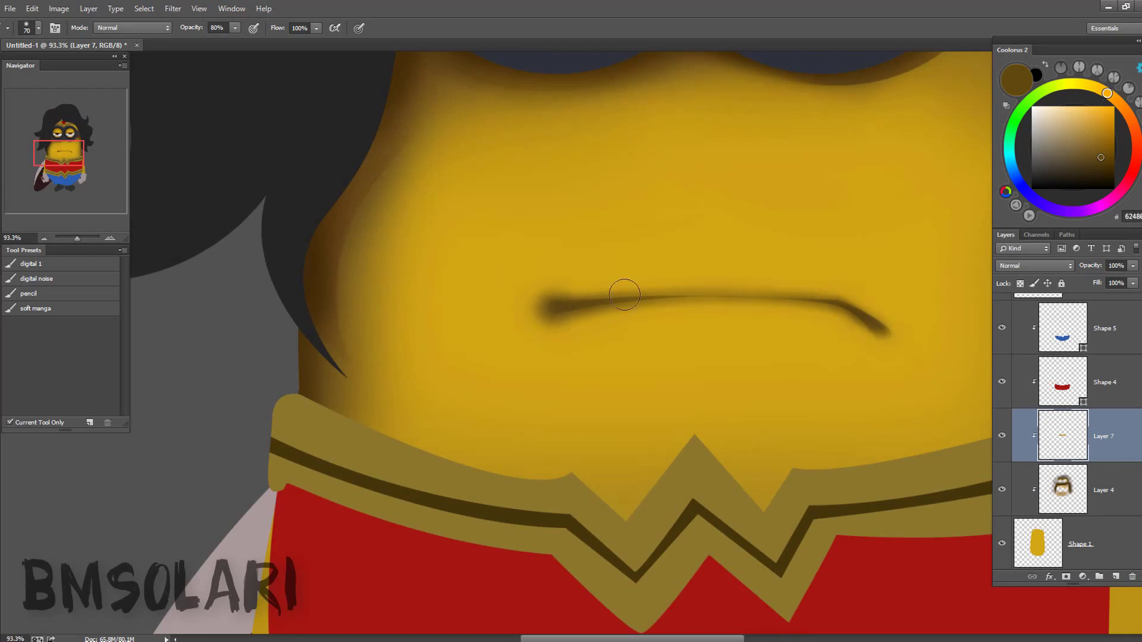
left_click(655, 254, "alt")
scroll(667, 274, "up", 2)
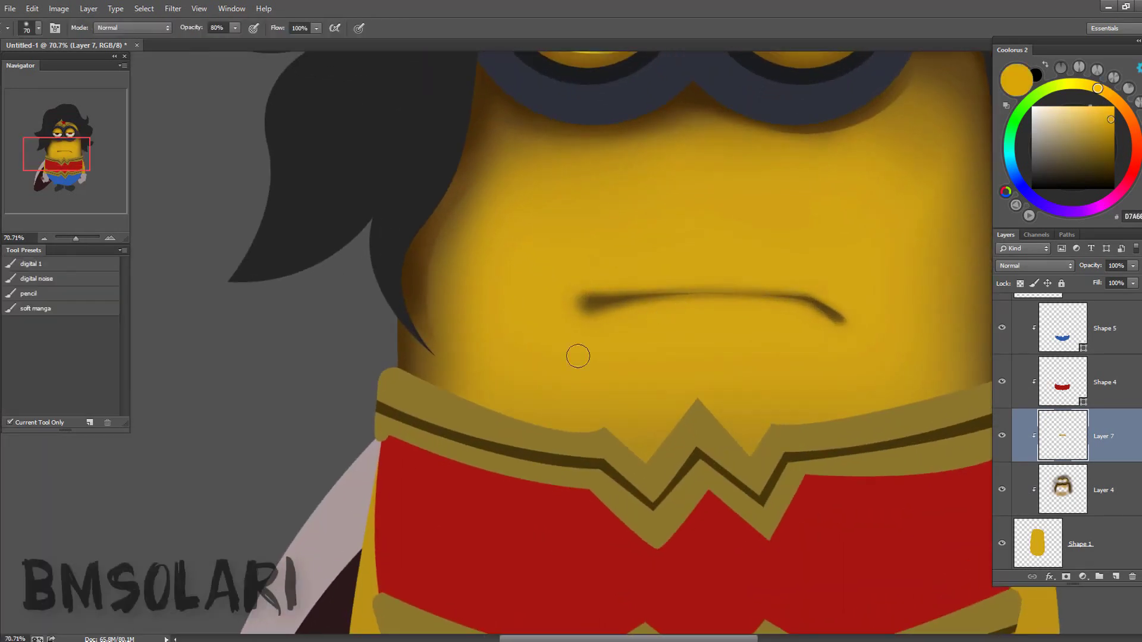
key("o")
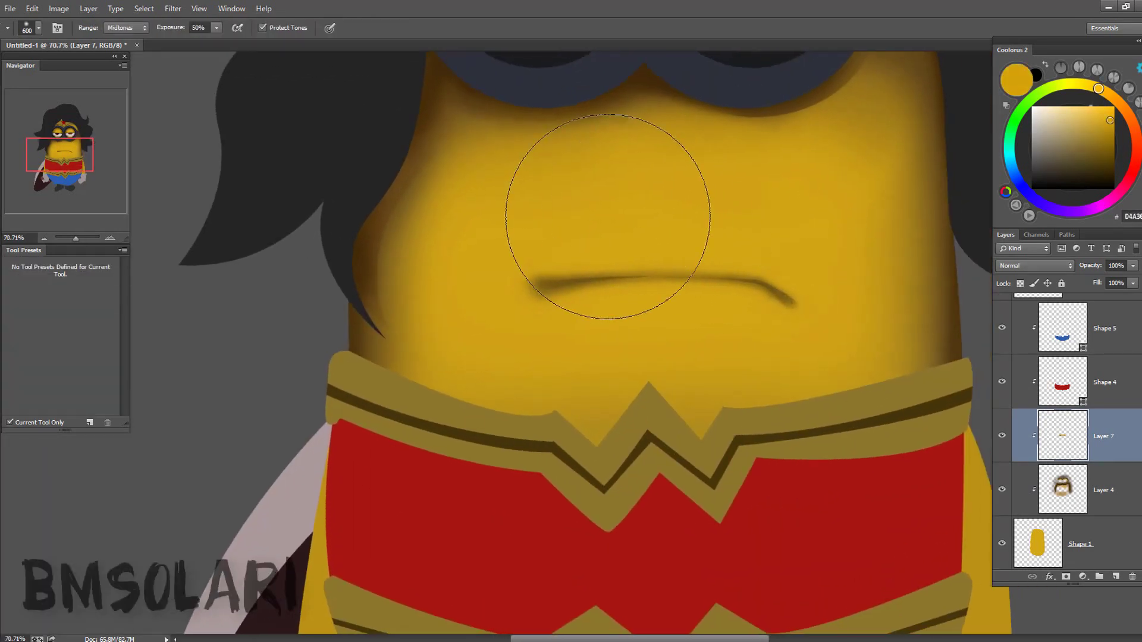
- Paint the dark mouth line across the face, darkening toward its right end
key("bracketright")
key("bracketright")
key("bracketright")
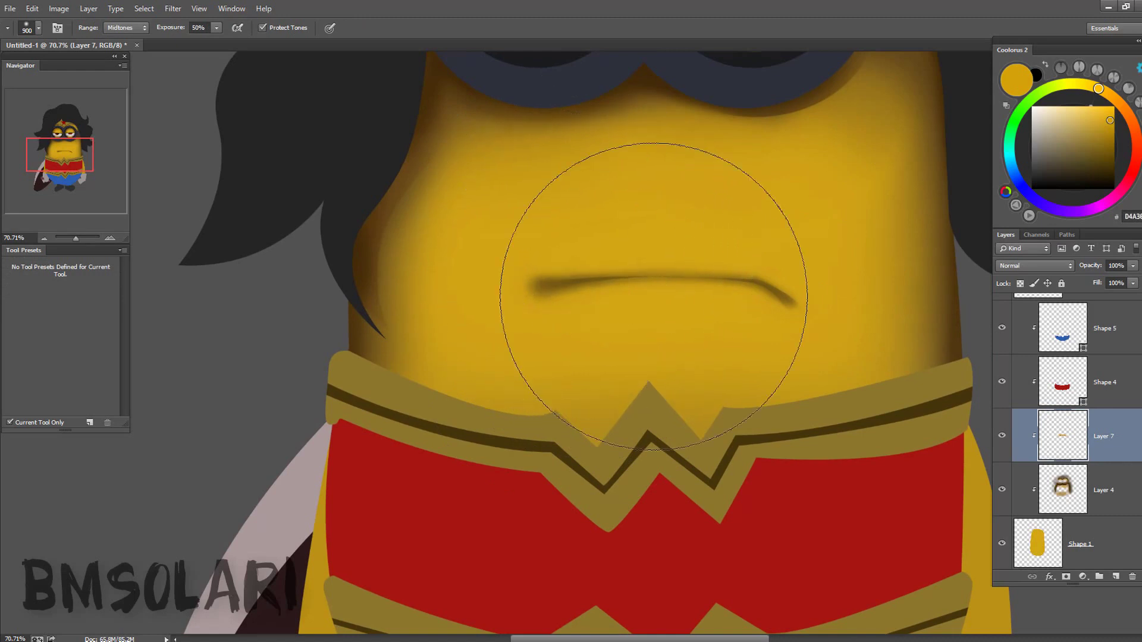
scroll(654, 296, "up", 2)
key("b")
scroll(420, 393, "up", 3)
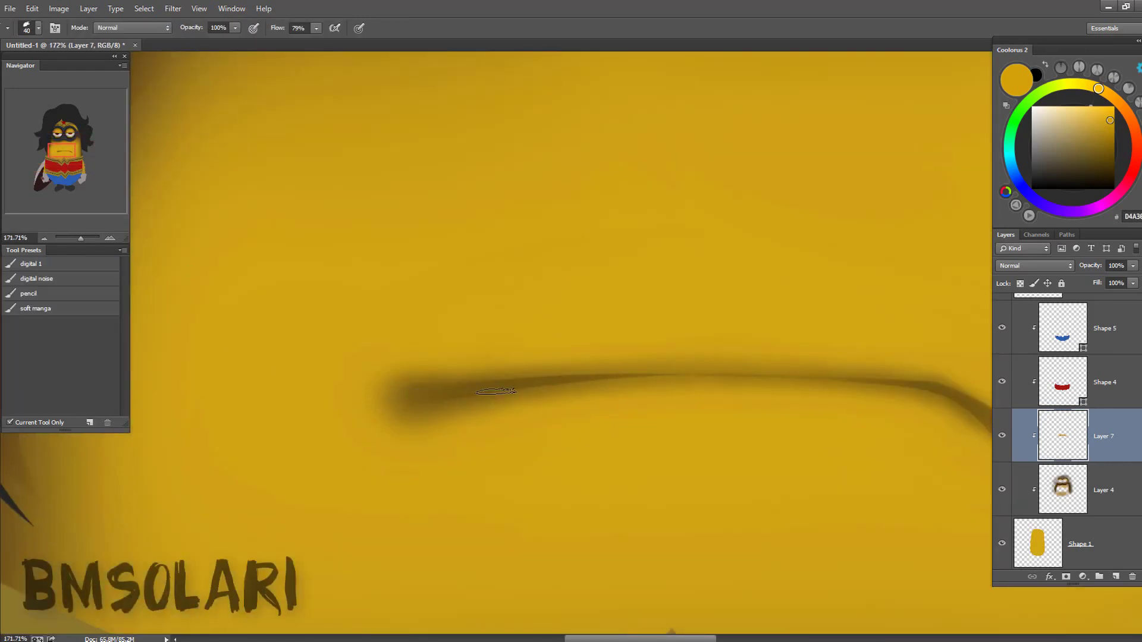
left_click_drag(438, 391, 594, 383)
scroll(610, 381, "up", 1)
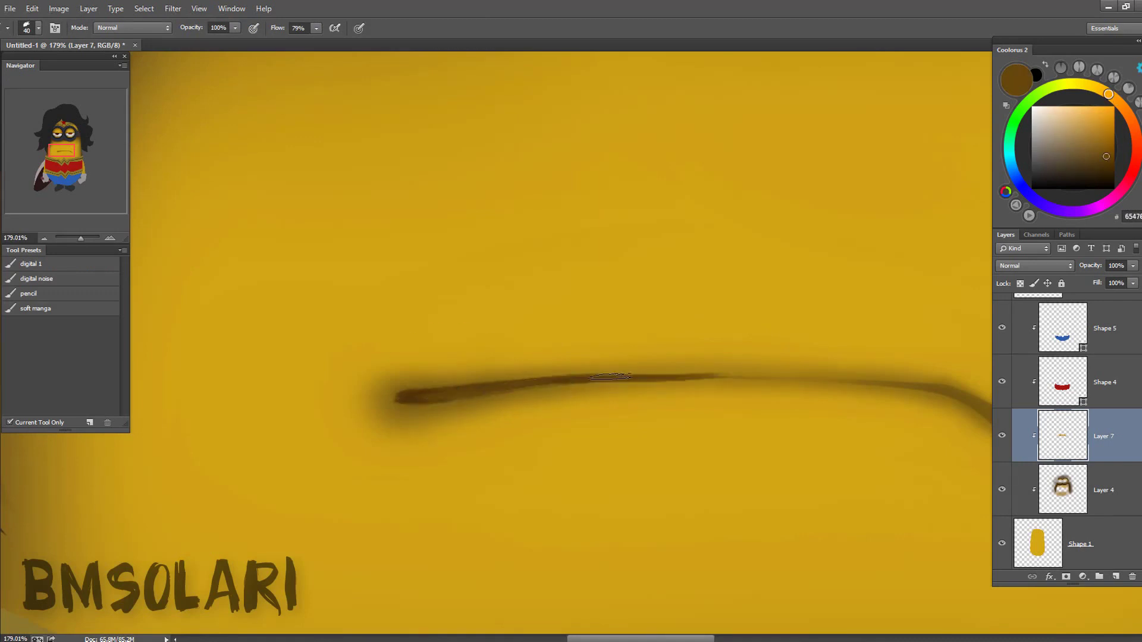
left_click_drag(610, 377, 683, 340)
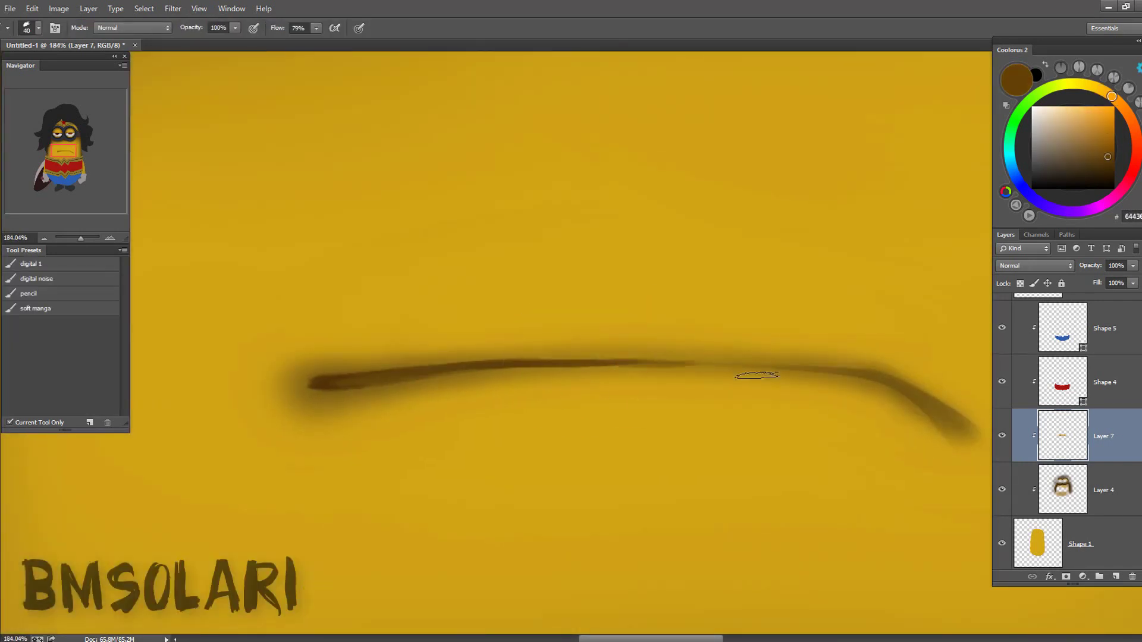
key("bracketleft")
key("bracketleft")
left_click_drag(909, 387, 783, 348)
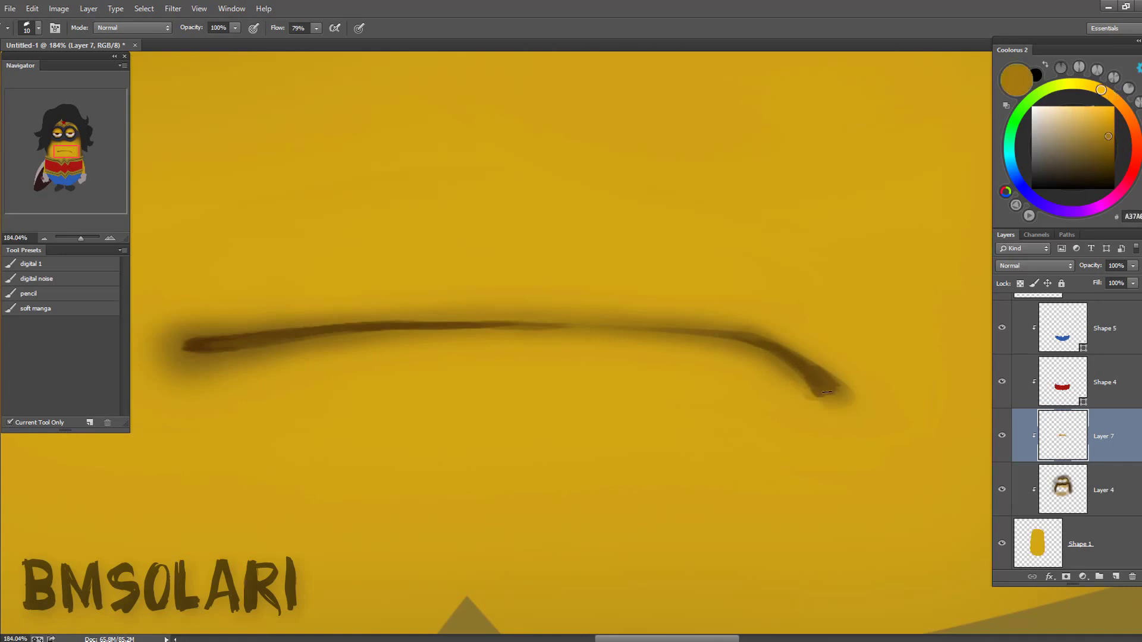
- Refine the mouth's curled right corner with a smaller, 40% opacity brush
key("r")
key("b")
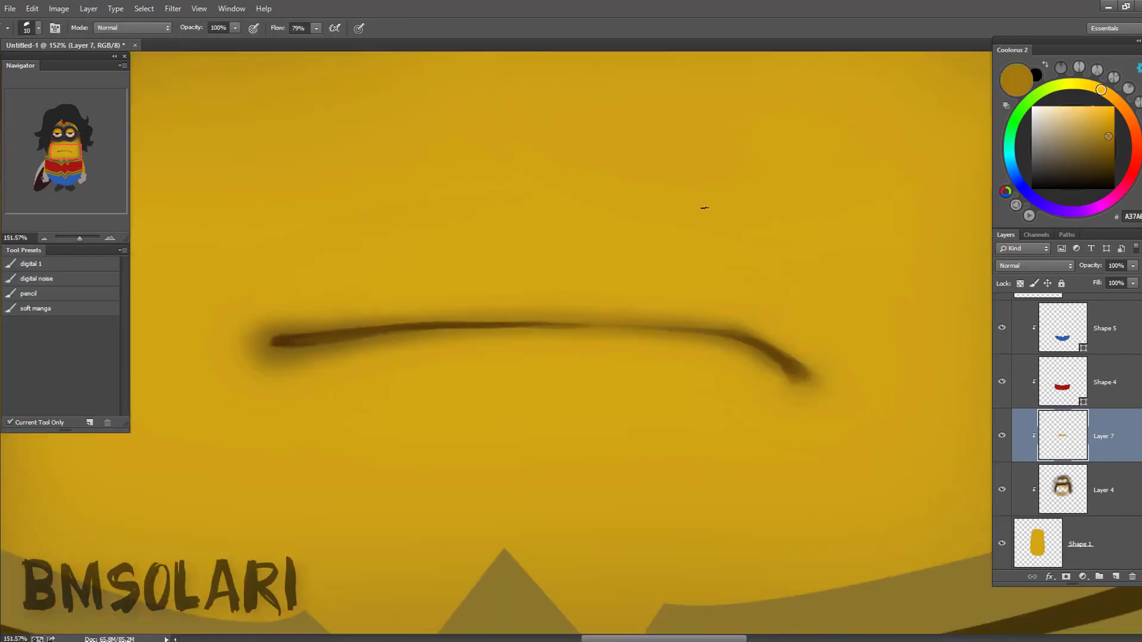
scroll(645, 293, "down", 3)
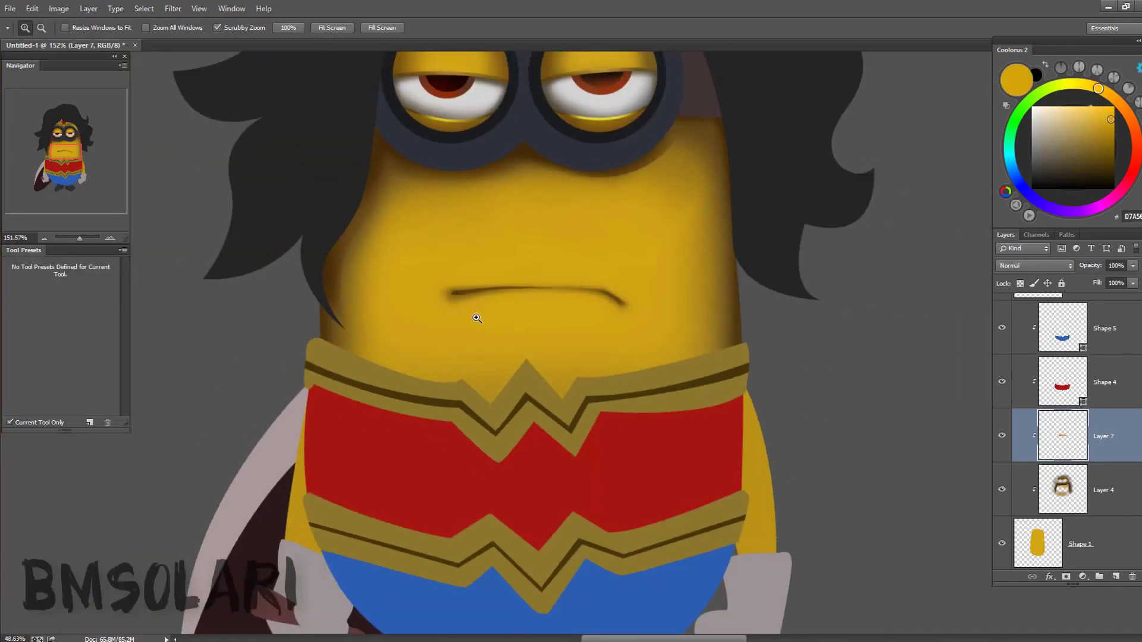
scroll(477, 317, "up", 5)
key("4")
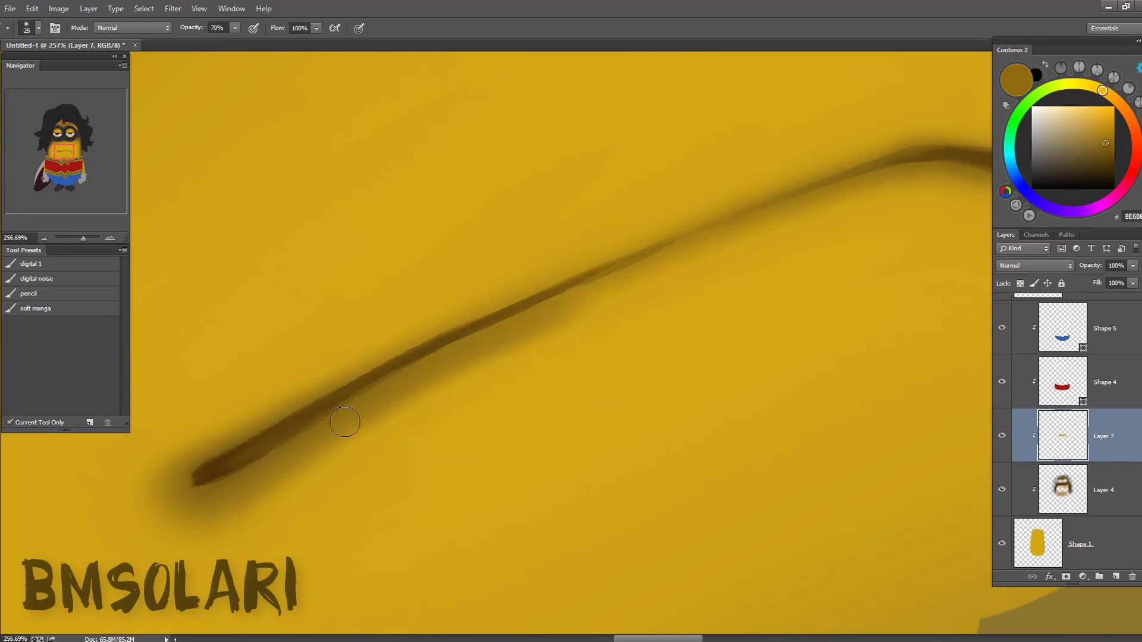
left_click_drag(817, 196, 702, 295)
scroll(539, 395, "down", 3)
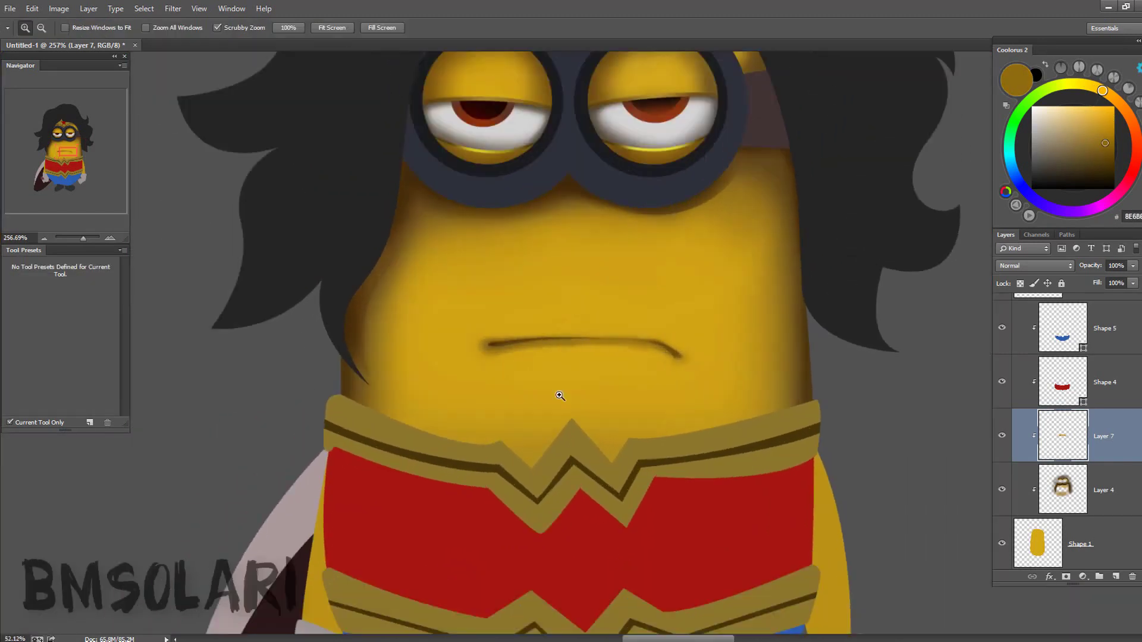
scroll(555, 394, "up", 3)
left_click(431, 472, "alt")
- Reset the canvas rotation and zoom out to see the whole face
key("r")
key("Escape")
key("z")
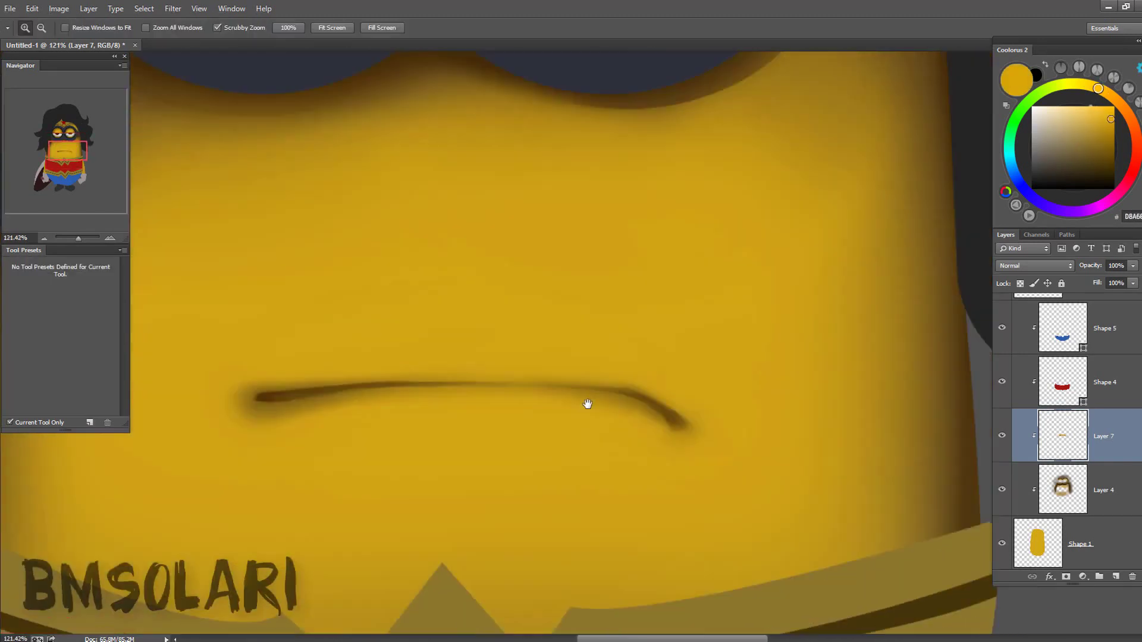
scroll(582, 402, "down", 3)
- Apply a Curves adjustment to Layer 4, then select the red top layer Shape 4
key("o")
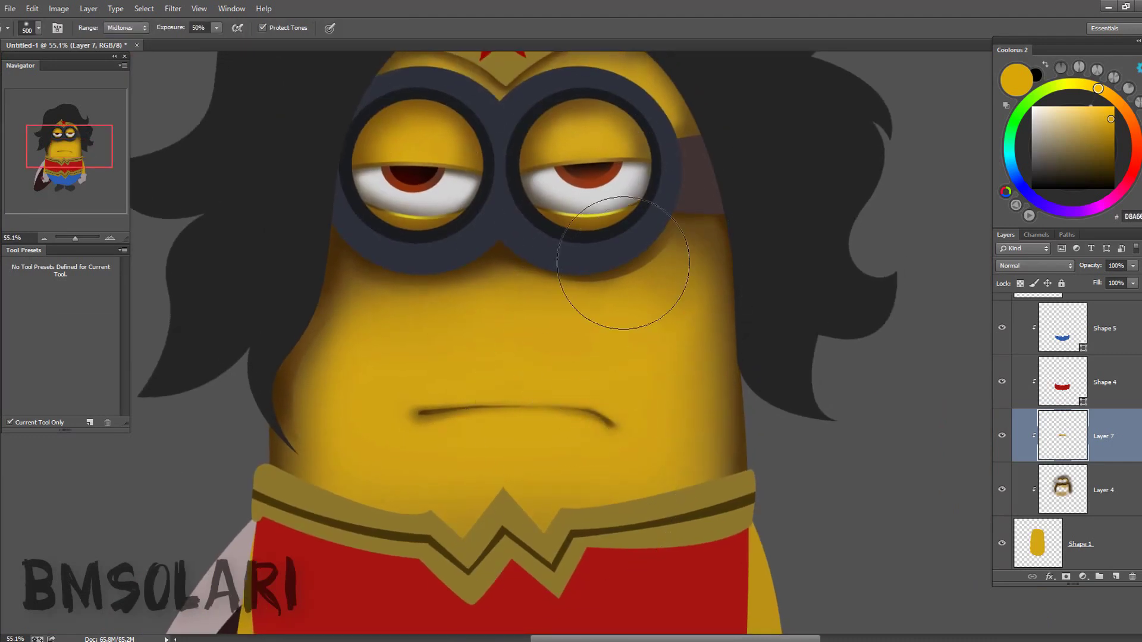
key("alt+bracketleft")
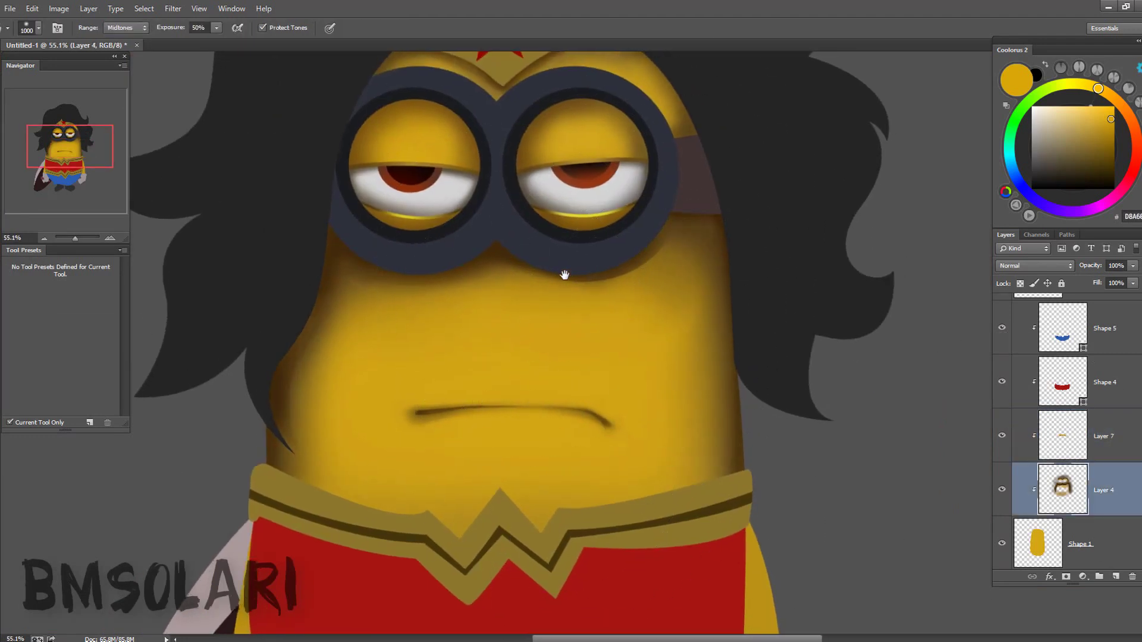
key("ctrl+m")
left_click(803, 283)
key("Return")
scroll(603, 374, "down", 3)
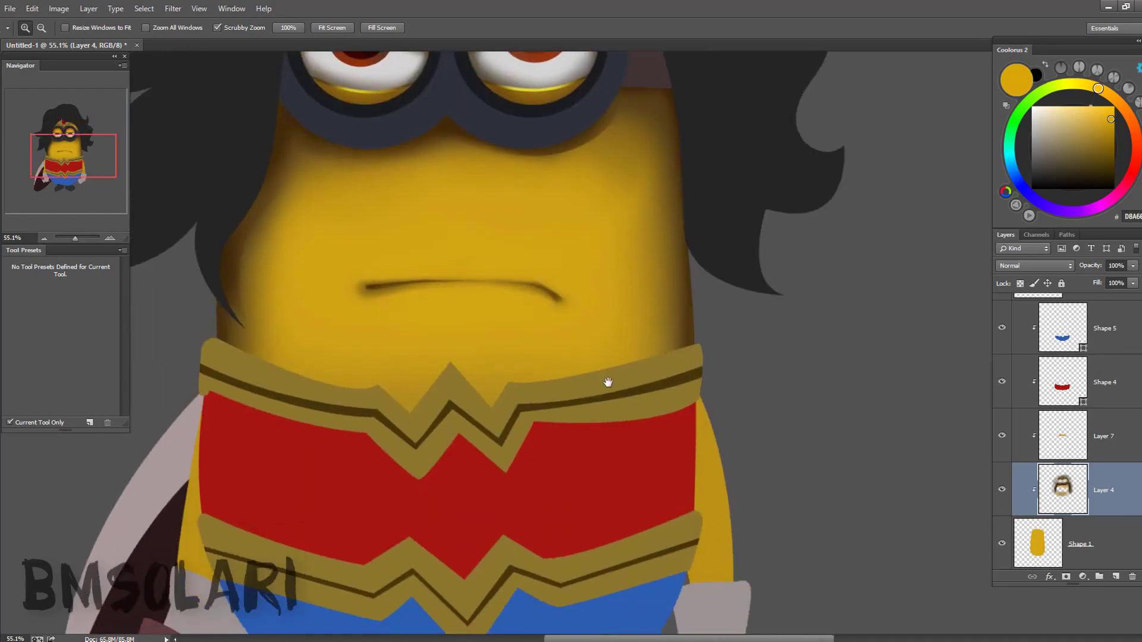
left_click(1100, 404)
scroll(619, 392, "down", 2)
- Shade the red top's left and right edges with the emblem red
key("b")
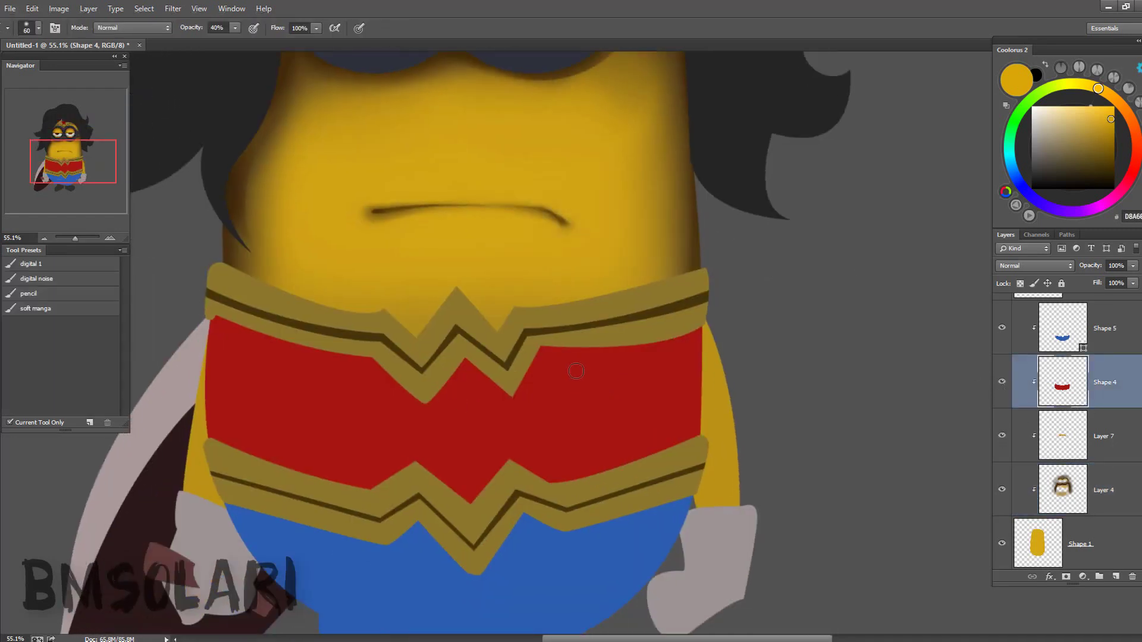
left_click(660, 371, "alt")
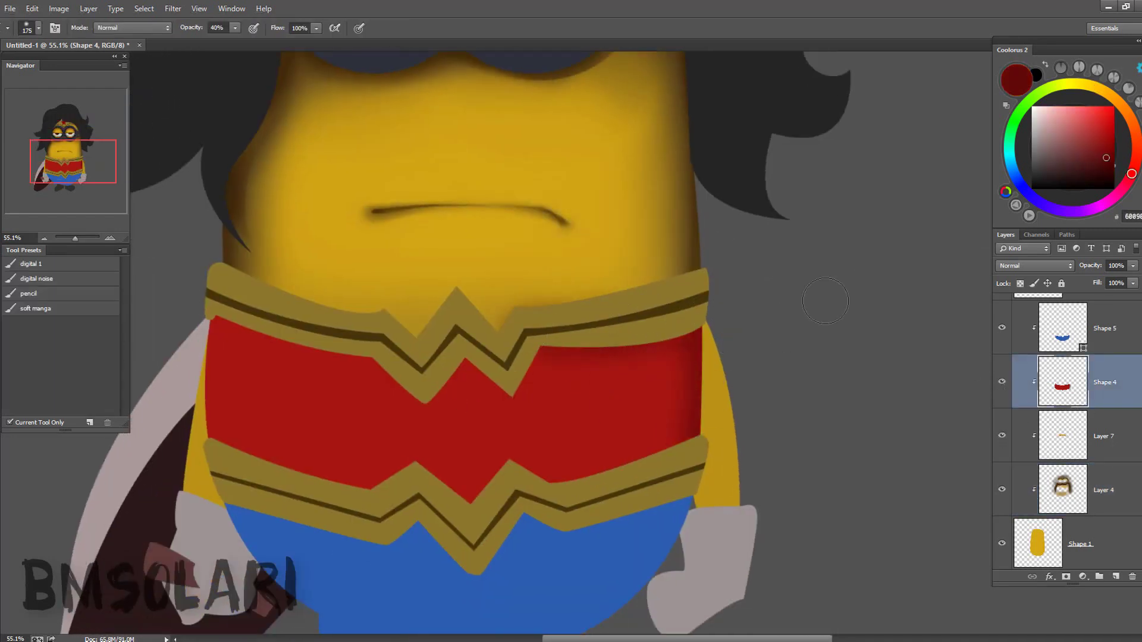
left_click_drag(222, 375, 236, 321)
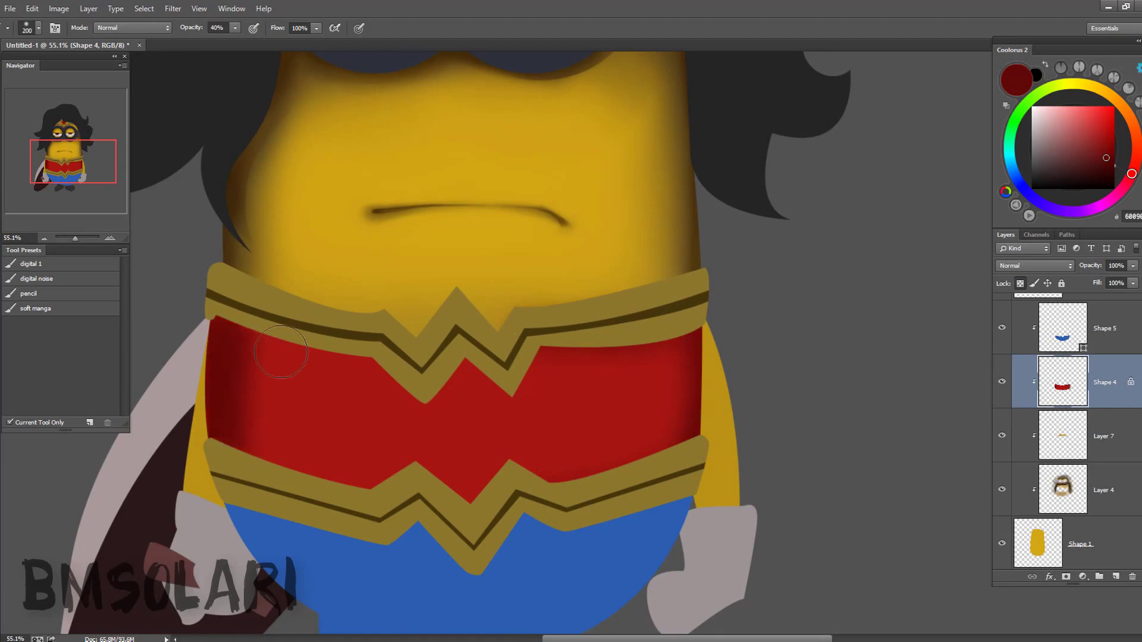
left_click_drag(669, 330, 673, 416)
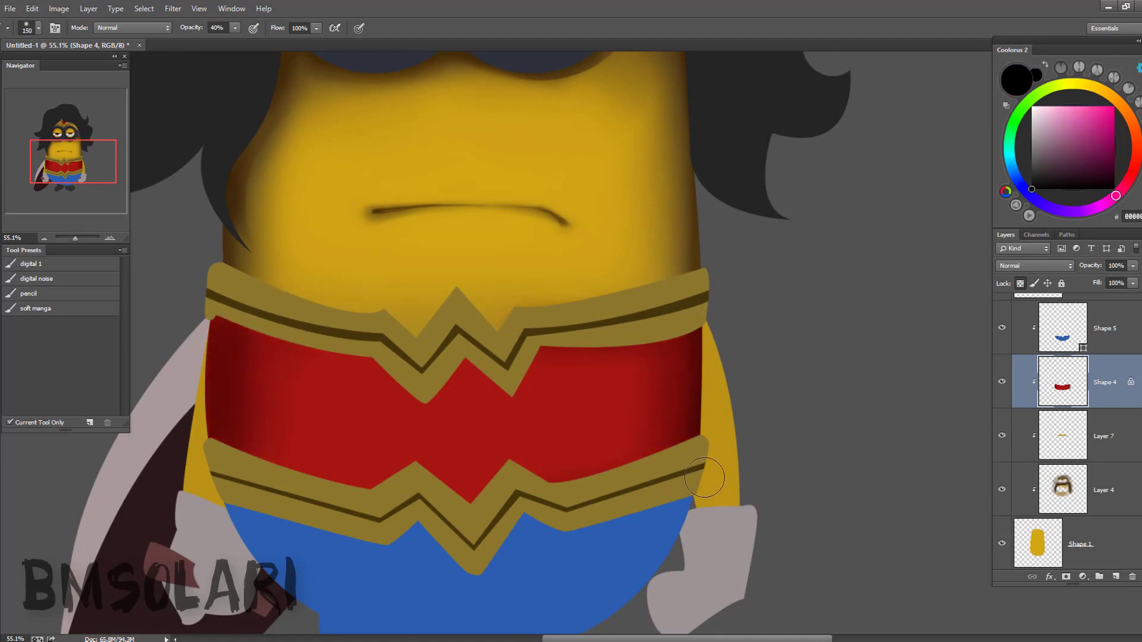
- Darken the top's right edge with a large brush in dark violet
left_click_drag(1065, 147, 1101, 150)
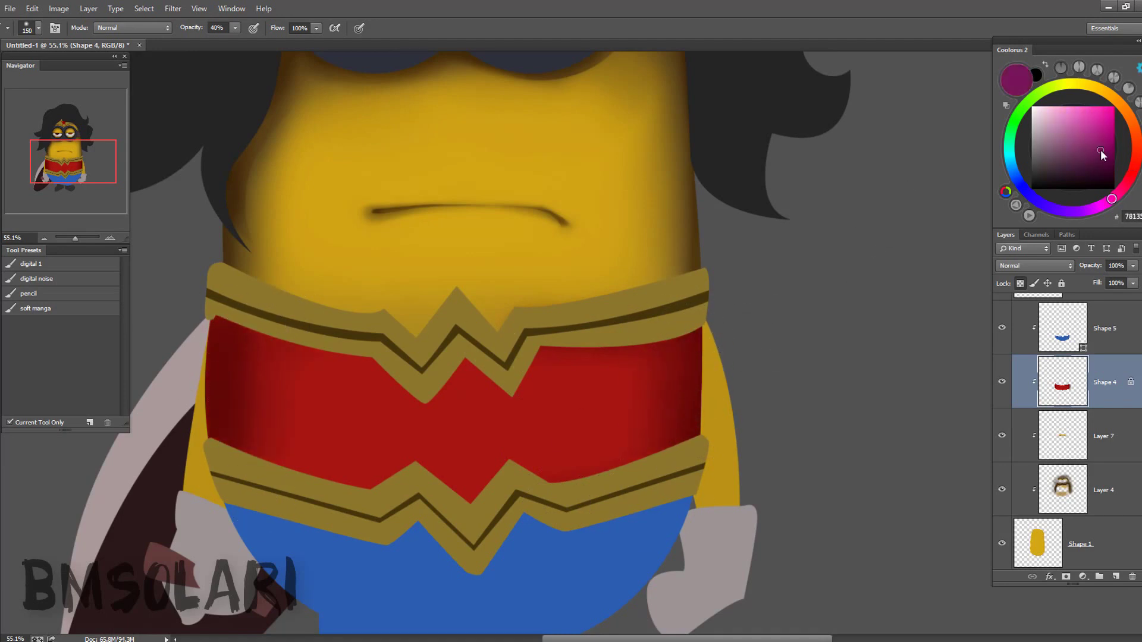
left_click(1073, 212)
left_click(1103, 144)
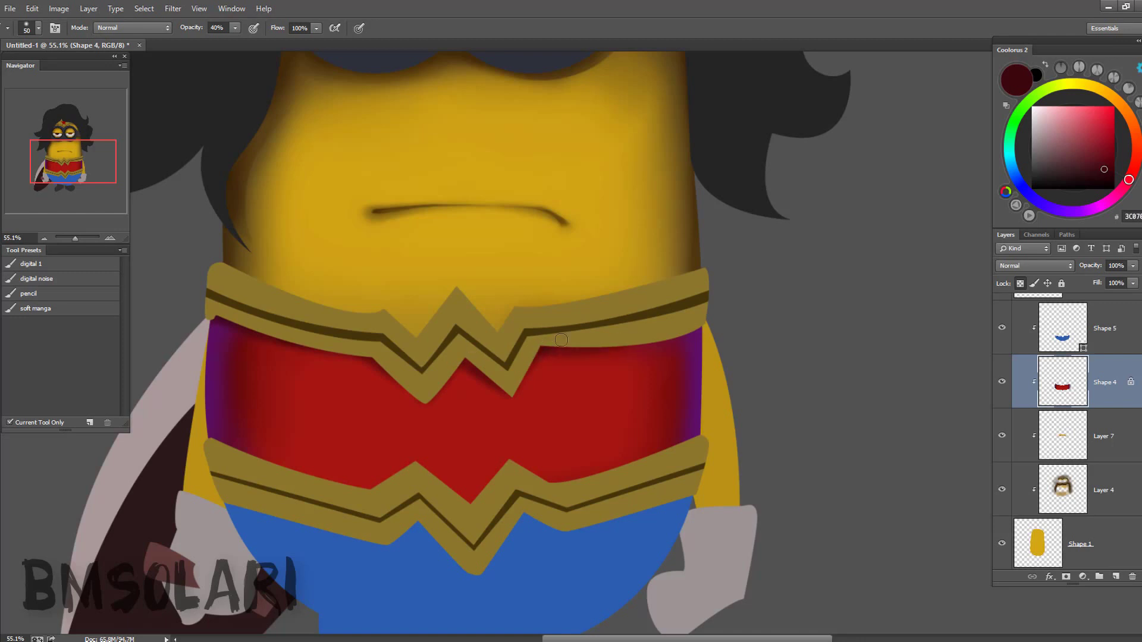
key("bracketright")
key("bracketright")
key("bracketright")
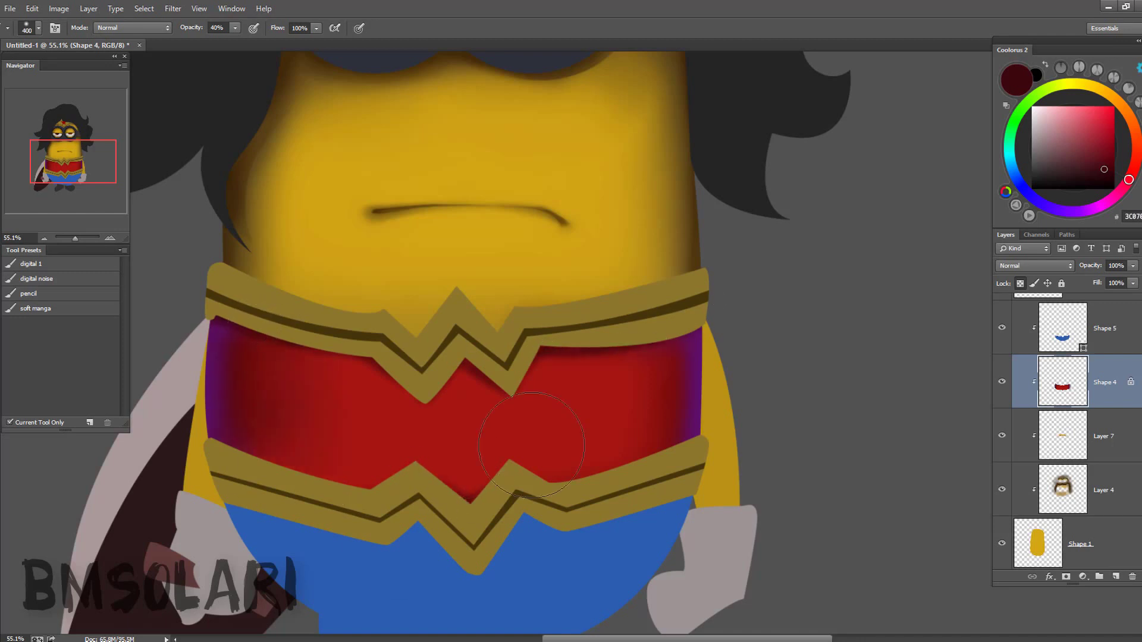
left_click_drag(625, 368, 667, 440)
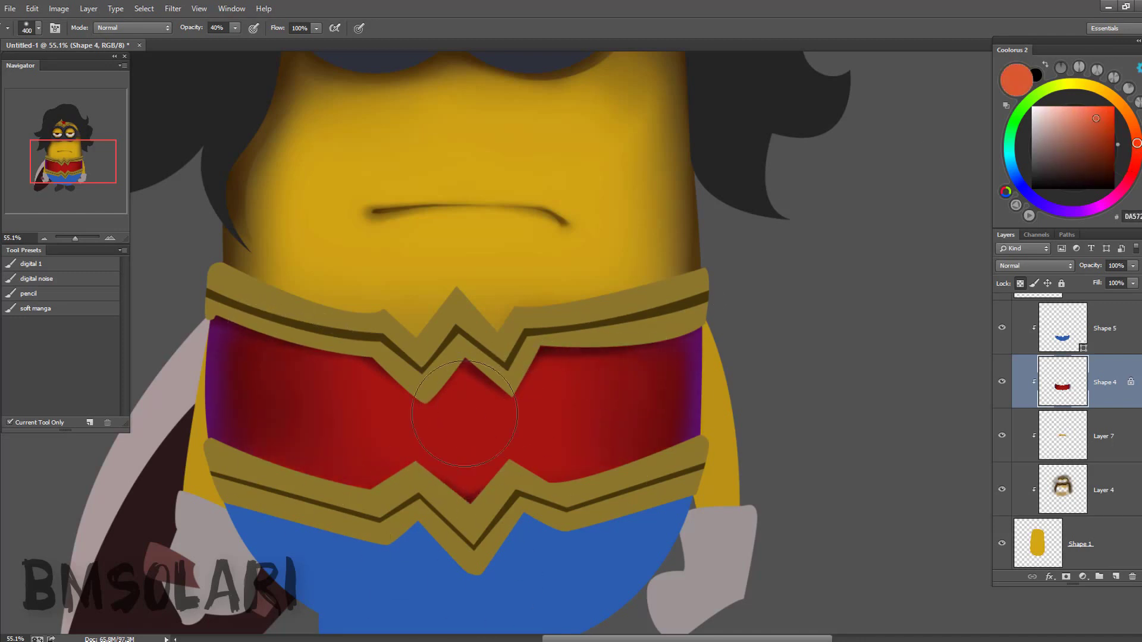
- Paint a lighter orange-red glow across the middle of the red top
left_click_drag(333, 416, 434, 422)
left_click_drag(506, 411, 625, 416)
left_click_drag(416, 417, 321, 416)
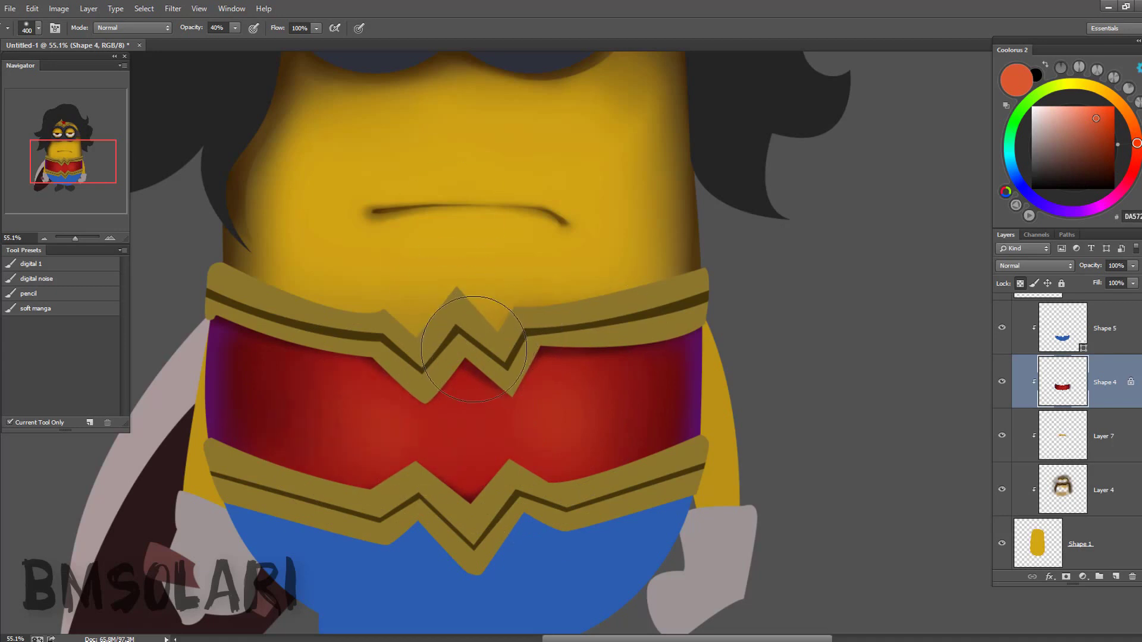
- On a new layer, paint dark maroon shading along the gold band's top edge inside a path selection
key("p")
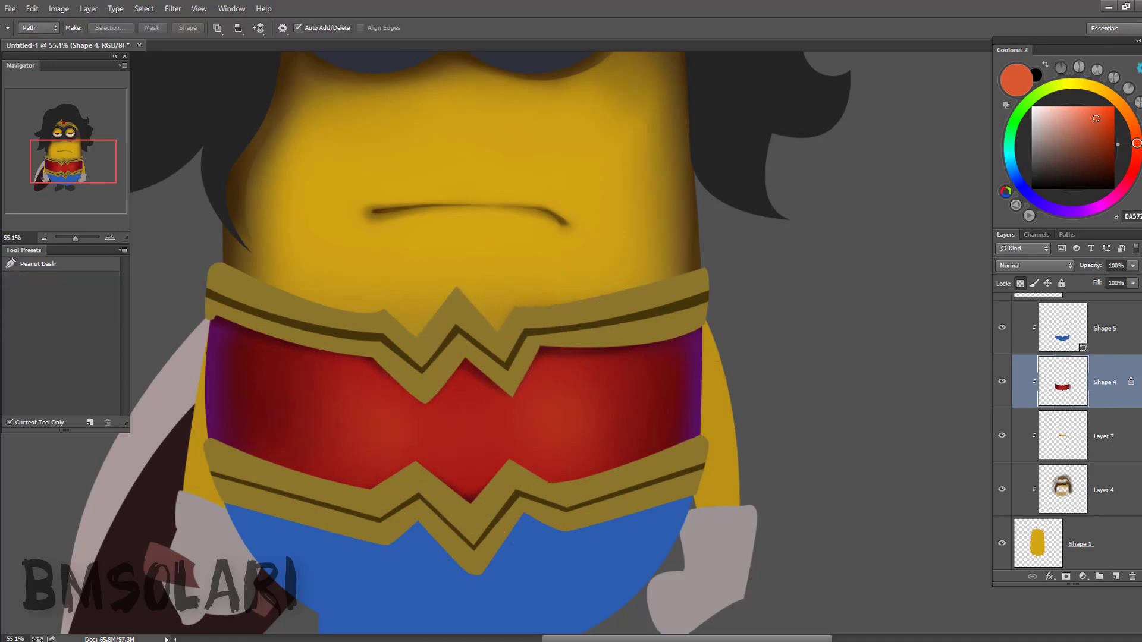
left_click(1116, 577)
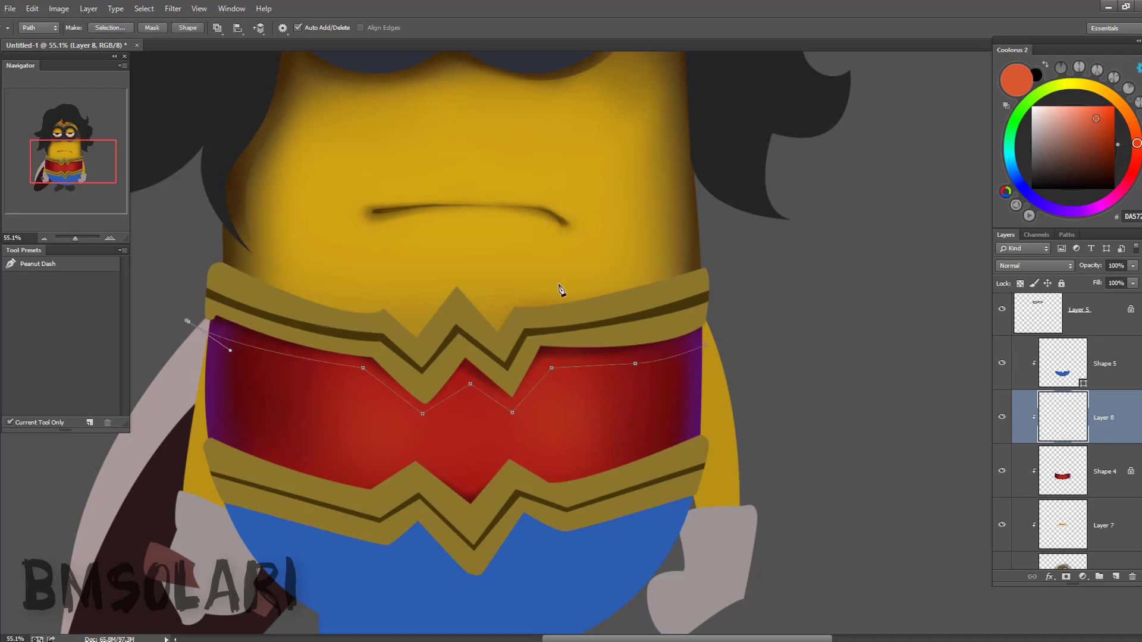
key("ctrl+Return")
key("b")
left_click(248, 344, "alt")
mouse_move(247, 344)
left_mouse_down()
mouse_move(417, 381)
mouse_move(594, 374)
mouse_move(547, 392)
mouse_move(557, 375)
left_mouse_up()
key("v")
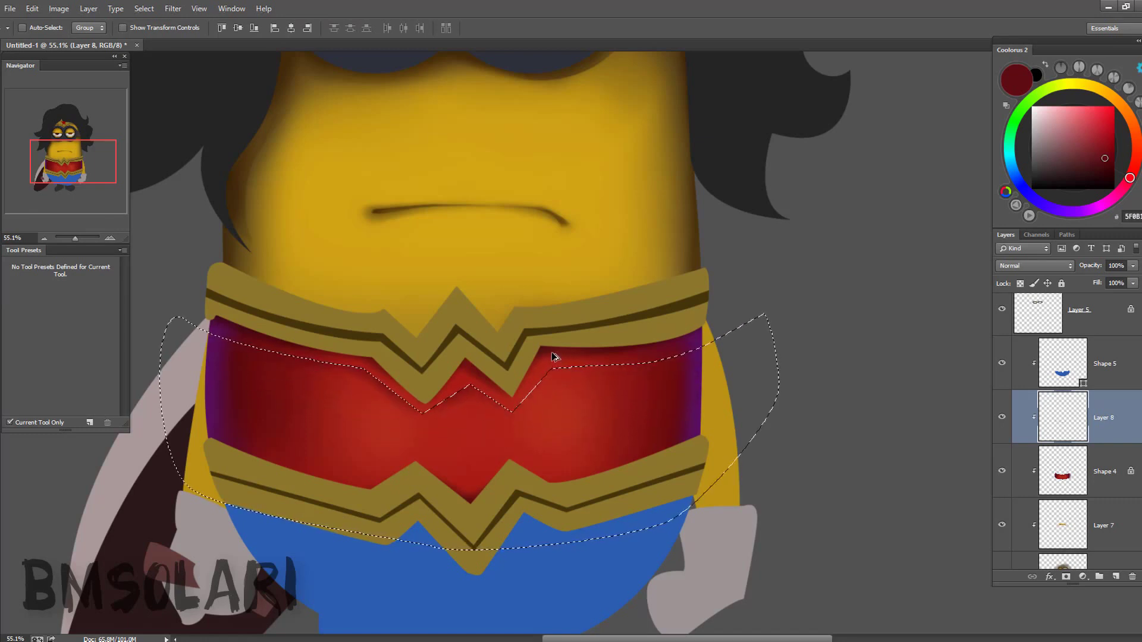
key("ctrl+d")
- Streak shading strokes across the red top inside a new path selection and warp them to fit
key("p")
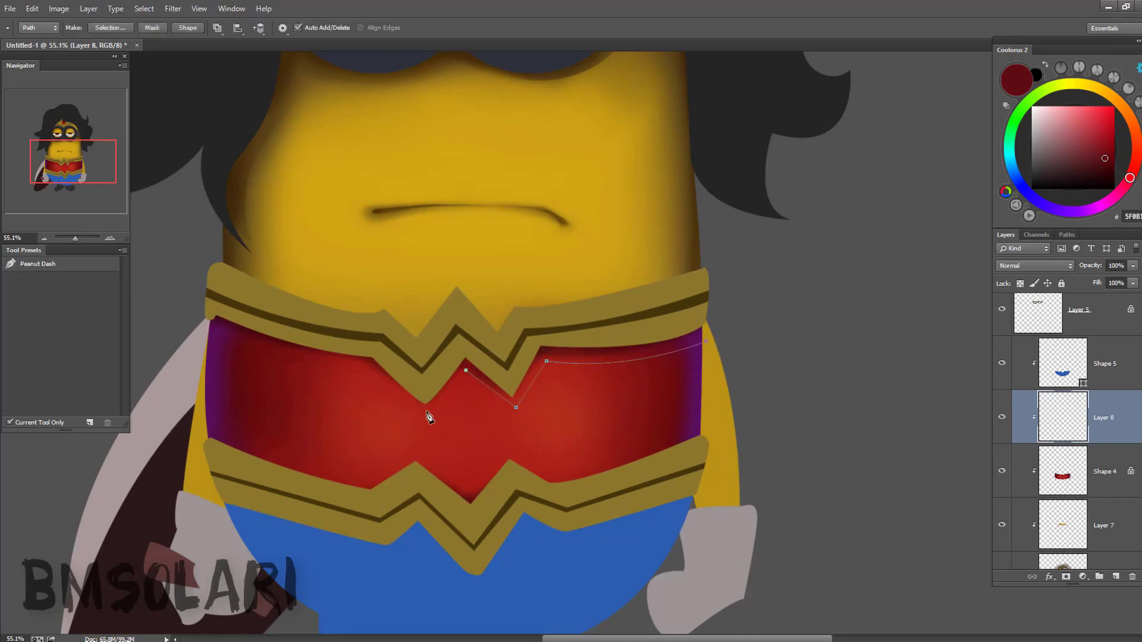
key("ctrl+Return")
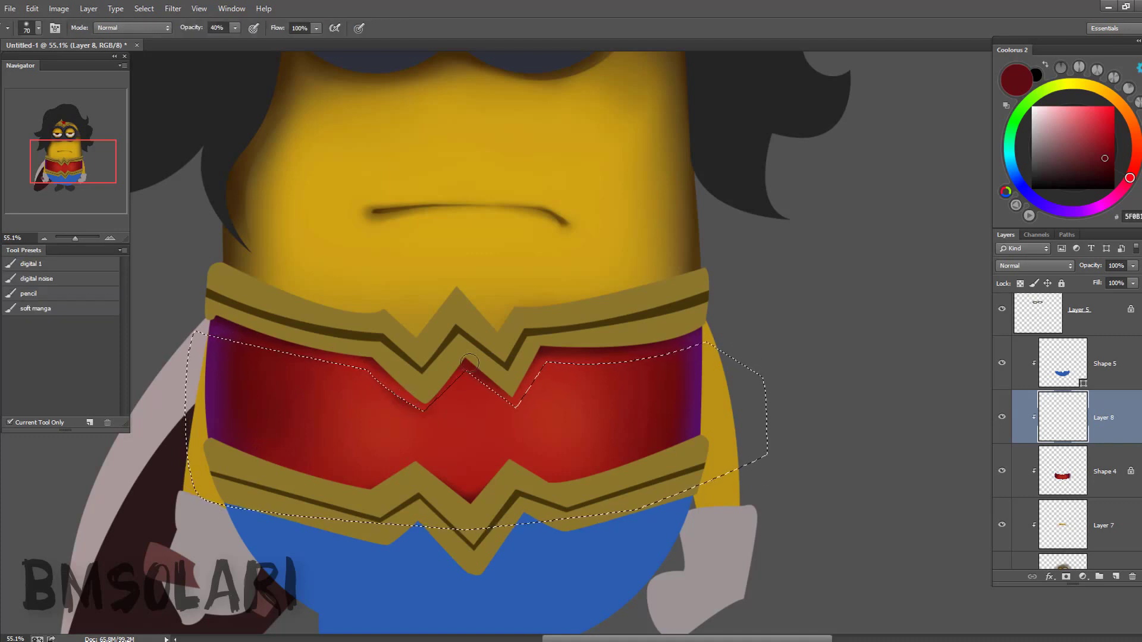
key("v")
mouse_move(492, 419)
left_mouse_down()
mouse_move(523, 420)
mouse_move(512, 476)
mouse_move(546, 384)
left_mouse_up()
key("z")
key("ctrl+t")
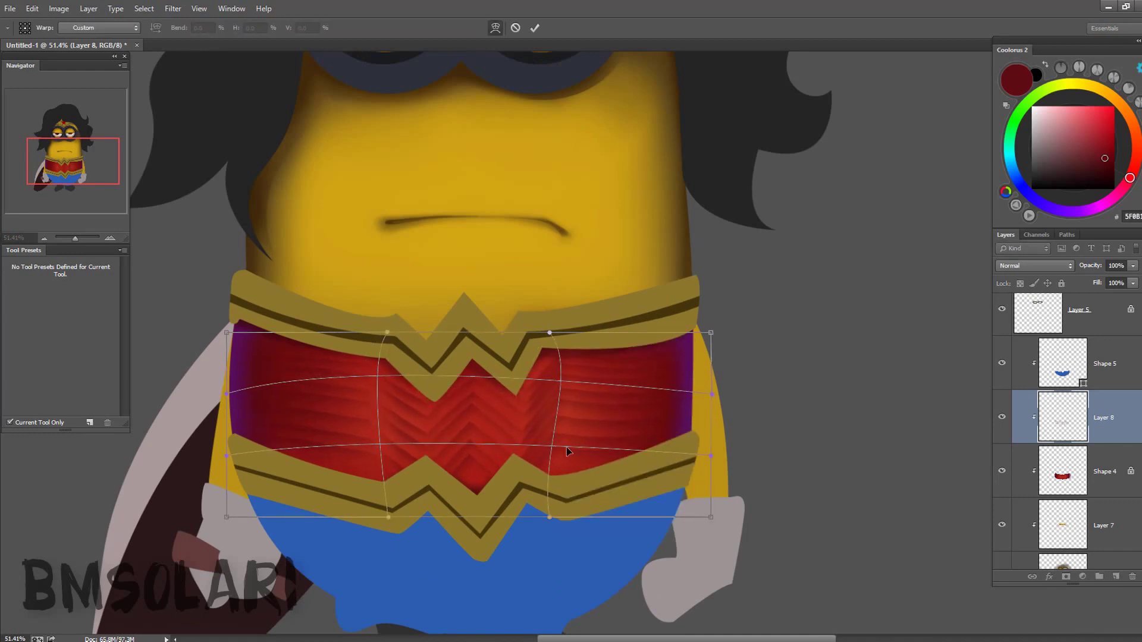
key("Return")
- Shift the Layer 8 strokes about 40 px down and warp them into chevron folds
key("p")
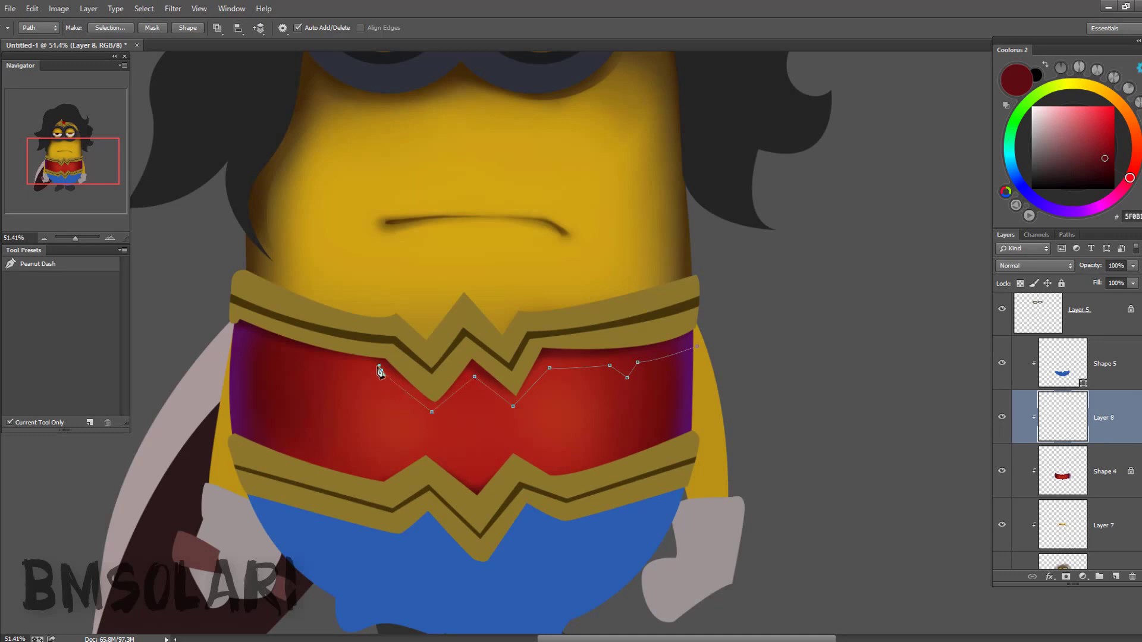
key("ctrl+Return")
key("b")
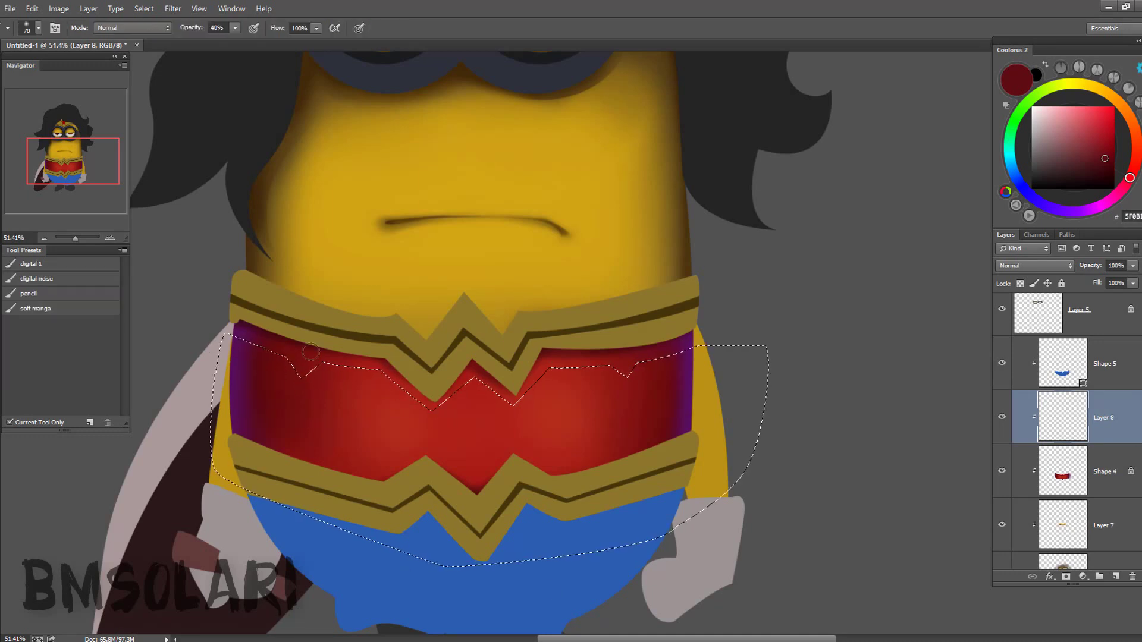
key("v")
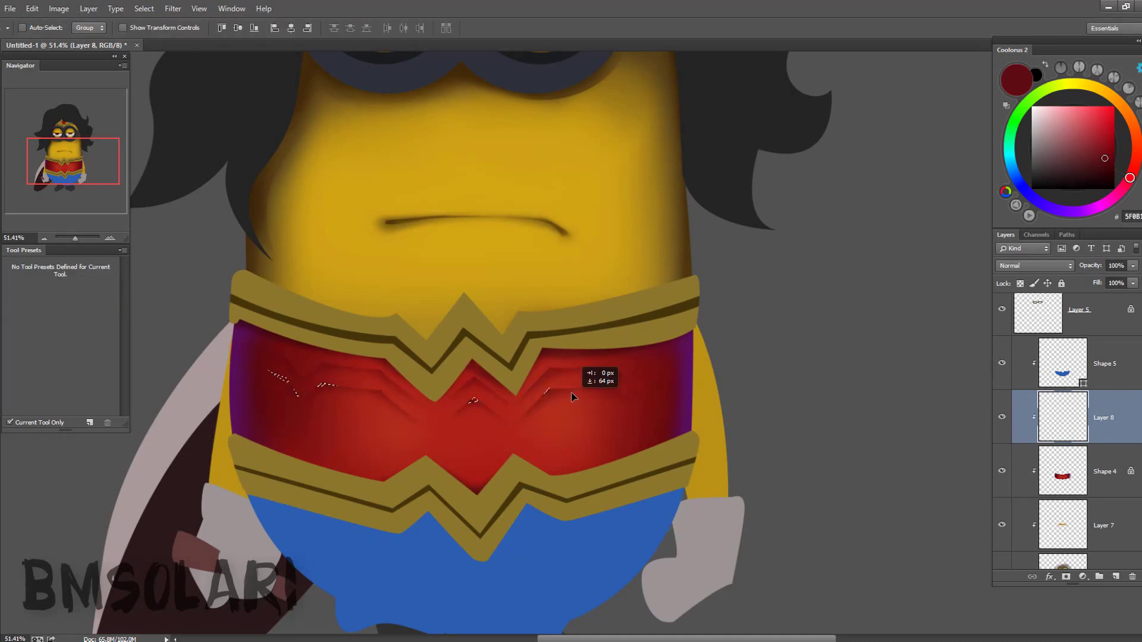
left_click_drag(586, 437, 591, 461)
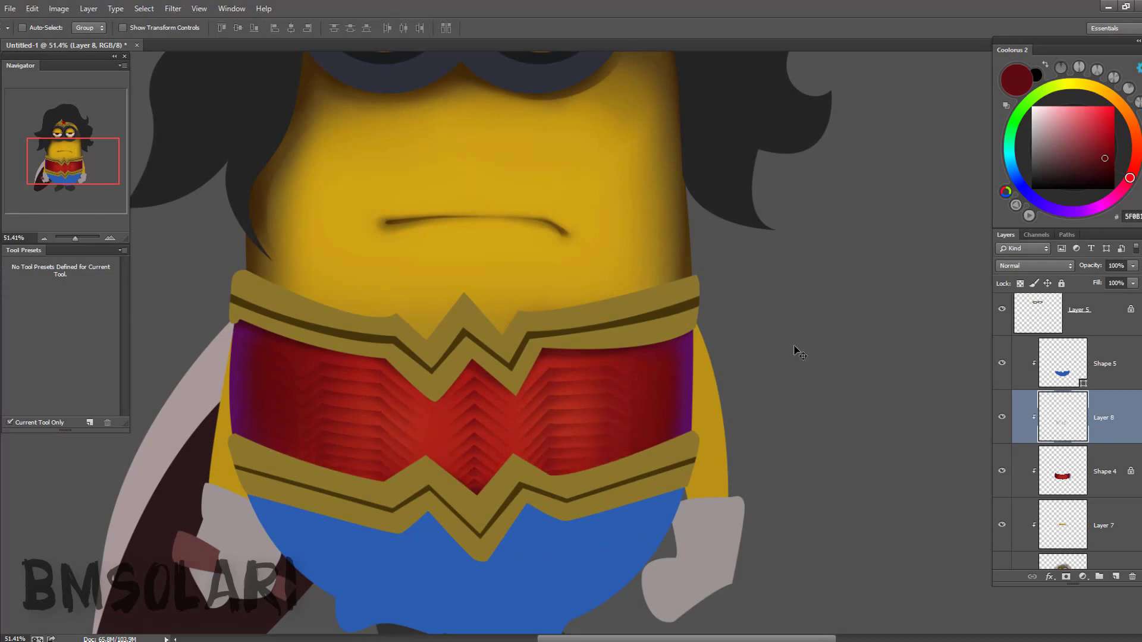
key("ctrl+t")
right_click(568, 398)
left_click(591, 488)
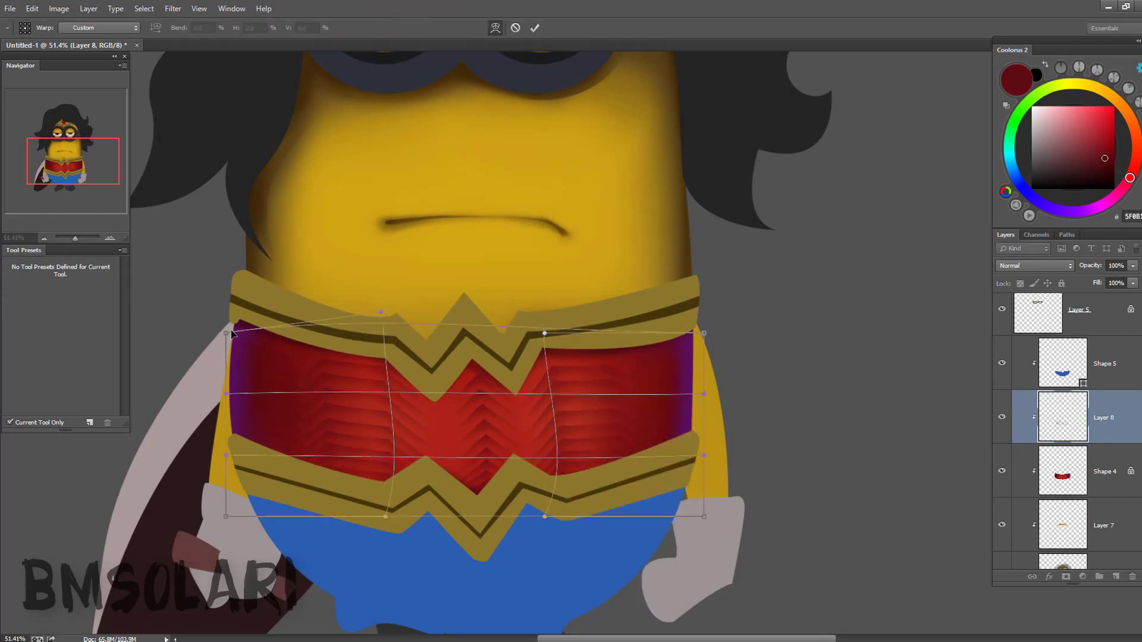
key("Return")
- Zoom in and stretch the Layer 8 stripes to cover the whole red top
key("z")
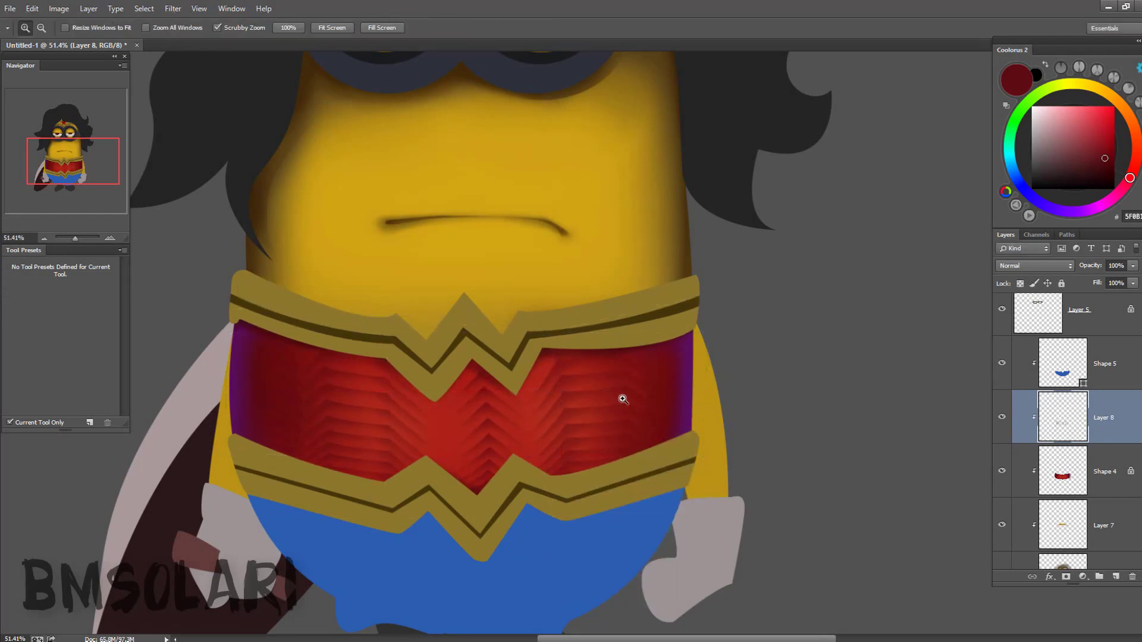
left_click_drag(622, 399, 639, 399)
key("ctrl+t")
left_click_drag(744, 542, 733, 546)
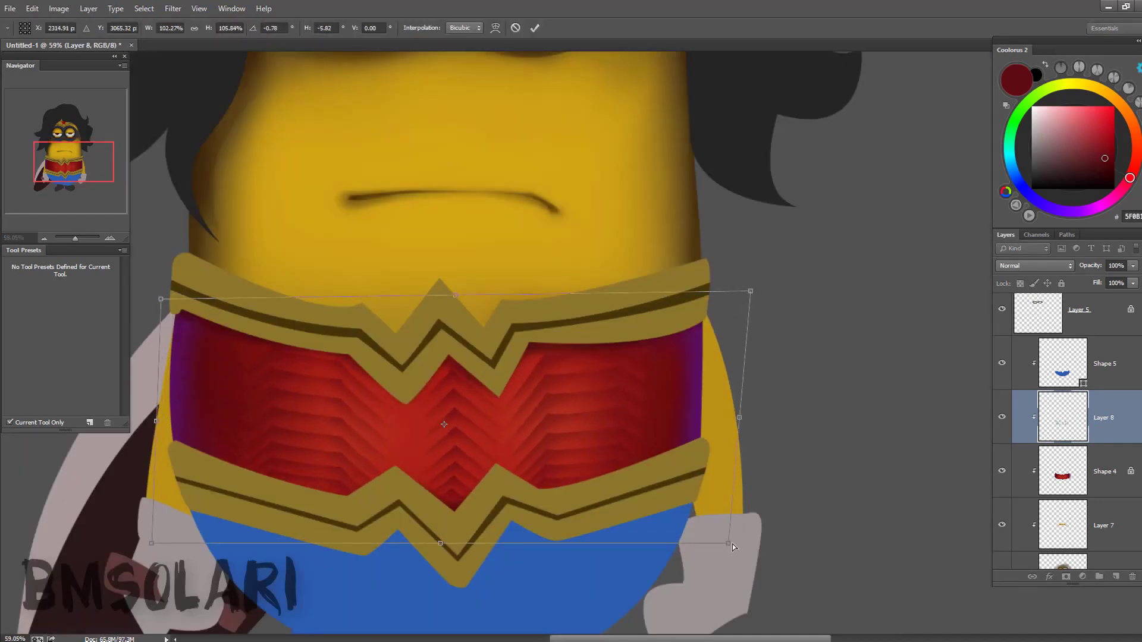
key("Return")
- Add a mask to Layer 8, zoom out, and make Shape 5 the working layer
key("b")
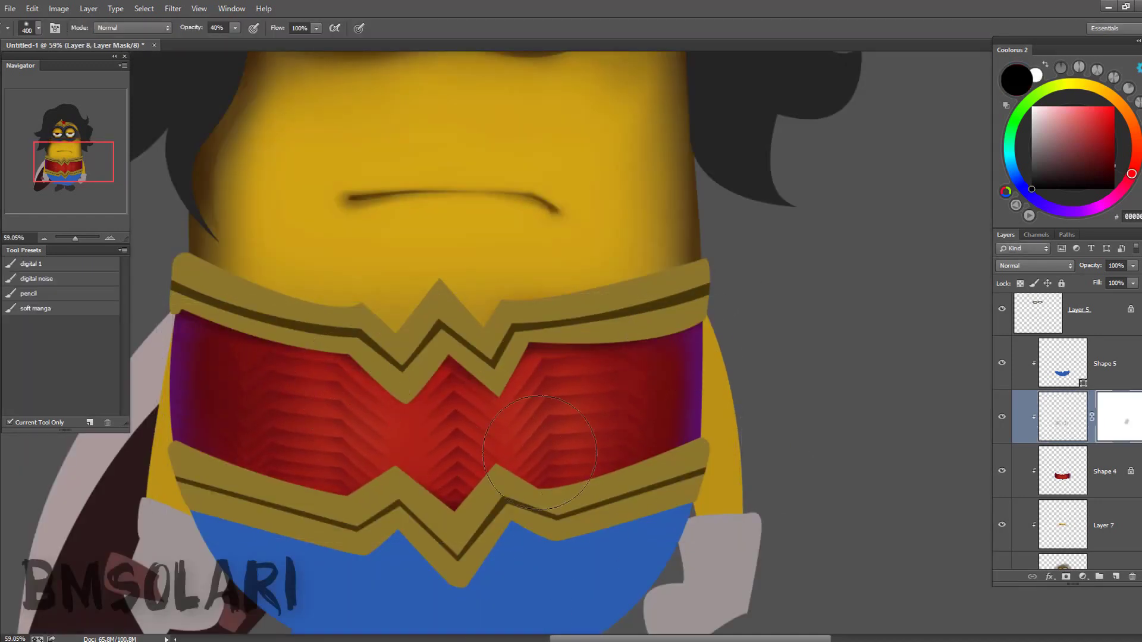
key("z")
left_click_drag(612, 439, 593, 354)
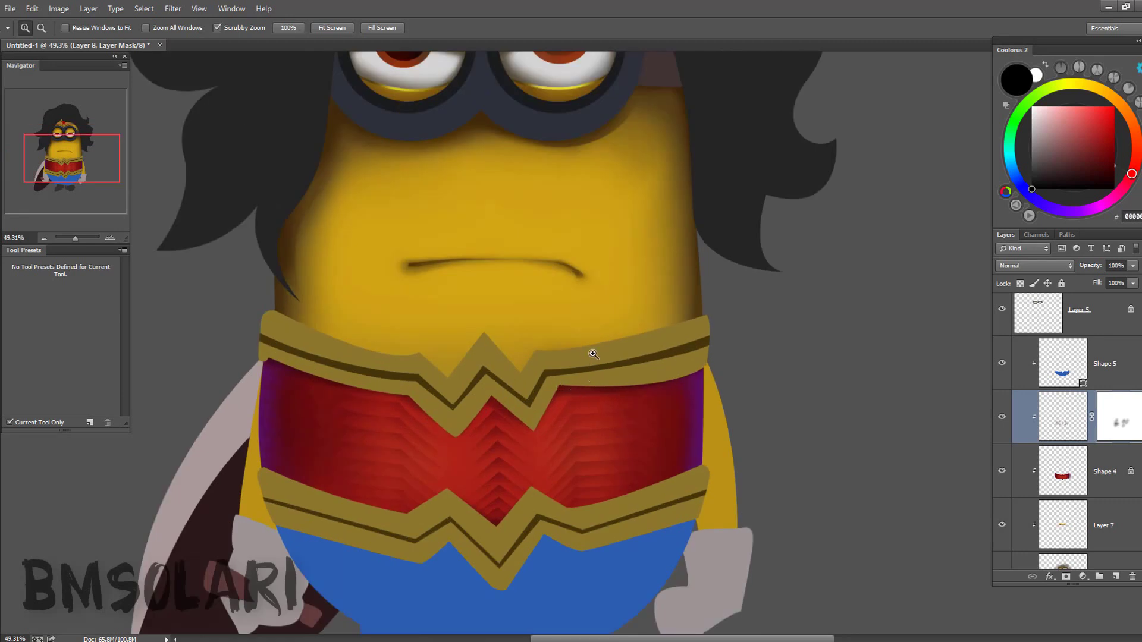
key("alt+]")
left_click_drag(554, 461, 555, 452)
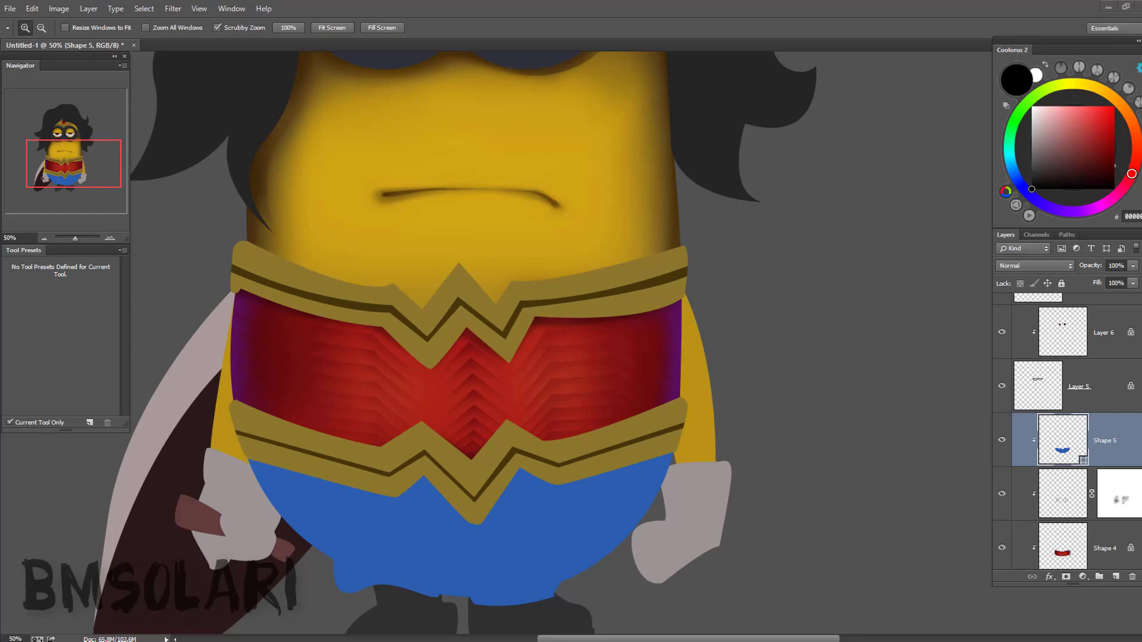
- Fit the woven texture over the red top, clip it there, and blend it at Overlay 28%
key("ctrl+alt+t")
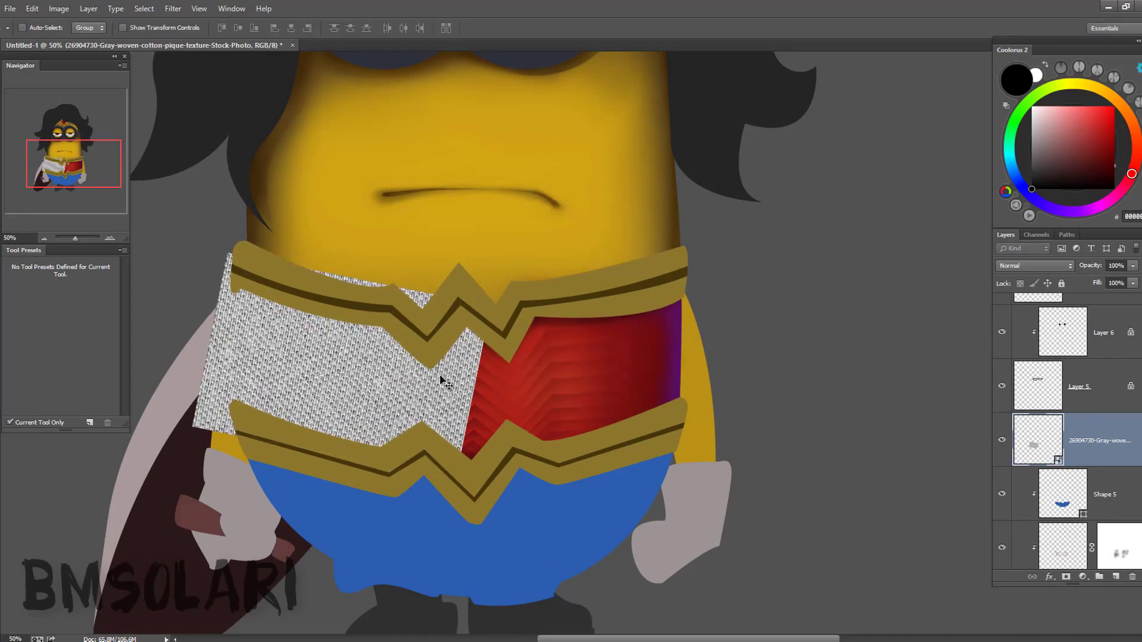
left_click_drag(441, 377, 609, 386)
key("Return")
mouse_move(1095, 441)
left_mouse_down()
mouse_move(1092, 469)
mouse_move(1063, 387)
left_mouse_up()
left_click(1035, 266)
left_click(1023, 384)
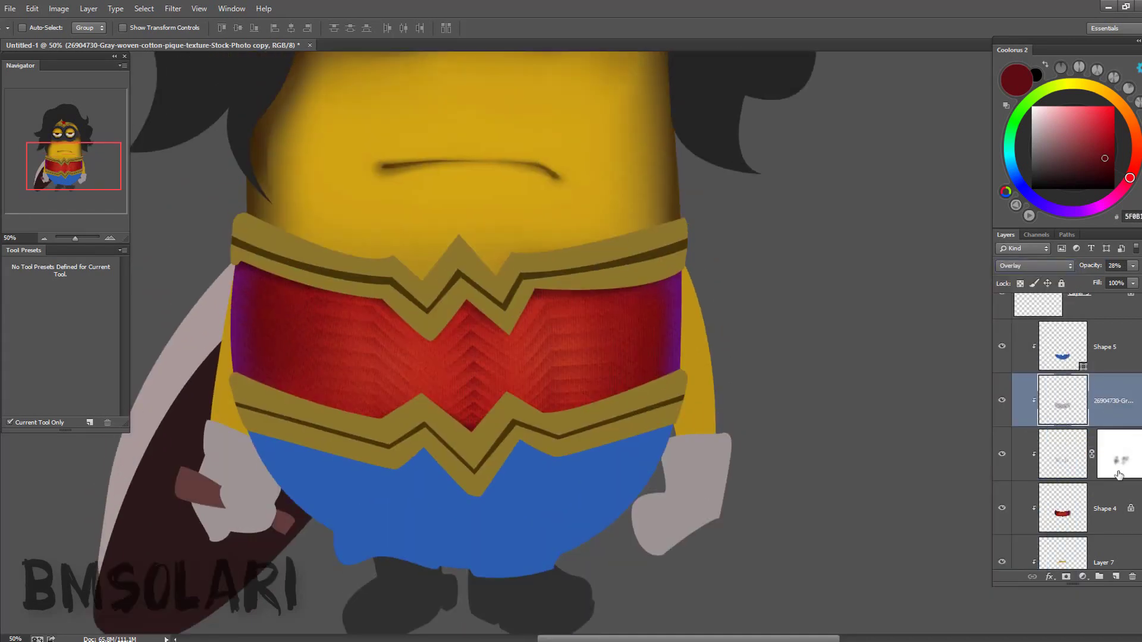
- Boost the woven texture's contrast with an S-shaped Curves adjustment
left_click(1106, 508)
left_click(1107, 400)
key("ctrl+m")
left_click_drag(805, 256, 811, 298)
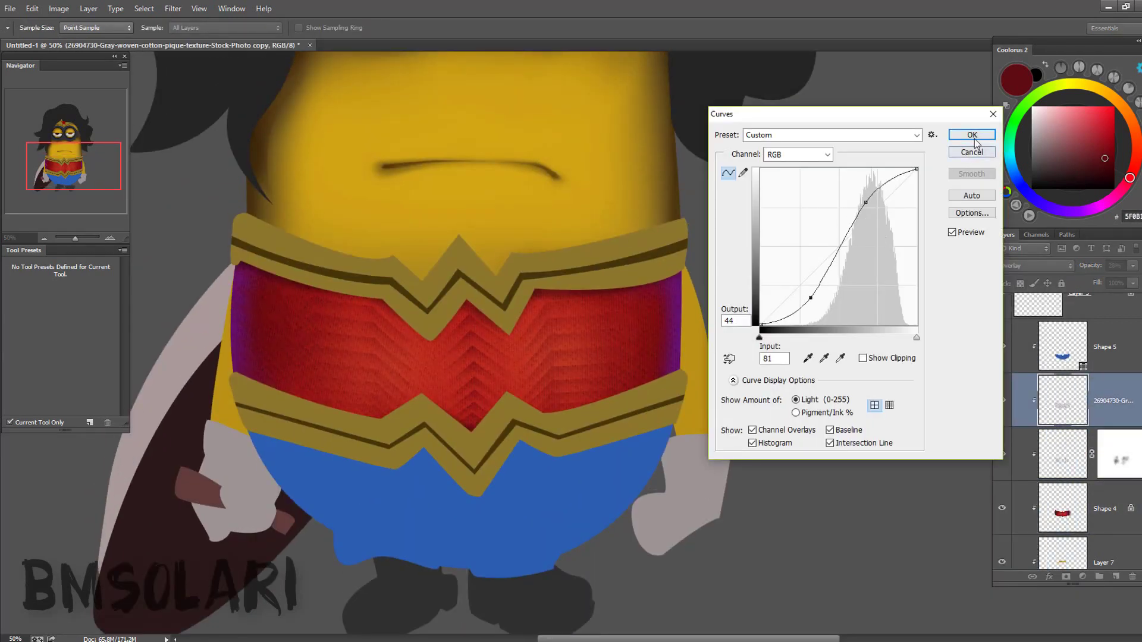
left_click(972, 135)
key("o")
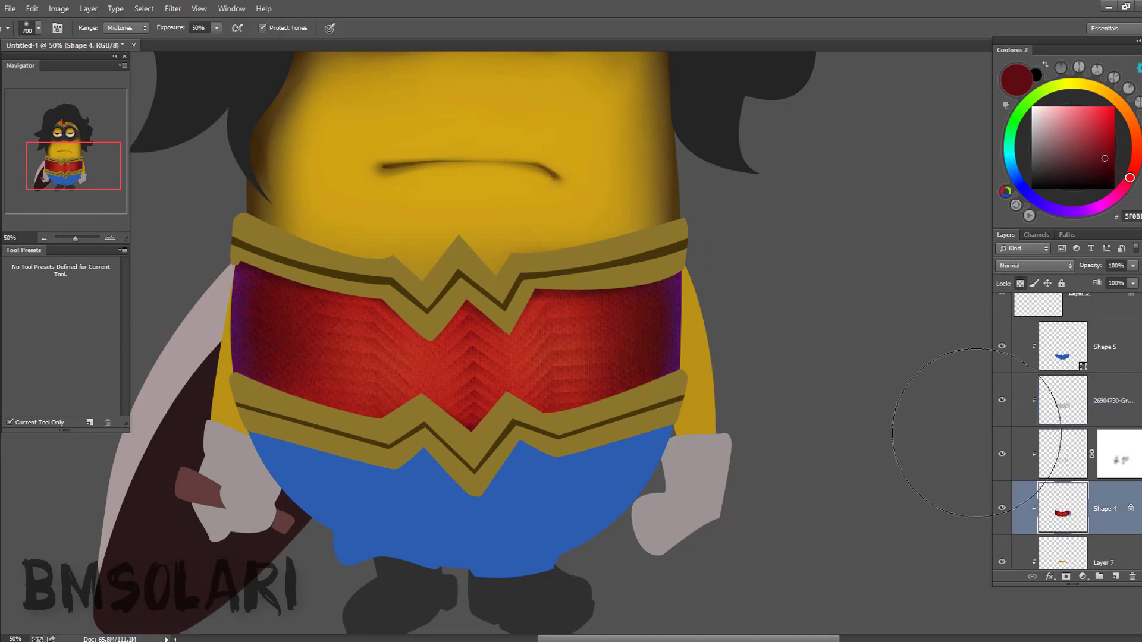
- Toggle the texture to compare, then copy it above the blue shorts layer
left_click(1100, 405)
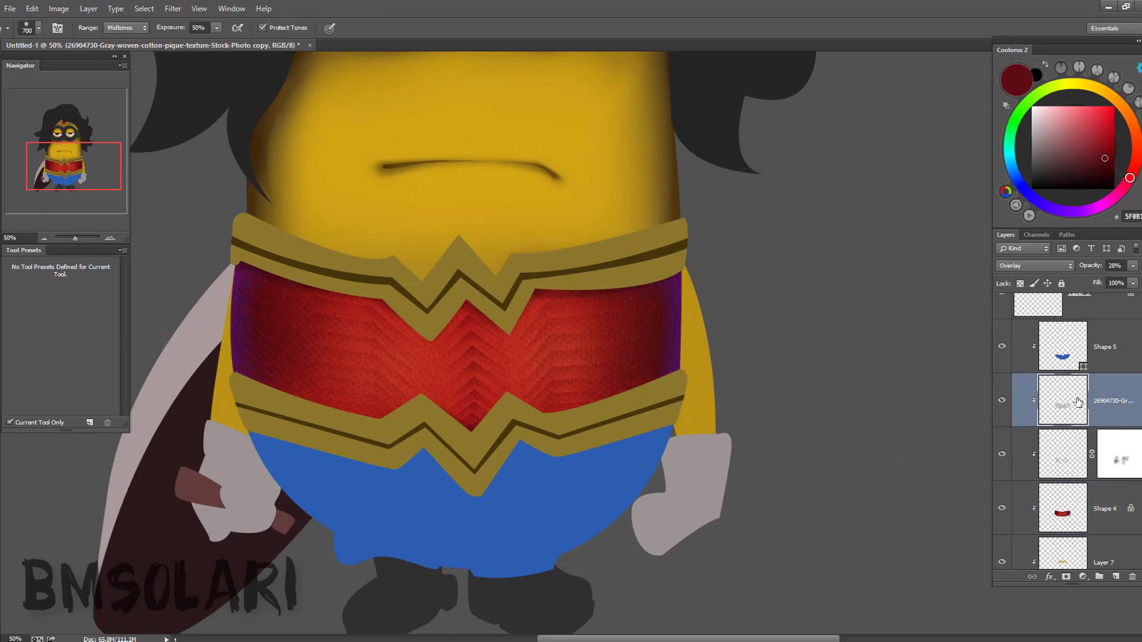
key("z")
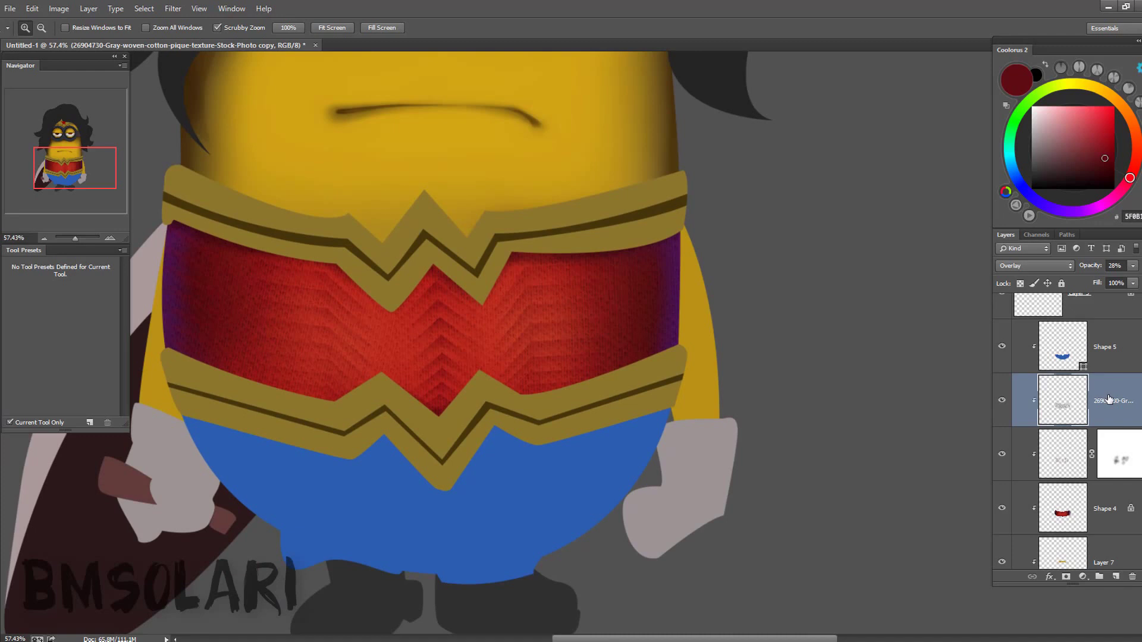
left_click(1004, 405)
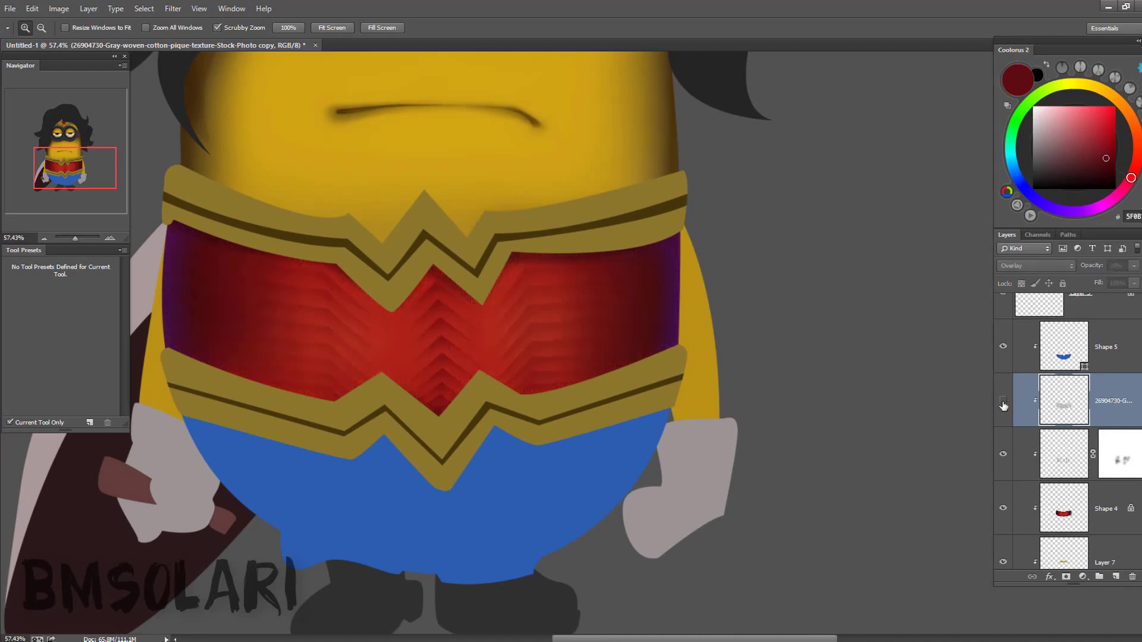
left_click_drag(1065, 400, 1118, 348)
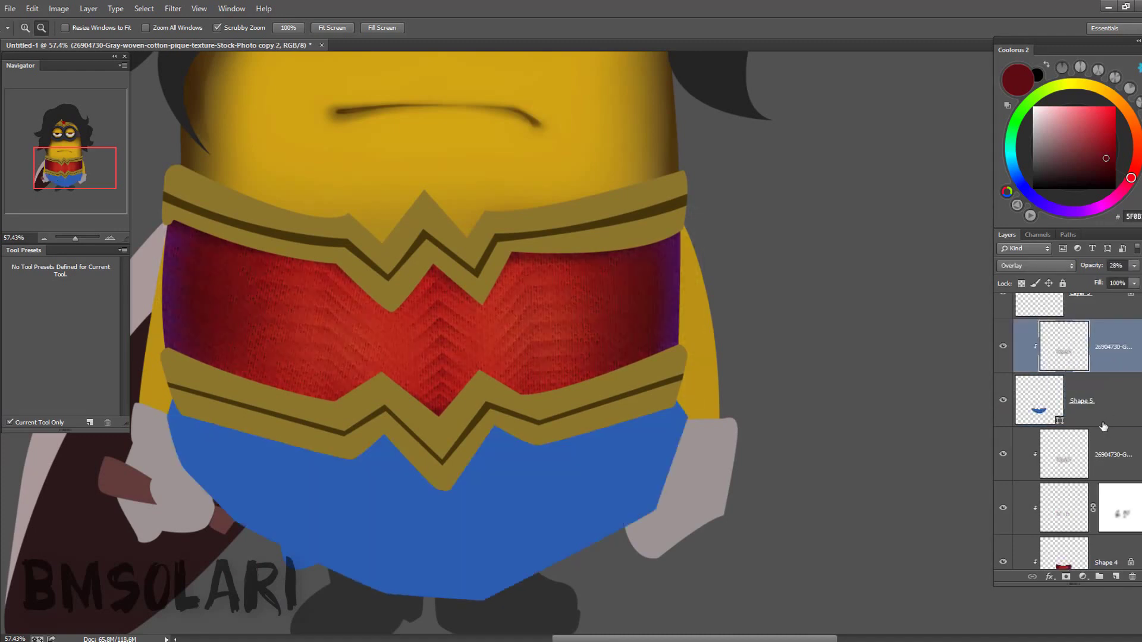
- Release the blue shorts layer from the clipping group
left_click(1126, 349)
key("v")
left_click_drag(565, 474, 601, 410)
left_click(1096, 381)
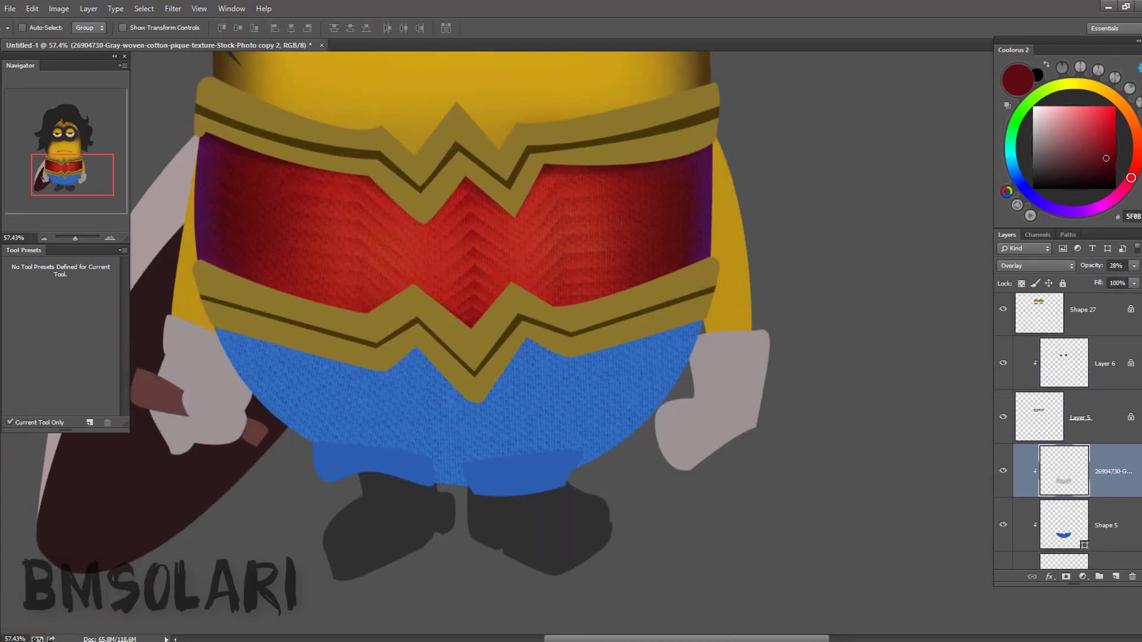
key("ctrl+alt+g")
key("ctrl+alt+g")
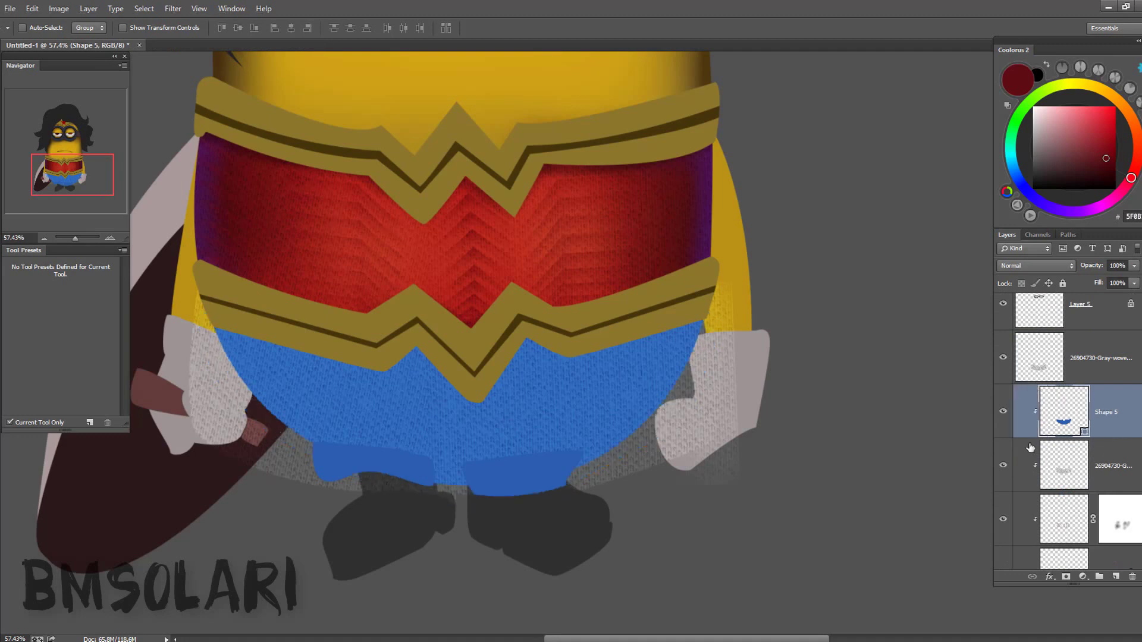
scroll(872, 408, "up", 5)
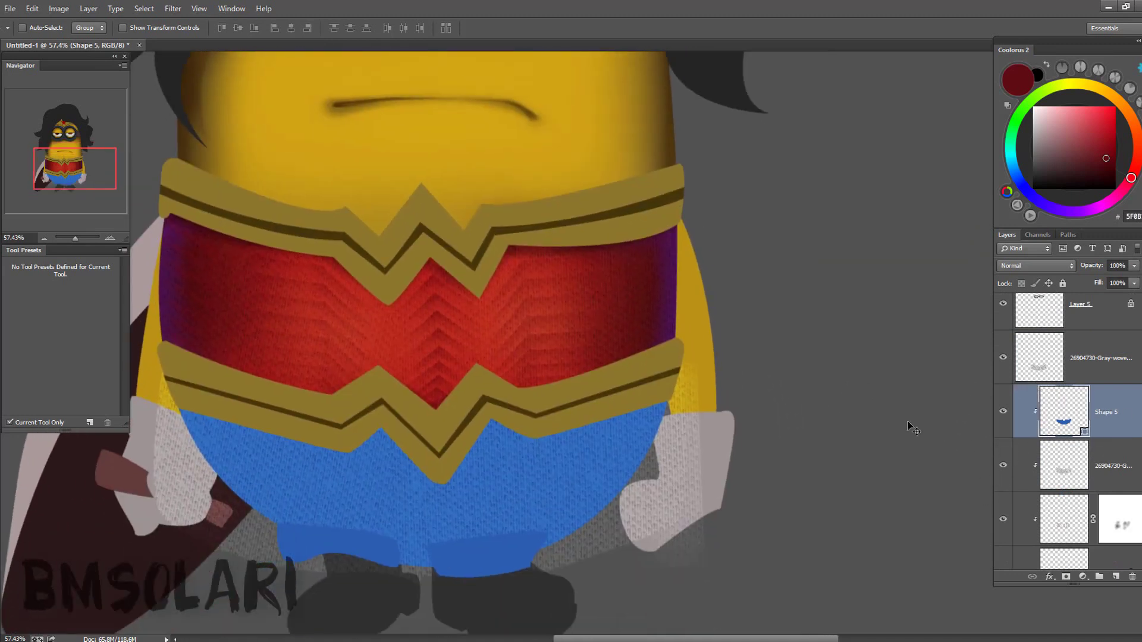
scroll(1029, 431, "up", 3)
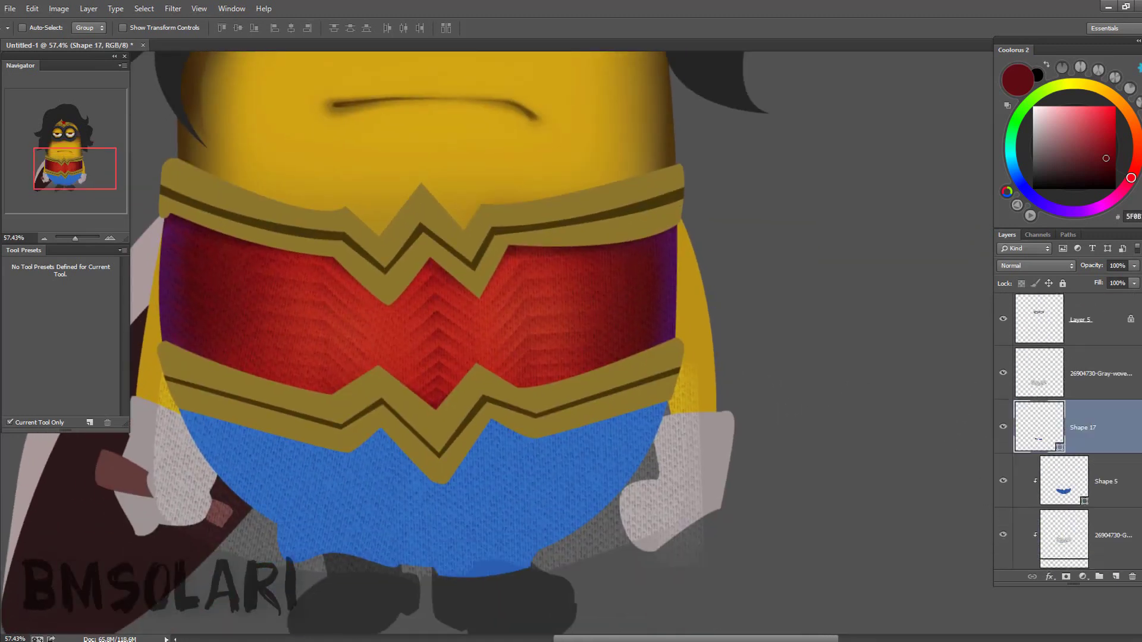
- Move Shape 17 above the shorts layer and the texture copy above Shape 17
left_click_drag(1029, 430, 1005, 326)
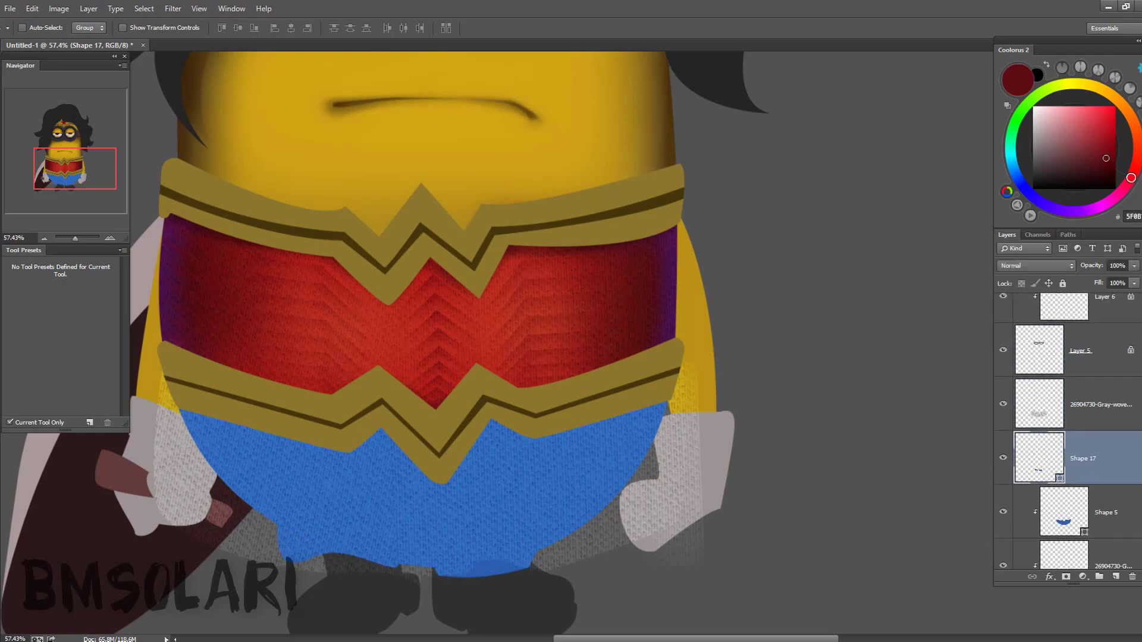
mouse_move(1071, 431)
left_mouse_down()
mouse_move(1110, 424)
mouse_move(1107, 470)
left_mouse_up()
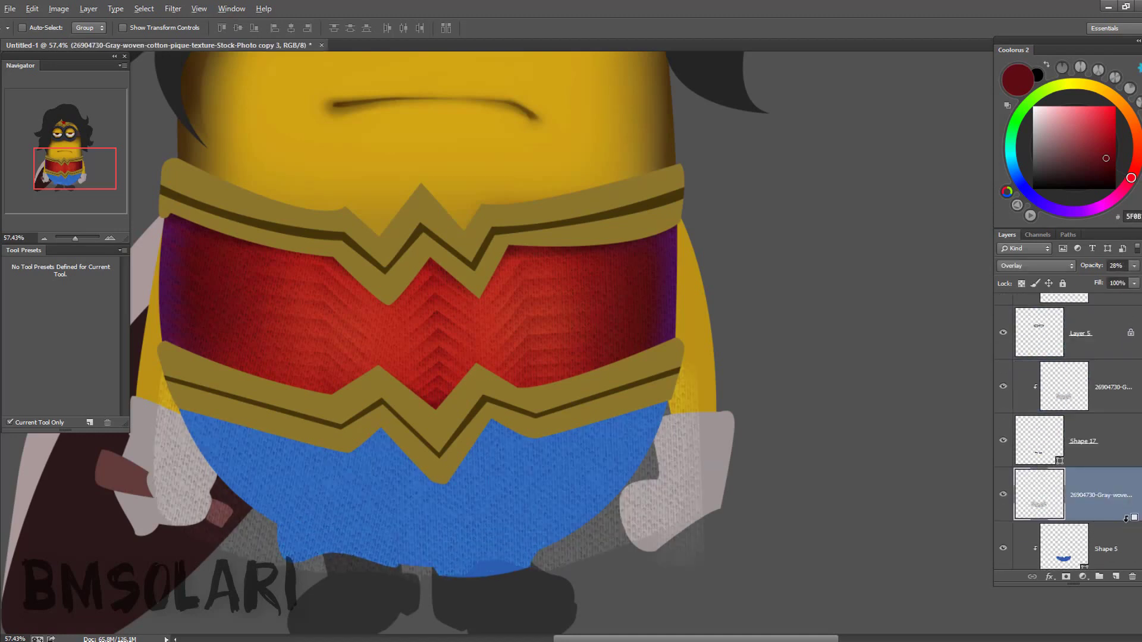
key("z")
left_click(1084, 521)
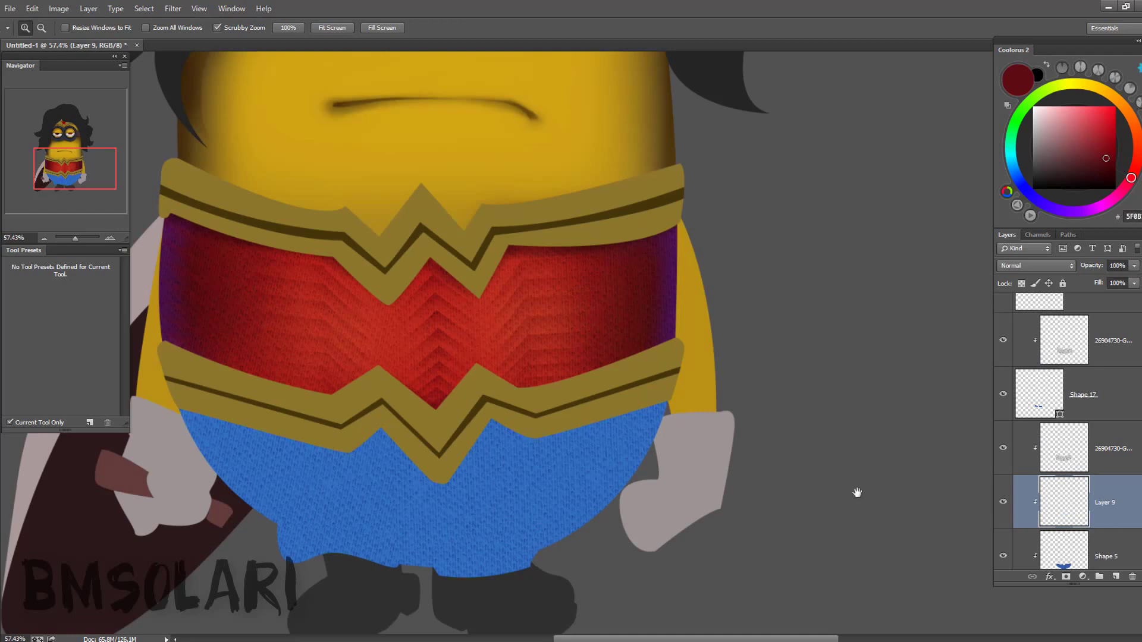
- Hide the texture layers and paint navy shading along the shorts' right and left sides
left_click_drag(857, 493, 818, 353)
left_click_drag(1003, 339, 1003, 447)
key("b")
left_click(1026, 189)
left_click(1109, 150)
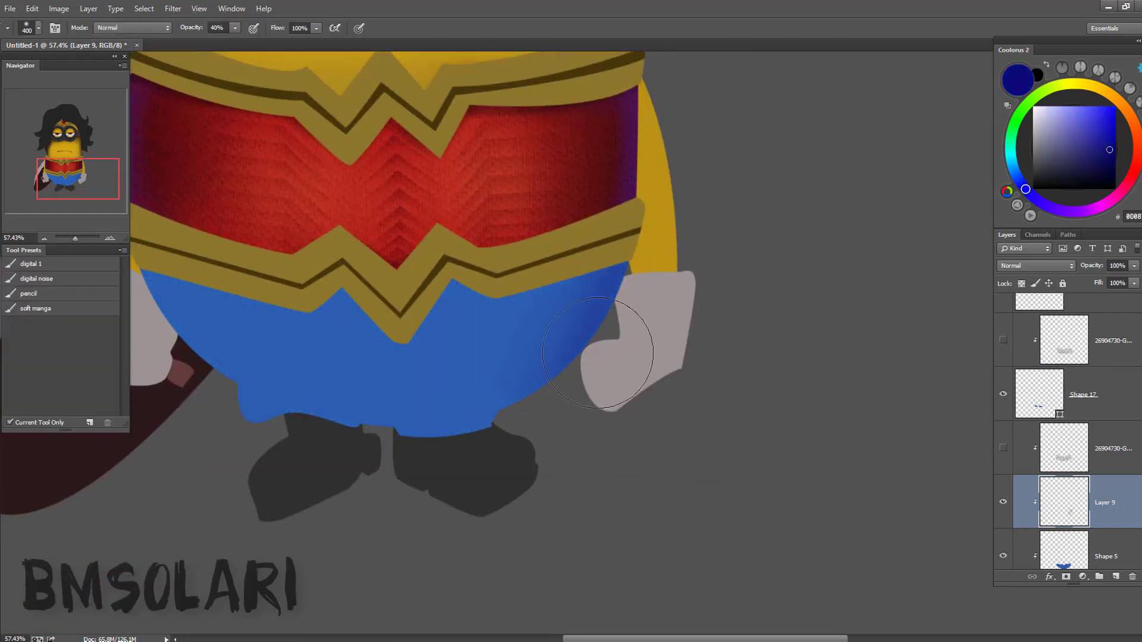
left_click_drag(598, 352, 538, 381)
left_click_drag(386, 324, 518, 412)
key("bracketright")
key("bracketright")
key("bracketright")
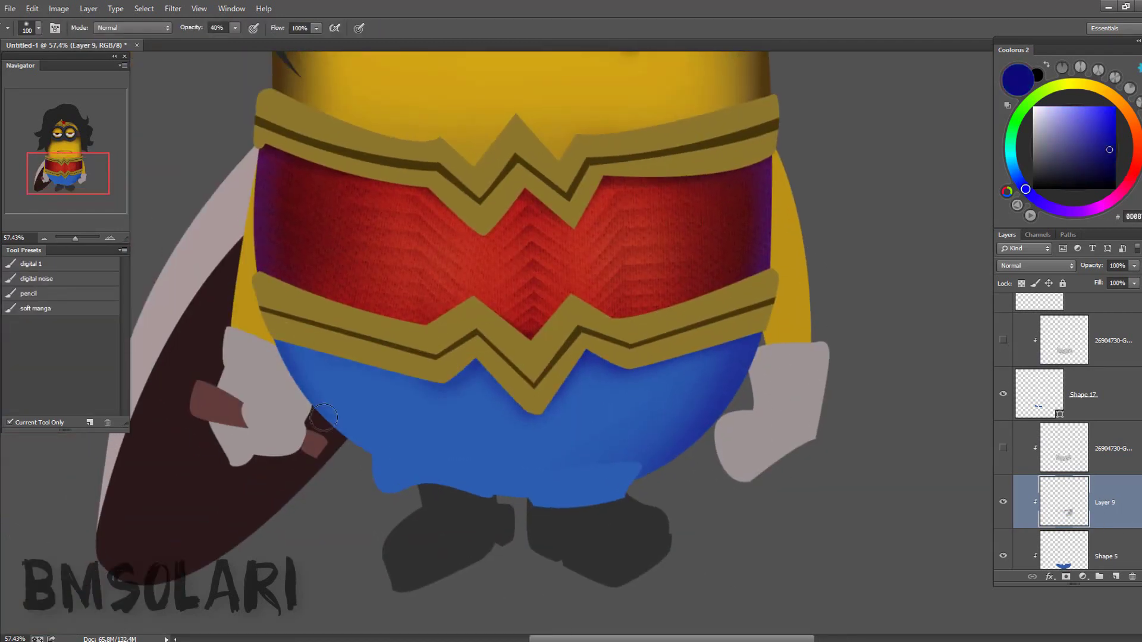
left_click_drag(297, 411, 314, 357)
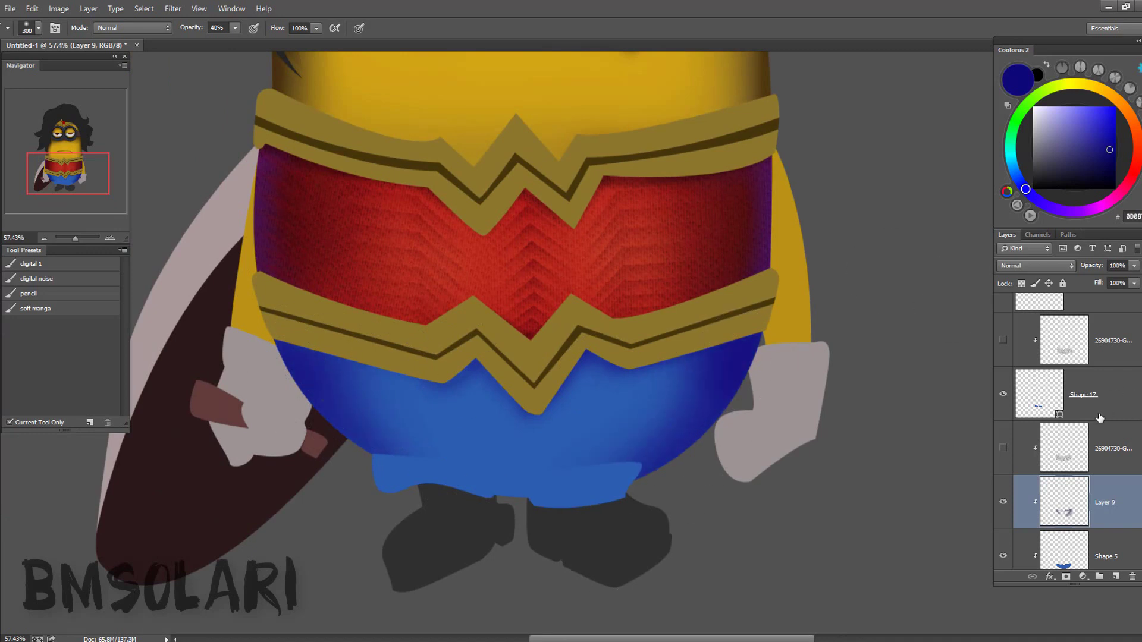
- Add navy shading under the belt inside a path selection, then show the shorts texture again
key("p")
key("ctrl+Return")
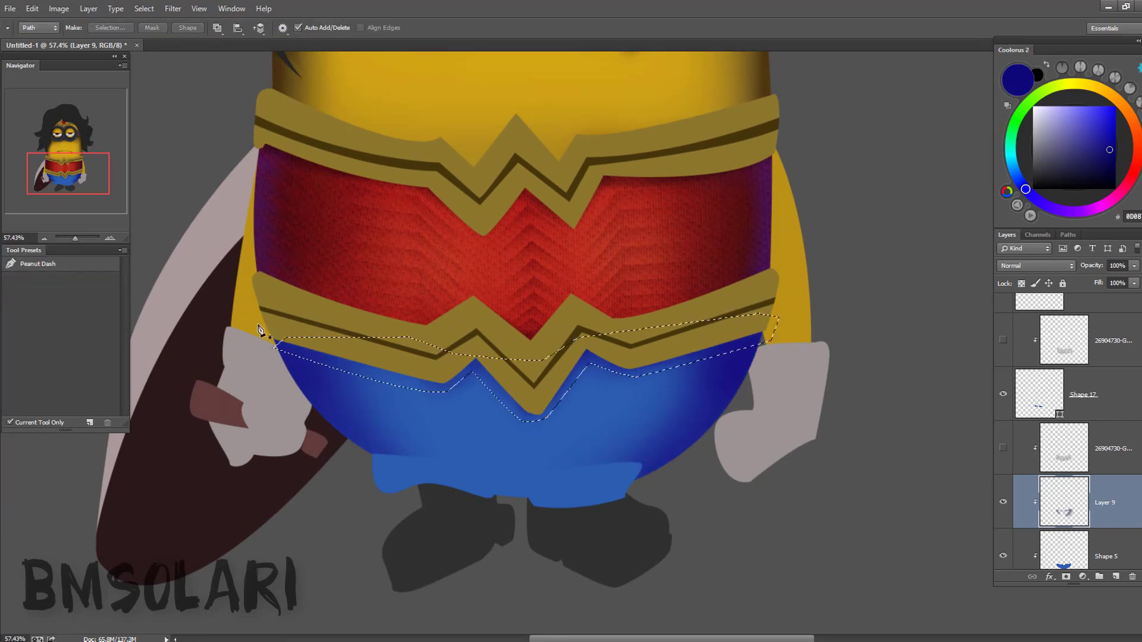
key("b")
key("z")
mouse_move(476, 380)
left_mouse_down()
mouse_move(696, 377)
mouse_move(599, 399)
left_mouse_up()
left_click(1003, 447)
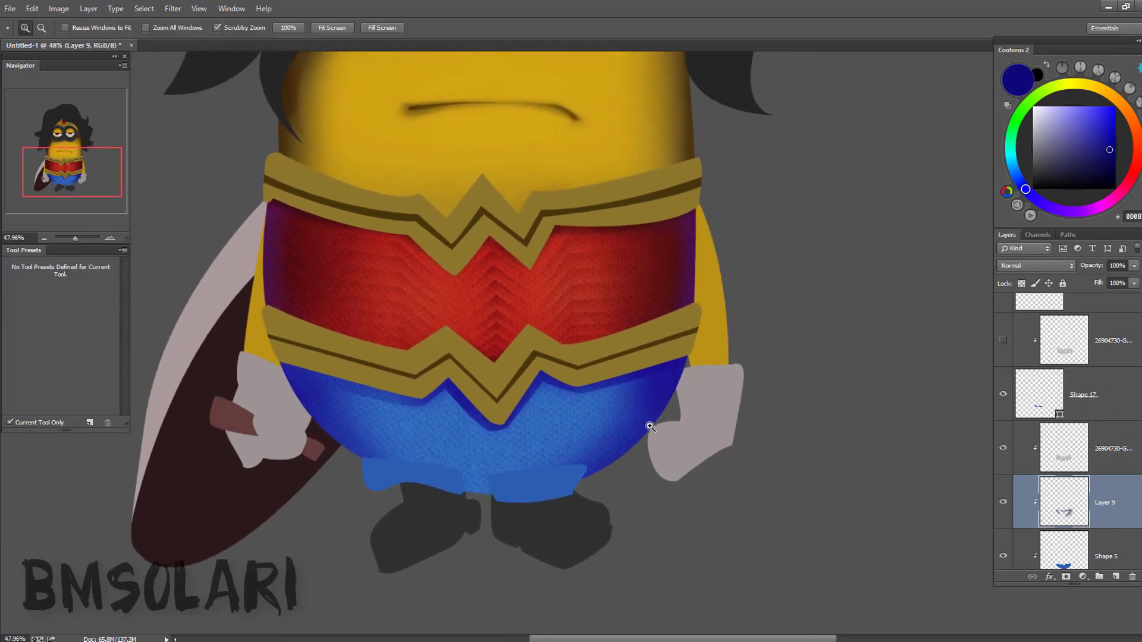
left_click(1071, 554)
- Darken the Layer 9 shading with a Hue/Saturation adjustment
scroll(1105, 464, "down", 3)
key("alt+bracketright")
key("ctrl+m")
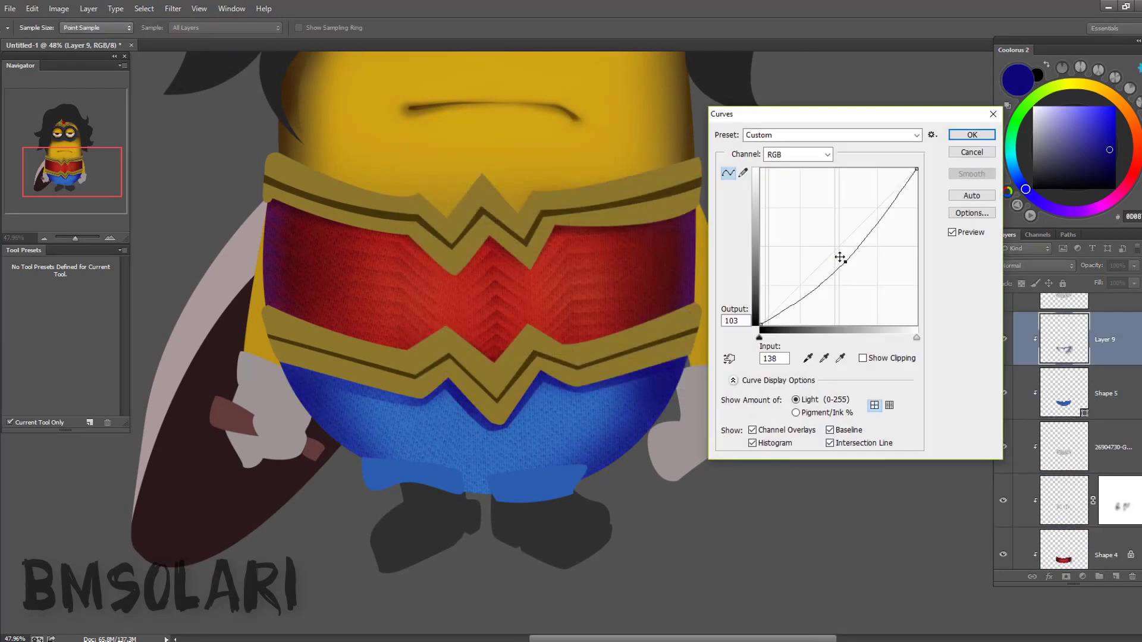
key("Escape")
key("ctrl+u")
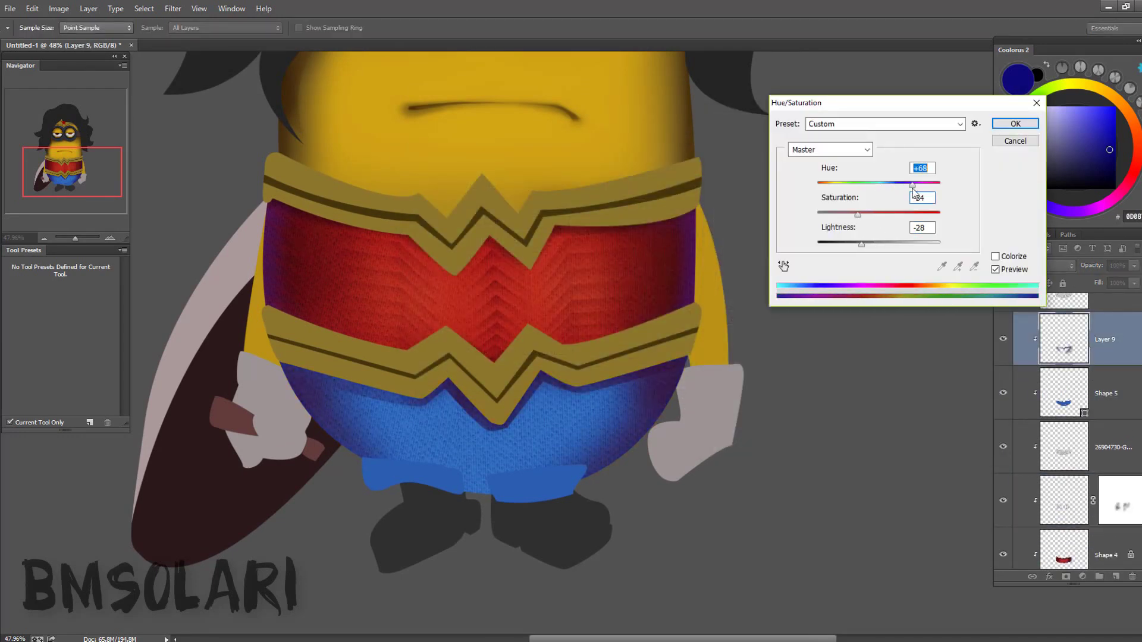
key("Return")
- Paint dark shading along the shorts' lower edge on transparency-locked Shape 17 within a path selection
key("b")
scroll(493, 408, "up", 3)
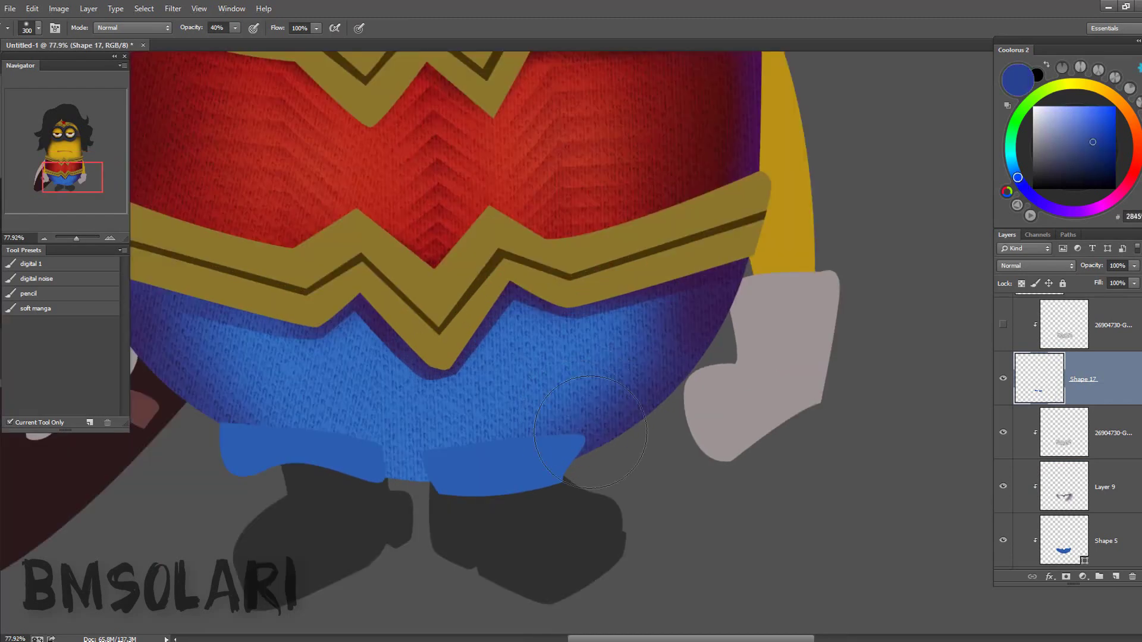
key("slash")
left_click(1003, 324)
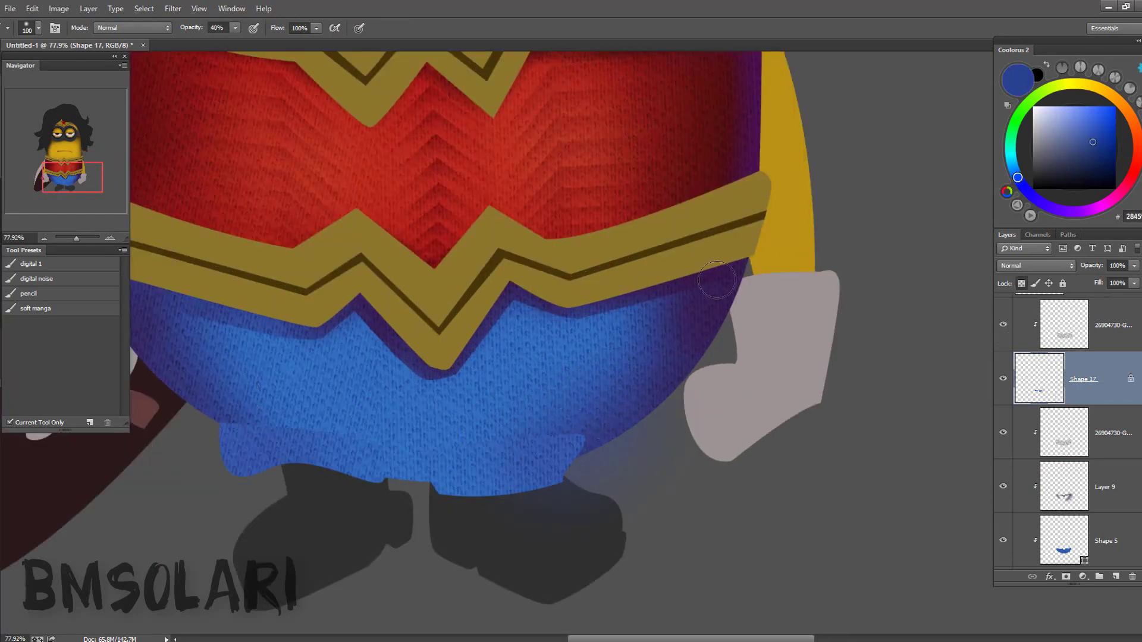
key("slash")
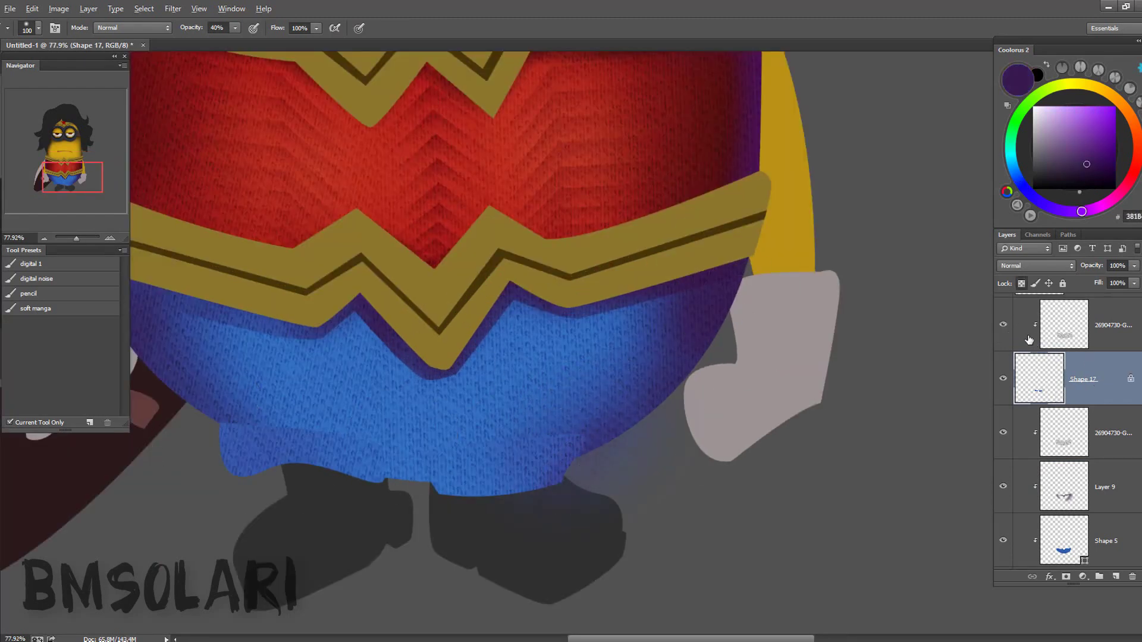
key("p")
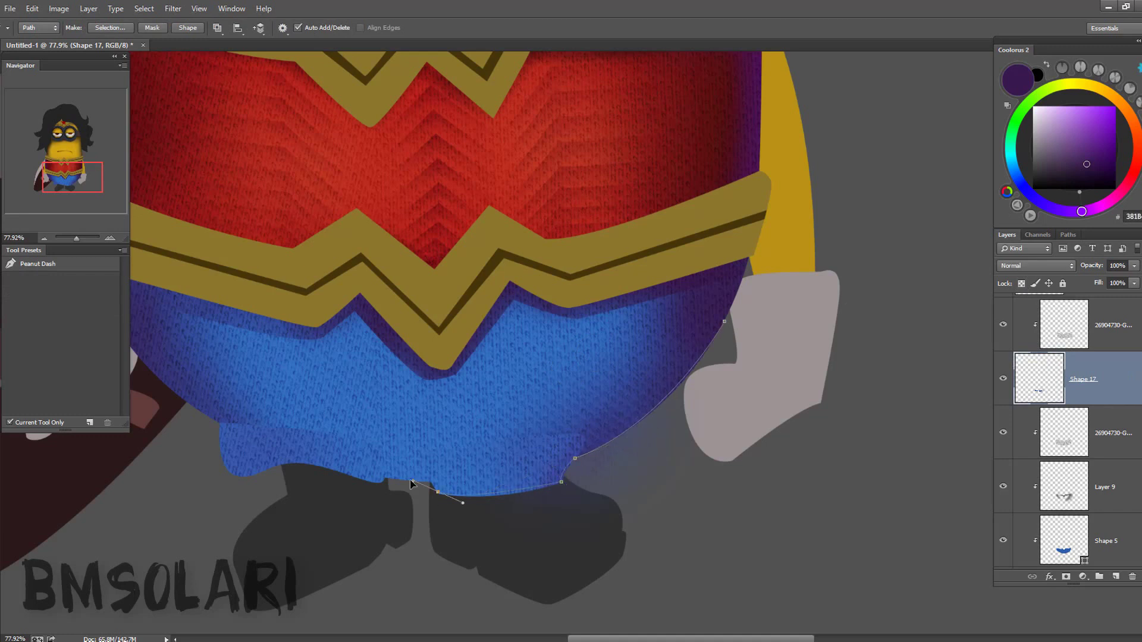
left_click(222, 428)
key("ctrl+Return")
key("b")
key("slash")
left_click_drag(452, 396, 388, 415)
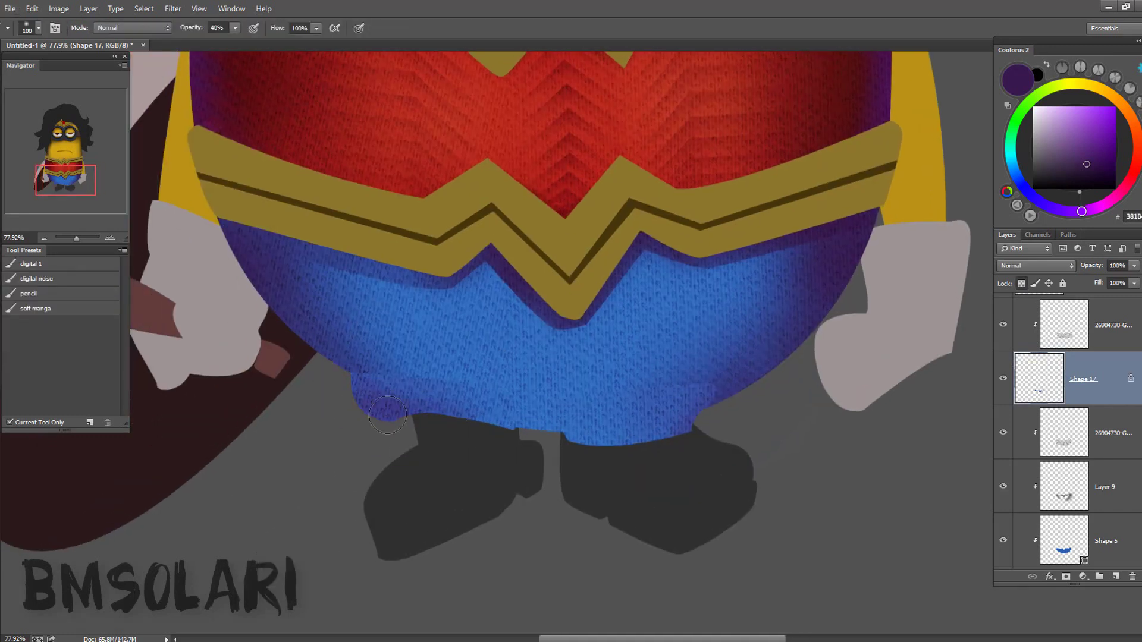
- Hide both woven texture layers and select the blue shorts layer
key("alt+bracketleft")
key("alt+bracketleft")
key("z")
mouse_move(672, 422)
left_mouse_down()
mouse_move(625, 470)
mouse_move(809, 317)
left_mouse_up()
left_click(1003, 432)
left_click(1003, 325)
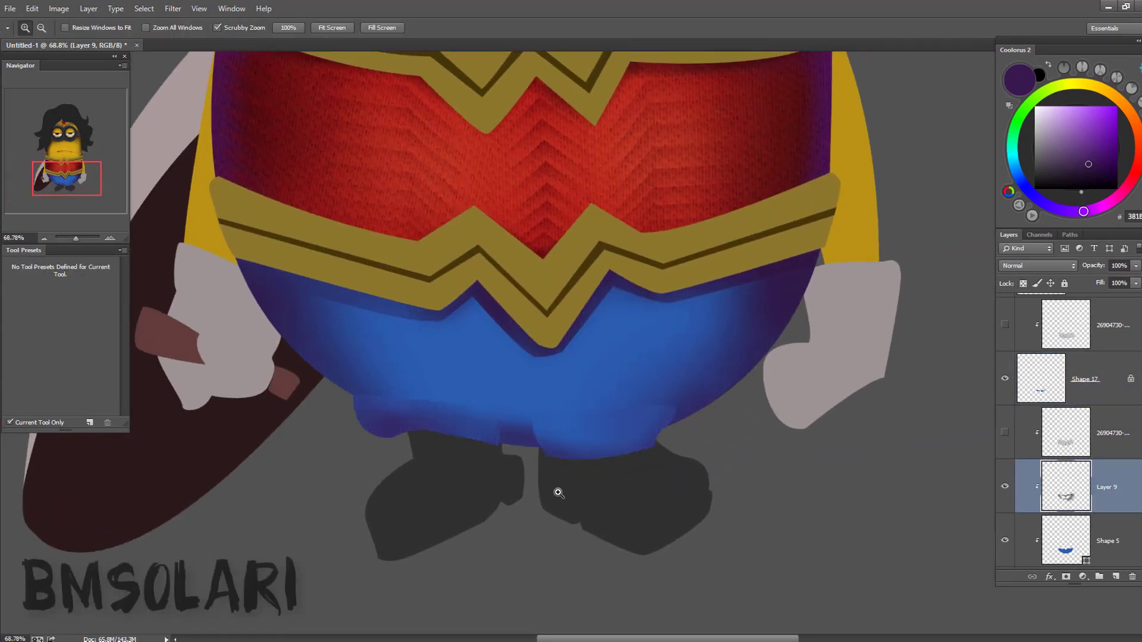
left_click(1117, 538)
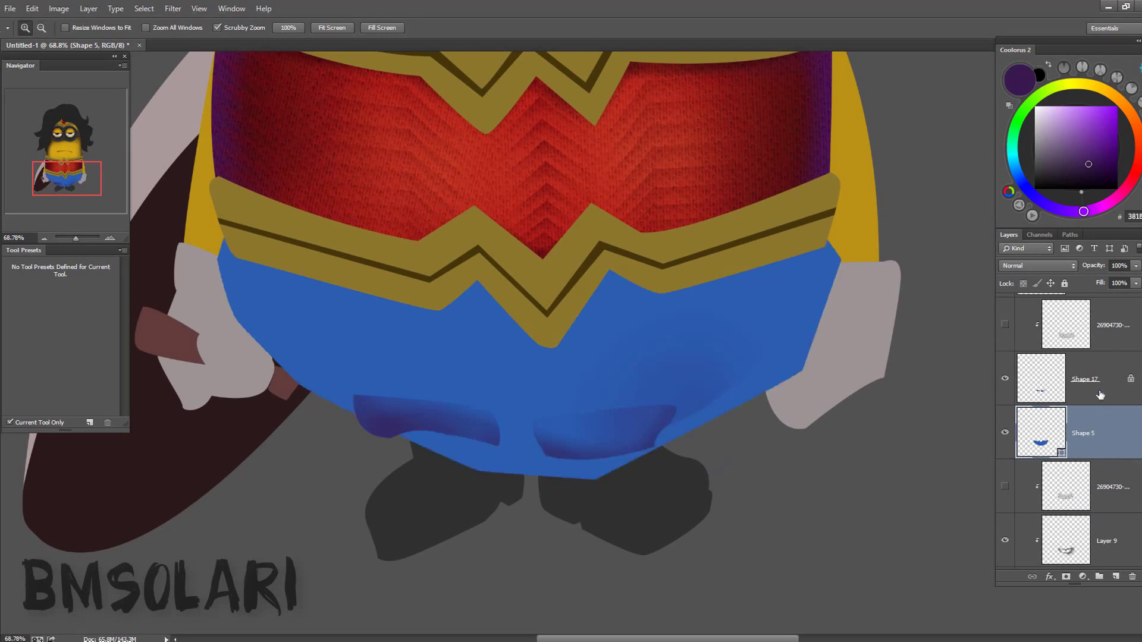
- Rasterize the shorts shape and merge Shape 5 with Shape 17 into one layer
scroll(1065, 416, "up", 1)
left_click(1041, 428, "ctrl")
key("b")
left_click(615, 374)
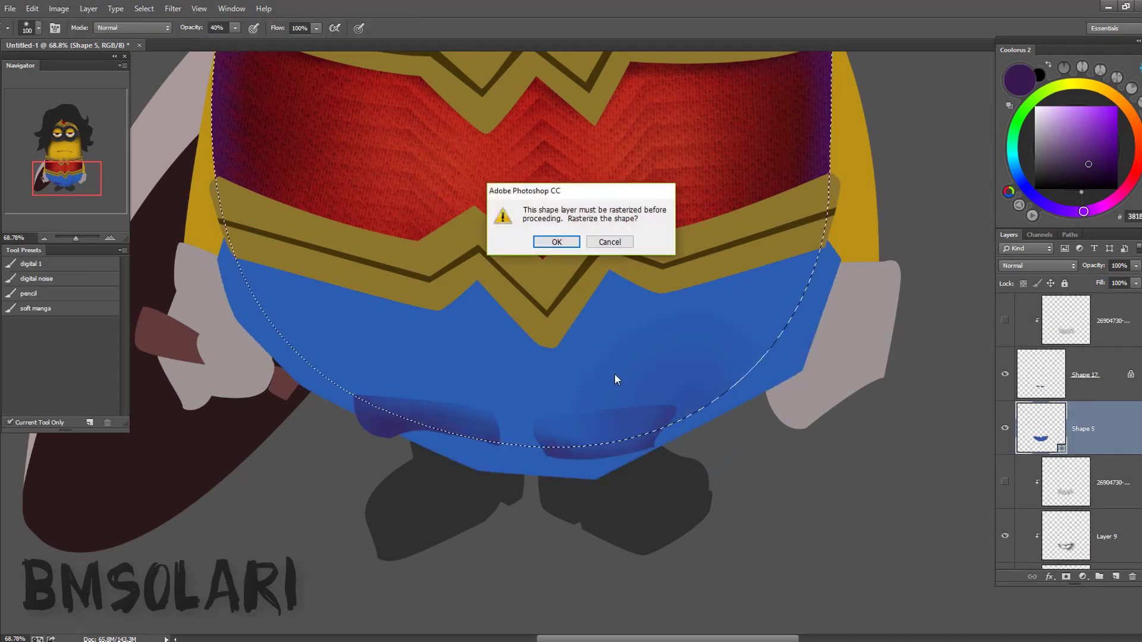
key("Return")
left_click(1086, 392, "shift")
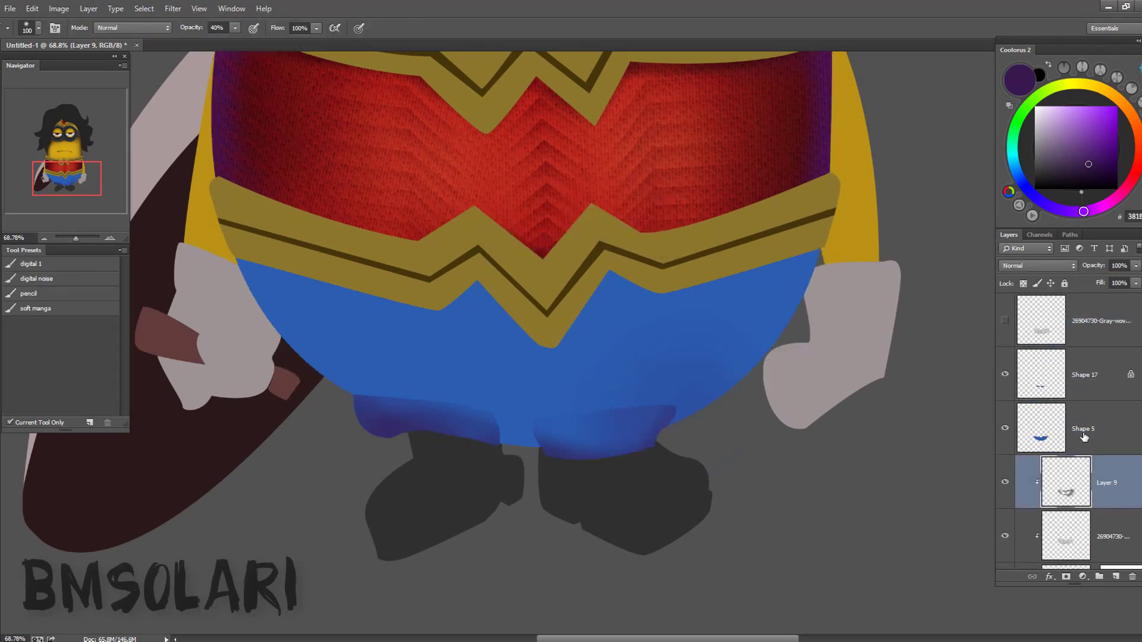
key("ctrl+e")
scroll(600, 373, "up", 3)
- Shade the shorts' left edge, the area under the belt, and the bottom in darker blue
left_click_drag(179, 226, 327, 369)
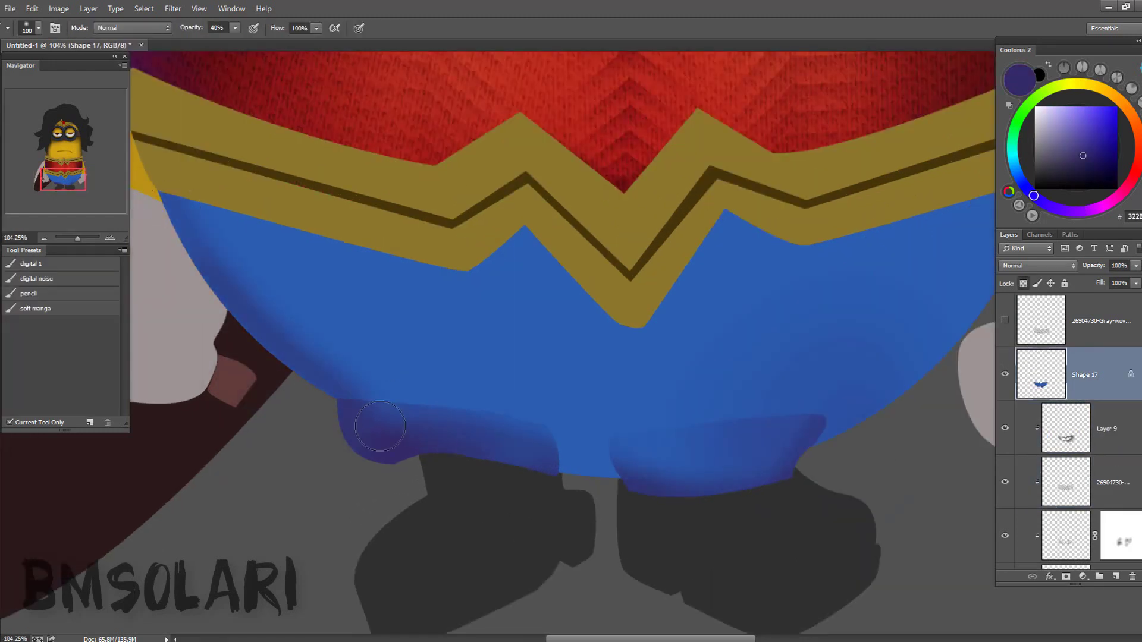
mouse_move(387, 417)
left_mouse_down()
mouse_move(178, 226)
mouse_move(253, 277)
left_mouse_up()
scroll(334, 304, "down", 2)
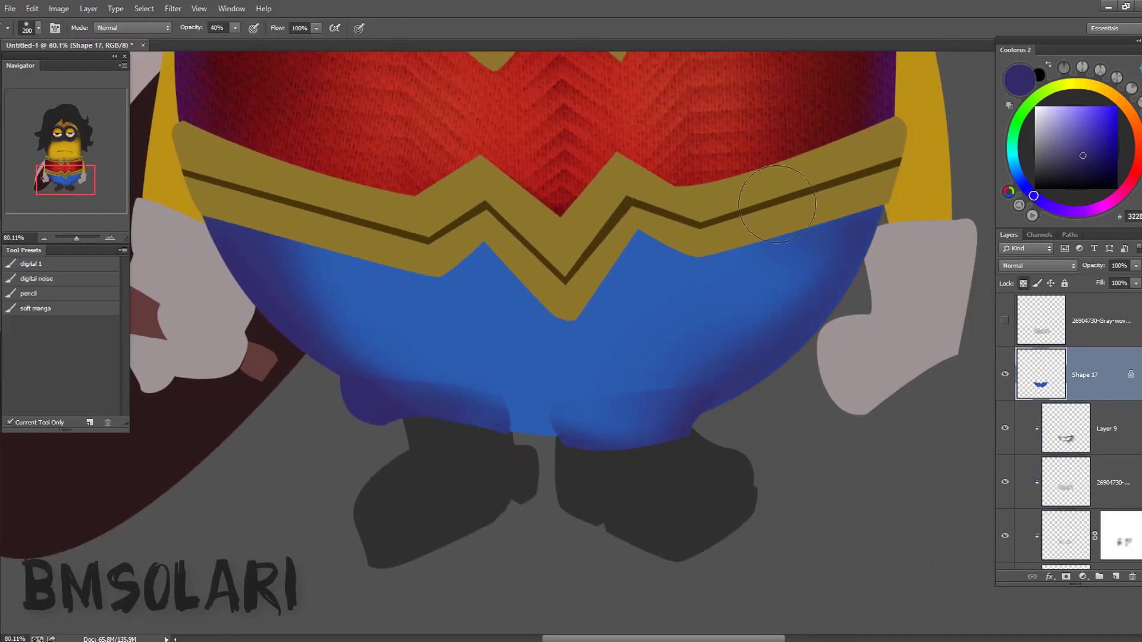
left_click_drag(892, 197, 357, 274)
key("z")
left_click_drag(762, 271, 550, 307)
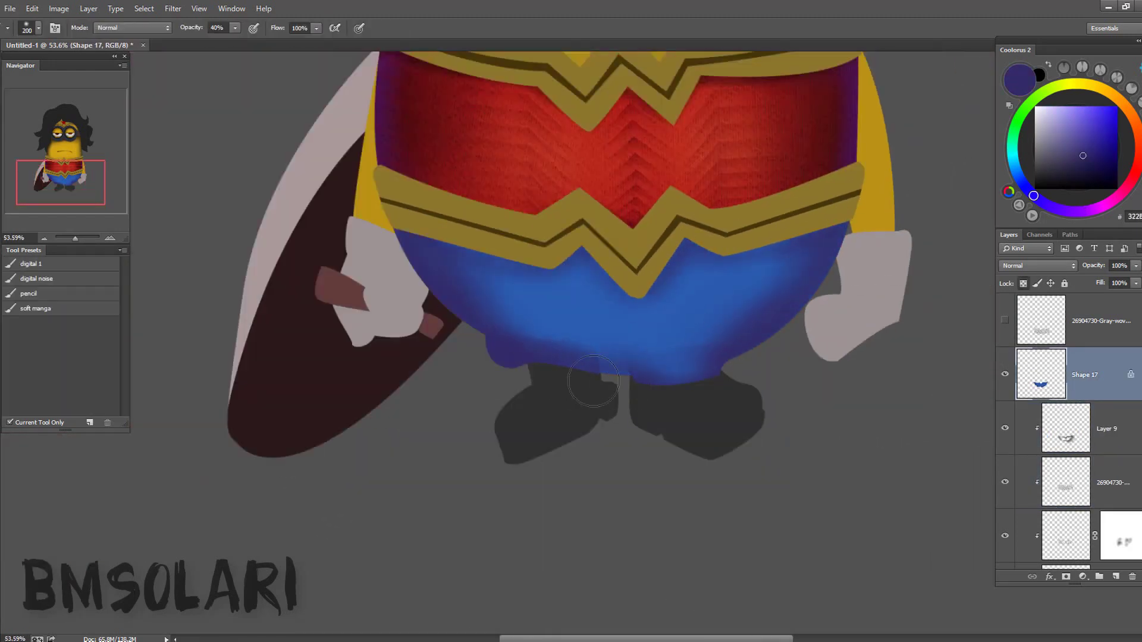
mouse_move(593, 381)
left_mouse_down()
mouse_move(643, 333)
mouse_move(684, 363)
left_mouse_up()
- Paint brighter and darker blue tones inside a Lasso selection on the shorts
left_click(306, 318, "alt")
mouse_move(738, 104)
left_mouse_down()
mouse_move(689, 318)
mouse_move(645, 381)
mouse_move(541, 224)
left_mouse_up()
key("l")
key("b")
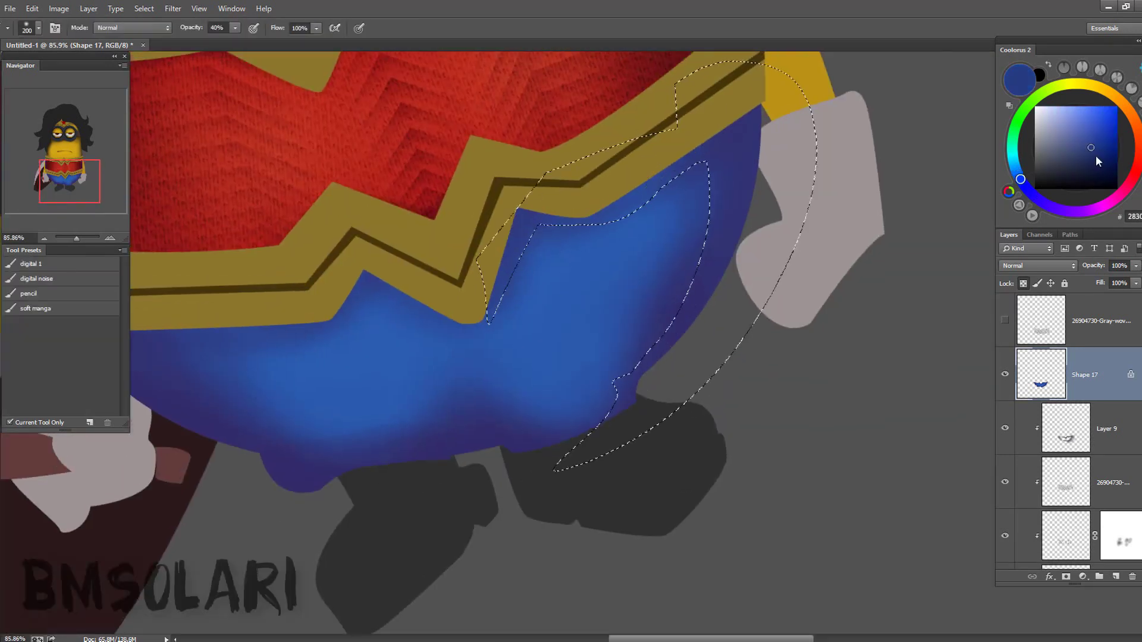
left_click(1096, 155)
left_click_drag(744, 119, 684, 267)
mouse_move(595, 333)
left_mouse_down()
mouse_move(495, 369)
mouse_move(518, 435)
mouse_move(473, 439)
left_mouse_up()
- Deselect, zoom in on the shorts, and clip the fabric texture to Shape 17
key("l")
key("ctrl+d")
scroll(381, 263, "up", 1)
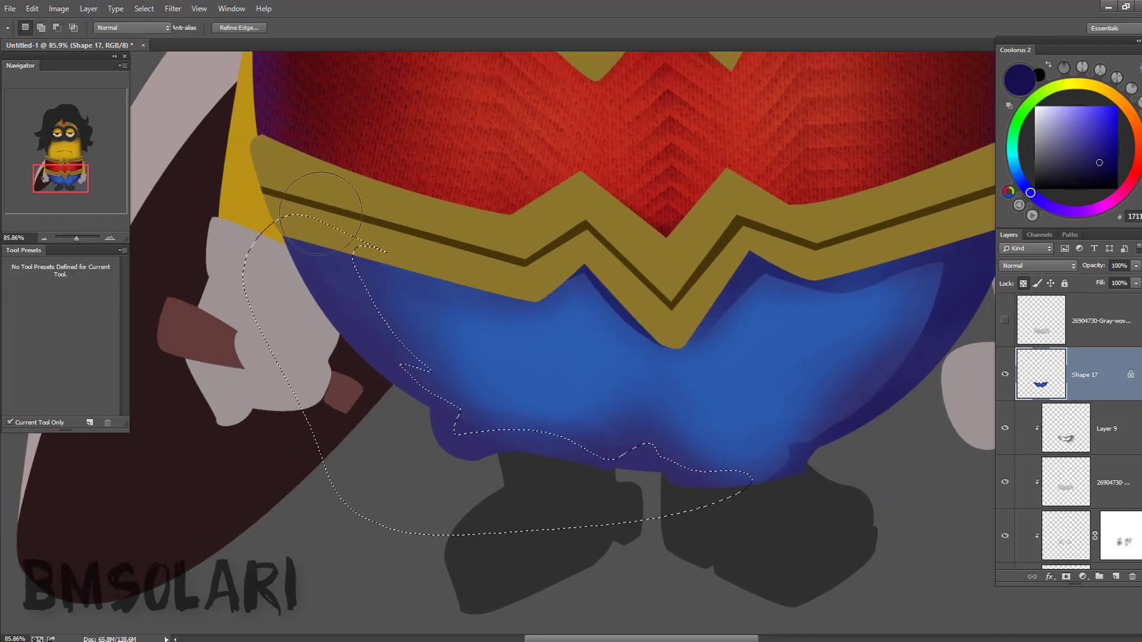
key("z")
left_click_drag(547, 399, 534, 400)
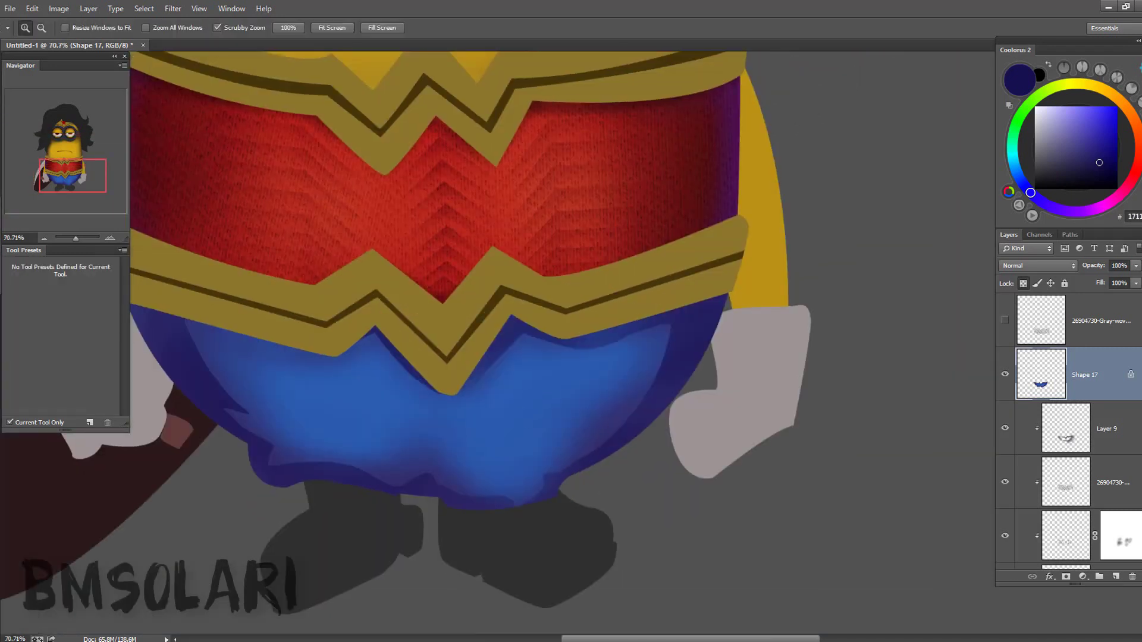
left_click(540, 375)
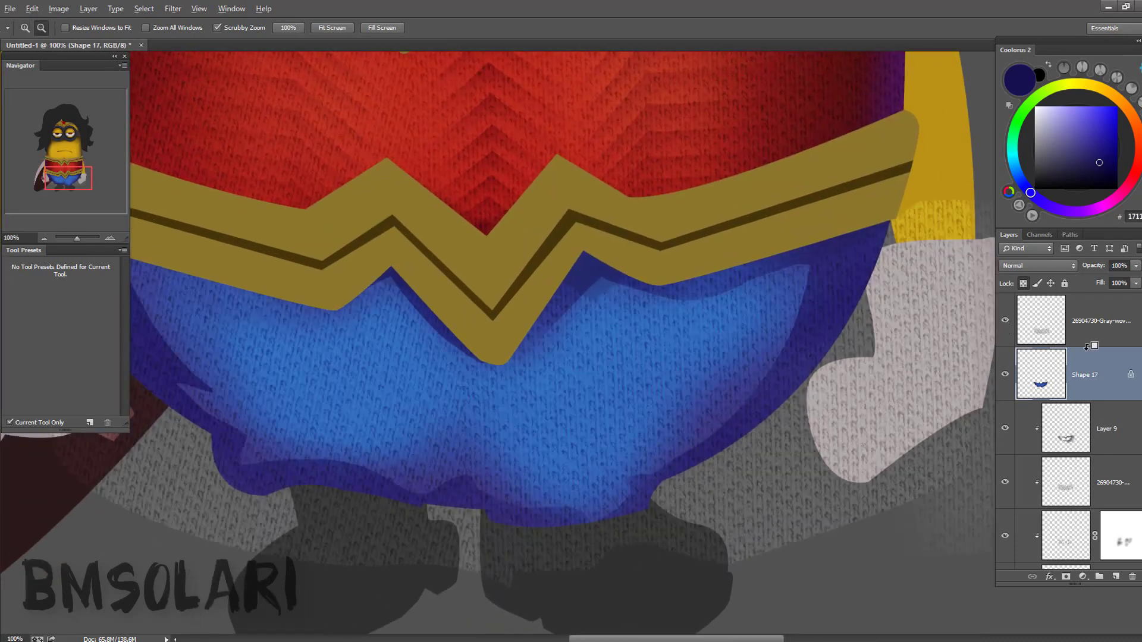
left_click(1031, 347, "alt")
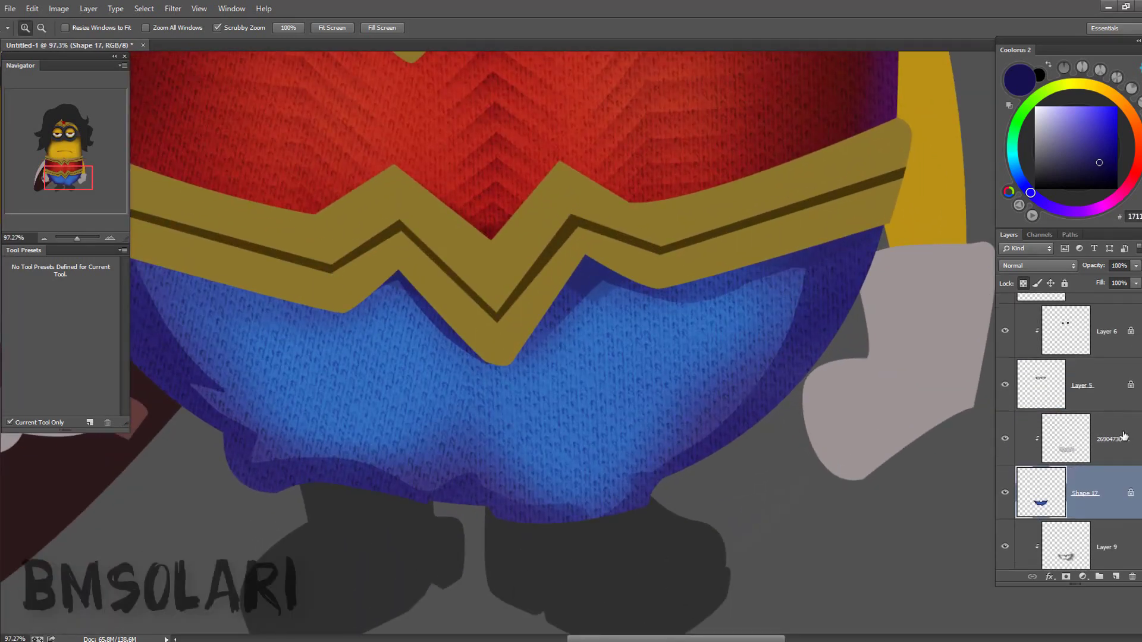
- Paste a star onto the shorts, shrink it, fill it white and tilt it slightly
key("ctrl+v")
key("ctrl+t")
mouse_move(748, 143)
left_mouse_down()
mouse_move(740, 306)
mouse_move(752, 349)
left_mouse_up()
key("Return")
double_click(1046, 447)
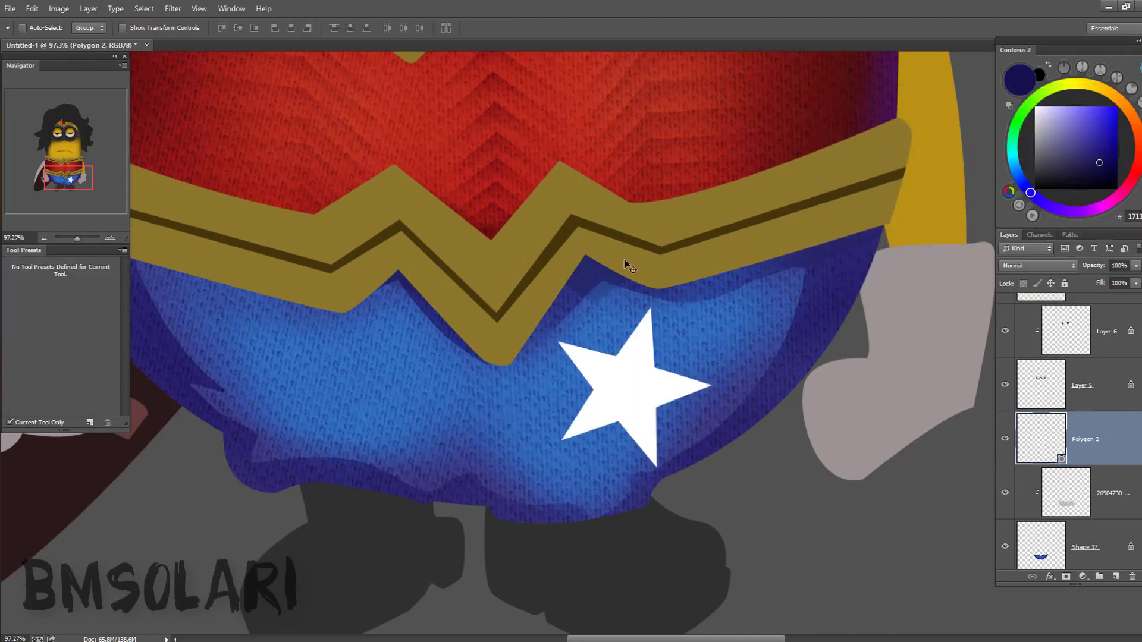
key("ctrl+t")
left_click_drag(701, 445, 601, 357)
key("Return")
- Duplicate the star as a darkened shadow, nudged down-right at 40% opacity
left_click(1023, 284)
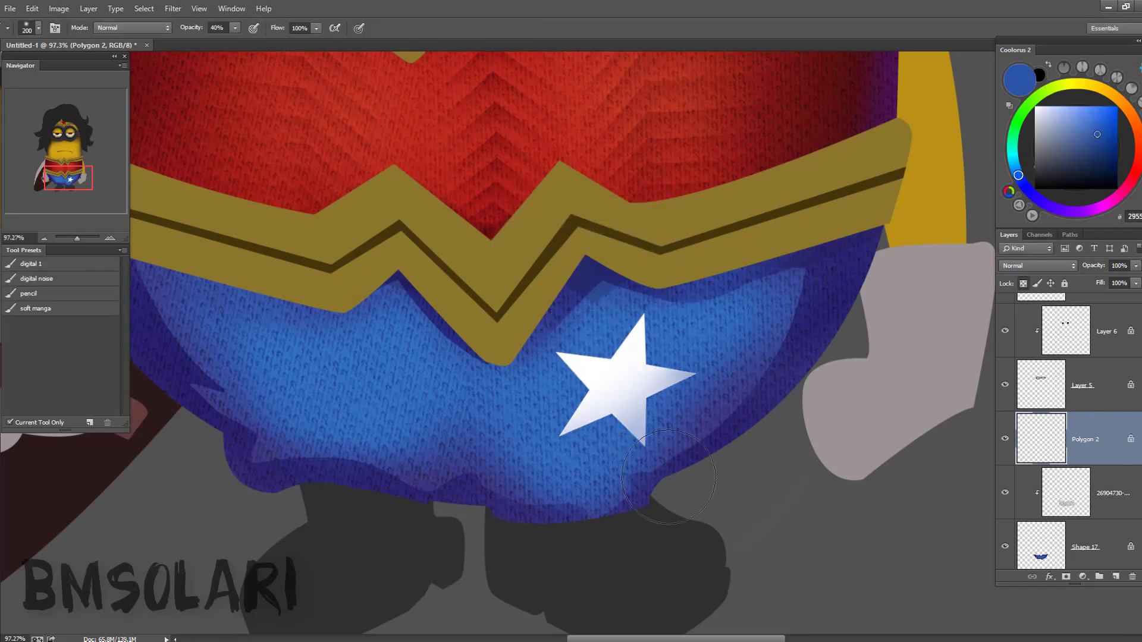
scroll(694, 403, "up", 3)
key("ctrl+j")
key("ctrl+u")
key("Return")
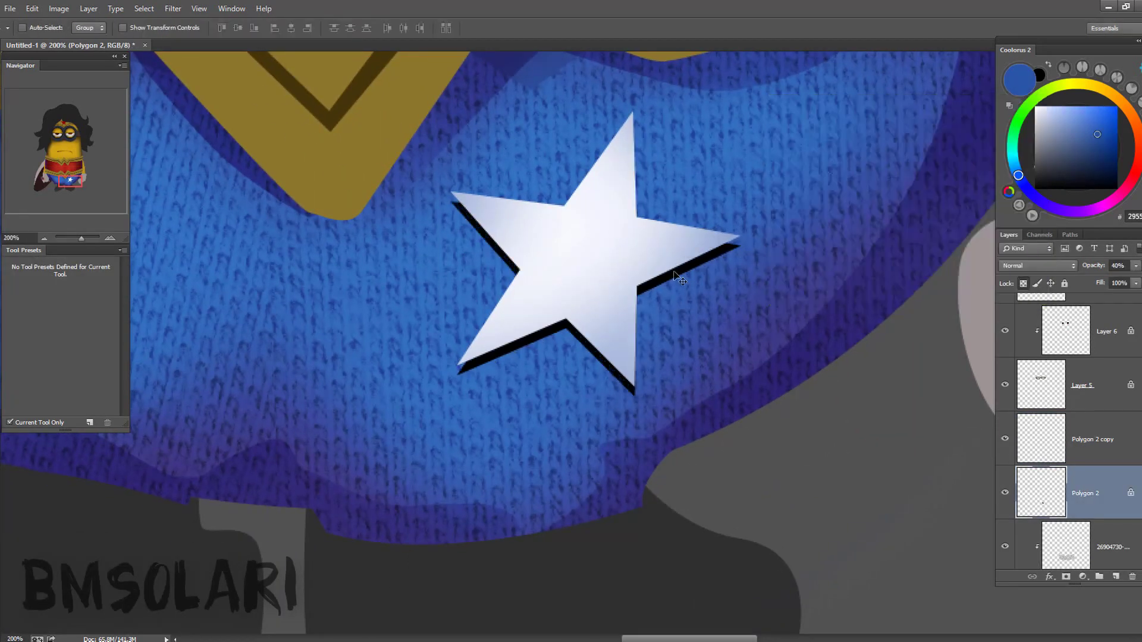
key("4")
left_click_drag(680, 268, 682, 268)
- Lock the top star's transparency and brush darker blue along its right and left arm edges
key("l")
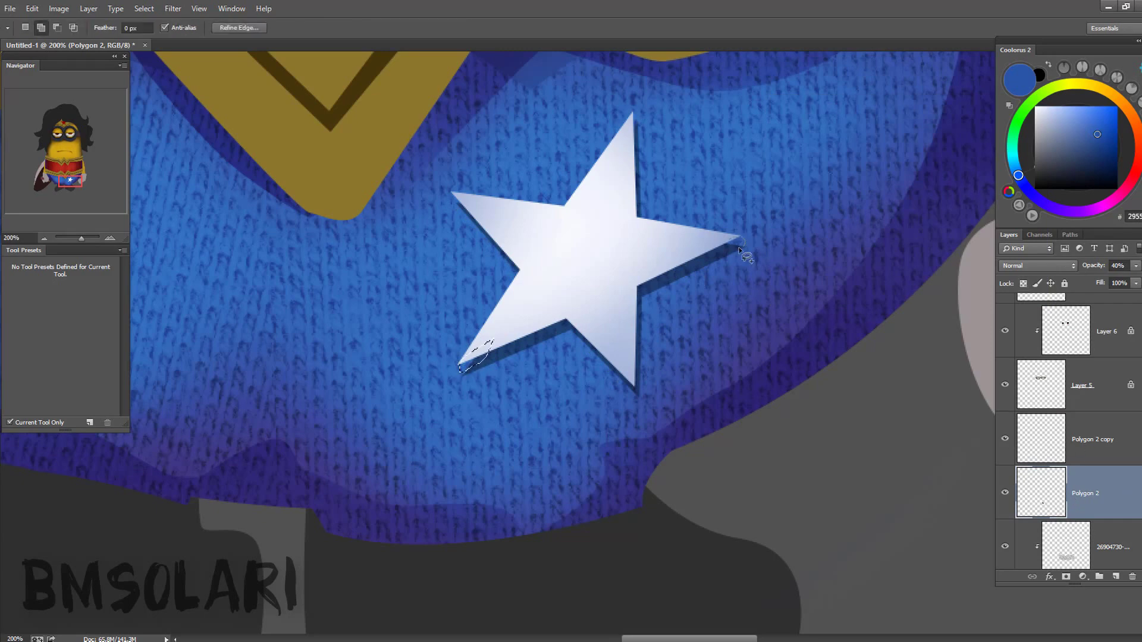
left_click_drag(690, 171, 666, 248)
left_click(1042, 438)
left_click(1024, 283)
key("b")
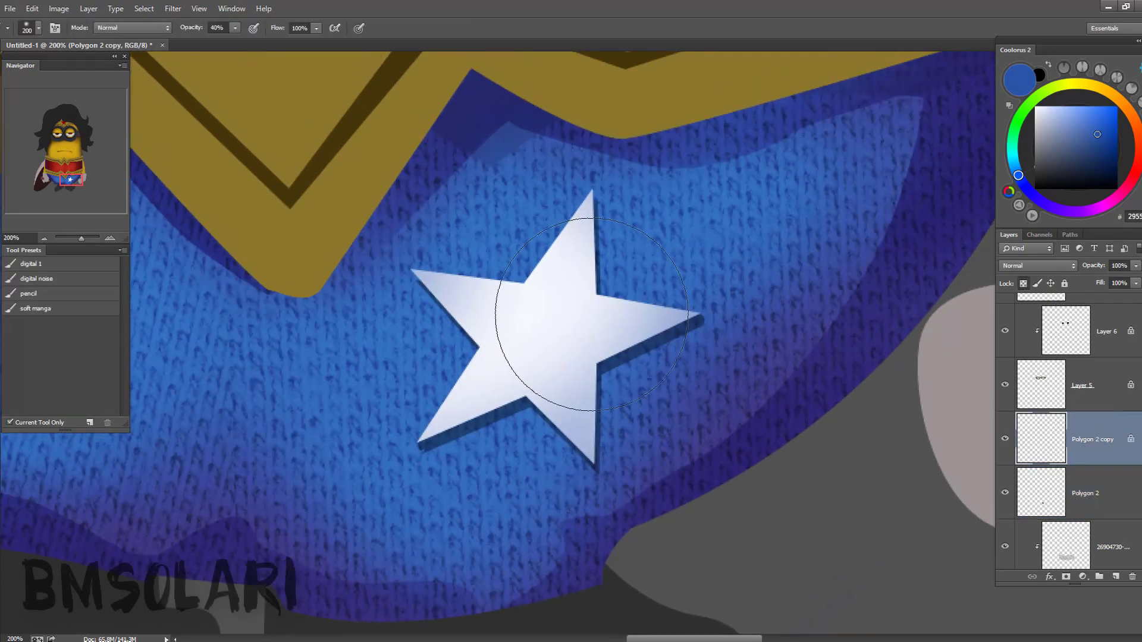
left_click(1091, 151)
left_click_drag(656, 346, 603, 248)
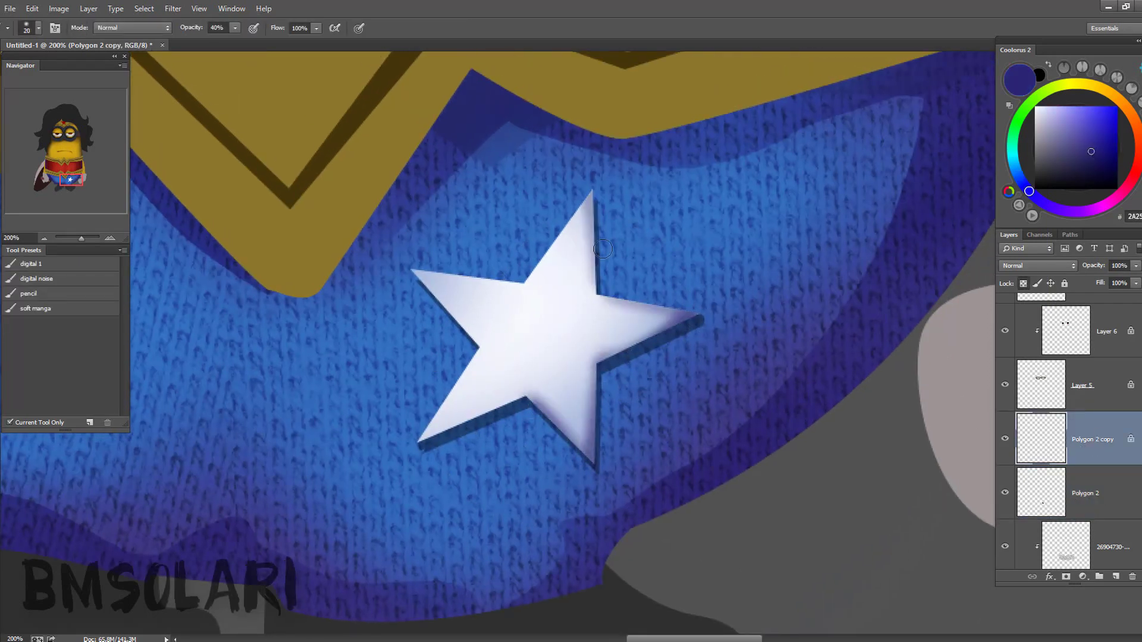
left_click_drag(441, 301, 536, 425)
- Shade inside a lasso selection on the star's upper-left arm
scroll(514, 268, "down", 2)
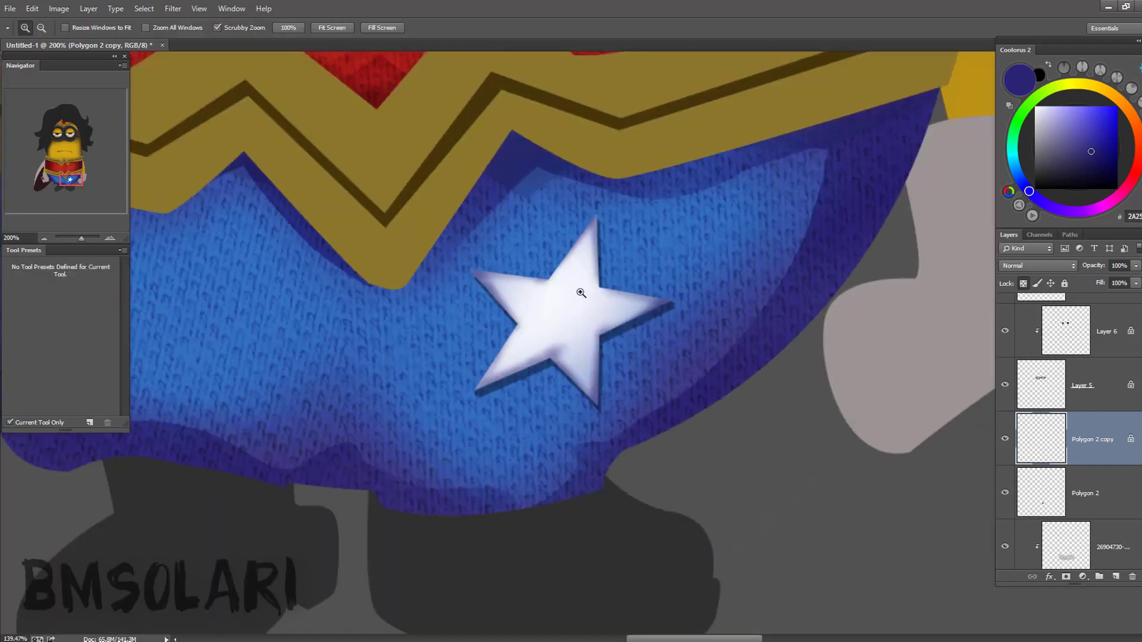
scroll(581, 291, "up", 3)
key("l")
left_click_drag(447, 344, 457, 387)
key("b")
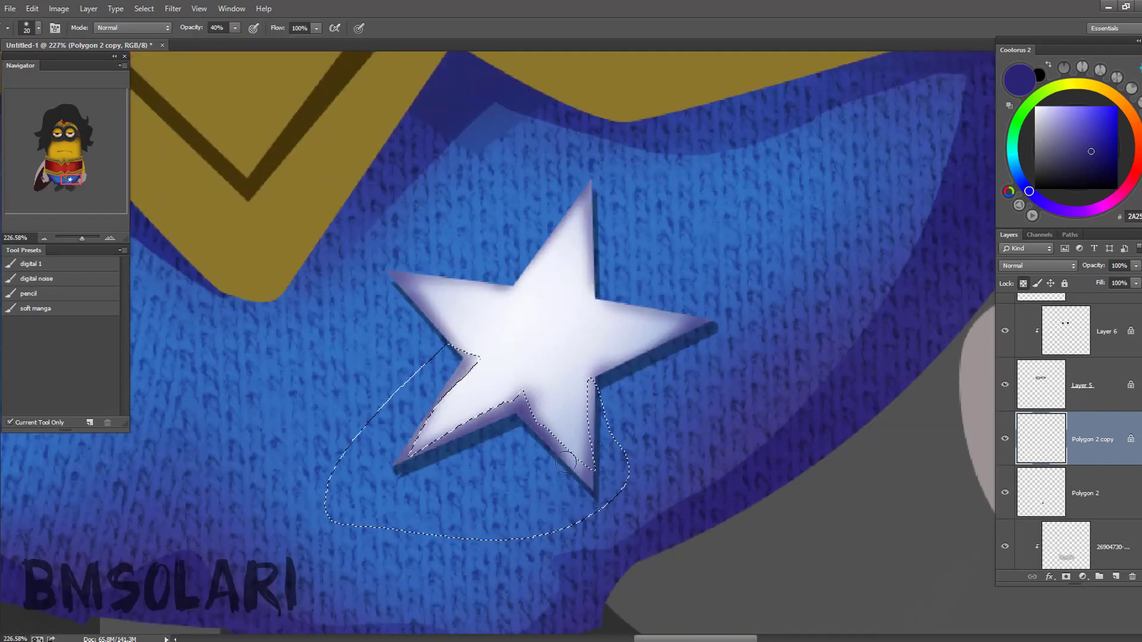
key("l")
left_click_drag(484, 288, 524, 290)
key("b")
- Lasso the upper arm edge and shade the star's upper and right arm edges darker
key("l")
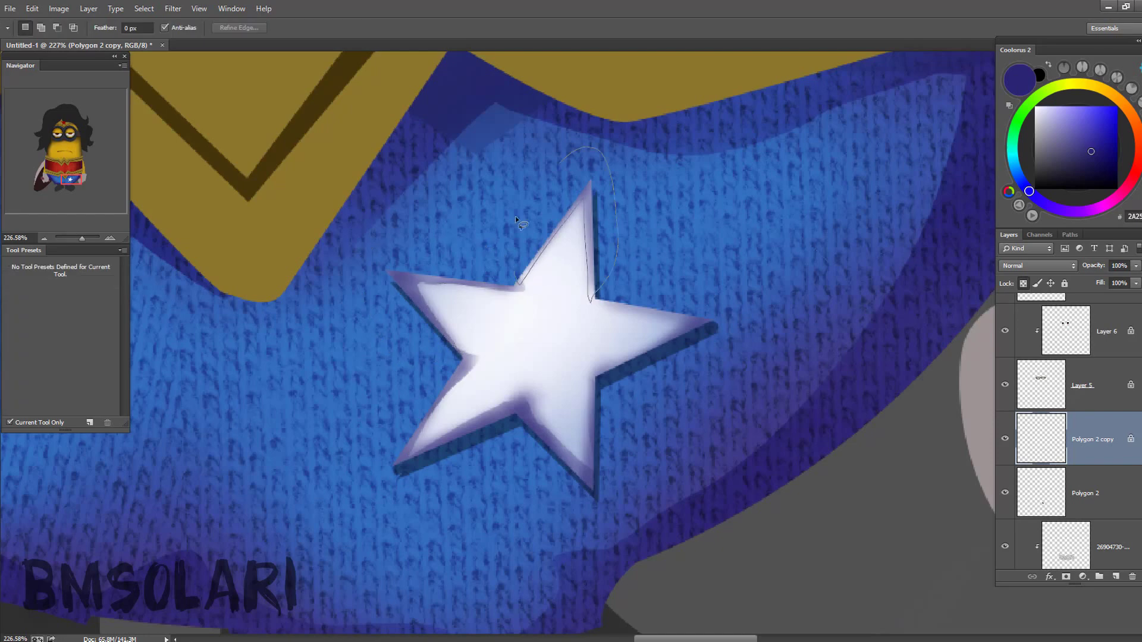
left_click_drag(586, 179, 702, 331)
key("b")
mouse_move(595, 250)
left_mouse_down()
mouse_move(654, 315)
mouse_move(613, 324)
mouse_move(506, 416)
left_mouse_up()
key("ctrl+d")
left_click_drag(624, 370, 514, 371)
left_click_drag(612, 316, 684, 315)
- Darken the star's edge shading further and delete the leftover left star copies
key("l")
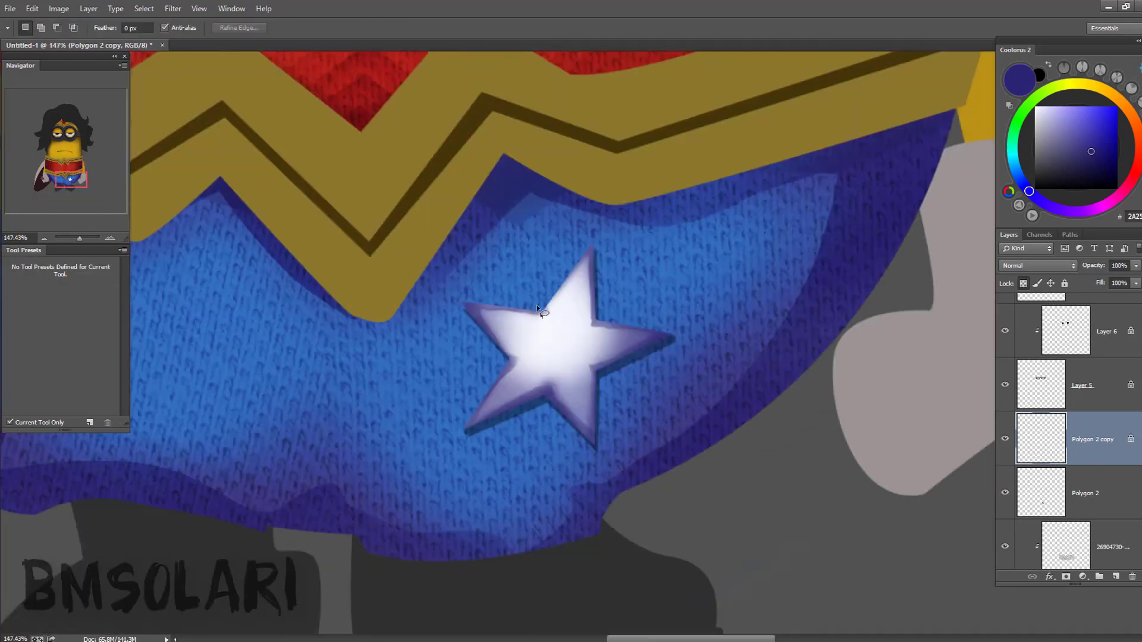
key("b")
mouse_move(566, 261)
left_mouse_down()
mouse_move(571, 339)
mouse_move(377, 352)
left_mouse_up()
key("ctrl+d")
key("ctrl+minus")
key("v")
key("Delete")
key("Delete")
- Brighten the star with an S-shaped Curves adjustment
key("i")
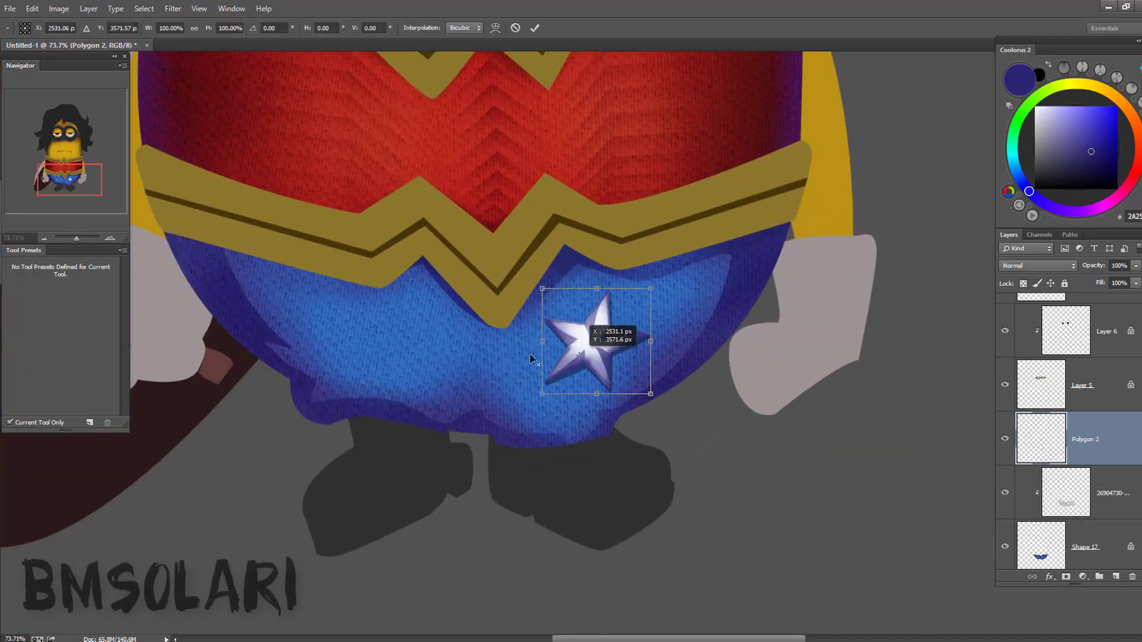
key("ctrl+m")
left_click(971, 135)
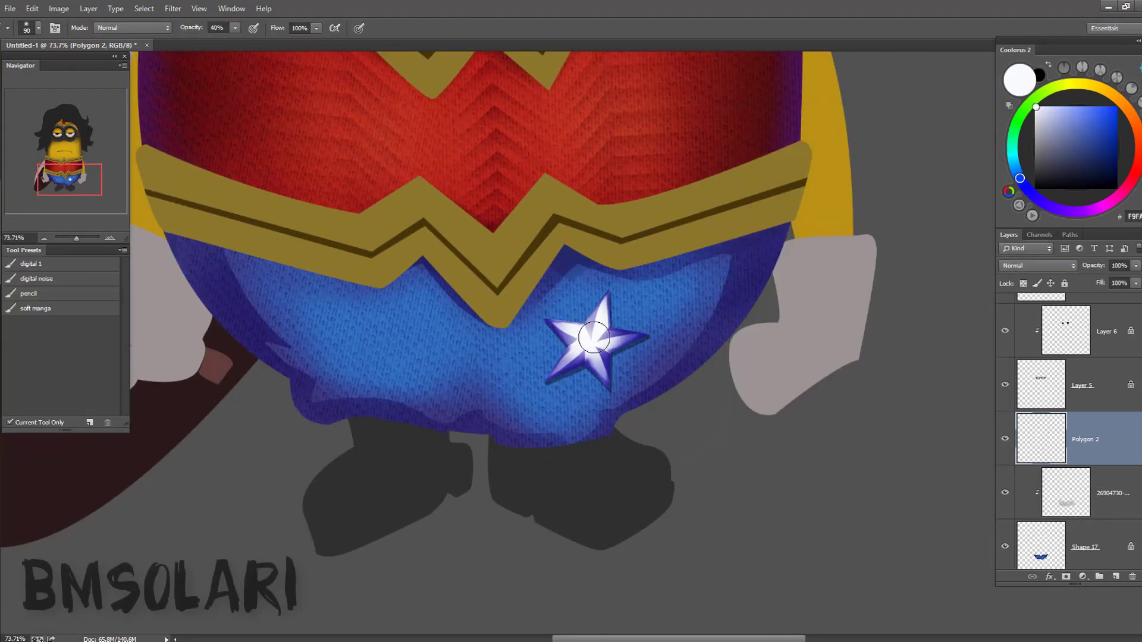
- Place a horizontally flipped copy of the star on the left side of the shorts
key("v")
left_click_drag(595, 340, 389, 349)
key("ctrl+t")
right_click(398, 354)
left_click(487, 538)
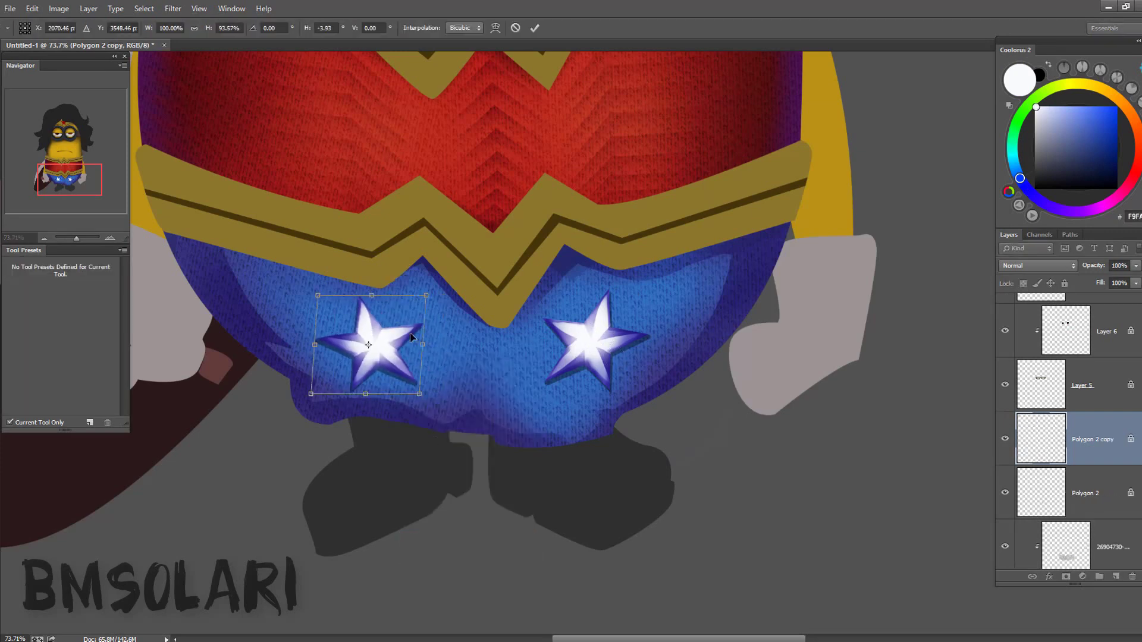
key("Return")
key("z")
key("ctrl+minus")
key("ctrl+minus")
mouse_move(520, 356)
left_mouse_down()
mouse_move(605, 348)
mouse_move(602, 336)
left_mouse_up()
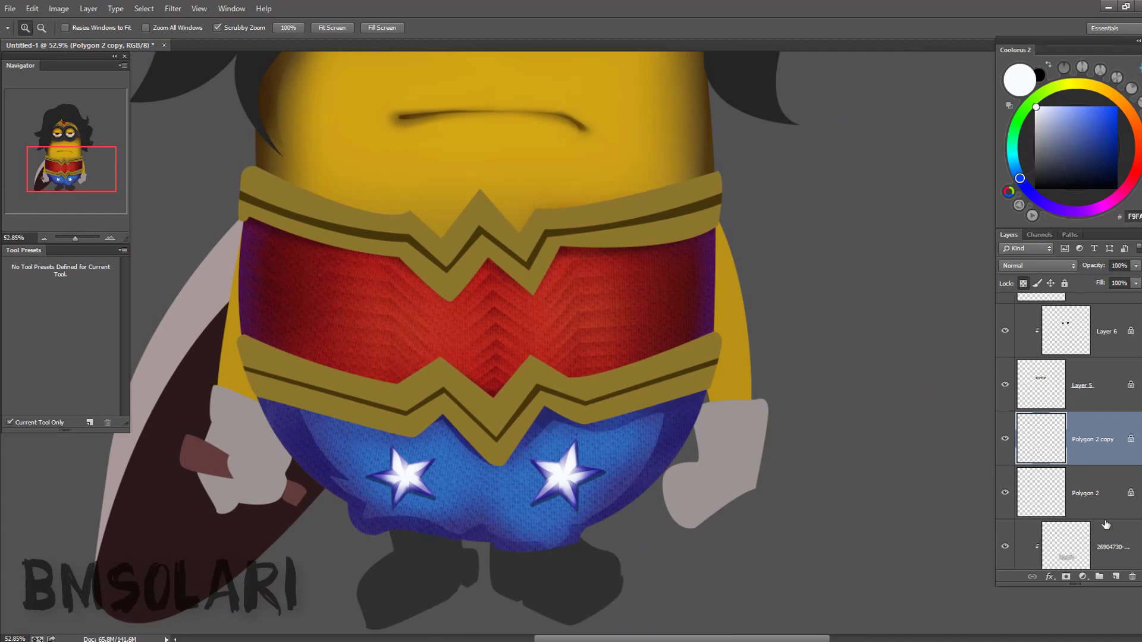
- Lower the masked shading layer's opacity to 75%, then select the fabric texture layer above
scroll(1106, 525, "down", 5)
left_click(1113, 421)
left_click_drag(1092, 266, 1080, 263)
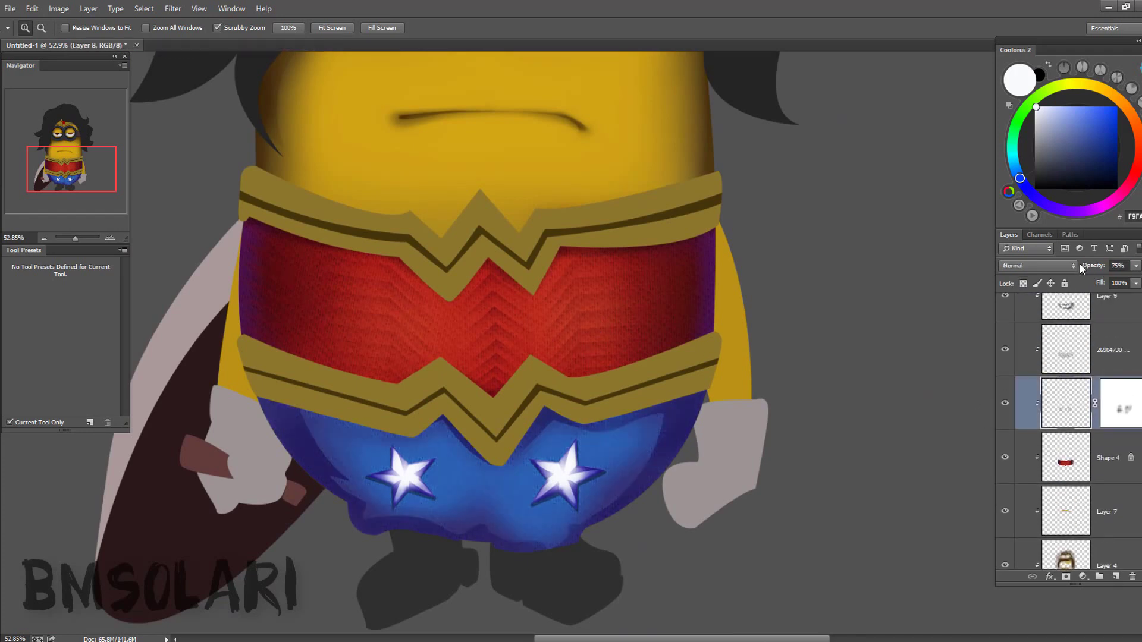
key("alt+bracketright")
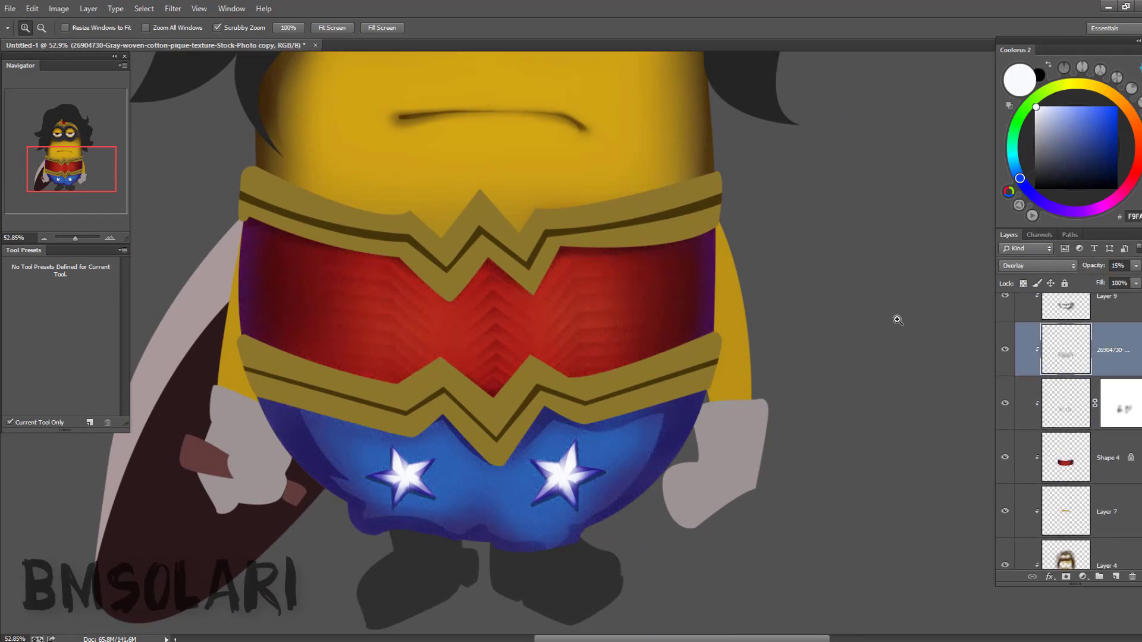
scroll(1071, 416, "up", 5)
- Toggle the upper gold band's visibility and add a new layer clipped to it
left_click(1041, 418)
left_click(1005, 420)
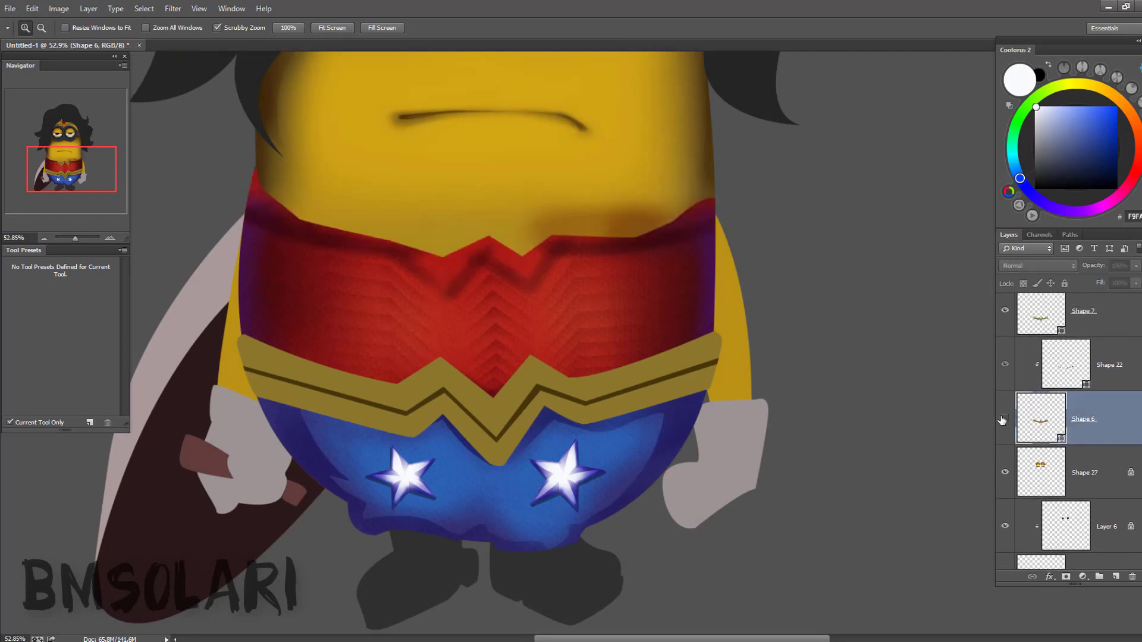
key("b")
key("ctrl+shift+alt+n")
key("ctrl+alt+g")
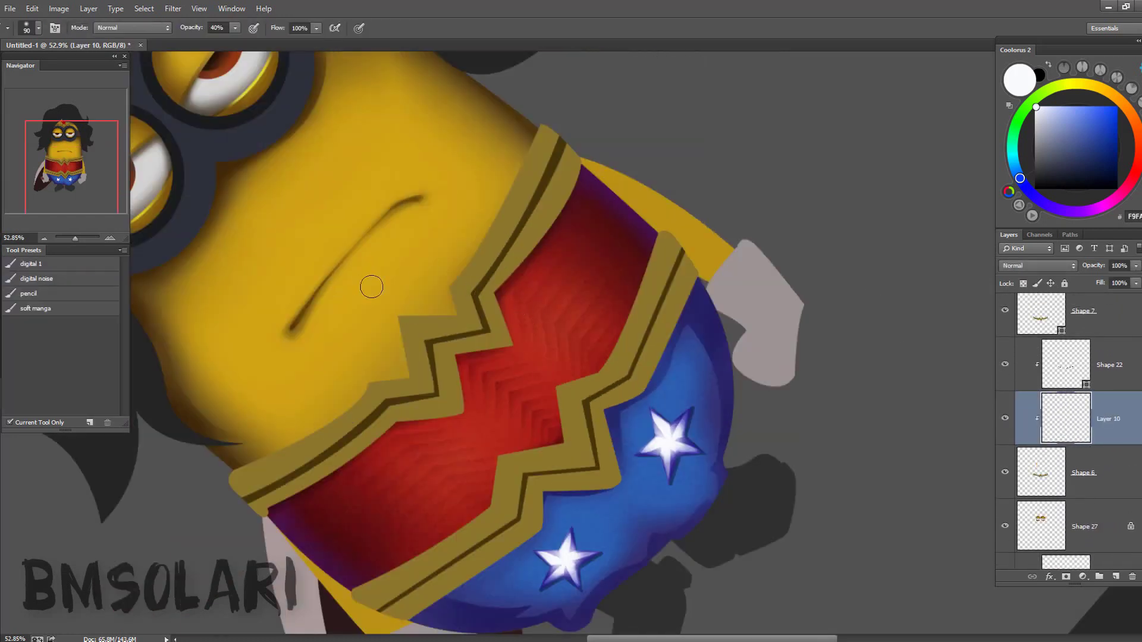
- Paint gold over the band's edge and shade its lower edge dark brown toward the V
left_click(475, 309, "alt")
key("bracketright")
key("bracketright")
key("bracketright")
left_click_drag(298, 196, 684, 190)
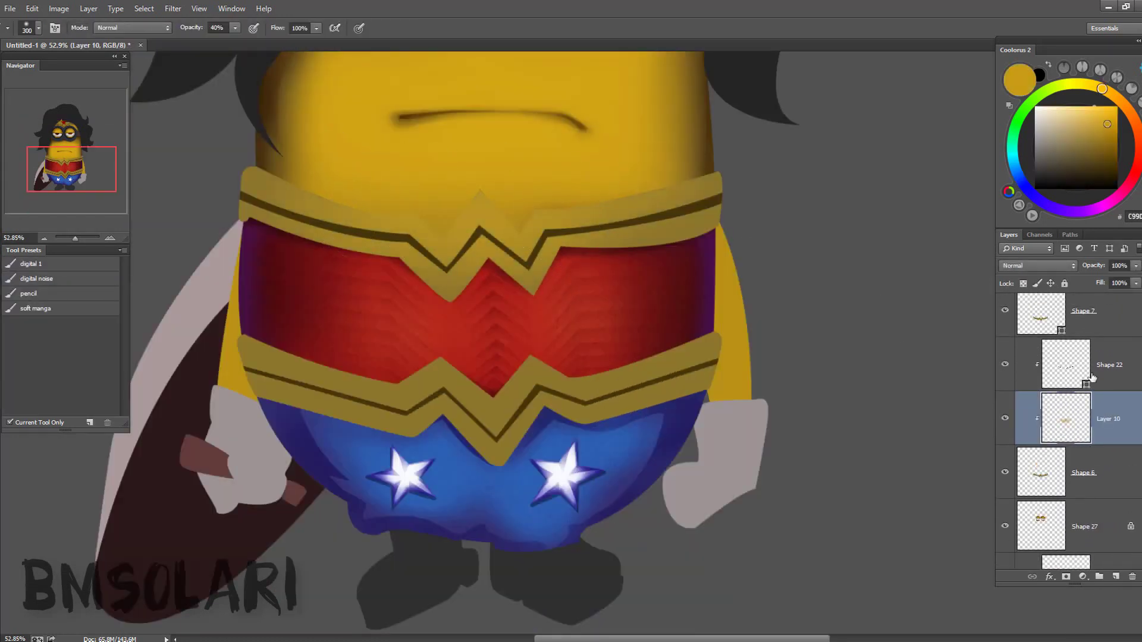
left_click(1113, 157)
left_click_drag(673, 251, 552, 262)
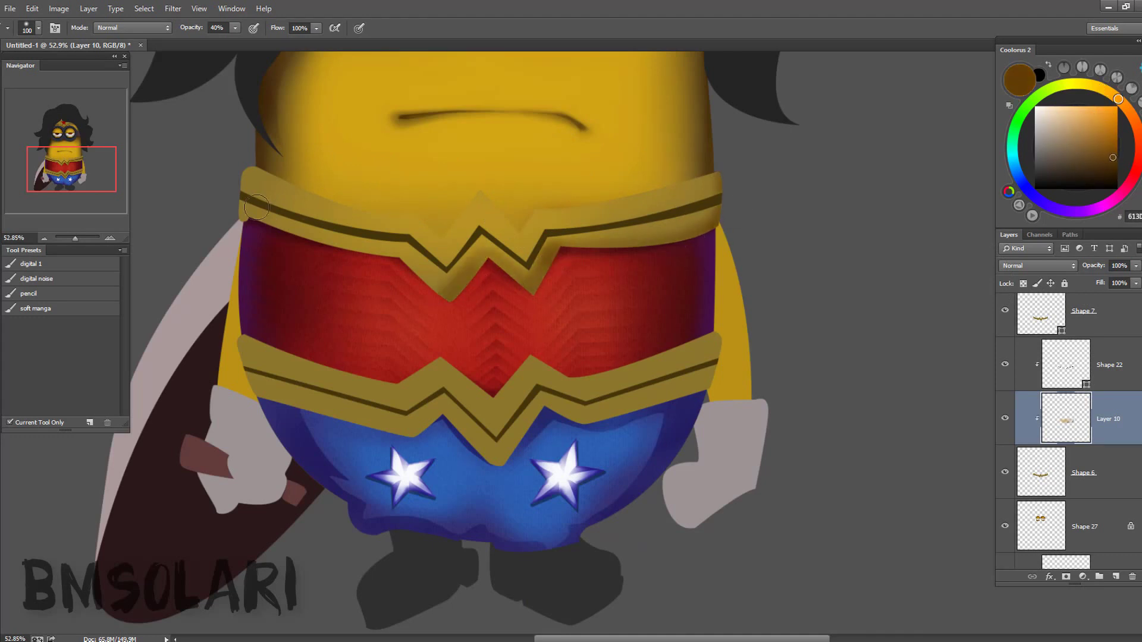
left_click_drag(256, 207, 452, 295)
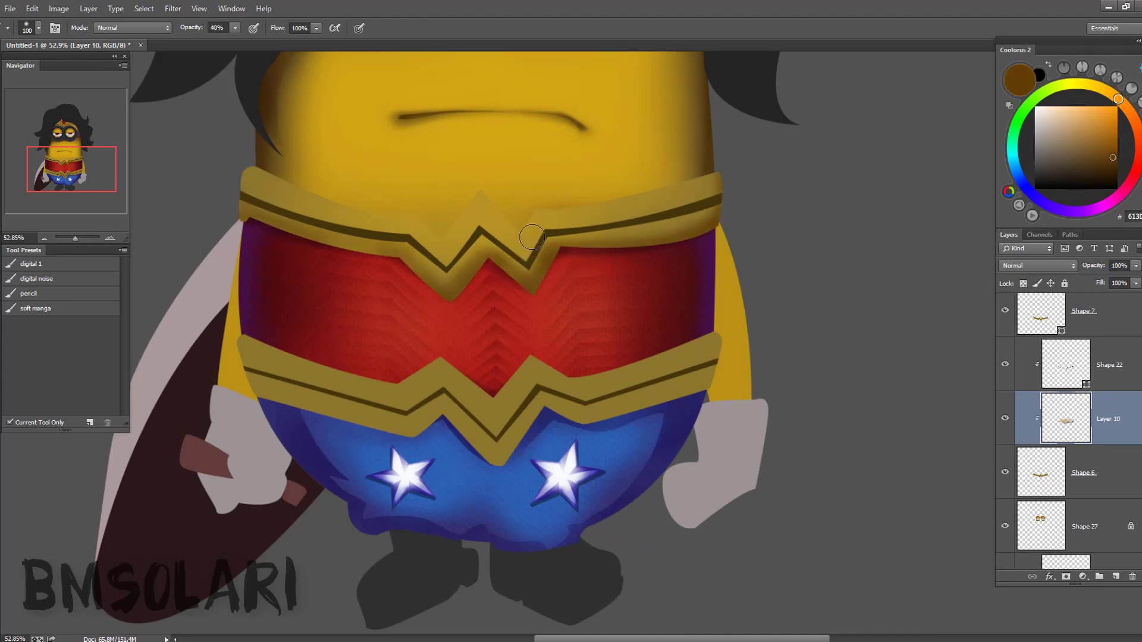
- Draw a Pen path on the band, load it as a selection, and lasso the band's right part
key("p")
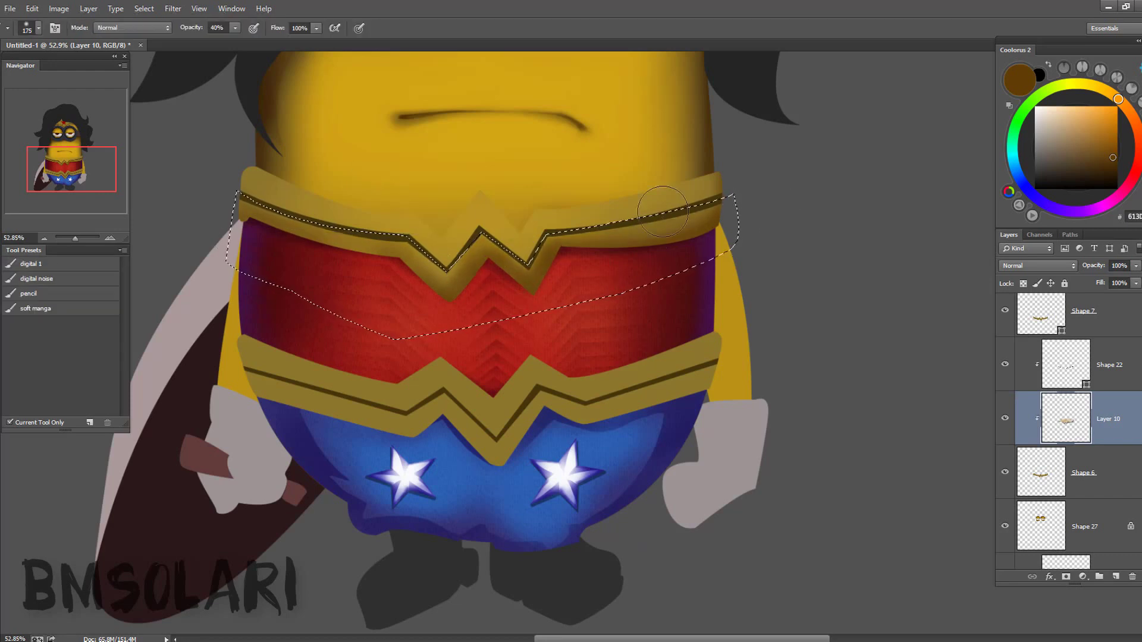
key("z")
scroll(509, 258, "up", 2)
key("b")
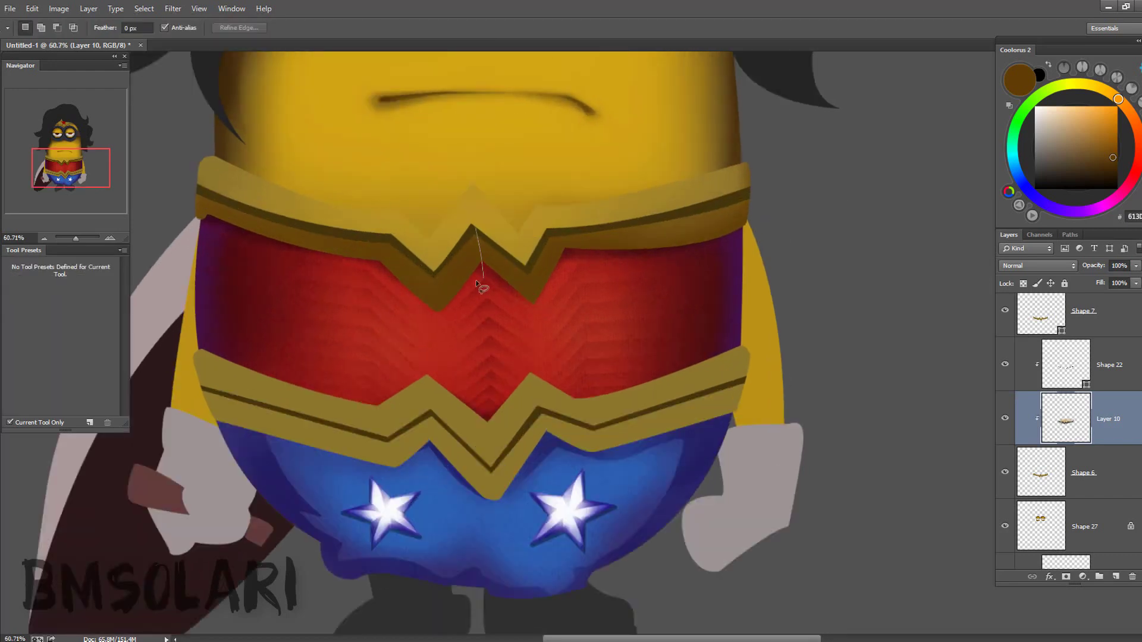
key("ctrl+Return")
key("l")
key("ctrl+d")
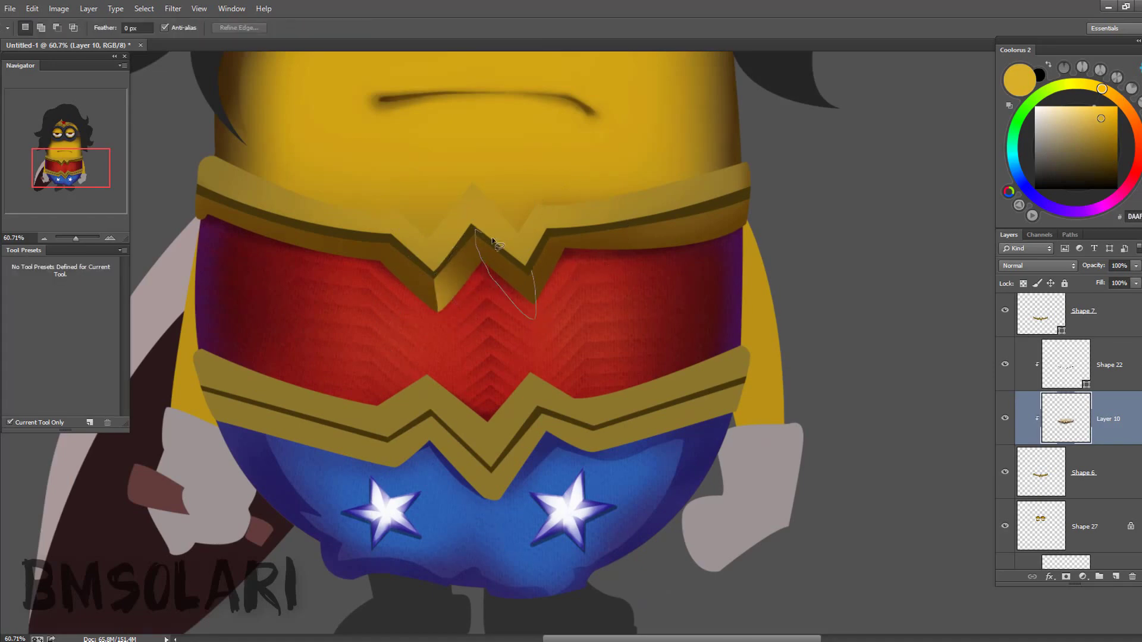
left_click_drag(548, 231, 645, 226)
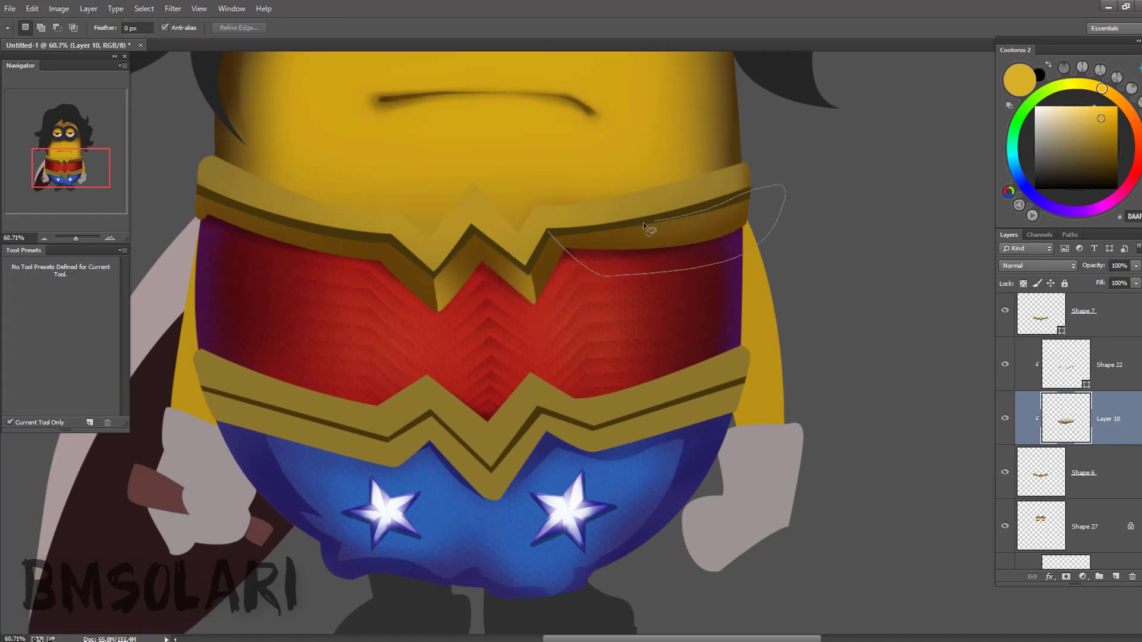
- Load a Pen path as a selection and darken it with Hue/Saturation
key("z")
mouse_move(631, 365)
left_mouse_down()
mouse_move(581, 364)
mouse_move(522, 327)
left_mouse_up()
key("p")
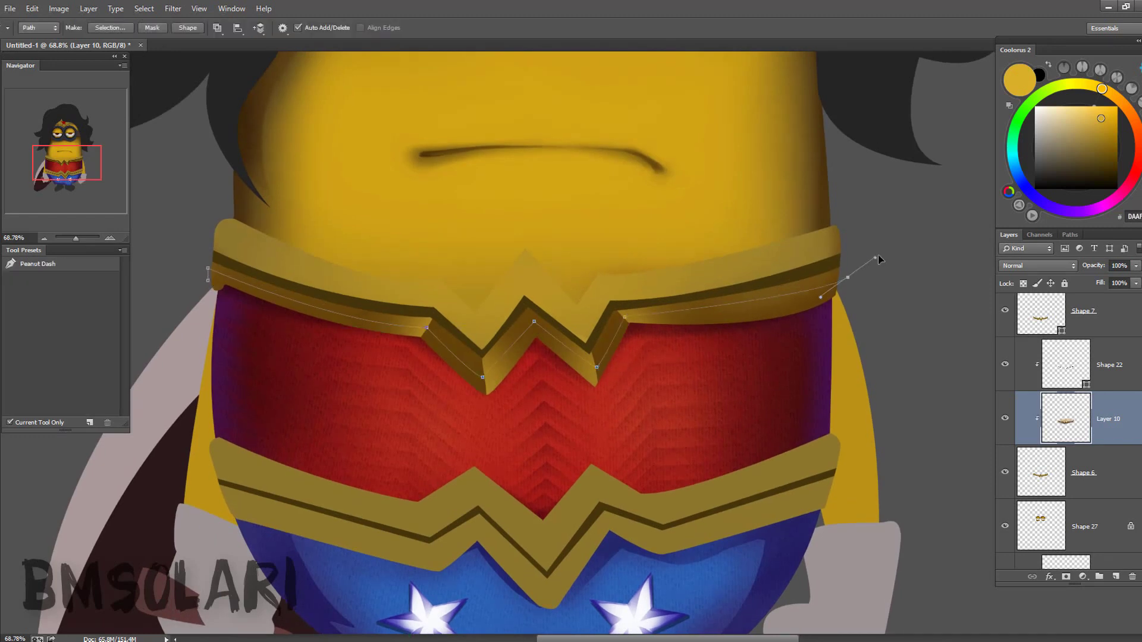
key("ctrl+Return")
key("ctrl+u")
key("Return")
key("ctrl+d")
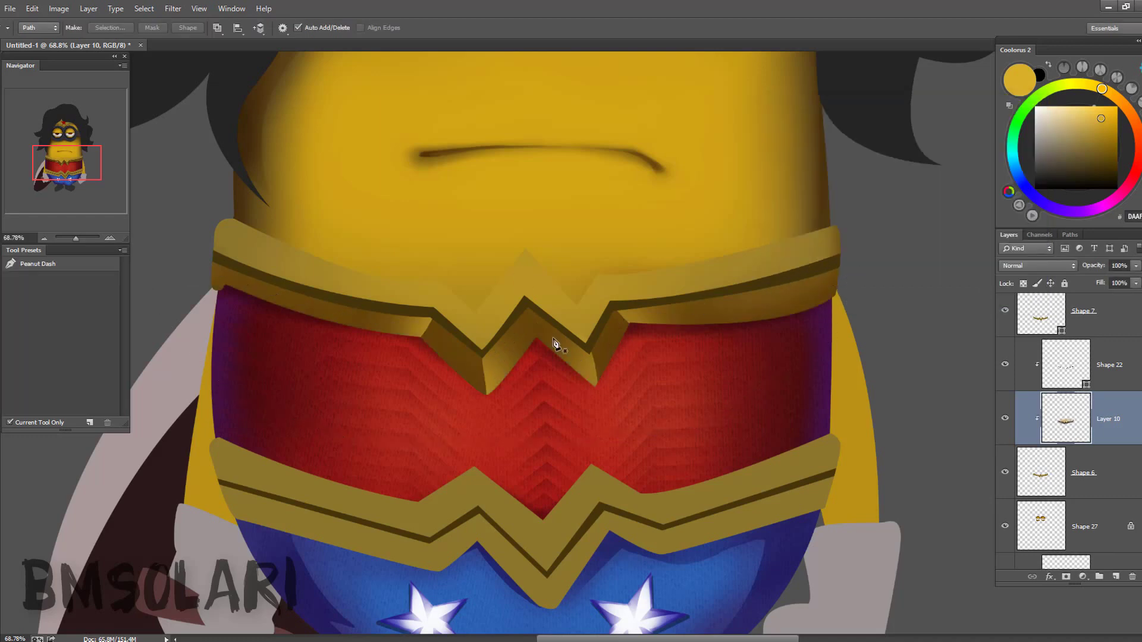
- Sample dark brown, lasso a band area to shade, and add another clipped layer
key("i")
left_click(590, 354)
key("l")
left_click_drag(528, 303, 542, 356)
key("b")
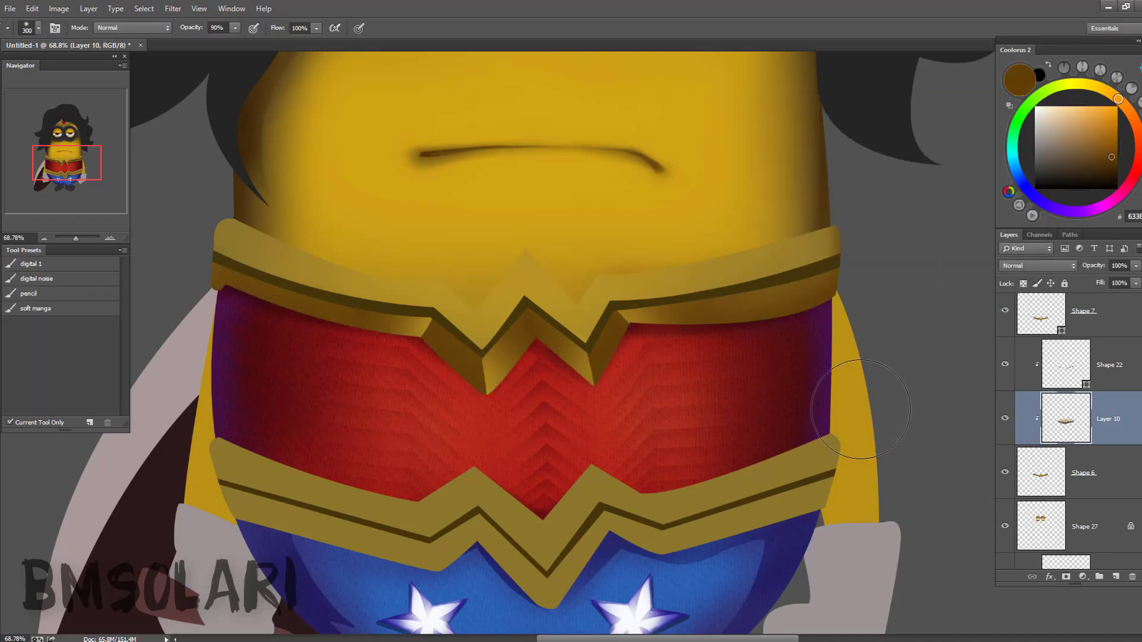
left_click_drag(287, 282, 365, 395)
key("ctrl+shift+alt+n")
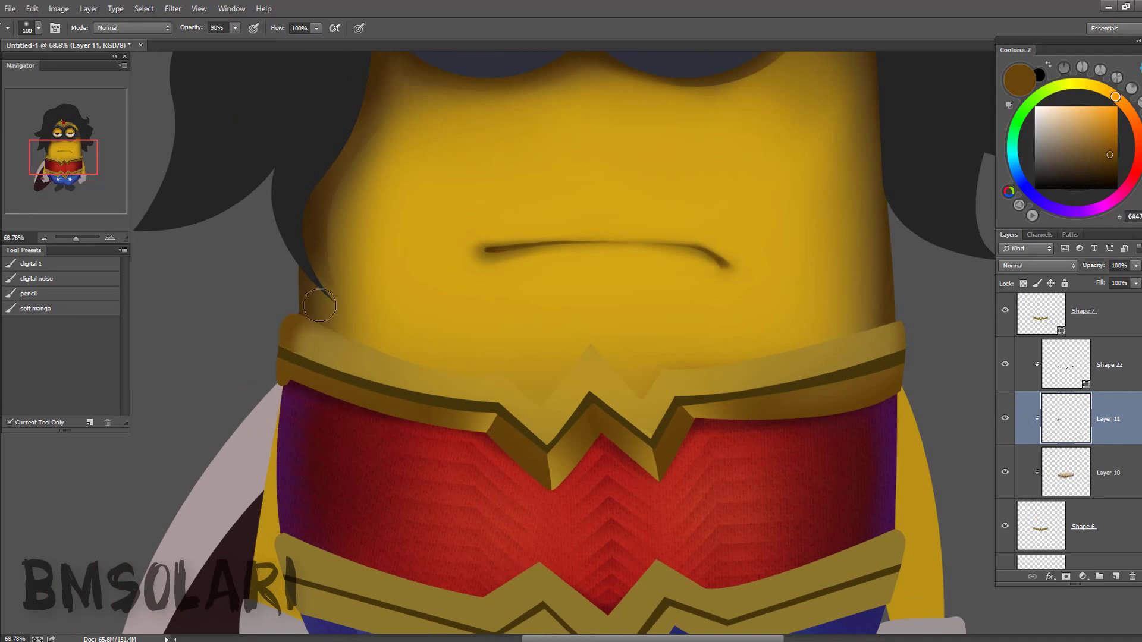
- Lock Shape 22's transparency and paint its right end and centre V yellow-orange
left_click_drag(319, 306, 263, 270)
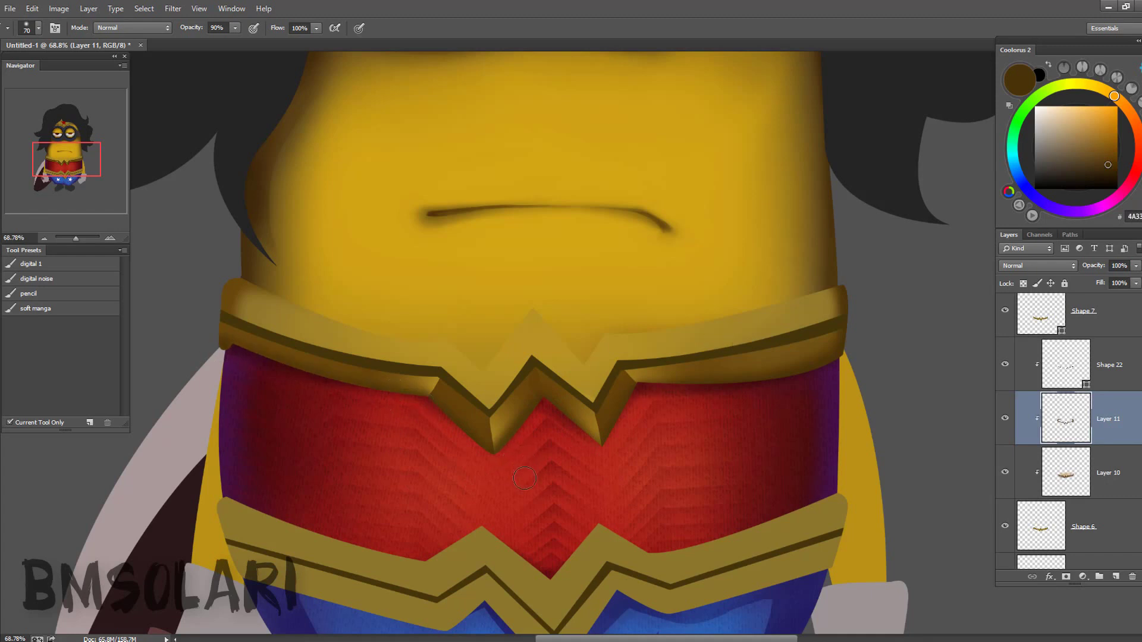
left_click(1028, 374)
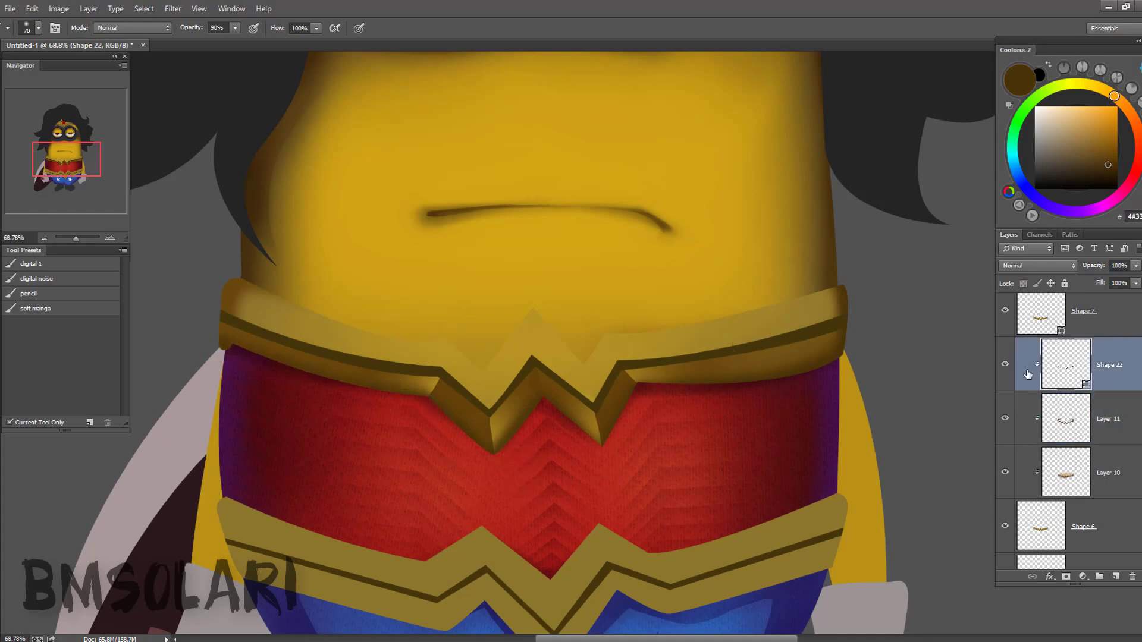
left_click(1113, 107)
key("slash")
left_click_drag(274, 333, 607, 344)
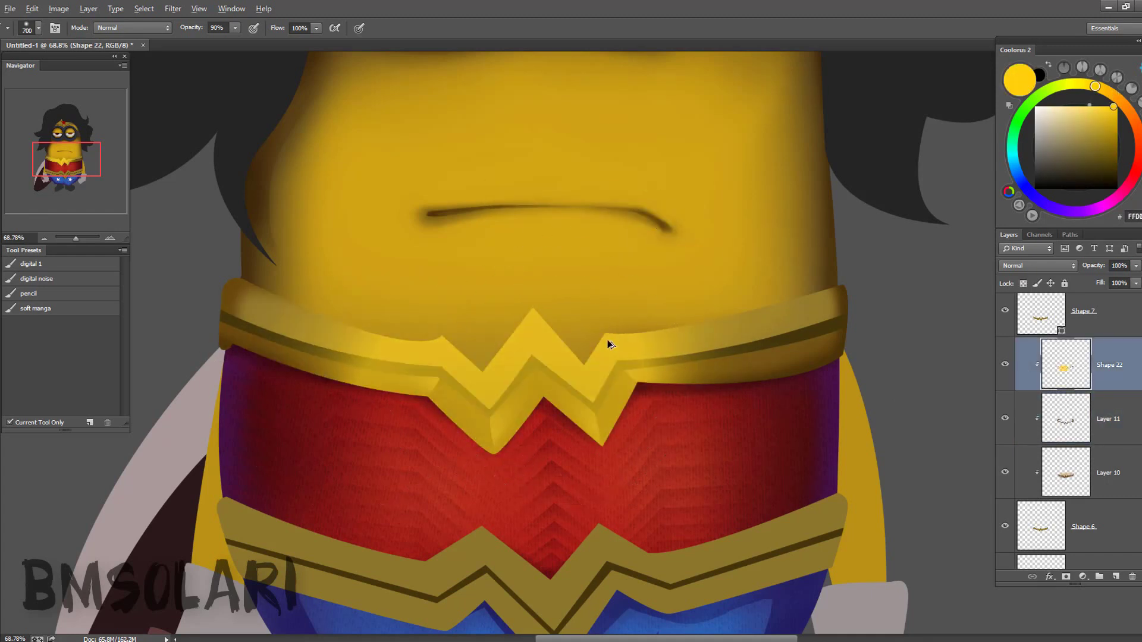
left_click(1115, 118)
left_click_drag(838, 330, 774, 333)
left_click_drag(619, 359, 595, 410)
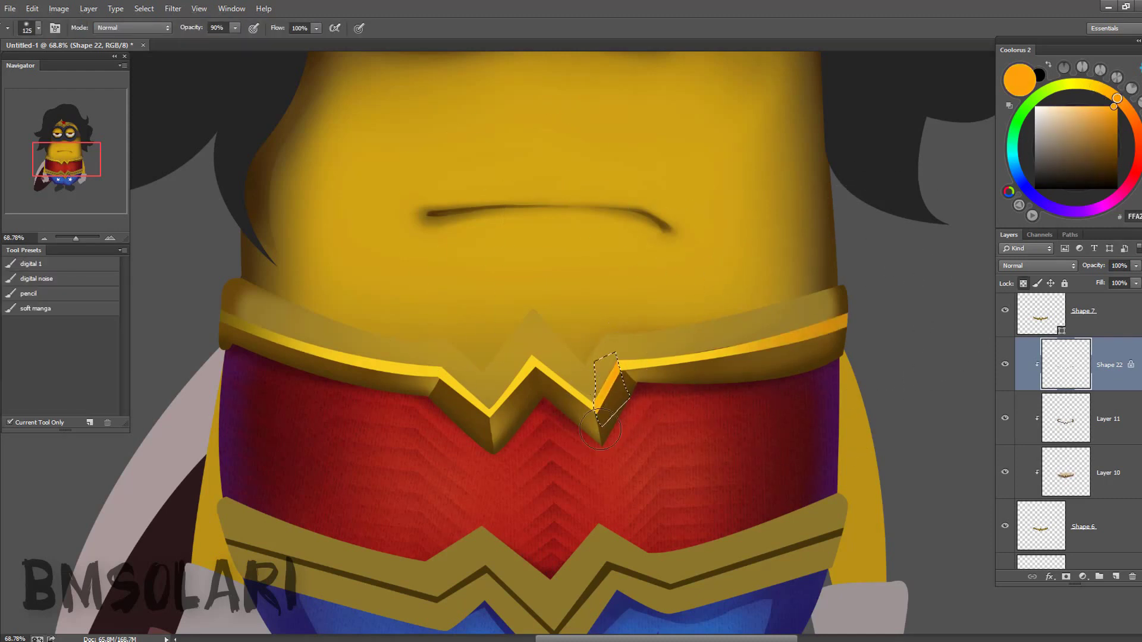
left_click_drag(544, 366, 509, 416)
- Paint the left part of the edge line orange, then try and cancel Curves on Layer 11
key("l")
left_click_drag(440, 384, 208, 357)
key("b")
left_click_drag(226, 318, 437, 372)
key("z")
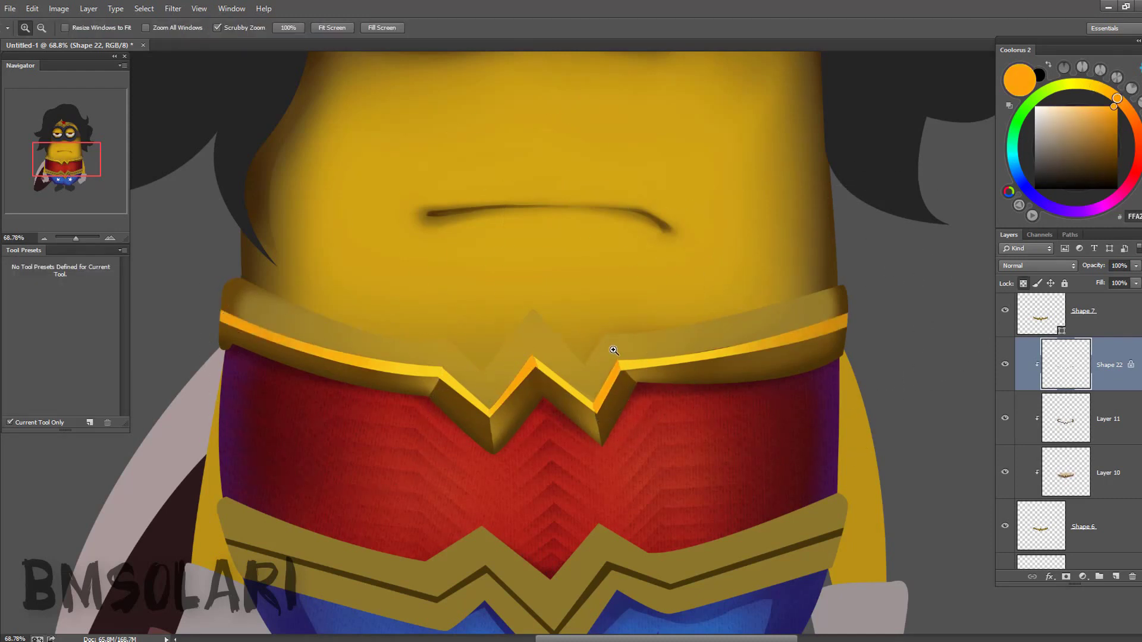
left_click(1104, 410)
key("ctrl+m")
key("Escape")
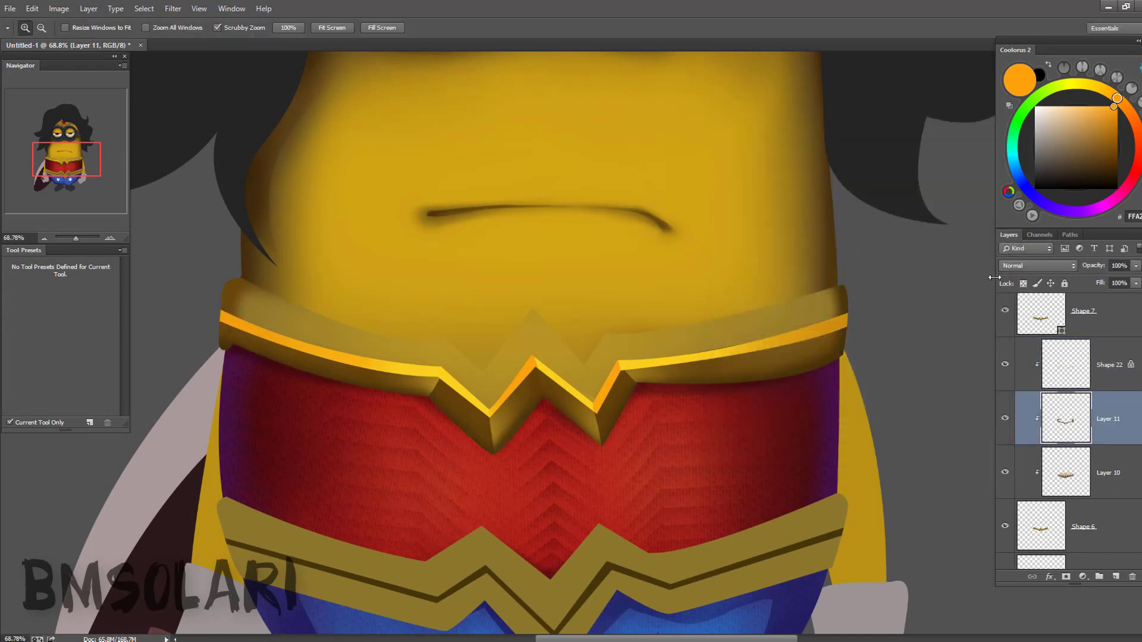
scroll(1071, 446, "down", 2)
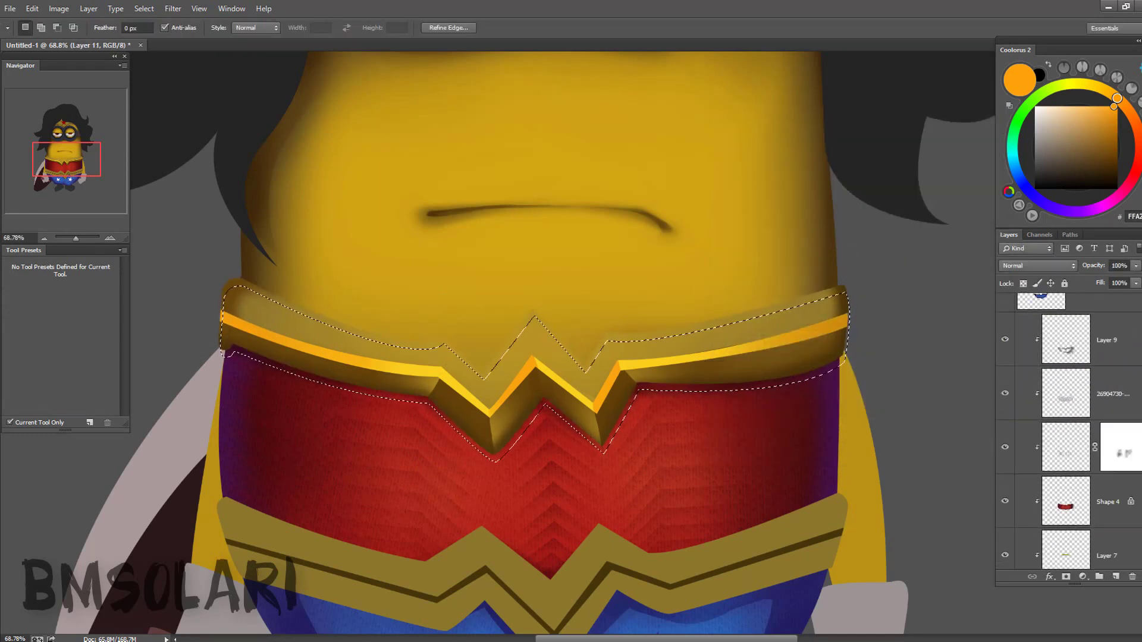
- Paint a purple edge on Shape 4 just under the gold band
left_click(1106, 428)
key("b")
left_click_drag(254, 360, 499, 455)
key("ctrl+d")
left_click_drag(595, 446, 649, 392)
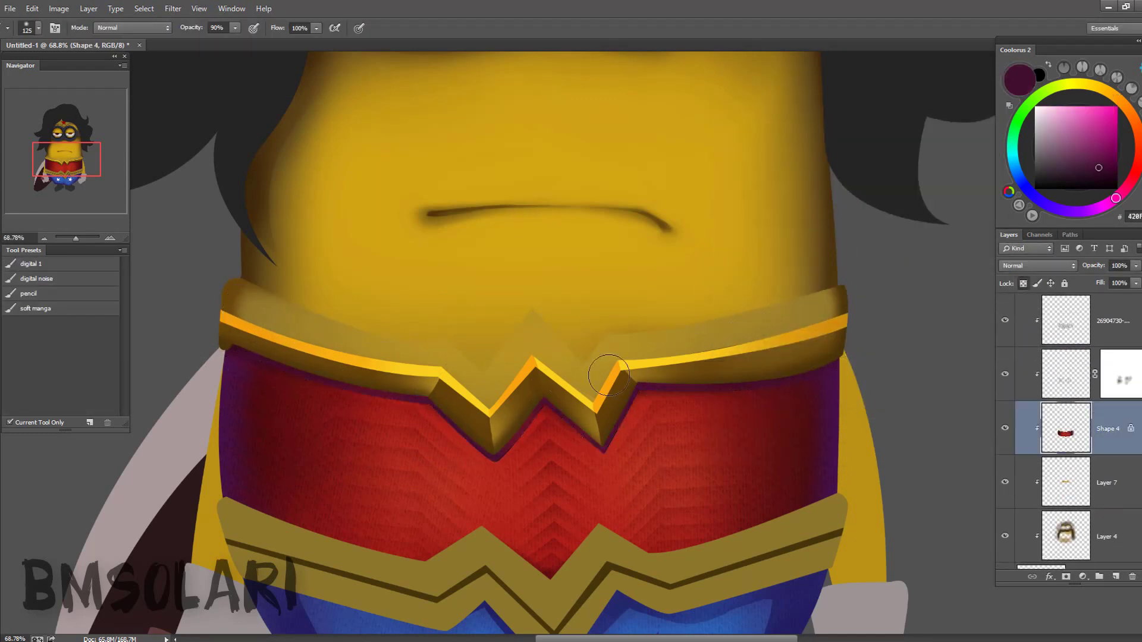
key("z")
left_click(625, 381, "alt")
- Pick red and paint it onto the top below the band
key("b")
left_click(770, 447, "alt")
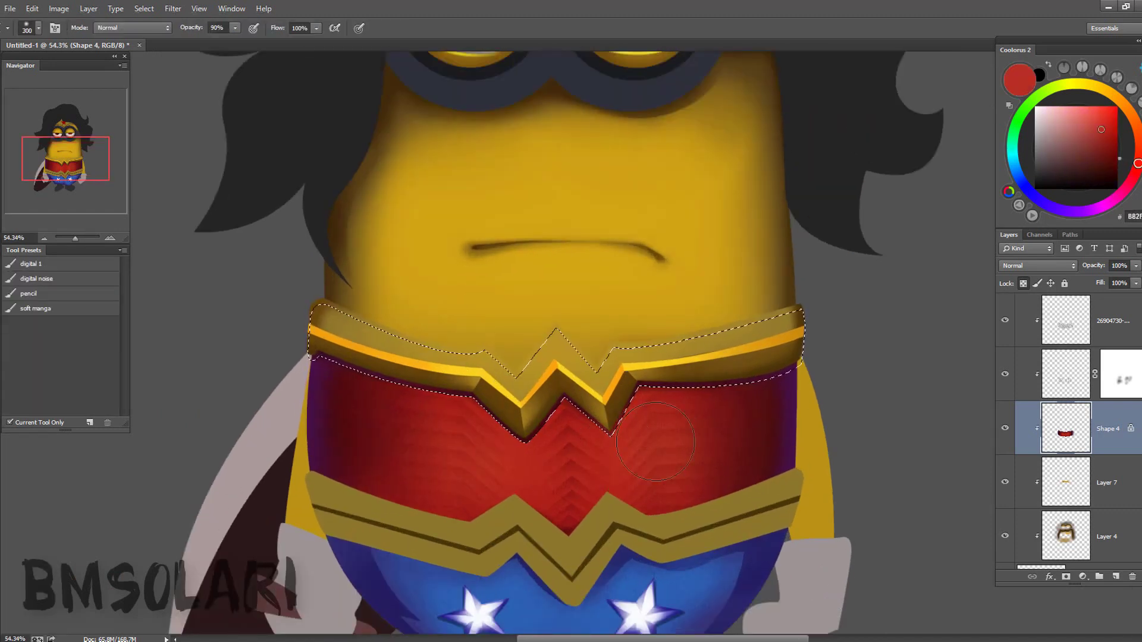
key("ctrl+d")
mouse_move(596, 350)
left_mouse_down()
mouse_move(566, 391)
mouse_move(534, 372)
left_mouse_up()
- Step back in History to undo the orange highlight and edge painting
key("z")
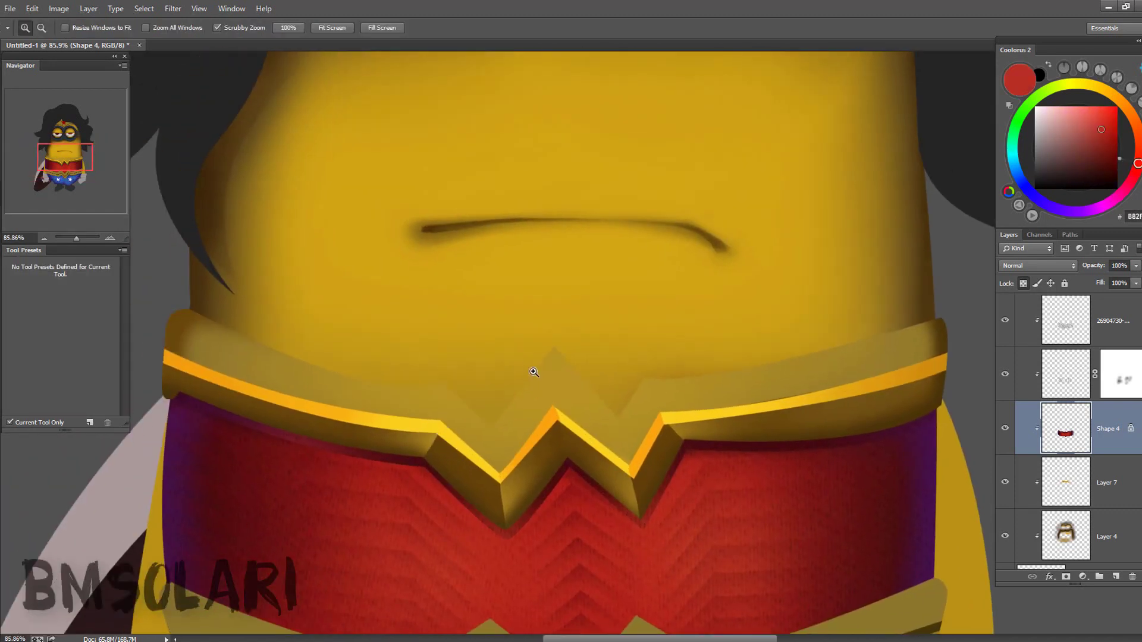
scroll(1065, 428, "up", 2)
scroll(1065, 428, "up", 3)
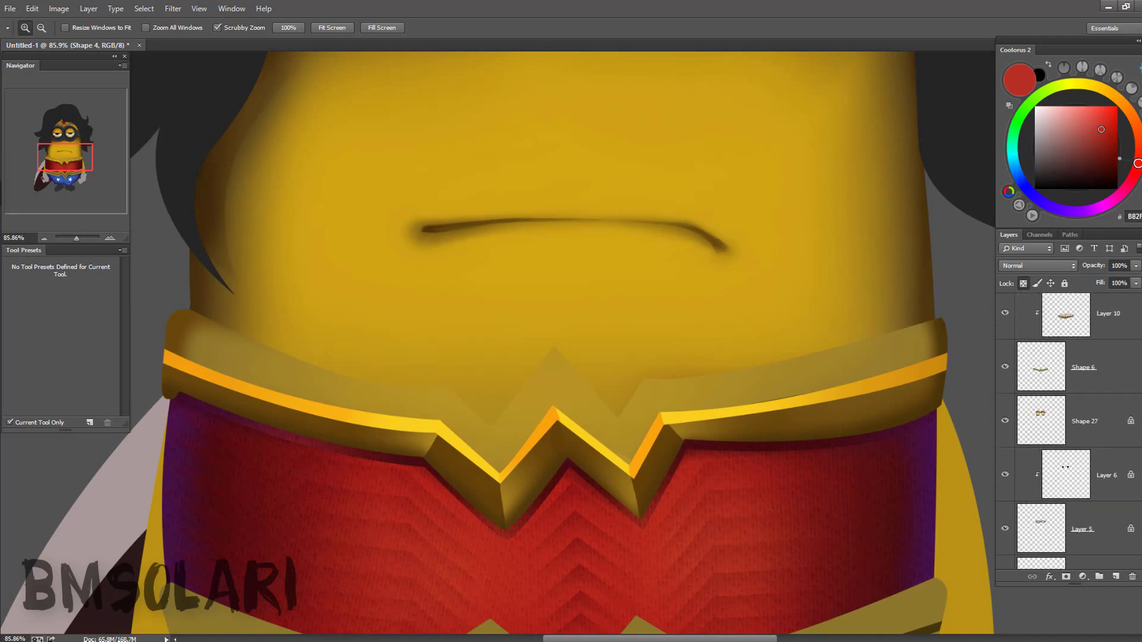
scroll(1065, 428, "up", 1)
scroll(1094, 361, "up", 1)
scroll(1093, 361, "up", 1)
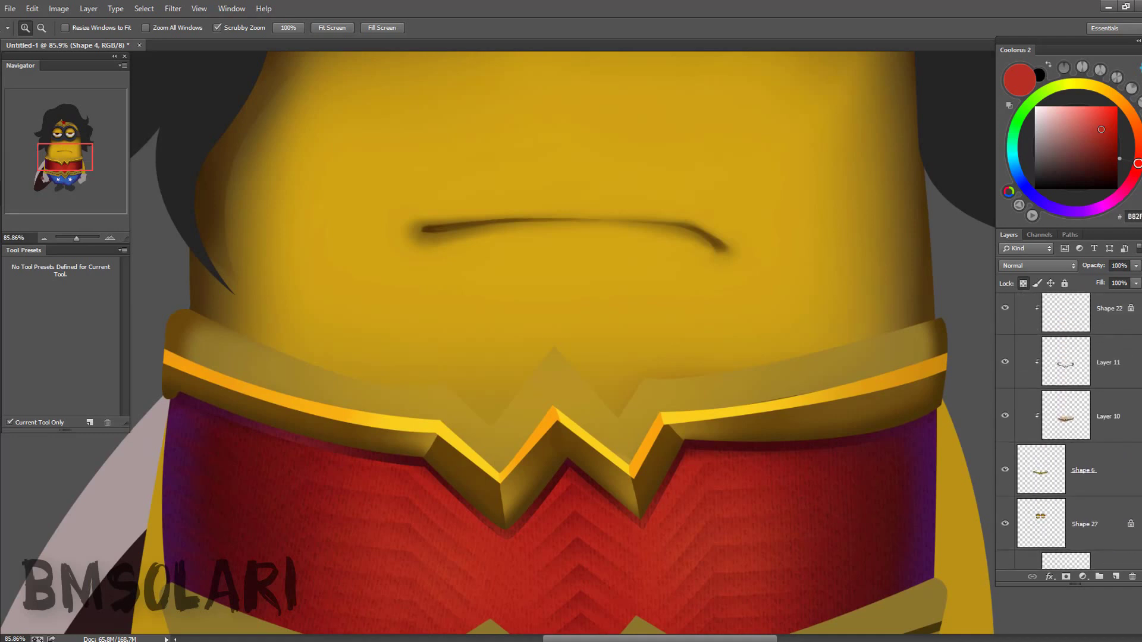
scroll(1093, 361, "up", 1)
key("ctrl+alt+z")
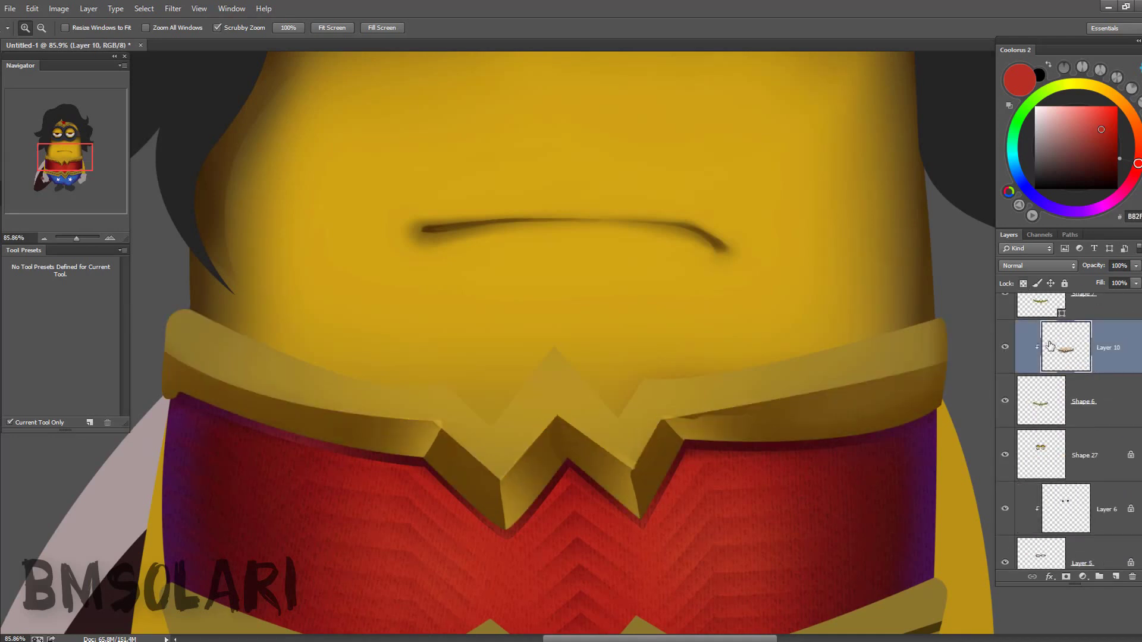
- Turn an emblem path into a selection, pick gold, and lasso the band's left end
double_click(1006, 351)
key("p")
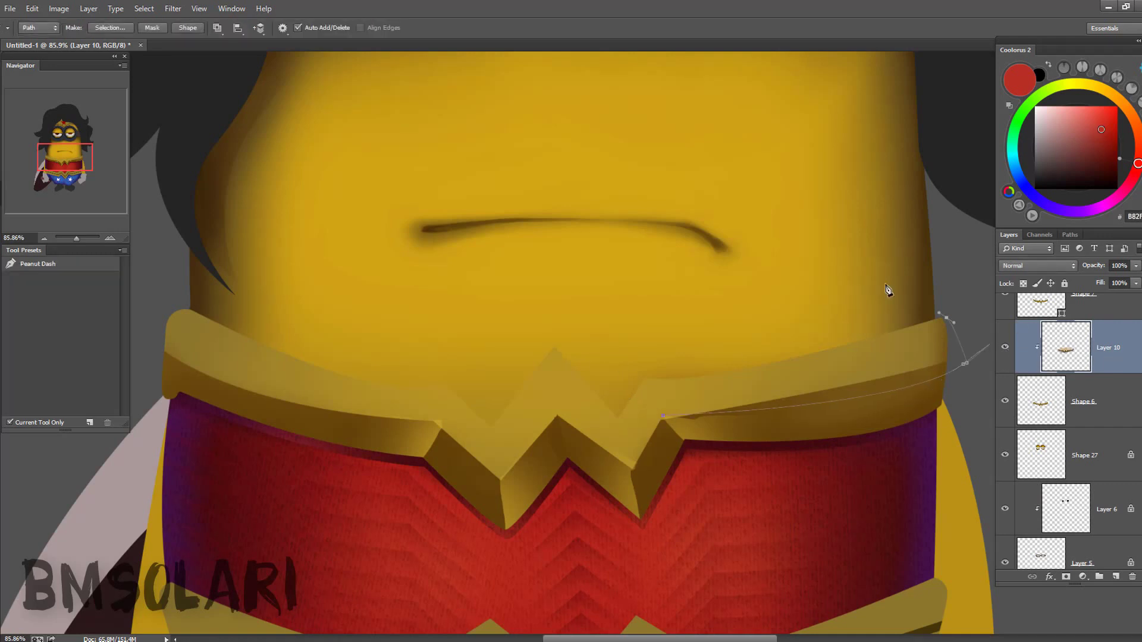
key("ctrl+Return")
key("b")
left_click(690, 369, "alt")
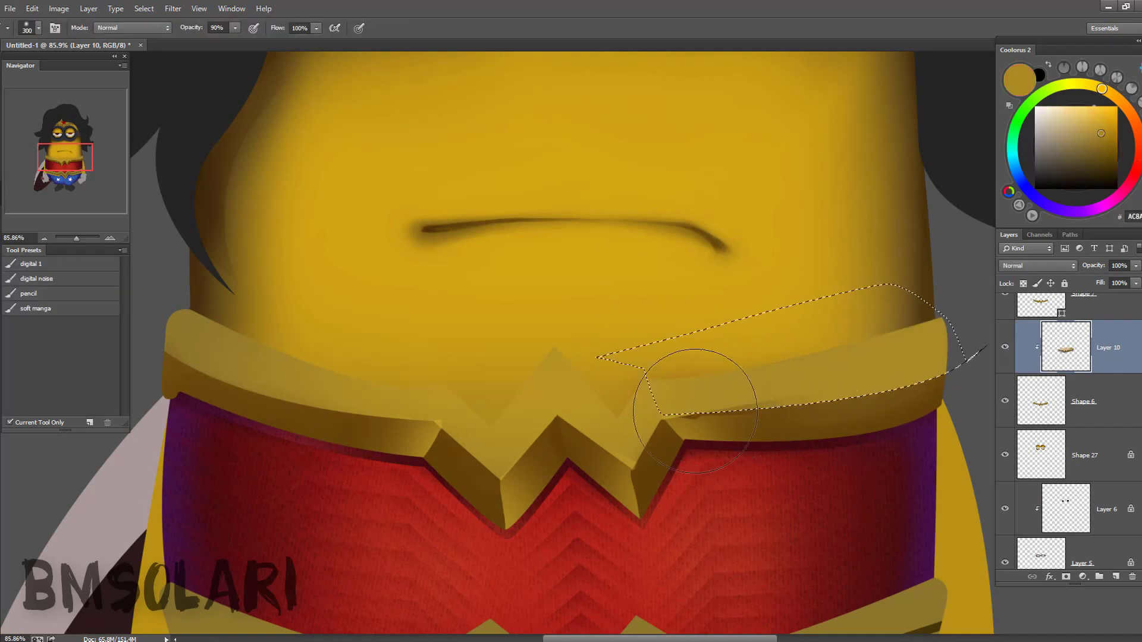
key("ctrl+d")
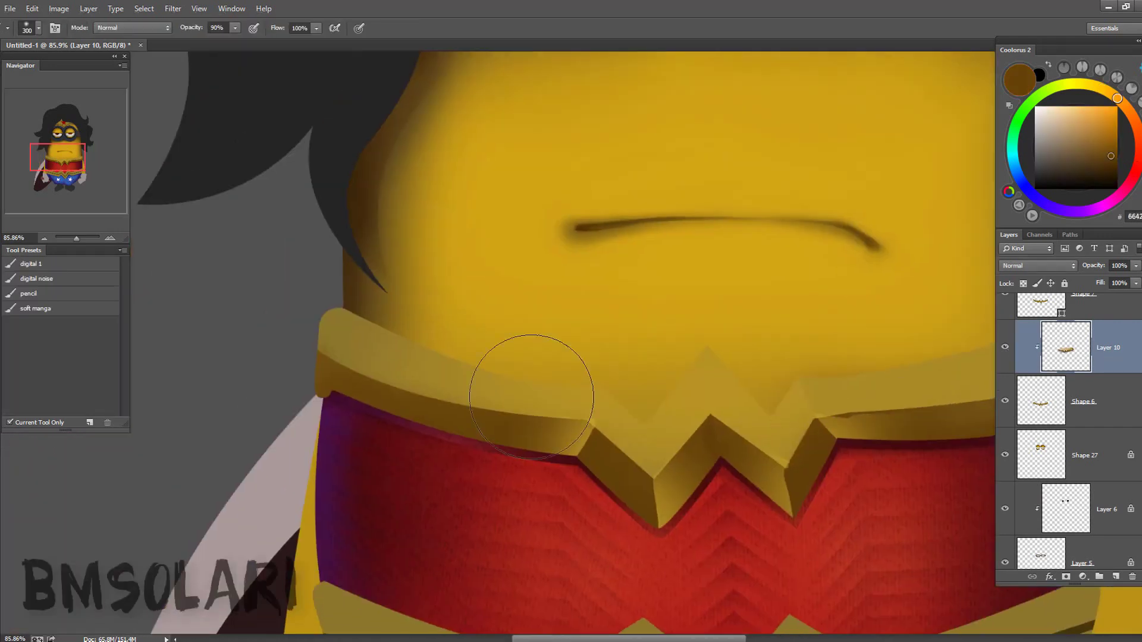
key("l")
left_click_drag(351, 299, 333, 393)
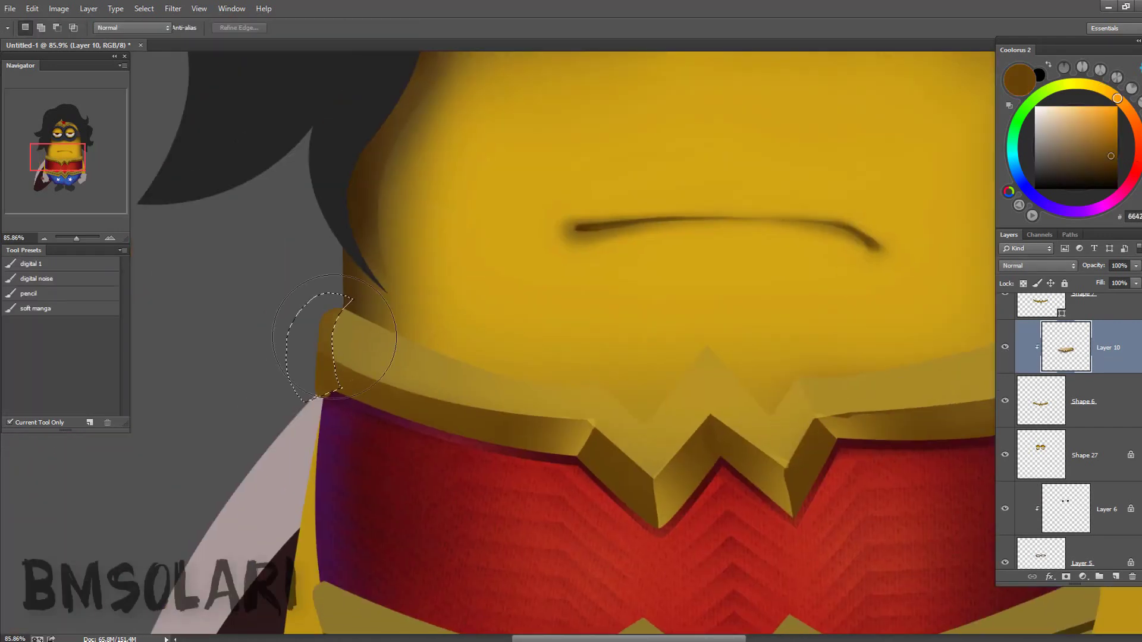
- Paint a face-yellow highlight on the band's V point inside a path selection
key("l")
scroll(335, 337, "right", 3)
scroll(334, 338, "down", 1)
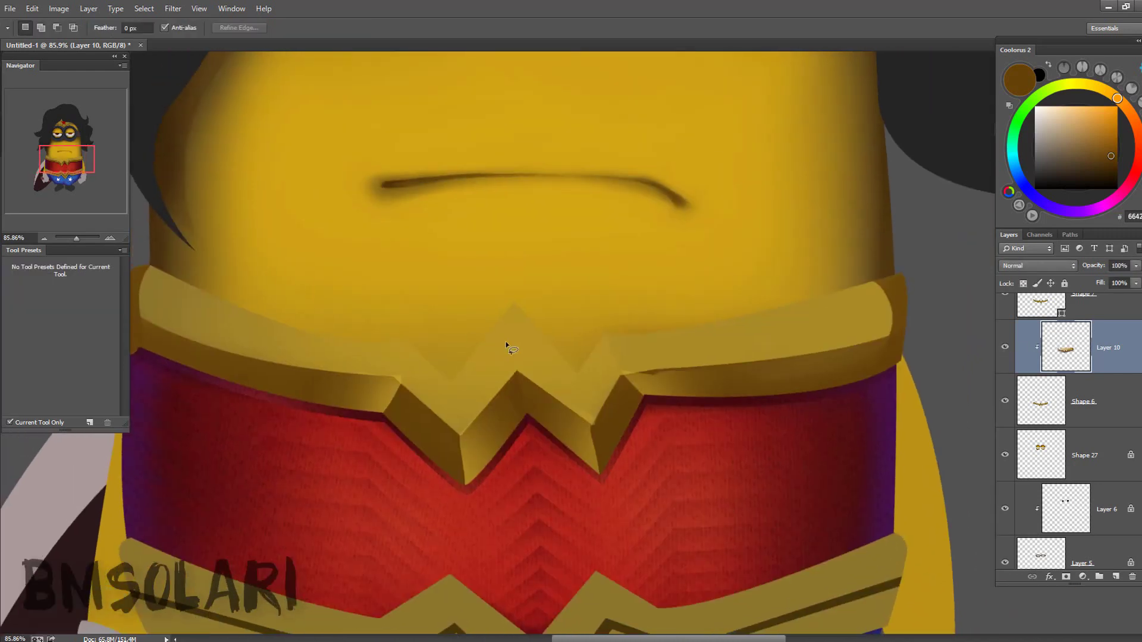
key("p")
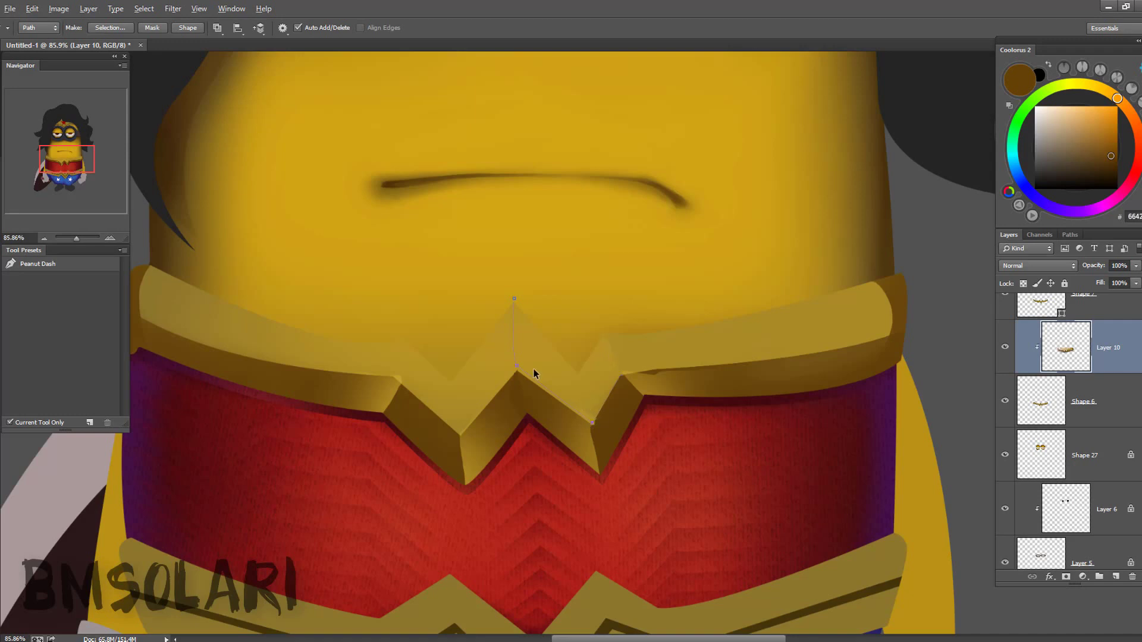
key("ctrl+Return")
key("b")
left_click(520, 223, "alt")
left_click_drag(528, 367, 619, 333)
key("ctrl+d")
- Paint a highlight along the V point's edge through another path selection
scroll(485, 352, "left", 3)
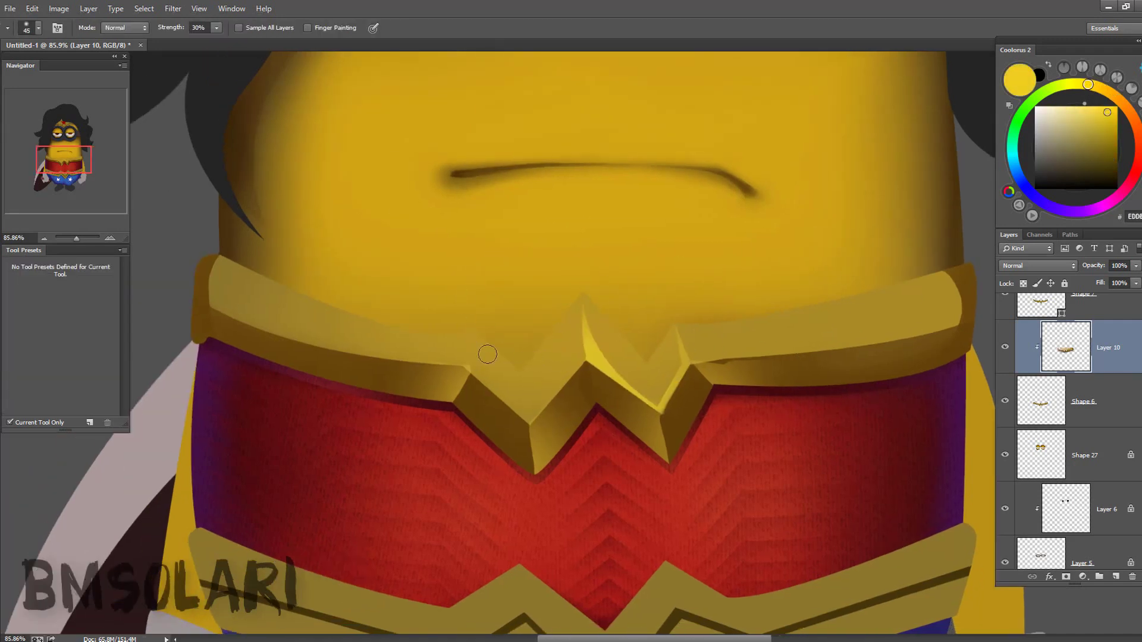
key("p")
scroll(282, 292, "left", 2)
scroll(689, 389, "up", 2)
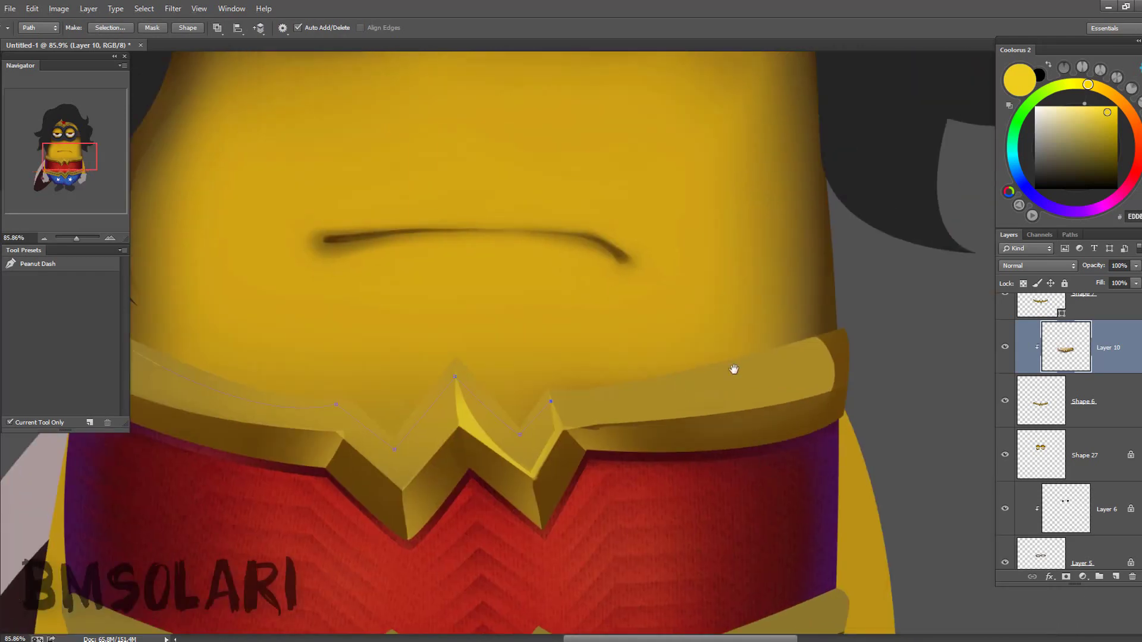
key("ctrl+Return")
key("b")
left_click_drag(574, 339, 640, 335)
- Select another emblem path area and pick a darker gold colour
key("p")
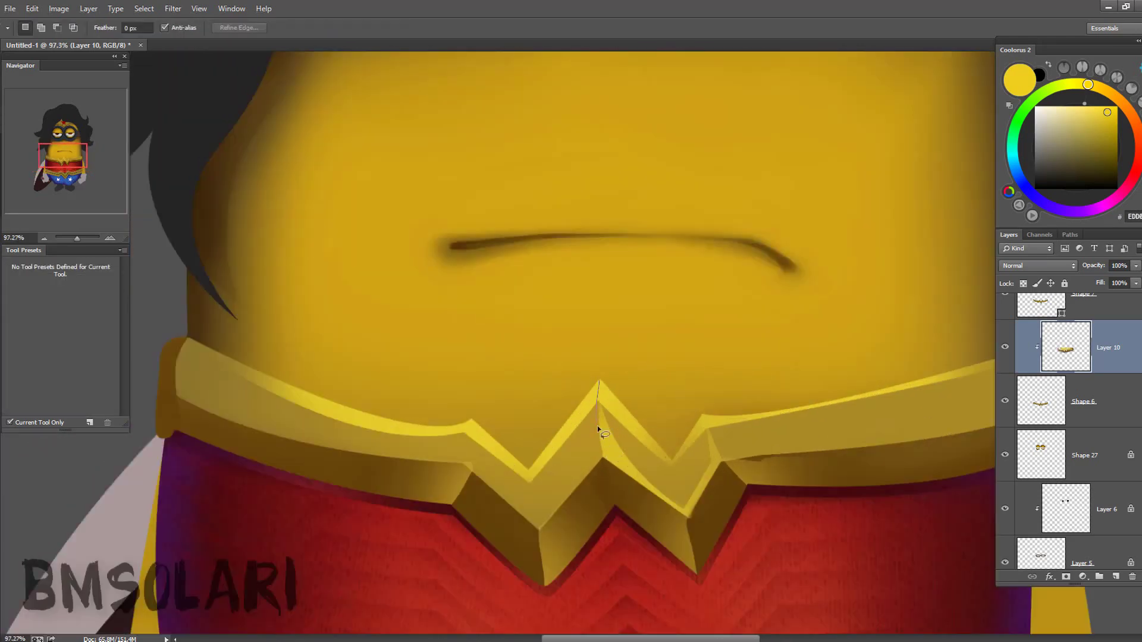
key("b")
scroll(677, 420, "up", 2)
key("p")
key("ctrl+Return")
key("b")
left_click(611, 362, "alt")
key("ctrl+d")
- Close a path around an emblem facet, shade it, then view the whole band
key("p")
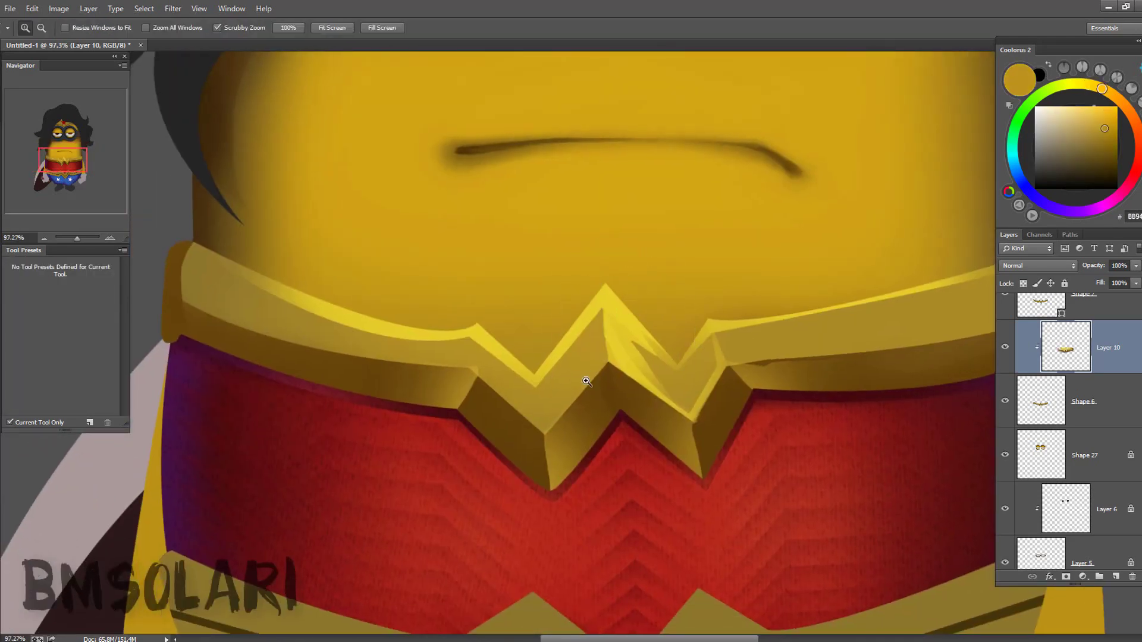
scroll(589, 398, "up", 3)
left_click(631, 339)
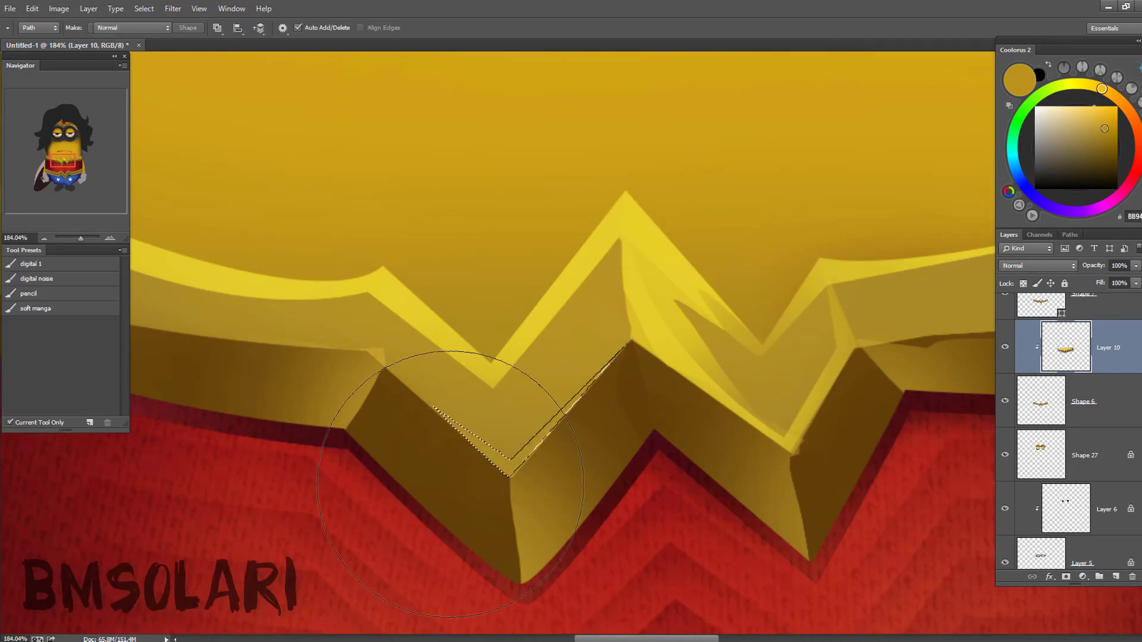
key("ctrl+Return")
left_click_drag(512, 377, 648, 338)
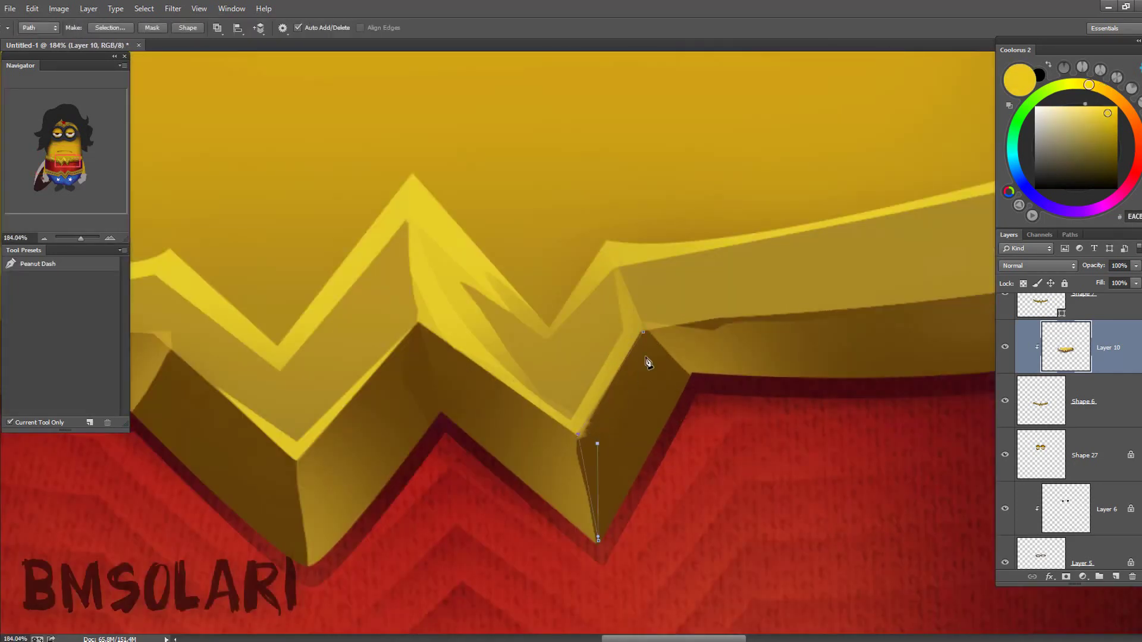
key("z")
left_click_drag(749, 339, 704, 441)
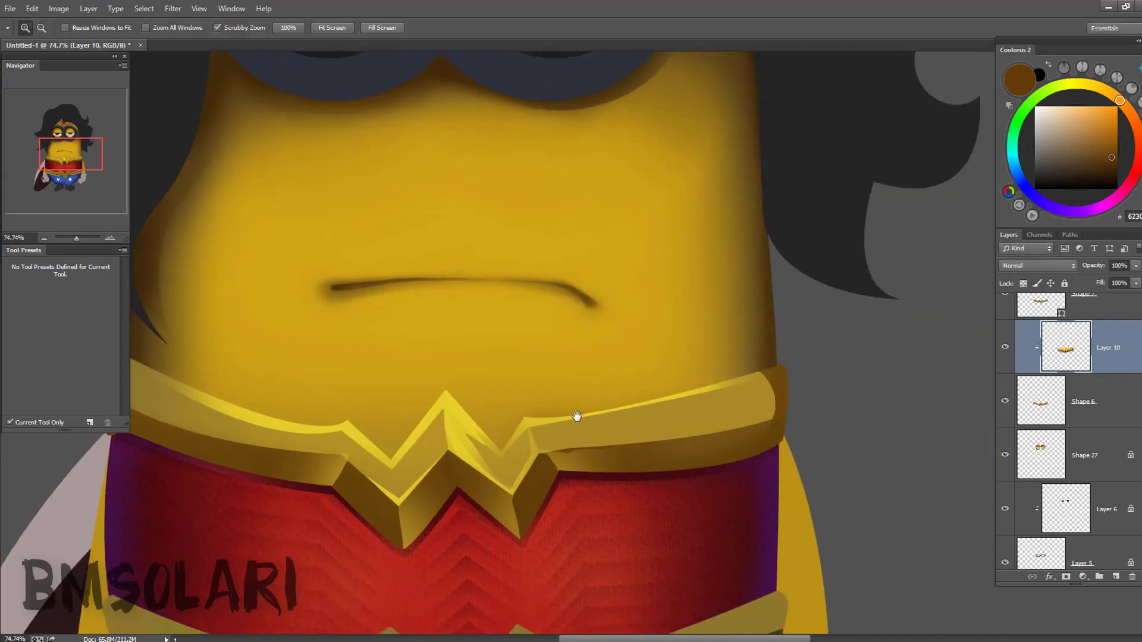
mouse_move(577, 416)
left_mouse_down()
mouse_move(678, 316)
mouse_move(678, 333)
left_mouse_up()
- Pick a yellow colour and try a Curves adjustment on the emblem, cancelling it
key("p")
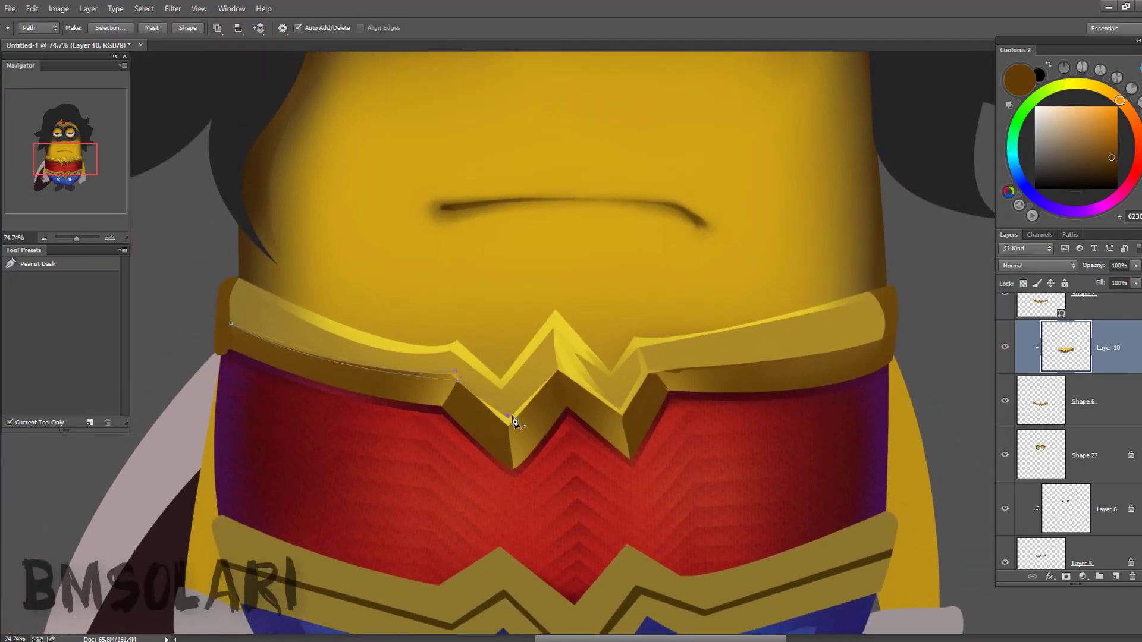
key("b")
left_click(458, 331, "alt")
key("l")
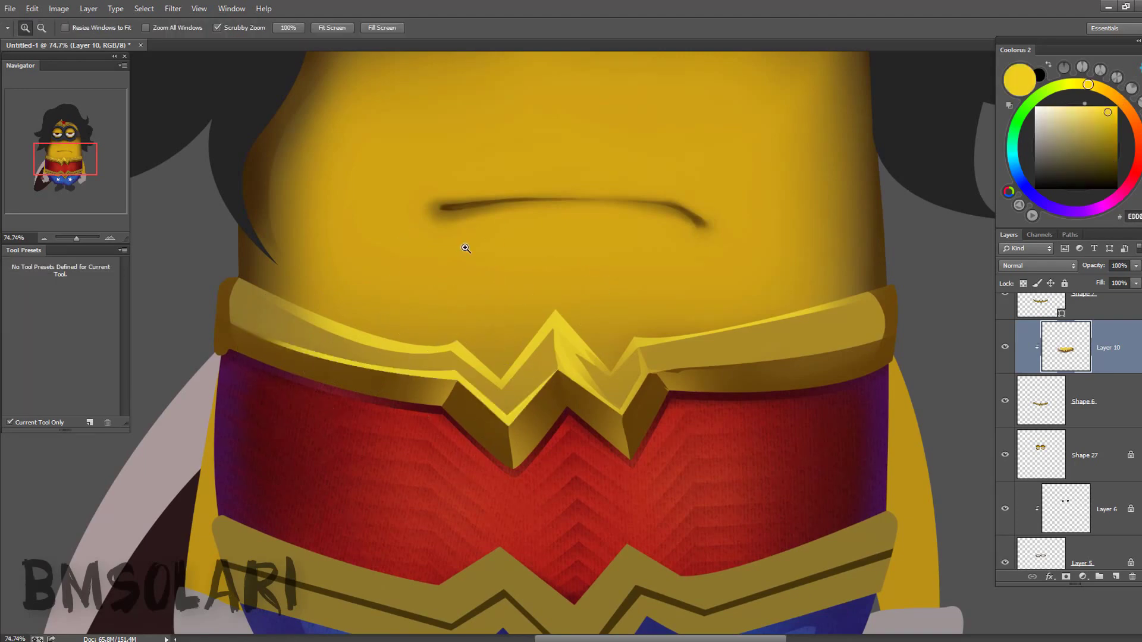
scroll(548, 332, "up", 1)
key("p")
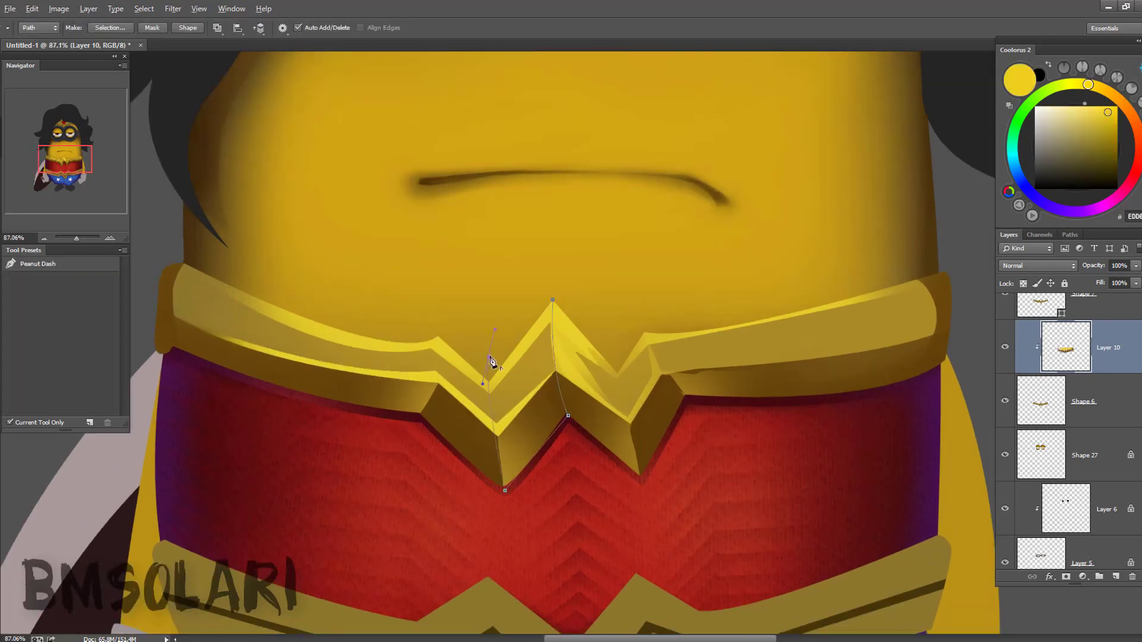
key("ctrl+m")
key("Escape")
- Darken the emblem's selected side facets with Curves and clear the selection
key("z")
scroll(645, 321, "down", 1)
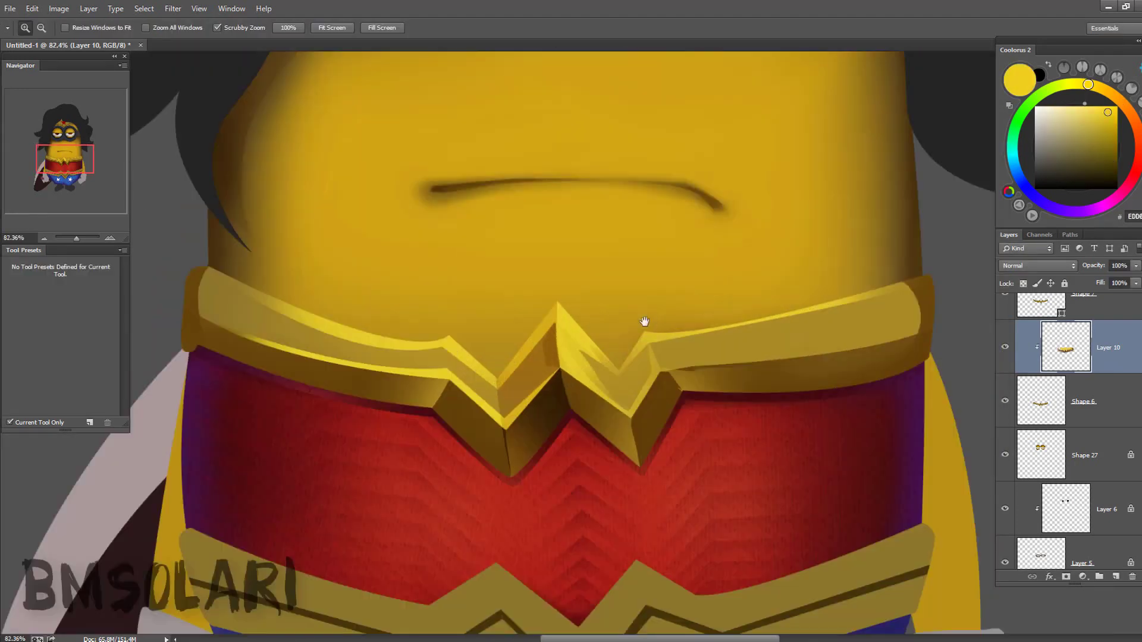
left_click_drag(645, 322, 553, 379)
key("p")
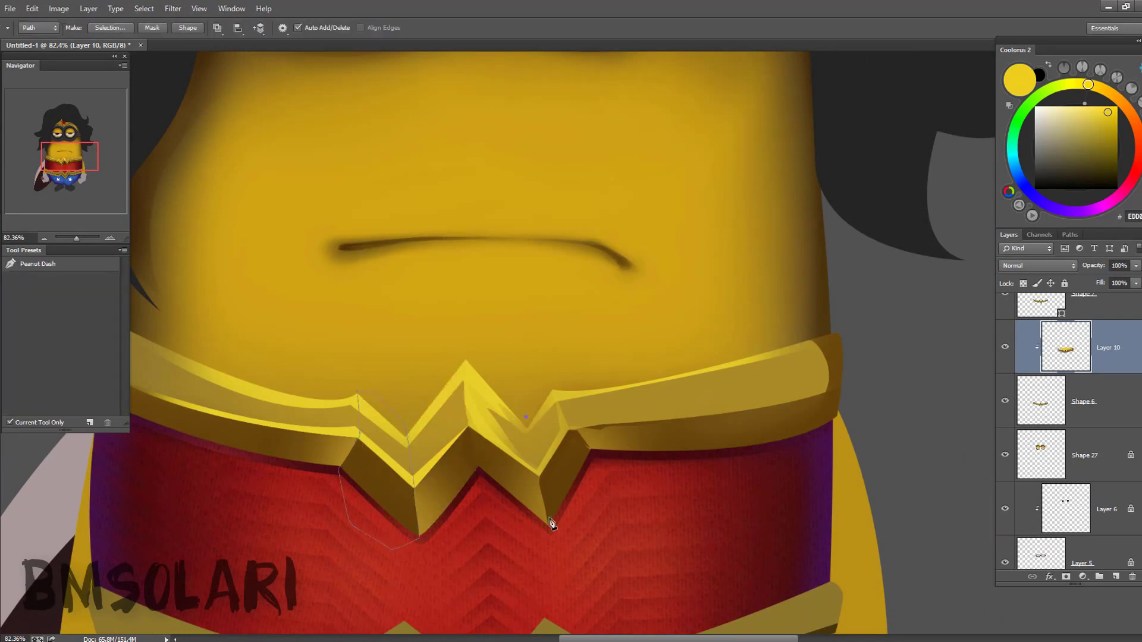
key("ctrl+m")
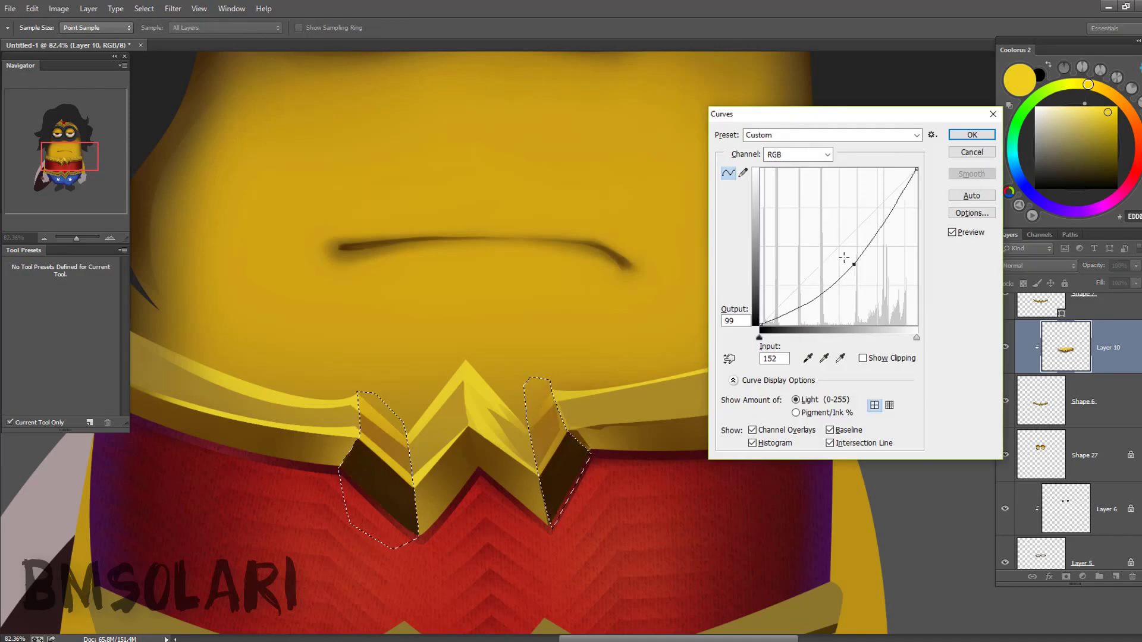
key("Return")
key("ctrl+d")
- Zoom in on the chest band and brush shading inside its left end
key("z")
key("ctrl+0")
left_click(467, 436)
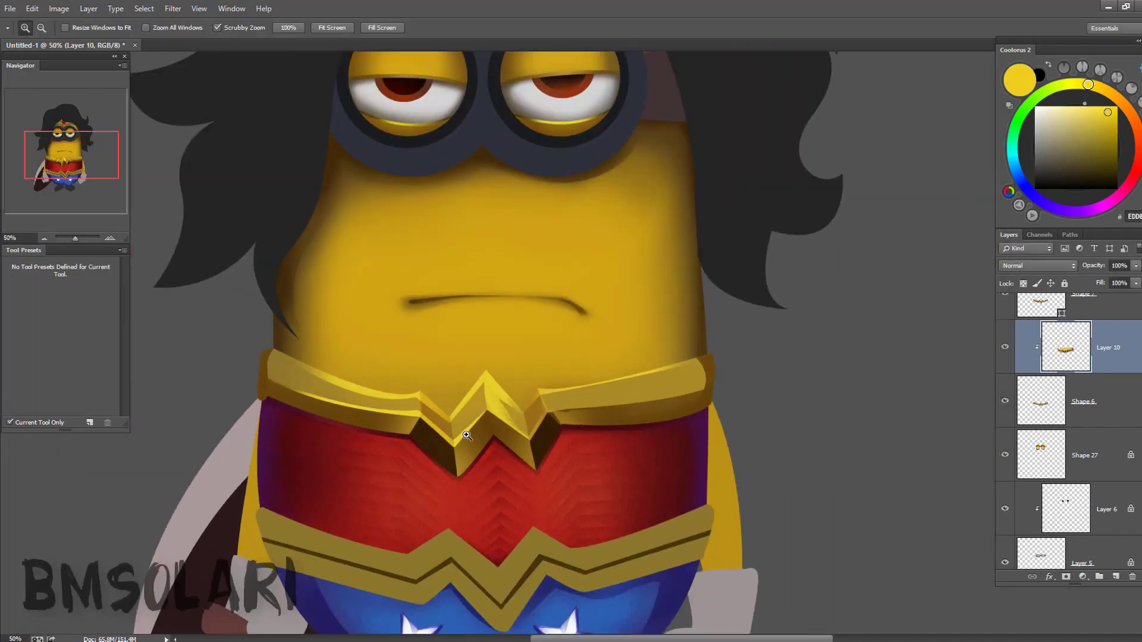
mouse_move(601, 336)
left_mouse_down()
mouse_move(566, 387)
mouse_move(643, 439)
mouse_move(594, 421)
mouse_move(690, 421)
left_mouse_up()
key("b")
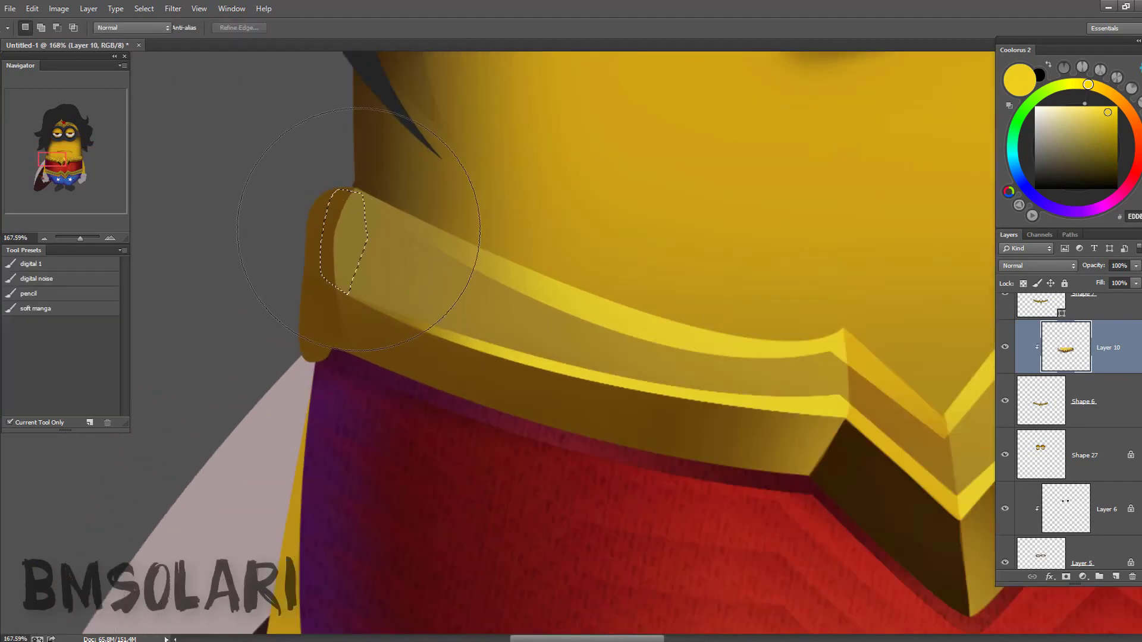
left_click_drag(388, 311, 583, 324)
key("z")
scroll(607, 327, "down", 3)
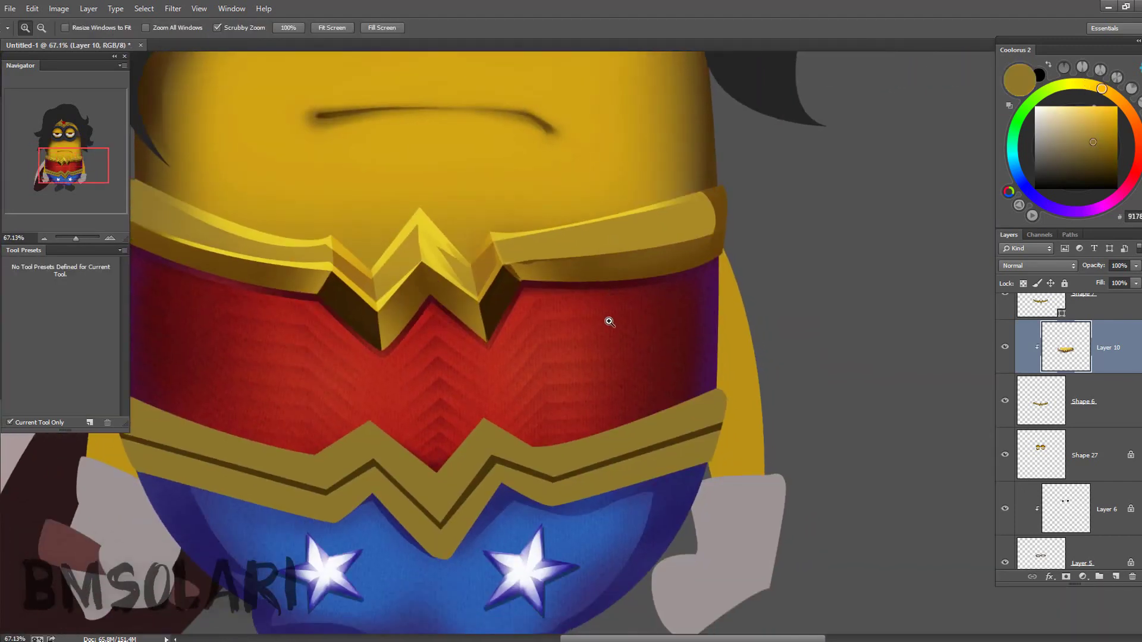
scroll(612, 344, "up", 2)
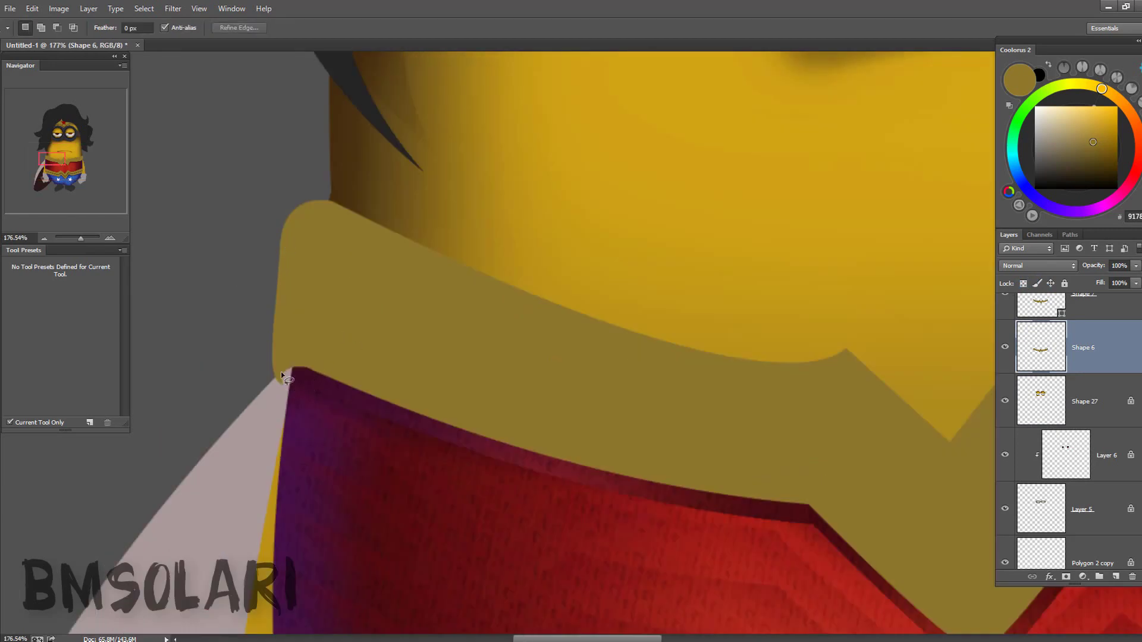
- Pick a lighter gold colour for the band shading
key("b")
scroll(281, 372, "down", 5)
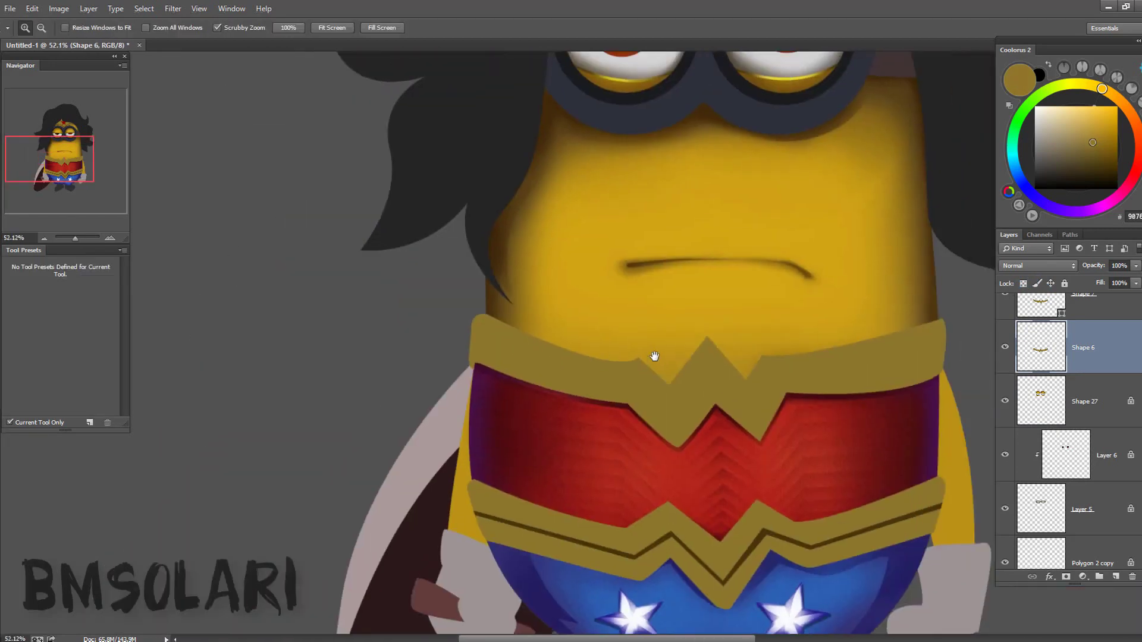
scroll(651, 357, "up", 2)
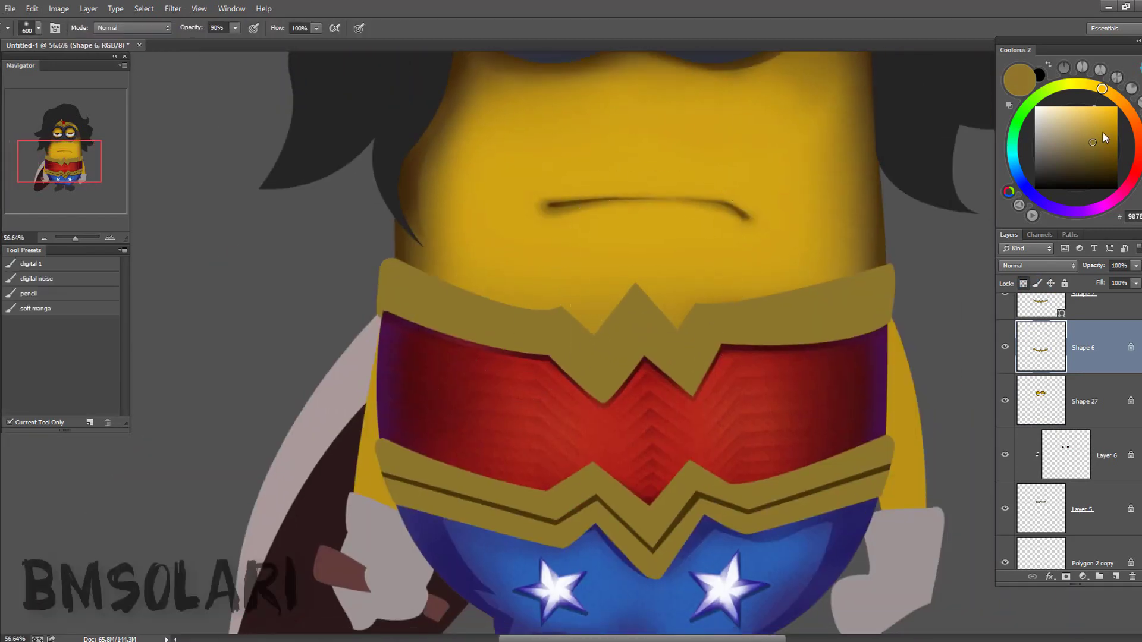
left_click(1105, 119)
key("z")
left_click_drag(851, 313, 874, 275)
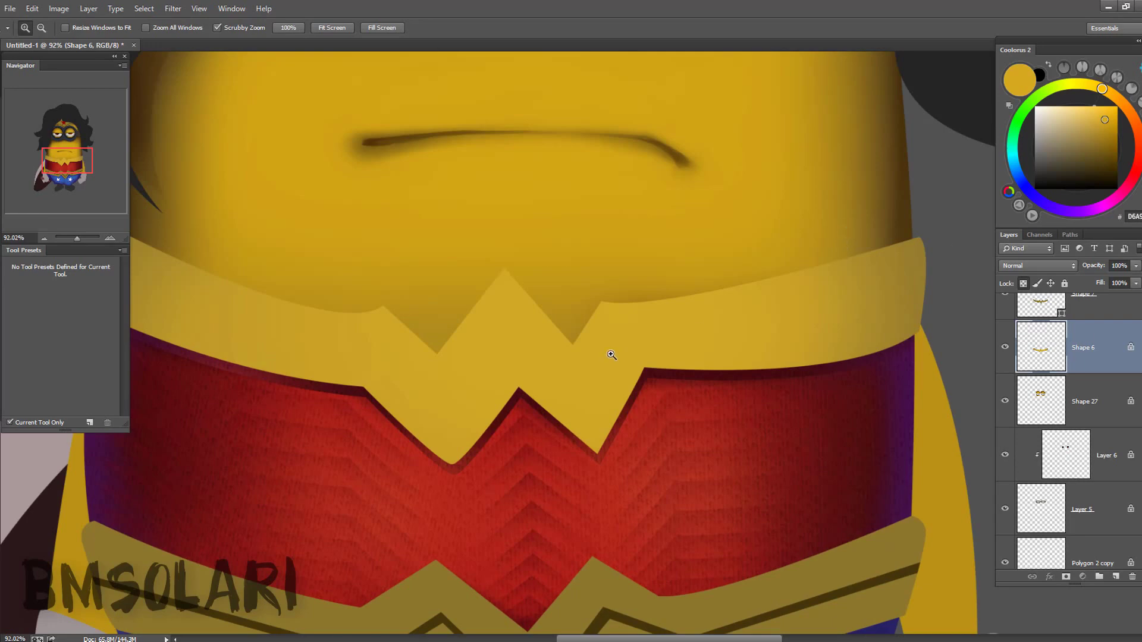
- Add a layer clipped to the band and paint dark brown shading along its edges
key("b")
key("ctrl+shift+d")
key("ctrl+shift+alt+n")
key("ctrl+alt+g")
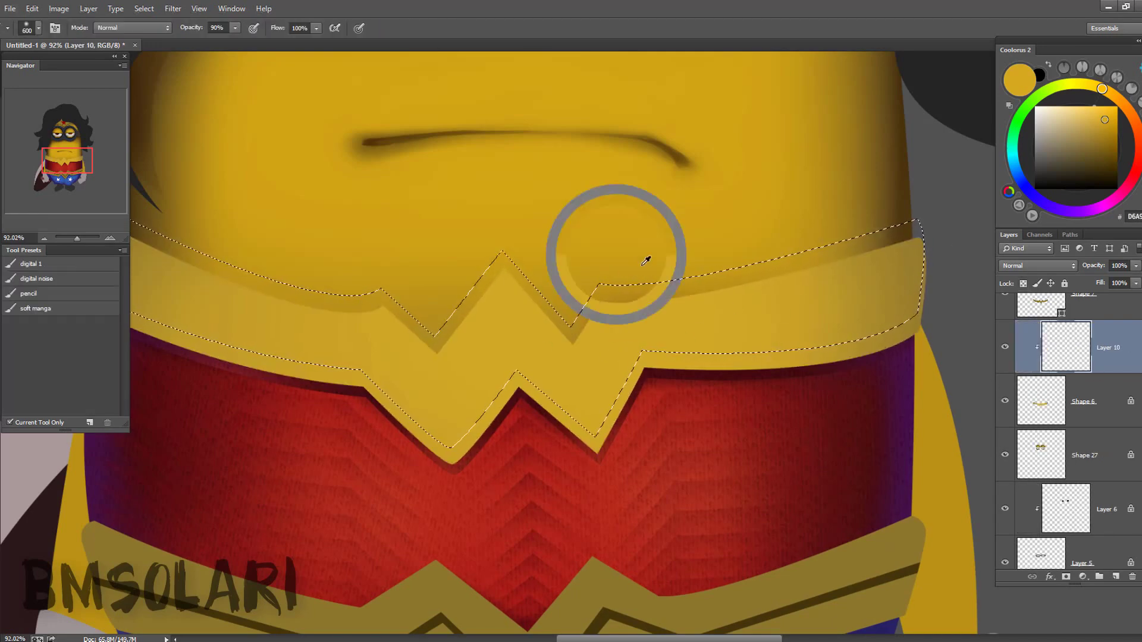
left_click(645, 260, "alt")
left_click_drag(645, 261, 913, 293)
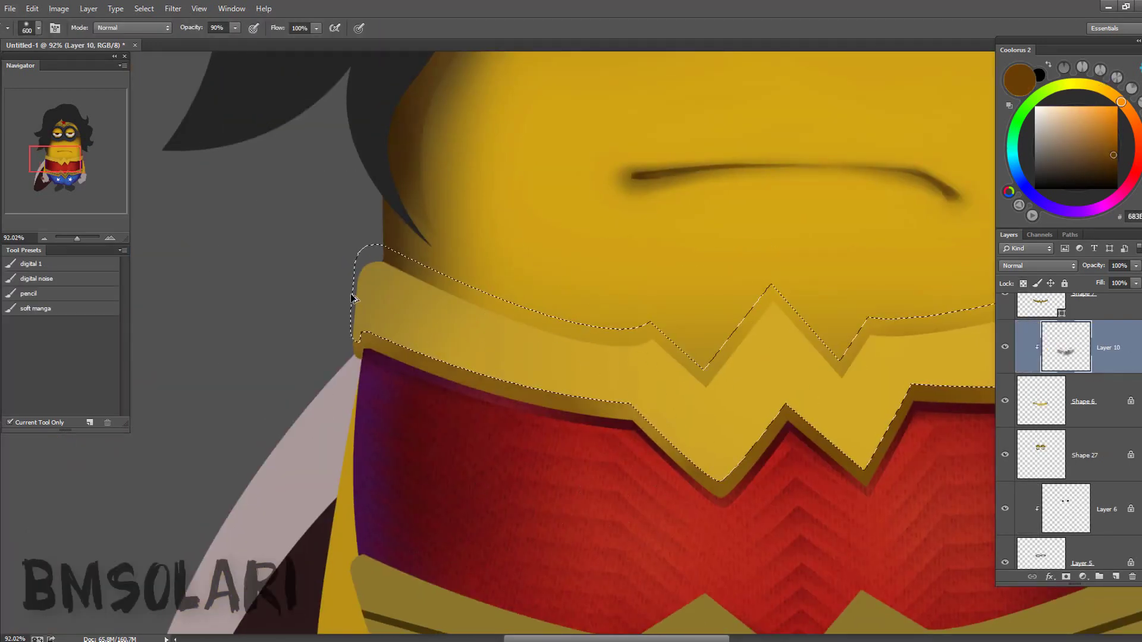
- Pick a yellow colour and pan along the band to the emblem centre
key("l")
left_click_drag(785, 401, 476, 300)
key("ctrl+d")
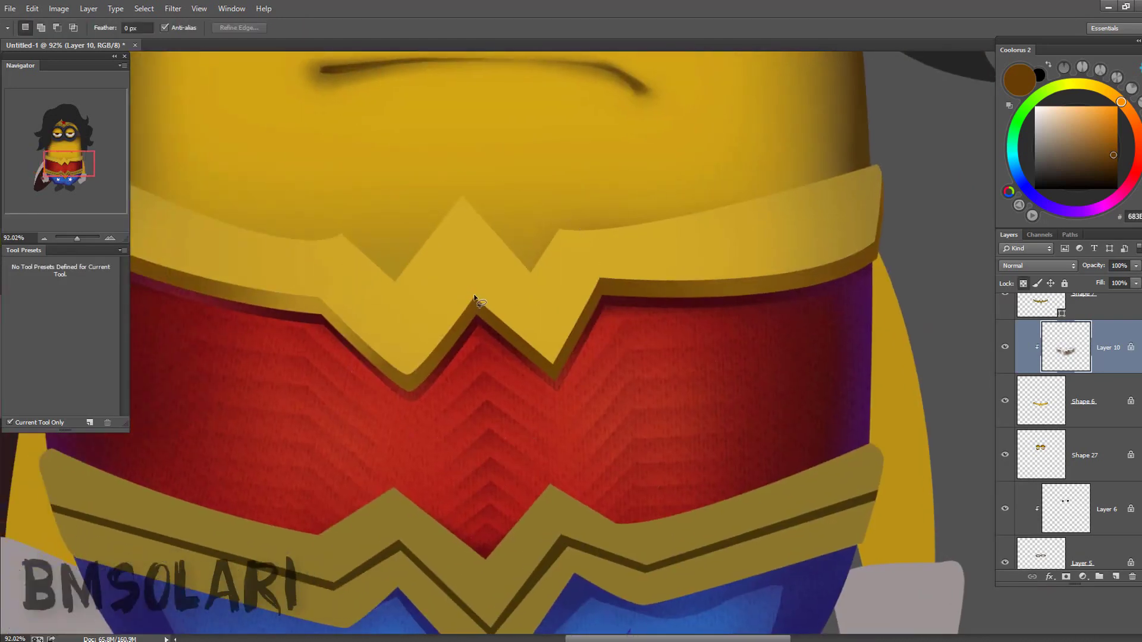
key("b")
left_click(489, 275, "alt")
mouse_move(462, 342)
left_mouse_down()
mouse_move(588, 355)
mouse_move(500, 332)
left_mouse_up()
key("l")
key("b")
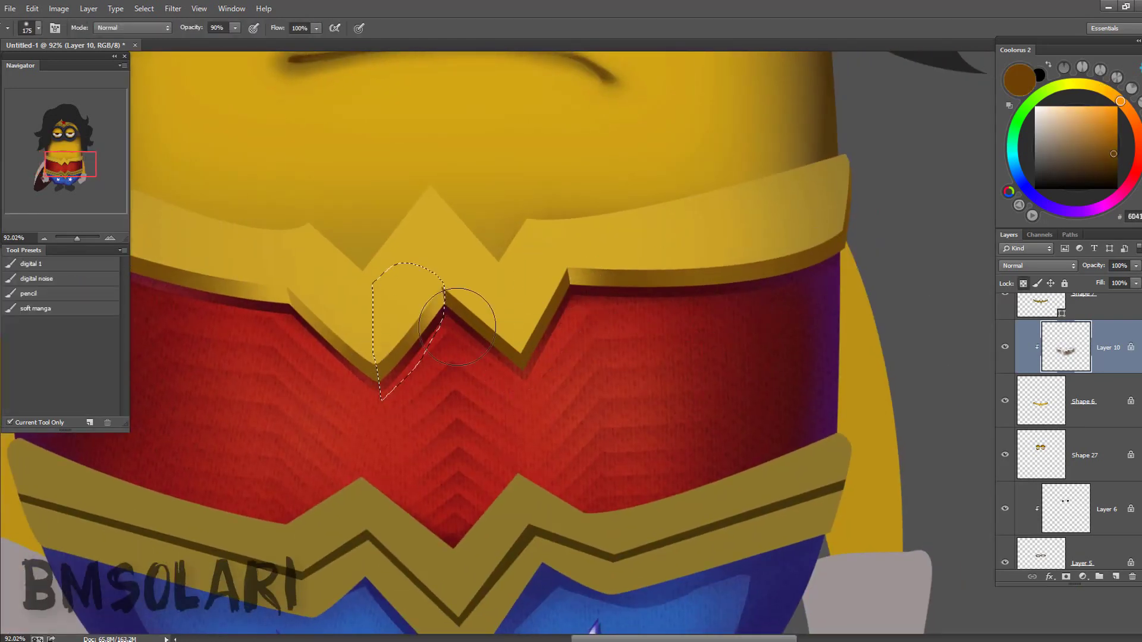
key("ctrl+d")
mouse_move(458, 286)
left_mouse_down()
mouse_move(543, 400)
mouse_move(516, 355)
left_mouse_up()
- Add a clipped collar-shading layer and brush dark brown along the band's top edge
key("ctrl+shift+alt+n")
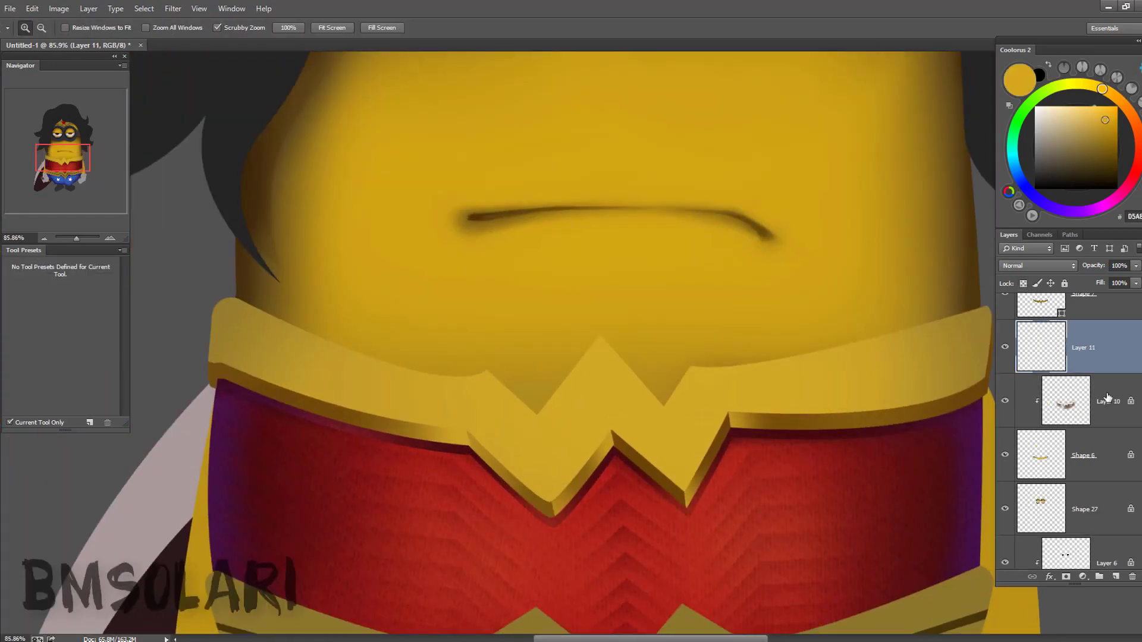
left_click_drag(714, 401, 678, 383)
key("m")
key("ctrl+shift+d")
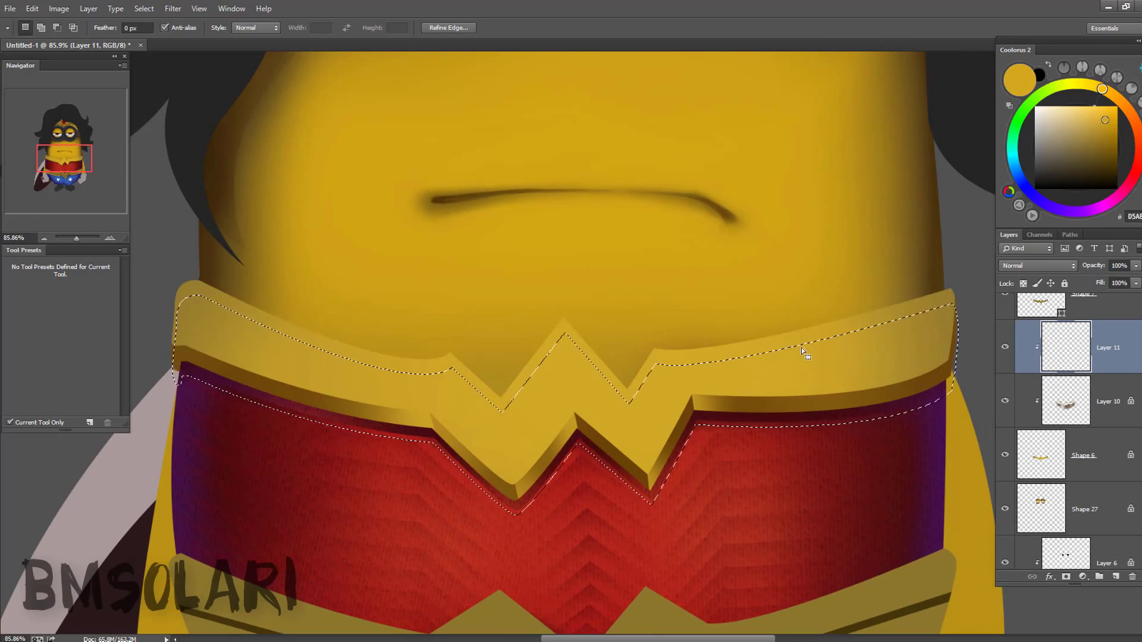
key("b")
left_click(637, 459, "alt")
left_click_drag(774, 327, 689, 332)
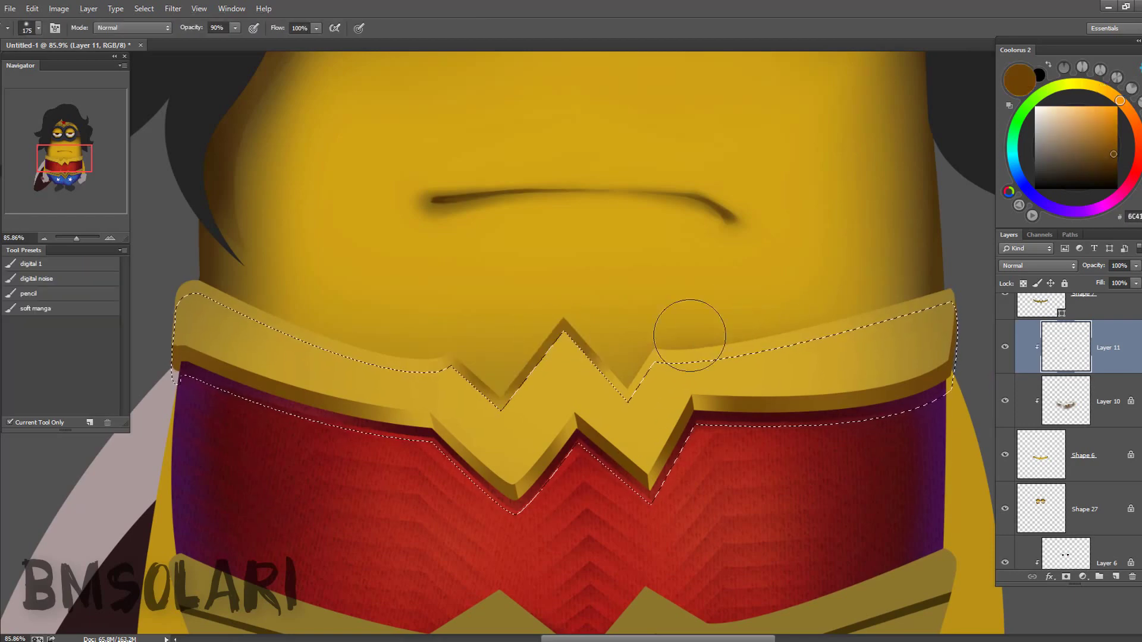
left_click_drag(922, 297, 383, 344)
- Zoom in and finish the dark shading along the collar edge
key("z")
left_click_drag(654, 345, 617, 395)
left_click(617, 395)
key("b")
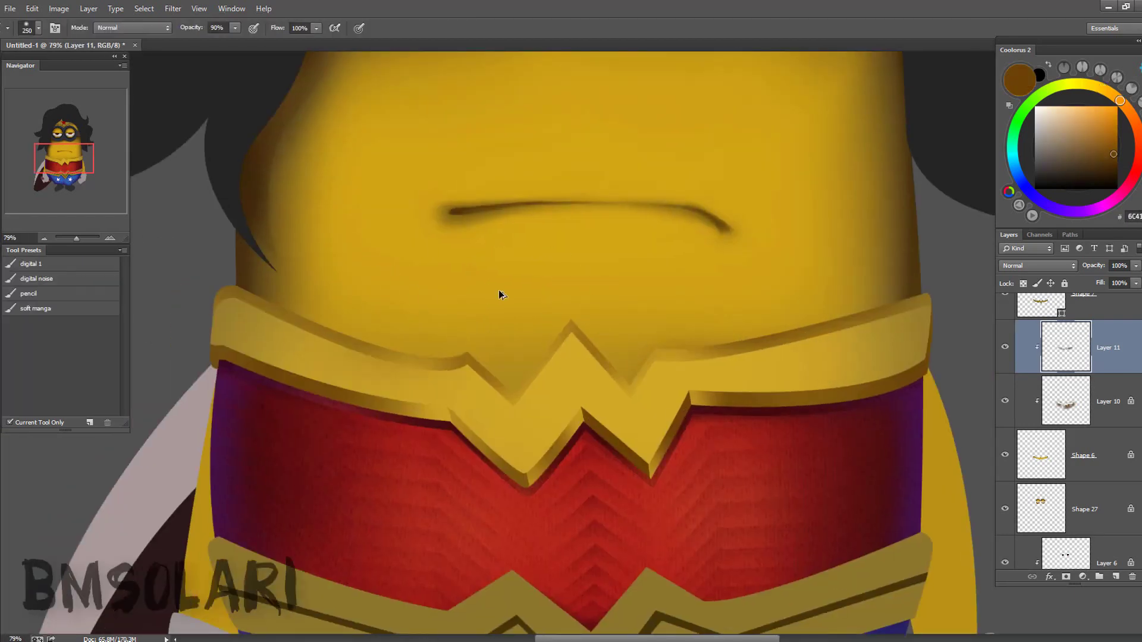
mouse_move(417, 339)
left_mouse_down()
mouse_move(500, 298)
mouse_move(863, 255)
left_mouse_up()
key("z")
key("ctrl+plus")
- Add a clipped highlight layer, outline the emblem point, and fade Layer 11 to 59%
key("ctrl+shift+alt+n")
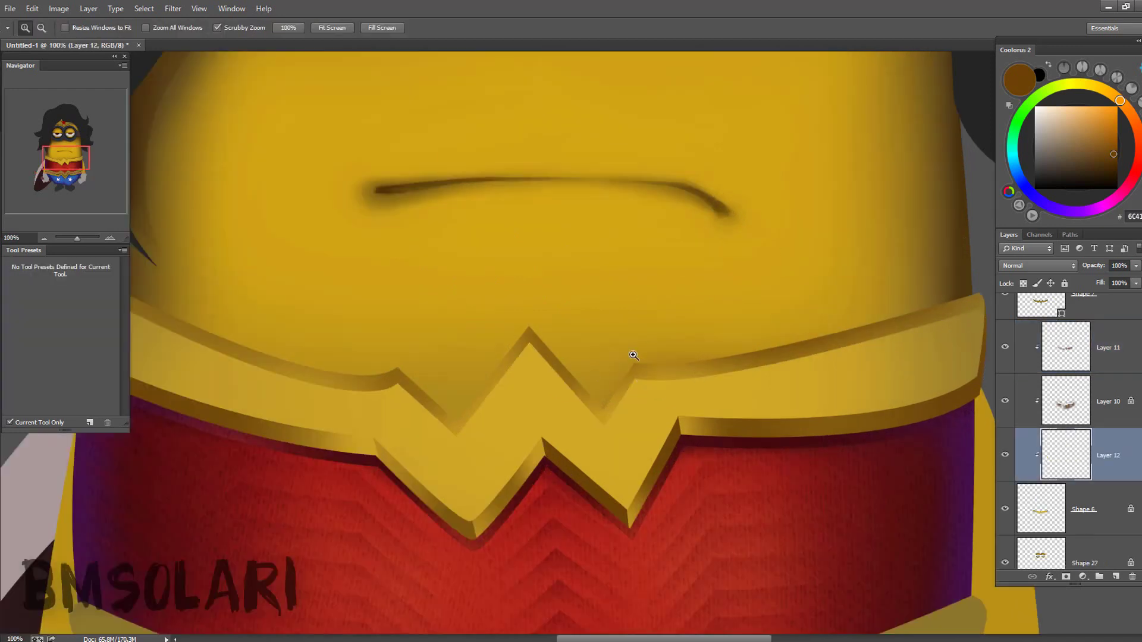
key("l")
left_click_drag(530, 324, 605, 424)
key("b")
left_click(1005, 349)
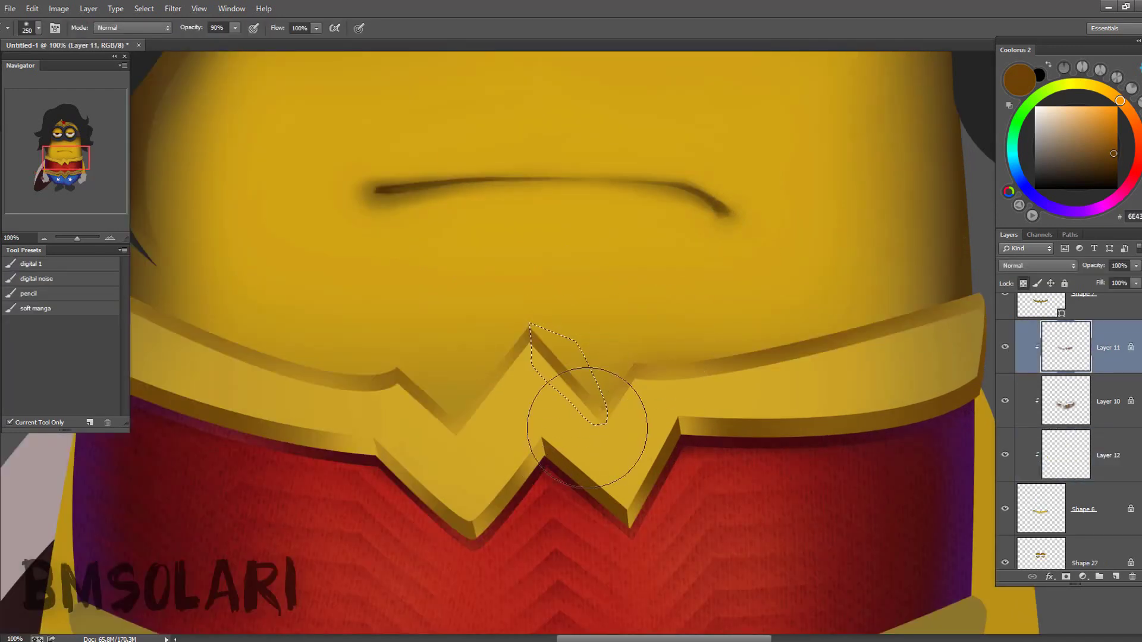
key("l")
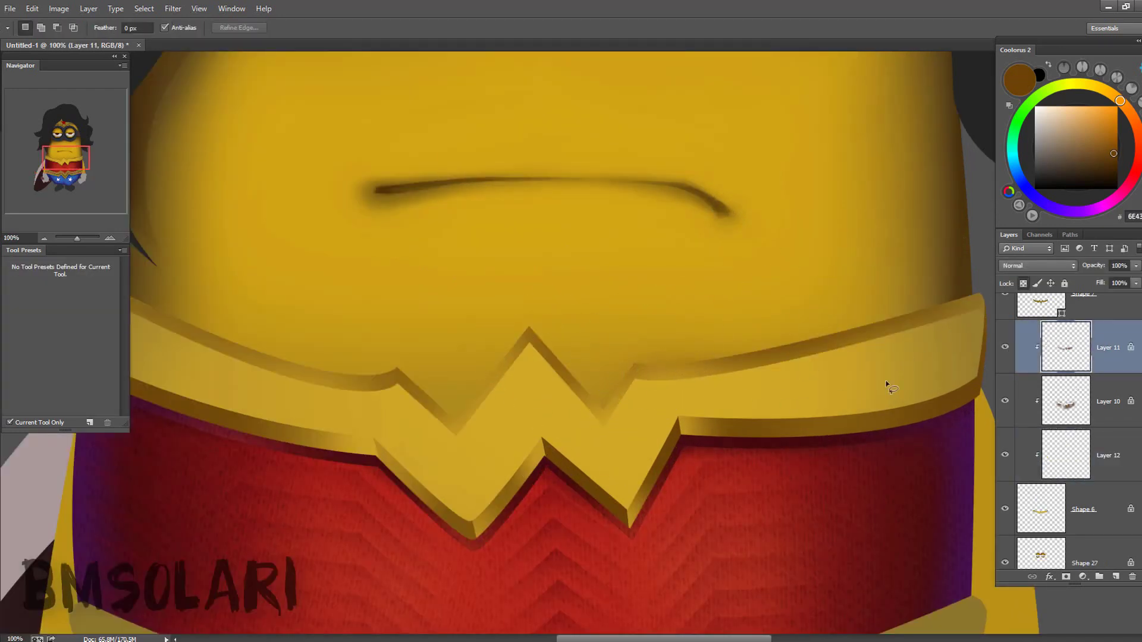
mouse_move(1094, 266)
left_mouse_down()
mouse_move(1092, 280)
mouse_move(1110, 266)
left_mouse_up()
- Paint bright yellow highlights on the W emblem in the highlight layer
key("ctrl+d")
left_click(1065, 455)
key("b")
left_click(1112, 112)
left_click(1079, 83)
mouse_move(571, 411)
left_mouse_down()
mouse_move(463, 413)
mouse_move(392, 346)
mouse_move(417, 347)
left_mouse_up()
- Highlight the band's right end and zoom in closely on the band edge
key("z")
key("b")
left_click_drag(357, 381, 784, 291)
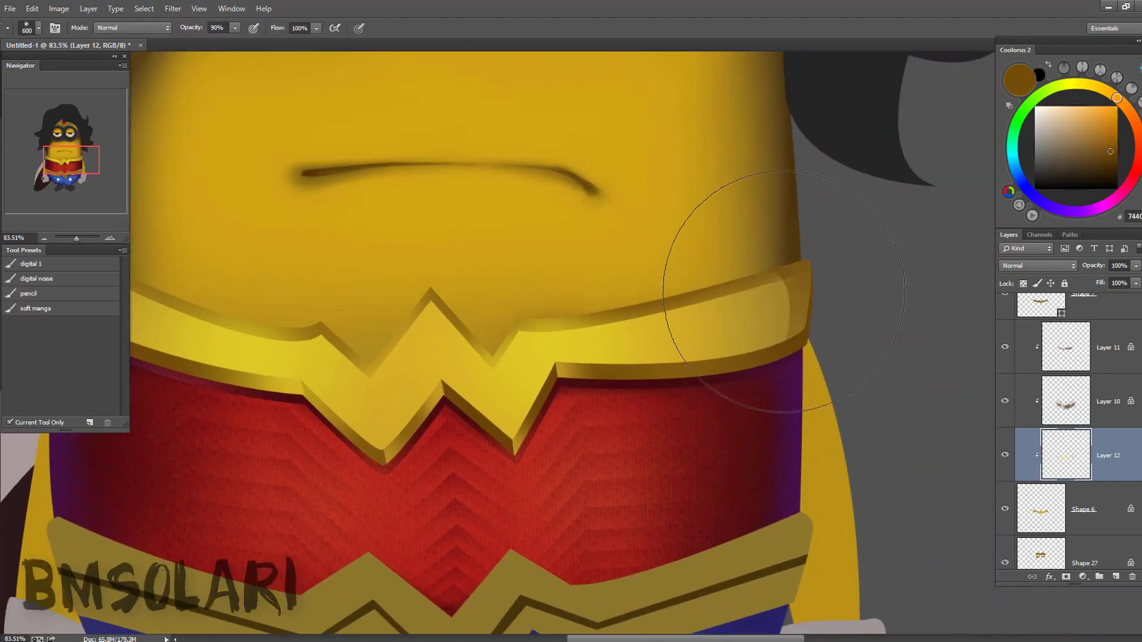
key("ctrl+minus")
key("z")
left_click_drag(464, 284, 520, 284)
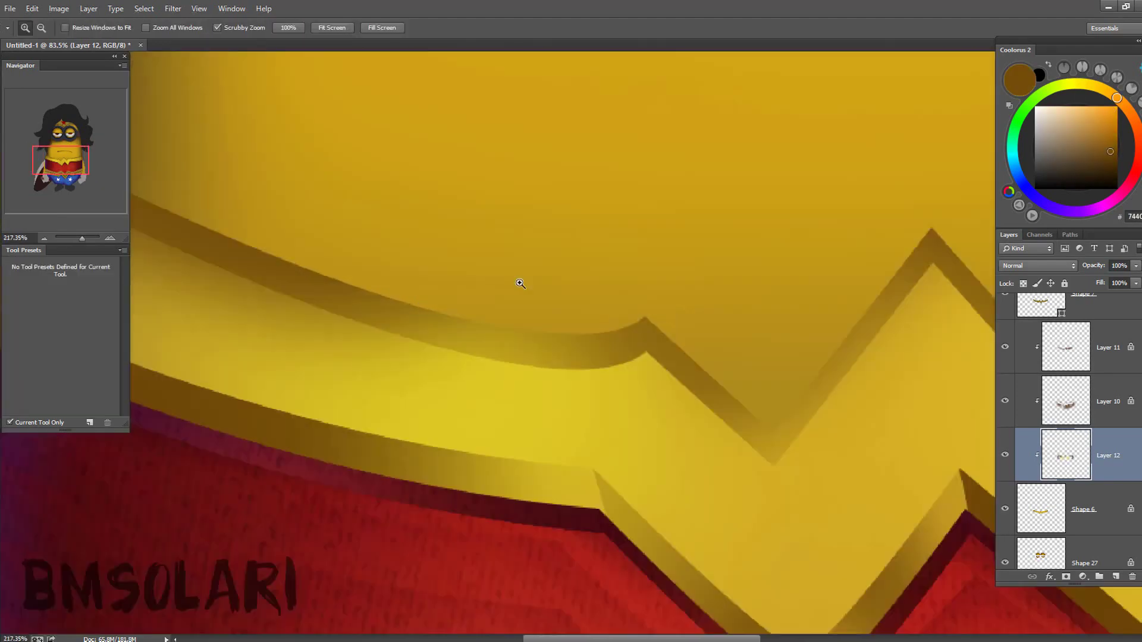
key("l")
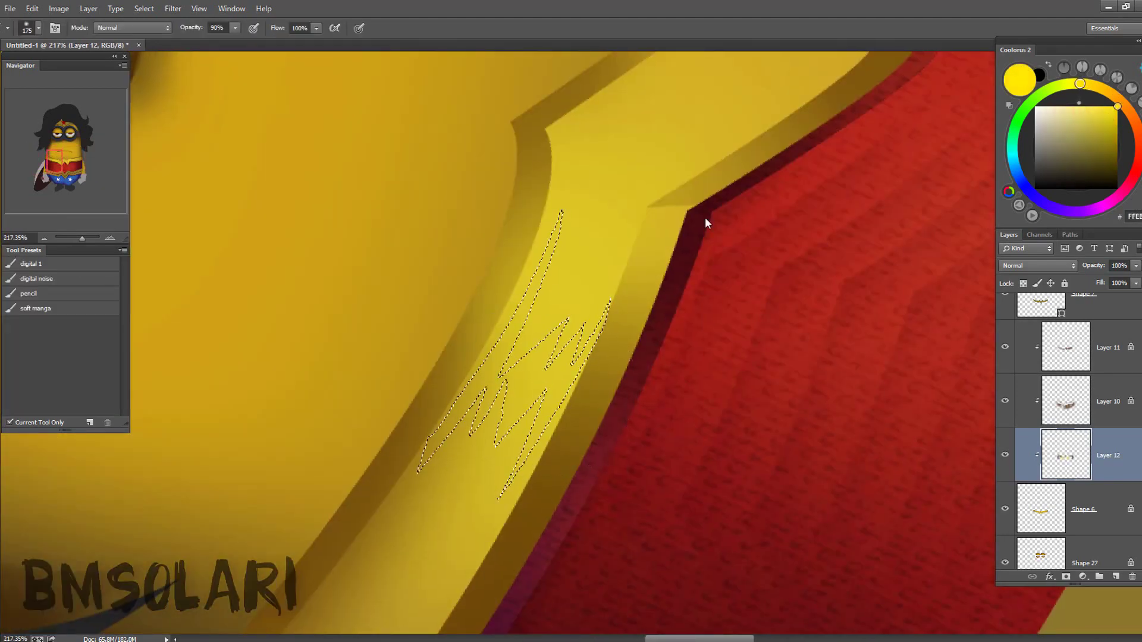
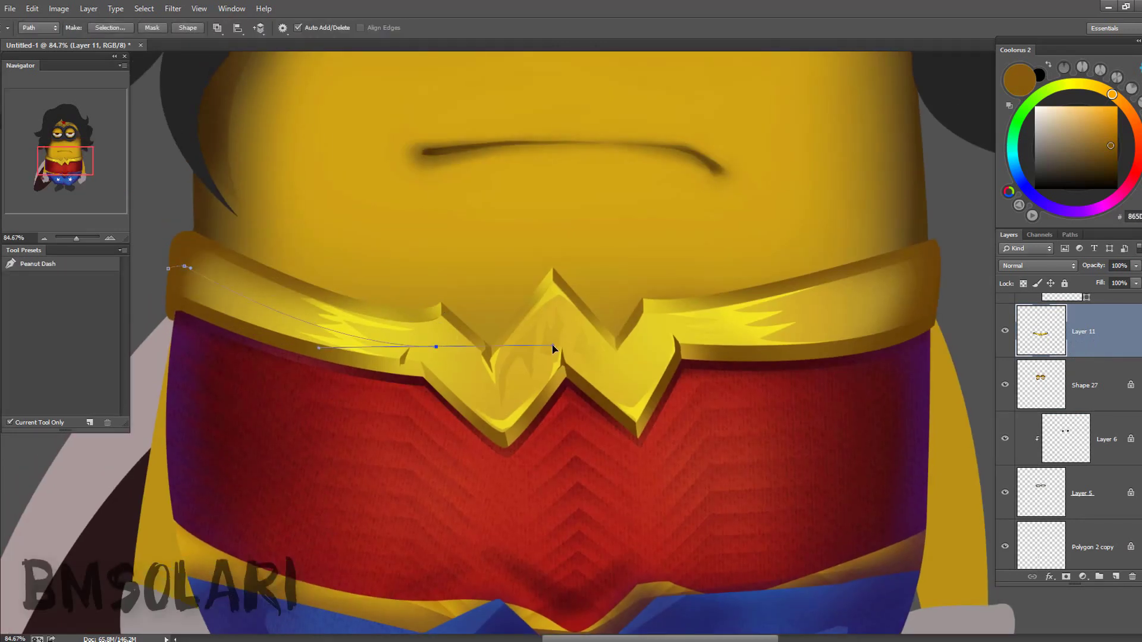
- Trace a curved Pen path along the gold belt and brush a bright yellow highlight on the W
left_click_drag(870, 278, 928, 241)
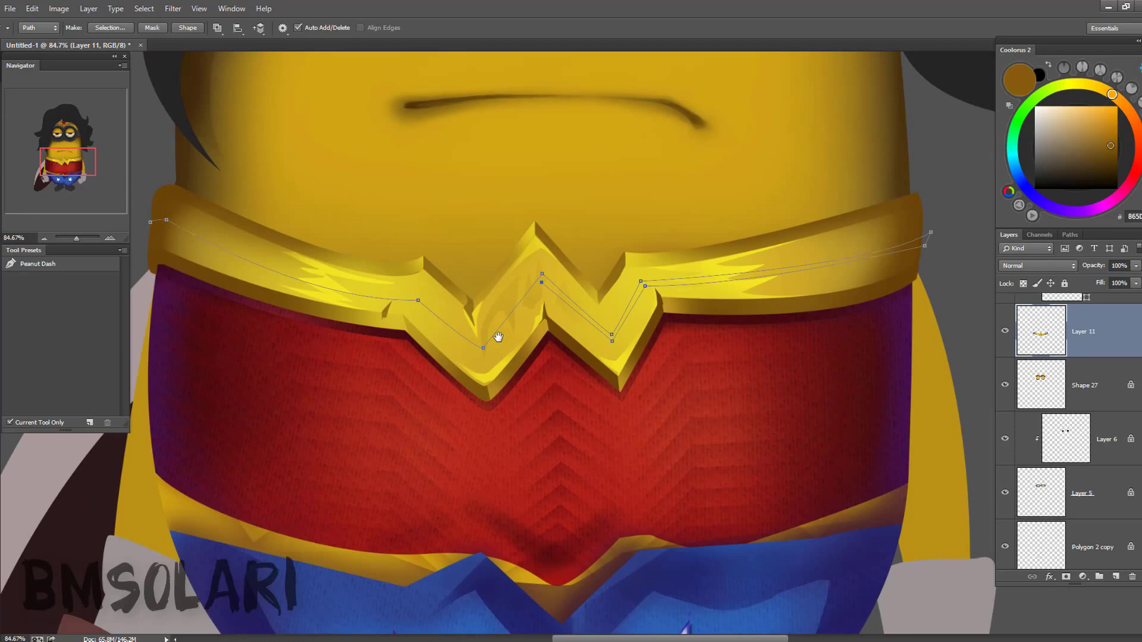
left_click_drag(583, 336, 839, 369)
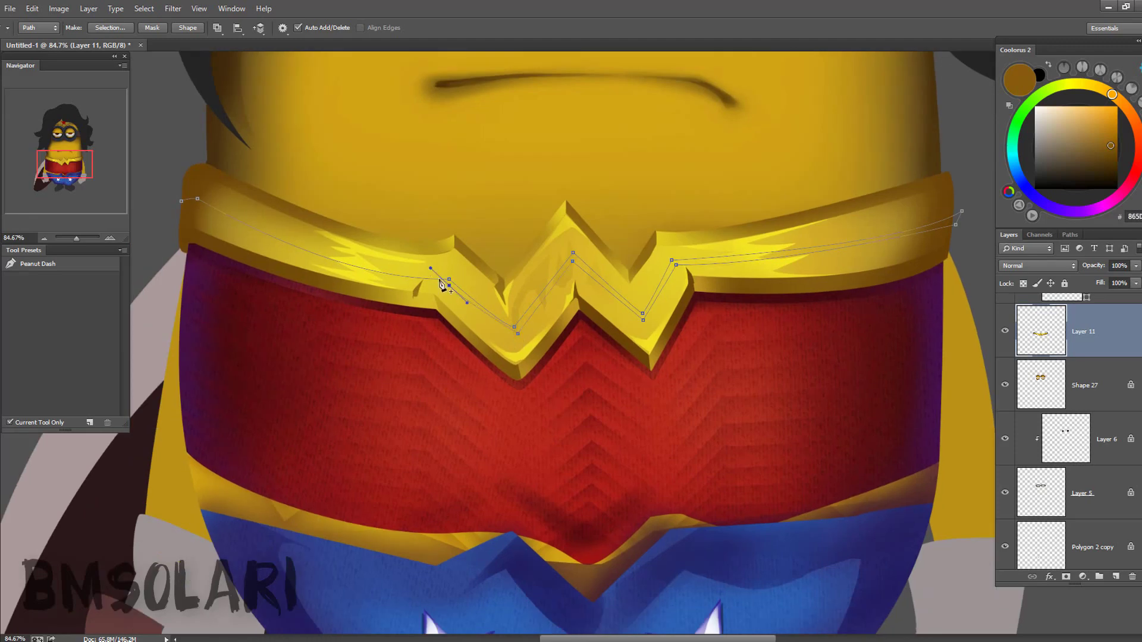
left_click_drag(362, 306, 342, 294)
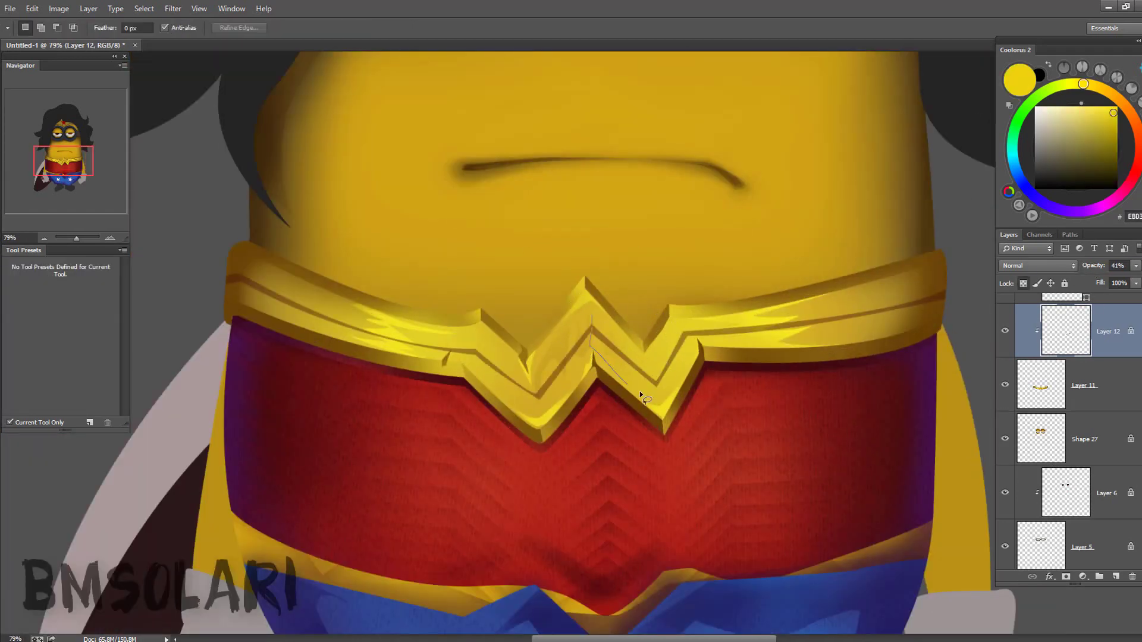
left_click_drag(641, 394, 622, 312)
key("b")
left_click(1106, 110)
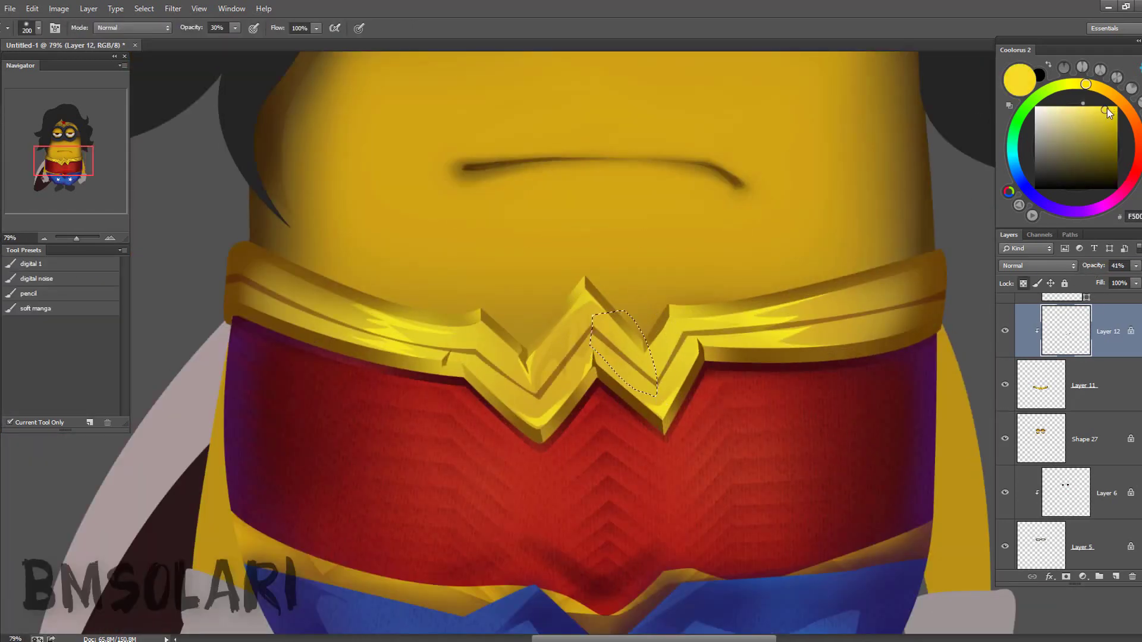
key("ctrl+d")
- Merge the highlight into the belt, duplicate the belt layer and move the copy down onto the shorts
key("z")
left_click_drag(654, 357, 595, 357)
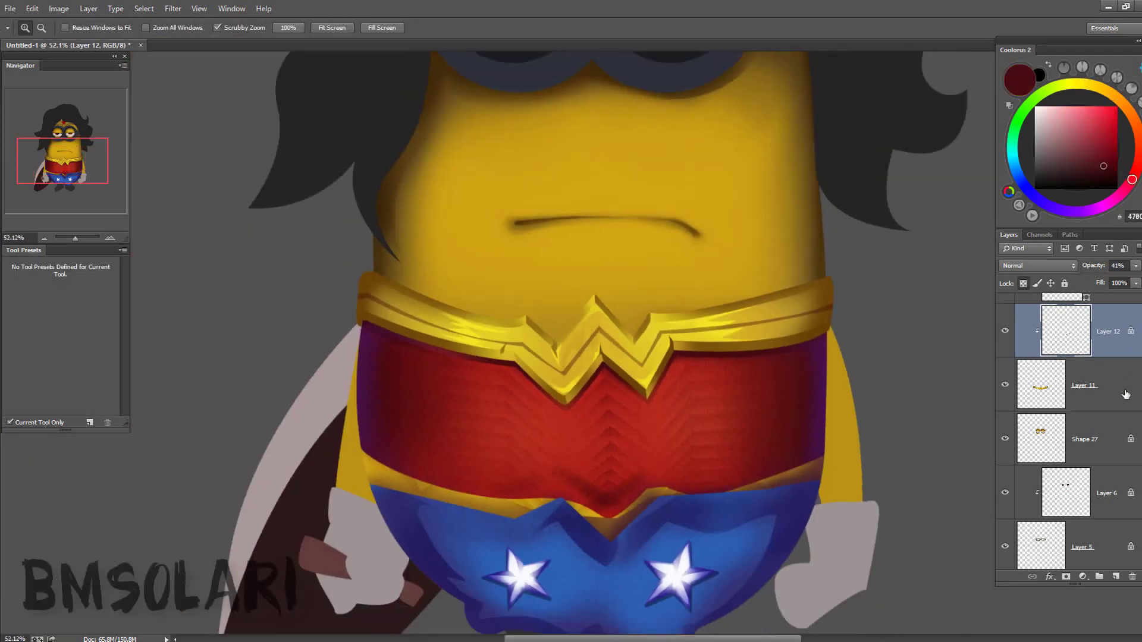
key("ctrl+e")
key("v")
scroll(708, 244, "down", 3)
mouse_move(711, 241)
left_mouse_down()
mouse_move(710, 404)
mouse_move(722, 410)
left_mouse_up()
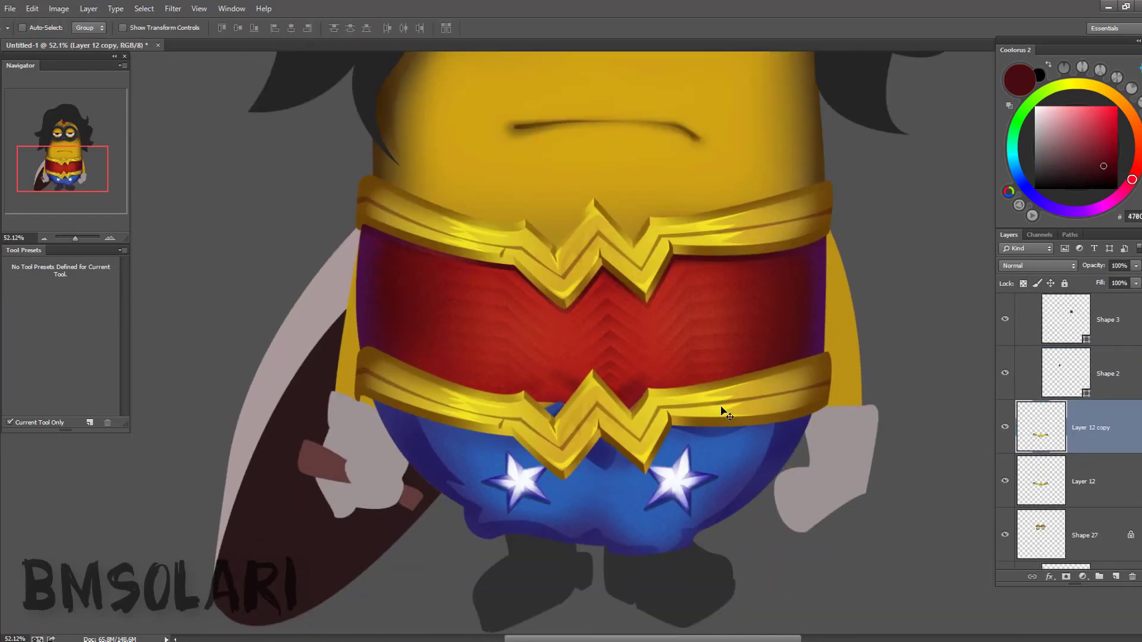
- Darken the selected left end of the lower belt with Hue/Saturation
left_click(423, 359)
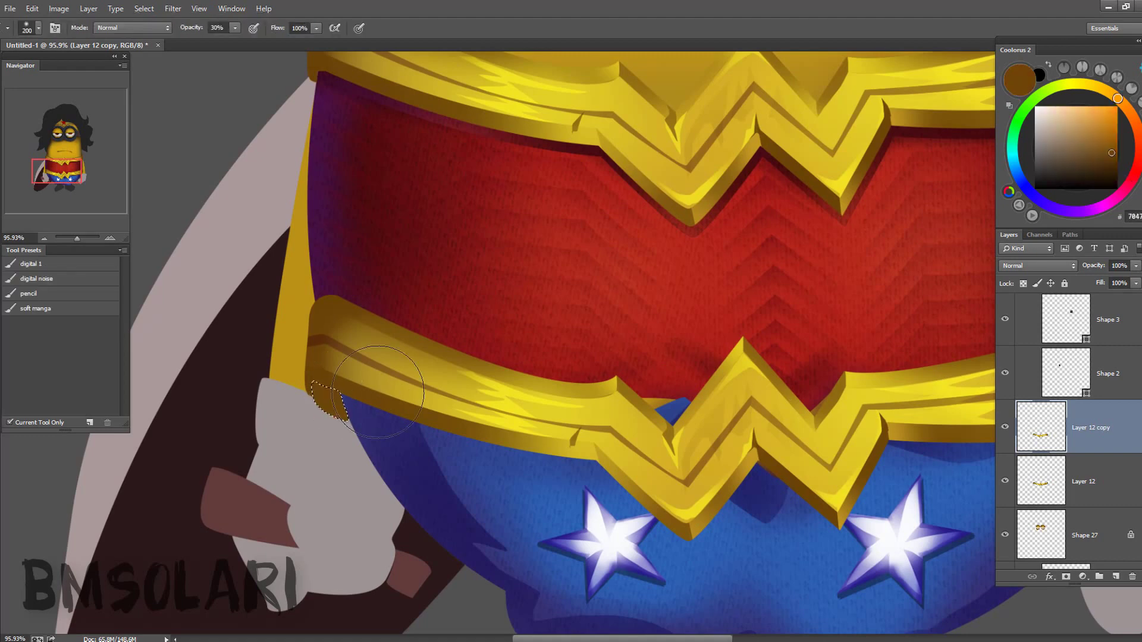
key("ctrl+u")
key("Return")
left_click(358, 337)
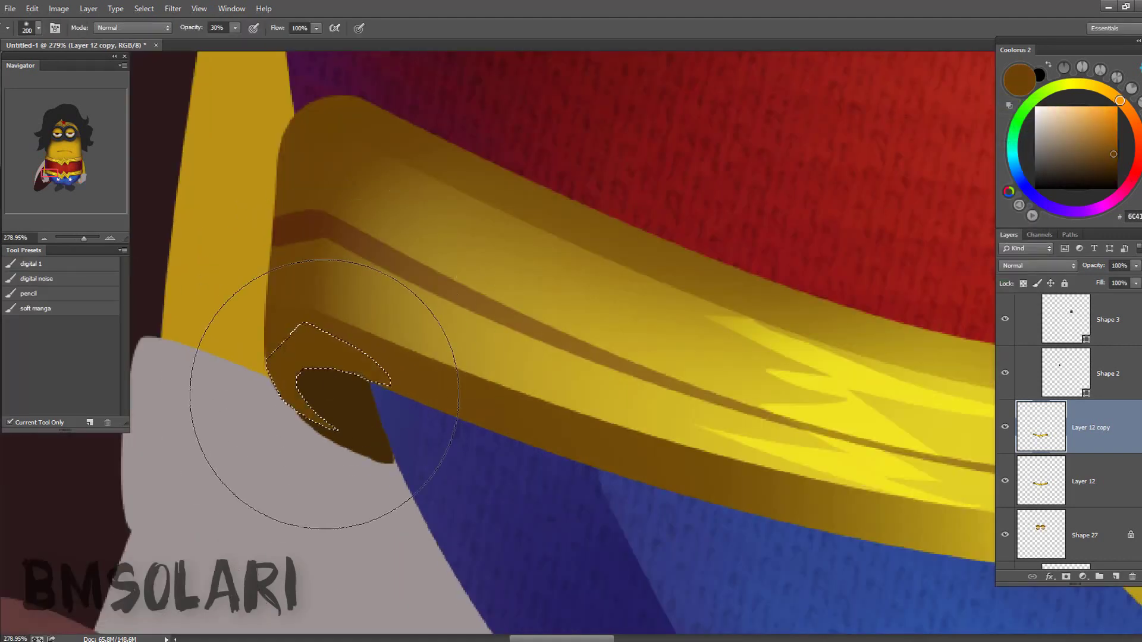
scroll(302, 325, "down", 5)
scroll(376, 386, "up", 5)
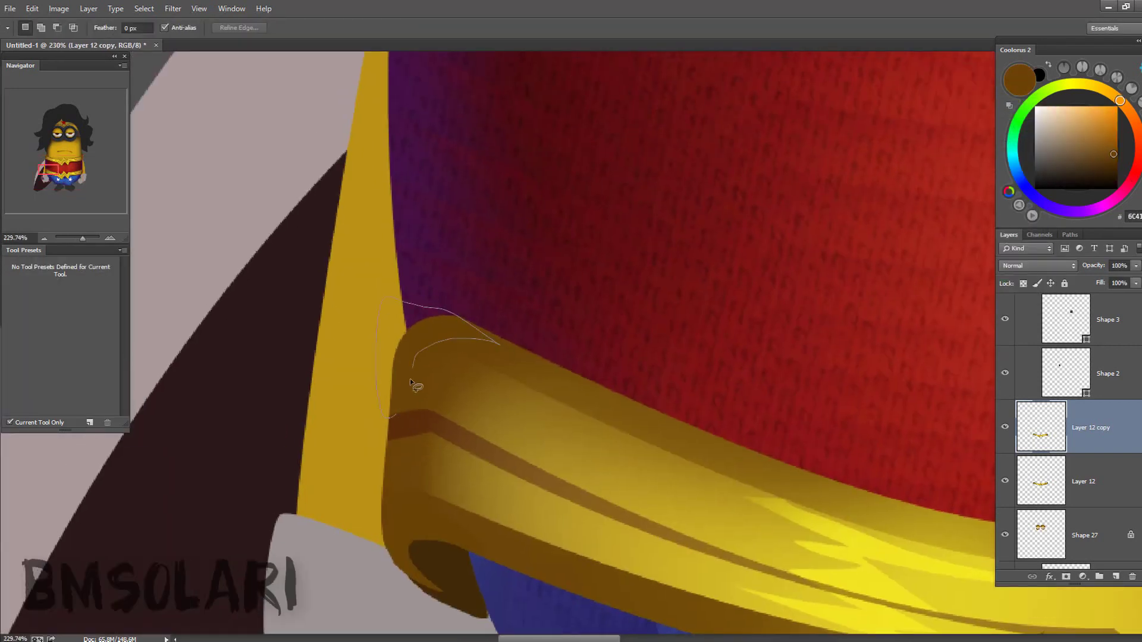
- Fill the tip of the left belt end with dark brown
left_click_drag(410, 386, 388, 417)
key("alt+BackSpace")
key("ctrl+d")
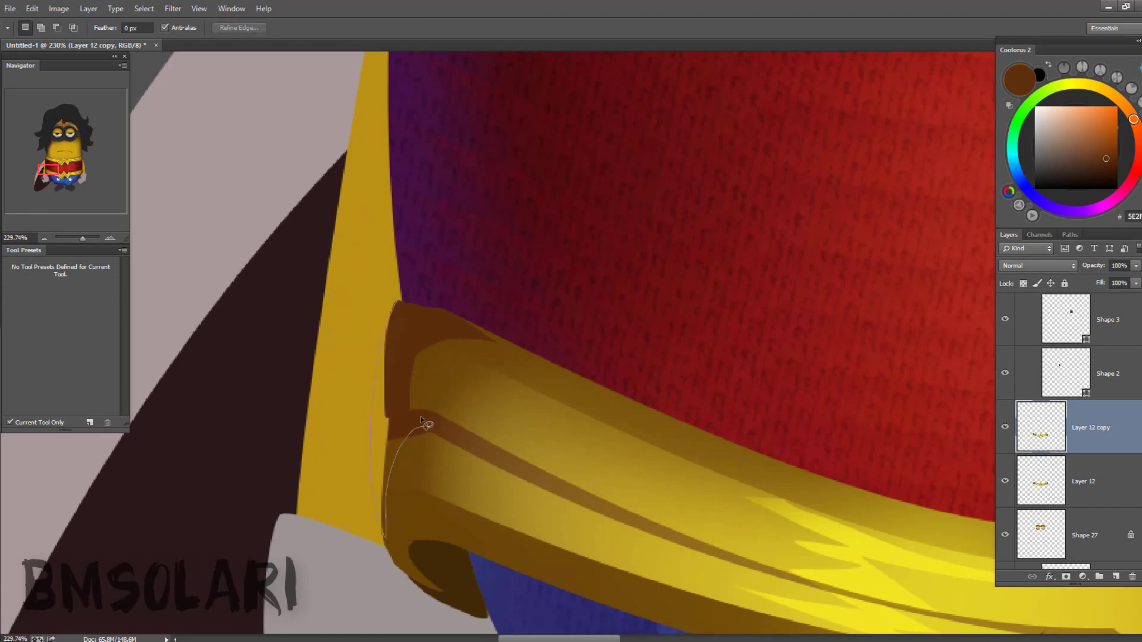
scroll(472, 319, "down", 5)
scroll(704, 380, "up", 5)
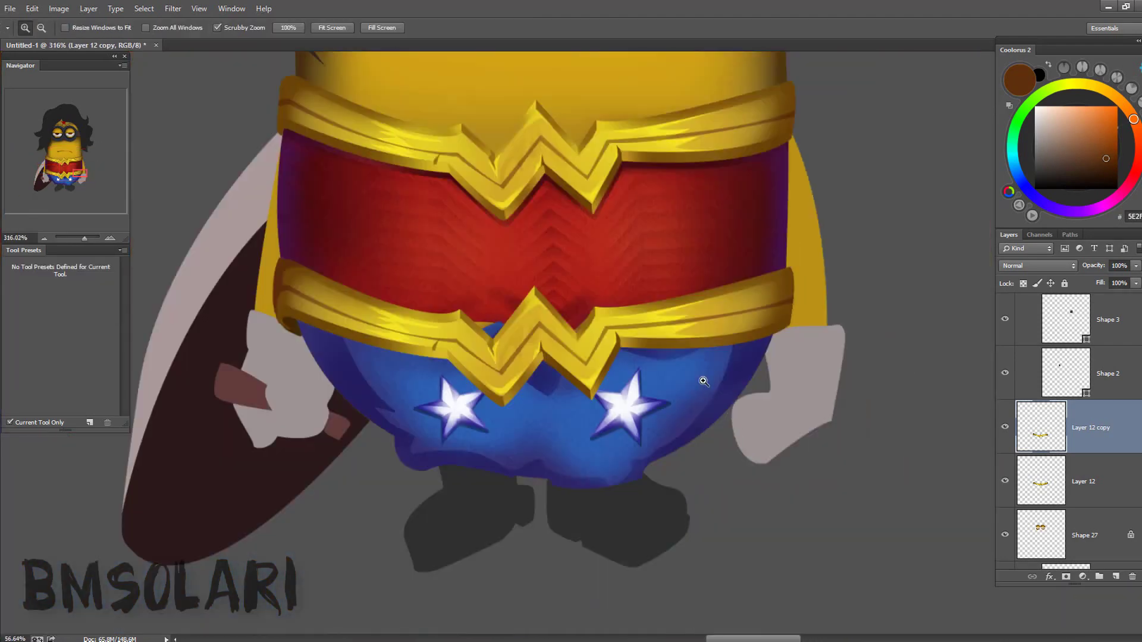
scroll(704, 381, "up", 2)
- Lasso the right belt end's shadow and fill it with sampled brown
key("l")
left_click_drag(685, 426, 758, 417)
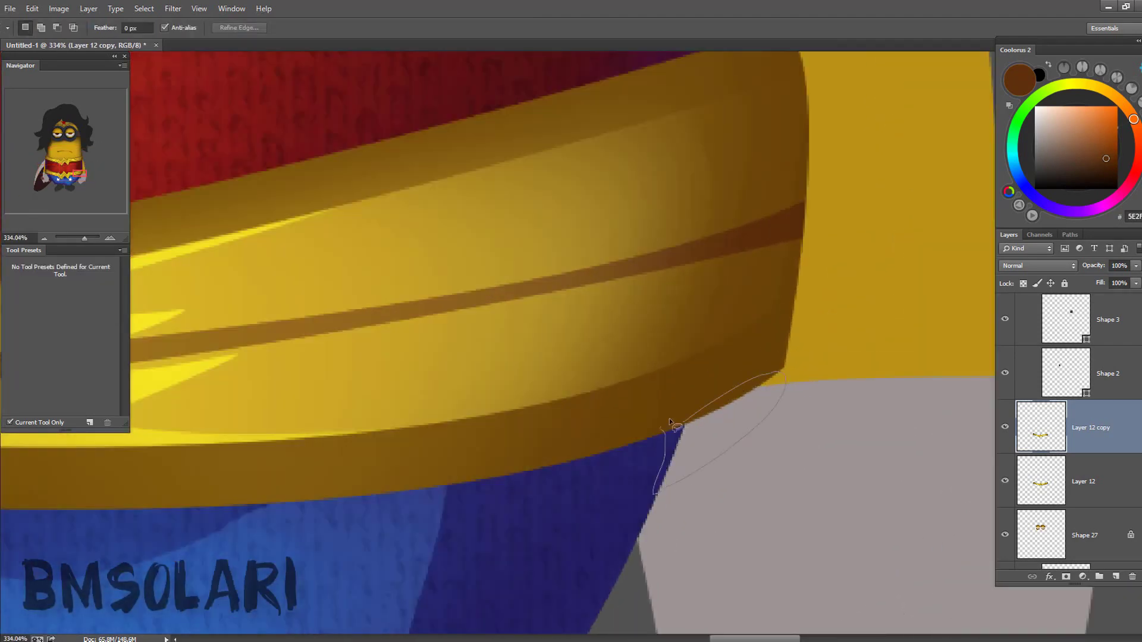
key("i")
left_click(721, 331)
key("alt+BackSpace")
key("l")
- Darken another shadow patch under the right belt end with Hue/Saturation Lightness -33
left_click_drag(657, 436, 711, 480)
key("ctrl+u")
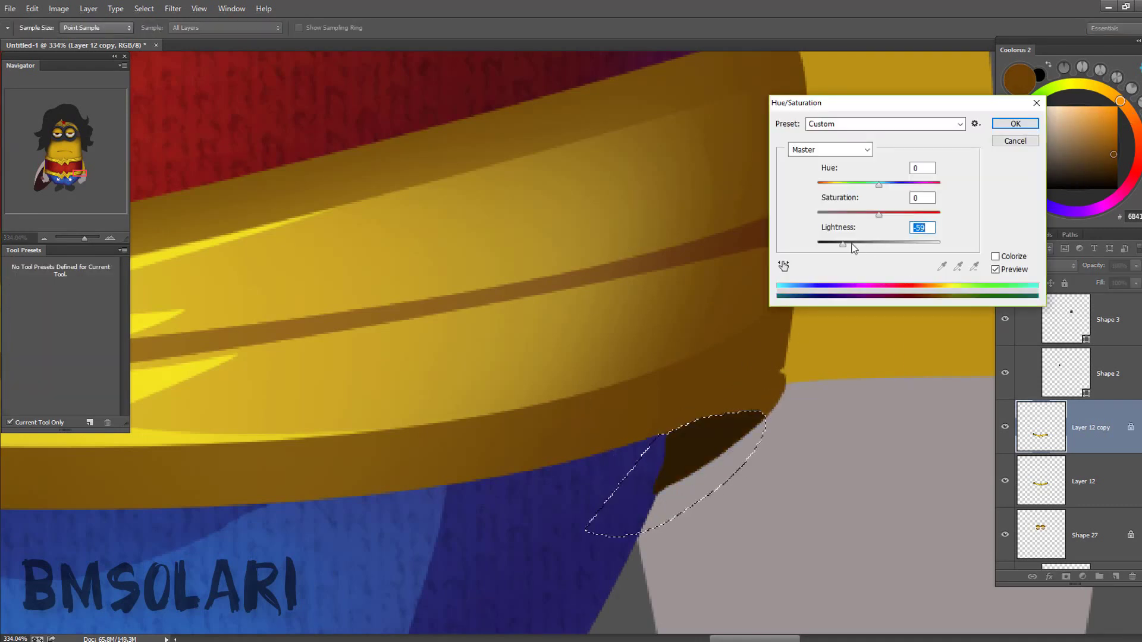
key("Return")
scroll(744, 298, "down", 5)
scroll(669, 455, "up", 5)
key("ctrl+u")
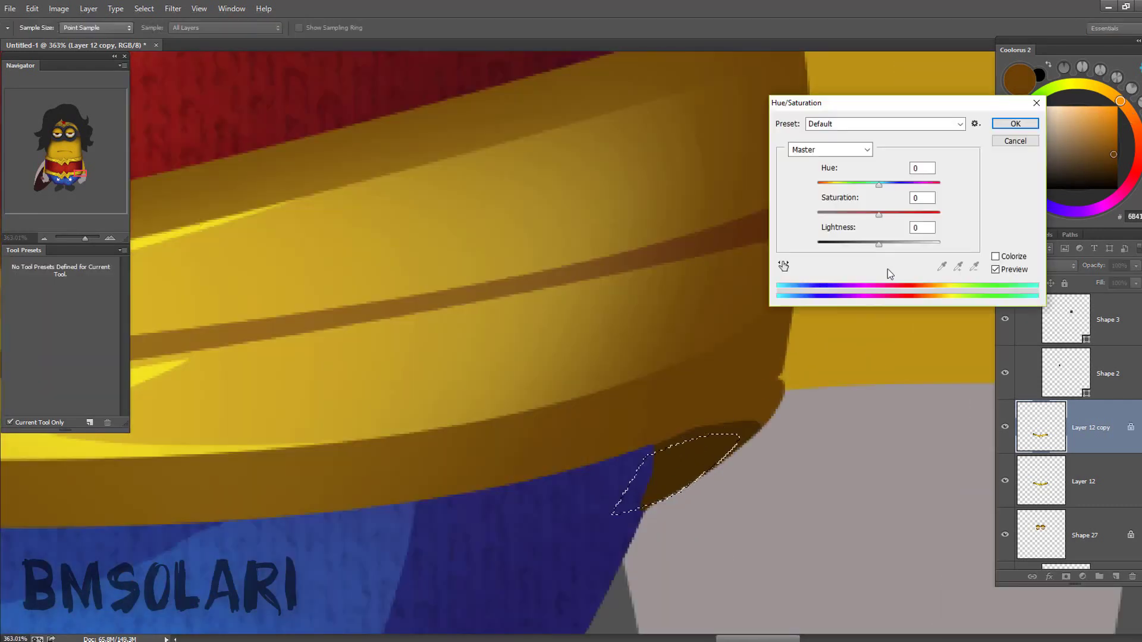
key("Return")
- Zoom and pan out to review the shaded belt and the shorts
key("z")
scroll(716, 377, "down", 5)
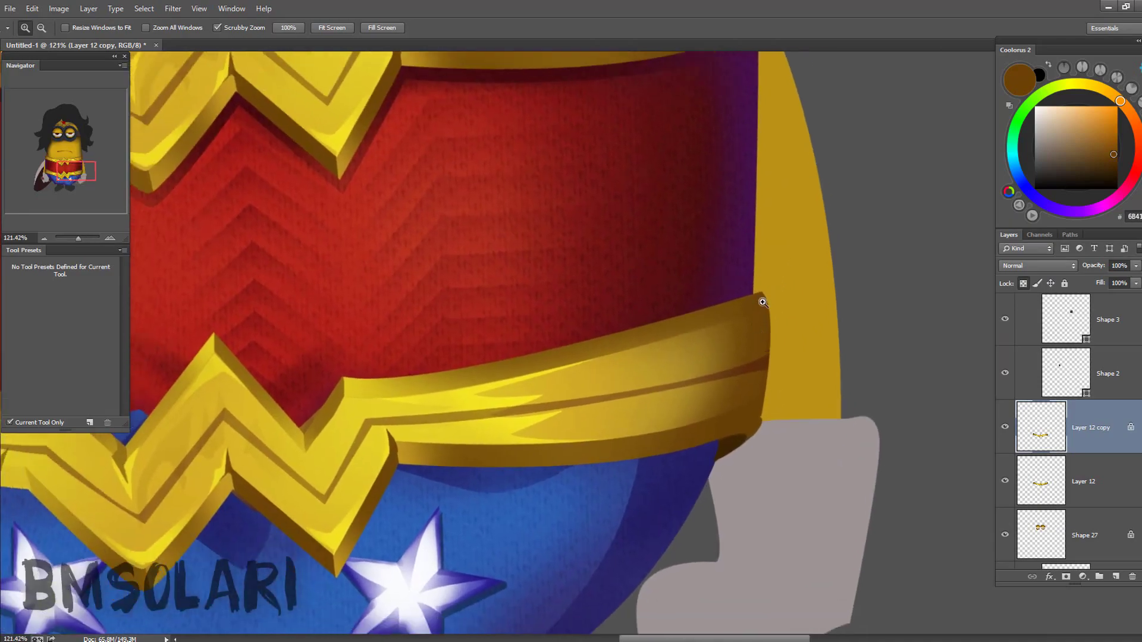
scroll(743, 292, "up", 5)
key("l")
scroll(729, 300, "down", 3)
key("z")
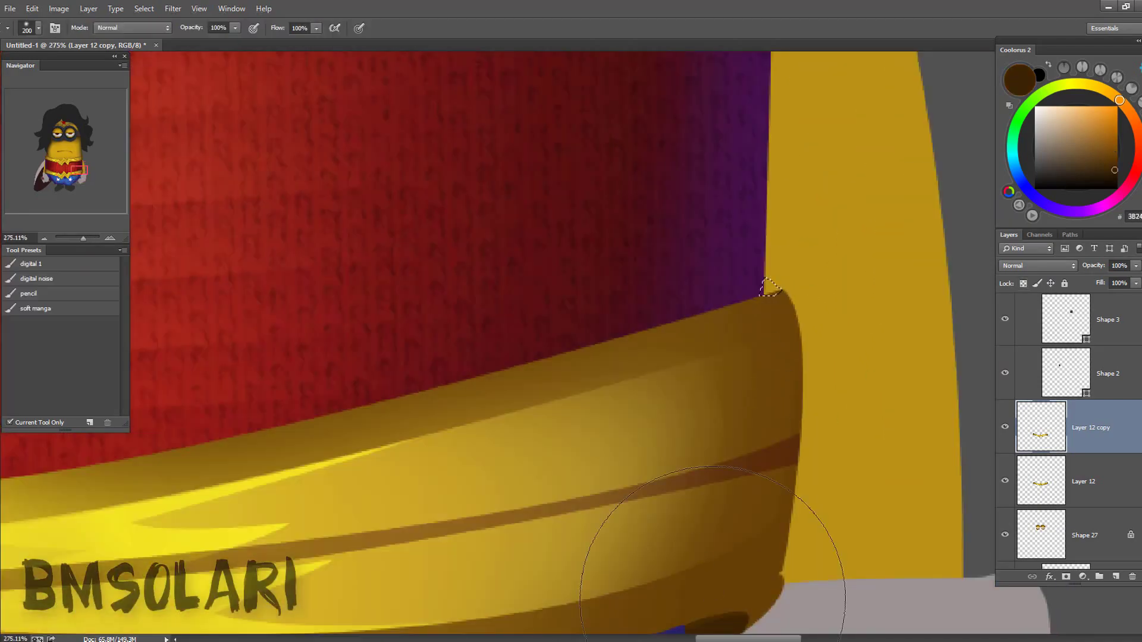
scroll(711, 369, "down", 3)
left_click_drag(711, 369, 363, 377)
scroll(363, 377, "up", 3)
scroll(492, 378, "right", 5)
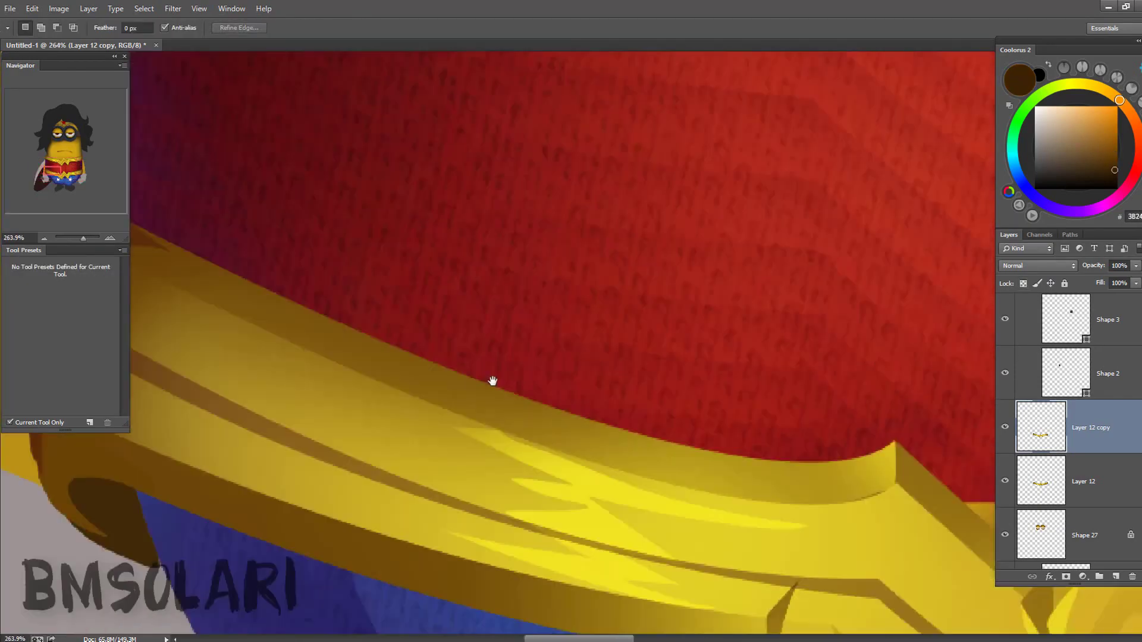
scroll(701, 145, "right", 5)
key("z")
scroll(648, 354, "down", 5)
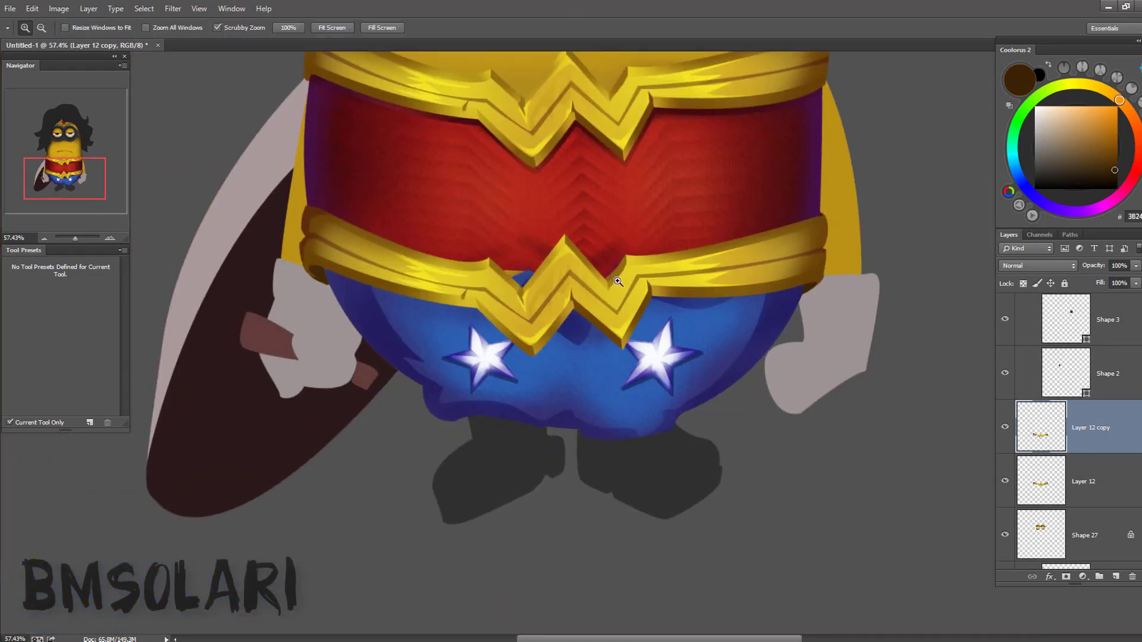
scroll(492, 357, "up", 3)
scroll(492, 357, "up", 2)
scroll(492, 357, "up", 3)
- Rotate the view, hide the texture layer and paint red above the lower belt
key("r")
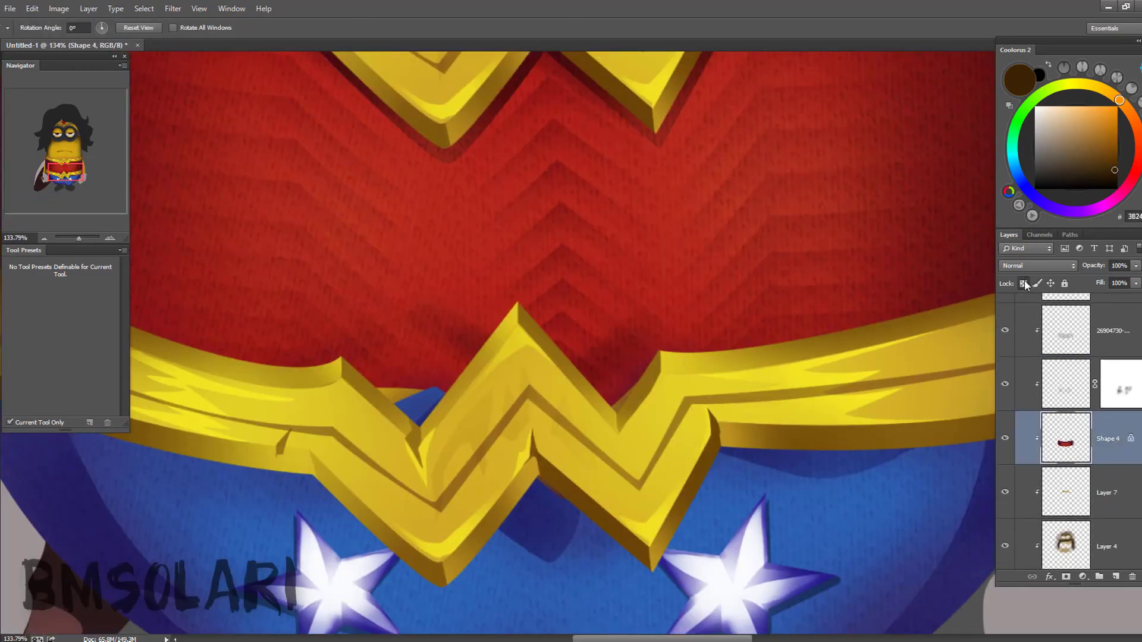
left_click_drag(536, 268, 418, 400)
key("b")
left_click(1004, 384)
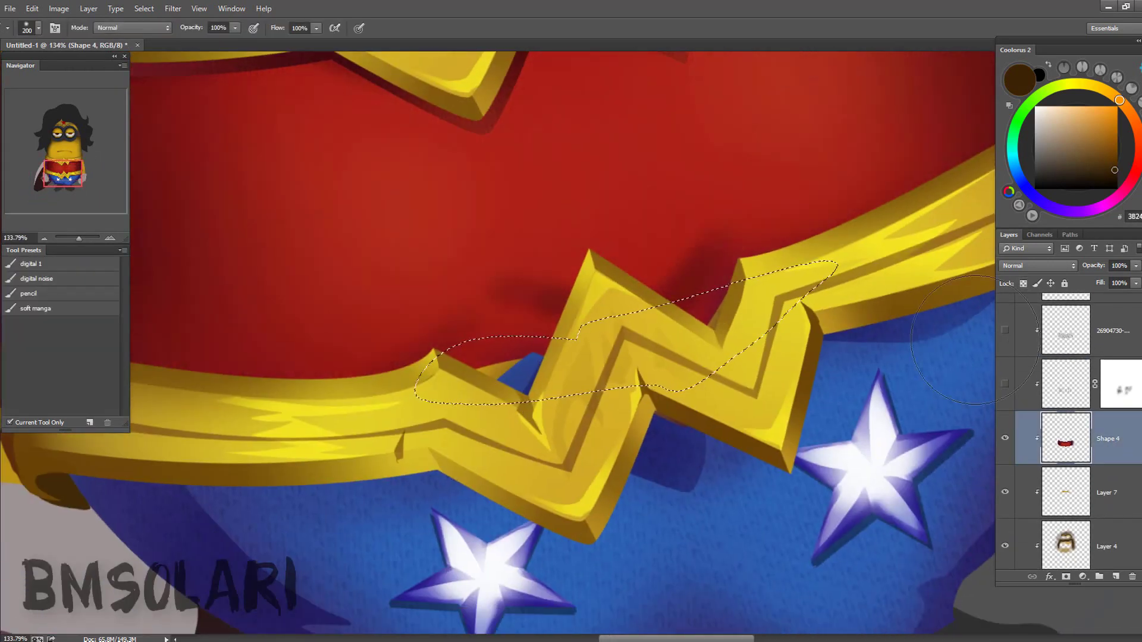
key("ctrl+d")
left_click_drag(536, 297, 595, 357)
left_click_drag(652, 300, 575, 420)
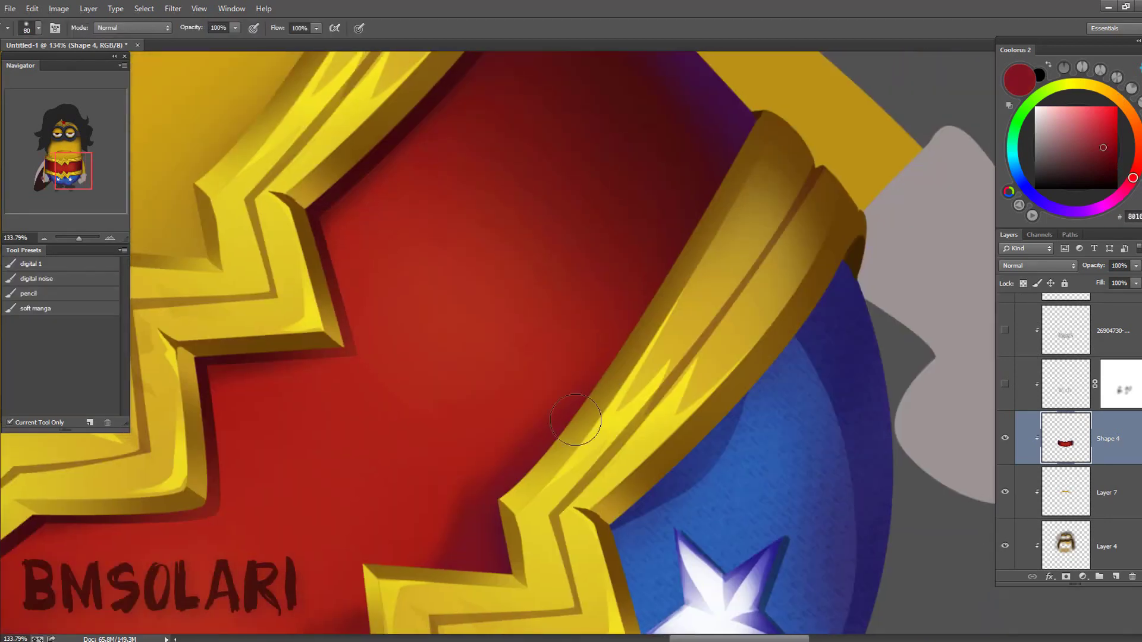
- Brush brighter red into the band, then zoom out and show the texture layer again
left_click_drag(700, 174, 589, 357)
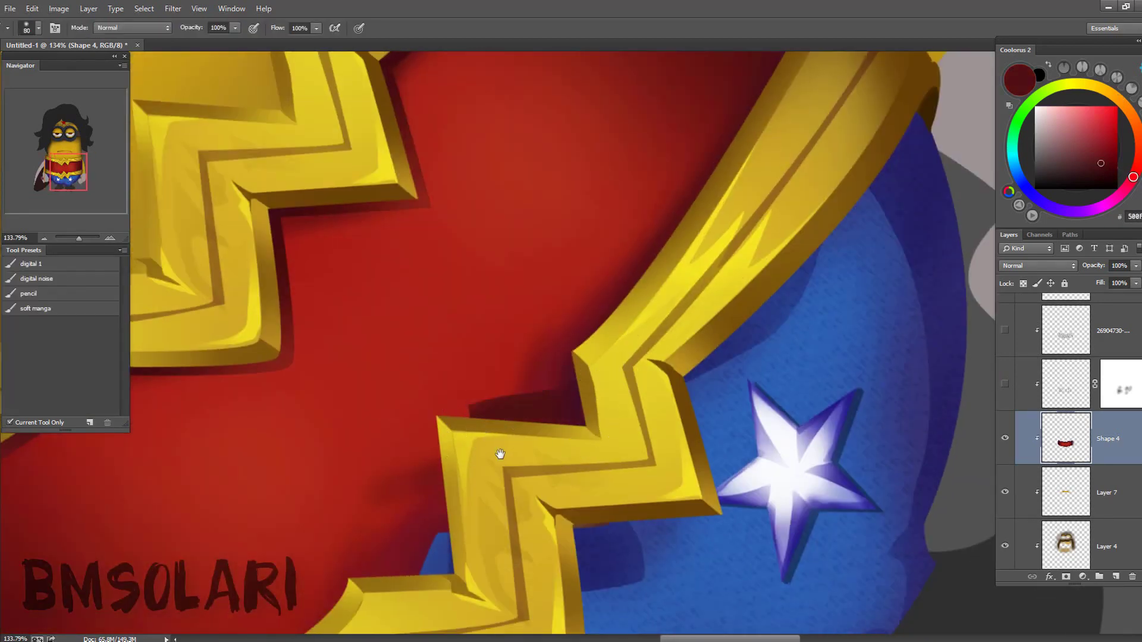
key("l")
key("b")
mouse_move(466, 454)
left_mouse_down()
mouse_move(592, 331)
mouse_move(629, 228)
left_mouse_up()
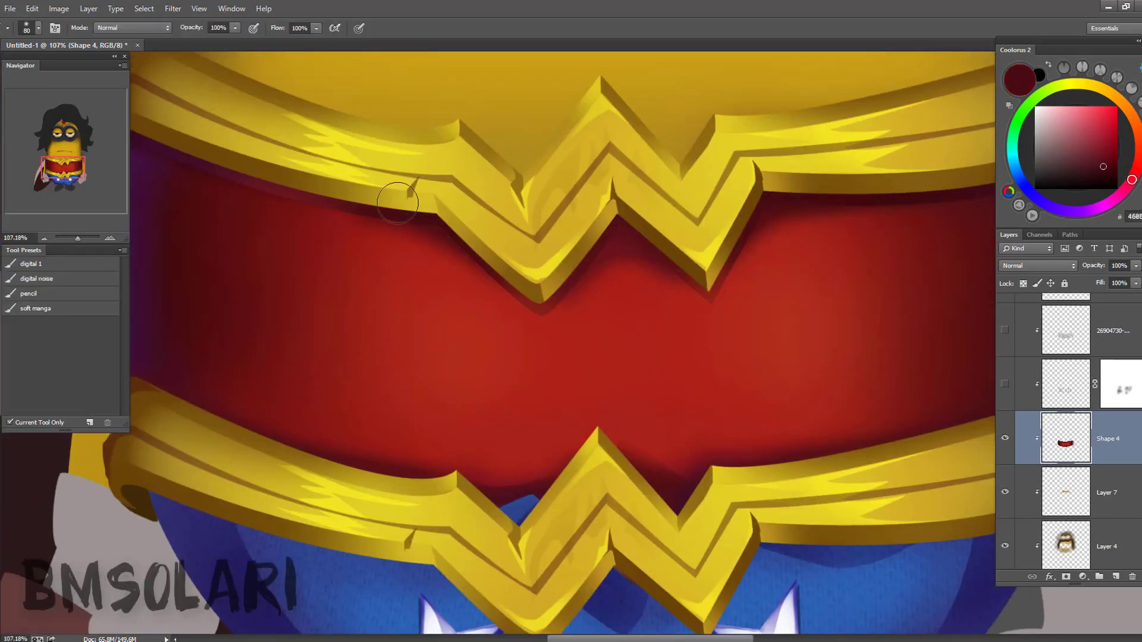
key("z")
key("ctrl+minus")
key("ctrl+minus")
key("ctrl+minus")
left_click(1005, 335)
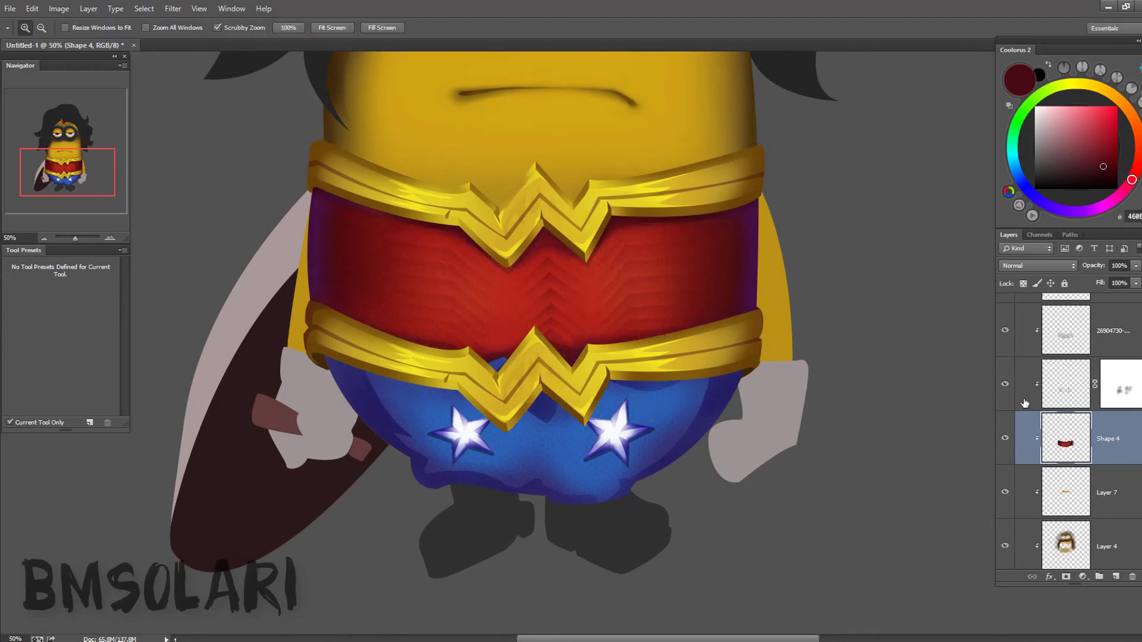
- Slightly shrink the left and right stars on the shorts with Free Transform
key("l")
left_click_drag(662, 403, 470, 427)
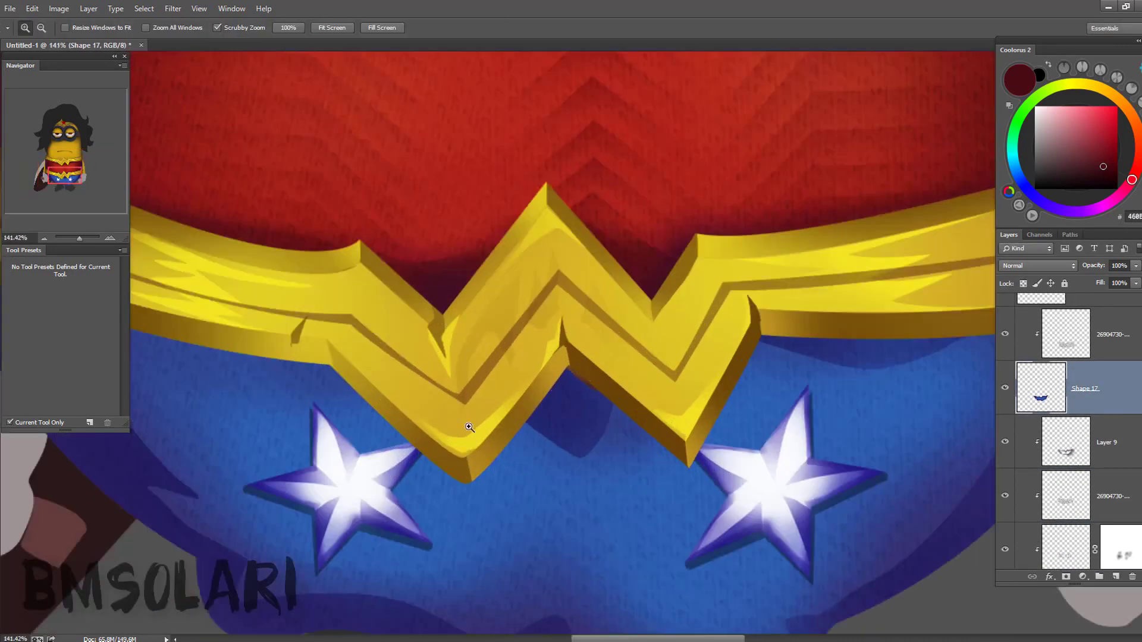
scroll(1065, 416, "up", 3)
left_click(1012, 411)
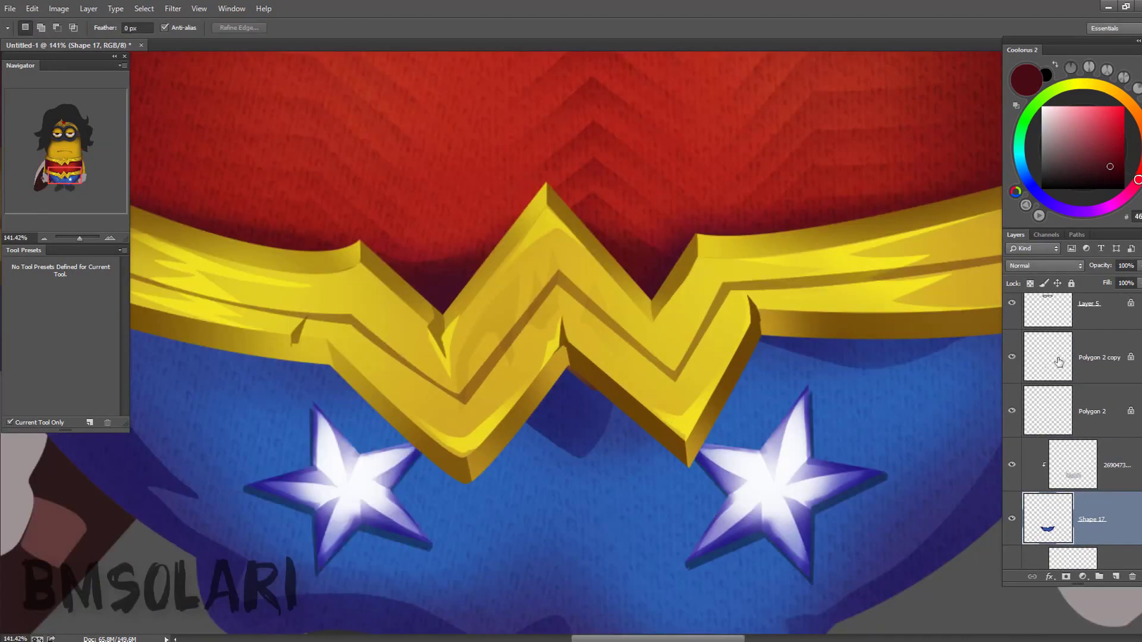
left_click(1100, 357)
key("ctrl+t")
left_click_drag(424, 387, 392, 415)
key("Return")
key("ctrl+t")
key("Return")
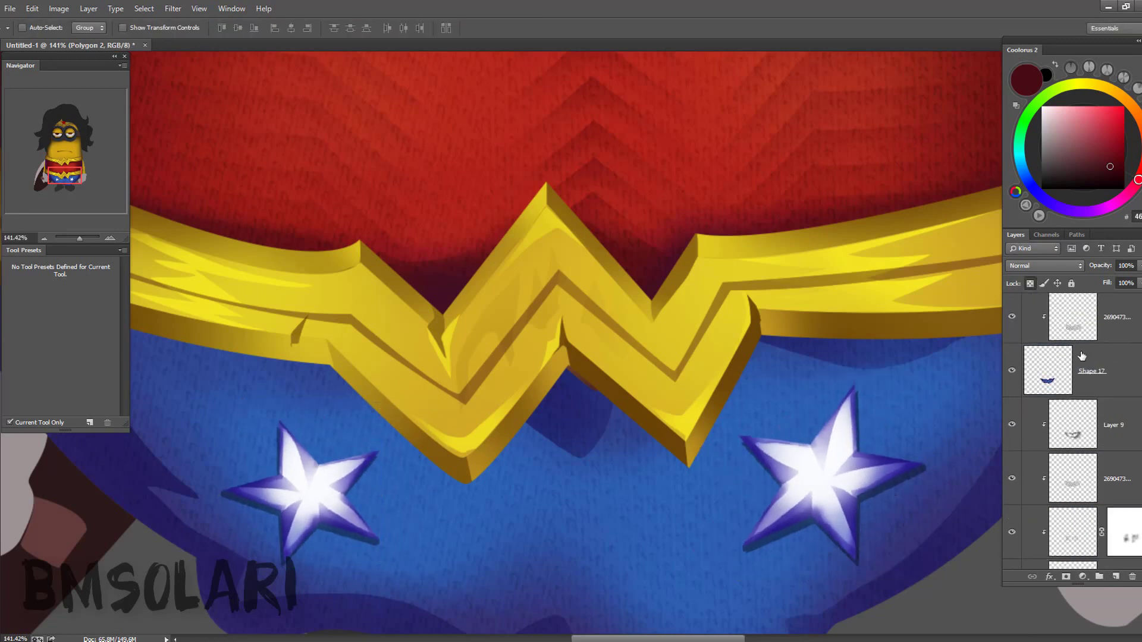
scroll(1070, 428, "down", 3)
- Select the blue shorts layer and pick dark and medium blue shading colours
left_click(1047, 375)
key("b")
left_click_drag(517, 440, 648, 476)
left_click(648, 516, "alt")
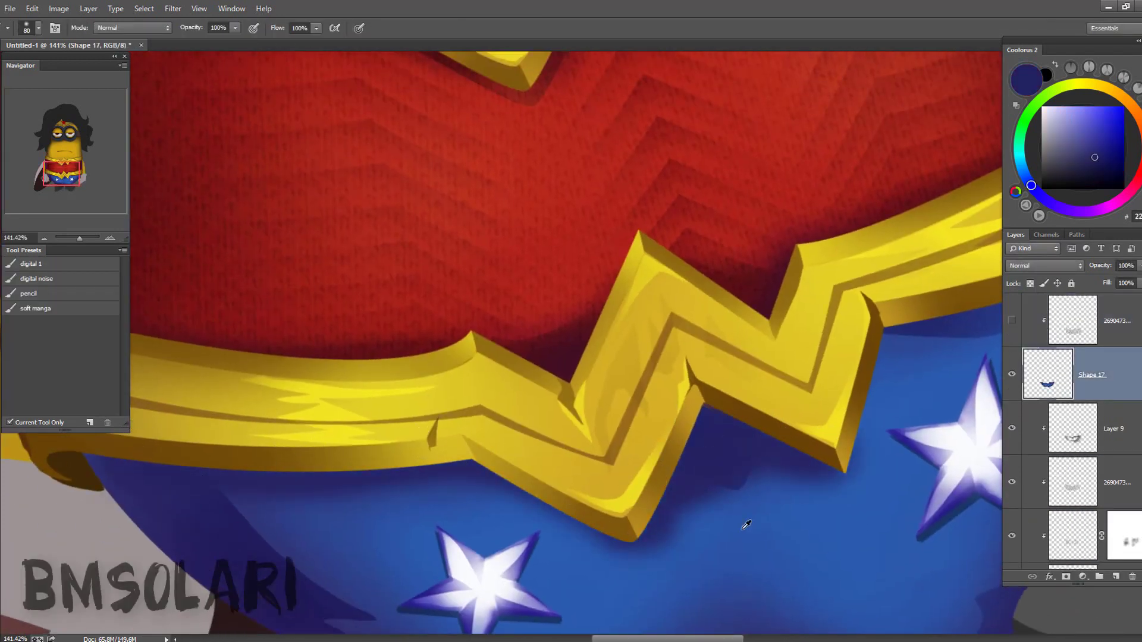
mouse_move(746, 524)
left_mouse_down()
mouse_move(643, 401)
mouse_move(455, 535)
left_mouse_up()
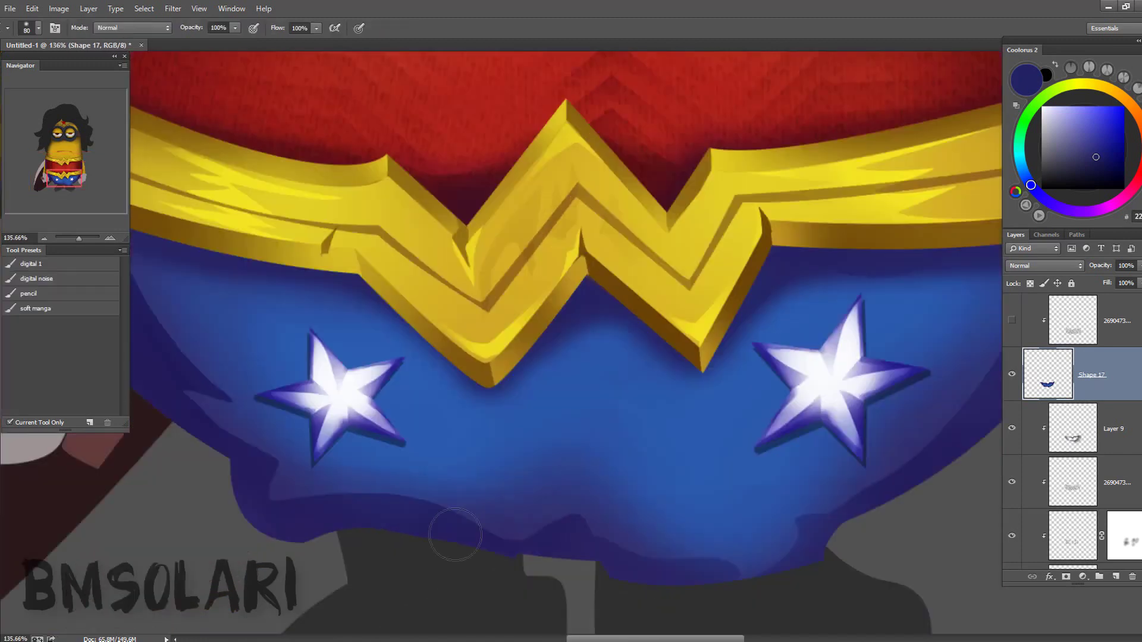
scroll(626, 544, "down", 3, "alt")
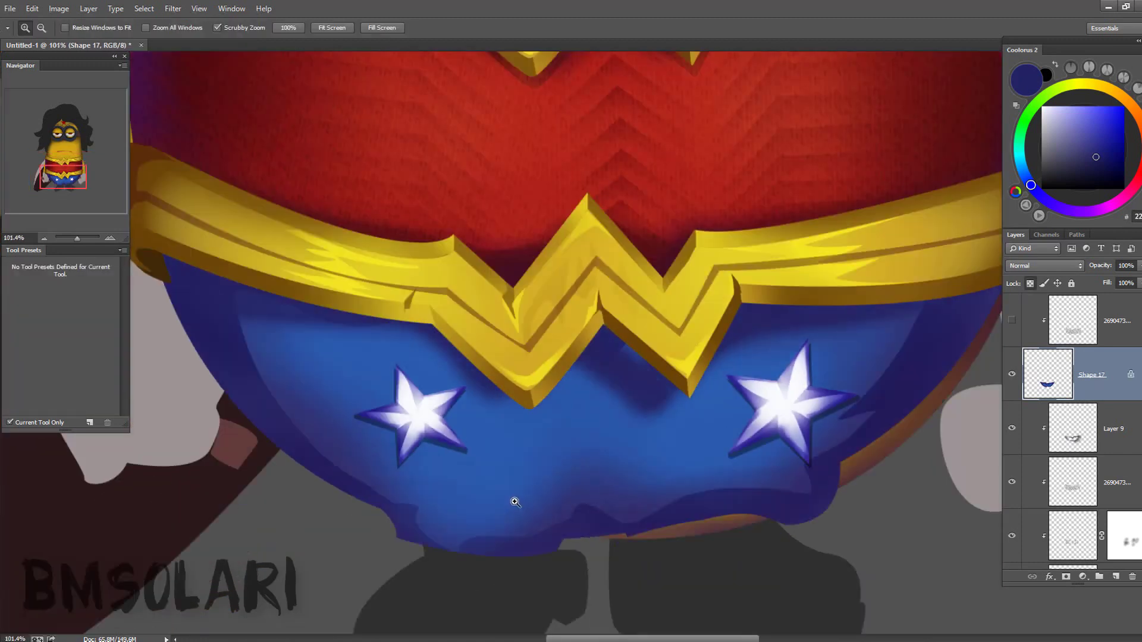
left_click(523, 482, "alt")
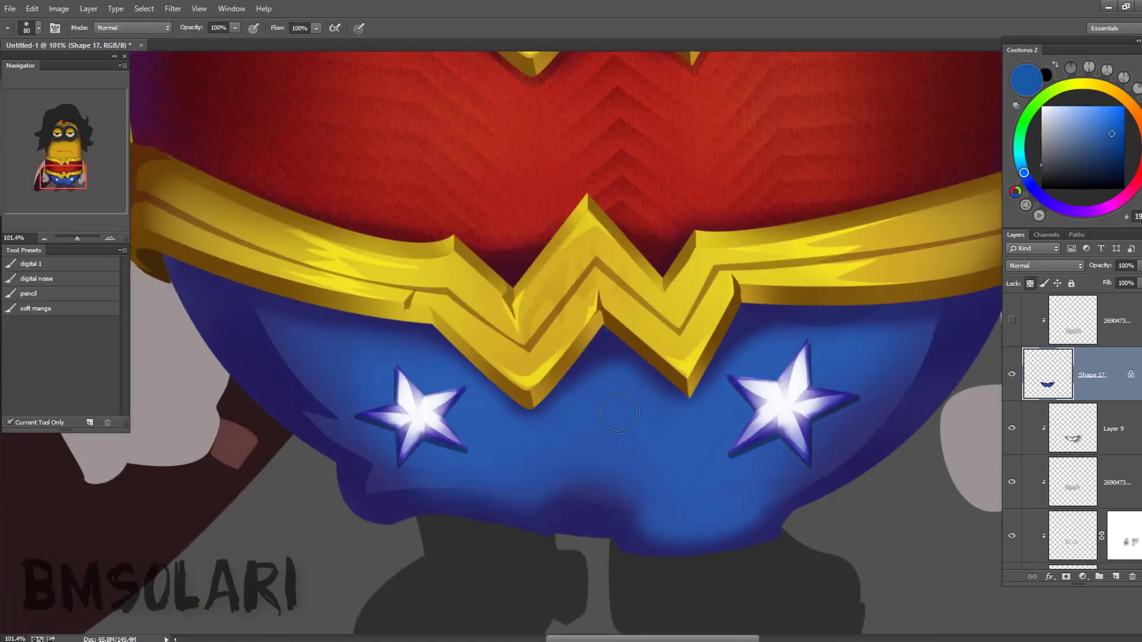
- Dodge a highlight onto the shorts right of centre (Midtones, 50%) and zoom out to check
key("o")
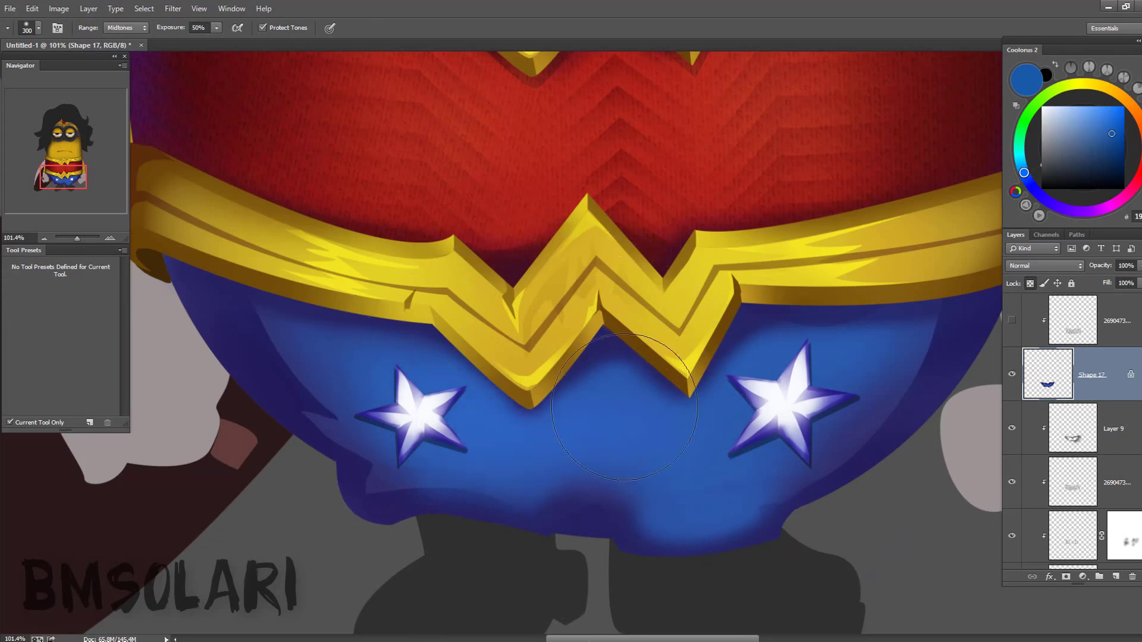
left_click_drag(624, 407, 731, 416)
key("bracketright")
key("bracketright")
key("z")
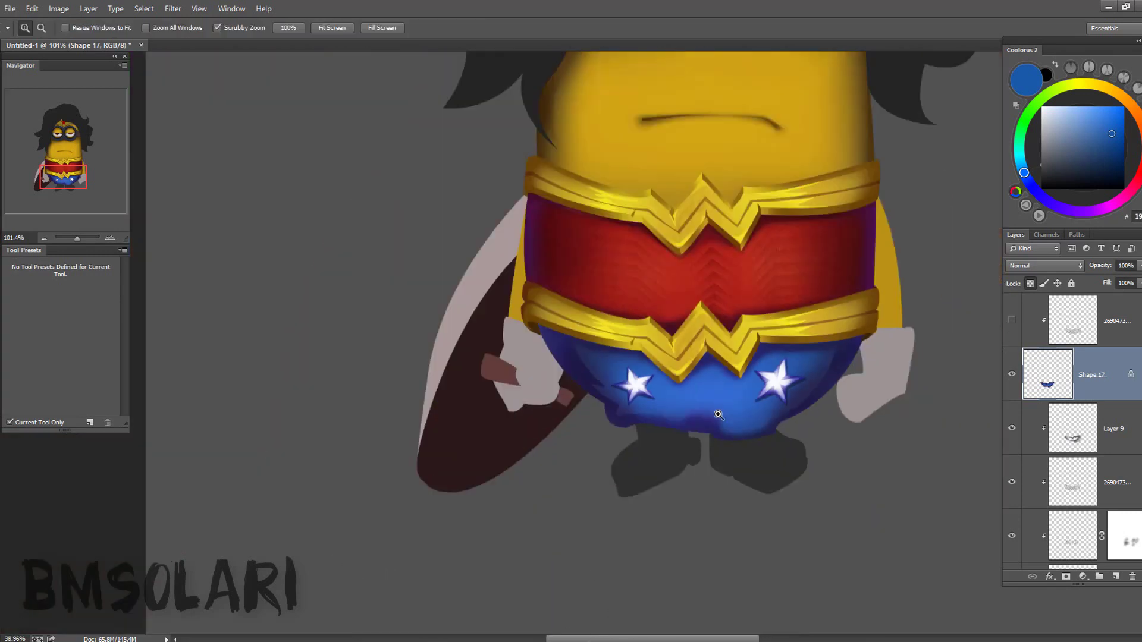
left_click_drag(332, 256, 809, 433)
left_click(799, 432, "alt")
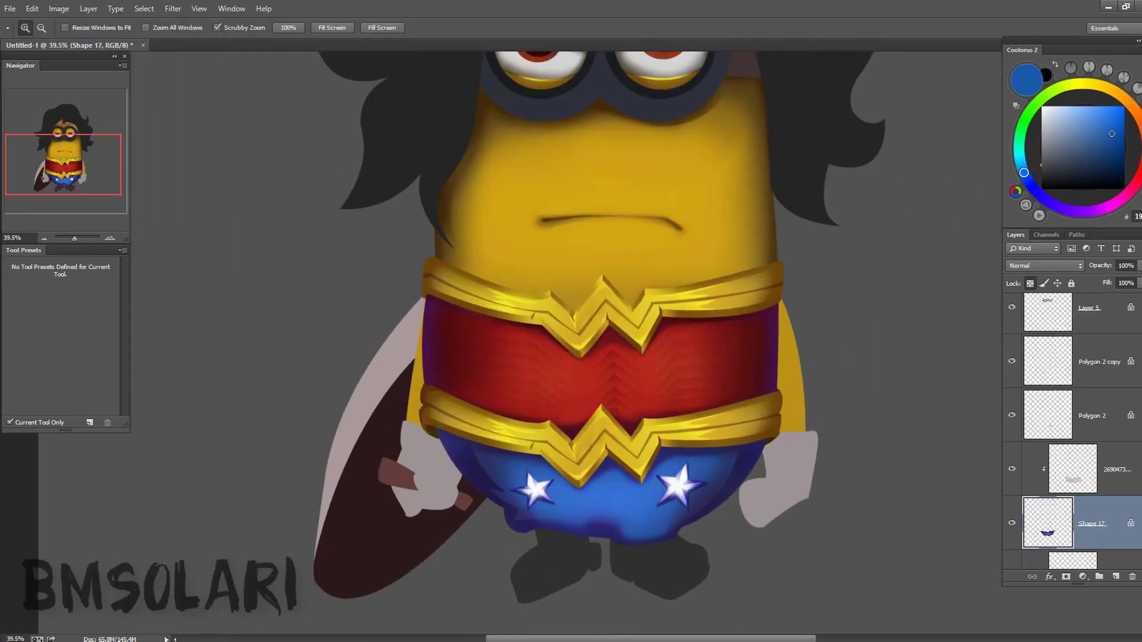
scroll(1105, 413, "up", 3)
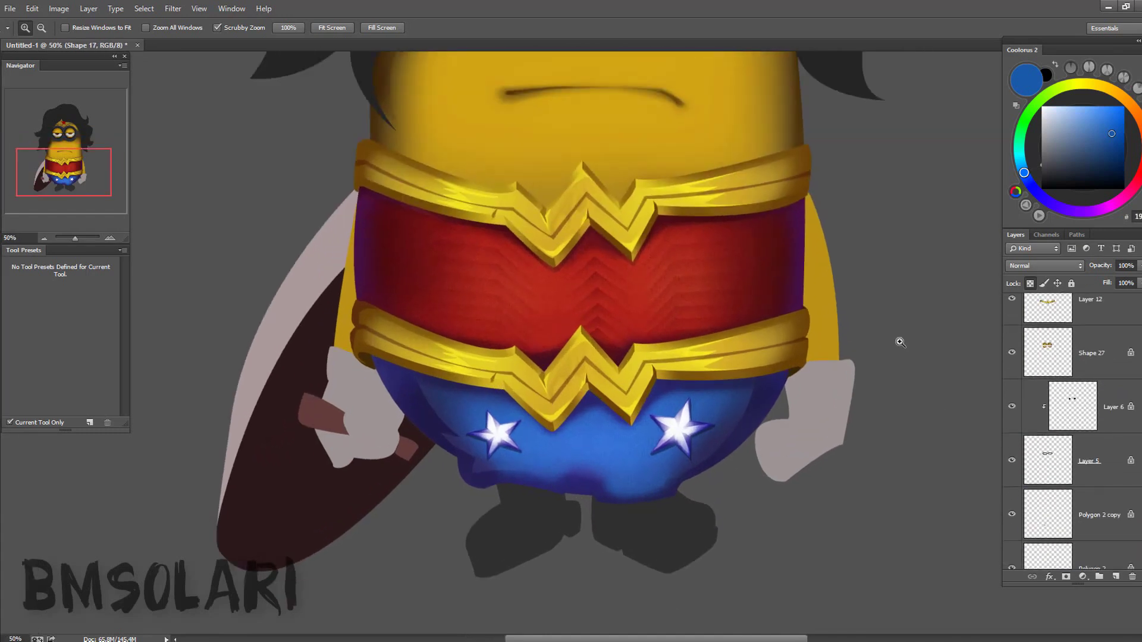
scroll(900, 343, "down", 3)
left_click(1012, 407)
scroll(1013, 453, "down", 2)
- Delete the Shape 2 layer and darken Shape 3 with Hue/Saturation Lightness -80
scroll(1010, 487, "down", 3)
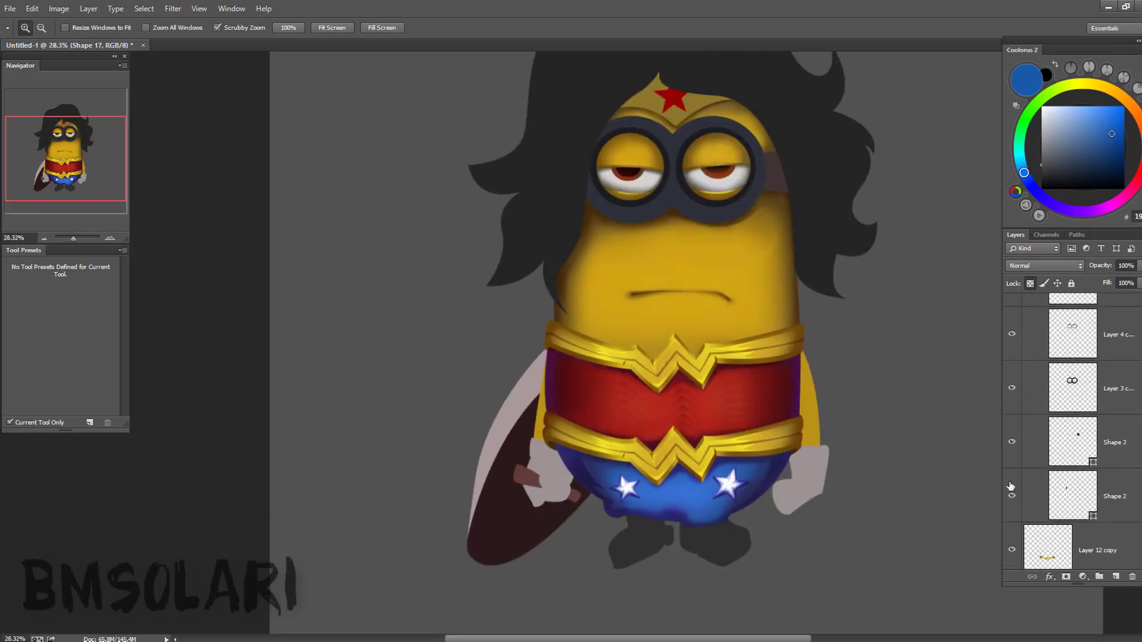
left_click(1021, 495)
key("Delete")
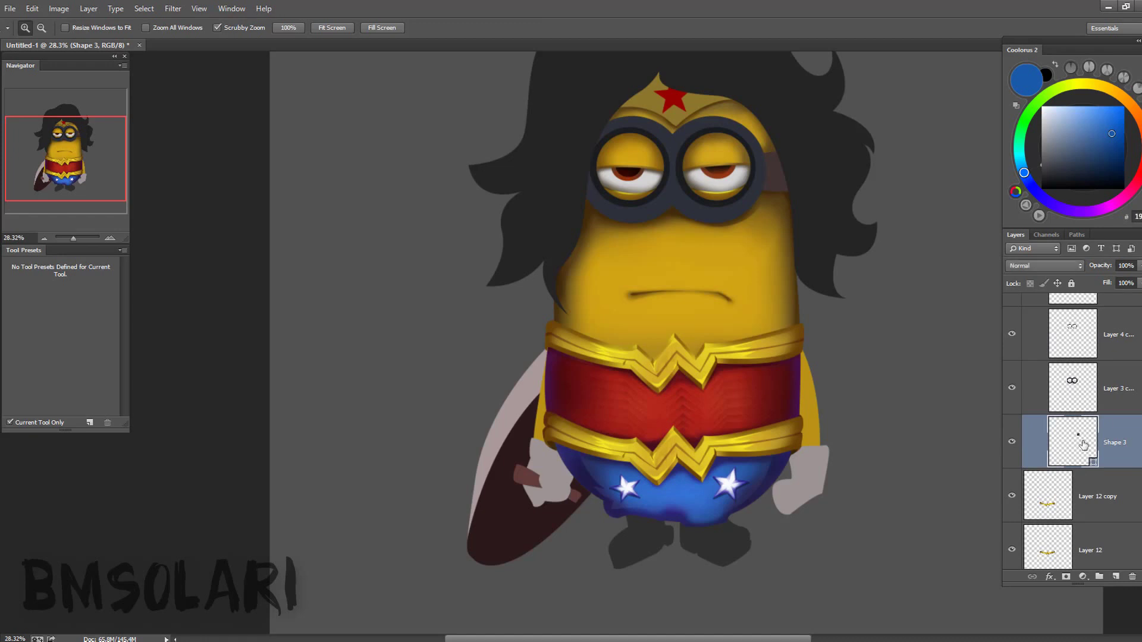
scroll(683, 242, "up", 5)
key("ctrl+u")
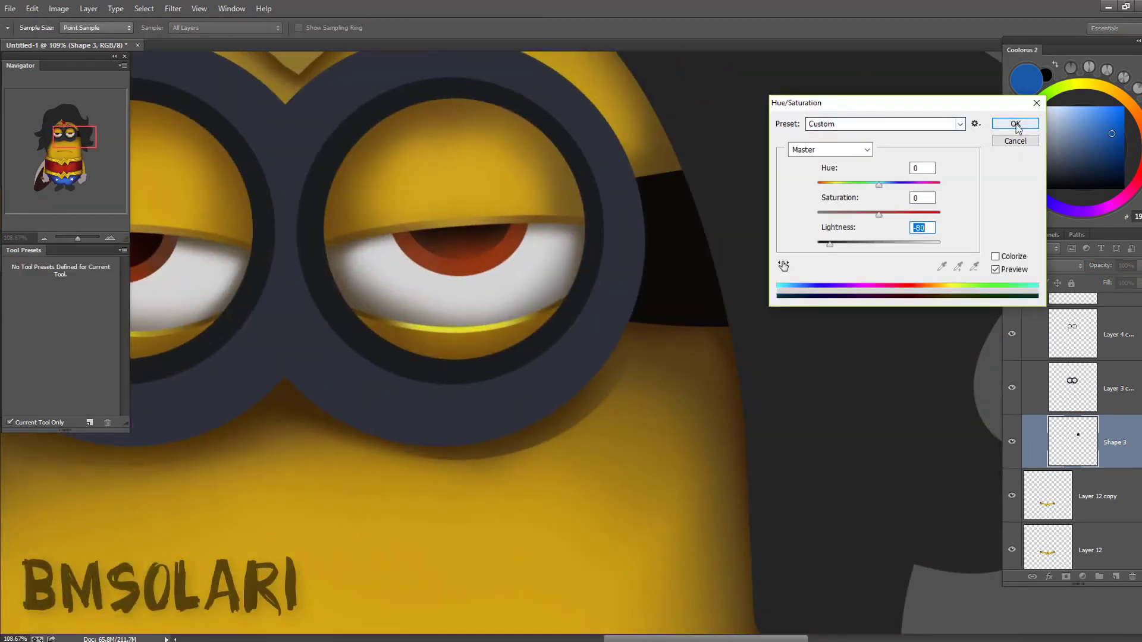
left_click(1016, 124)
- Zoom in on the goggle strap and fill an outlined area with a dark colour
key("b")
left_click(1057, 162)
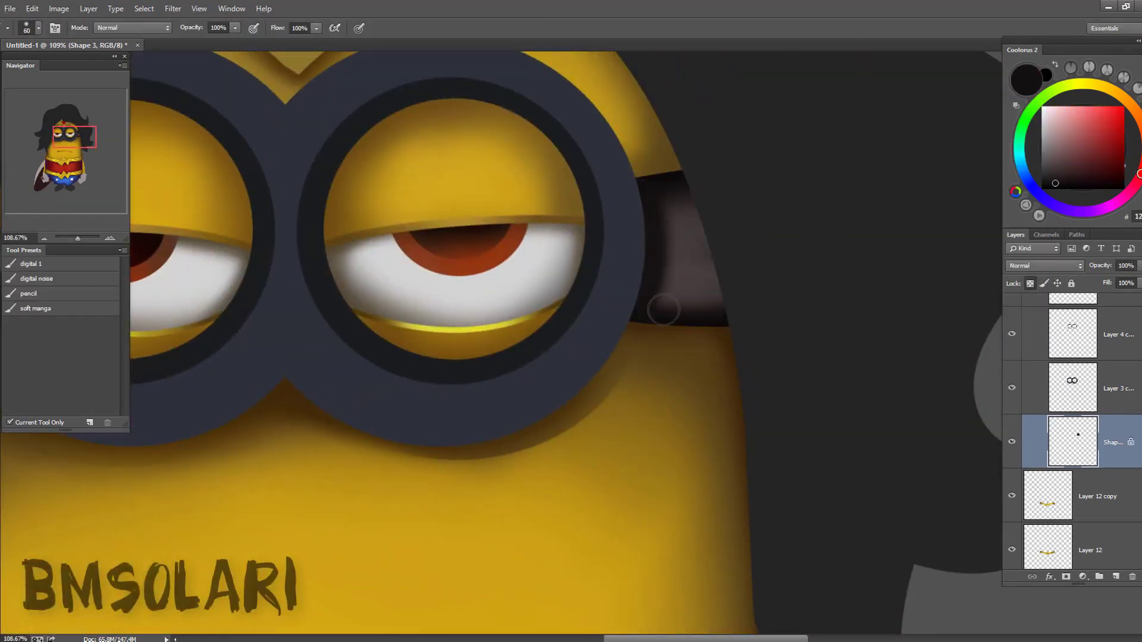
scroll(697, 194, "up", 1)
key("z")
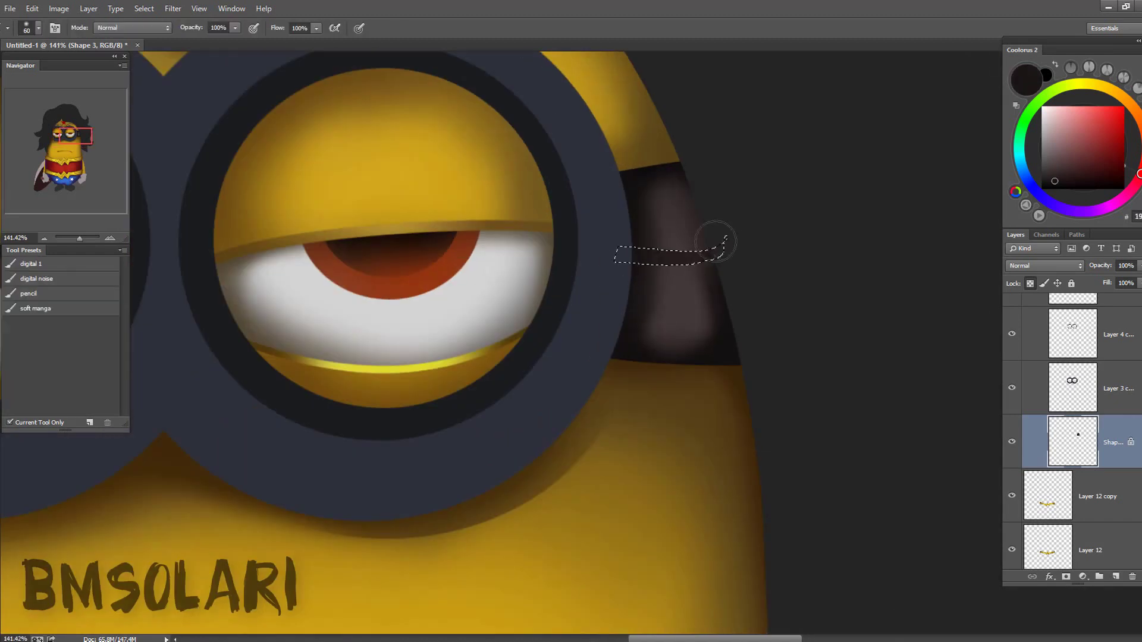
mouse_move(749, 247)
left_mouse_down()
mouse_move(567, 137)
mouse_move(634, 200)
left_mouse_up()
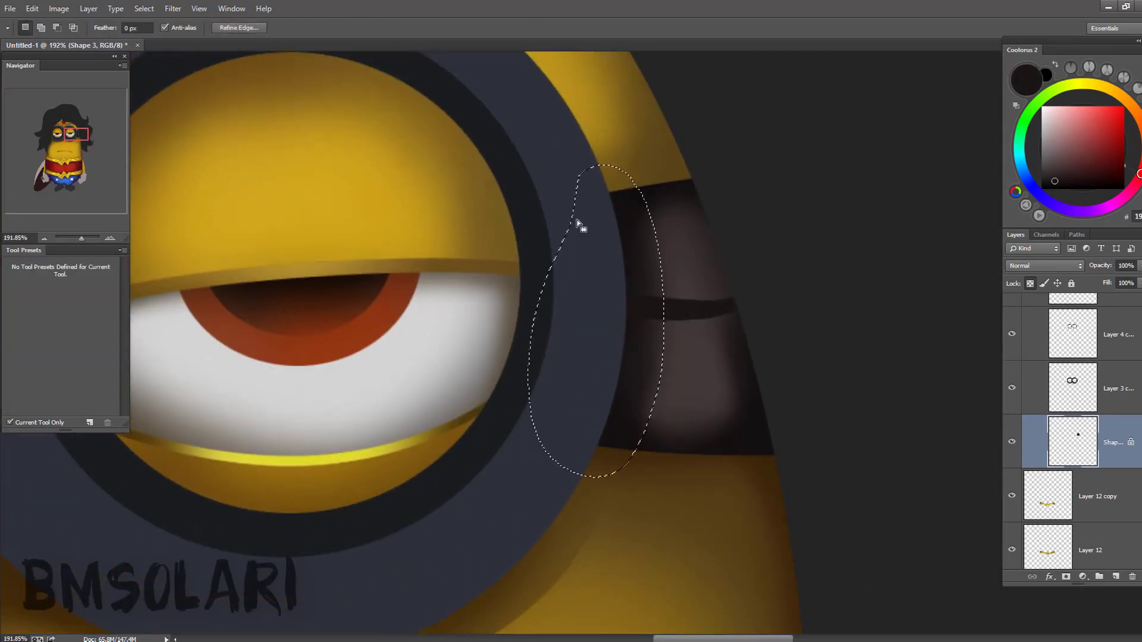
key("alt+BackSpace")
key("ctrl+d")
- Fill a thin strip along the strap clip with dark grey
key("z")
left_click(658, 314, "alt")
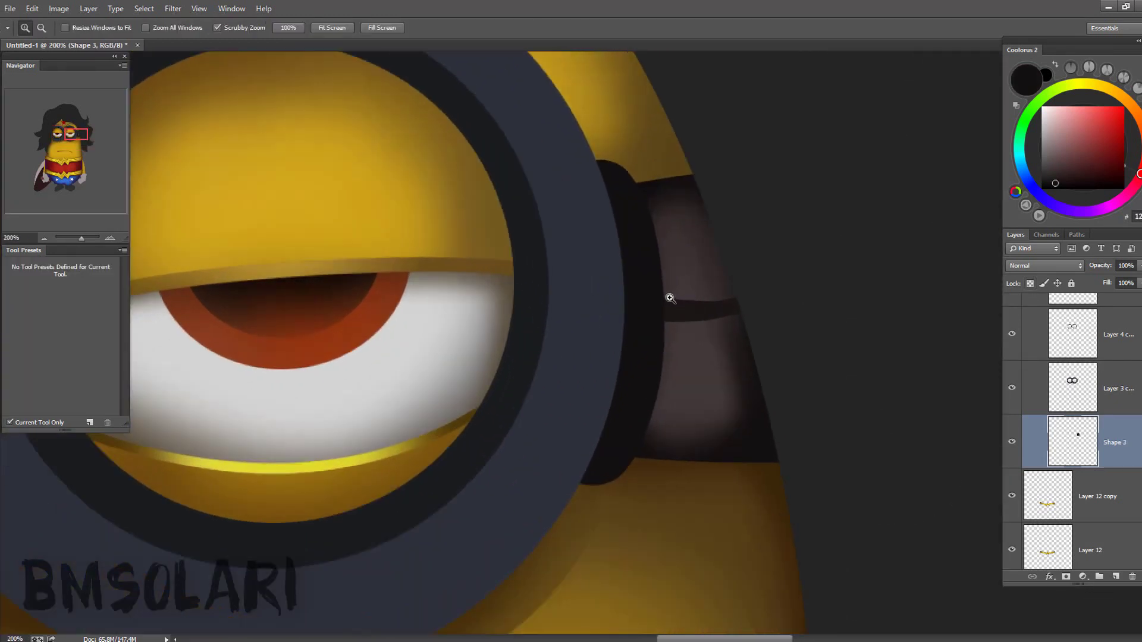
left_click(687, 270, "alt")
left_click_drag(600, 162, 640, 357)
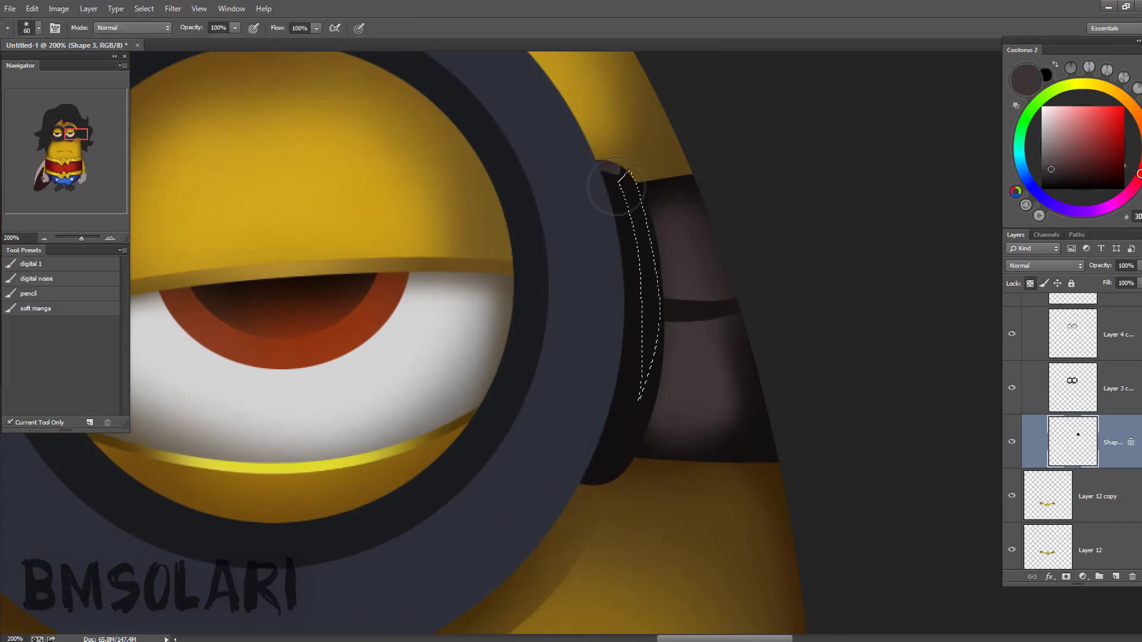
key("alt+BackSpace")
key("ctrl+d")
- Add a glossy white highlight strip on the strap clip
key("d")
key("x")
key("ctrl+minus")
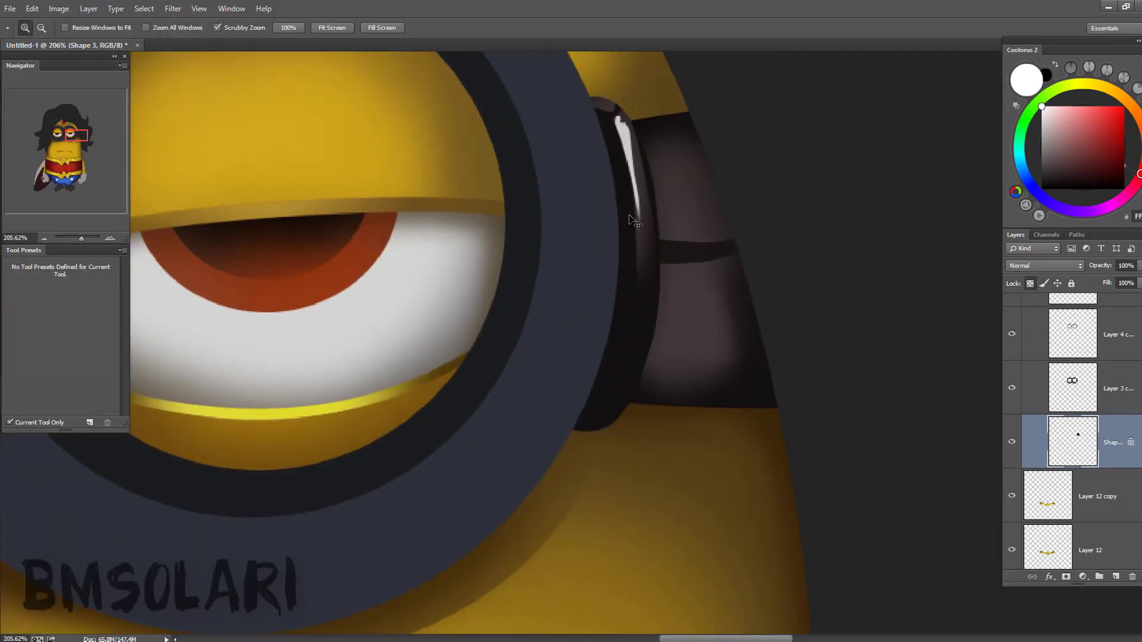
key("alt+BackSpace")
key("ctrl+d")
key("z")
left_click_drag(630, 448, 645, 447)
scroll(655, 458, "down", 4)
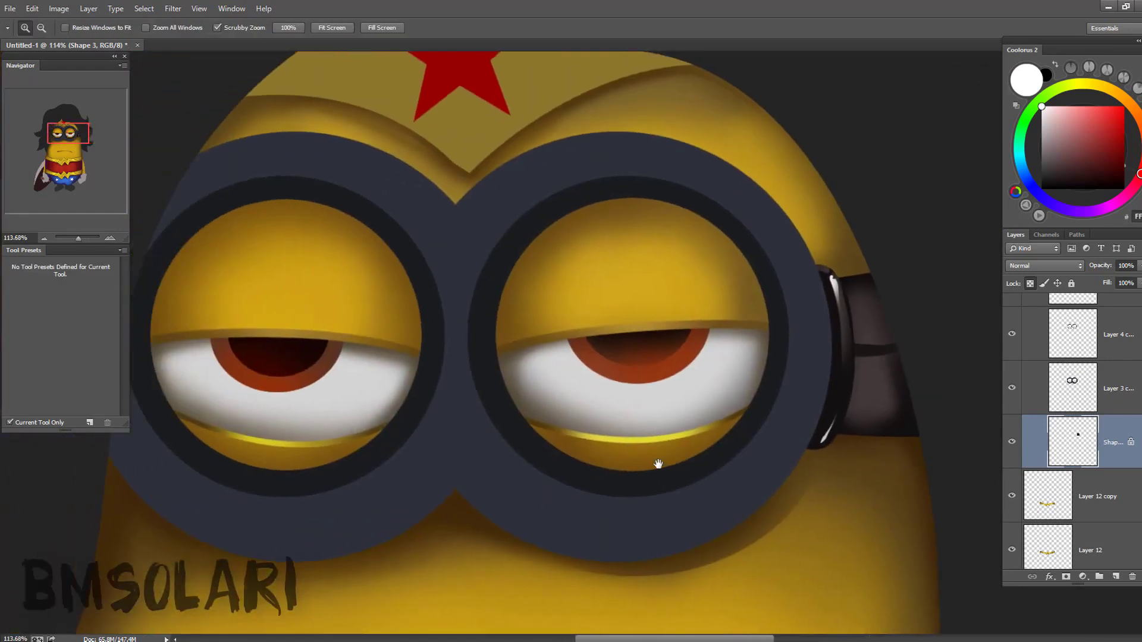
- Restore the dark painting colour and select the goggle frames layer
key("x")
key("l")
key("b")
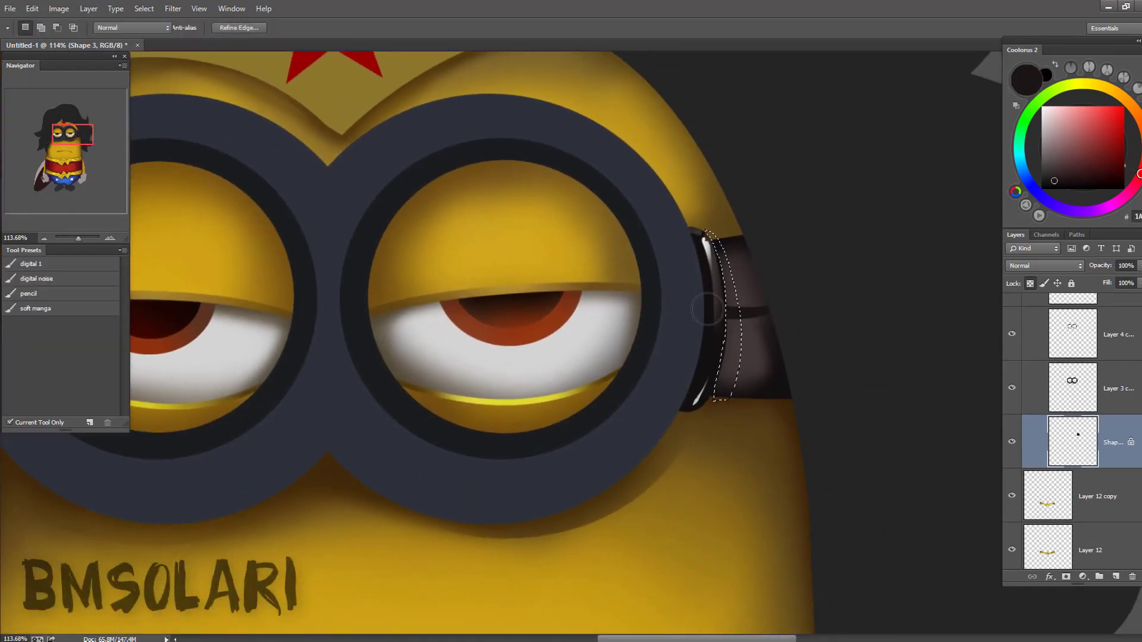
left_click_drag(554, 375, 741, 387)
left_click(1012, 388)
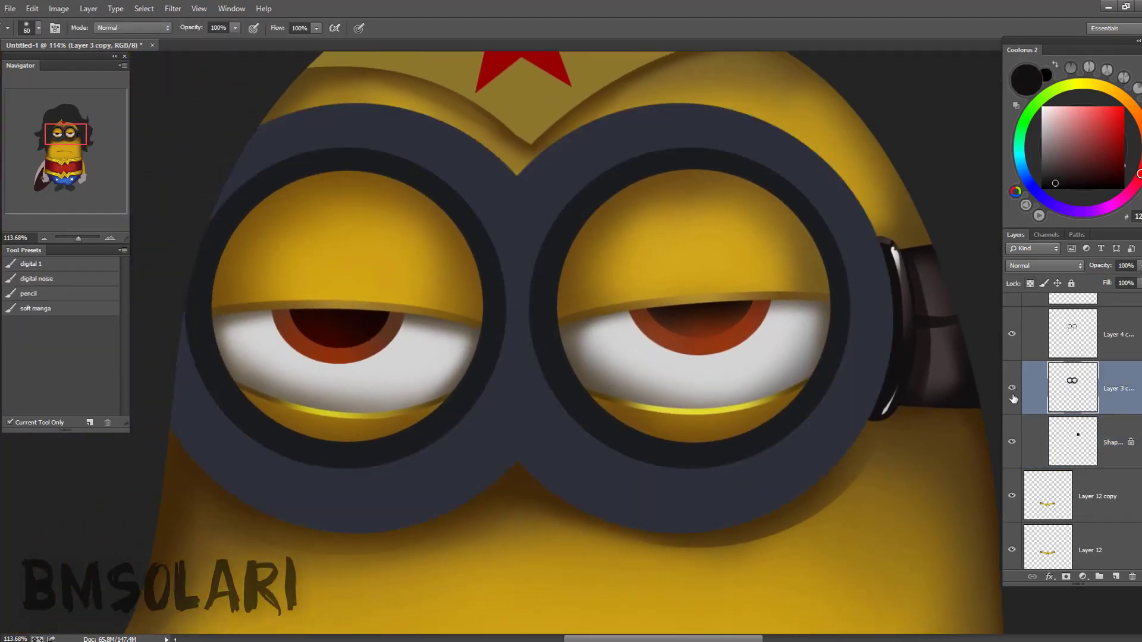
- Pick dark navy, enlarge the brush and lock the goggle layer's transparency
left_click(851, 434, "alt")
key("bracketright")
key("bracketright")
key("bracketright")
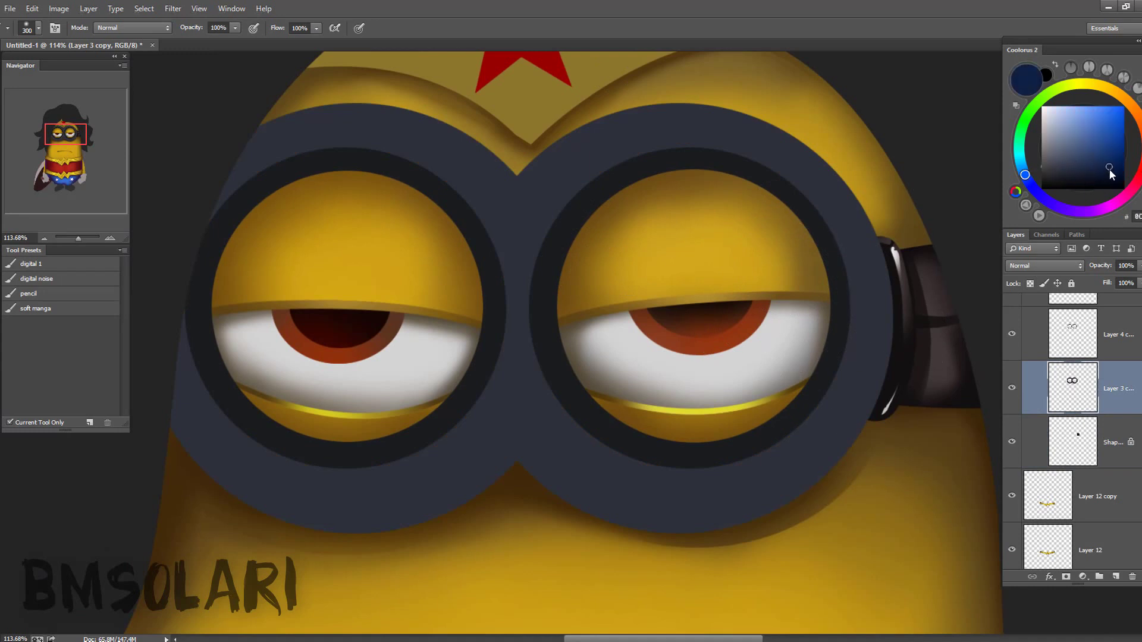
left_click_drag(880, 417, 650, 433)
key("ctrl+z")
key("bracketleft")
key("bracketleft")
key("bracketleft")
key("slash")
- Paint navy shading over the goggle rims and bridge, then add a new layer above
mouse_move(875, 381)
left_mouse_down()
mouse_move(563, 472)
mouse_move(645, 507)
left_mouse_up()
left_click_drag(532, 375, 230, 357)
left_click_drag(298, 416, 213, 423)
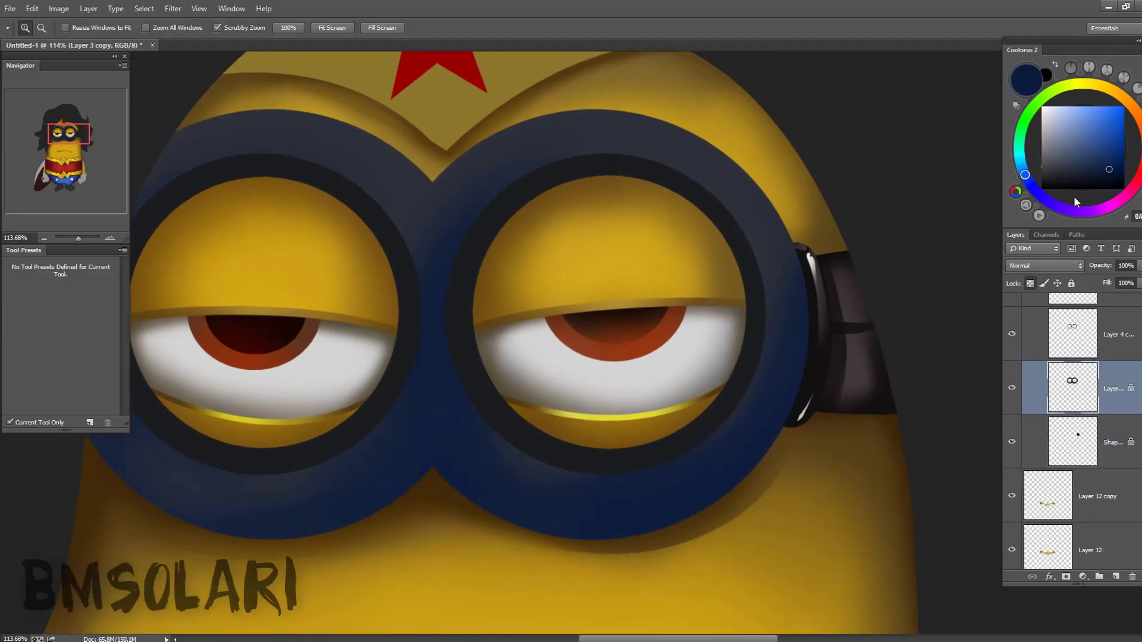
left_click_drag(535, 476, 816, 280)
left_click_drag(478, 489, 486, 507)
mouse_move(421, 290)
left_mouse_down()
mouse_move(484, 324)
mouse_move(574, 297)
left_mouse_up()
key("ctrl+shift+alt+n")
key("m")
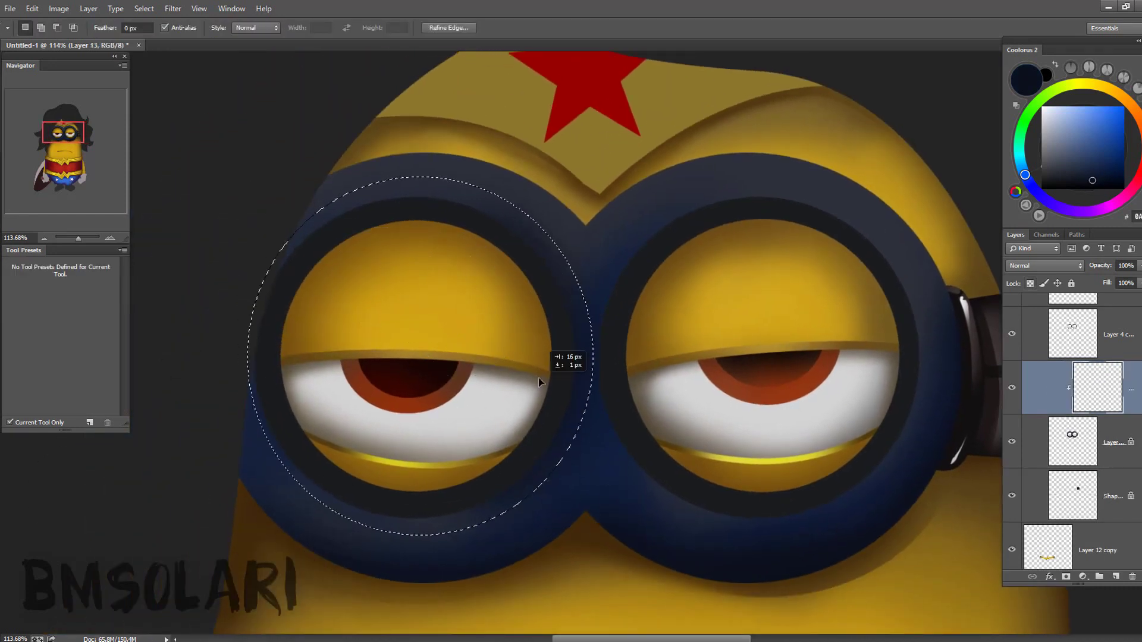
- Shift the goggle ring selection up and paint a greyish-brown highlight along the lower rim
key("ctrl+d")
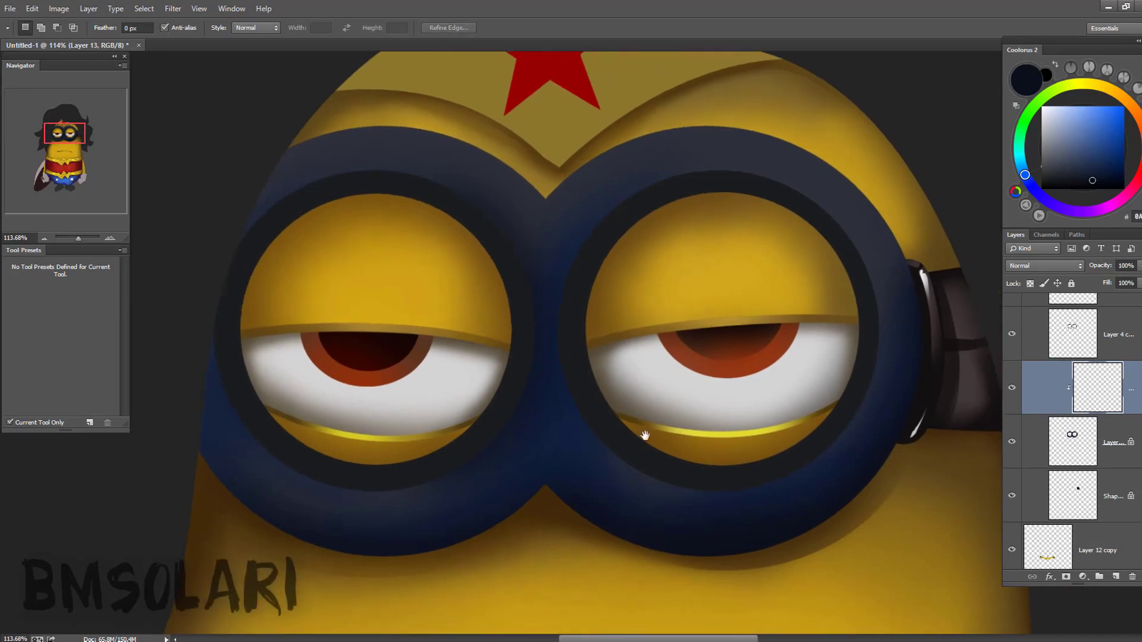
left_click_drag(696, 433, 622, 367)
left_click_drag(791, 414, 792, 391)
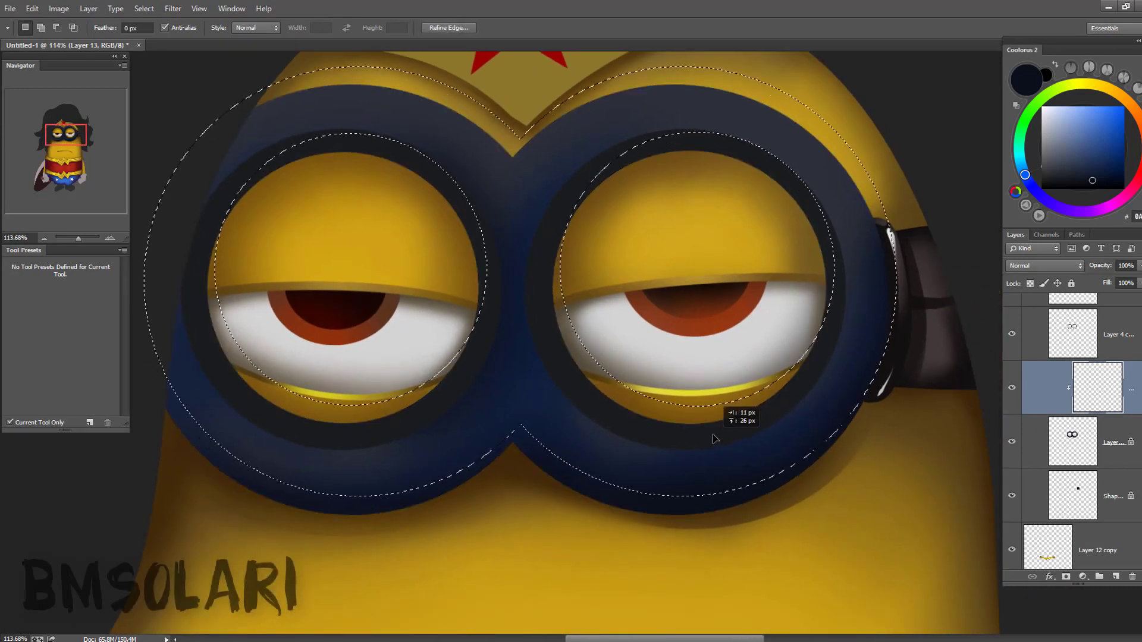
key("b")
left_click(1059, 151)
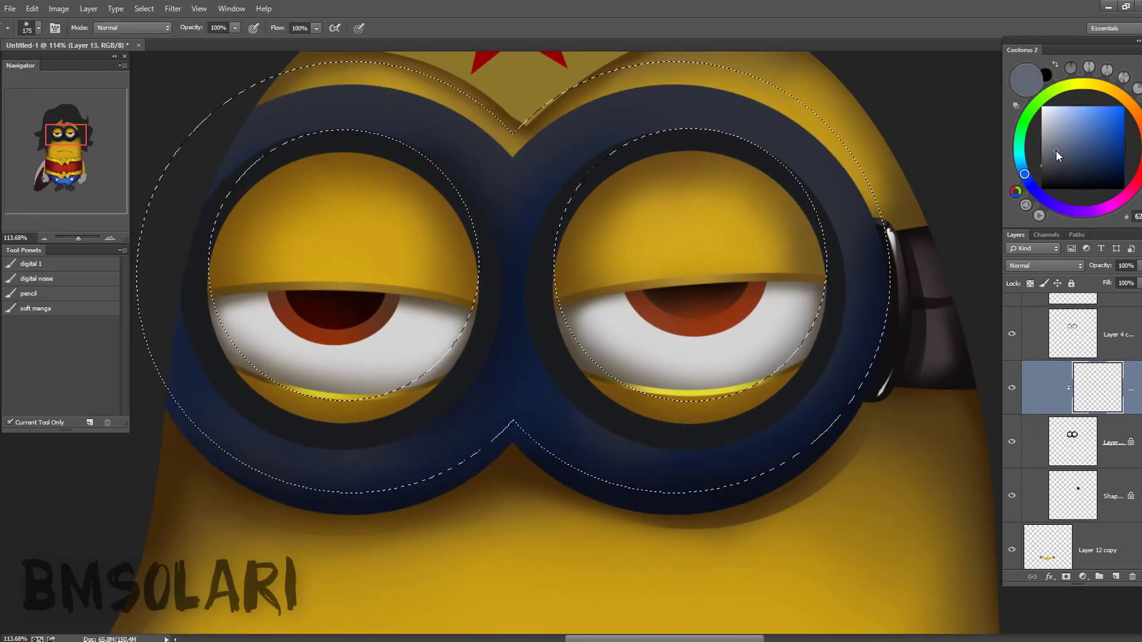
left_click_drag(874, 410, 583, 518)
- Move the goggle ring selection downward, then deselect and restore it
scroll(493, 432, "down", 3)
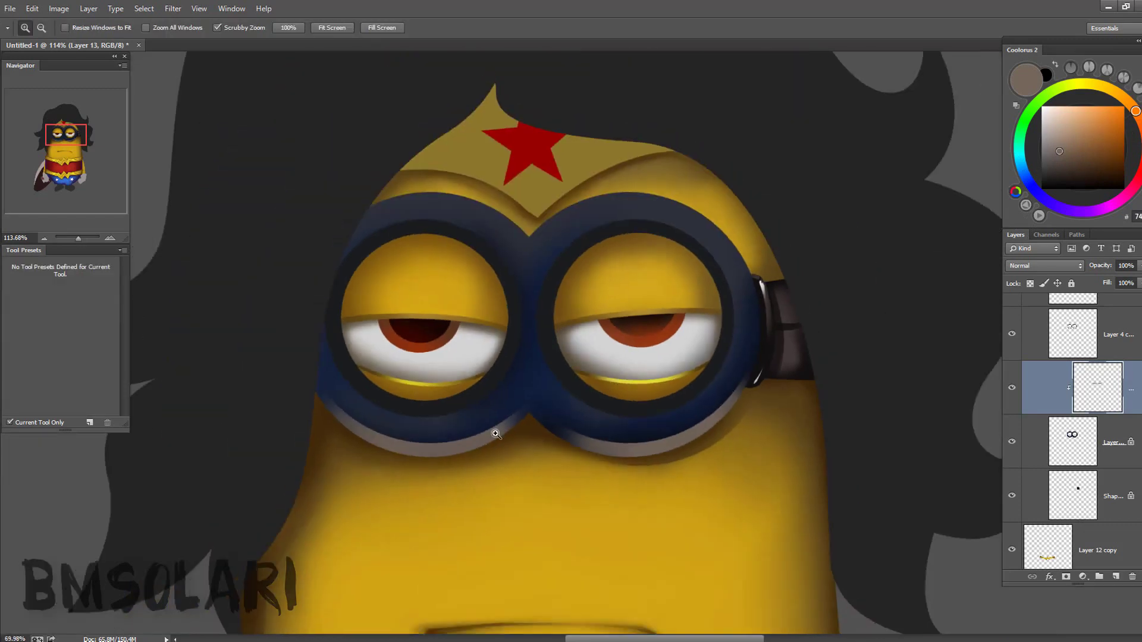
scroll(510, 421, "up", 3)
key("m")
left_click_drag(672, 439, 678, 445)
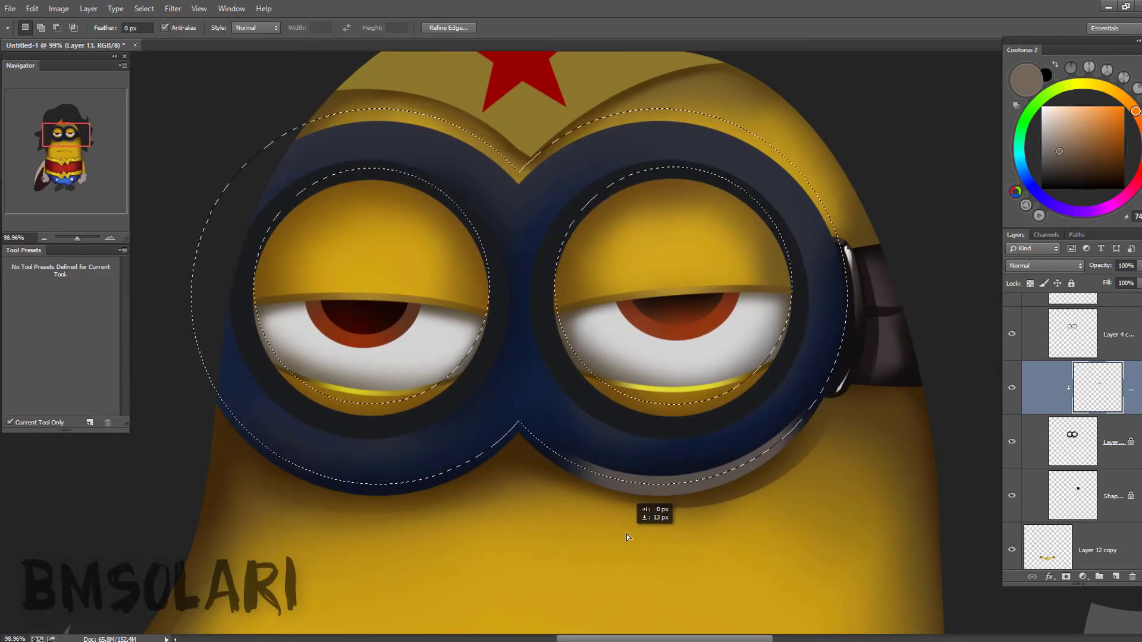
left_click_drag(627, 537, 702, 532)
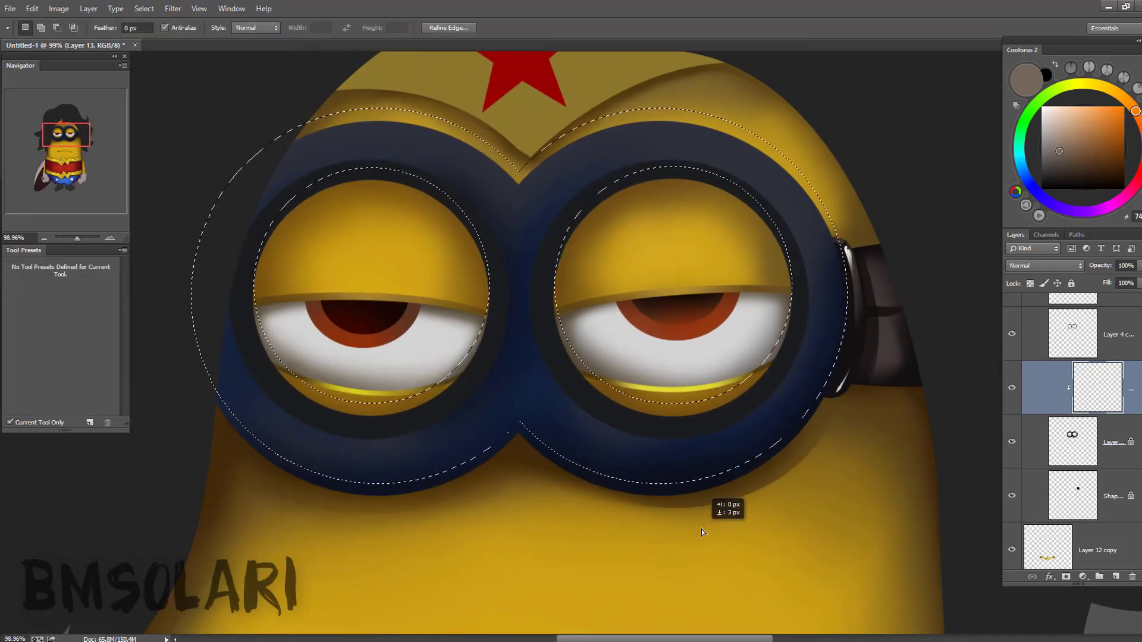
key("b")
key("ctrl+d")
key("z")
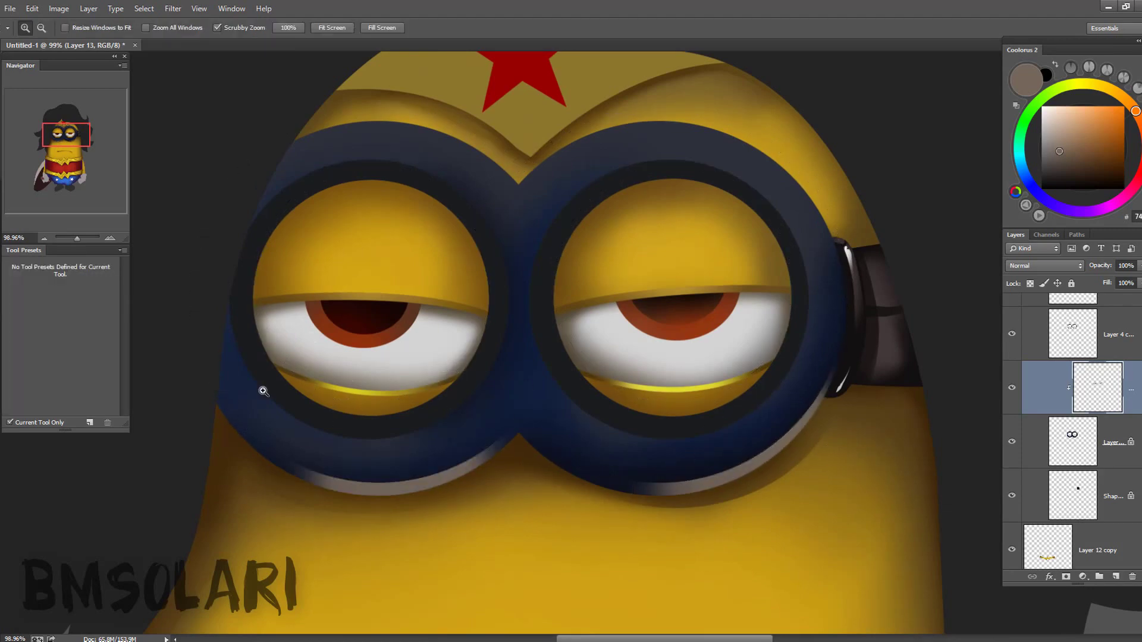
key("ctrl+shift+d")
- Place the ring selection over the upper rims and paint grey along the left rim's top
scroll(520, 334, "up", 3)
key("m")
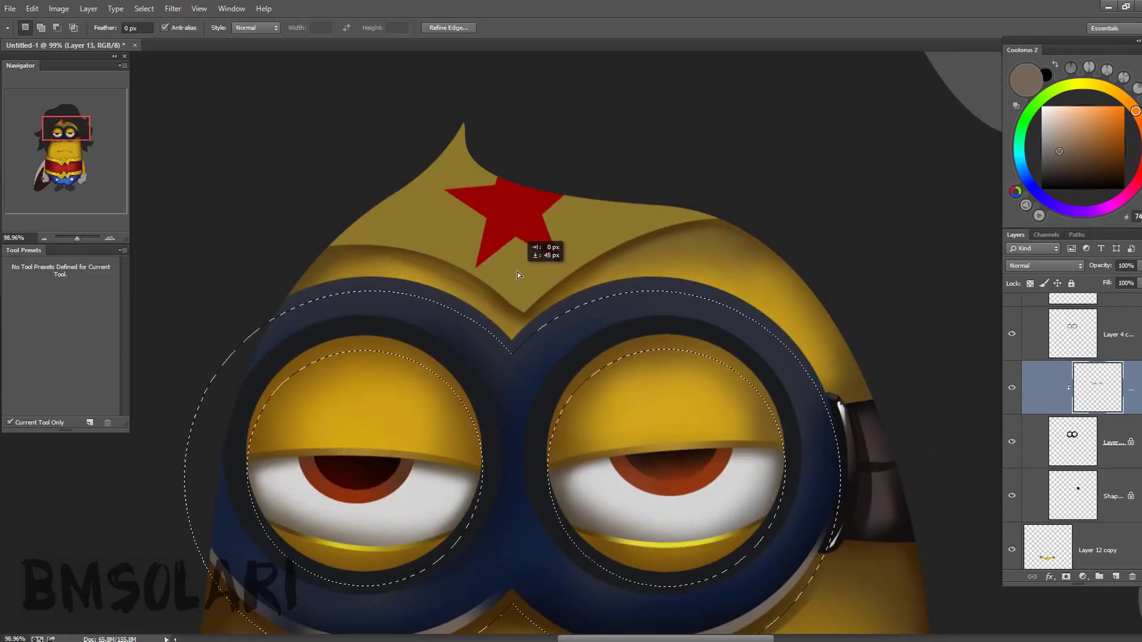
left_click_drag(517, 275, 512, 278)
key("b")
left_click_drag(297, 321, 476, 333)
- Nudge the selection right and paint a white highlight along the right rim's top
key("m")
left_click_drag(604, 260, 610, 262)
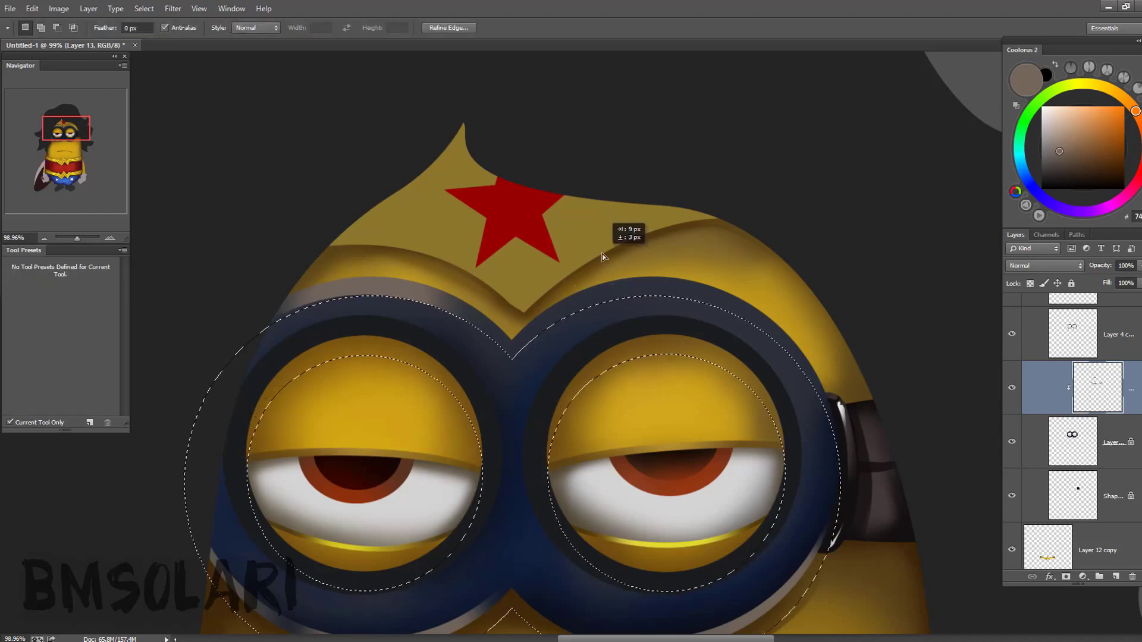
key("b")
key("d")
key("x")
left_click_drag(512, 351, 642, 295)
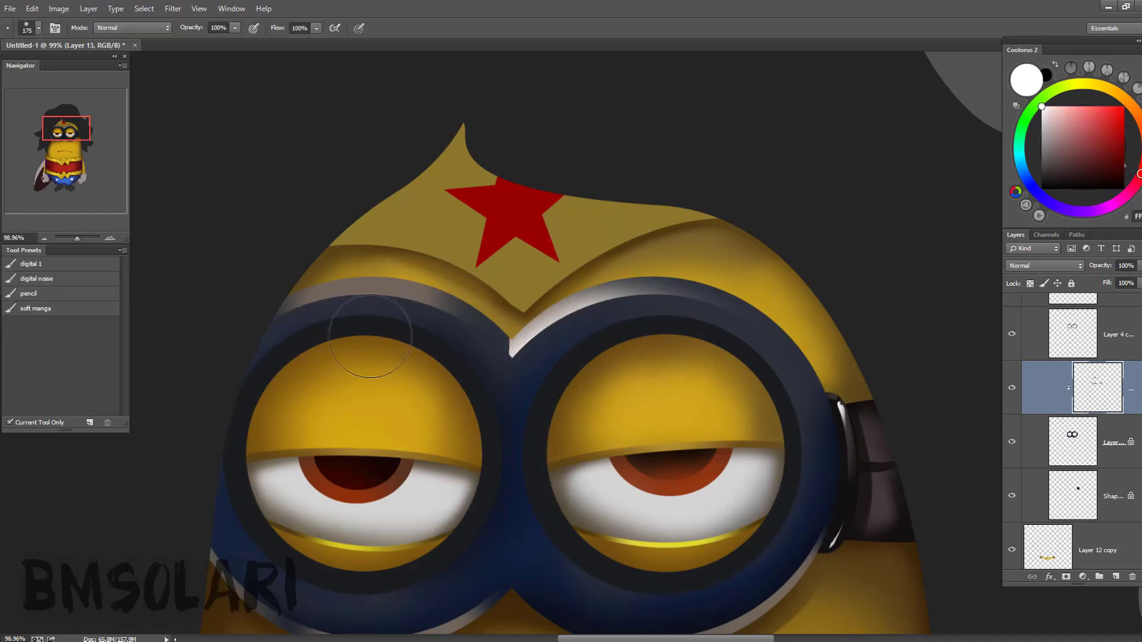
- Lasso a small patch above where the two goggles meet
scroll(599, 369, "up", 2)
scroll(459, 294, "down", 1)
scroll(476, 326, "up", 3)
key("l")
left_click_drag(479, 332, 476, 326)
key("b")
key("x")
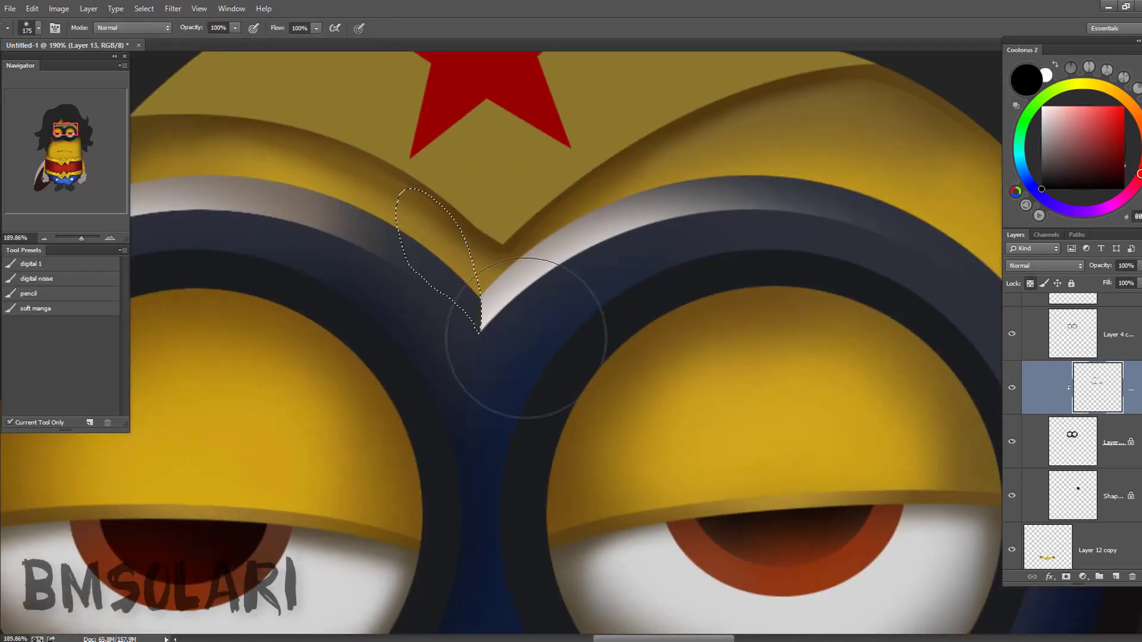
- Add a new empty layer, then select the goggle frames layer and pick a greyish colour
key("ctrl+shift+alt+n")
scroll(439, 403, "down", 3)
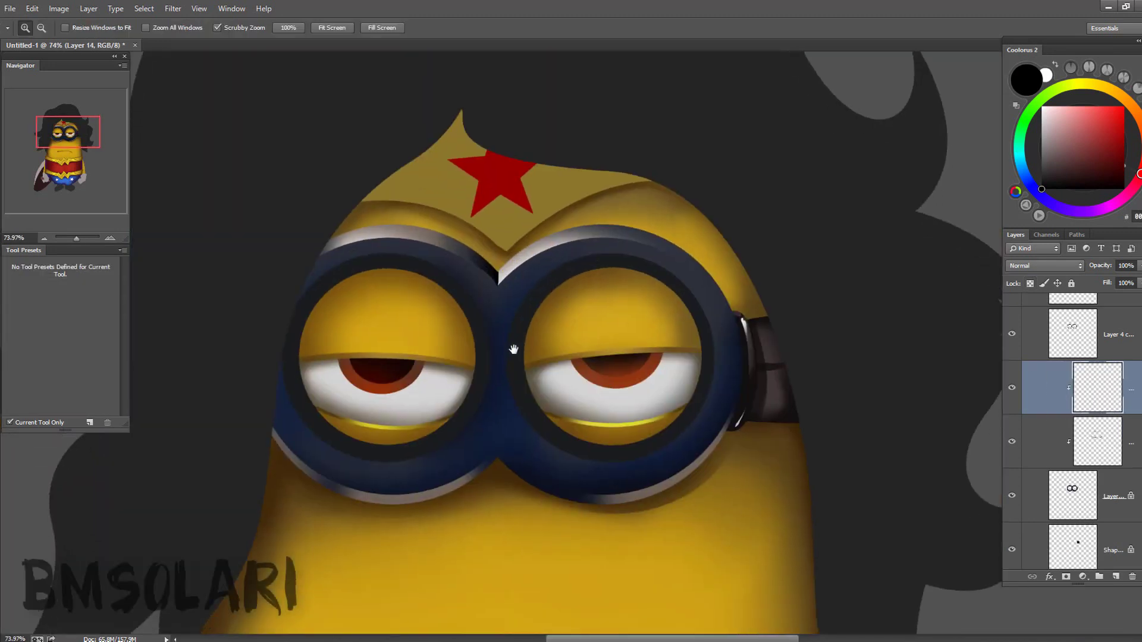
scroll(503, 236, "up", 2)
left_click(464, 270, "ctrl")
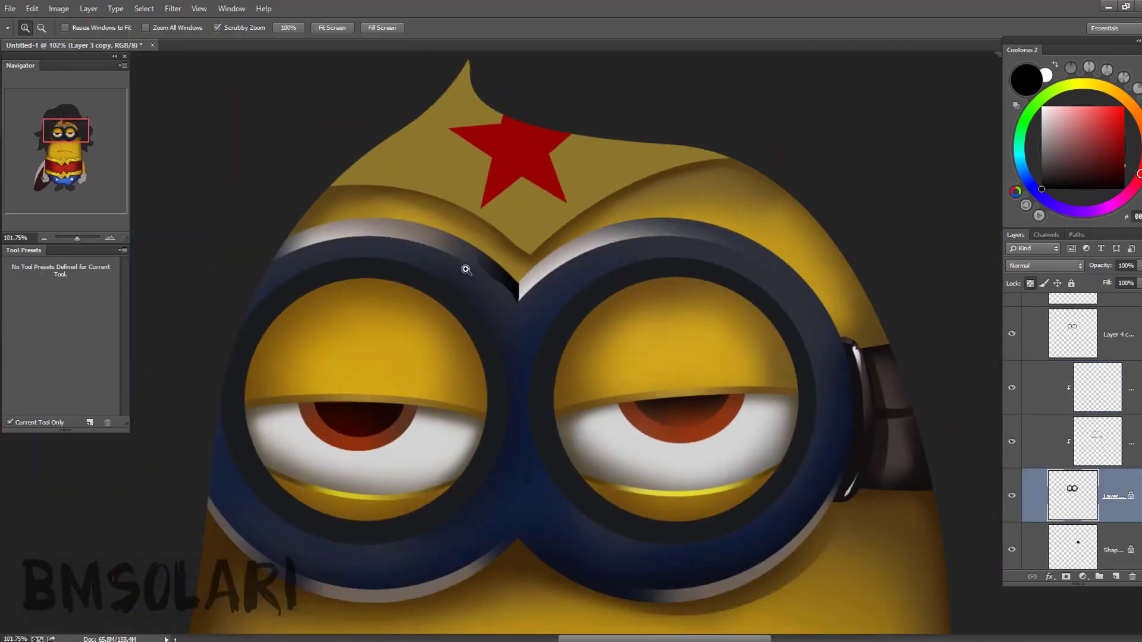
key("b")
left_click(461, 223, "alt")
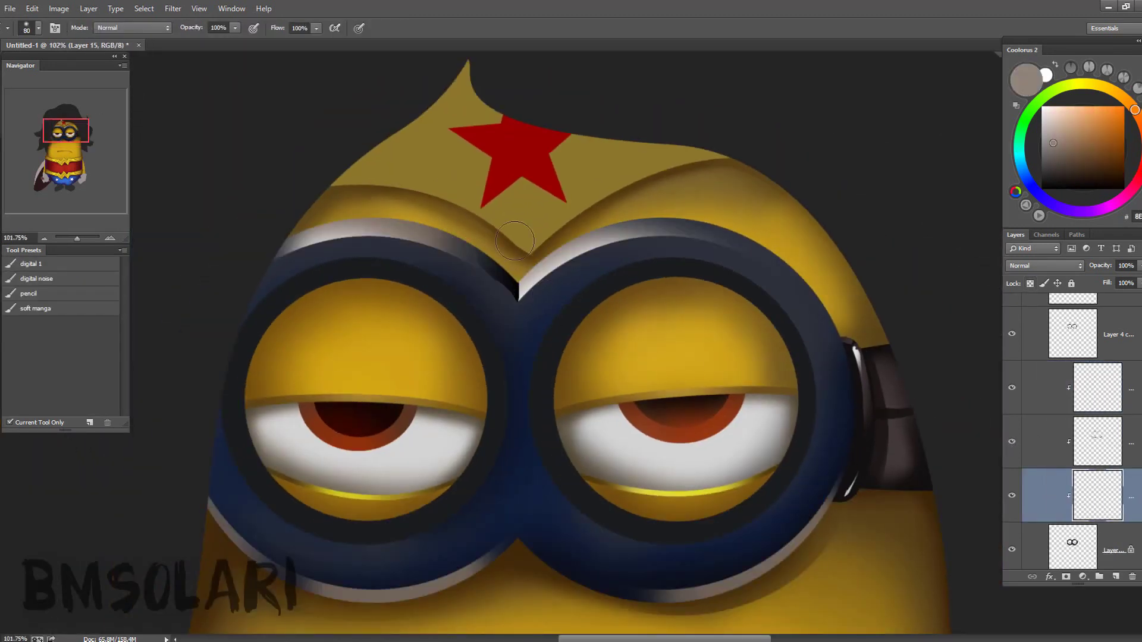
- Clear the goggle bridge selection and add a new layer clipped to the goggles with a larger brush
left_click_drag(568, 275, 606, 343)
key("ctrl+z")
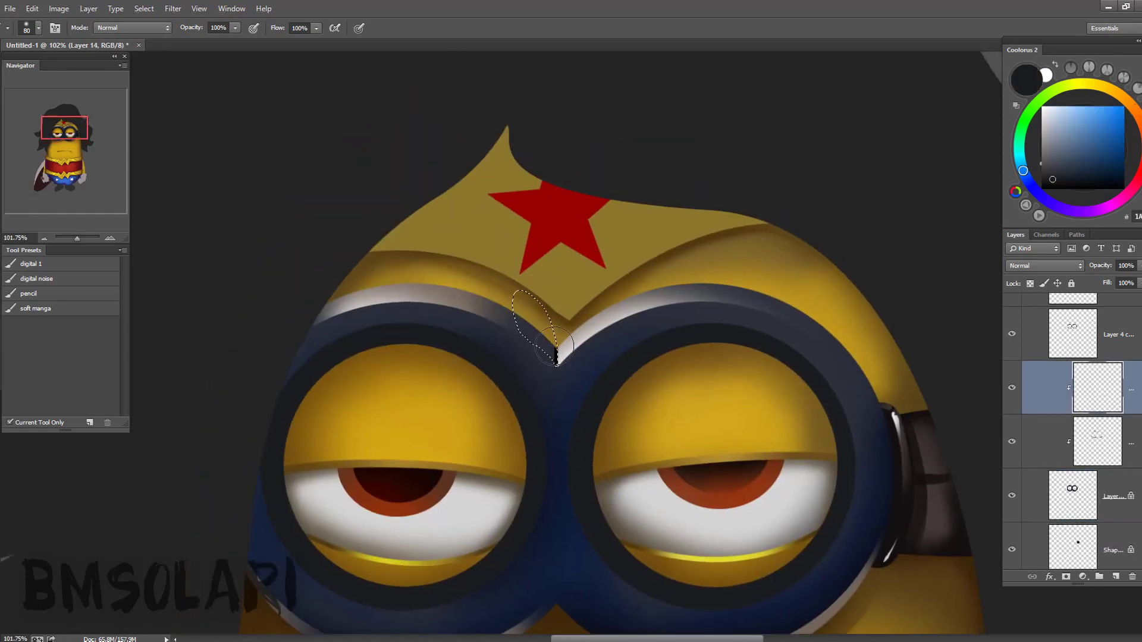
key("ctrl+d")
scroll(556, 348, "down", 5)
left_click(1098, 485)
key("ctrl+shift+alt+n")
key("bracketright")
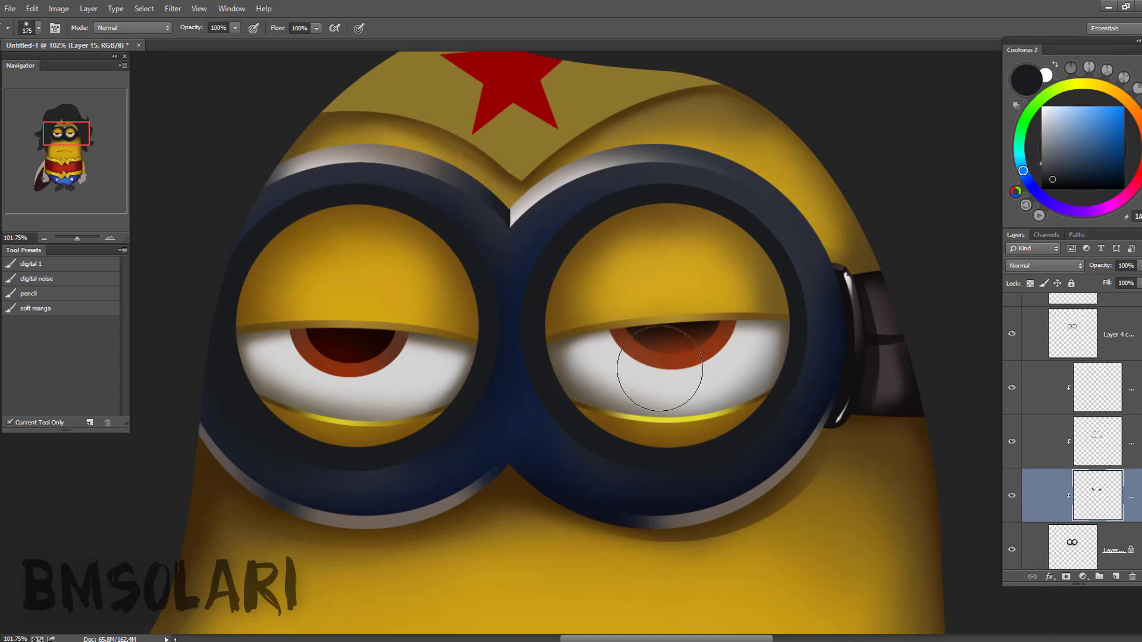
- On Layer 4 copy, paint a light grey highlight along the right goggle's lower inner rim
left_click(1029, 336)
left_click(543, 181, "alt")
left_click_drag(774, 374, 637, 461)
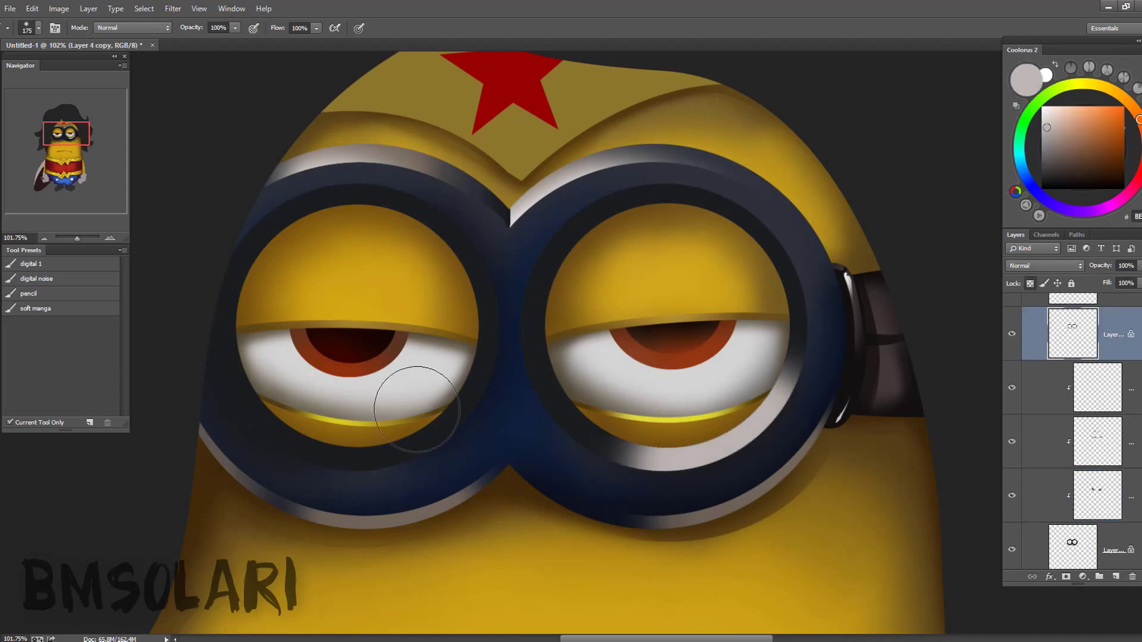
key("z")
left_click_drag(351, 424, 542, 397)
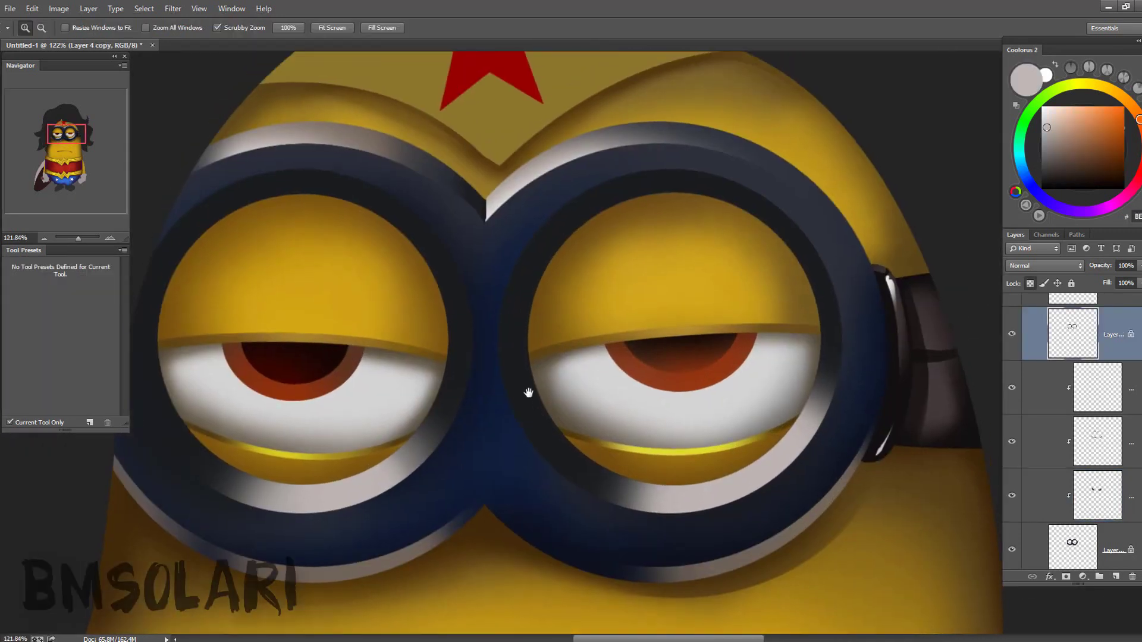
- Load the goggles as a selection, shift it upward, and pick dark navy on Layer 15
left_click(1072, 543, "ctrl")
key("m")
left_click_drag(833, 241, 846, 191)
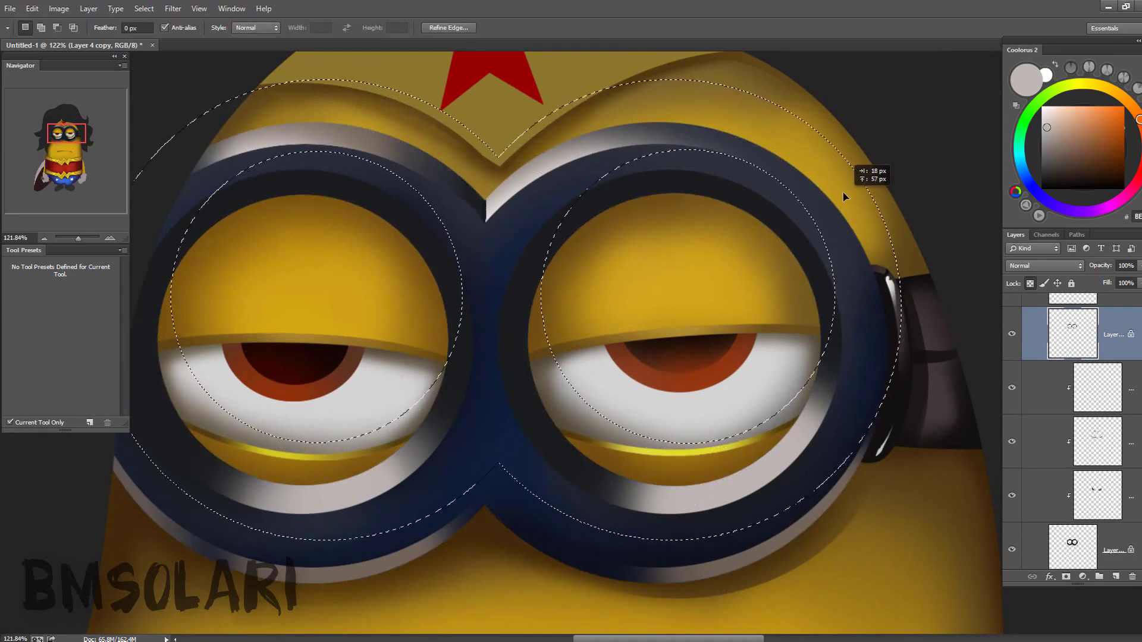
key("b")
left_click(1047, 495)
left_click(464, 451, "alt")
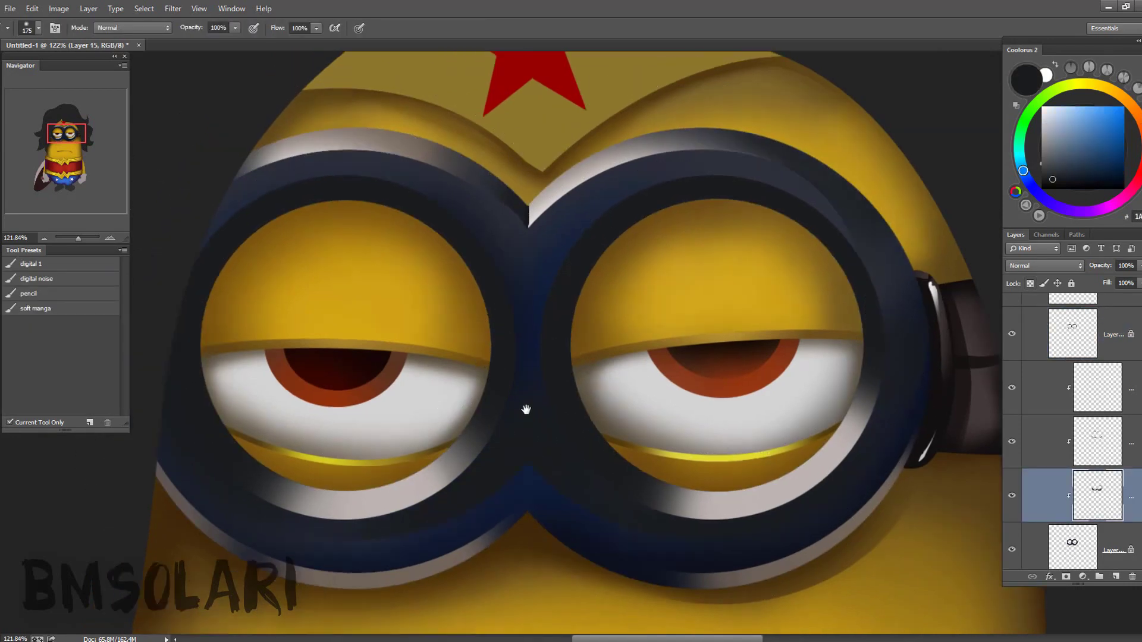
left_click_drag(522, 407, 592, 418)
left_click_drag(664, 316, 639, 308)
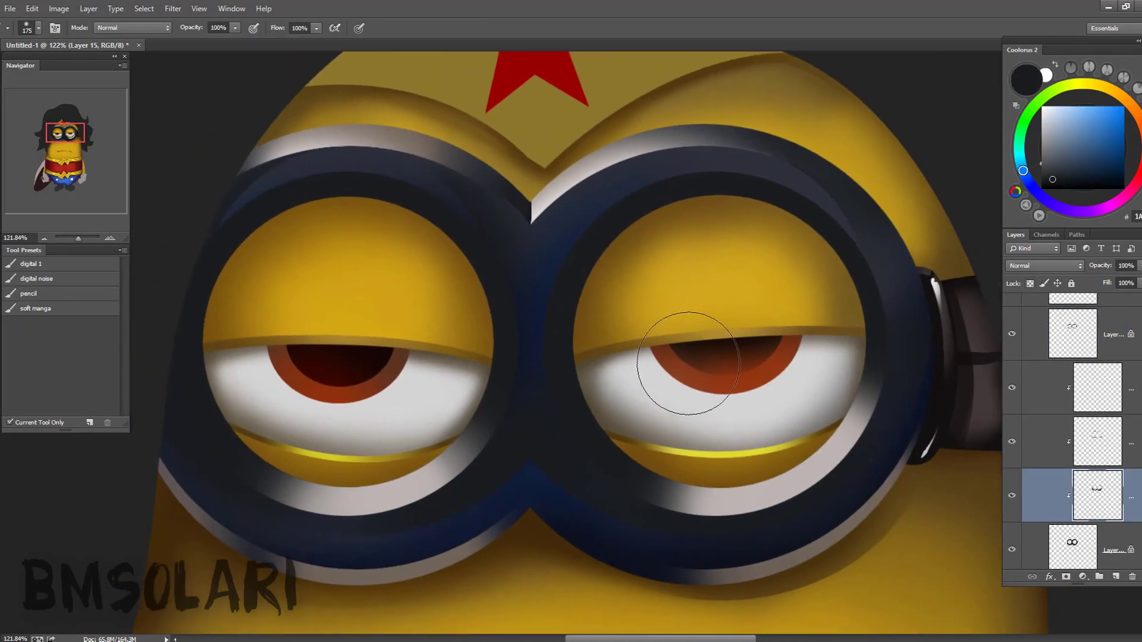
- Load the goggle ring selection and reselect dark navy as the paint colour
left_click(1072, 333)
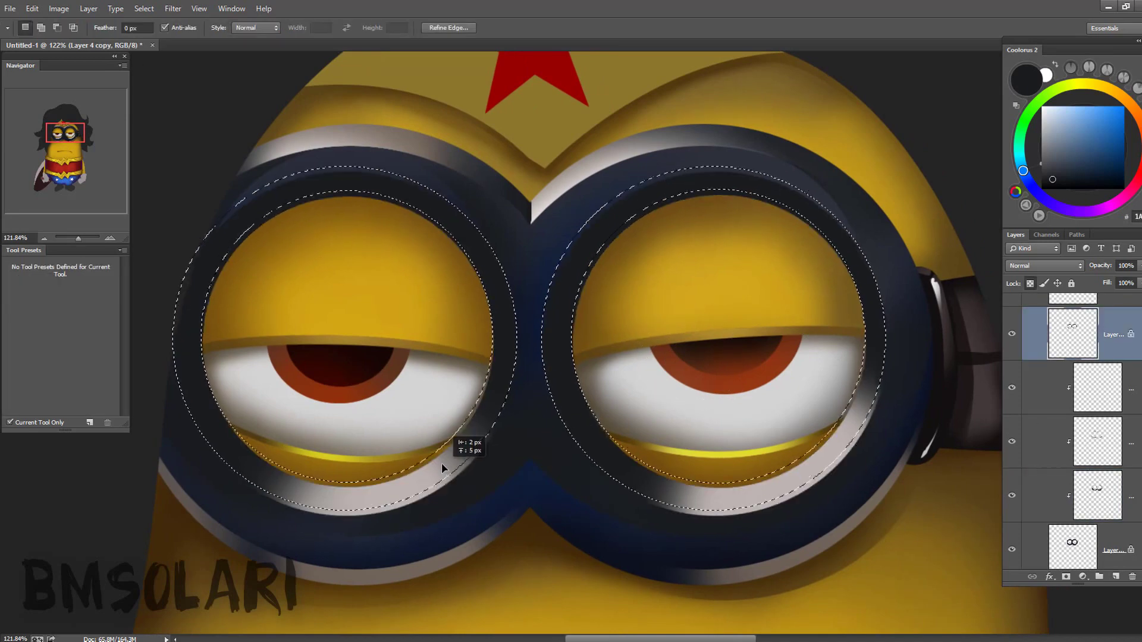
key("x")
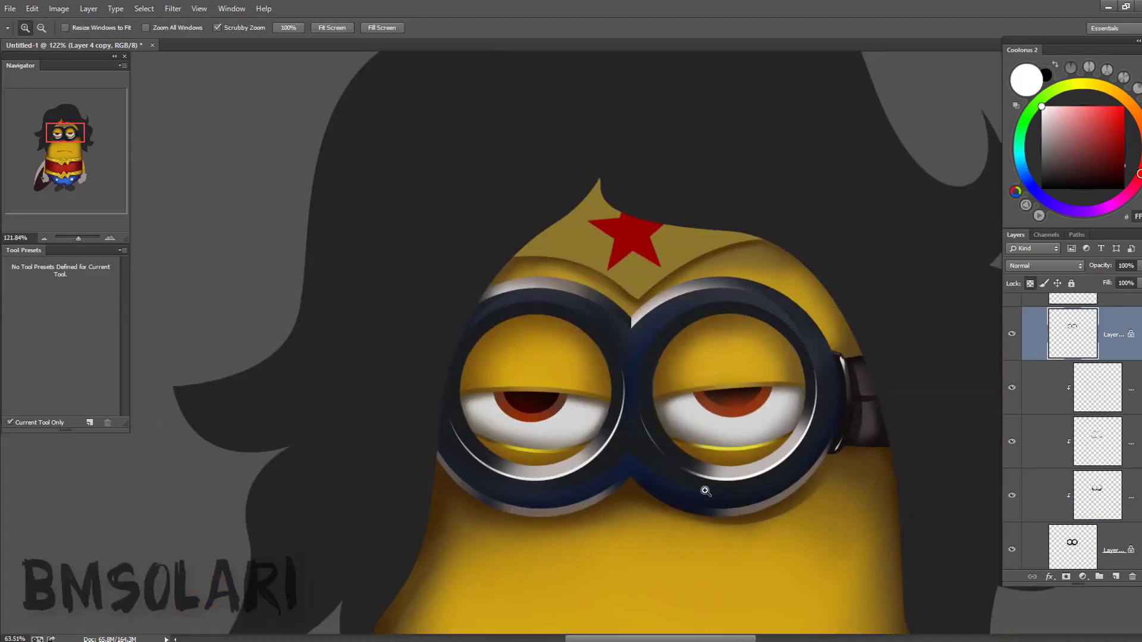
left_click(910, 331, "alt")
key("ctrl+d")
left_click_drag(611, 351, 586, 381)
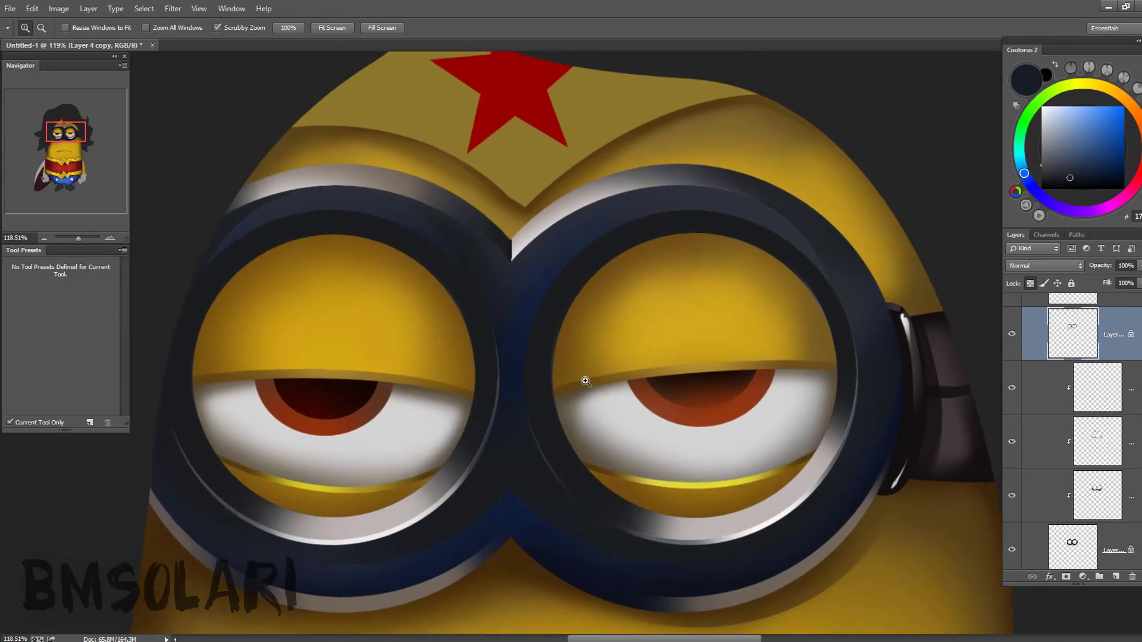
- Nudge the goggle selection up-left and add a new layer clipped to the goggles
key("m")
left_click_drag(337, 216, 335, 212)
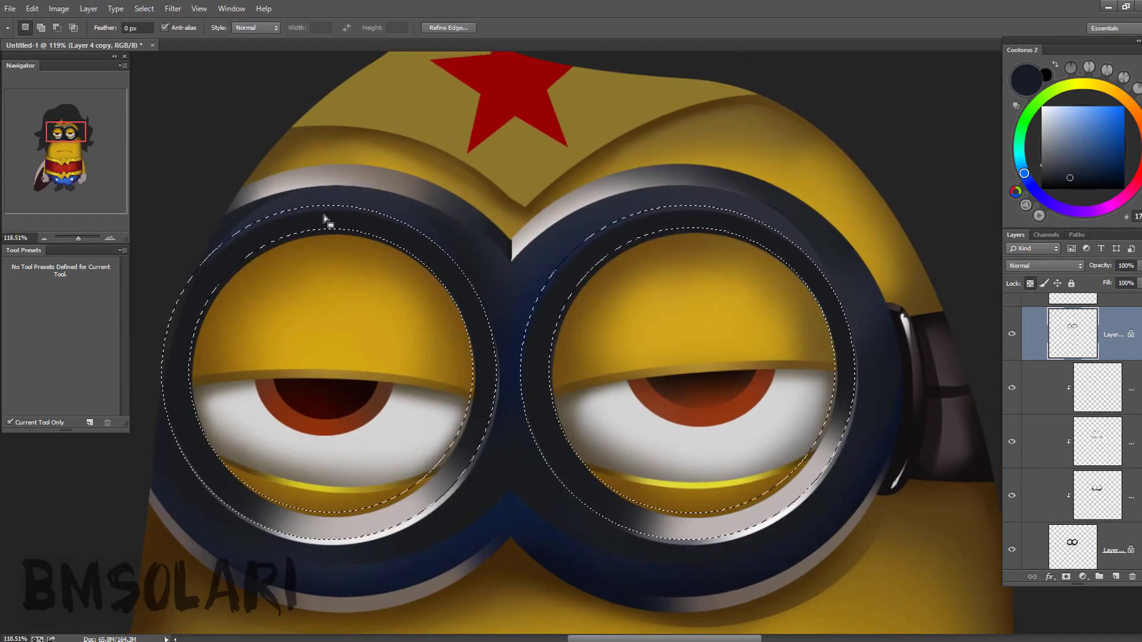
key("alt+[")
key("ctrl+shift+alt+n")
- Pick a grey-blue brush colour and reframe the view around the goggles
key("b")
left_click(377, 198, "alt")
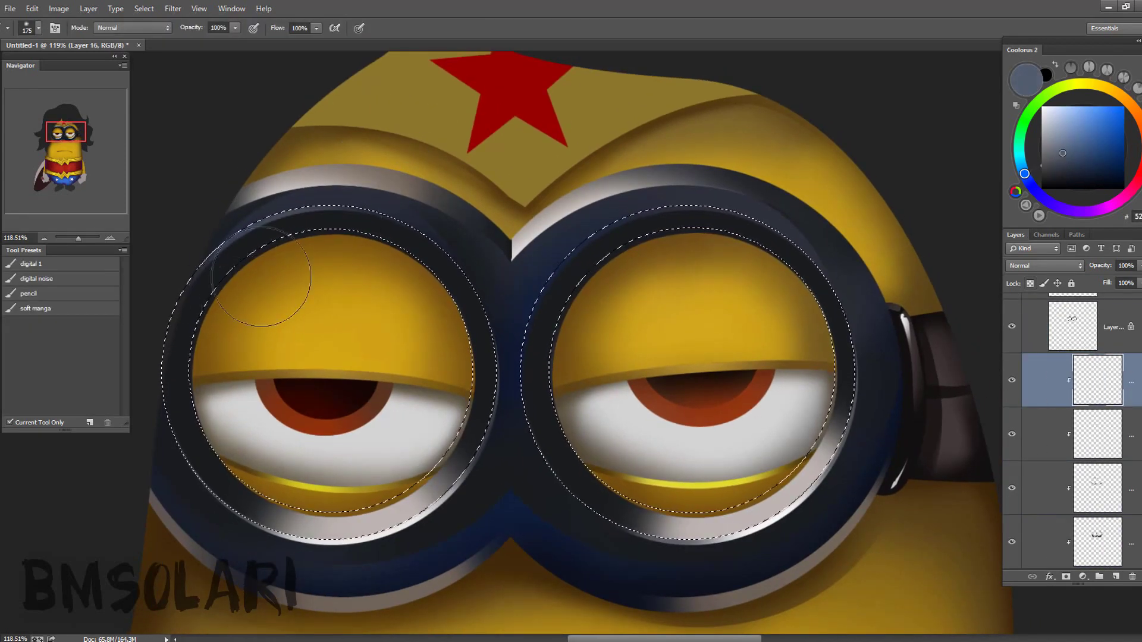
key("ctrl+d")
key("z")
left_click_drag(620, 362, 598, 364)
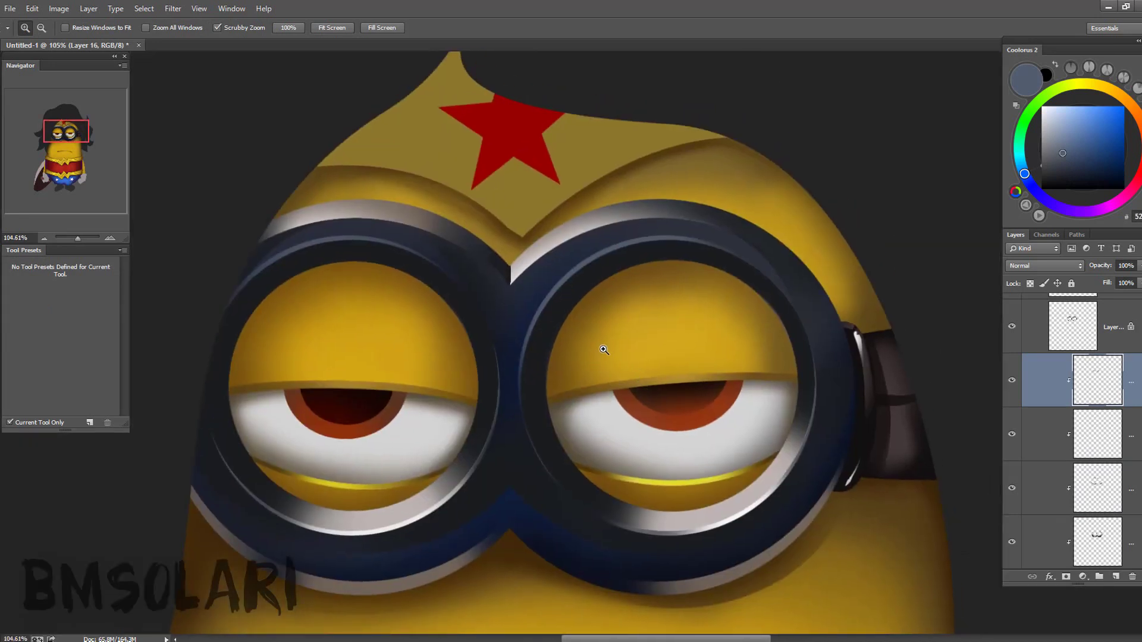
key("b")
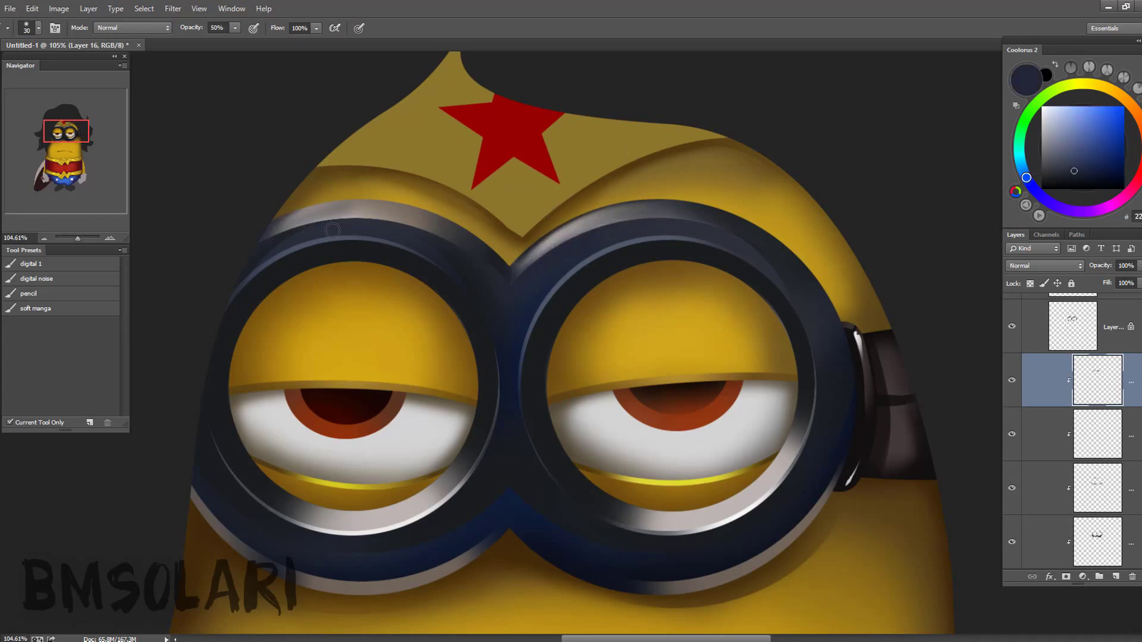
scroll(312, 207, "down", 5)
scroll(369, 398, "up", 3)
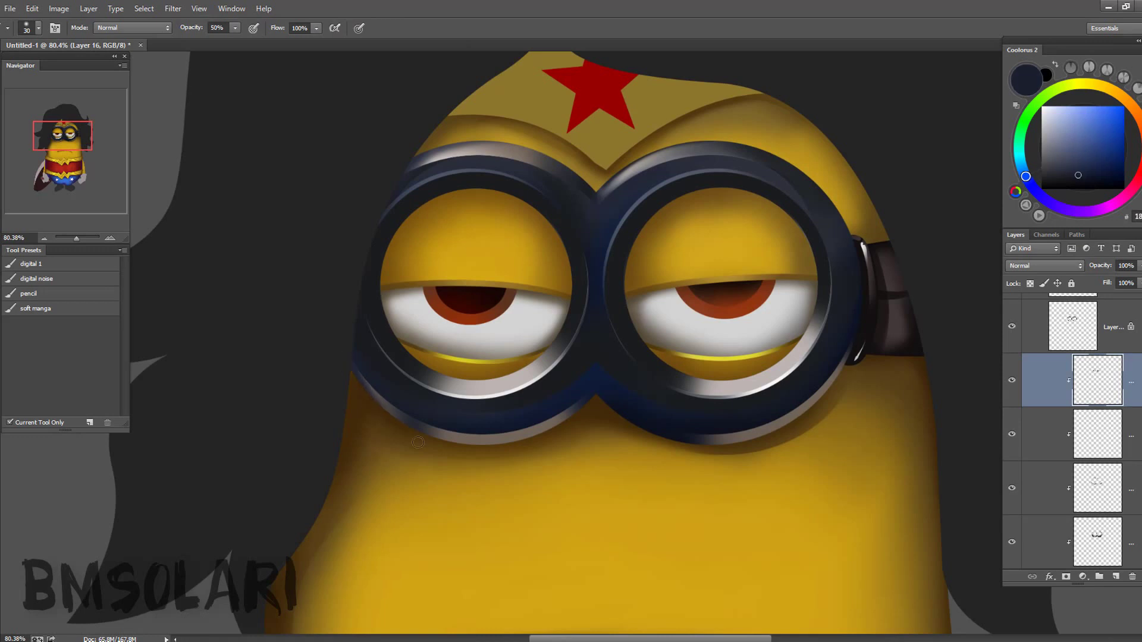
scroll(727, 403, "right", 2)
scroll(641, 353, "up", 3)
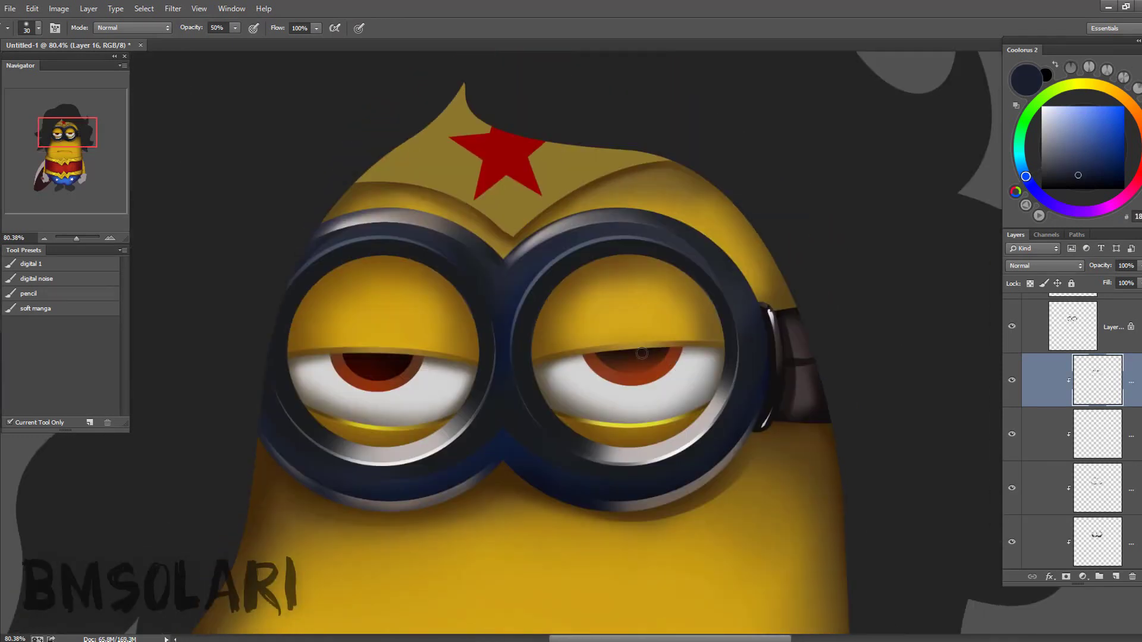
scroll(1071, 429, "down", 2)
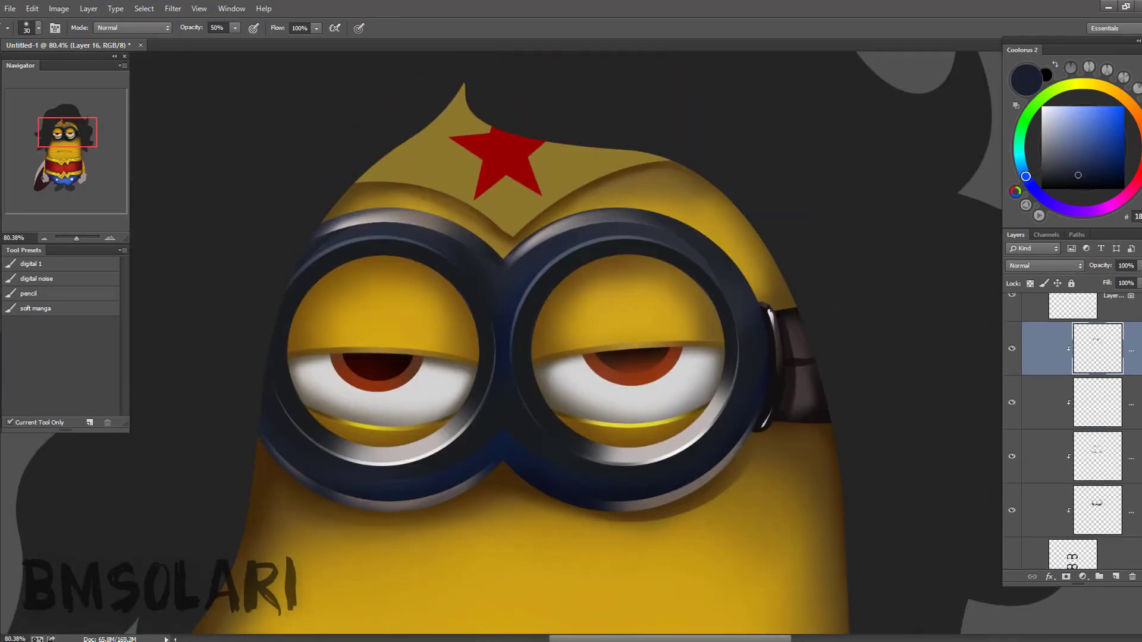
scroll(1070, 429, "down", 2)
- Load the goggle selection and brush a light grey edge on a new clipped layer
left_click(1072, 427, "ctrl")
key("m")
mouse_move(515, 417)
left_mouse_down()
mouse_move(516, 433)
mouse_move(464, 473)
left_mouse_up()
key("b")
left_click(527, 466, "alt")
key("ctrl+shift+alt+n")
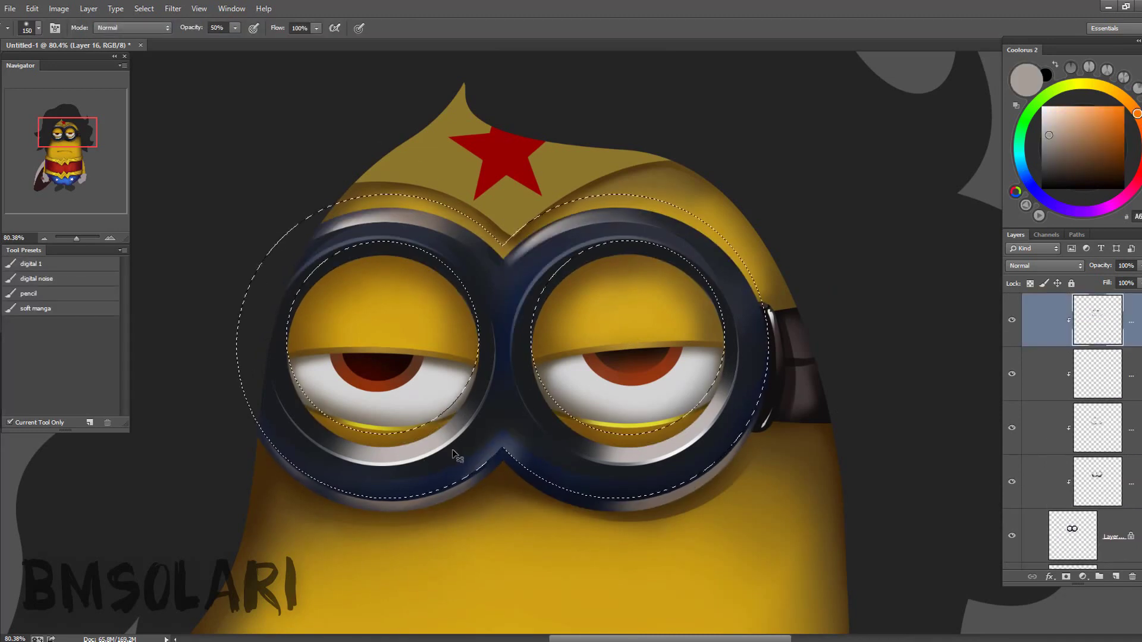
key("bracketright")
key("bracketright")
key("bracketright")
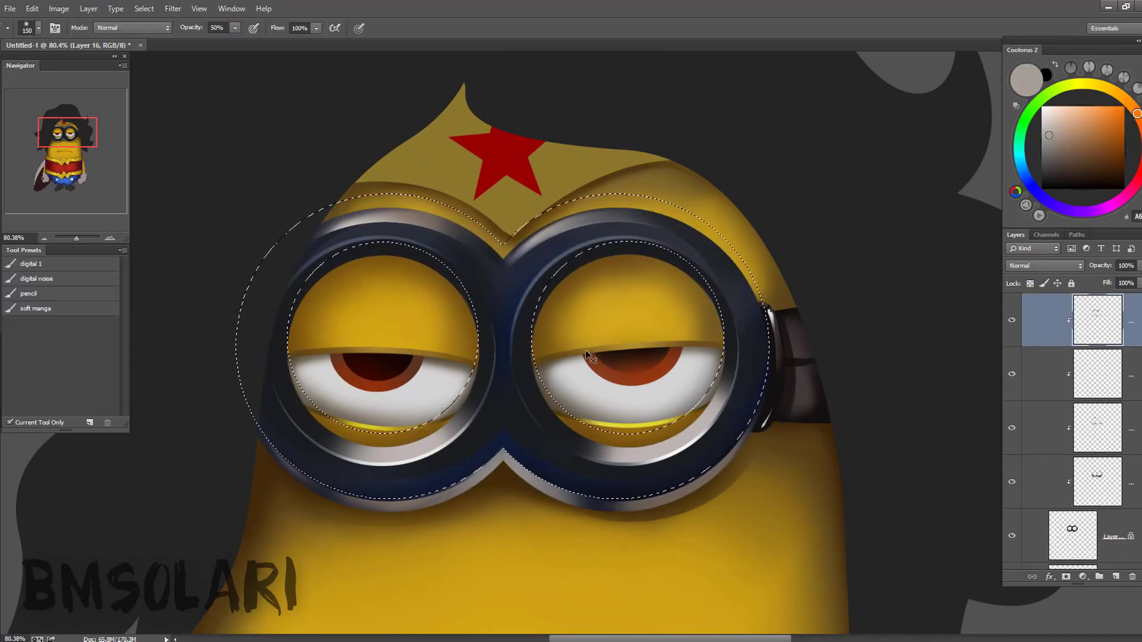
key("ctrl+d")
key("d")
key("z")
left_click_drag(555, 357, 586, 446)
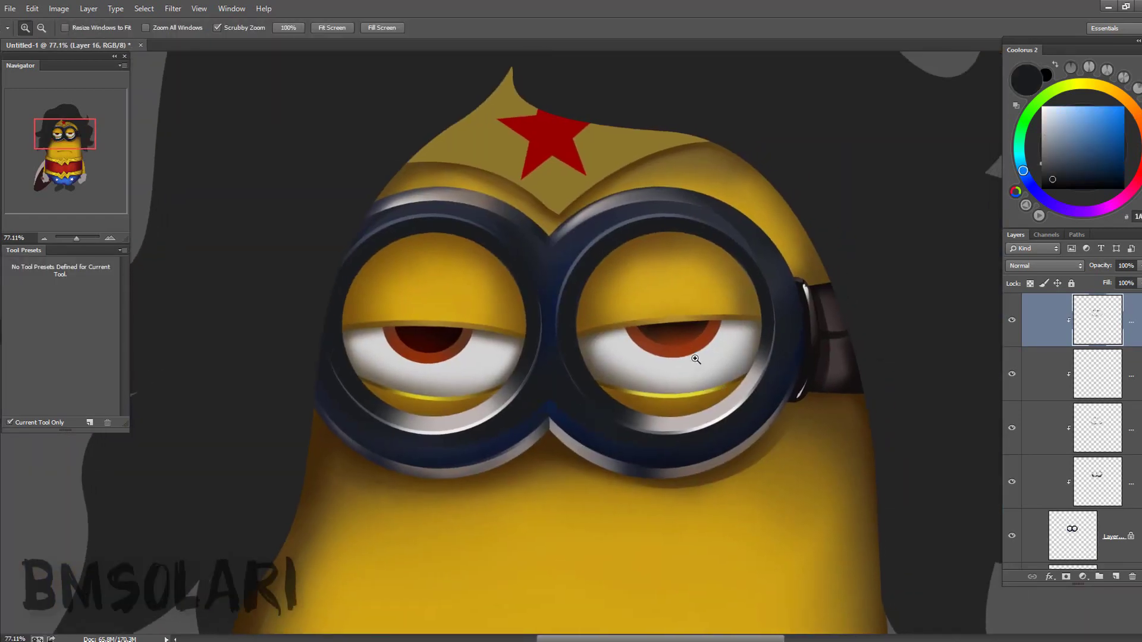
- Check Hue/Saturation without changes and zoom in closely on the goggle bridge
key("ctrl+u")
key("Escape")
key("ctrl+u")
key("Escape")
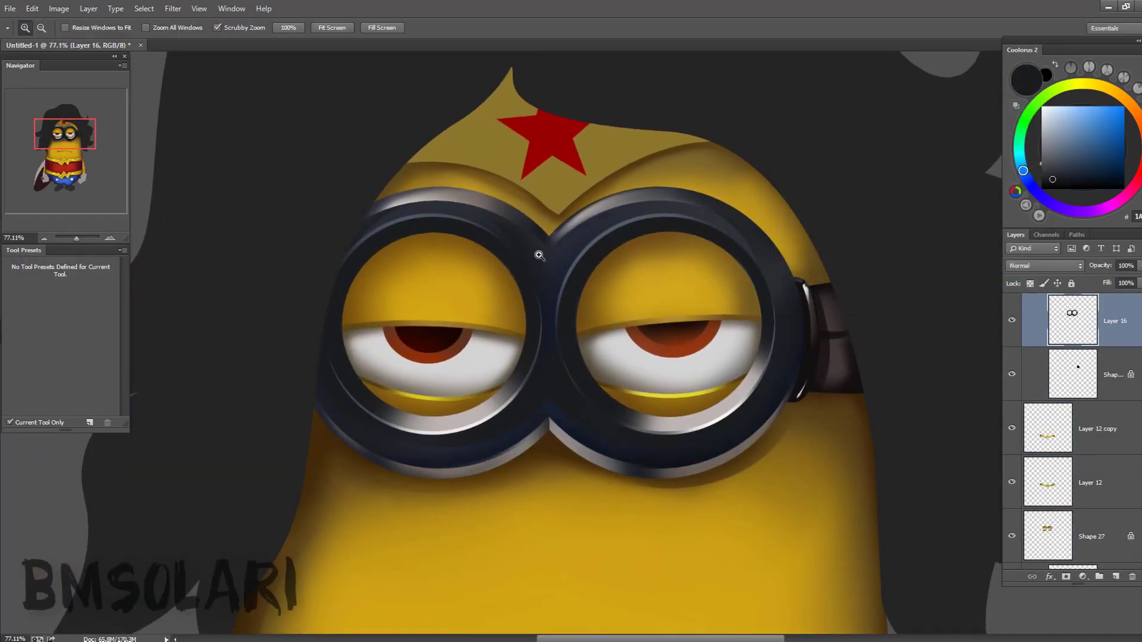
left_click_drag(572, 288, 601, 288)
- Draw a Pen path along the goggle bridge, convert it to a selection and paint it
key("p")
left_click(542, 391)
left_click(519, 388)
left_click_drag(773, 105, 857, 84)
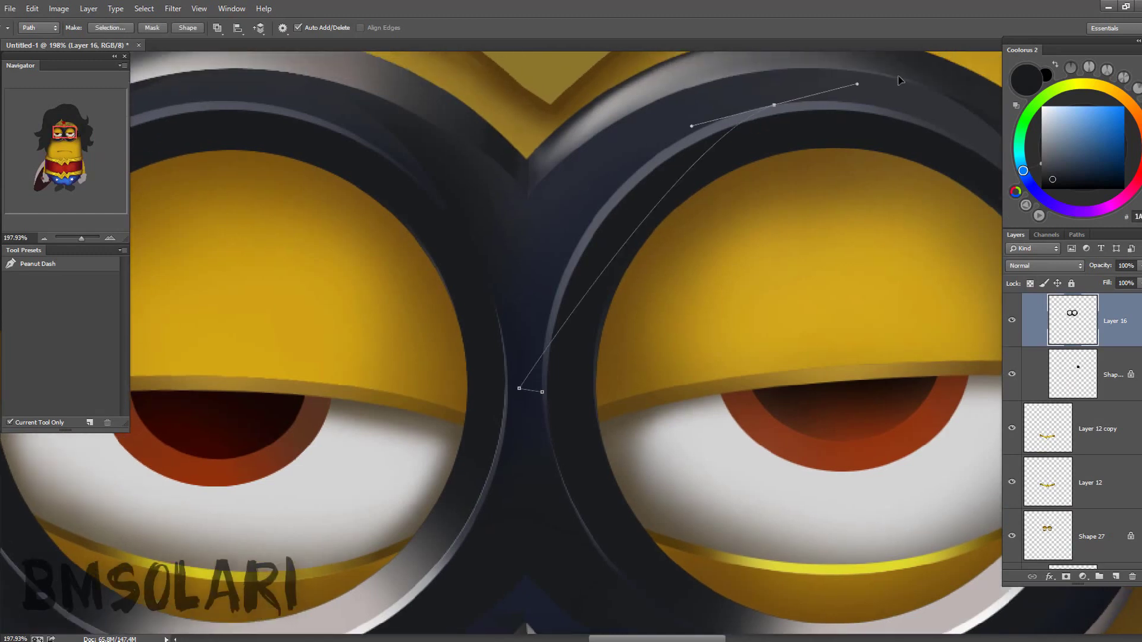
key("ctrl+Return")
key("b")
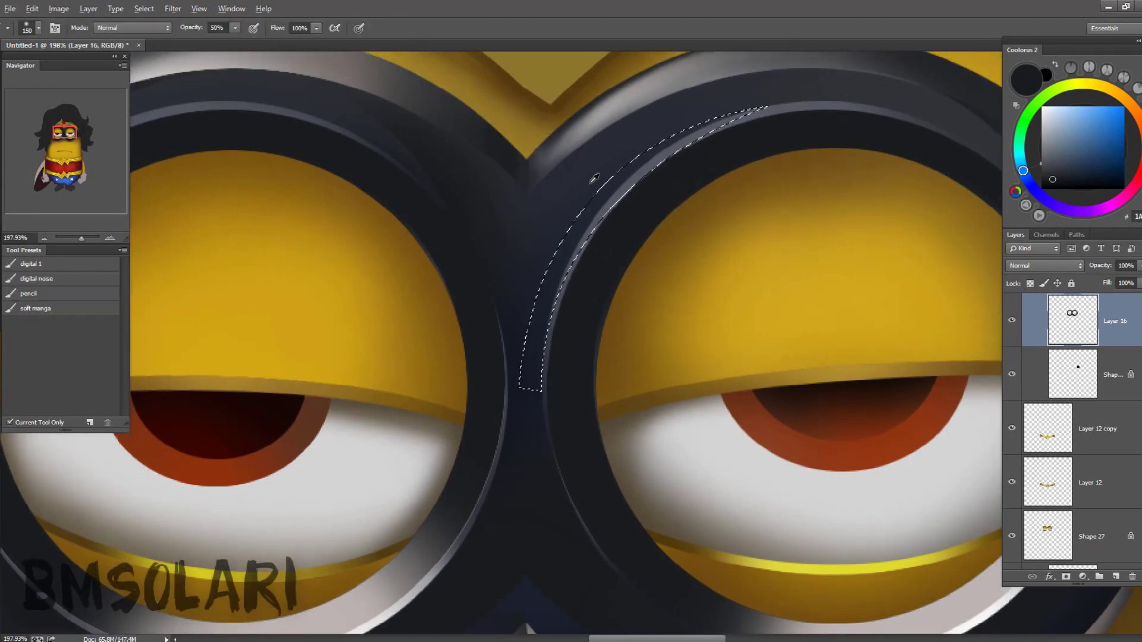
key("ctrl+d")
scroll(553, 400, "down", 2)
- Sample the dark navy goggle colour for further bridge shading
key("p")
scroll(512, 316, "down", 2)
scroll(519, 433, "down", 2)
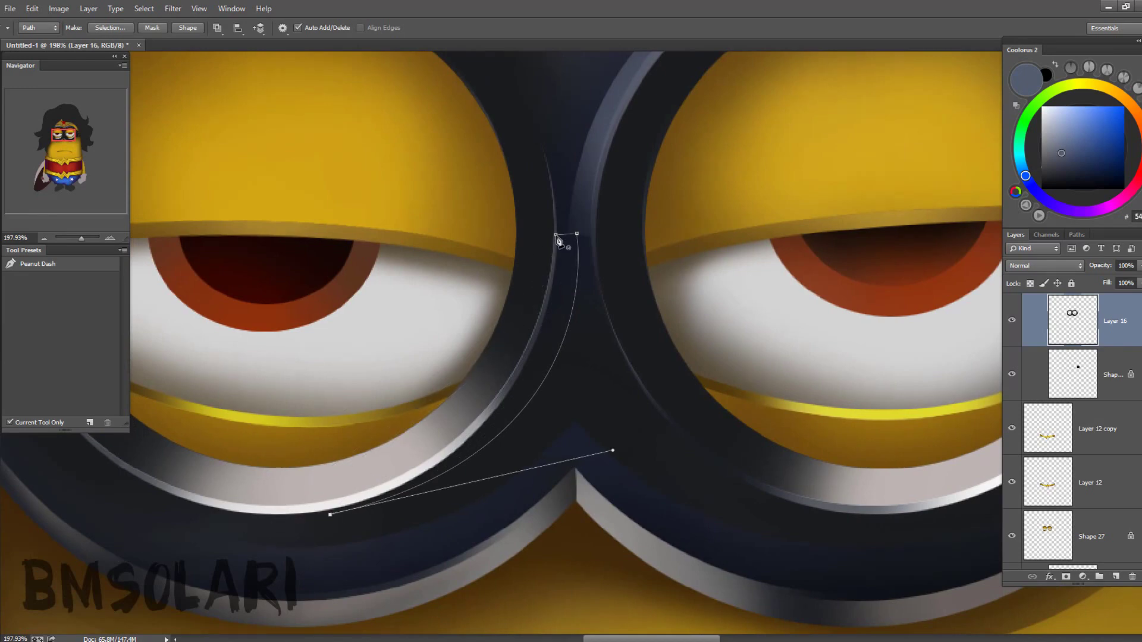
scroll(556, 239, "down", 2)
key("z")
scroll(663, 288, "down", 2)
scroll(635, 373, "down", 4)
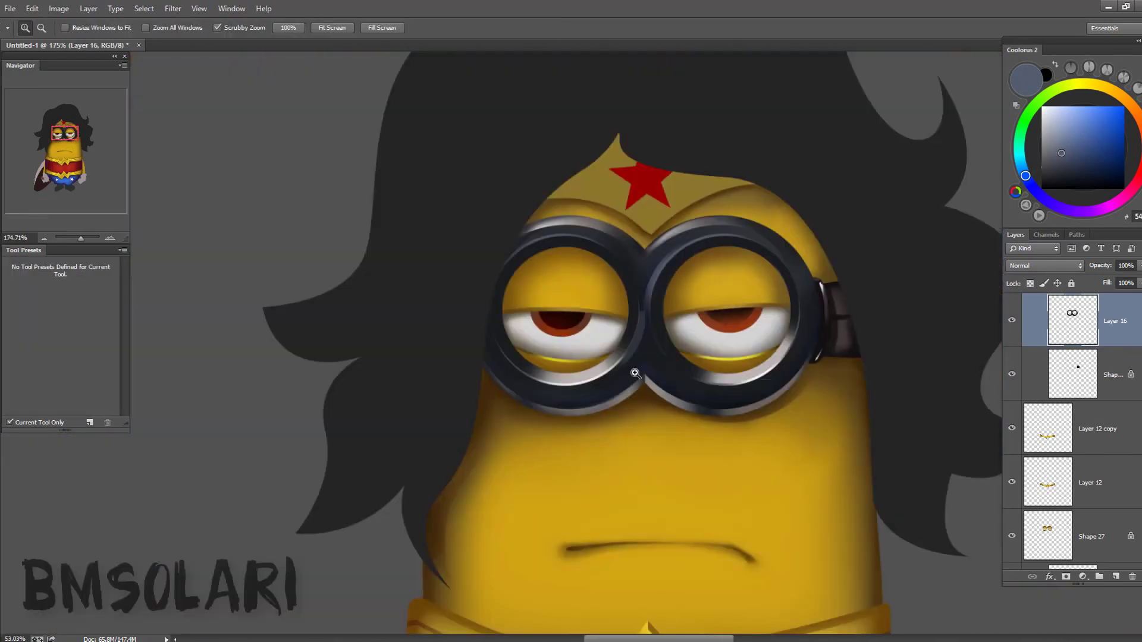
scroll(636, 373, "up", 5)
scroll(556, 312, "up", 2)
key("b")
left_click(591, 352, "alt")
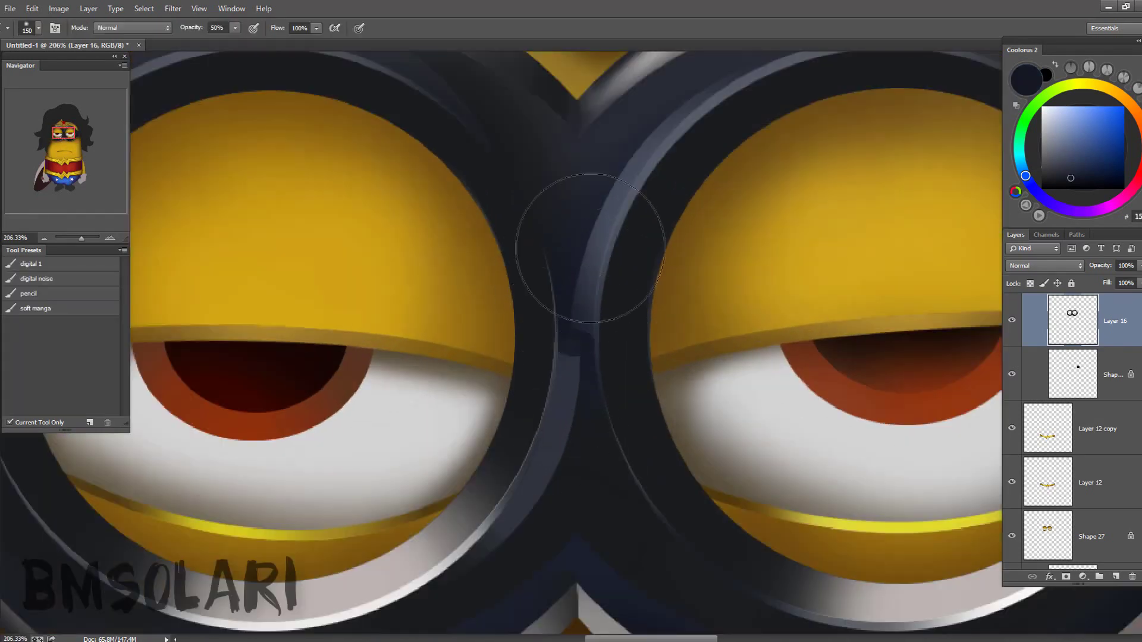
- Apply Curves adjustments to the goggle bridge shading
scroll(591, 248, "down", 2)
key("z")
scroll(590, 248, "down", 3)
key("ctrl+m")
left_click_drag(857, 247, 869, 206)
key("Return")
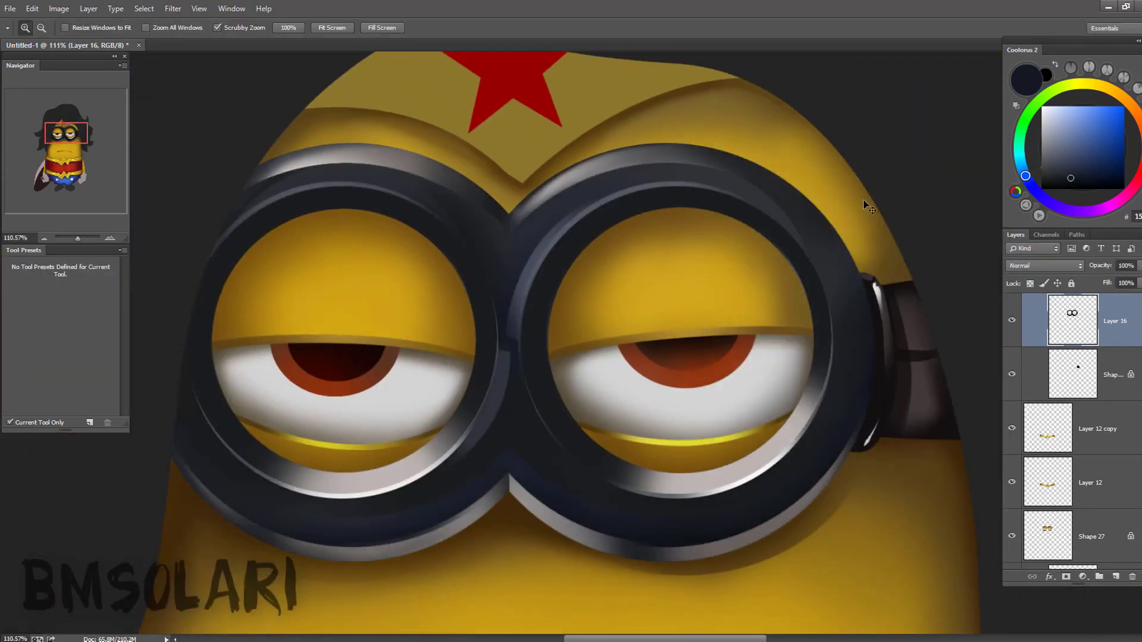
key("ctrl+m")
key("Return")
- Dodge highlights onto the goggles with an enlarged Dodge brush
key("o")
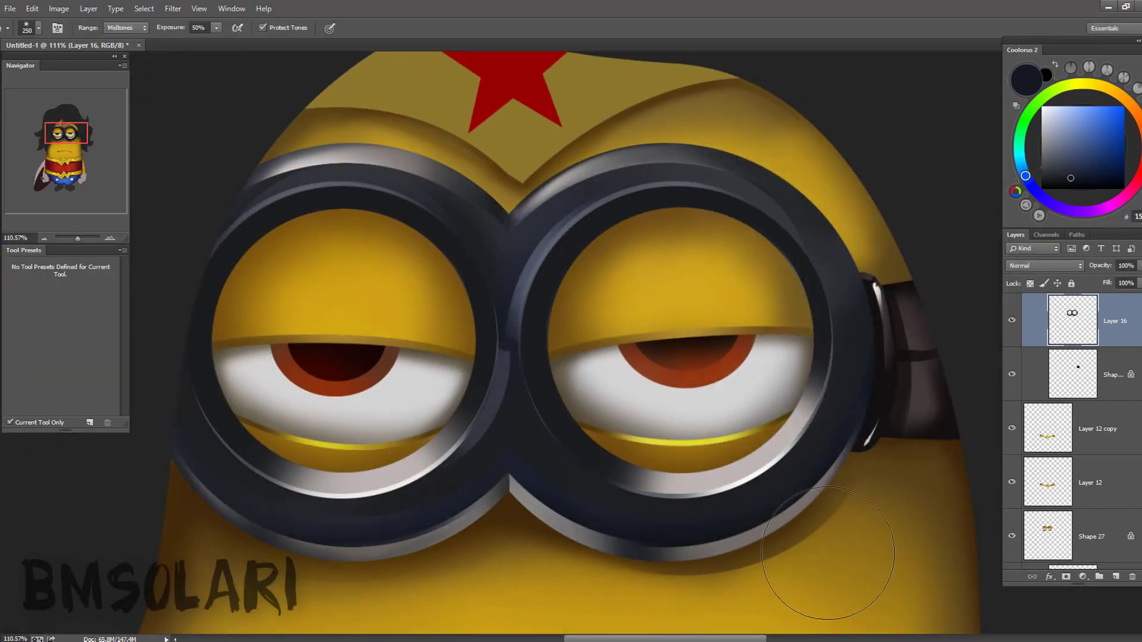
key("bracketright")
left_click_drag(531, 314, 598, 445)
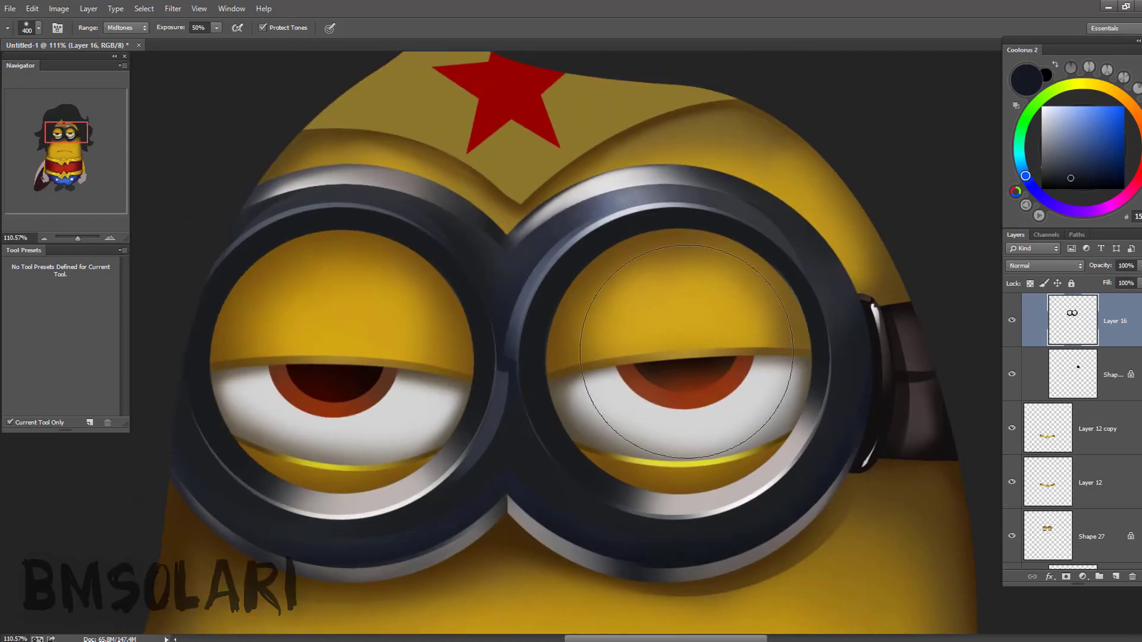
key("z")
left_click_drag(587, 269, 523, 271)
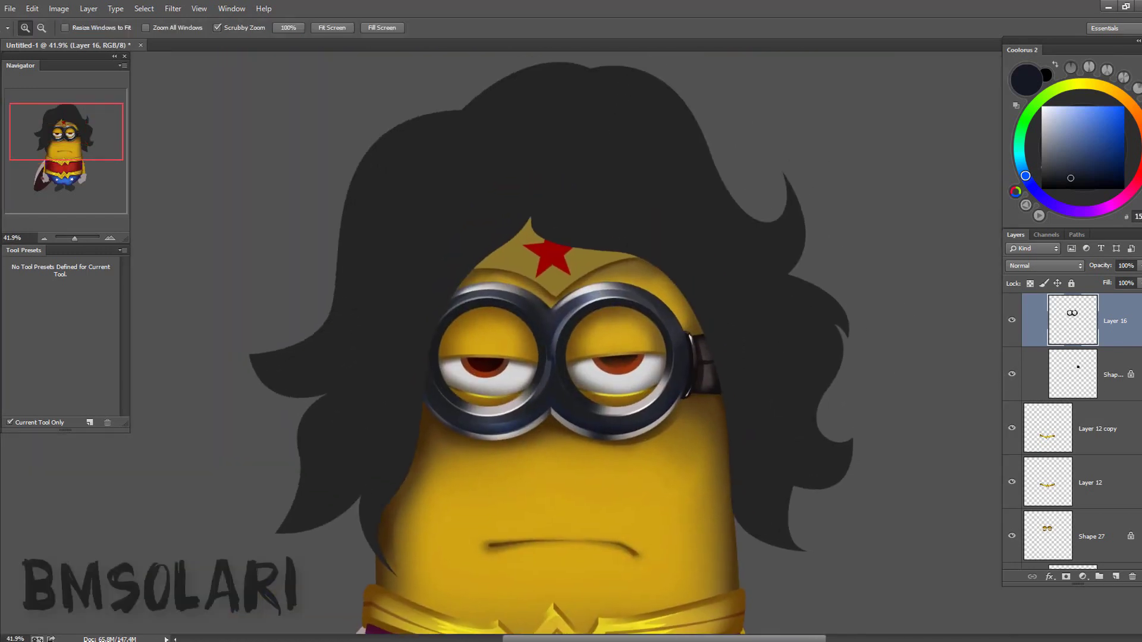
- Move the Shape 27 layer above the Layer 12 layers
scroll(1070, 417, "down", 5)
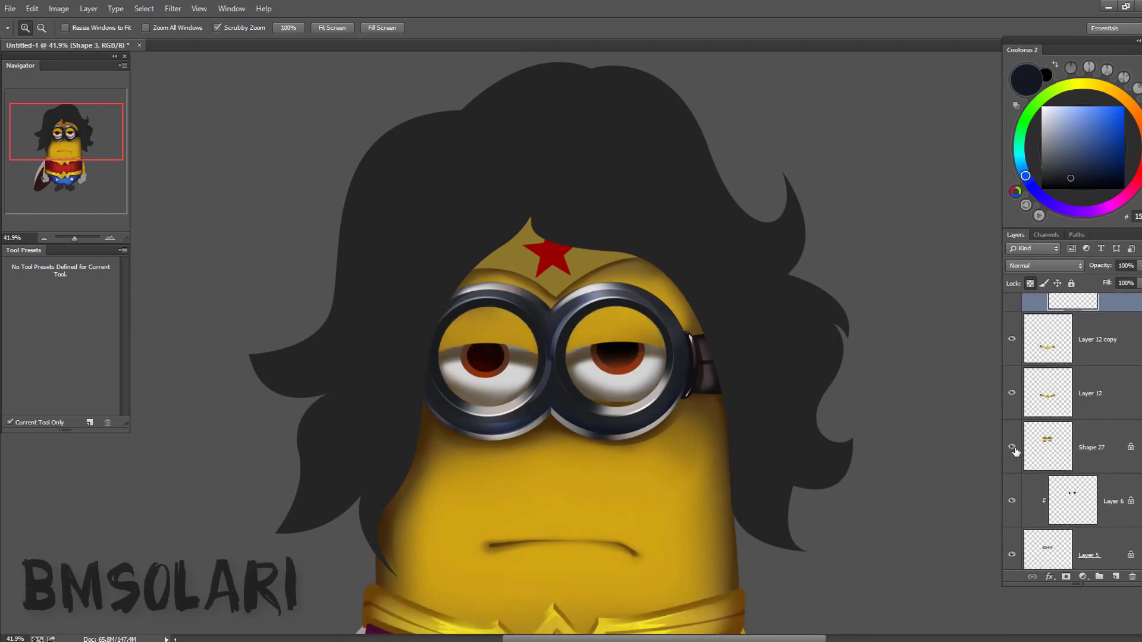
left_click(1053, 523)
left_click(1086, 414, "shift")
key("ctrl+bracketright")
key("ctrl+bracketright")
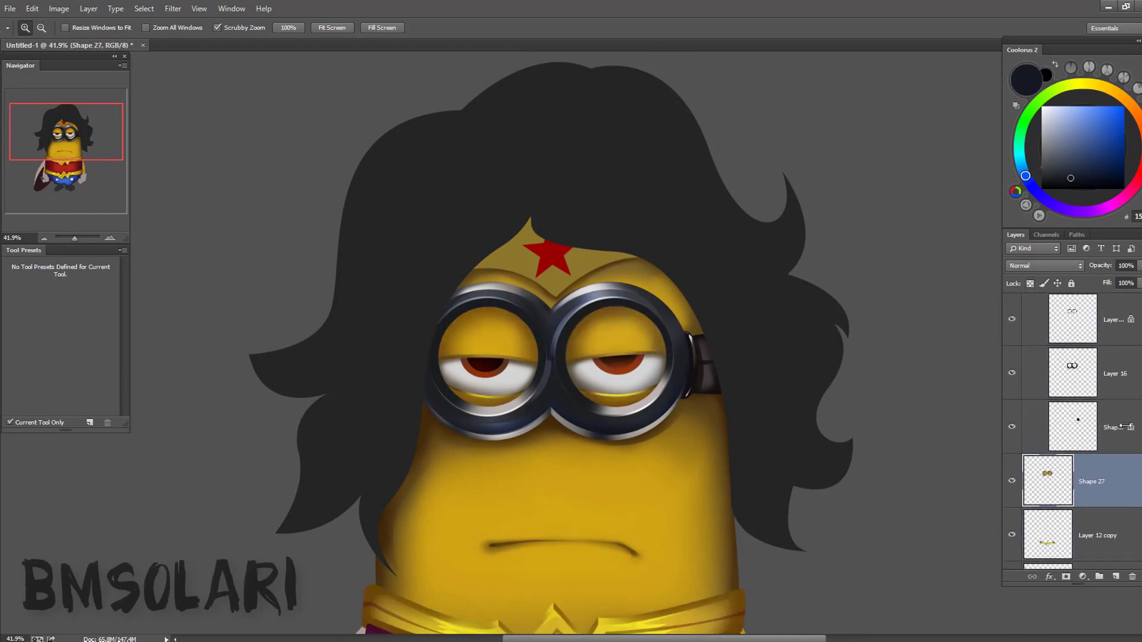
left_click_drag(1118, 440, 1118, 443)
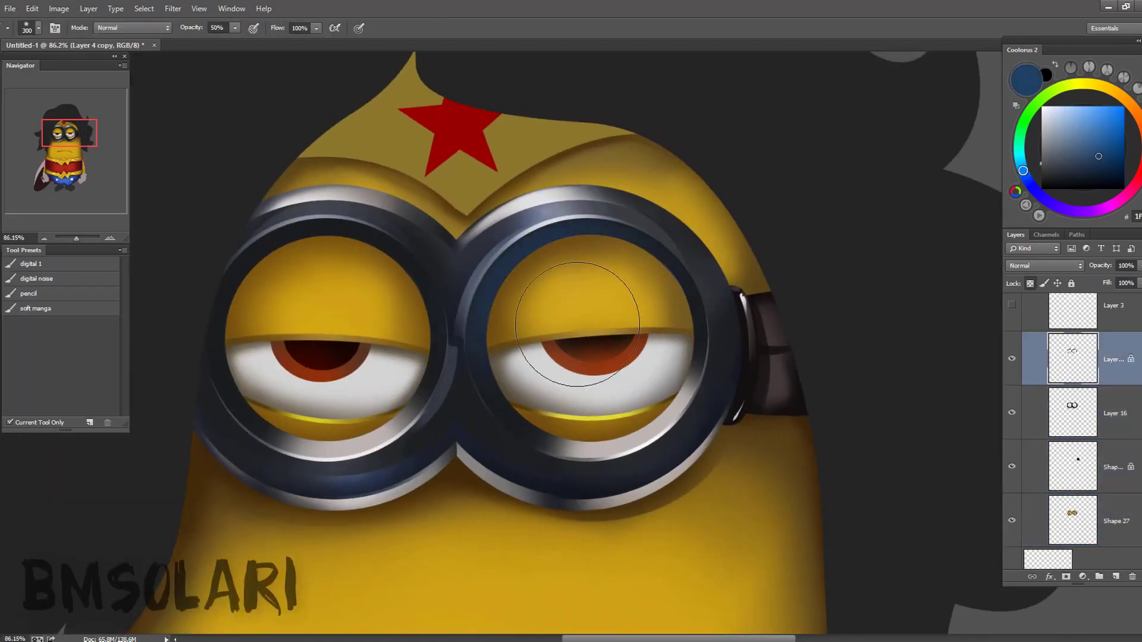
- Make Layer 3 visible and select the goggles group, Group 1
key("z")
left_click(514, 238, "alt")
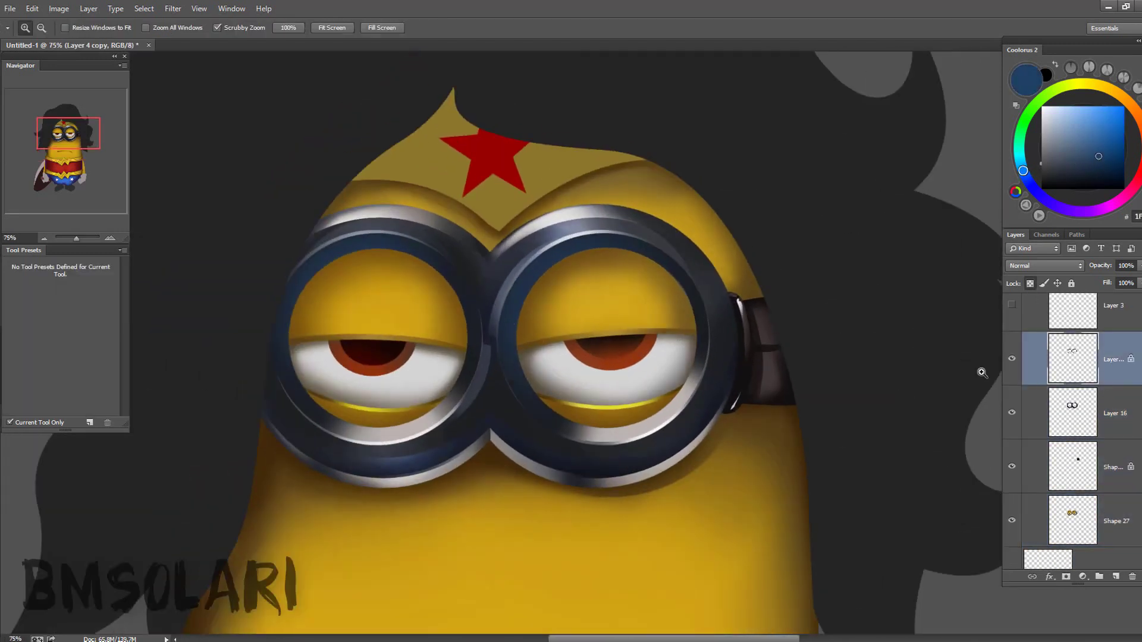
left_click(815, 388, "alt")
left_click(1073, 311)
scroll(1071, 387, "up", 2)
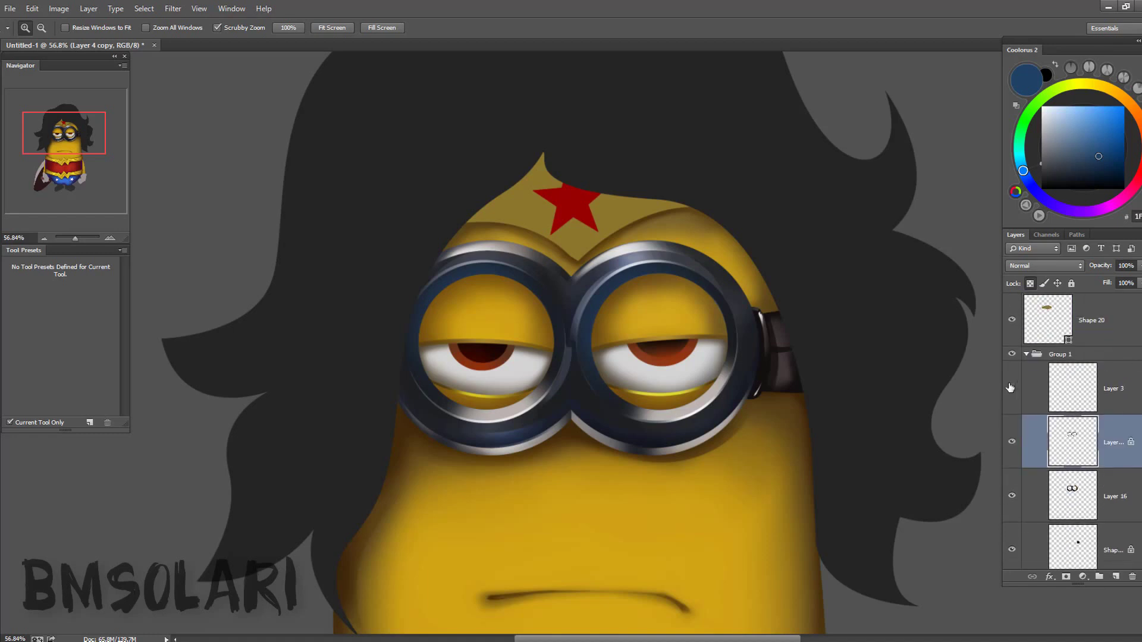
left_click(1012, 396)
left_click(1048, 361)
- Scale Group 1 up about 111%, then expand it and select Layer 3
key("ctrl+t")
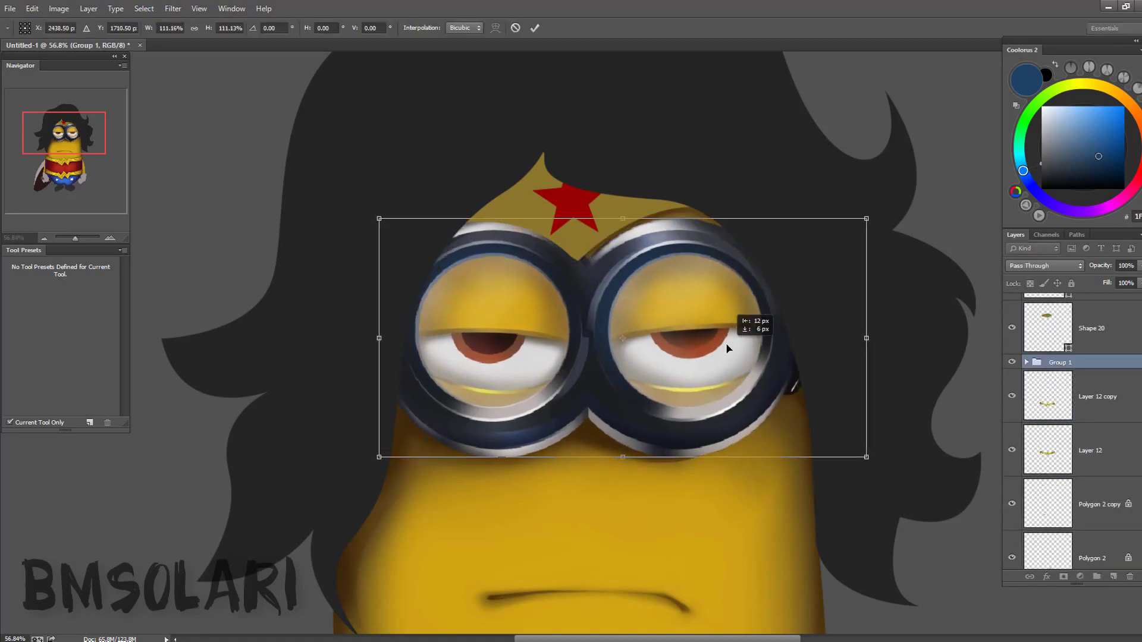
key("Escape")
mouse_move(739, 326)
left_mouse_down()
mouse_move(639, 437)
mouse_move(701, 363)
left_mouse_up()
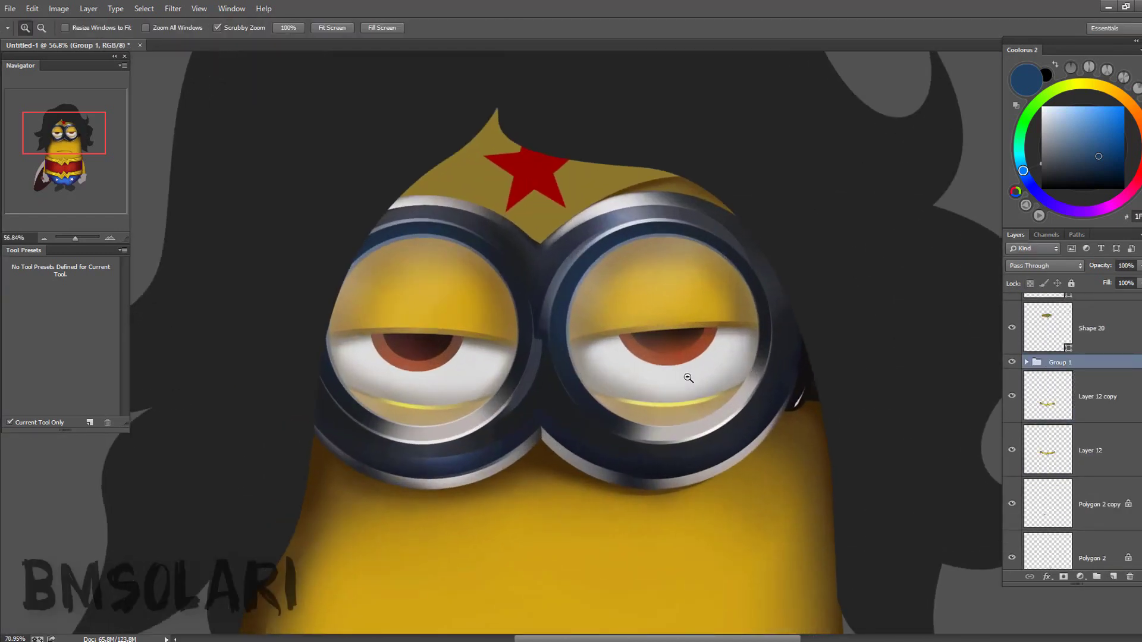
left_click(702, 363)
left_click(1026, 362)
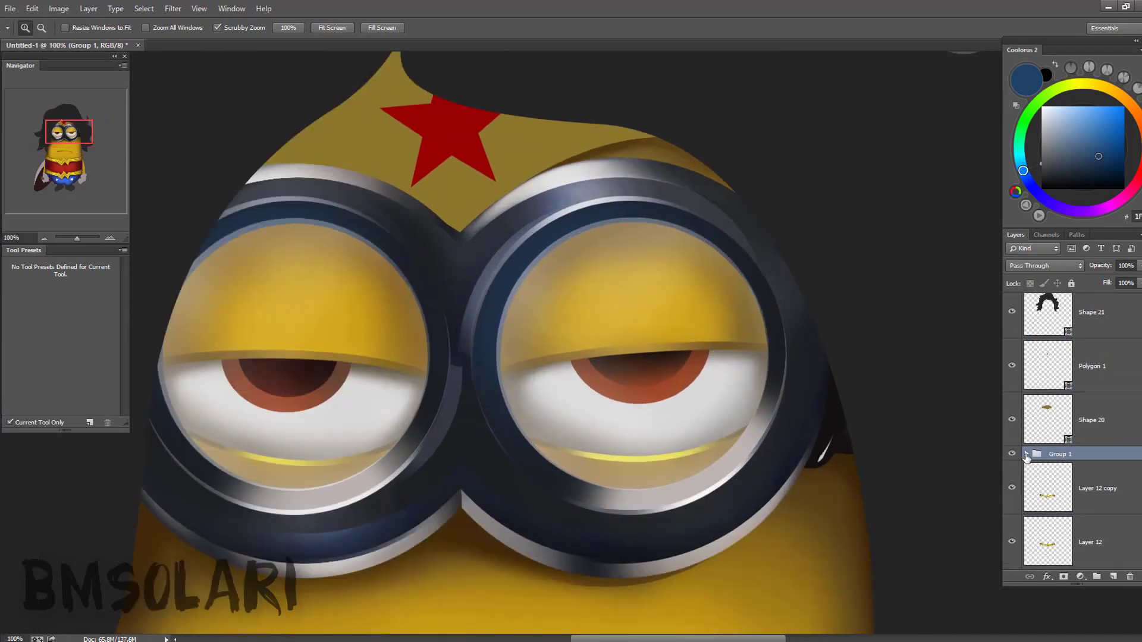
left_click(1024, 398)
- Clear part of Layer 3, set it to full opacity and switch to white paint
key("e")
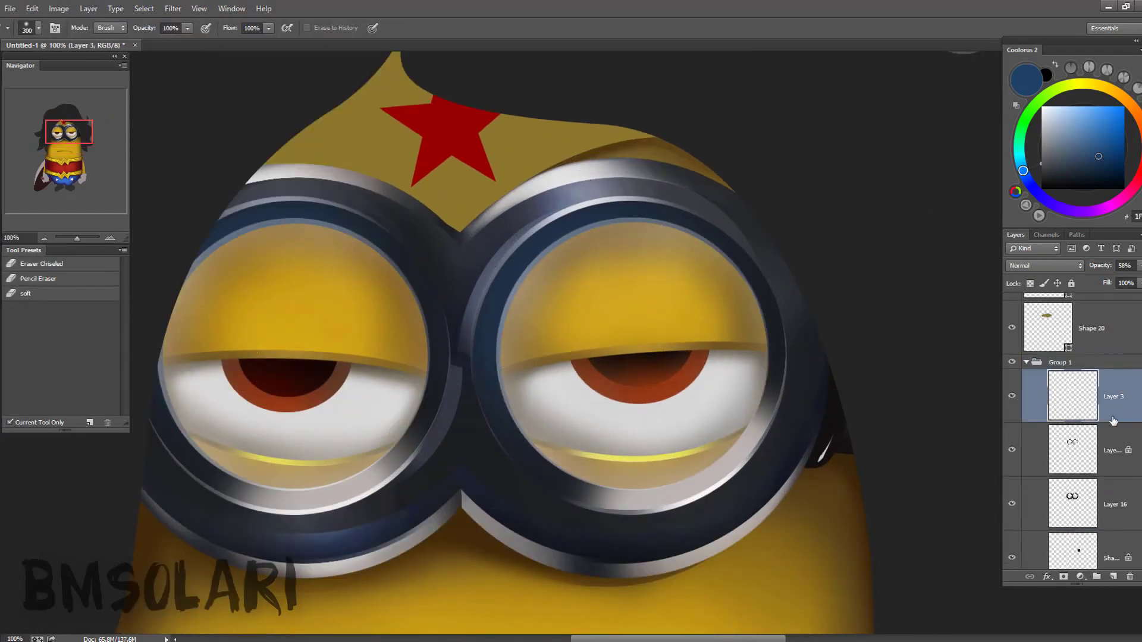
key("Delete")
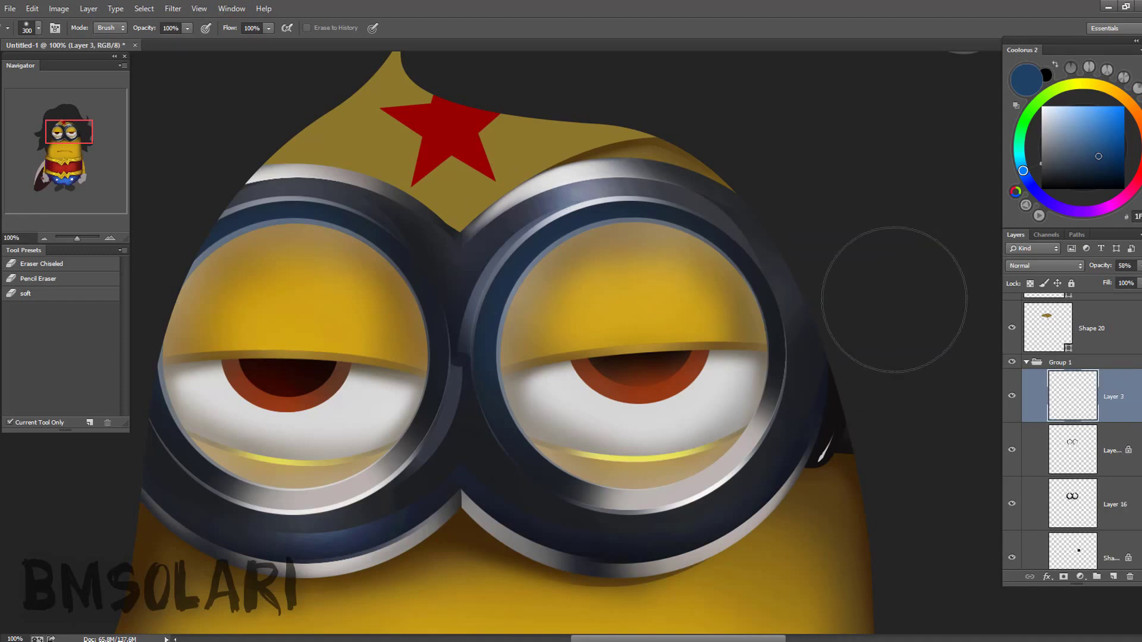
key("v")
key("0")
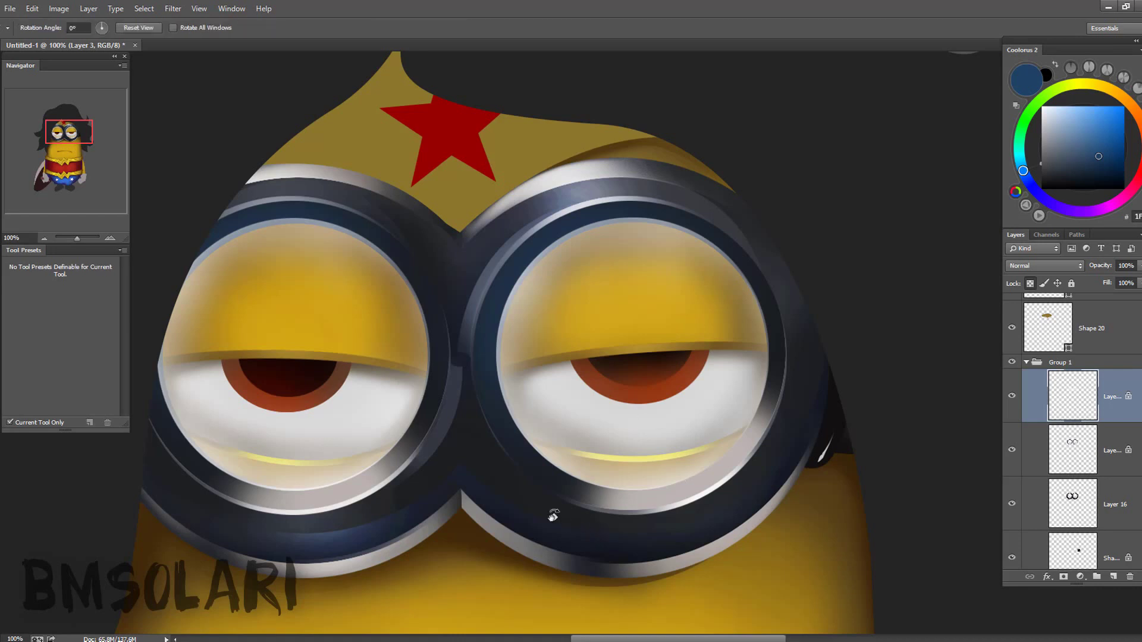
left_click_drag(553, 515, 759, 412)
key("b")
key("Escape")
- Duplicate Layer 3 and erase parts of the glare on both lenses
key("ctrl+j")
key("e")
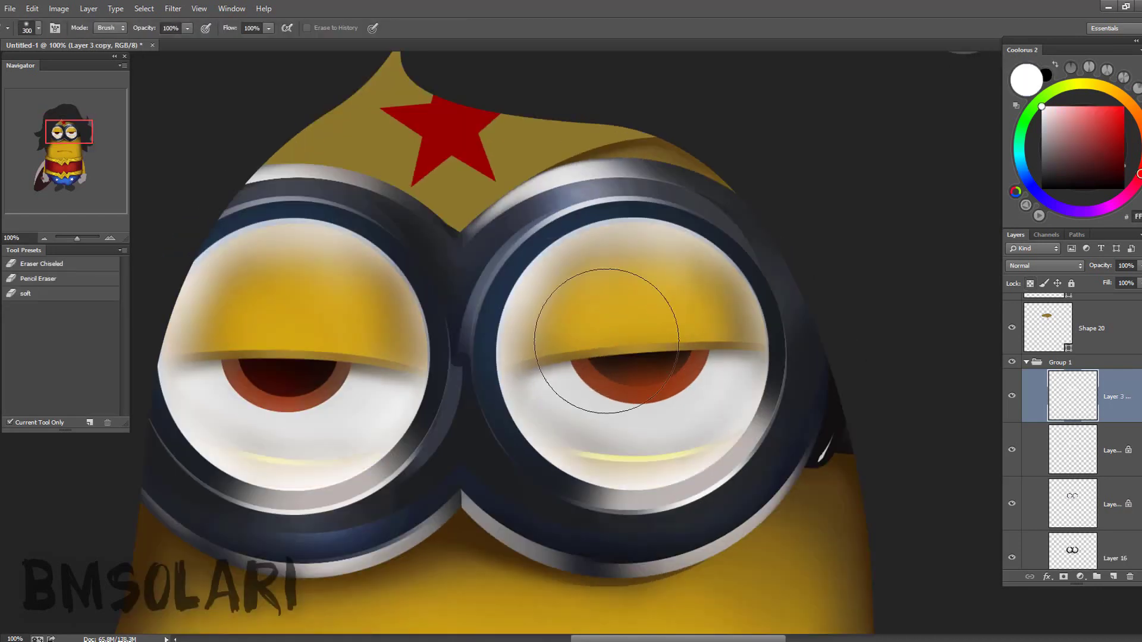
mouse_move(604, 408)
left_mouse_down()
mouse_move(612, 263)
mouse_move(649, 262)
left_mouse_up()
left_click_drag(389, 335, 262, 434)
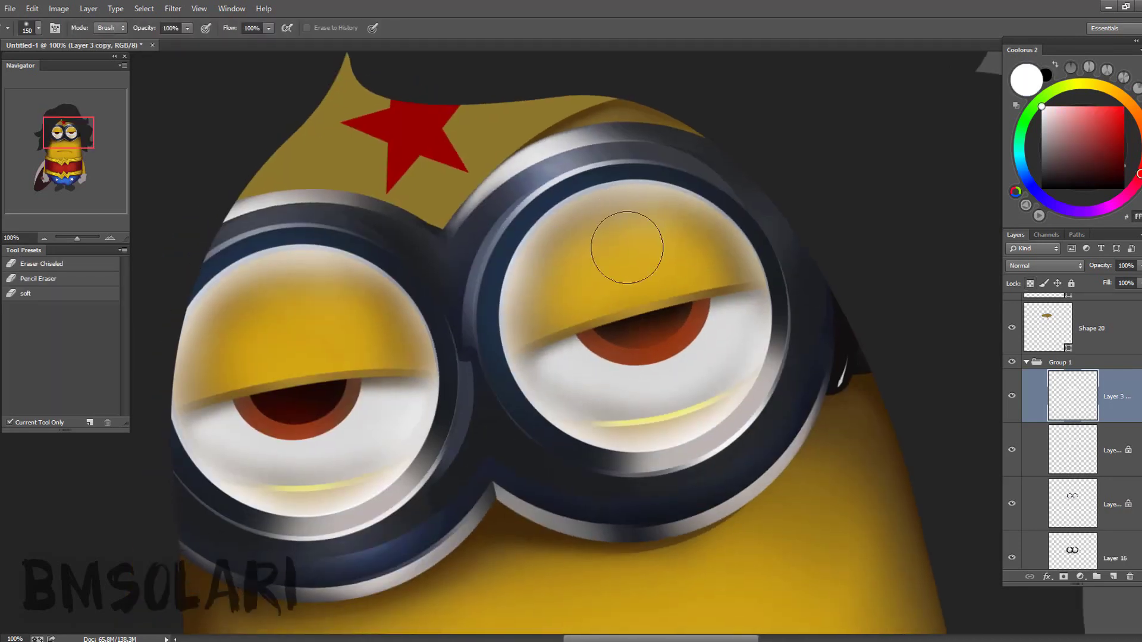
- Lasso diagonal glare strips over the lenses and paint them white
key("l")
left_click_drag(572, 460, 717, 235)
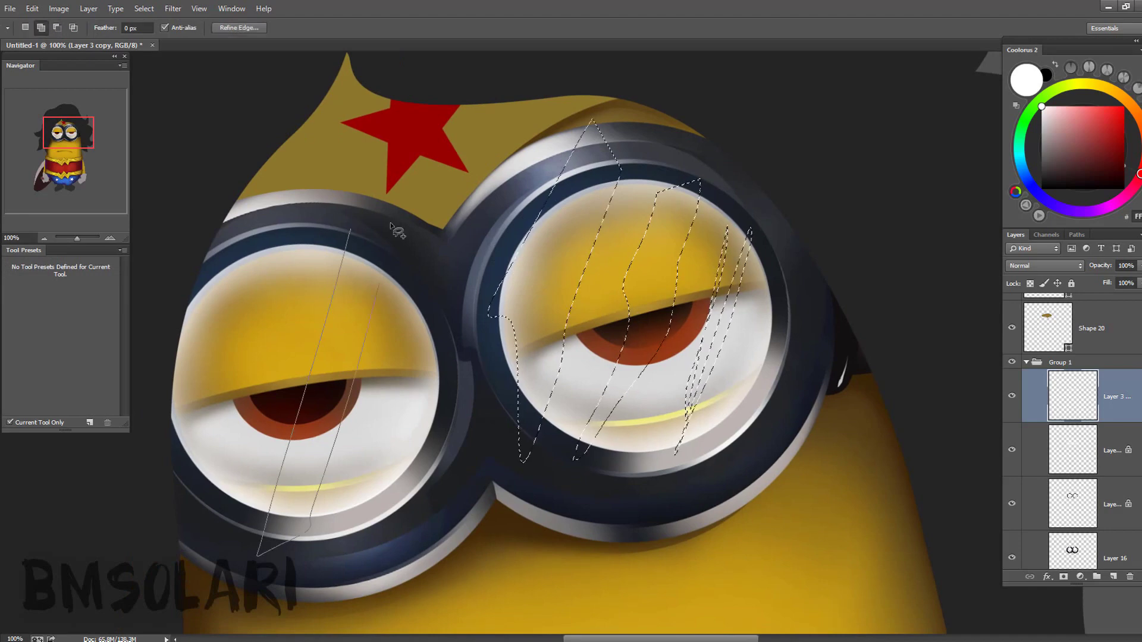
left_click_drag(398, 231, 390, 225)
key("b")
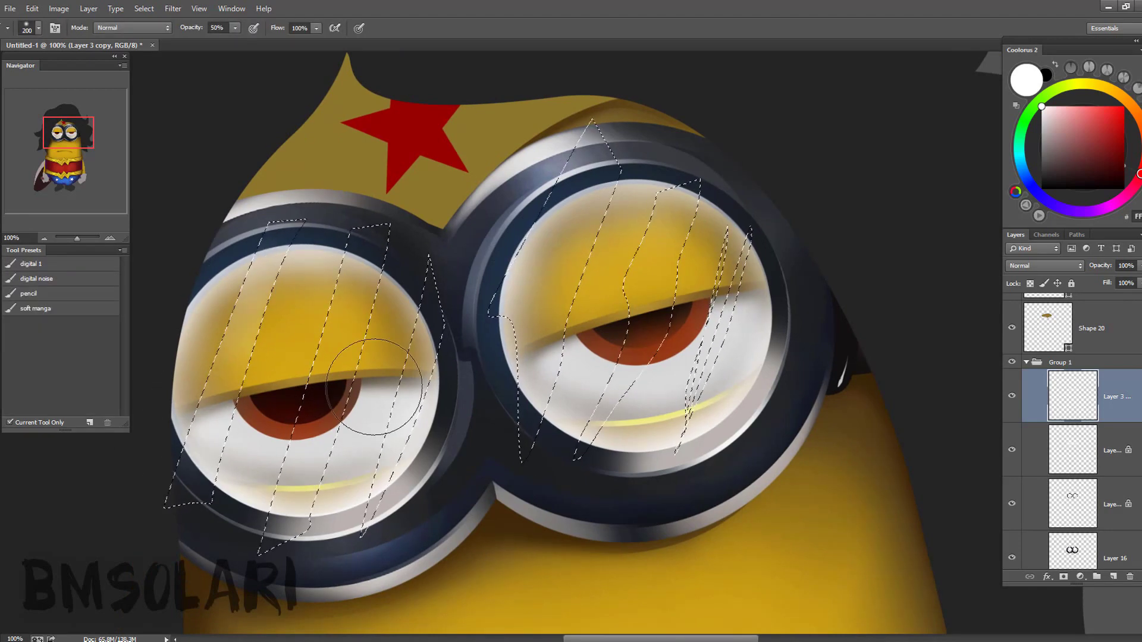
left_click_drag(374, 387, 586, 281)
key("ctrl+d")
key("z")
- Lower the opacity of the lens layer beneath Layer 3 copy for a dimmer sheen
key("e")
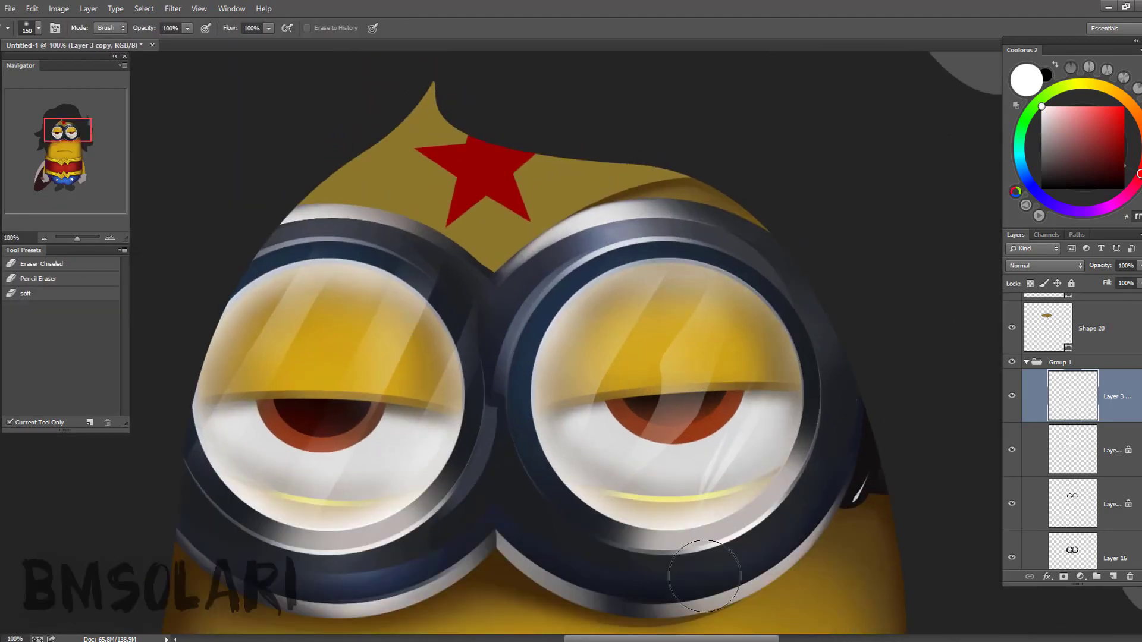
key("z")
left_click_drag(767, 415, 722, 415)
mouse_move(795, 362)
left_mouse_down()
mouse_move(774, 373)
mouse_move(816, 384)
left_mouse_up()
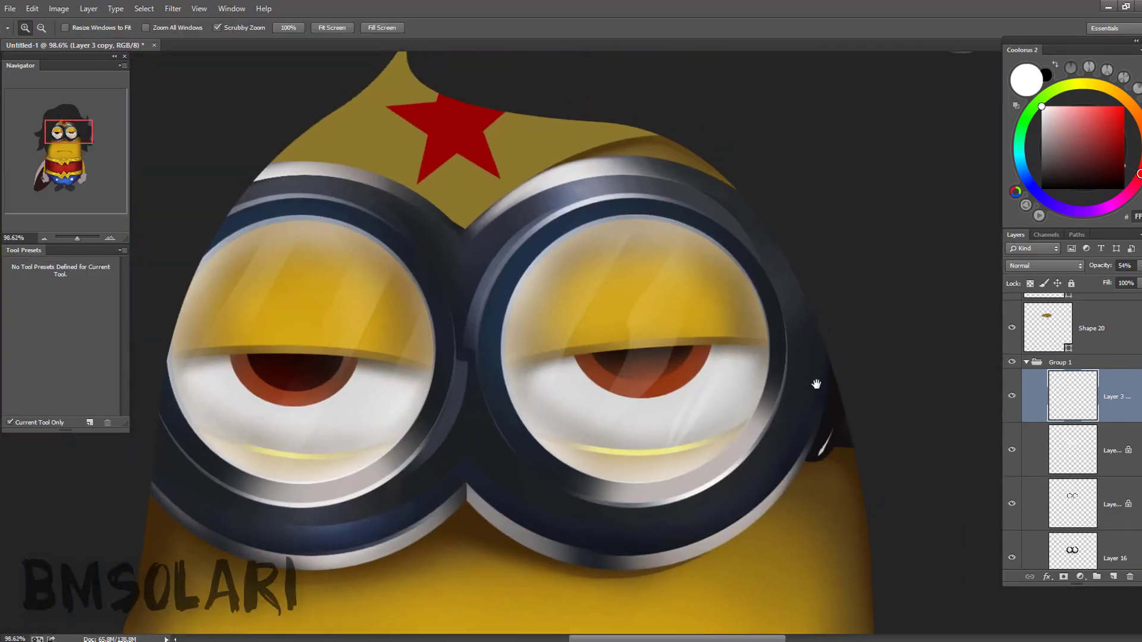
left_click(1065, 446)
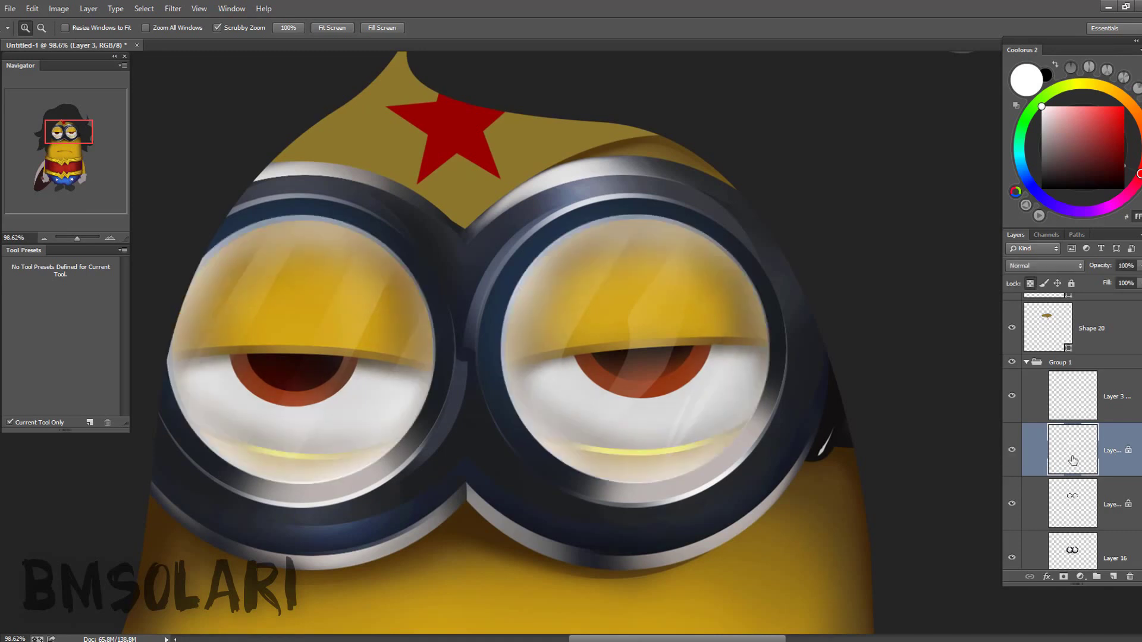
key("2")
key("3")
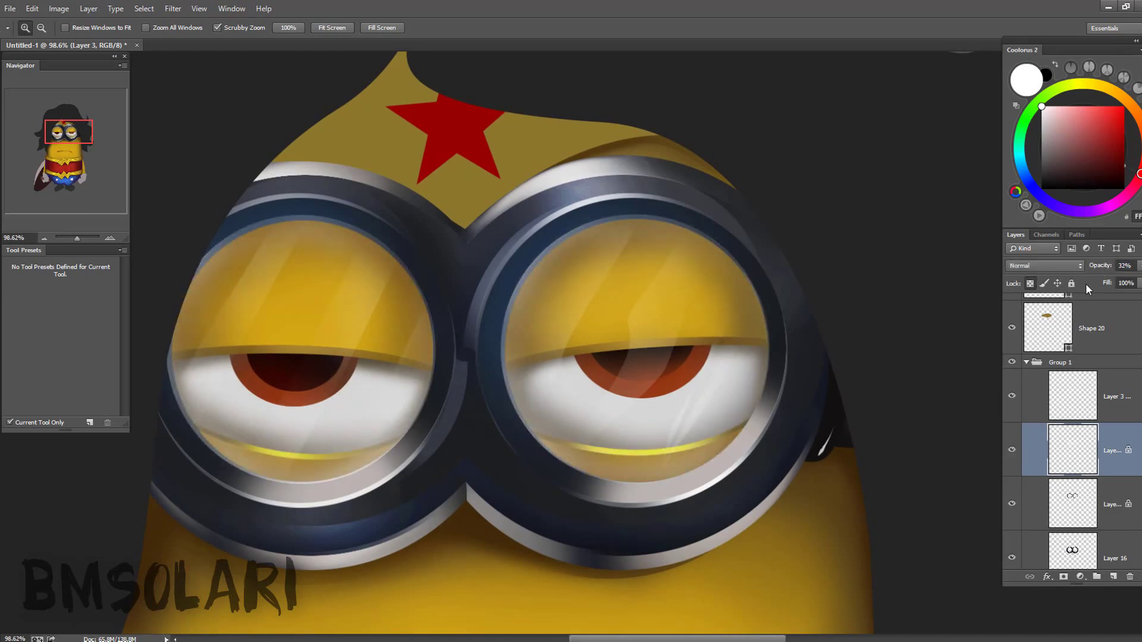
scroll(1102, 450, "down", 1)
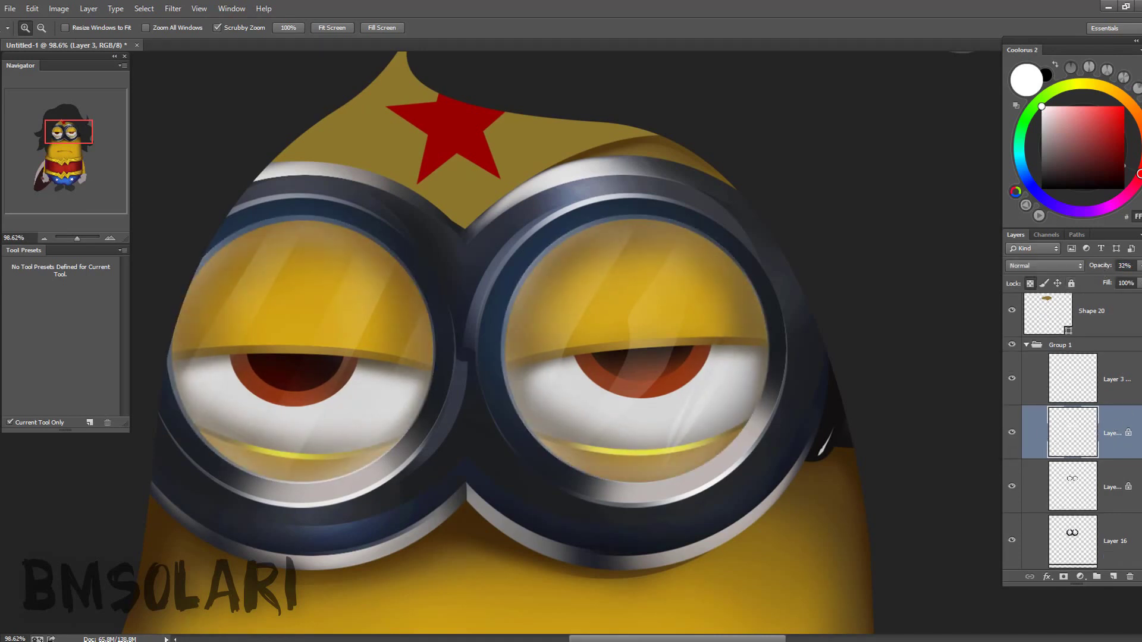
scroll(1071, 428, "down", 2)
left_click_drag(638, 356, 714, 357)
key("b")
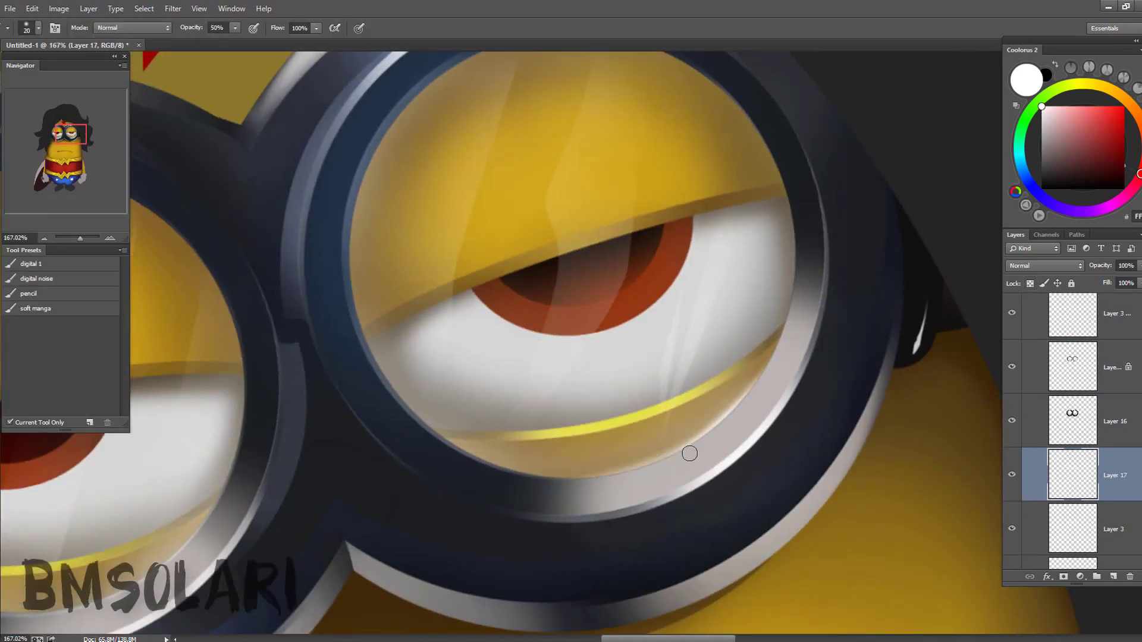
- Zoom and pan to frame both goggle lenses for painting highlights
left_click_drag(751, 159, 625, 321)
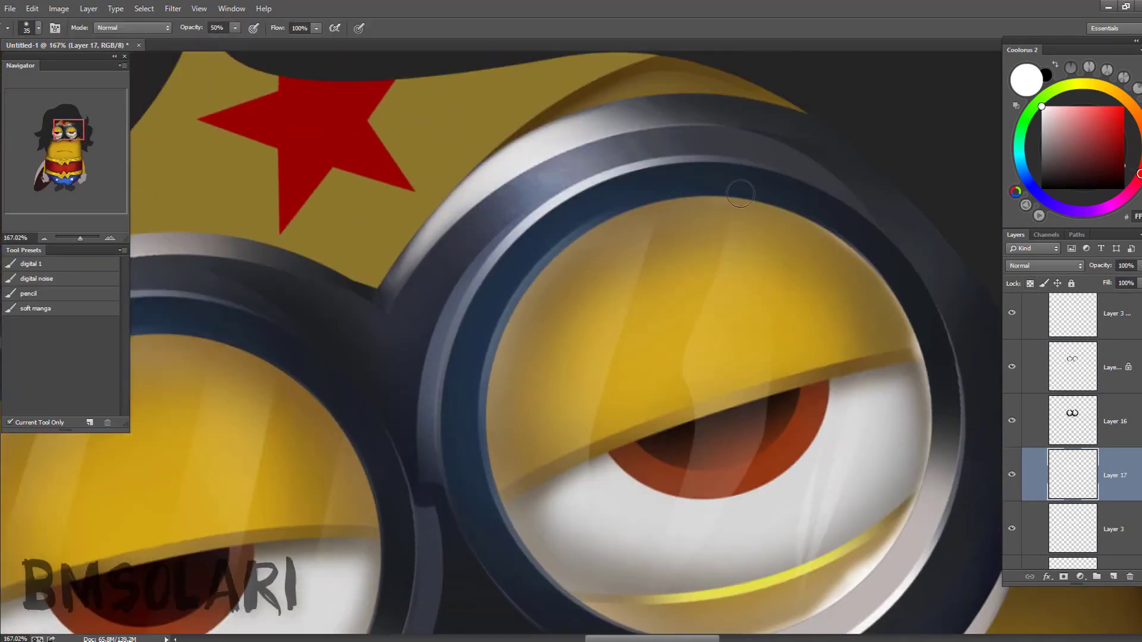
key("z")
left_click_drag(732, 339, 534, 517)
key("b")
left_click_drag(639, 269, 537, 221)
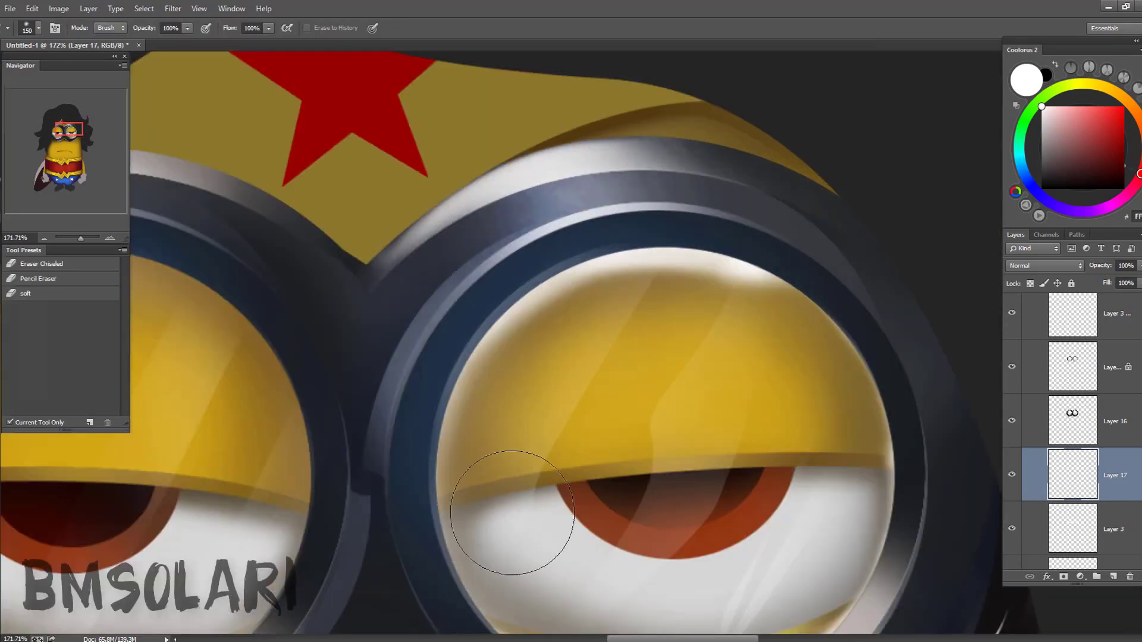
mouse_move(510, 509)
left_mouse_down()
mouse_move(417, 511)
mouse_move(432, 277)
left_mouse_up()
left_click_drag(583, 568, 595, 313)
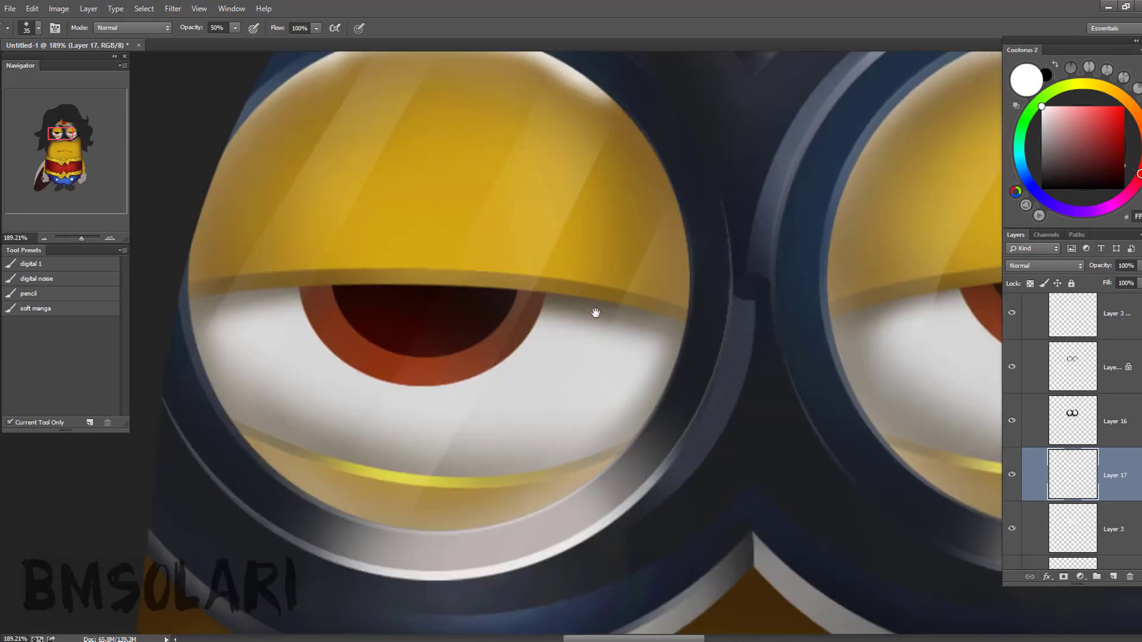
key("z")
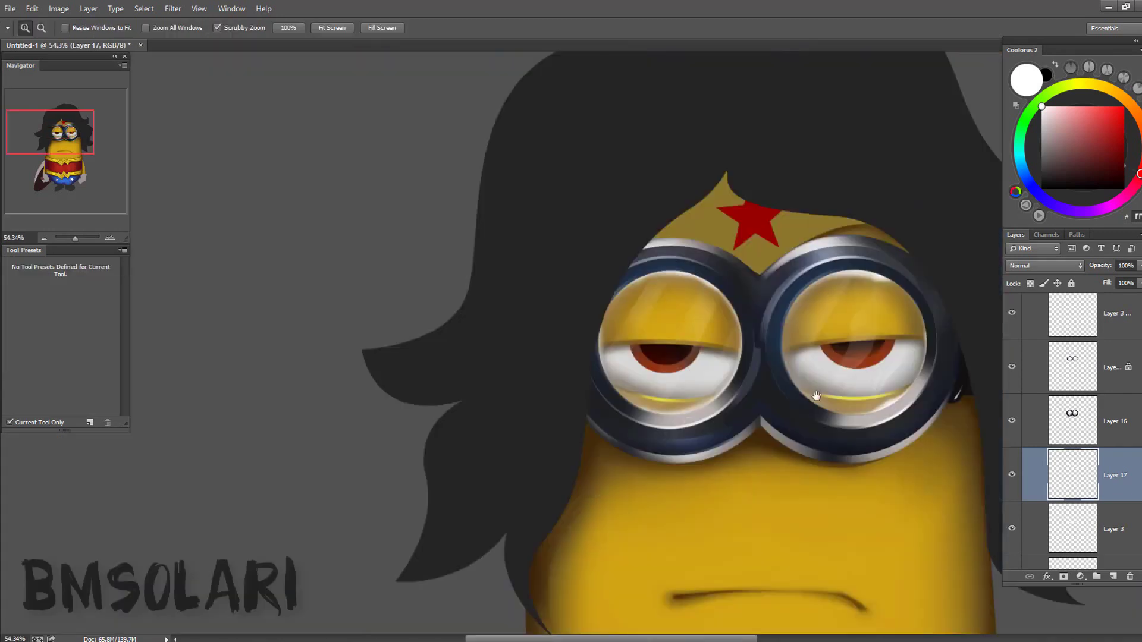
mouse_move(692, 364)
left_mouse_down()
mouse_move(758, 268)
mouse_move(779, 269)
left_mouse_up()
key("b")
- Paint white shine highlights on the lenses and erase most of the left one
key("x")
left_click_drag(661, 309, 700, 298)
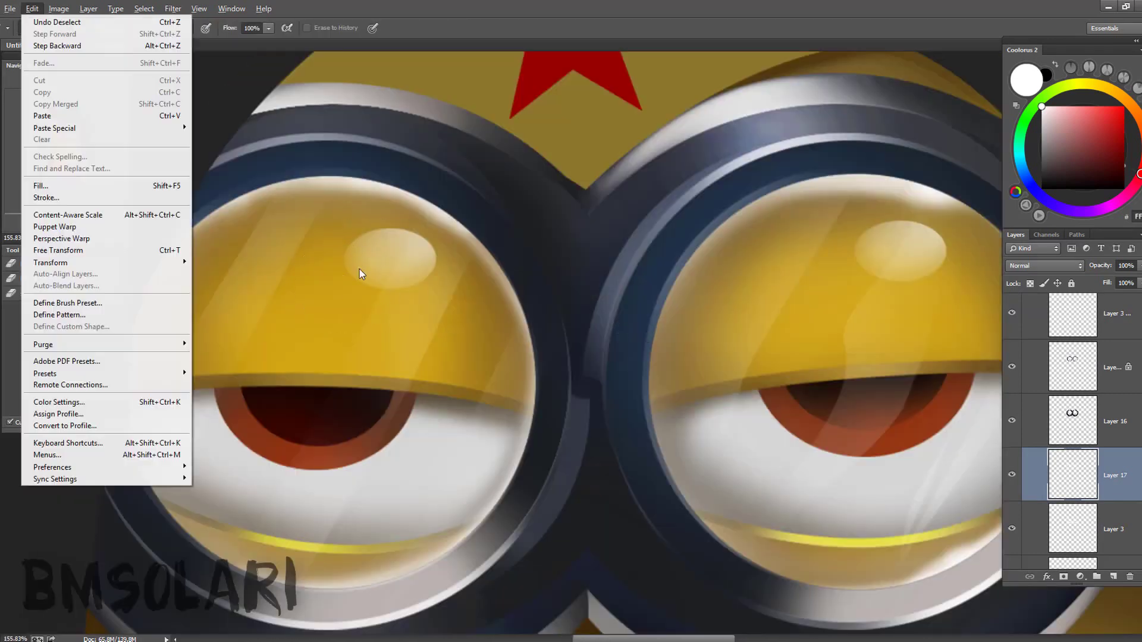
left_click(359, 269)
left_click_drag(413, 339, 388, 274)
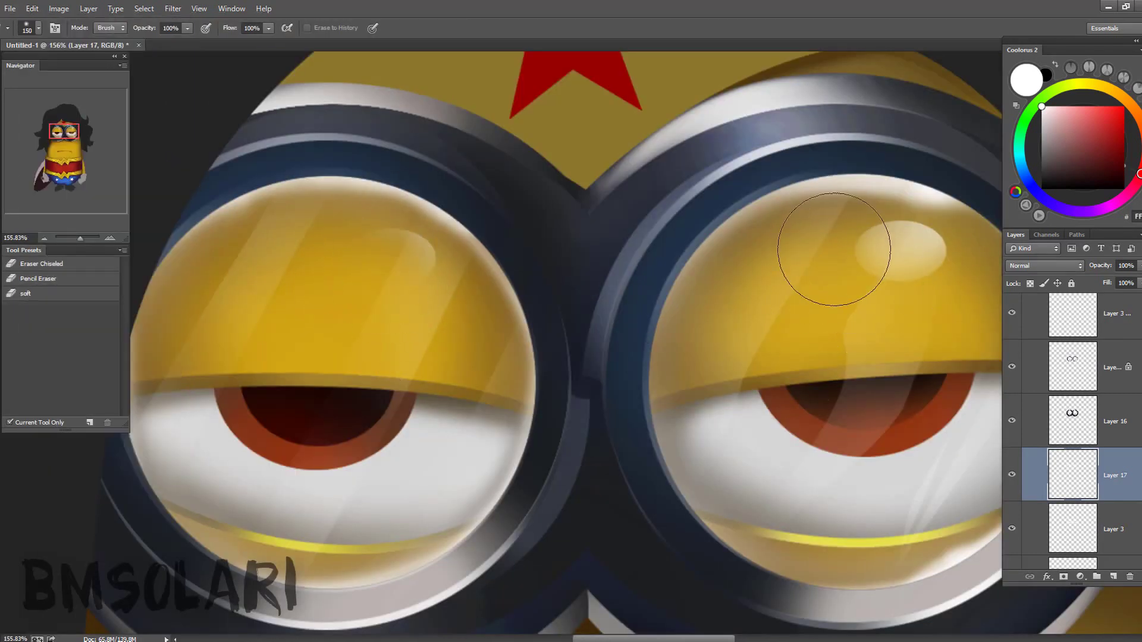
key("z")
left_click_drag(833, 335, 801, 335)
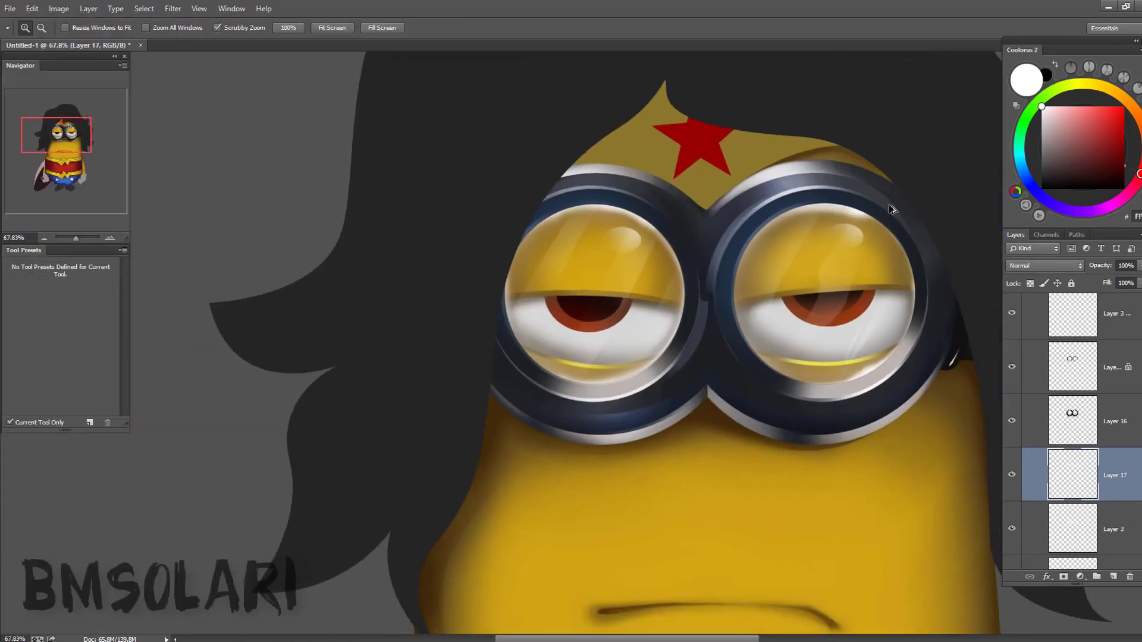
left_click_drag(842, 234, 875, 234)
- Refine the right highlight with an elliptical marquee and add a layer for rim details
key("m")
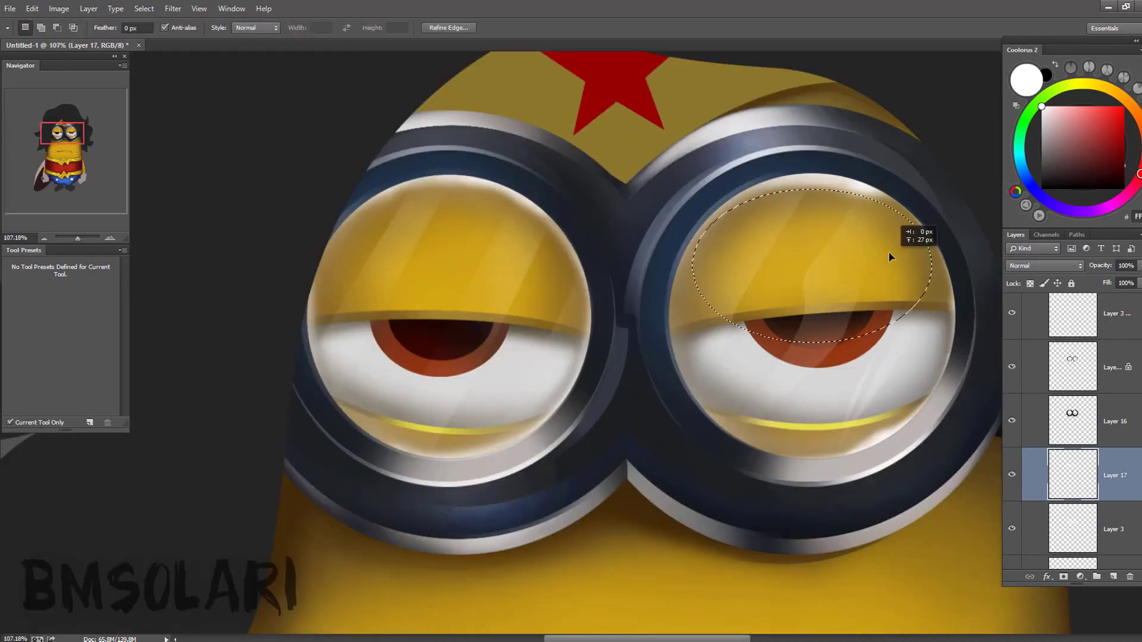
key("e")
key("z")
key("ctrl+0")
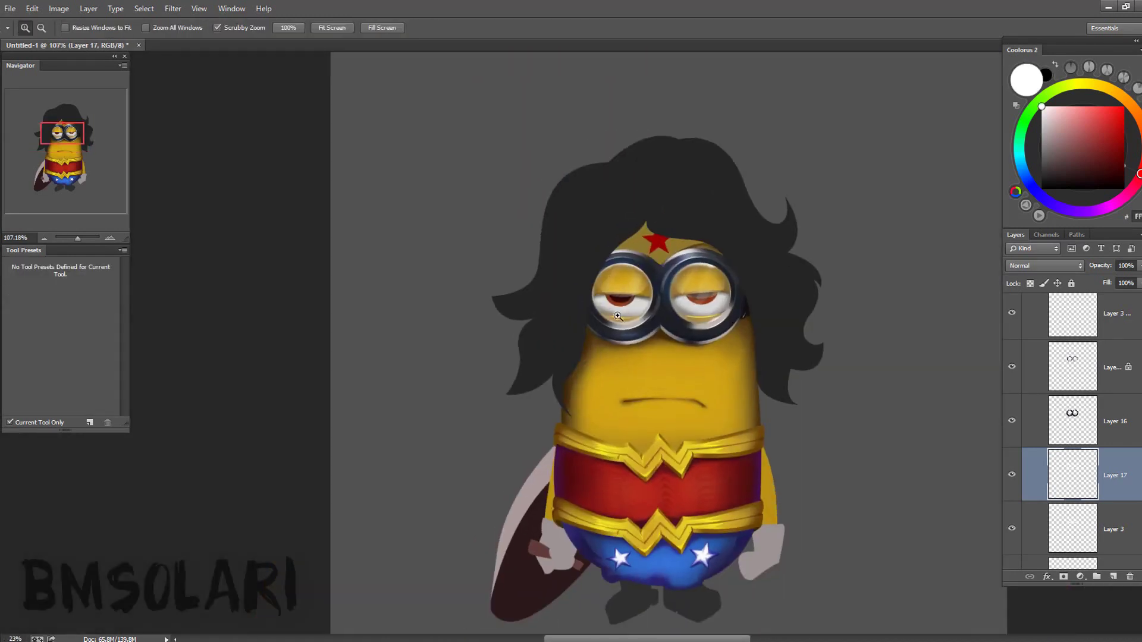
left_click_drag(618, 316, 822, 313)
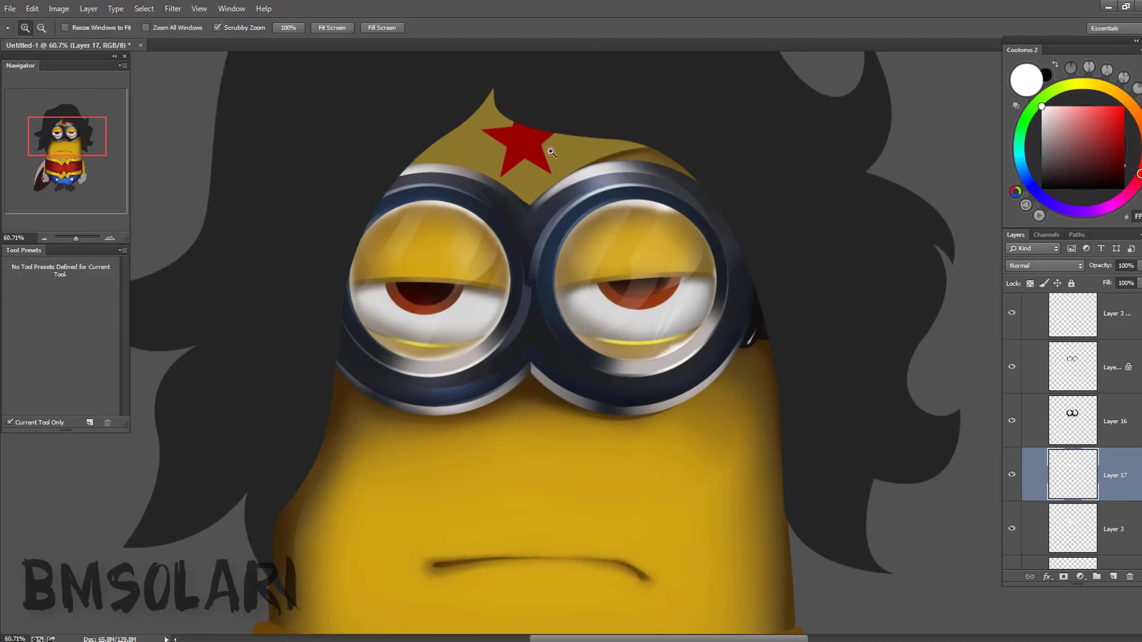
key("ctrl+g")
- Outline a dark navy rivet notch on the goggle rim and nudge the star band up into place
mouse_move(624, 215)
left_mouse_down()
mouse_move(660, 216)
mouse_move(495, 325)
mouse_move(462, 312)
left_mouse_up()
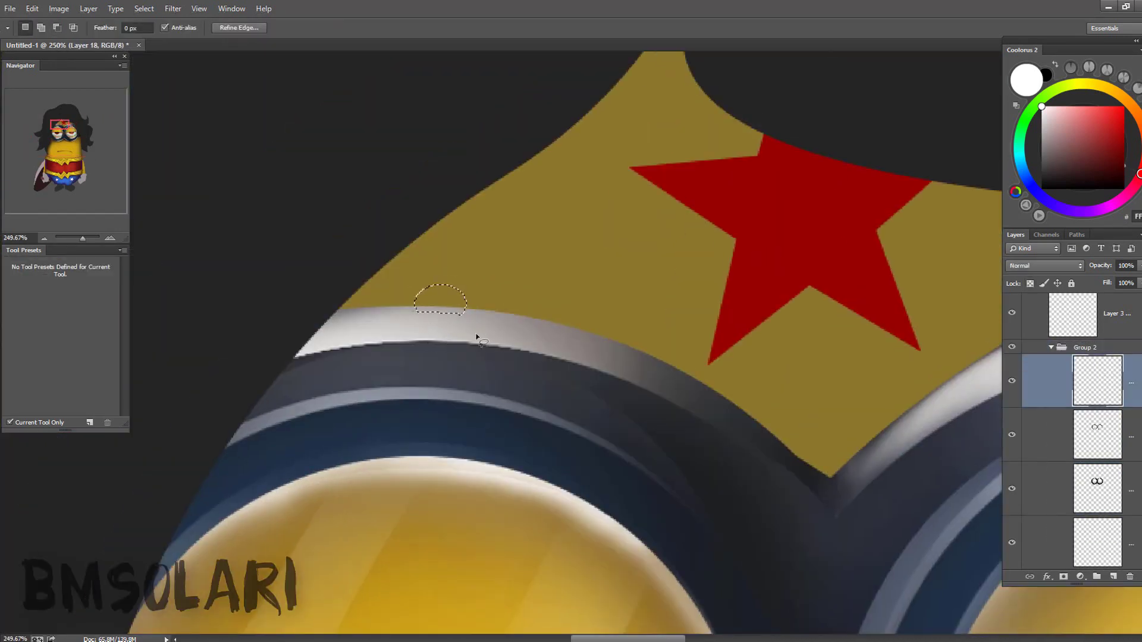
key("b")
left_click(476, 357, "alt")
left_click(476, 357)
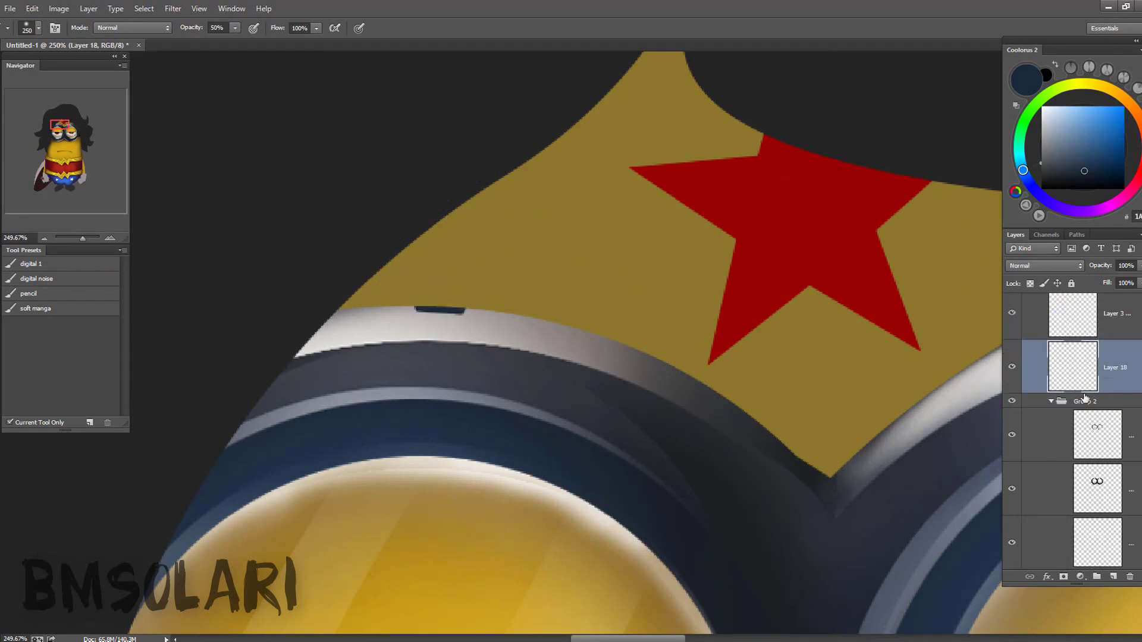
left_click_drag(1110, 380, 1095, 342)
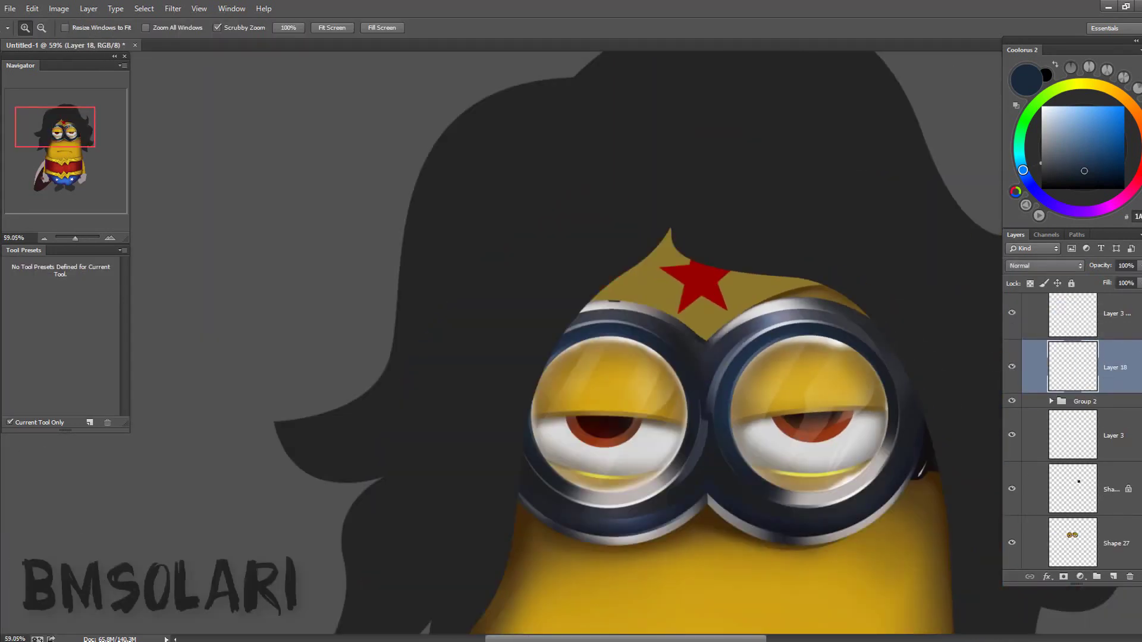
key("v")
left_click(719, 315, "ctrl")
left_click_drag(731, 293, 731, 286)
- Zoom in on the rivet at the headband edge and select the rivet layer
key("alt+bracketright")
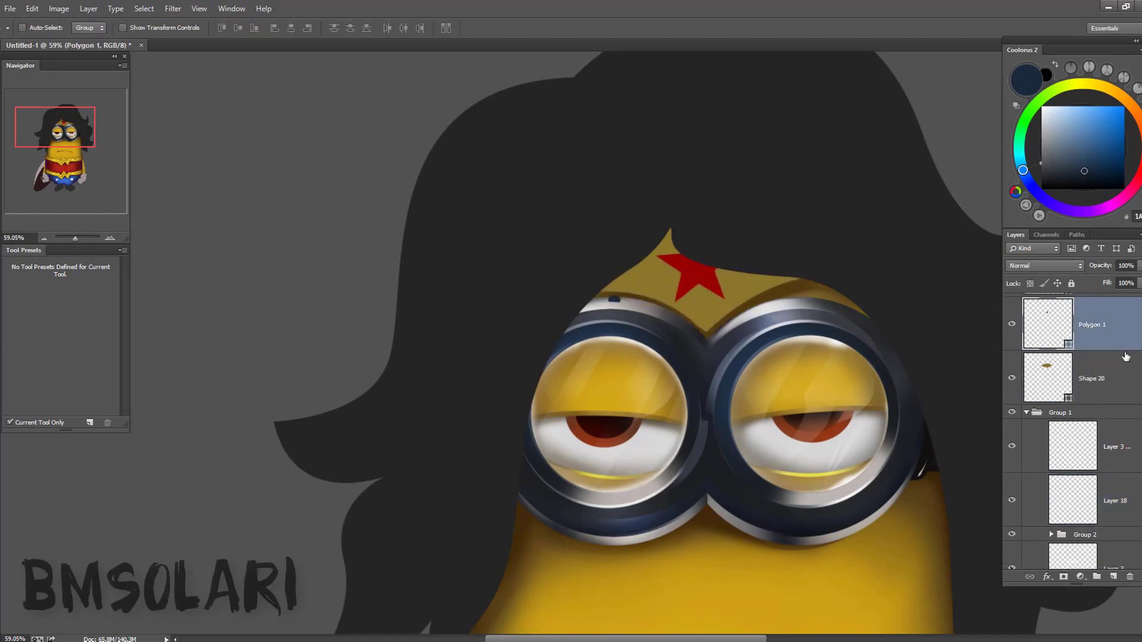
key("alt+bracketleft")
key("alt+bracketleft")
key("alt+bracketleft")
key("z")
left_click_drag(536, 299, 570, 299)
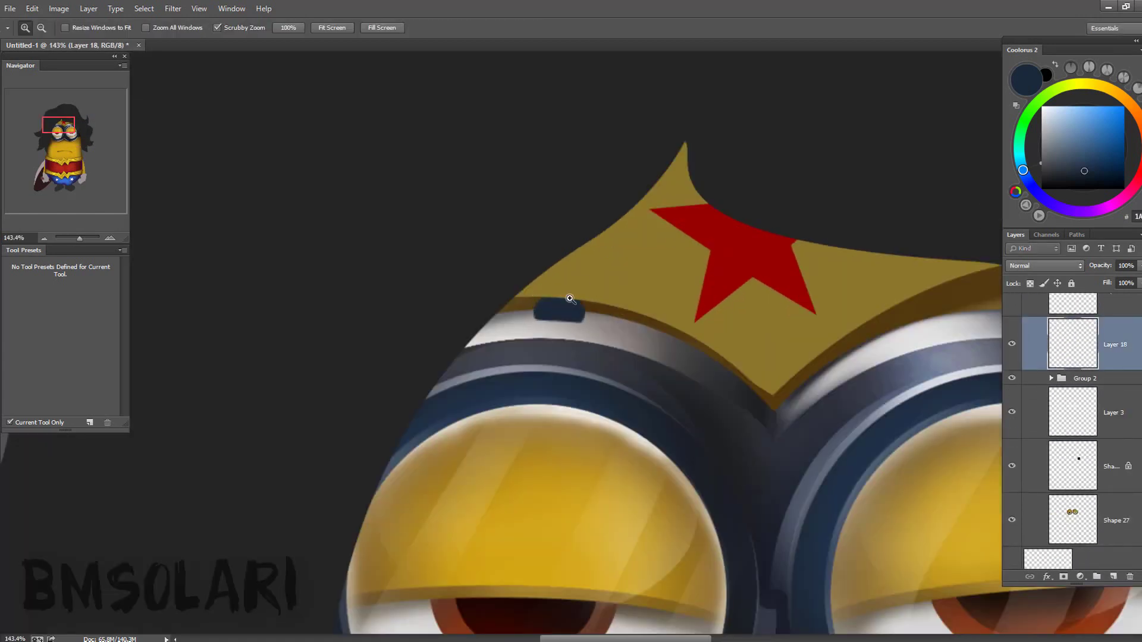
key("alt+bracketright")
key("v")
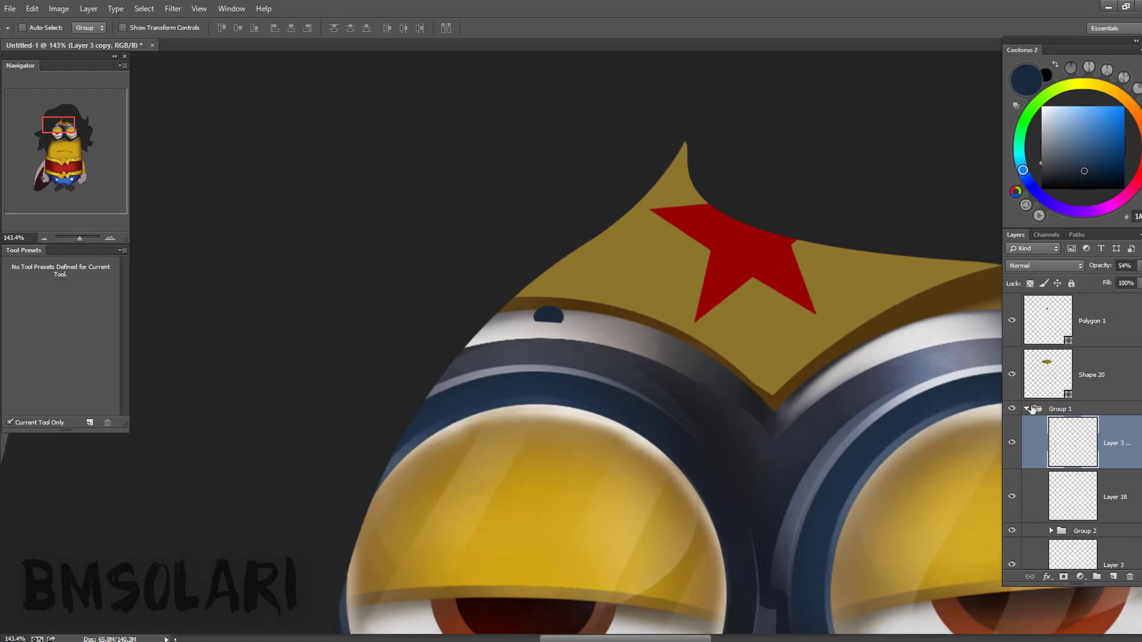
- Copy the rivet and rotate the copy to follow the headband edge
left_click(1033, 410)
scroll(1047, 416, "down", 2)
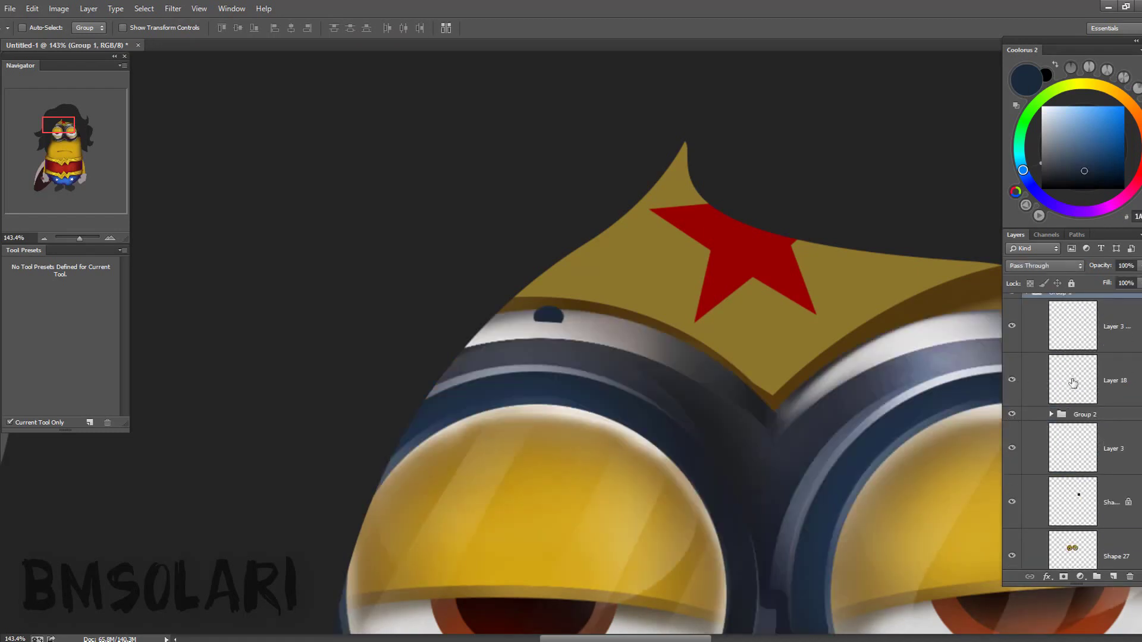
left_click(1074, 383)
mouse_move(548, 315)
left_mouse_down()
mouse_move(658, 335)
mouse_move(704, 325)
mouse_move(612, 213)
left_mouse_up()
key("ctrl+t")
left_click_drag(791, 226, 860, 248)
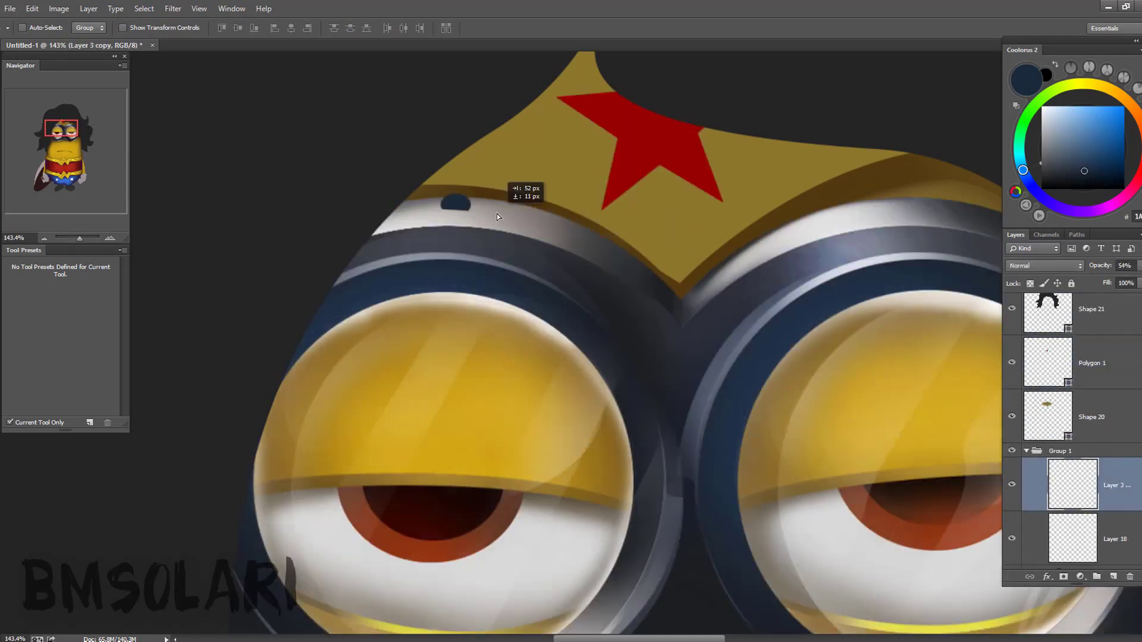
- Ungroup the rivet group, remove the extra faded copy, and select the original rivet
right_click(1059, 416)
left_click(1035, 361)
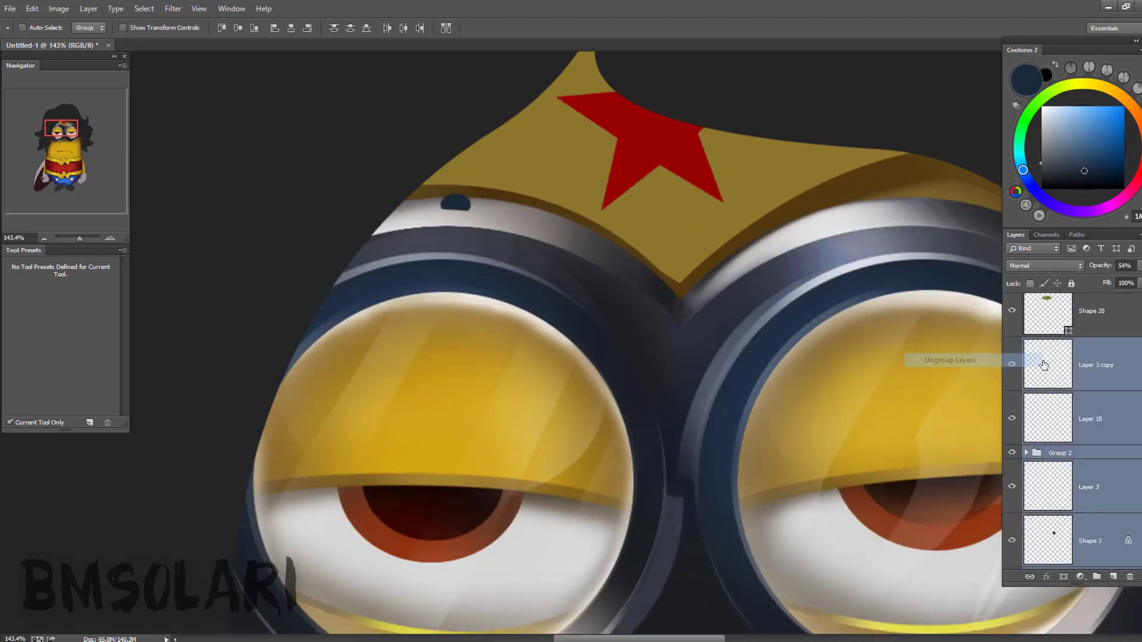
key("ctrl+e")
left_click(1027, 398)
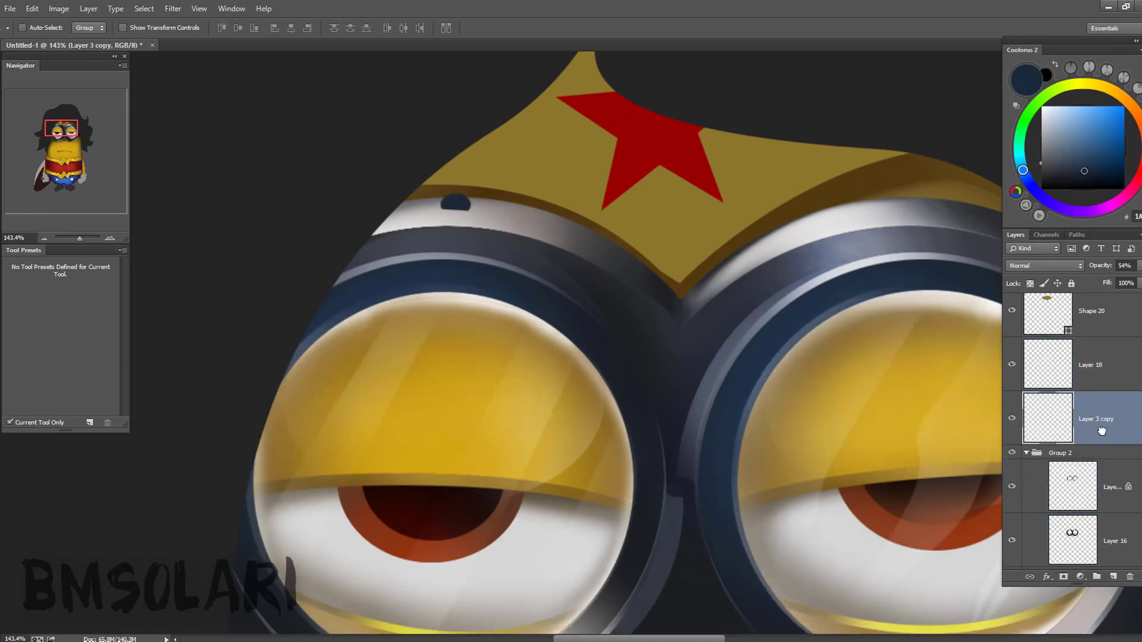
- Paint a white highlight on the rivet top, then pick a grey-blue colour with a smaller brush
key("z")
left_click(458, 196)
key("b")
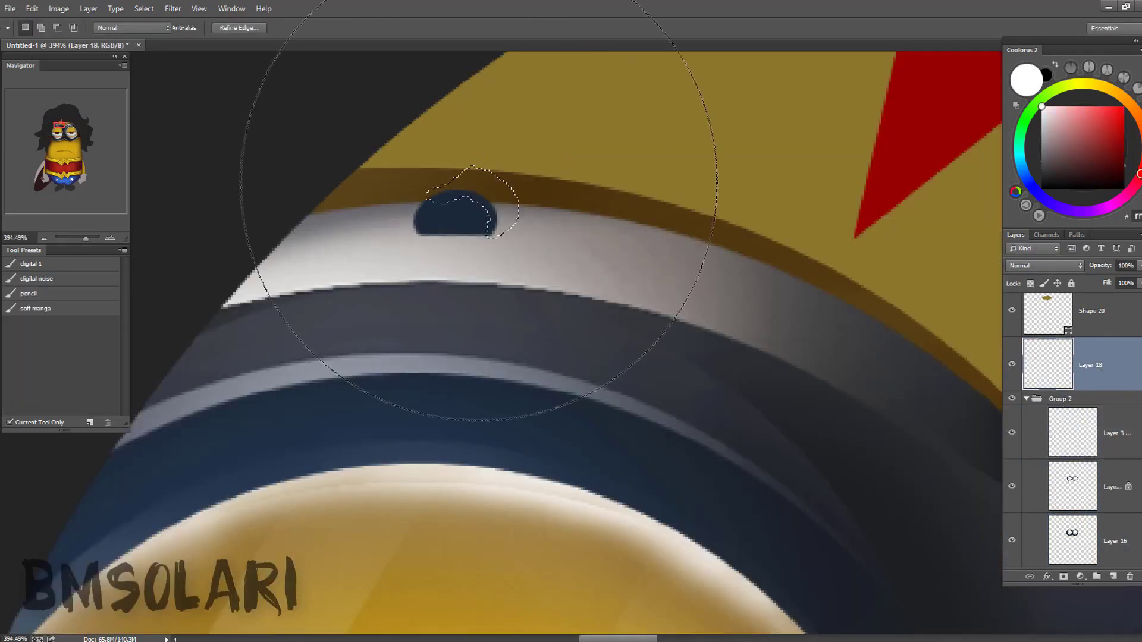
left_click_drag(494, 197, 450, 226)
key("ctrl+d")
scroll(470, 229, "down", 5)
scroll(408, 336, "up", 5)
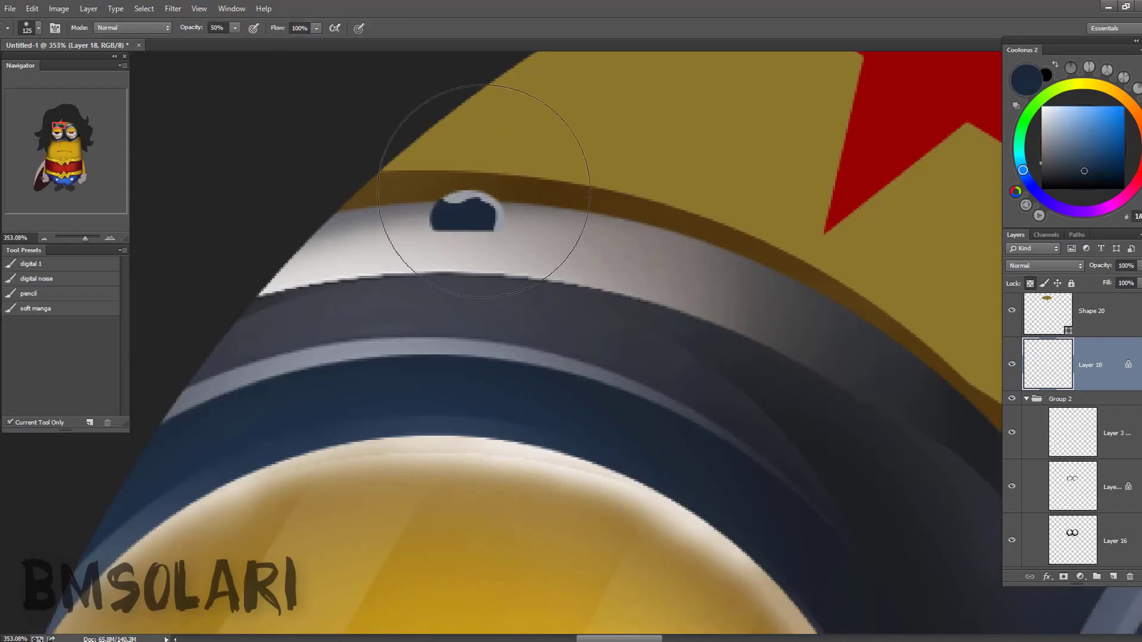
key("[")
left_click(469, 216, "alt")
- Place rotated rivet copies on the headband edge and the right goggle's top edge
key("z")
scroll(461, 214, "down", 5)
key("v")
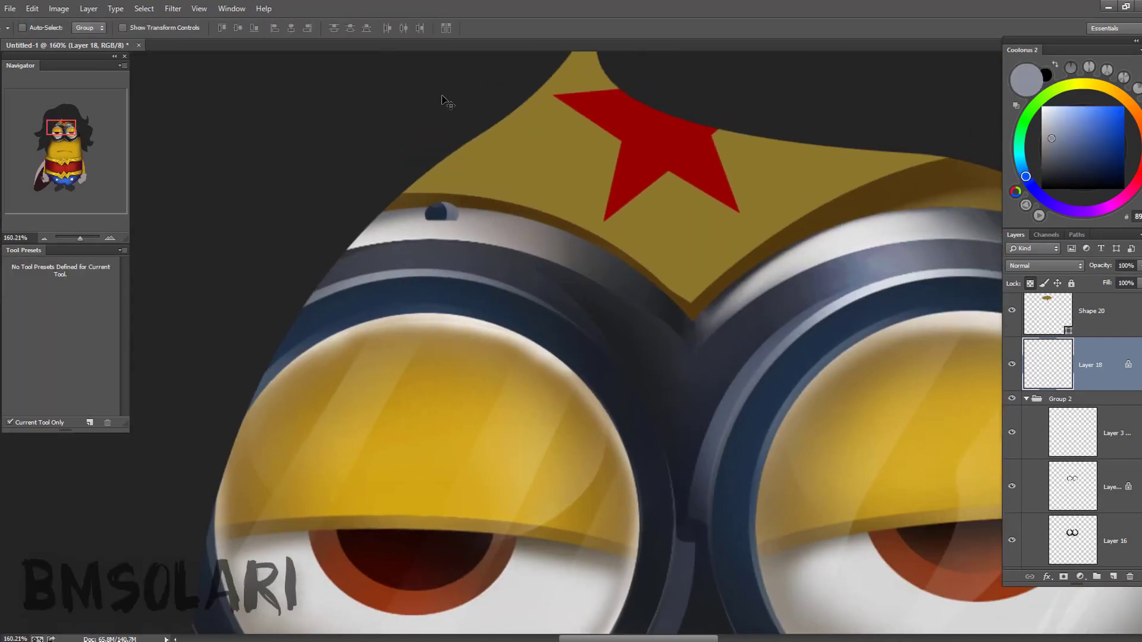
mouse_move(474, 211)
left_mouse_down()
mouse_move(655, 262)
mouse_move(710, 299)
mouse_move(544, 257)
left_mouse_up()
key("ctrl+t")
key("Return")
mouse_move(455, 217)
left_mouse_down()
mouse_move(819, 156)
mouse_move(753, 277)
mouse_move(797, 277)
left_mouse_up()
- Place rivet copies at both goggles' lower edges and merge the rivet layers
key("z")
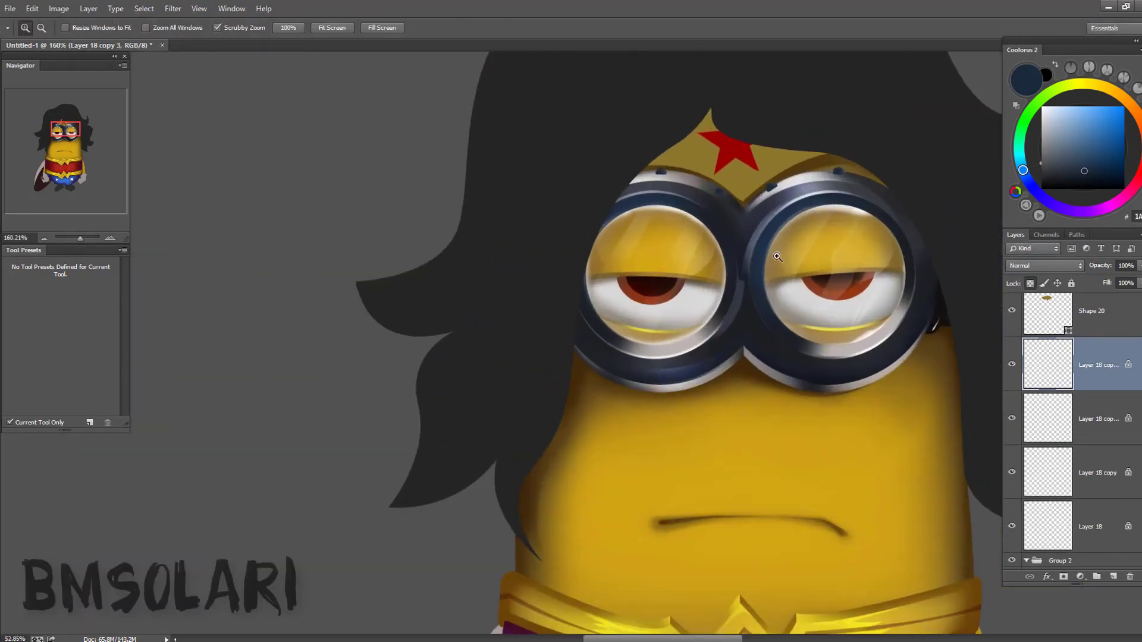
key("v")
mouse_move(892, 484)
left_mouse_down()
mouse_move(920, 483)
mouse_move(470, 498)
left_mouse_up()
key("ctrl+t")
key("Return")
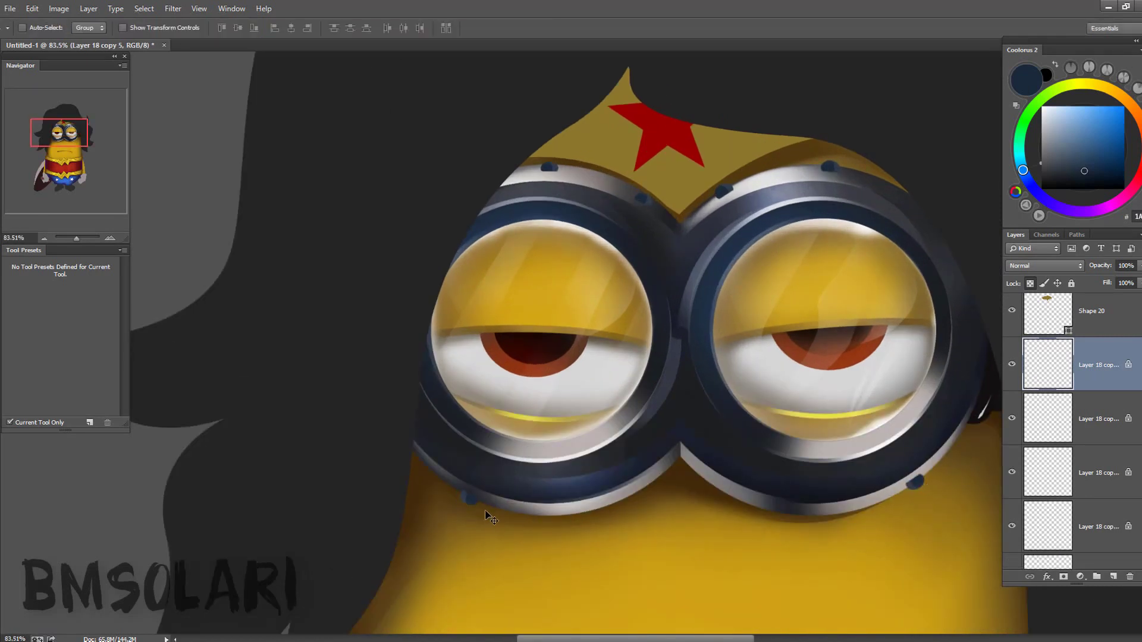
key("ctrl+e")
- Paint a full-opacity white highlight inside a Lasso outline on the left rivet
key("b")
scroll(716, 193, "down", 2)
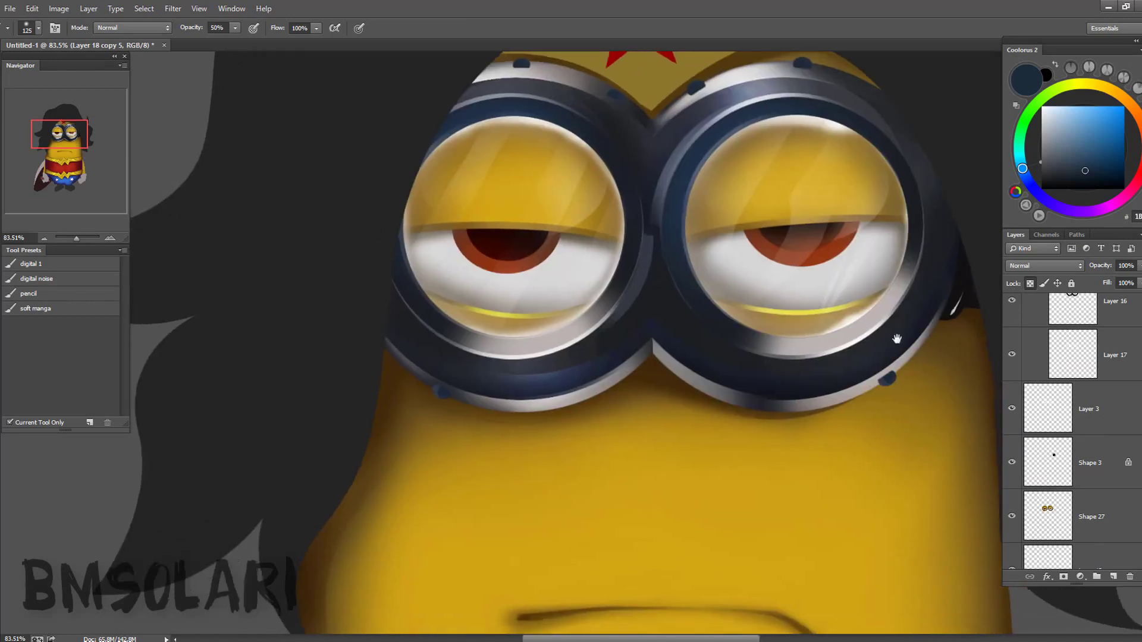
key("0")
scroll(543, 248, "up", 2)
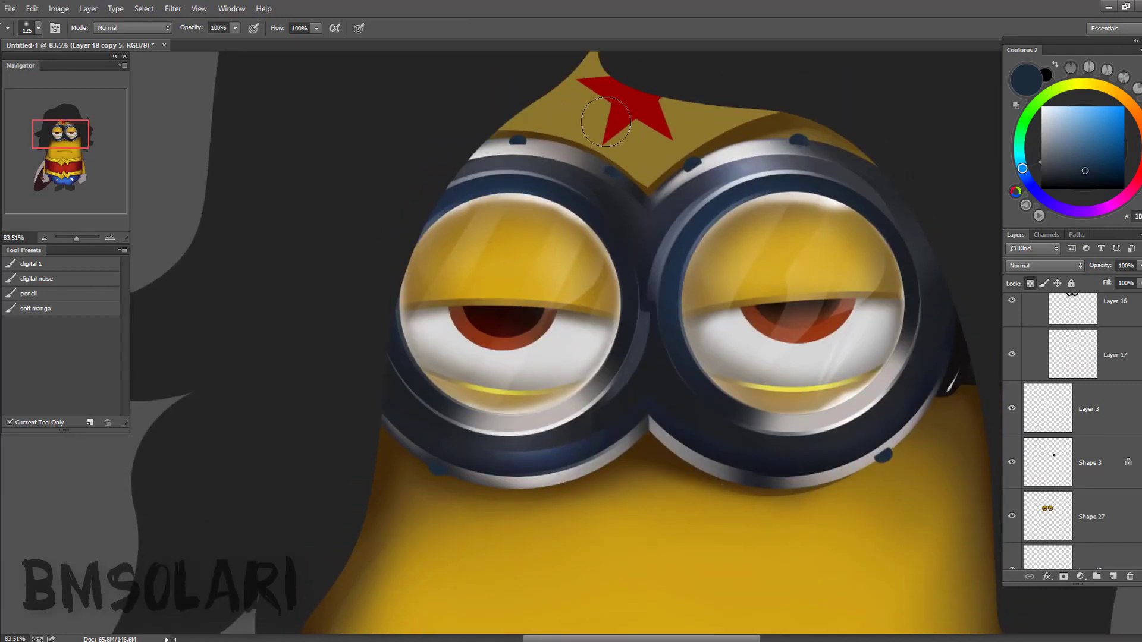
key("l")
scroll(503, 147, "up", 3)
left_click_drag(586, 122, 599, 131)
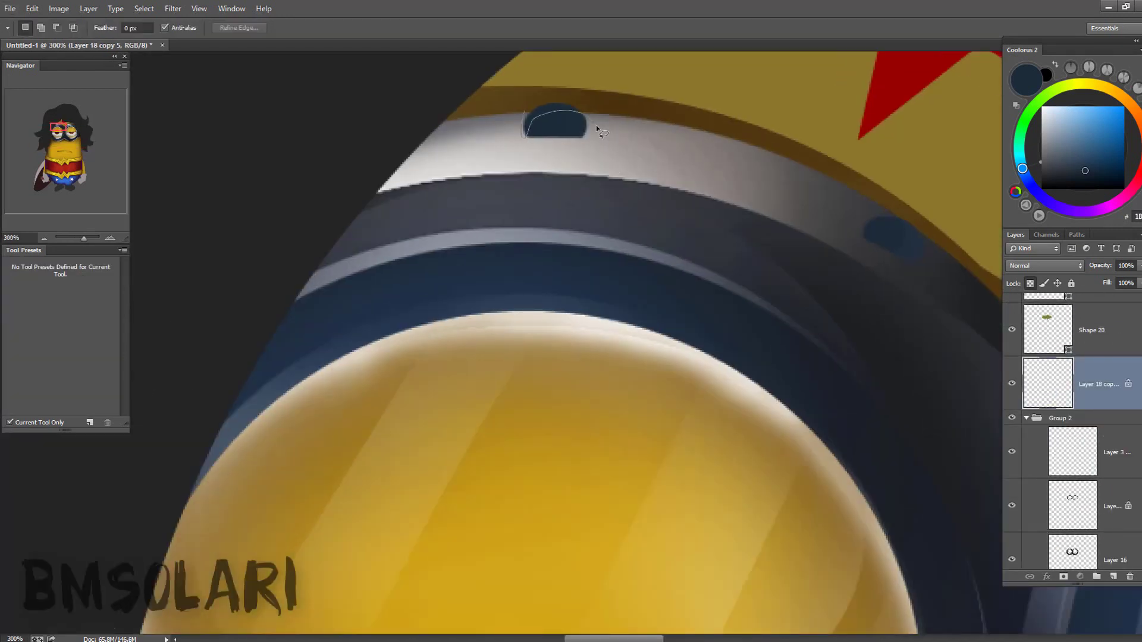
key("b")
left_click_drag(529, 122, 580, 116)
- Outline the right rivet with the Lasso for highlighting
key("l")
left_click_drag(702, 208, 738, 223)
scroll(594, 210, "up", 2)
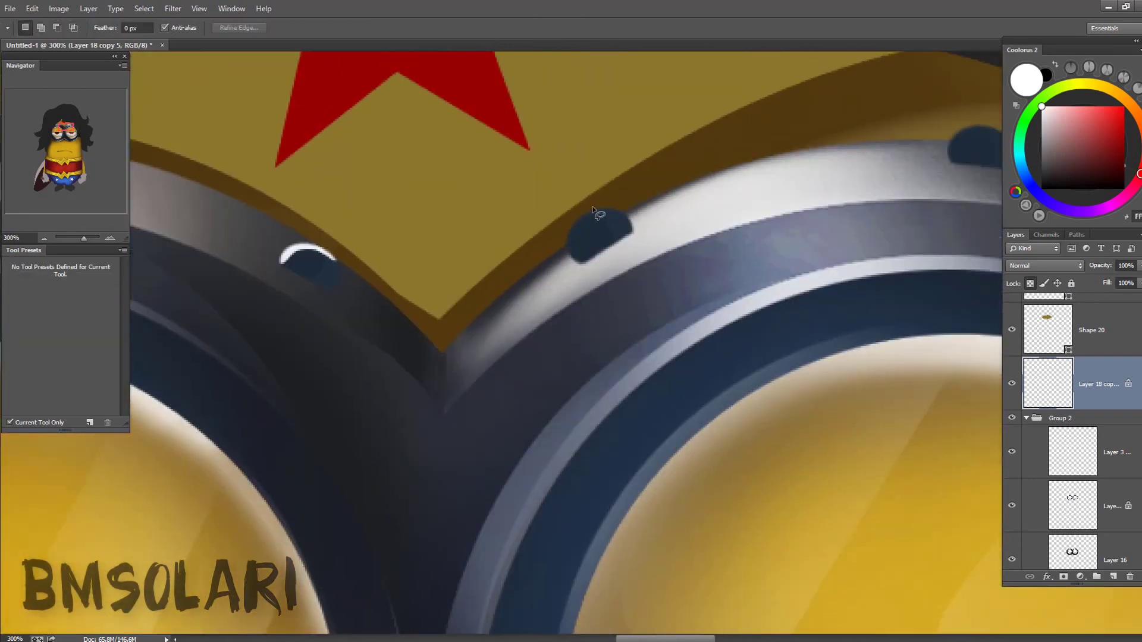
left_click_drag(635, 231, 640, 235)
key("b")
scroll(640, 235, "down", 3)
scroll(649, 178, "down", 3)
scroll(654, 148, "down", 2)
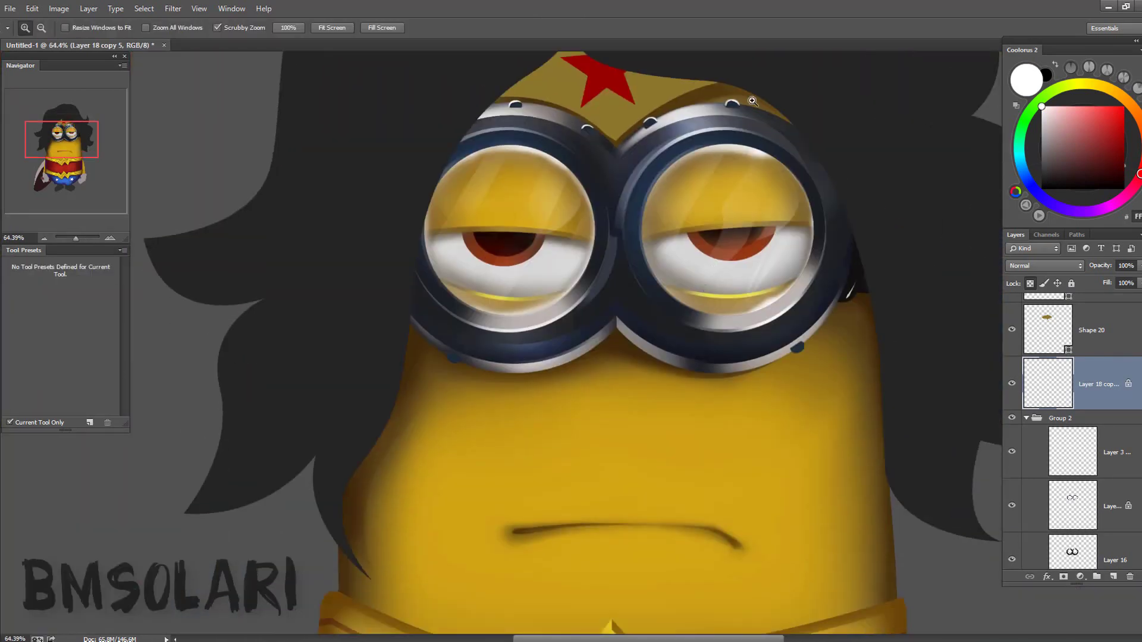
- Paint dark blue rivets along the left goggle's lower edge
left_click(656, 137, "alt")
left_click_drag(604, 364, 597, 348)
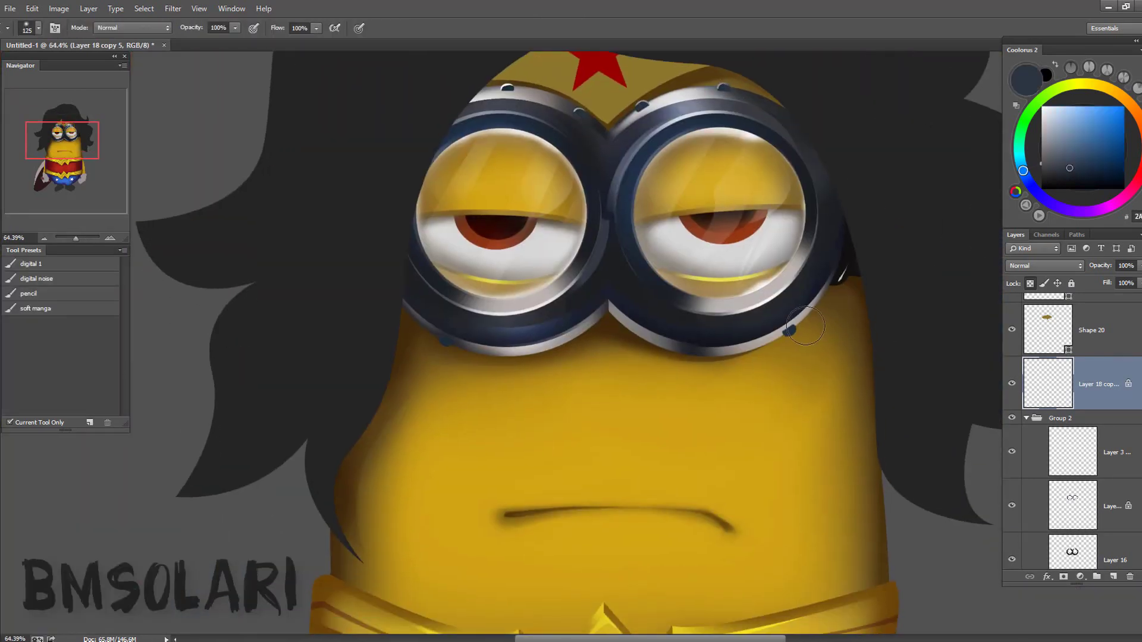
key("z")
left_click(806, 328)
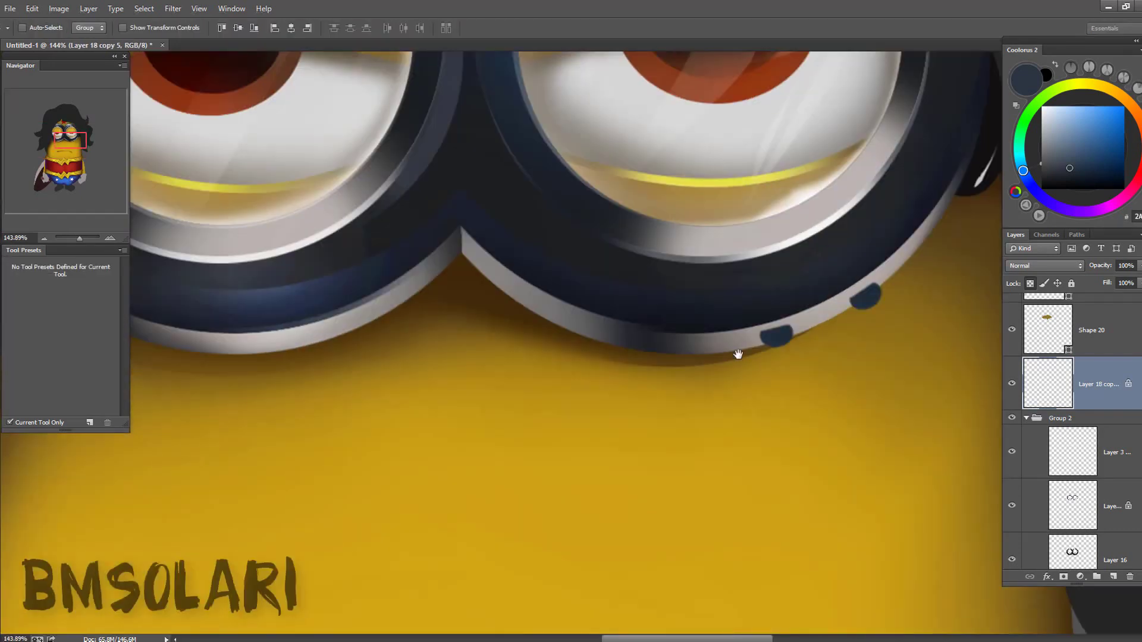
left_click_drag(719, 353, 1000, 369)
key("b")
scroll(464, 384, "up", 3)
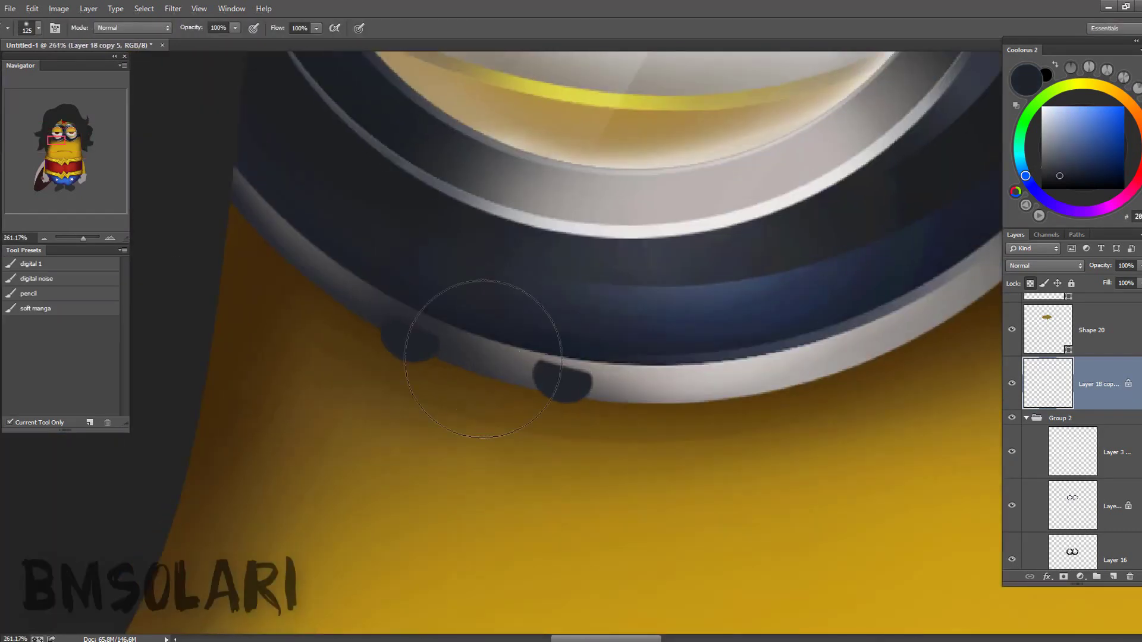
- Zoom out and merge the goggle group (Group 2) into one layer
key("z")
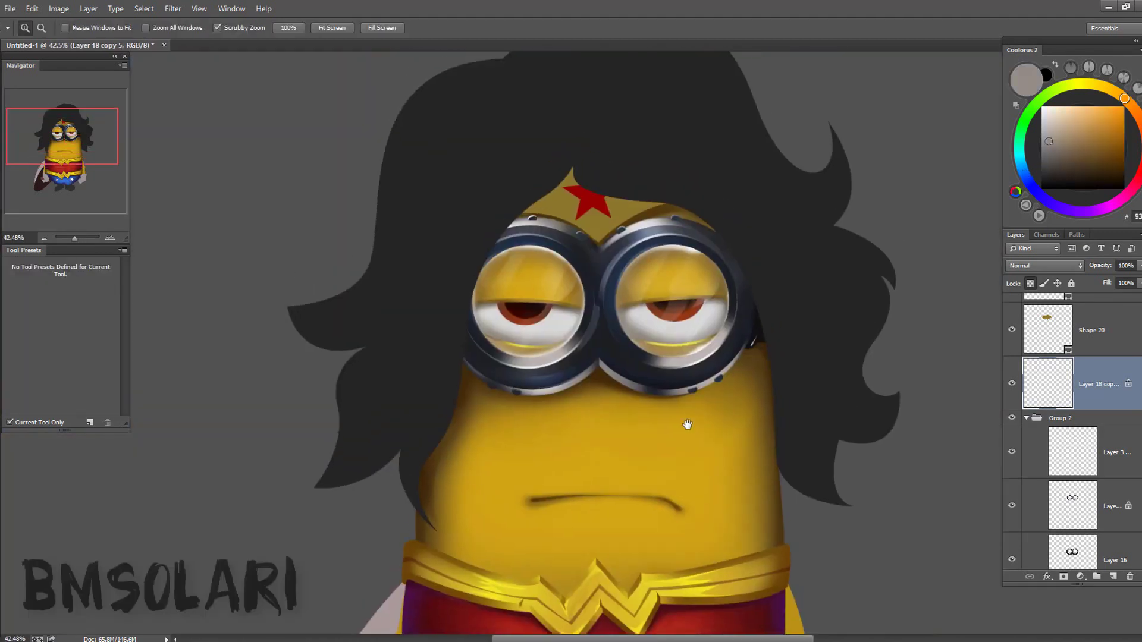
left_click_drag(409, 313, 679, 439)
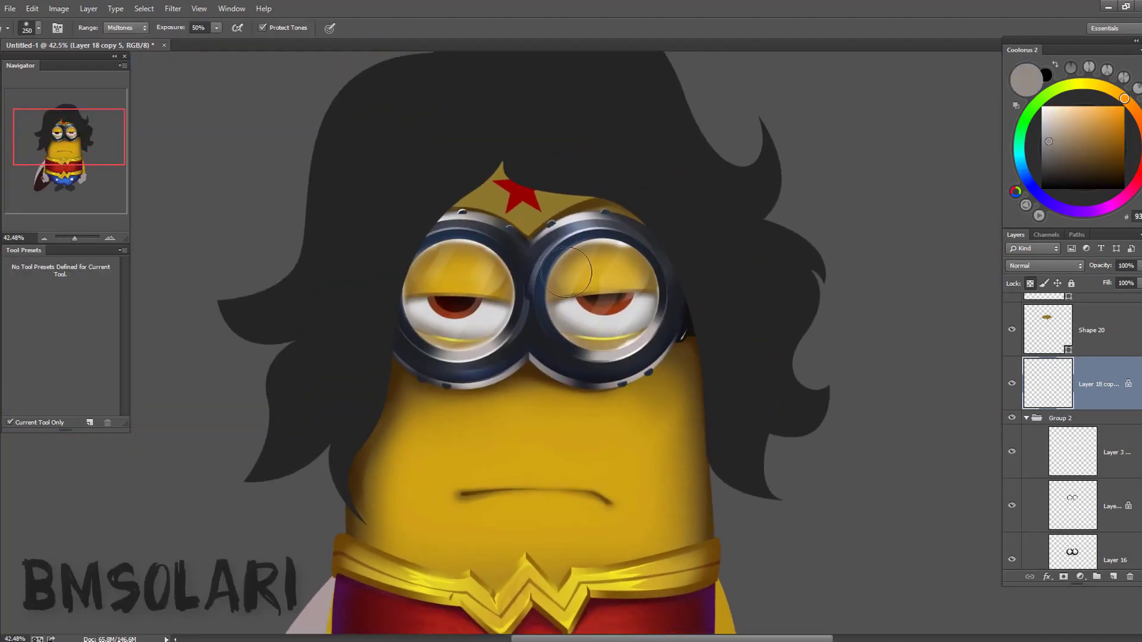
left_click(1065, 418, "shift")
key("ctrl+e")
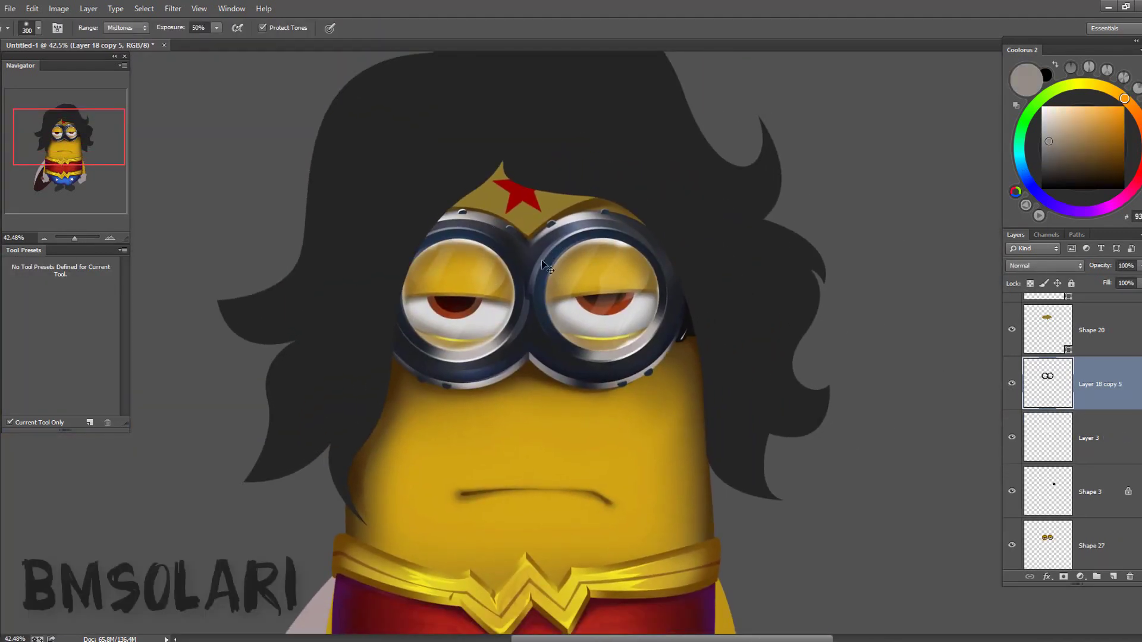
- Paint a white highlight streak on the right goggle's inner rim
key("z")
mouse_move(712, 407)
left_mouse_down()
mouse_move(692, 289)
mouse_move(566, 204)
left_mouse_up()
left_click_drag(566, 253, 562, 256)
key("d")
key("x")
key("b")
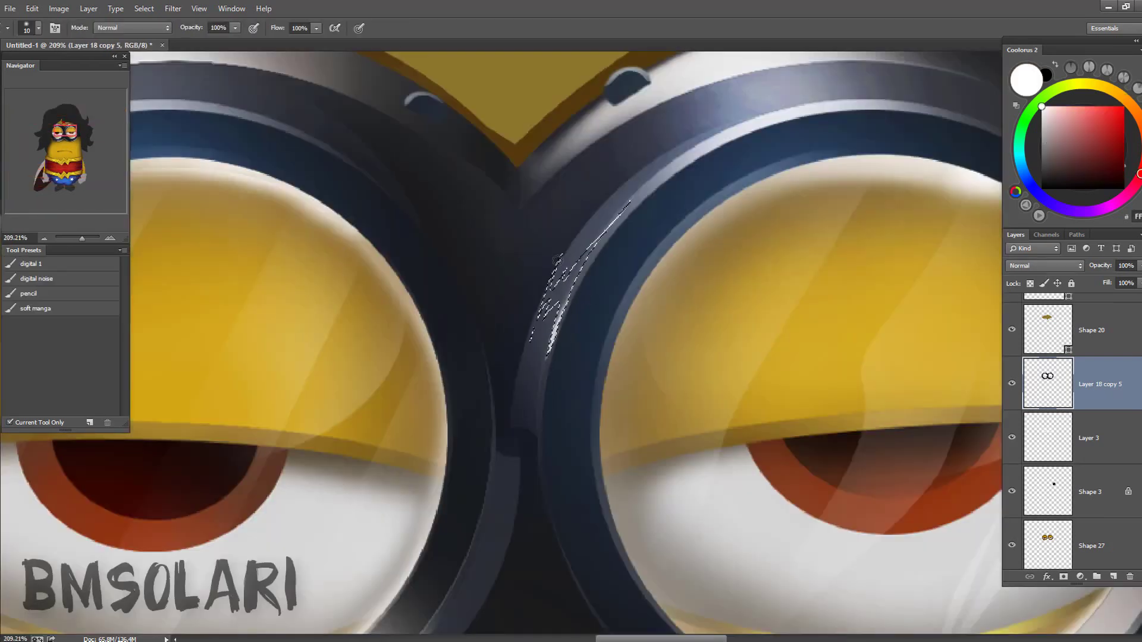
key("ctrl+d")
key("z")
left_click_drag(678, 291, 642, 288)
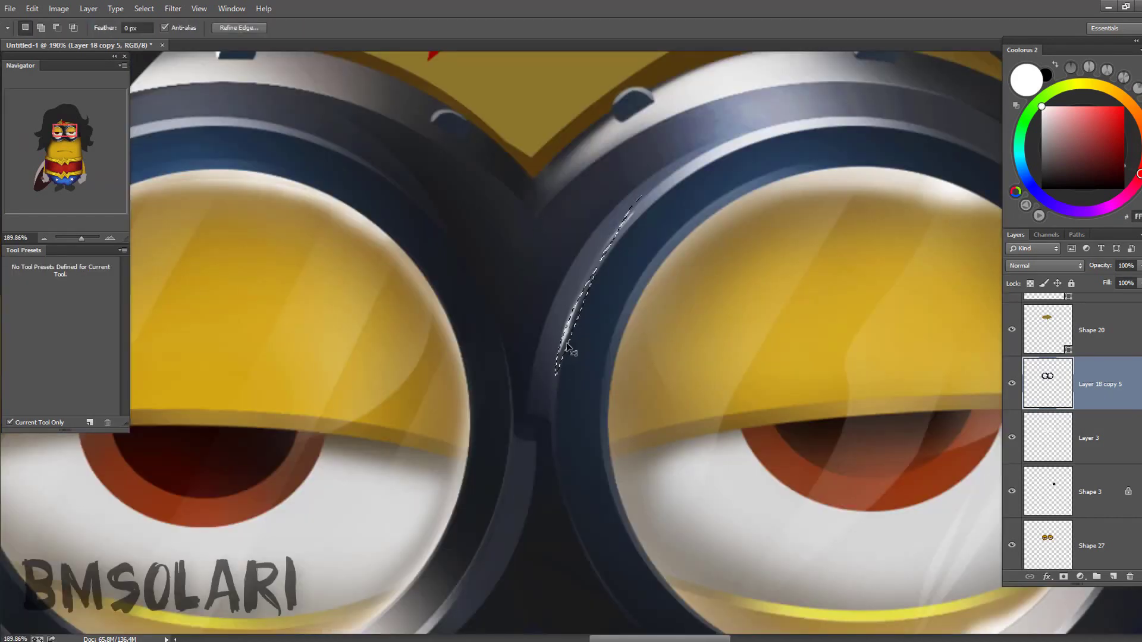
- Sample the near-black hair colour with a smaller brush
key("b")
mouse_move(576, 590)
left_mouse_down()
mouse_move(629, 334)
mouse_move(662, 303)
mouse_move(619, 299)
left_mouse_up()
key("z")
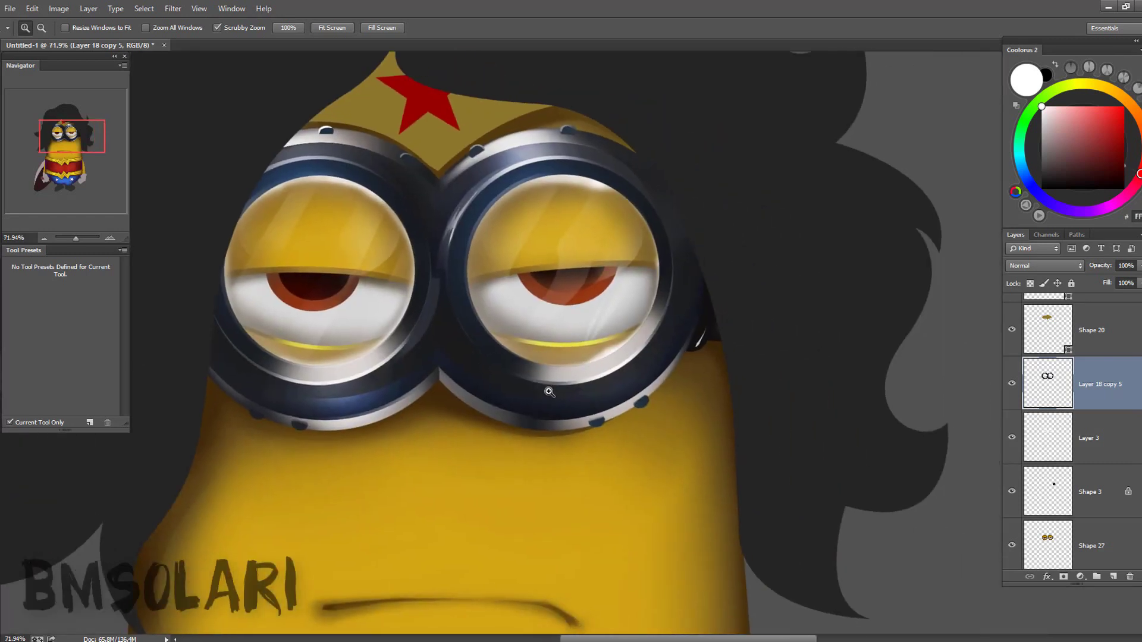
key("o")
key("b")
scroll(714, 154, "up", 2)
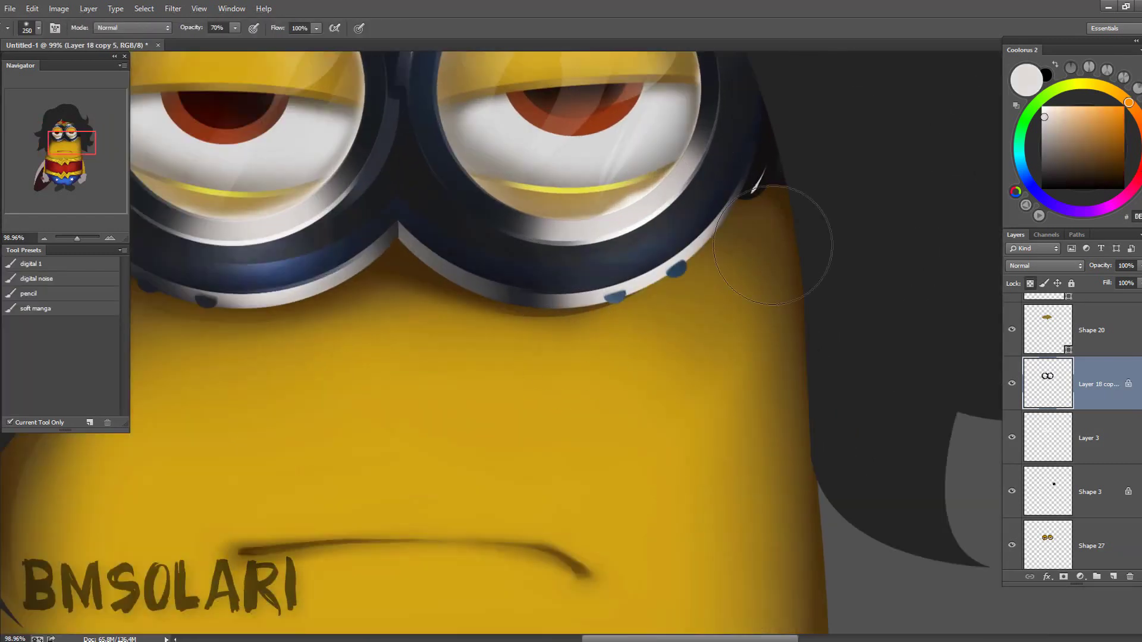
scroll(754, 357, "up", 2)
scroll(755, 357, "up", 3)
left_click(803, 191, "alt")
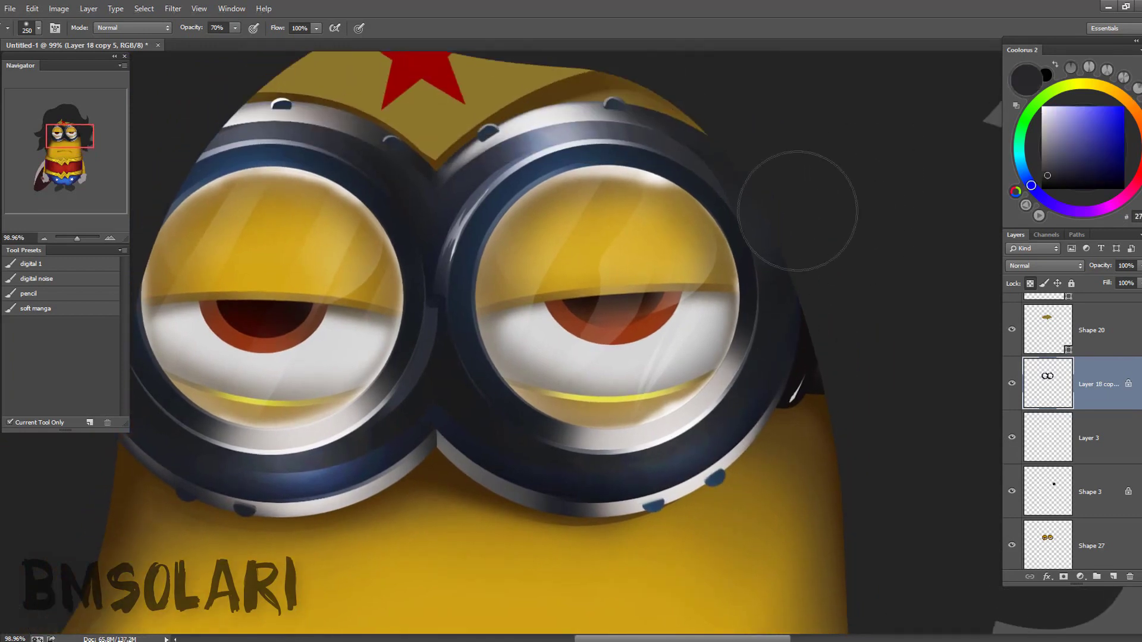
scroll(774, 263, "left", 3)
key("bracketleft")
- Zoom out to the whole face and select the headband layer
key("z")
left_click_drag(349, 314, 712, 299)
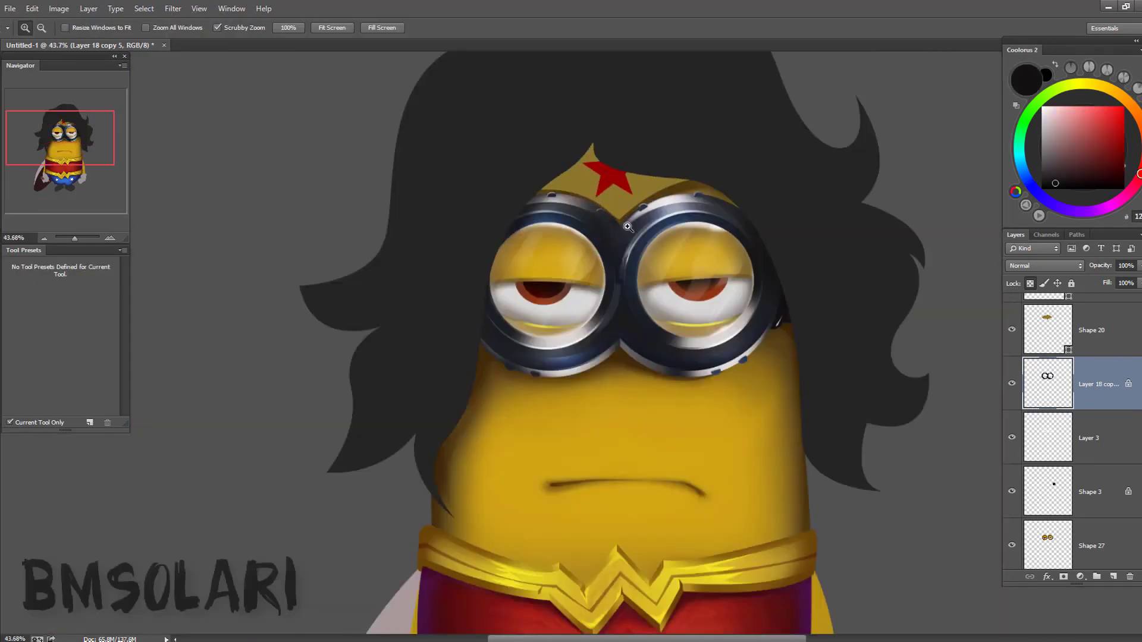
scroll(701, 299, "right", 3)
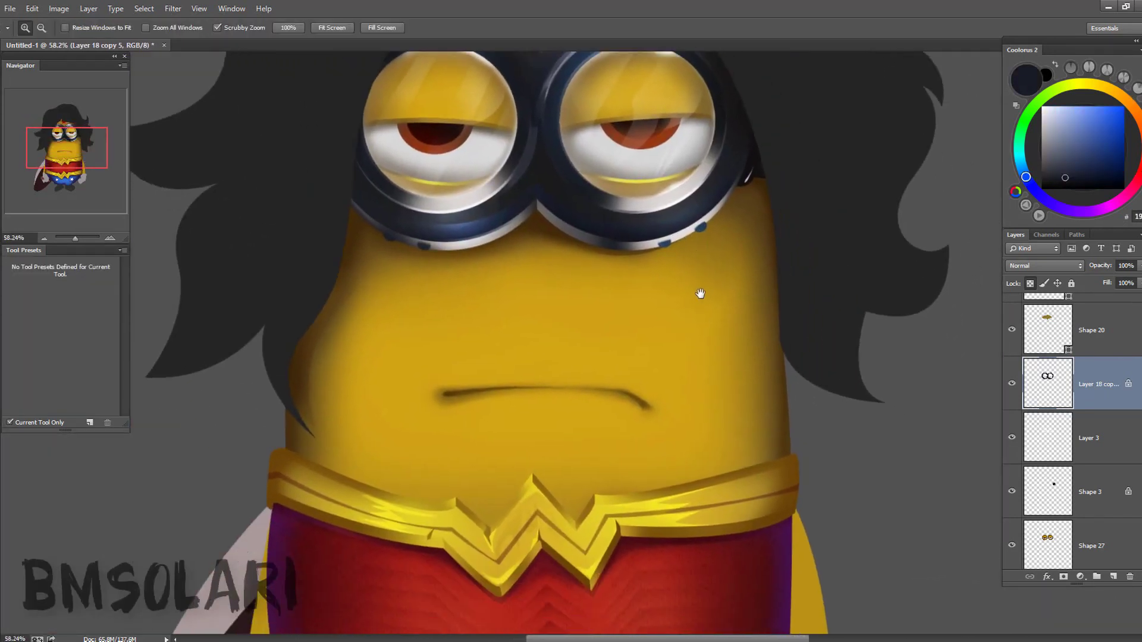
scroll(877, 366, "up", 4)
key("b")
key("alt+bracketright")
- Lasso the headband's top edge at actual size and darken it with Curves
key("z")
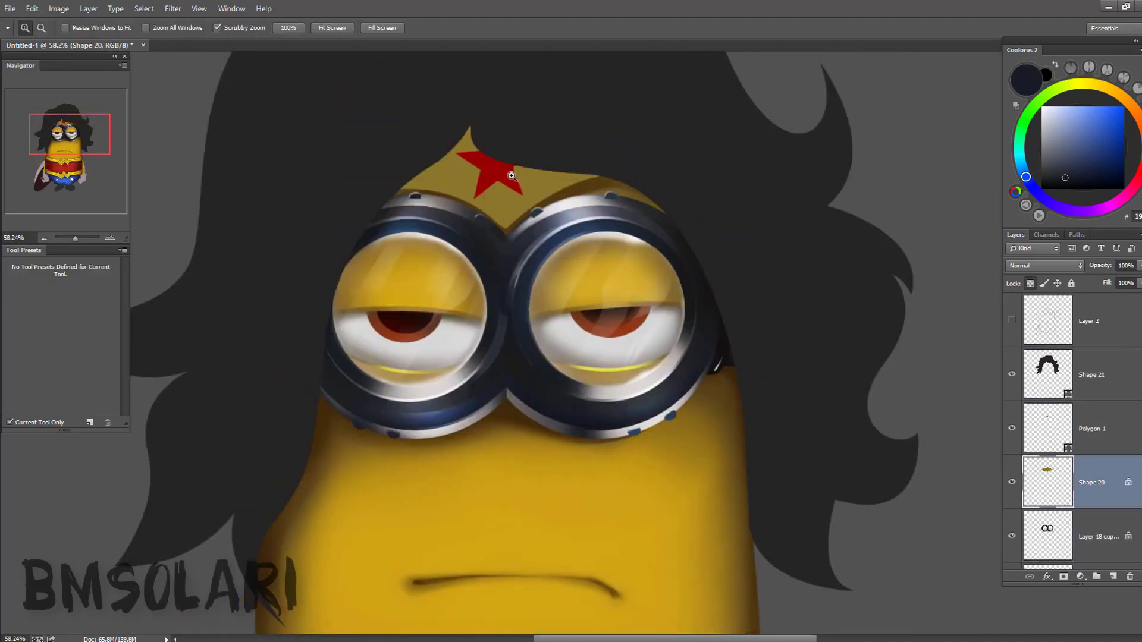
key("ctrl+1")
key("l")
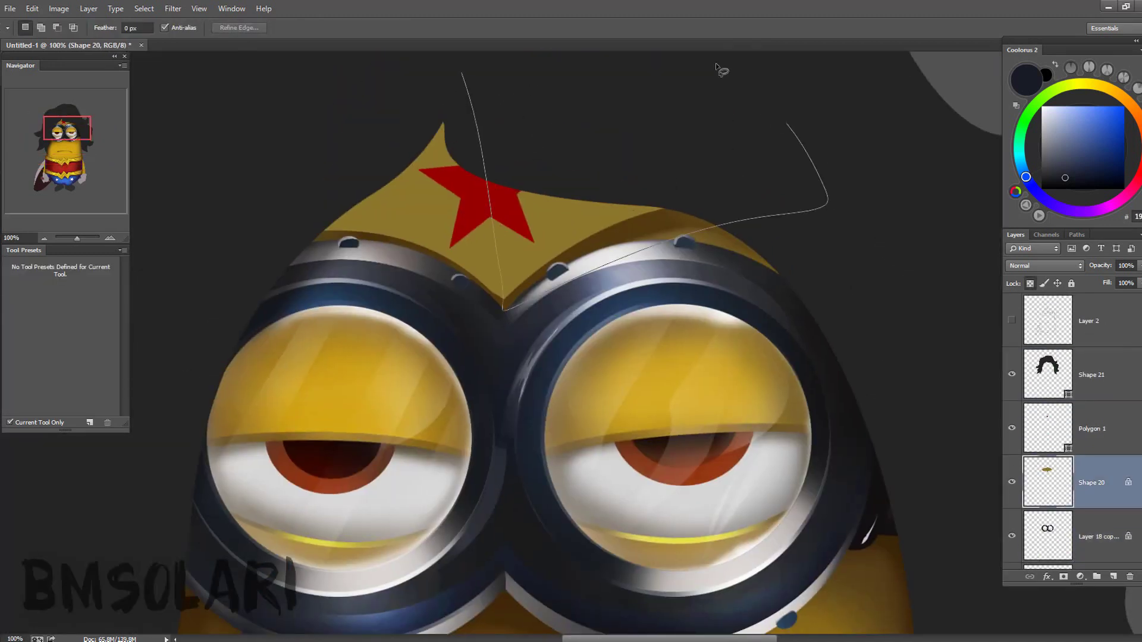
key("b")
left_click(357, 230, "alt")
key("l")
left_click_drag(749, 197, 538, 62)
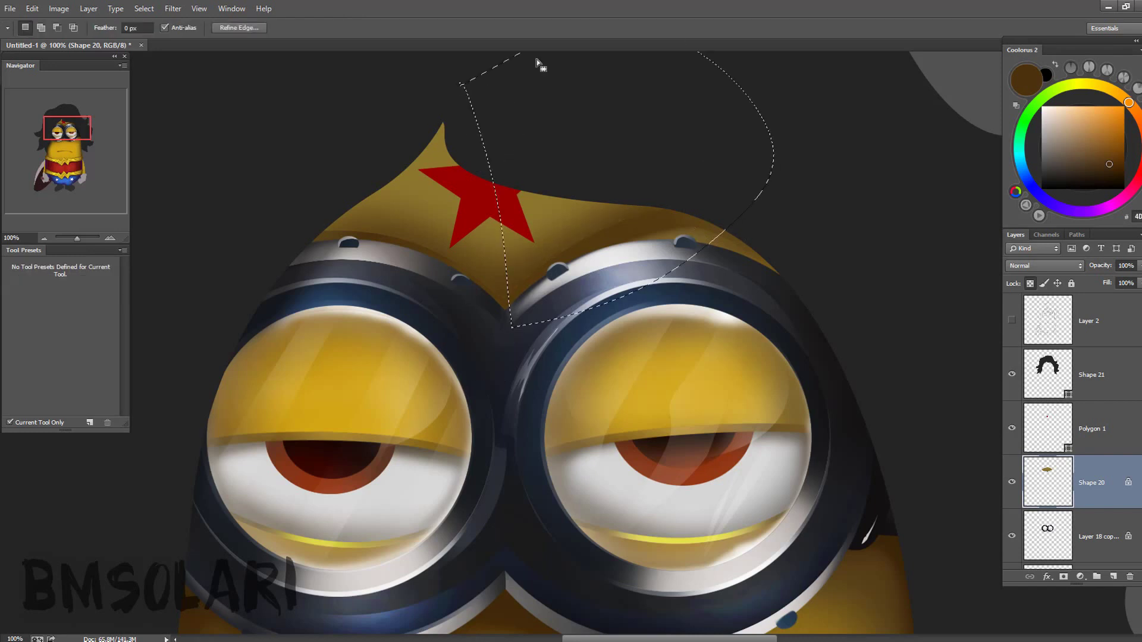
key("ctrl+alt+m")
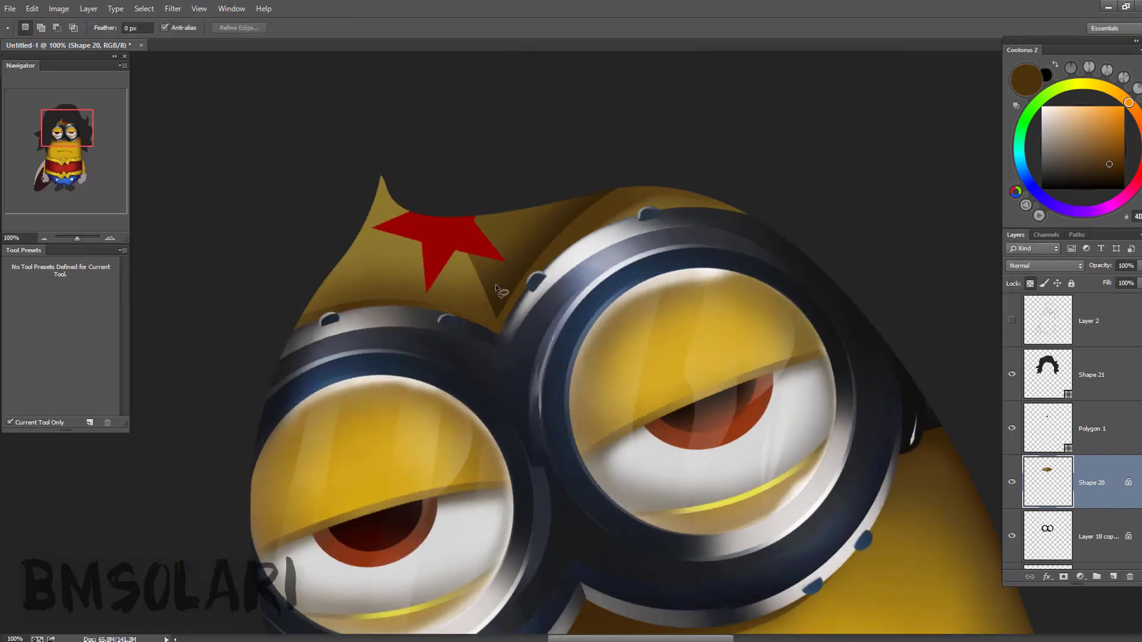
key("z")
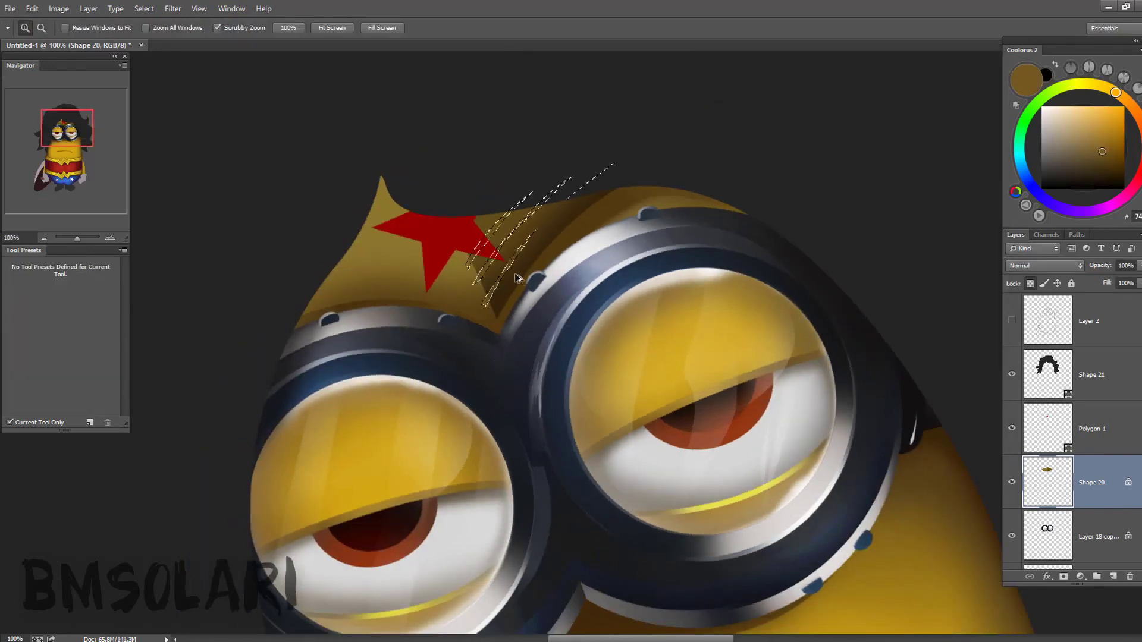
- Pen-path a band along the headband edge and darken it with Curves
key("b")
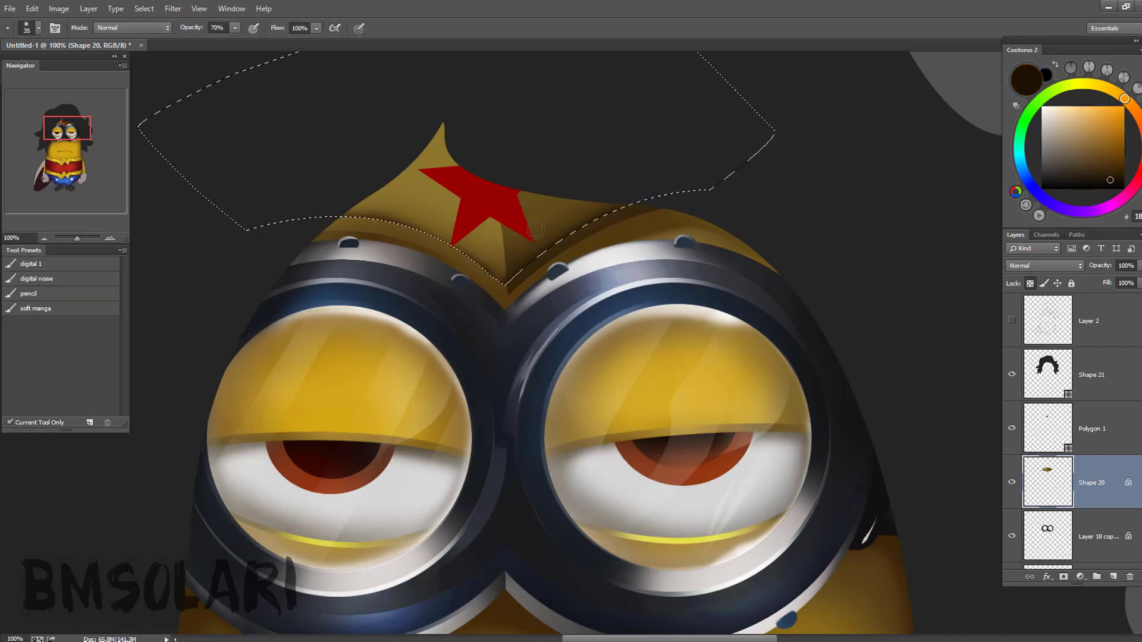
key("v")
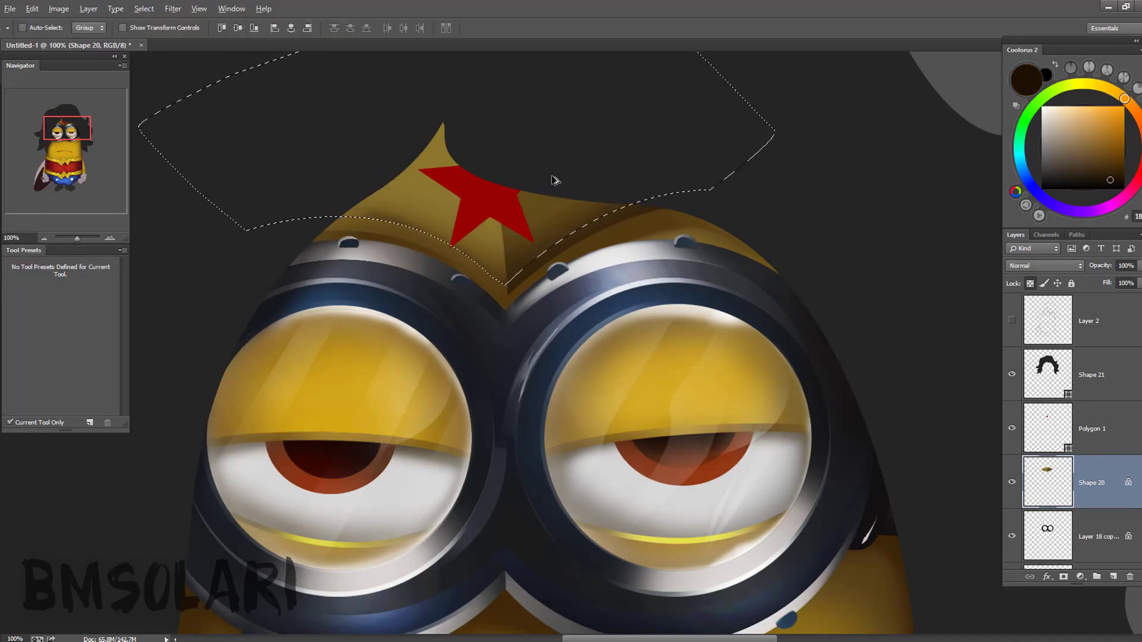
key("p")
left_click(325, 219)
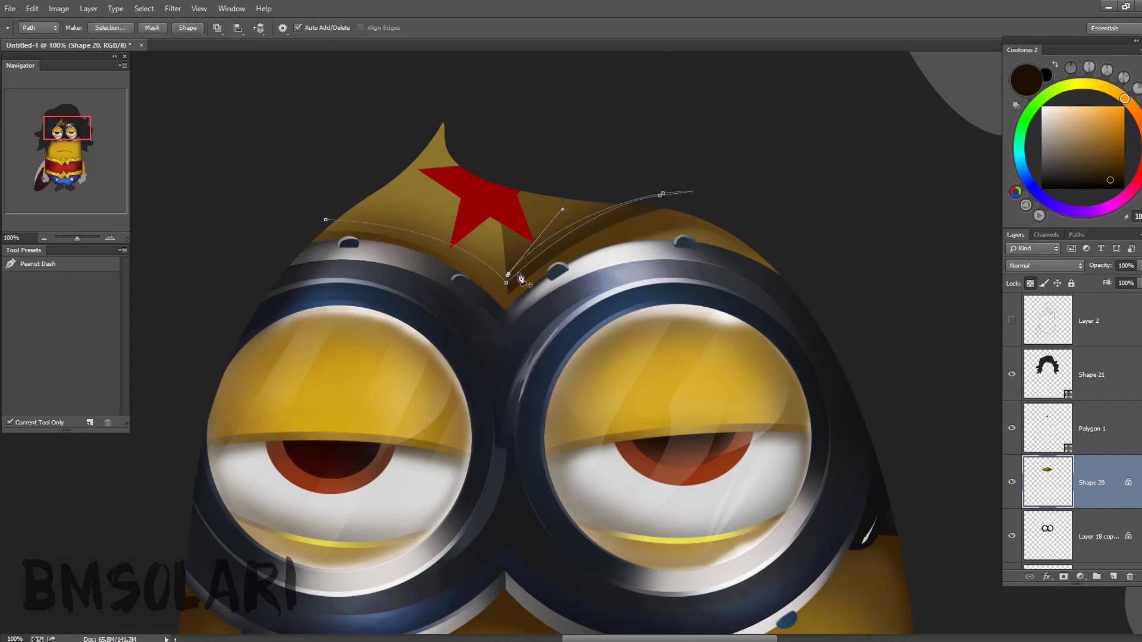
key("ctrl+Return")
key("v")
key("ctrl+m")
key("Return")
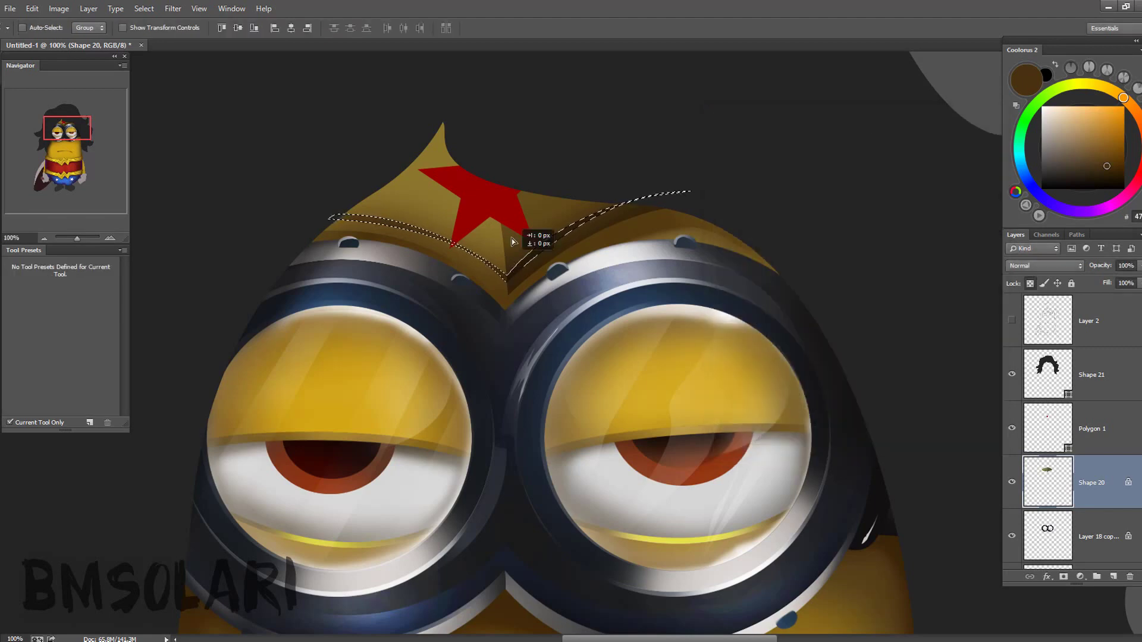
key("ctrl+m")
key("Return")
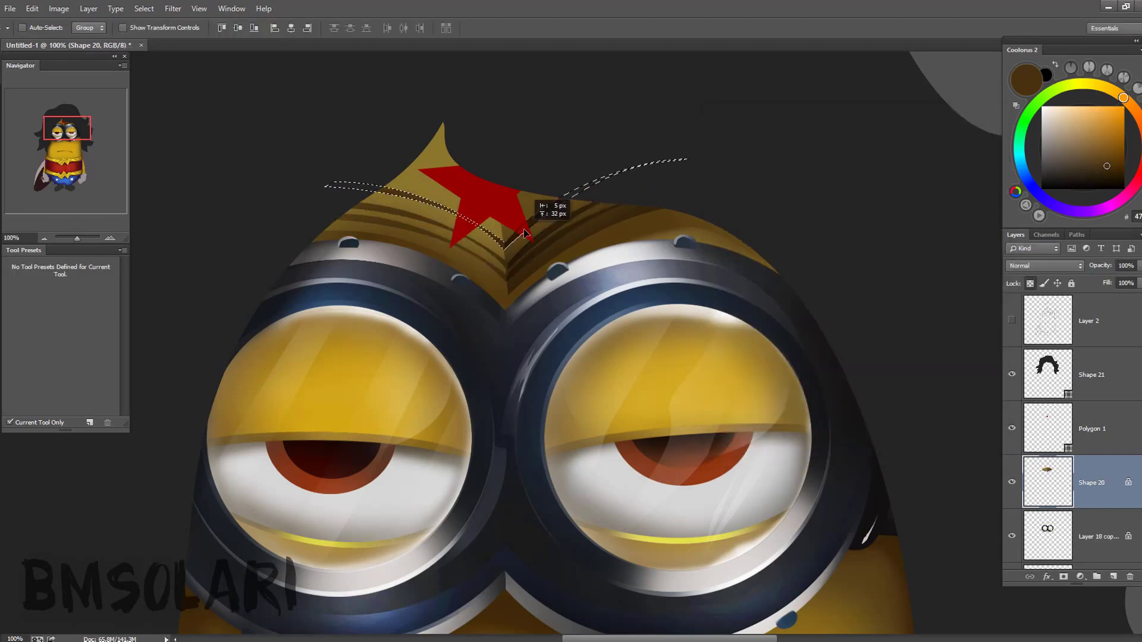
- Brighten the headband with Curves and paint lighter gold along its top edge
key("b")
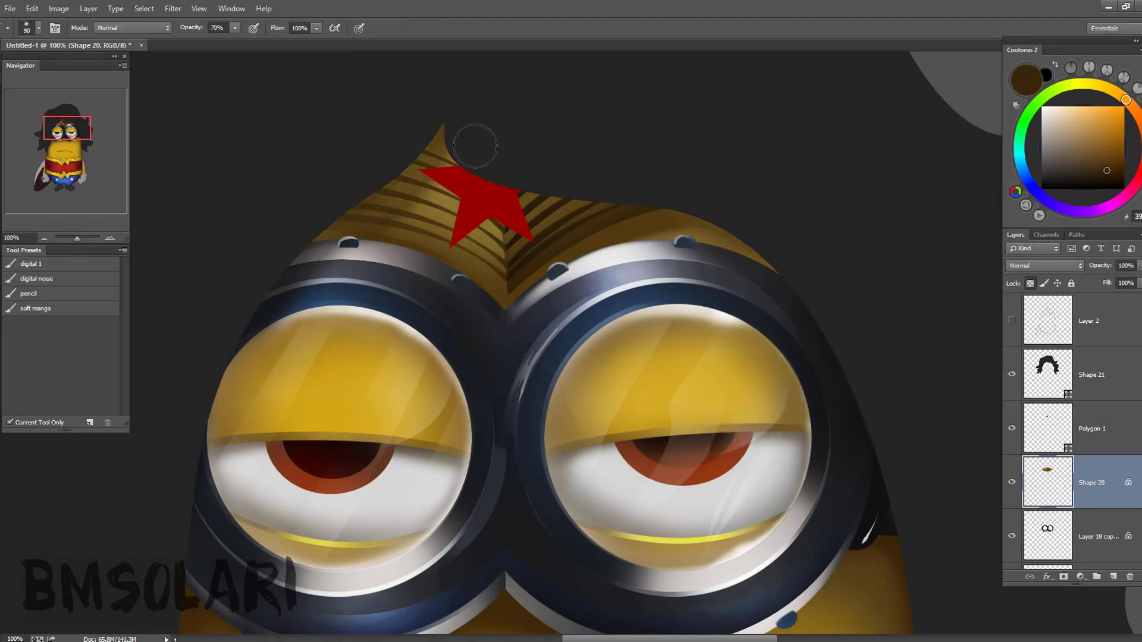
key("ctrl+m")
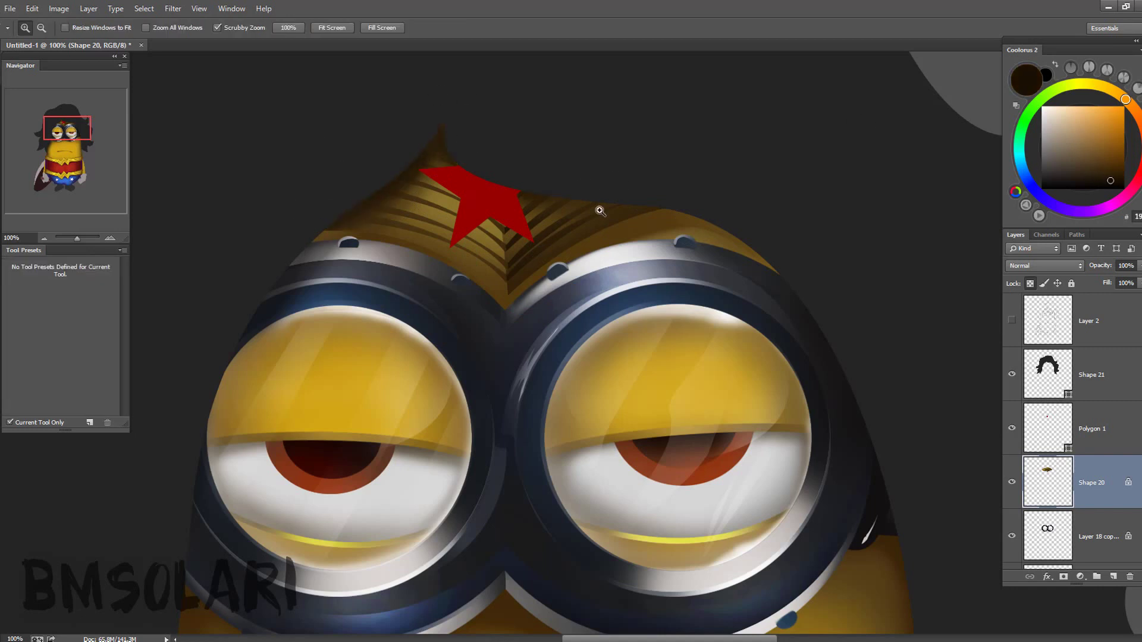
key("ctrl+0")
left_click_drag(853, 233, 854, 209)
key("Return")
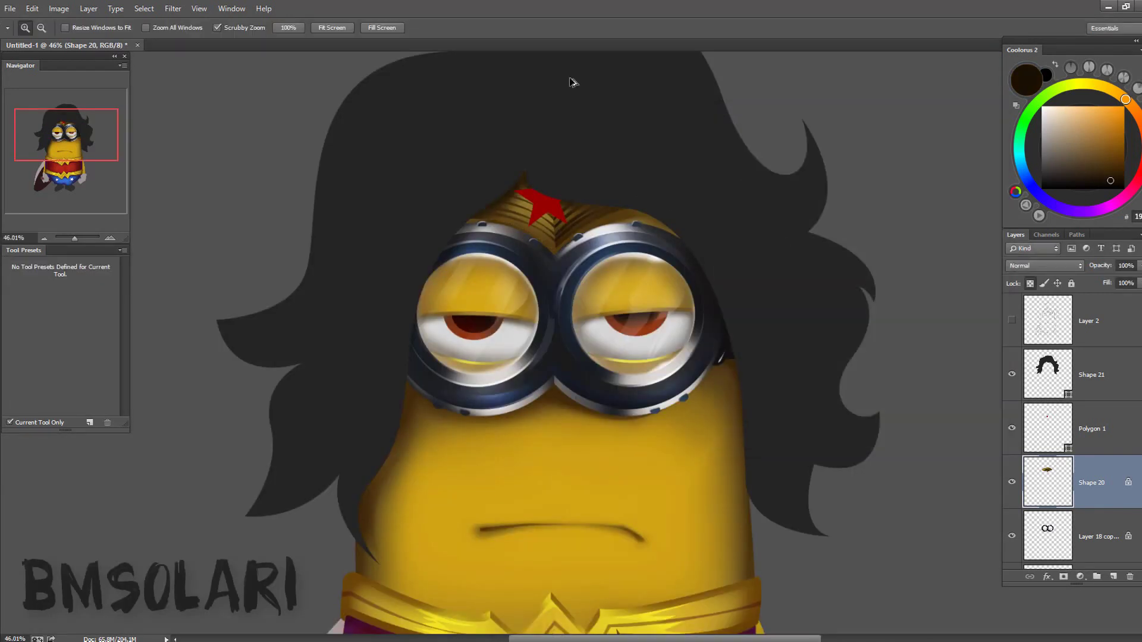
key("b")
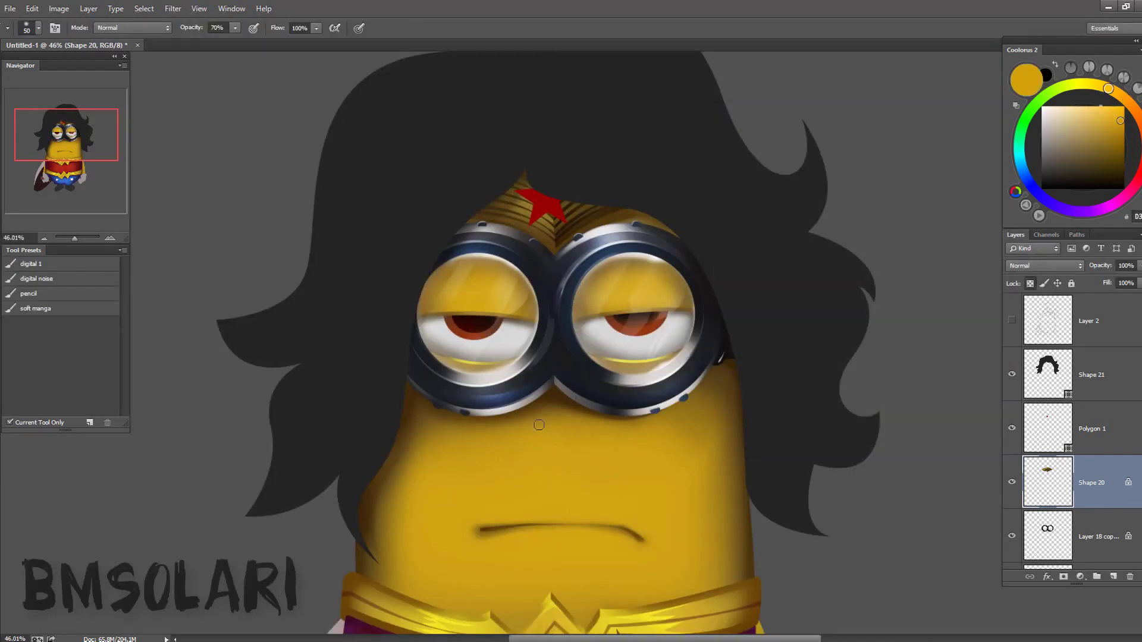
left_click(1091, 119)
scroll(560, 175, "up", 4)
key("bracketright")
key("bracketright")
key("bracketright")
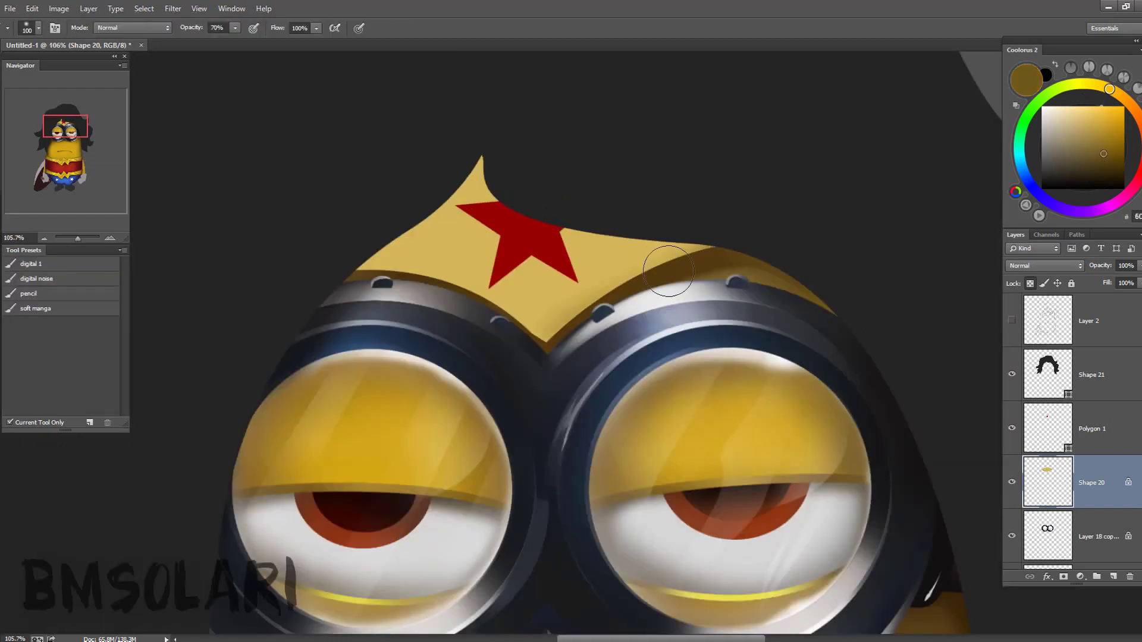
mouse_move(669, 271)
left_mouse_down()
mouse_move(510, 191)
mouse_move(312, 298)
left_mouse_up()
- Outline a small area at the headband tip, clear selections, and set white as paint colour
key("l")
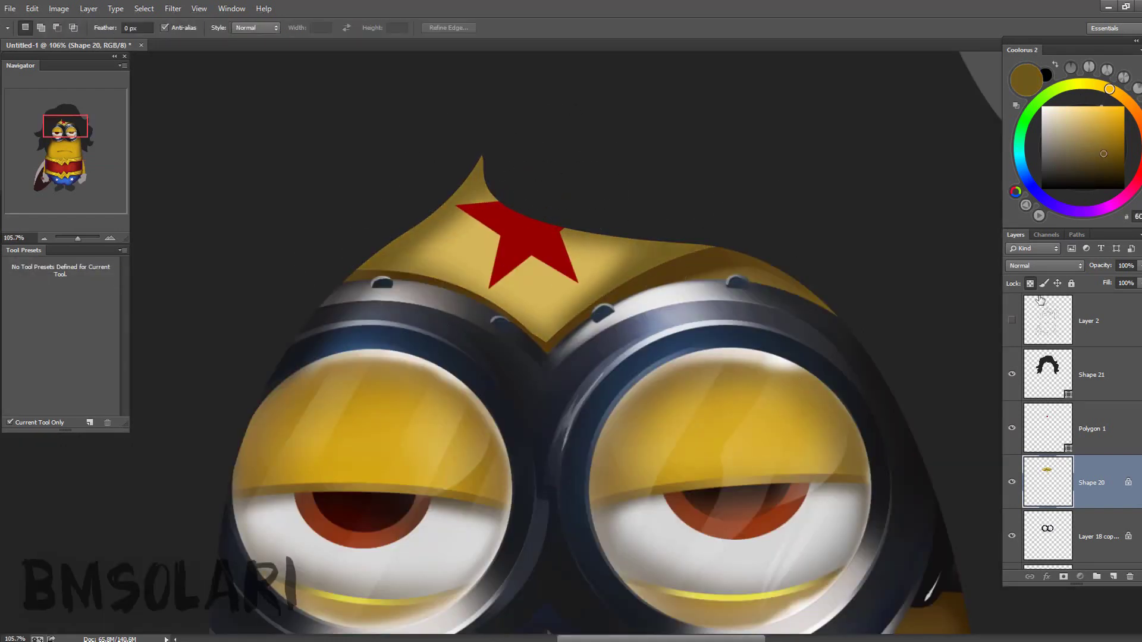
scroll(453, 315, "up", 6)
left_click_drag(738, 391, 717, 354)
key("b")
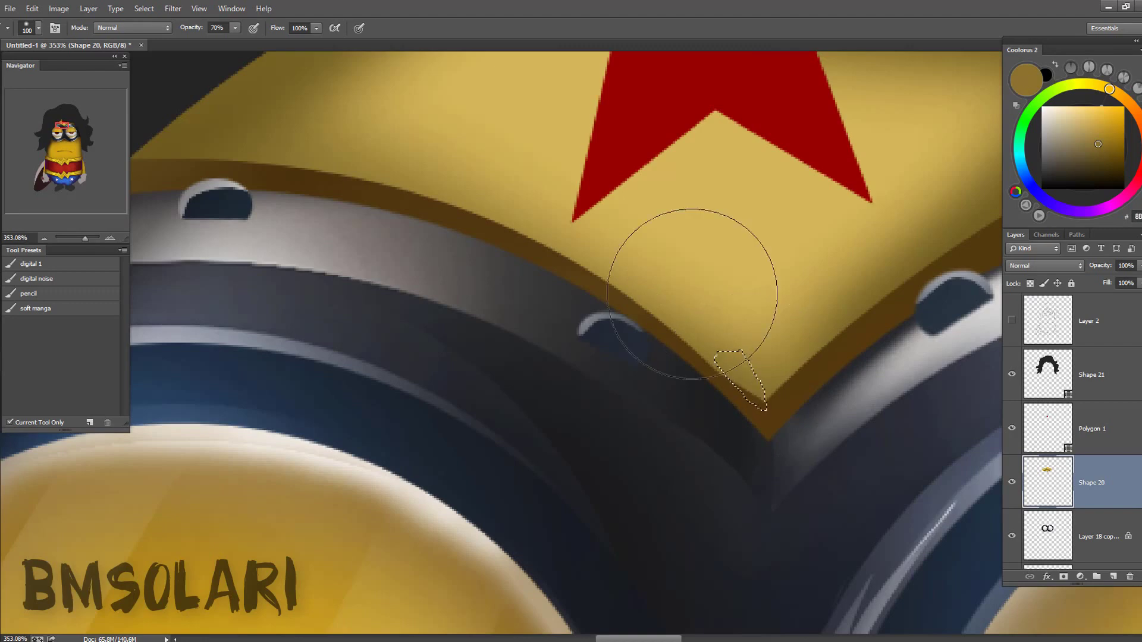
key("ctrl+d")
key("z")
scroll(751, 322, "down", 5)
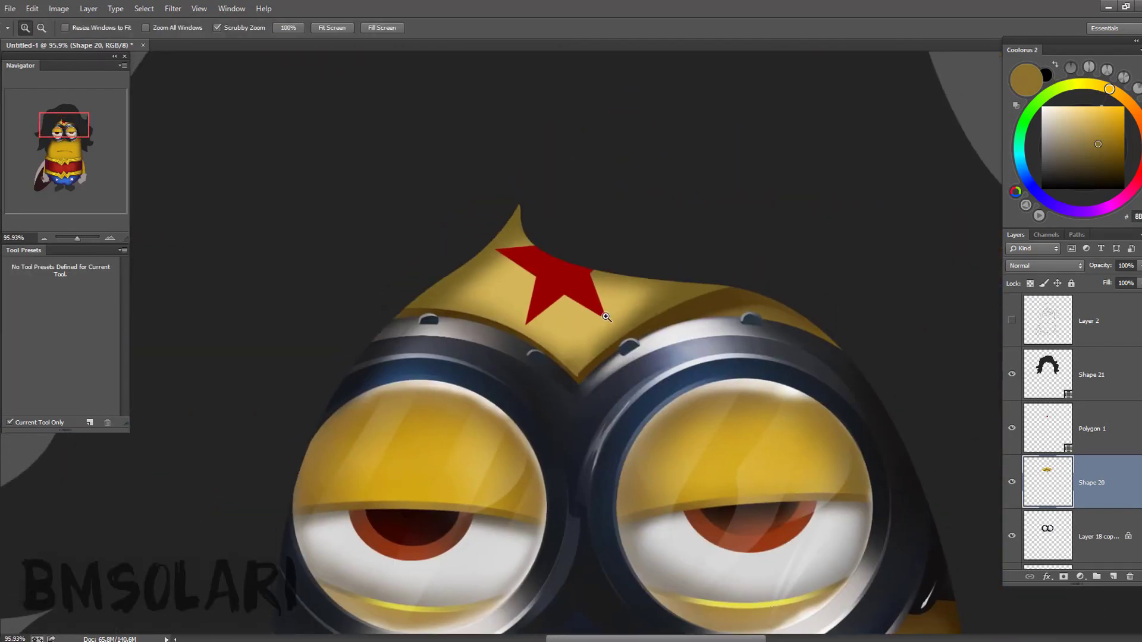
key("m")
key("ctrl+shift+d")
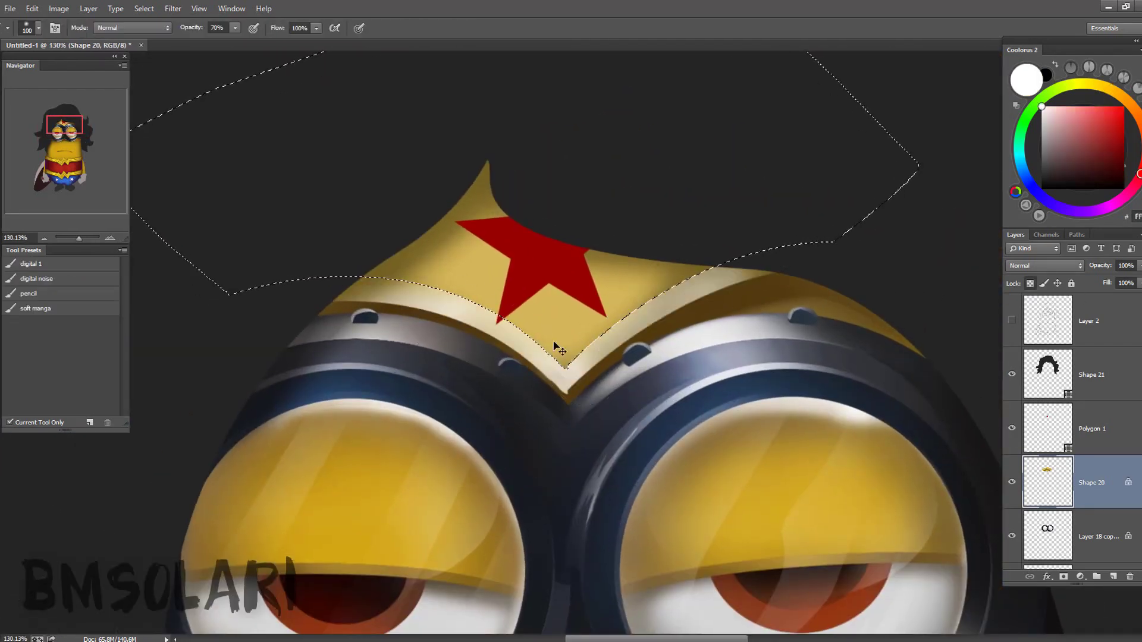
key("l")
key("ctrl+d")
scroll(597, 379, "up", 5)
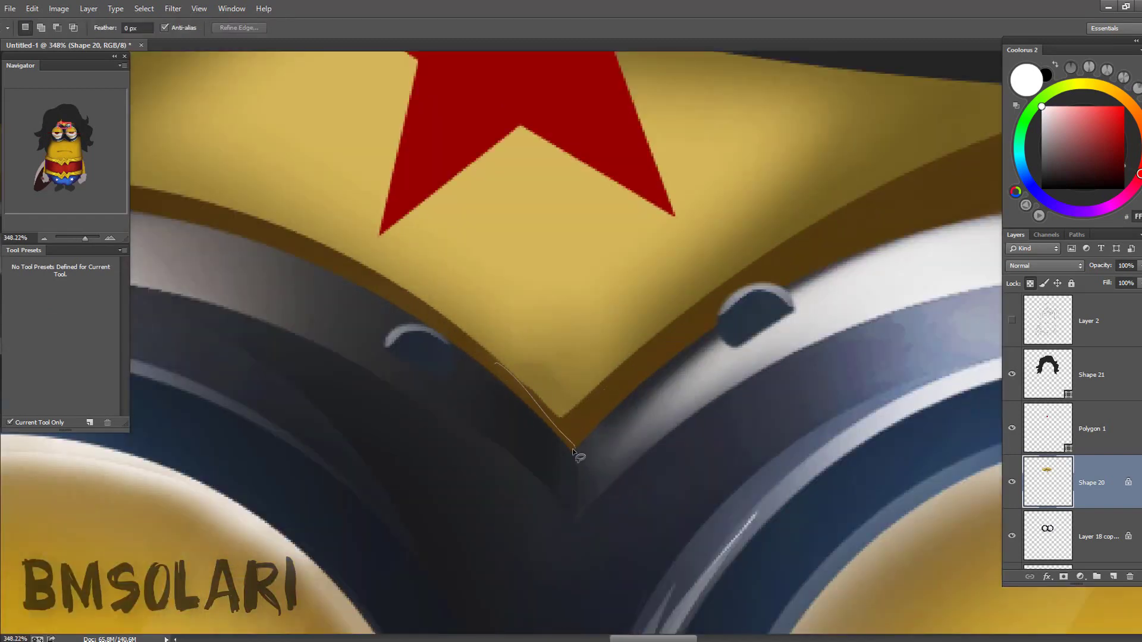
- Select the headband's lower edge and paint a pale highlight band along it
left_click_drag(482, 350, 676, 404)
scroll(650, 312, "up", 3)
scroll(657, 331, "down", 3)
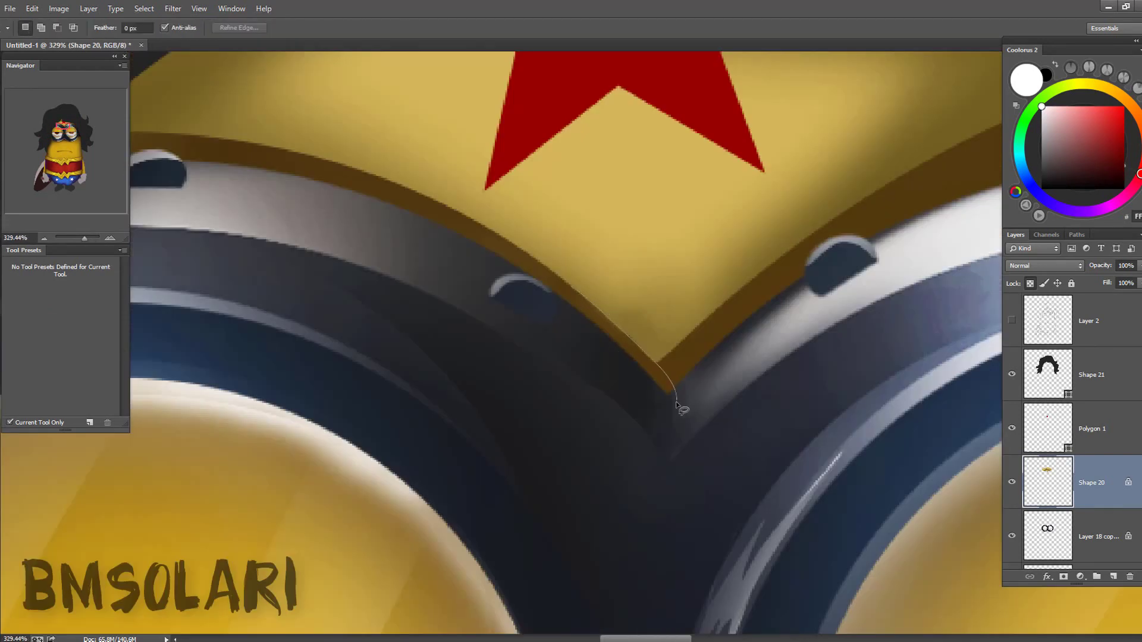
scroll(694, 307, "down", 2)
key("b")
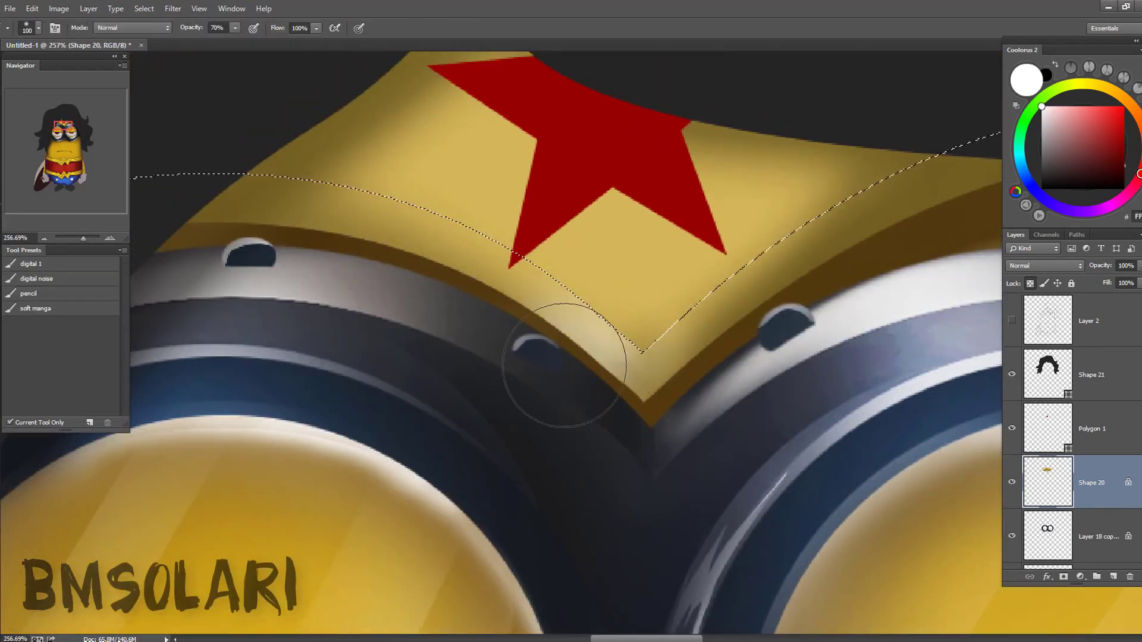
left_click_drag(561, 357, 625, 224)
key("z")
scroll(678, 277, "down", 2)
- Darken the lower-edge selection, paint brown shading, then pen-select a brown trim line
key("ctrl+m")
mouse_move(865, 220)
left_mouse_down()
mouse_move(865, 249)
mouse_move(833, 250)
left_mouse_up()
left_click(971, 135)
key("ctrl+u")
left_click(1015, 122)
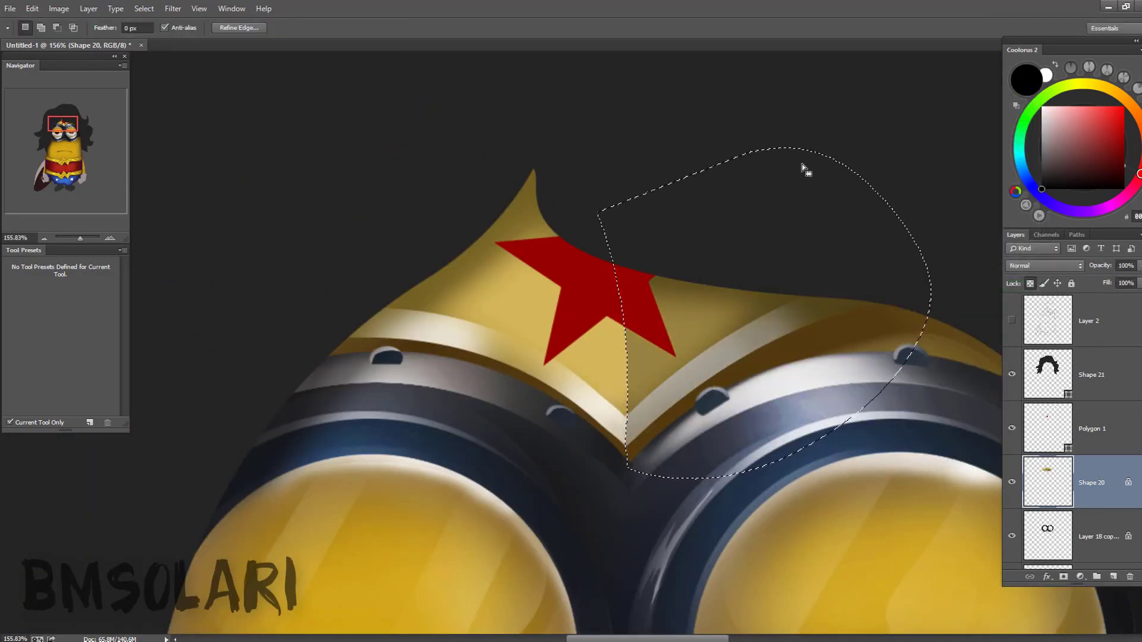
key("b")
mouse_move(617, 287)
left_mouse_down()
mouse_move(821, 349)
mouse_move(605, 374)
left_mouse_up()
key("ctrl+d")
key("p")
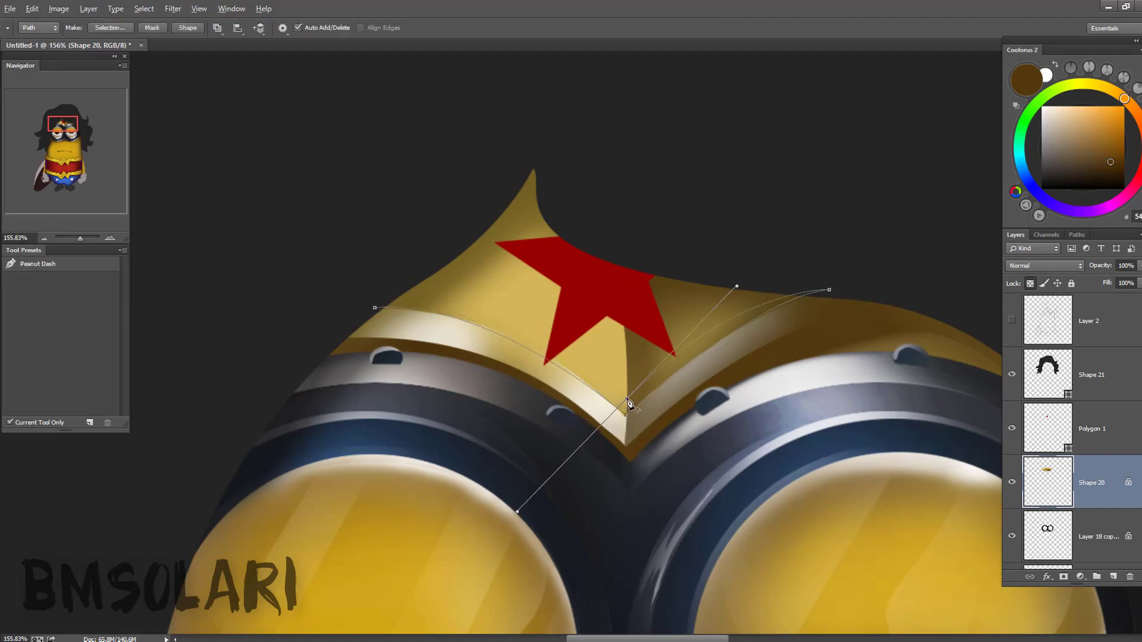
key("ctrl+Return")
key("b")
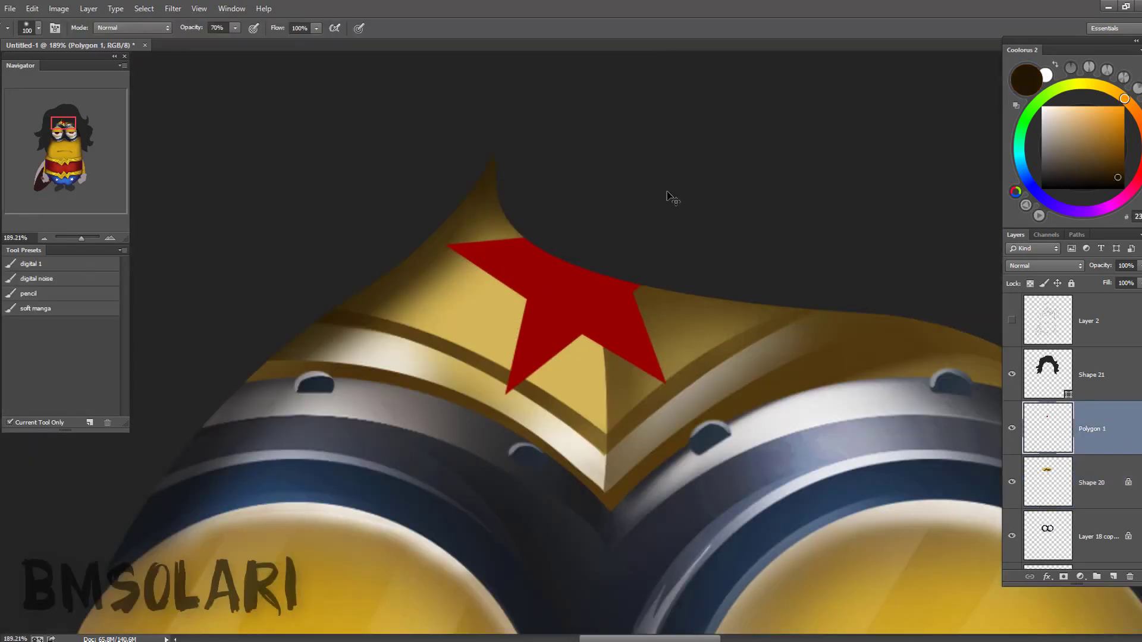
- Shrink, raise and tilt the red star with Free Transform
key("ctrl+t")
left_click_drag(666, 191, 654, 238)
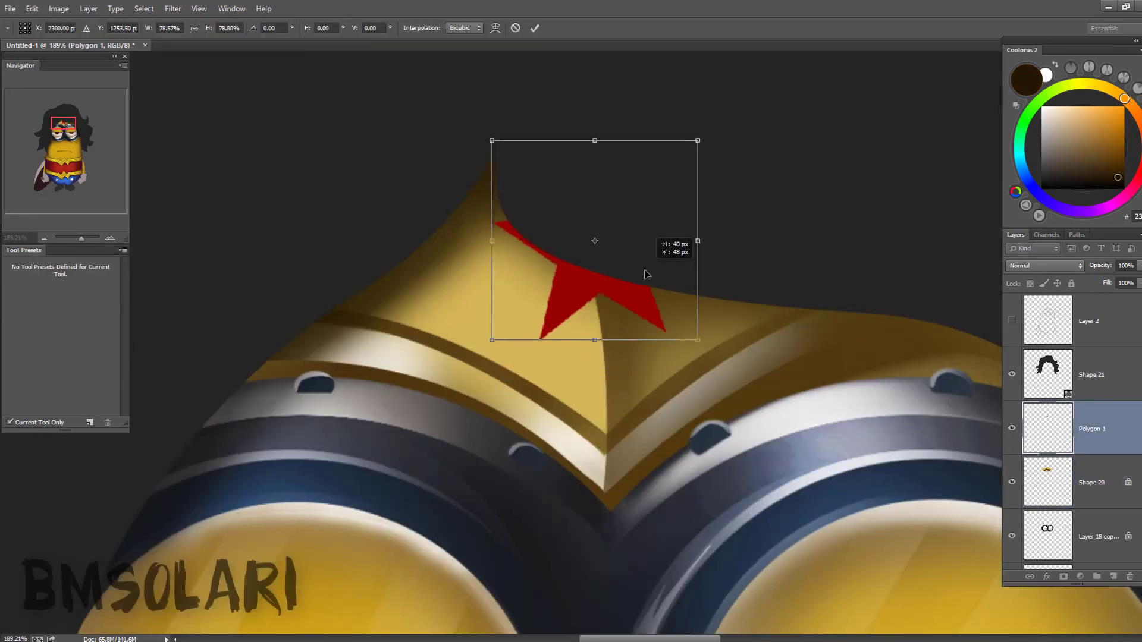
key("Return")
- Darken the red star's halves and facets with Curves for a beveled look
key("l")
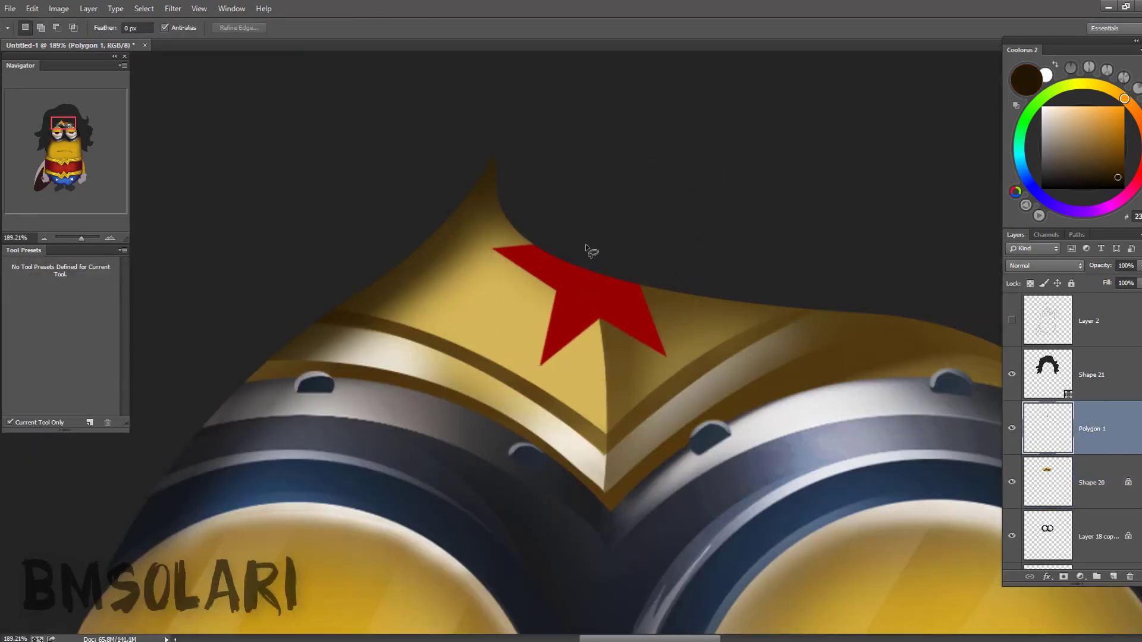
key("ctrl+m")
key("Return")
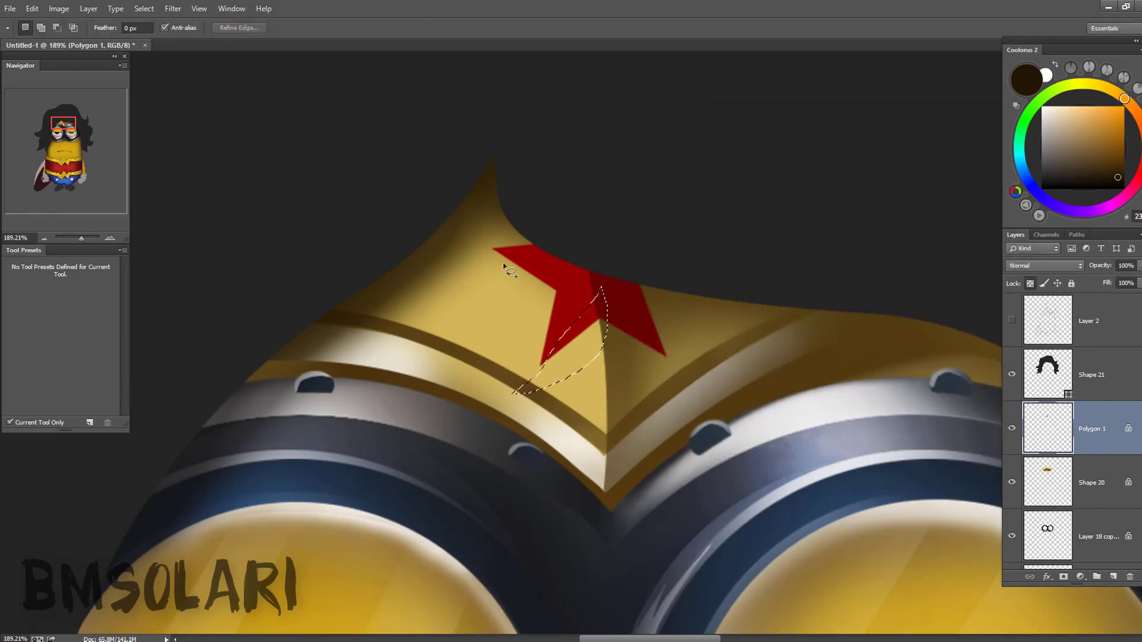
key("ctrl+m")
key("Return")
key("ctrl+d")
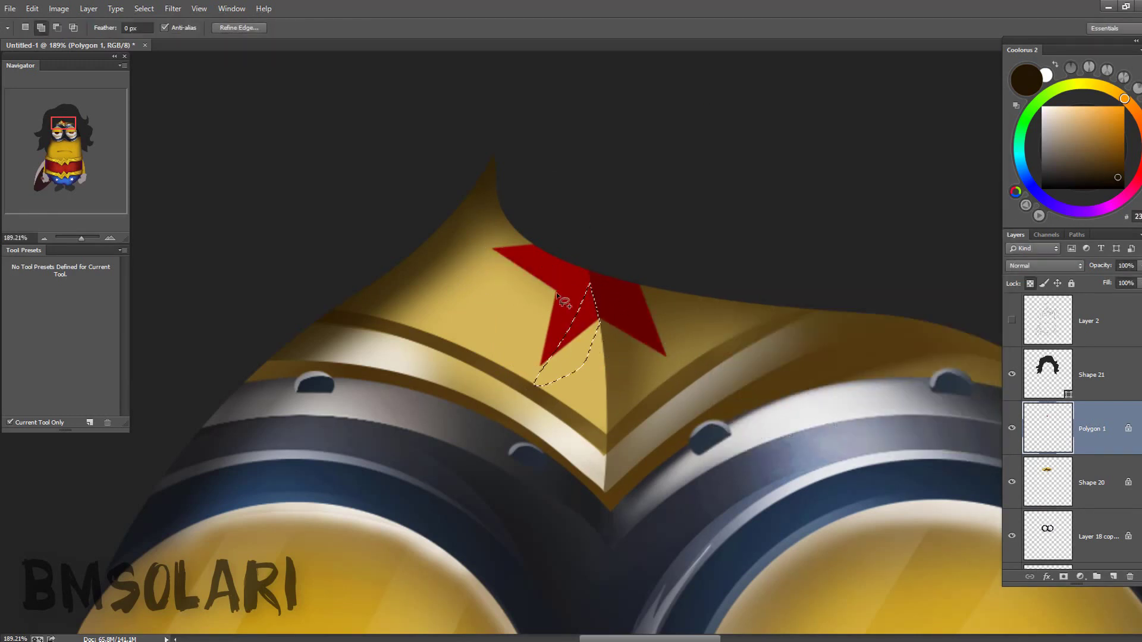
key("ctrl+m")
key("Return")
key("ctrl+d")
key("ctrl+m")
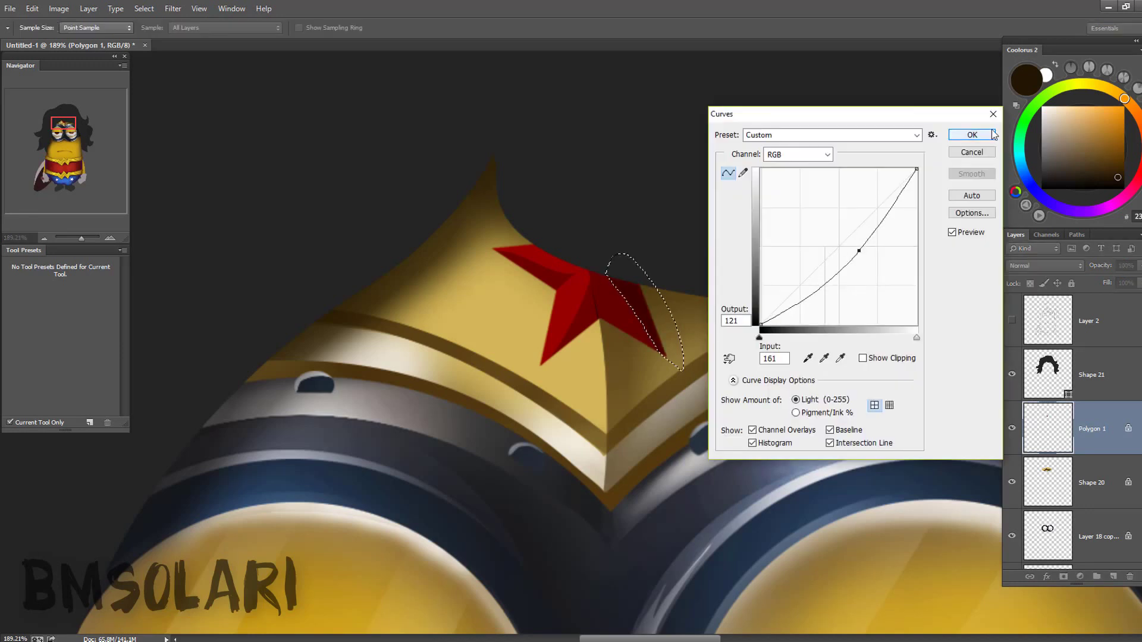
key("Return")
- Duplicate the star layer as a darker 50%-opacity shadow shifted slightly up and left
key("b")
left_click(639, 262, "alt")
key("z")
key("ctrl+0")
left_click_drag(628, 346, 661, 347)
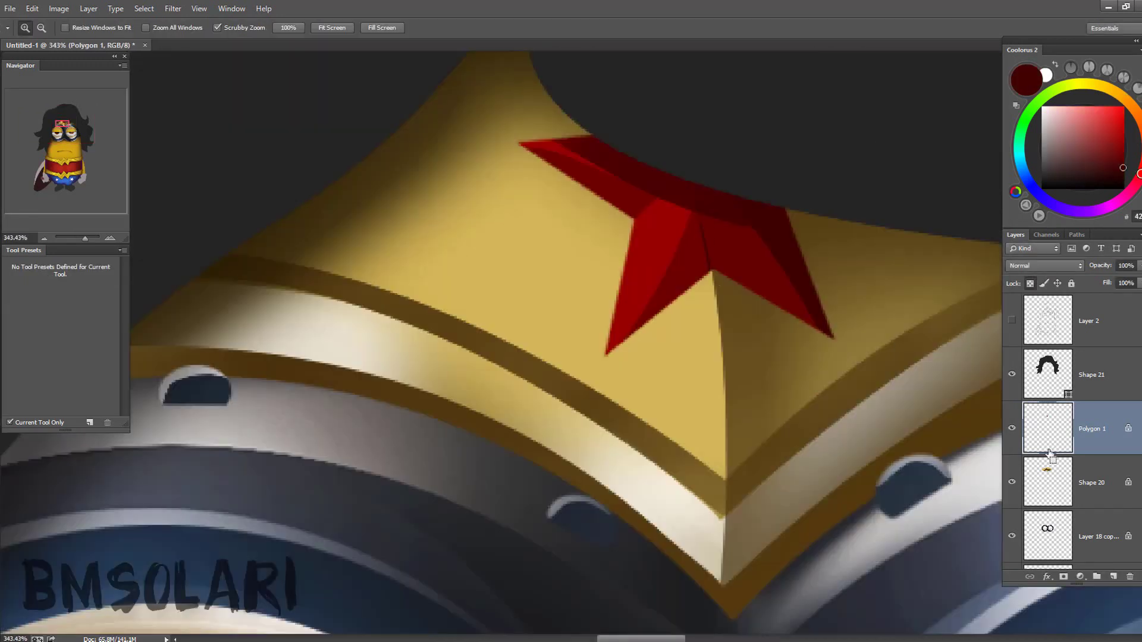
key("ctrl+j")
key("ctrl+u")
key("Return")
key("Down")
key("5")
left_click_drag(773, 284, 768, 279)
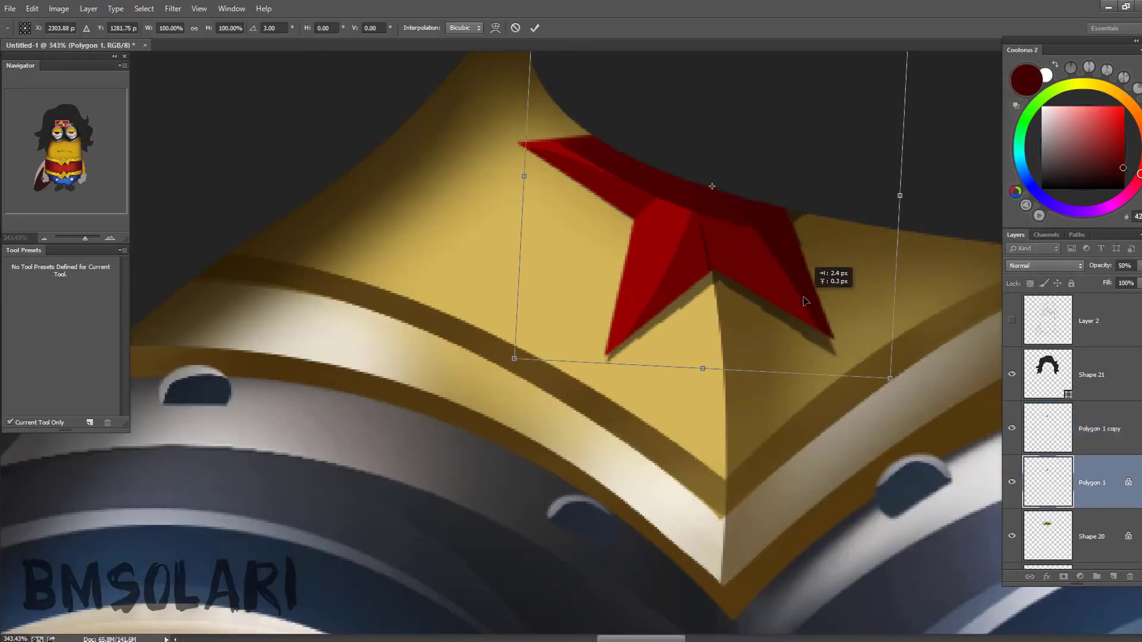
- Reset the paint colour to black and brighten the tiara layer with Curves
key("b")
key("d")
scroll(641, 320, "down", 3)
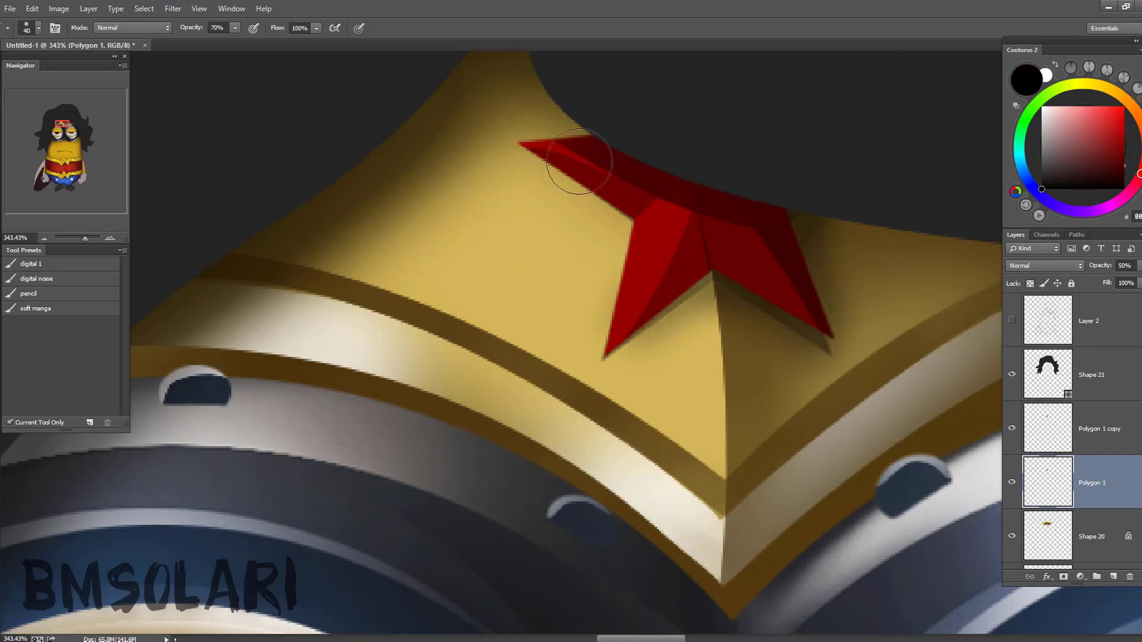
scroll(577, 209, "down", 2)
key("z")
scroll(712, 300, "down", 5)
key("ctrl+m")
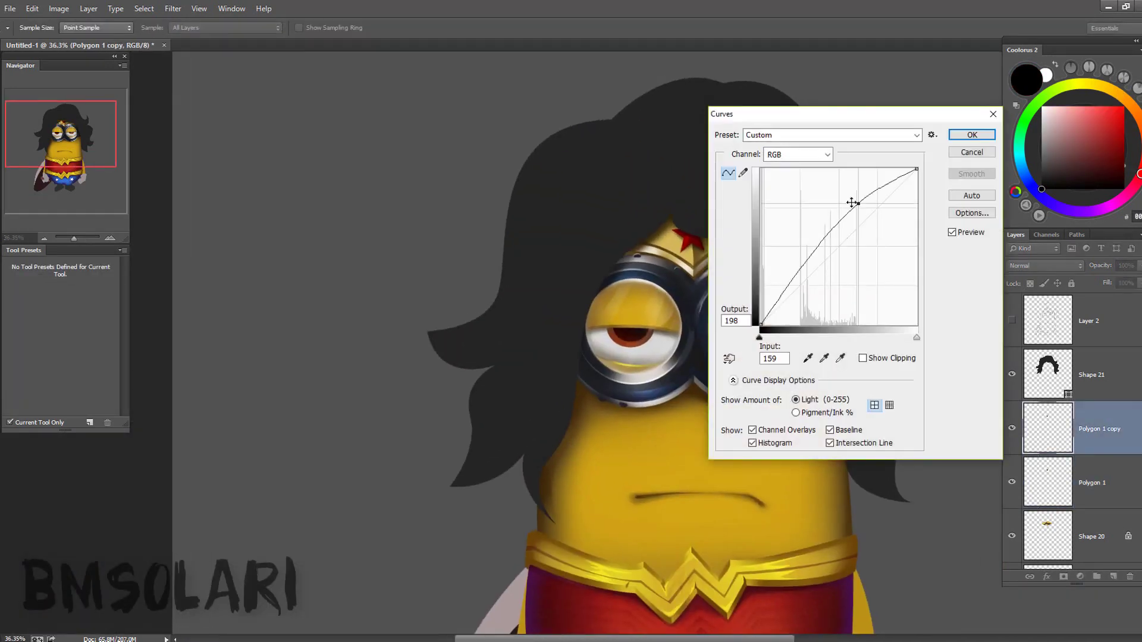
key("Escape")
scroll(726, 313, "up", 5)
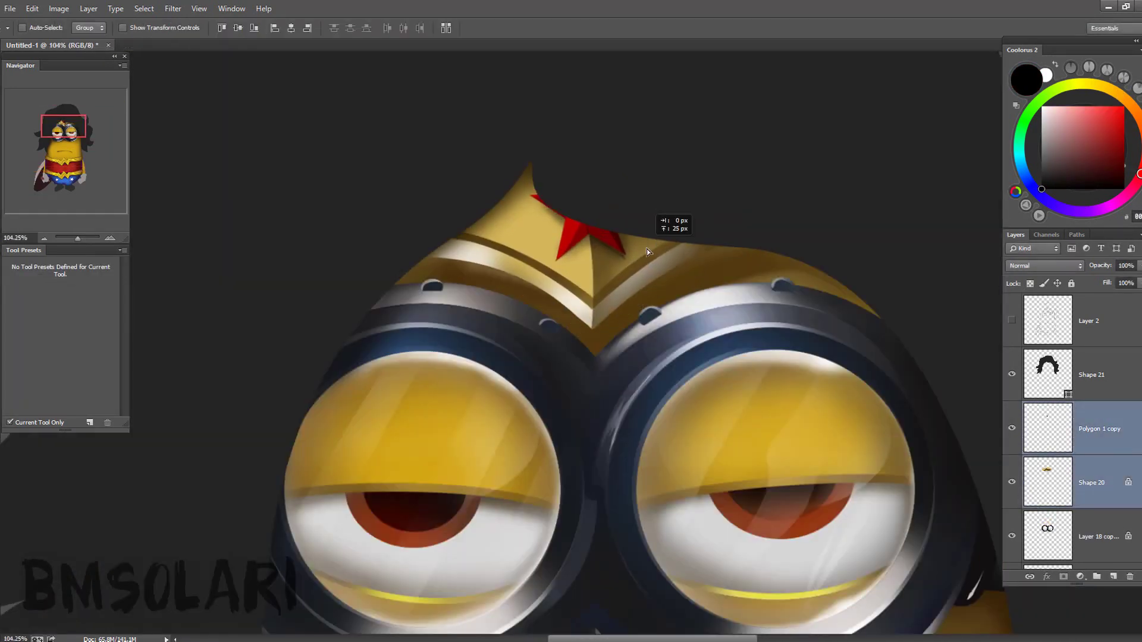
- Hide the star to inspect the tiara, then select Layer 4 with dark brown paint
key("alt+bracketright")
scroll(611, 359, "down", 3)
scroll(611, 359, "up", 3)
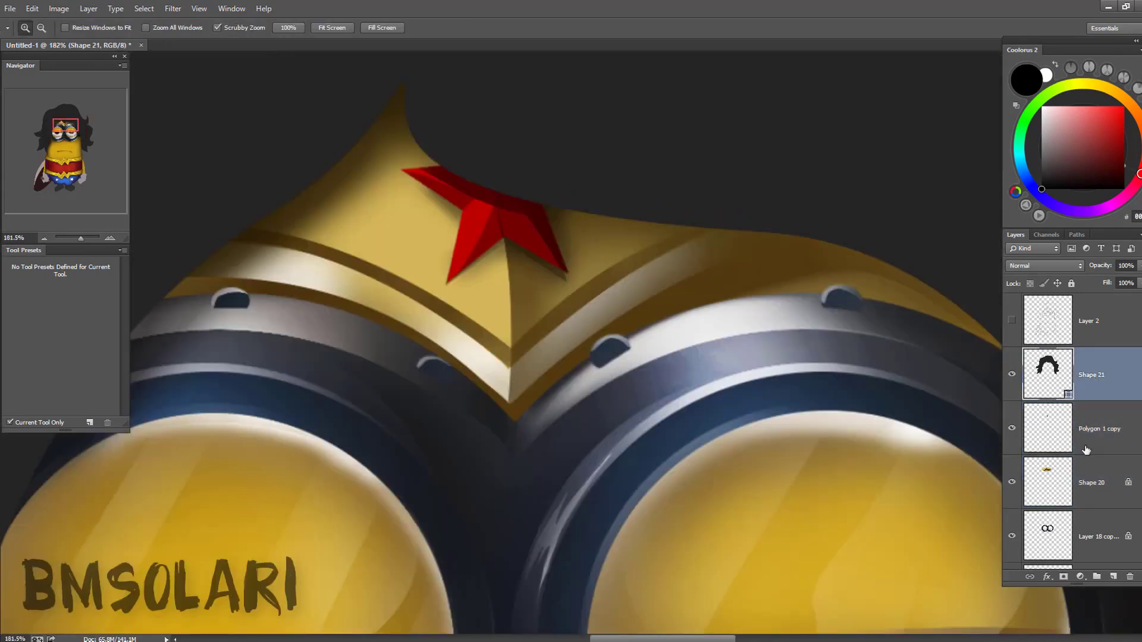
scroll(611, 359, "down", 4)
scroll(611, 359, "up", 4)
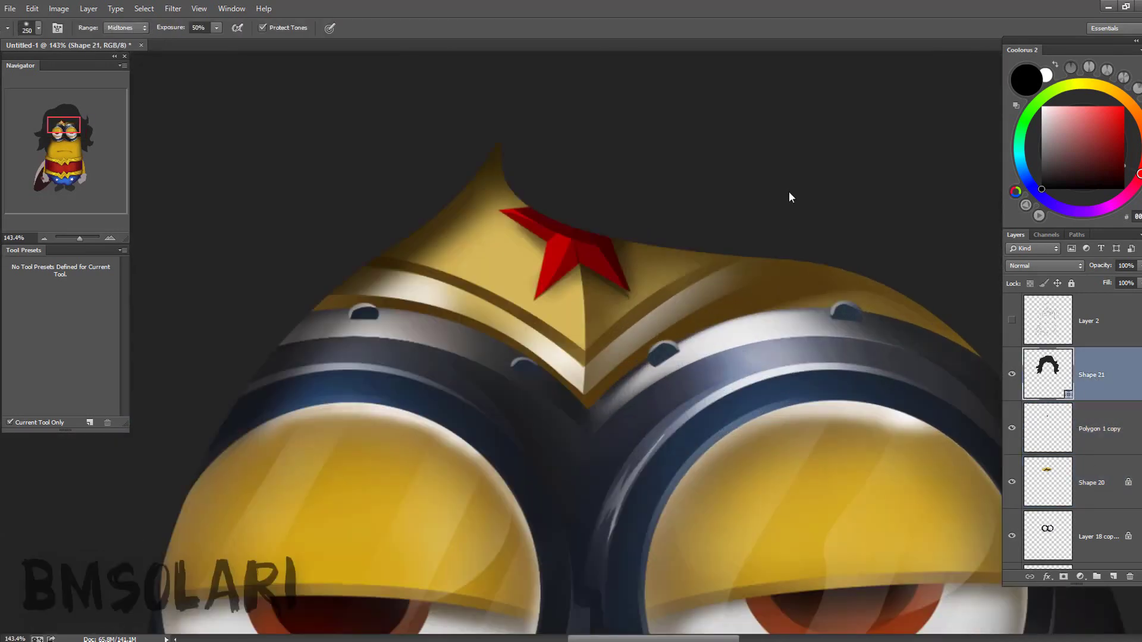
left_click(1012, 428)
left_click(1091, 483)
key("b")
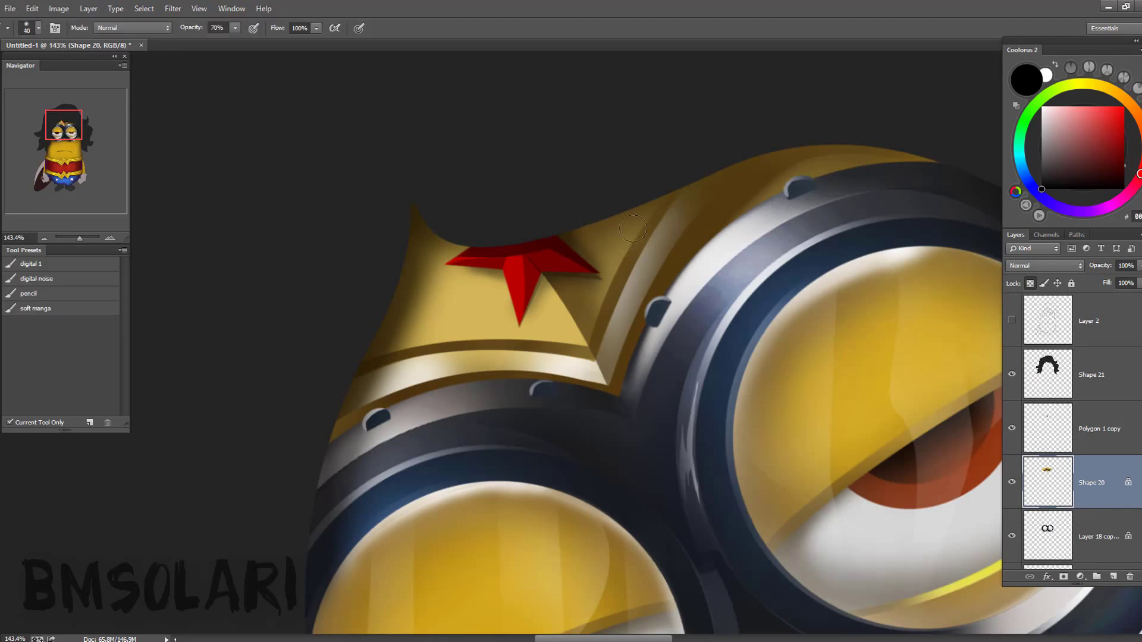
scroll(1071, 429, "down", 5)
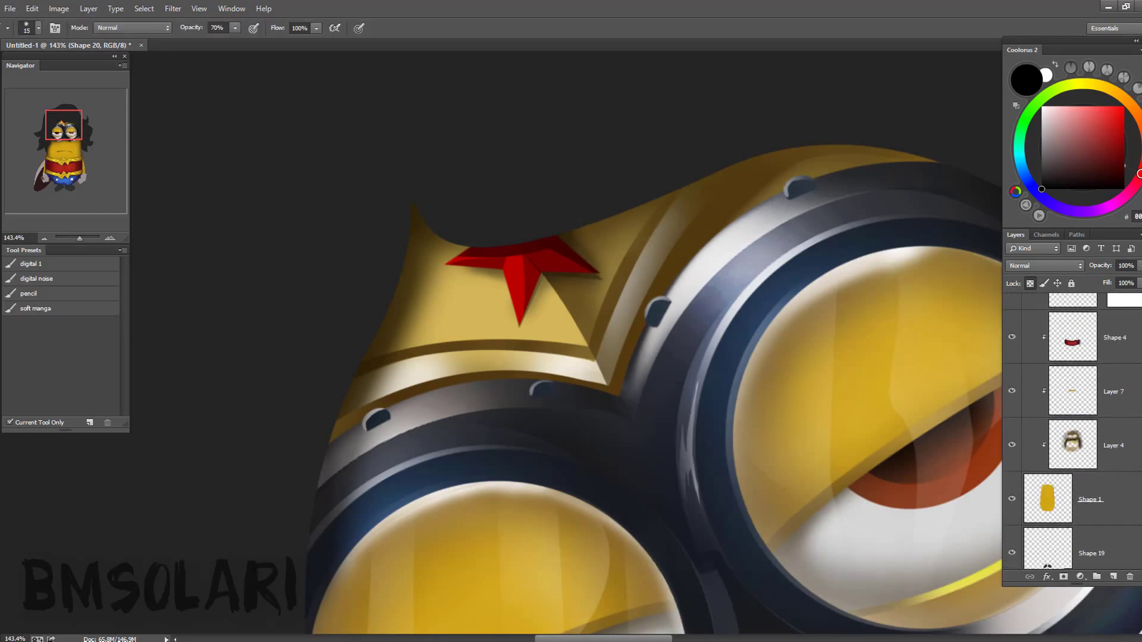
left_click(1112, 445)
left_click(1119, 181)
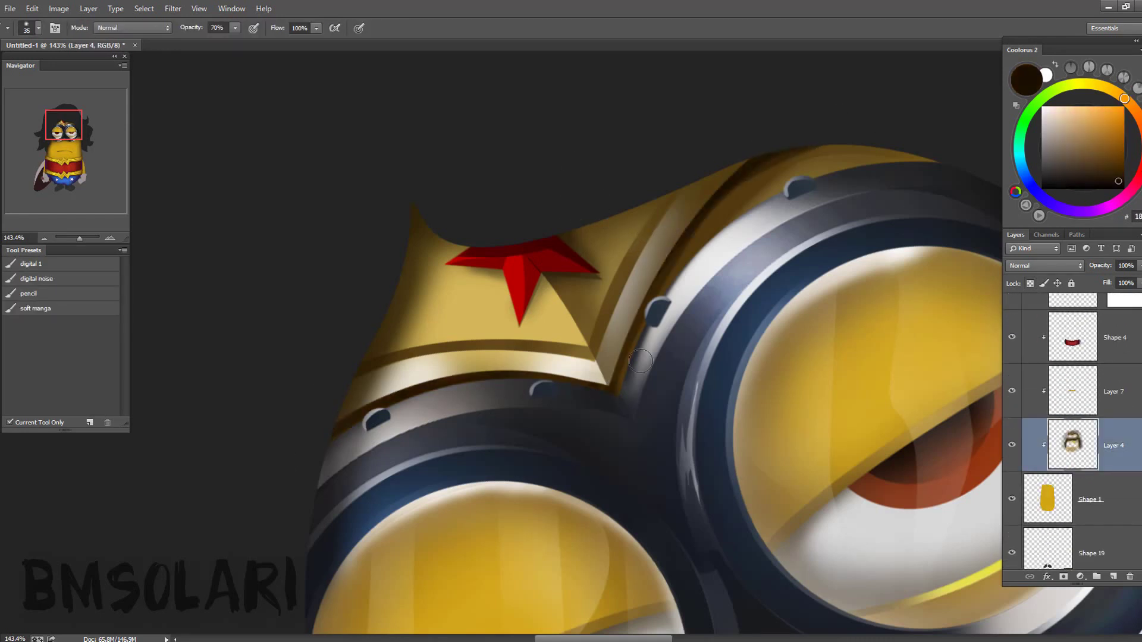
- Switch to Shape 20, pick a brown colour and rotate the canvas for painting
key("z")
scroll(641, 361, "down", 5)
scroll(640, 360, "up", 4)
scroll(1104, 416, "up", 3)
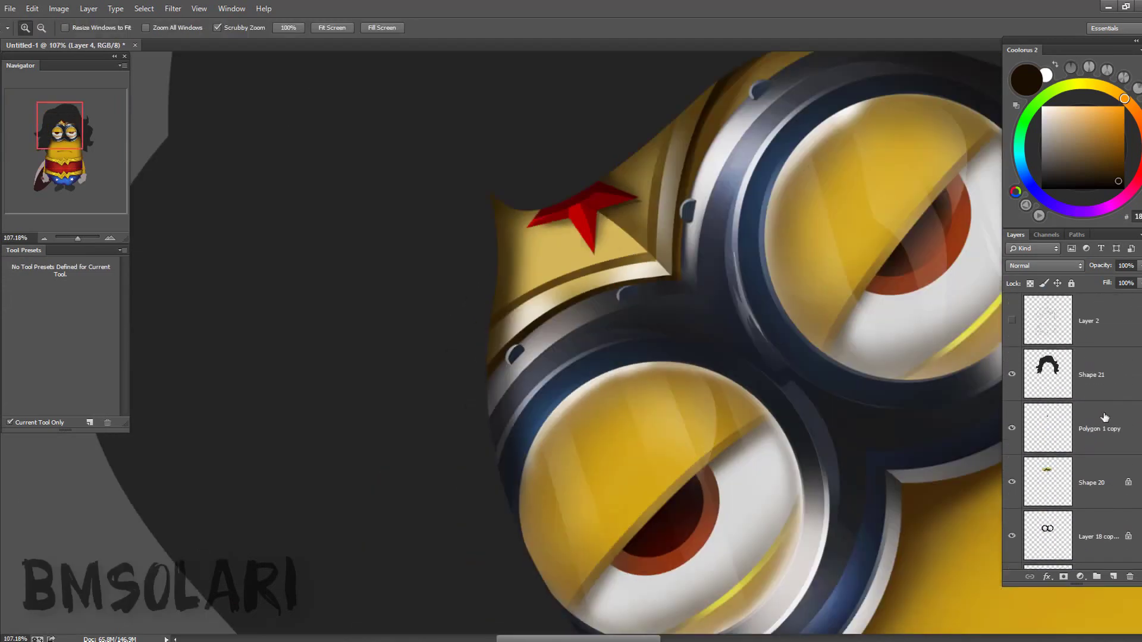
left_click(1094, 483)
key("b")
left_click(718, 91, "alt")
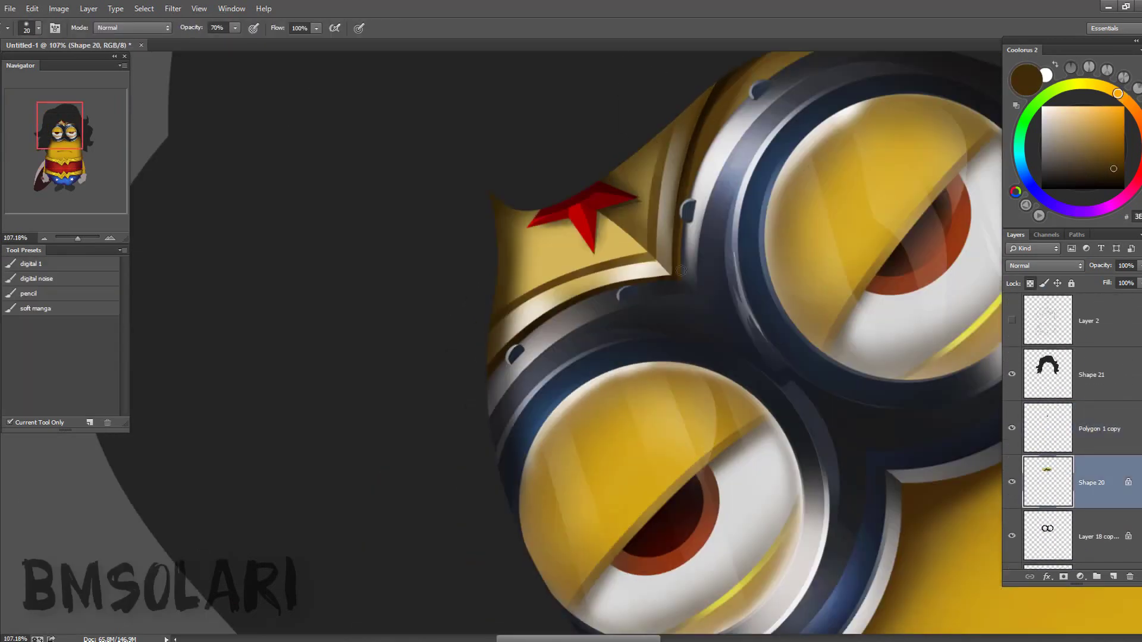
left_click_drag(681, 270, 532, 281)
scroll(584, 418, "down", 3)
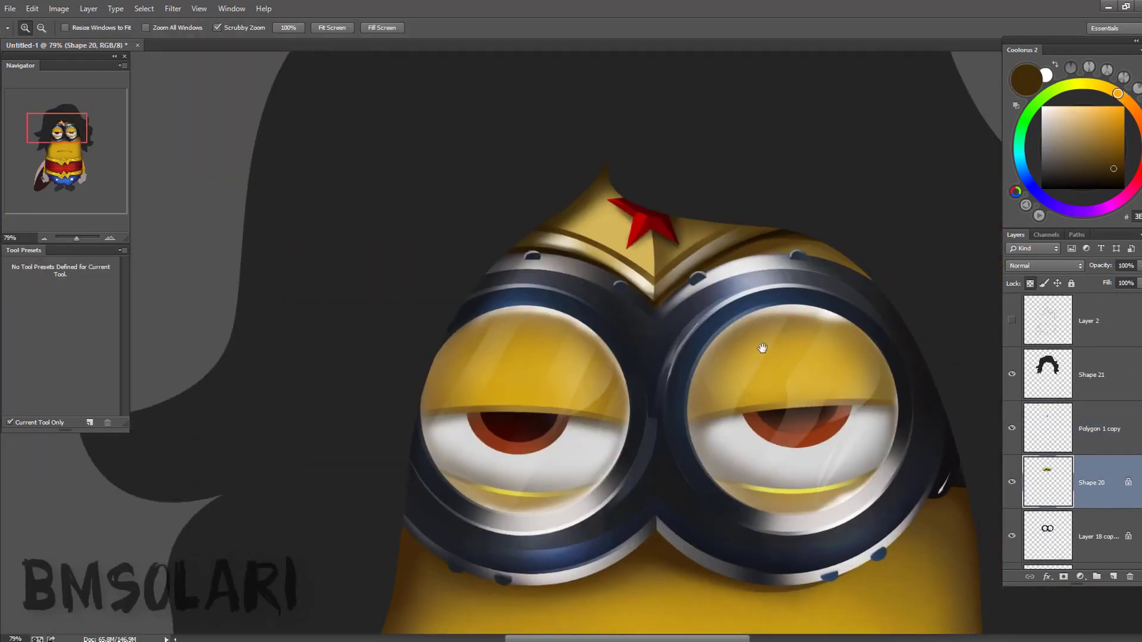
scroll(980, 231, "down", 2)
key("ctrl+m")
key("Return")
- Bring the minion's feet into view and select the feet layer Shape 19
left_click_drag(851, 535, 693, 365)
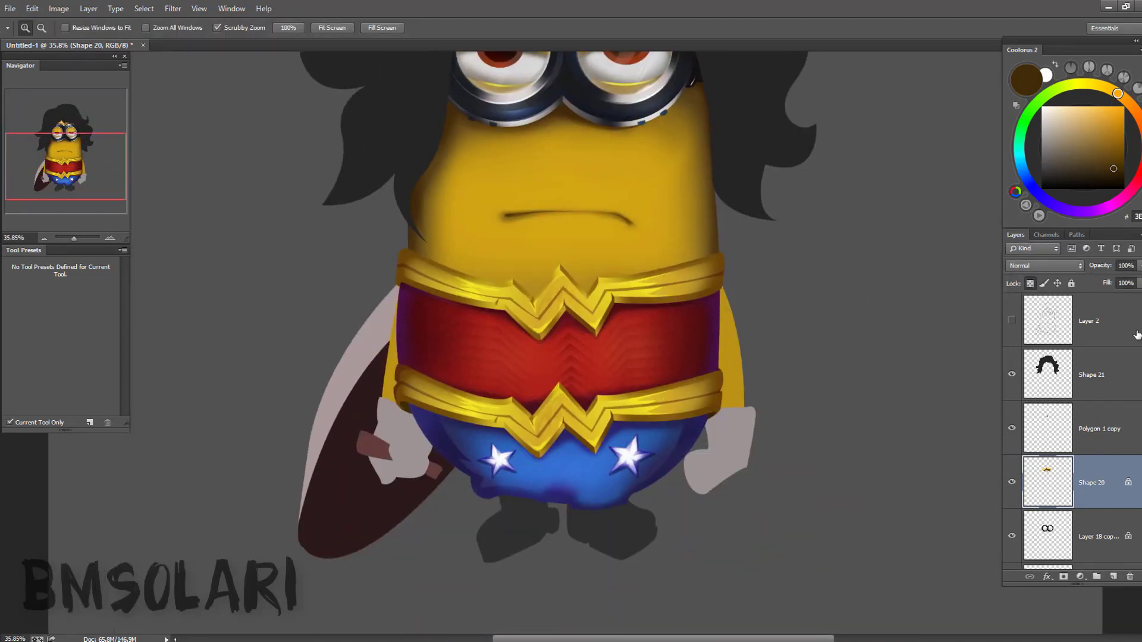
scroll(1101, 381, "down", 5)
left_click(1094, 375)
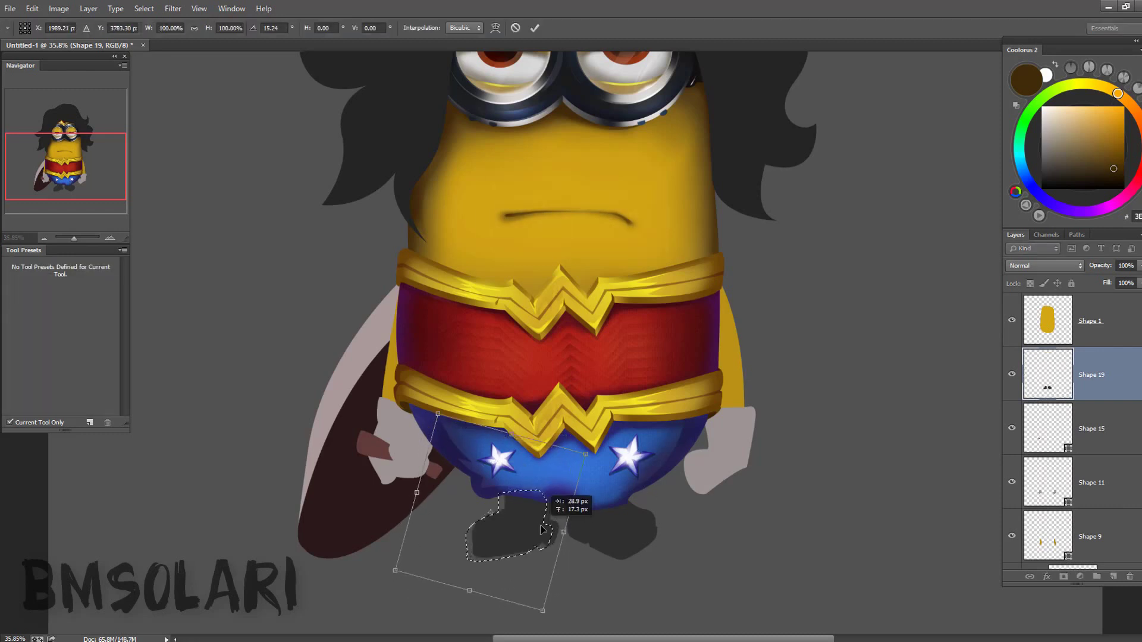
- Rotate the left foot, lock Shape 19's transparency and paint both feet dark purple
mouse_move(550, 488)
left_mouse_down()
mouse_move(632, 477)
mouse_move(601, 506)
left_mouse_up()
key("b")
key("d")
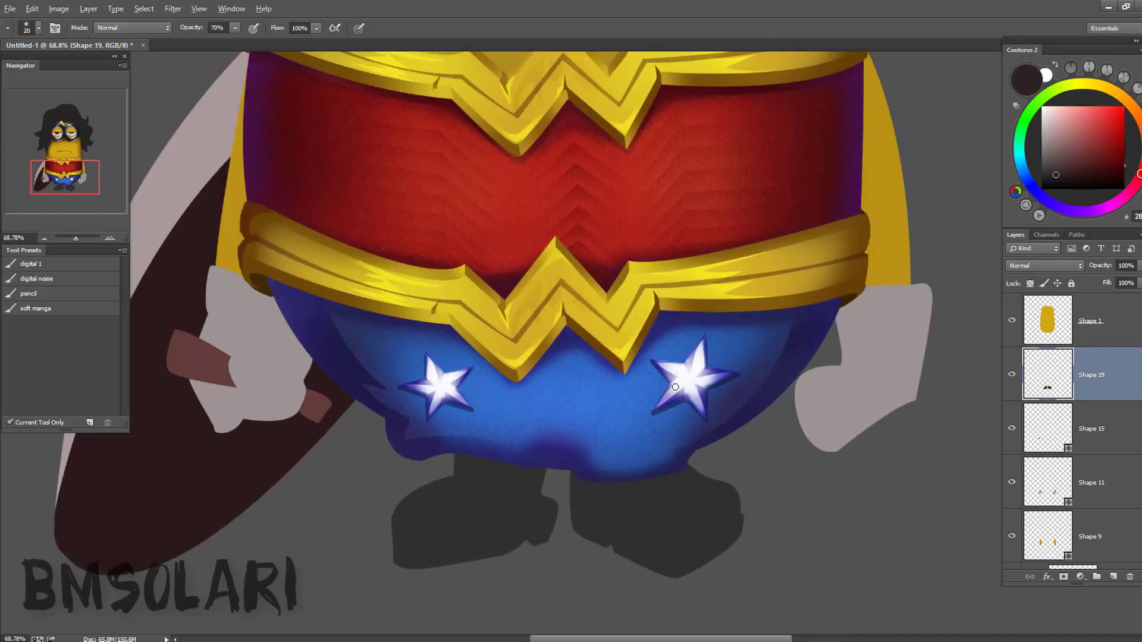
key("slash")
mouse_move(506, 453)
left_mouse_down()
mouse_move(594, 517)
mouse_move(689, 497)
left_mouse_up()
left_click_drag(463, 493, 500, 493)
- Lasso the top of the left boot and lighten it
left_click_drag(408, 422, 405, 424)
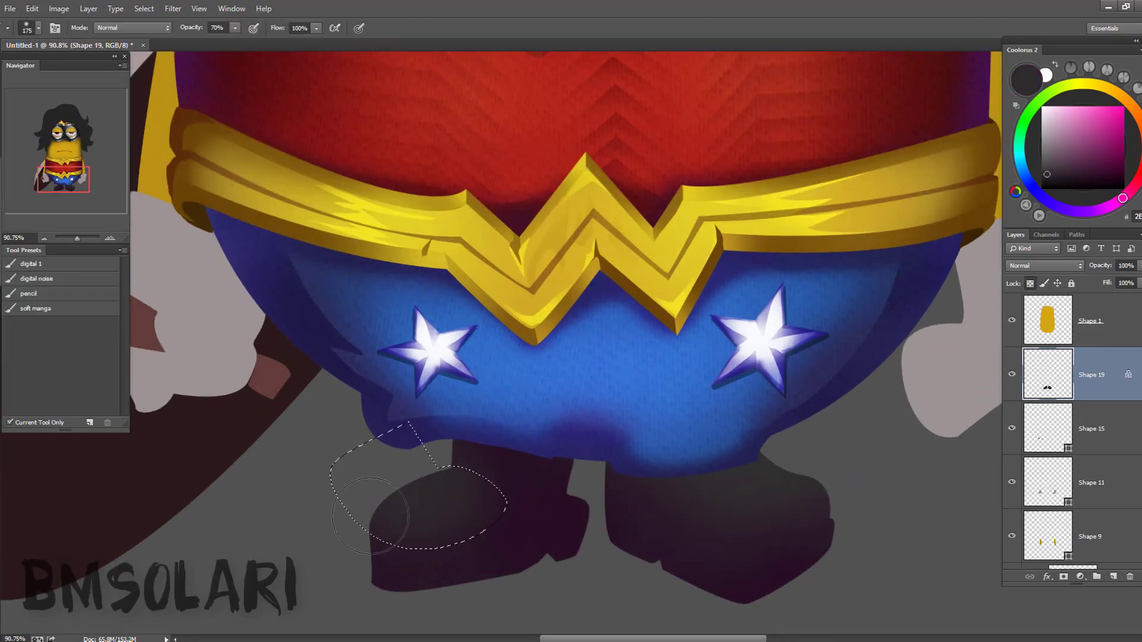
left_click_drag(737, 440, 683, 378)
key("l")
left_click_drag(482, 468, 504, 439)
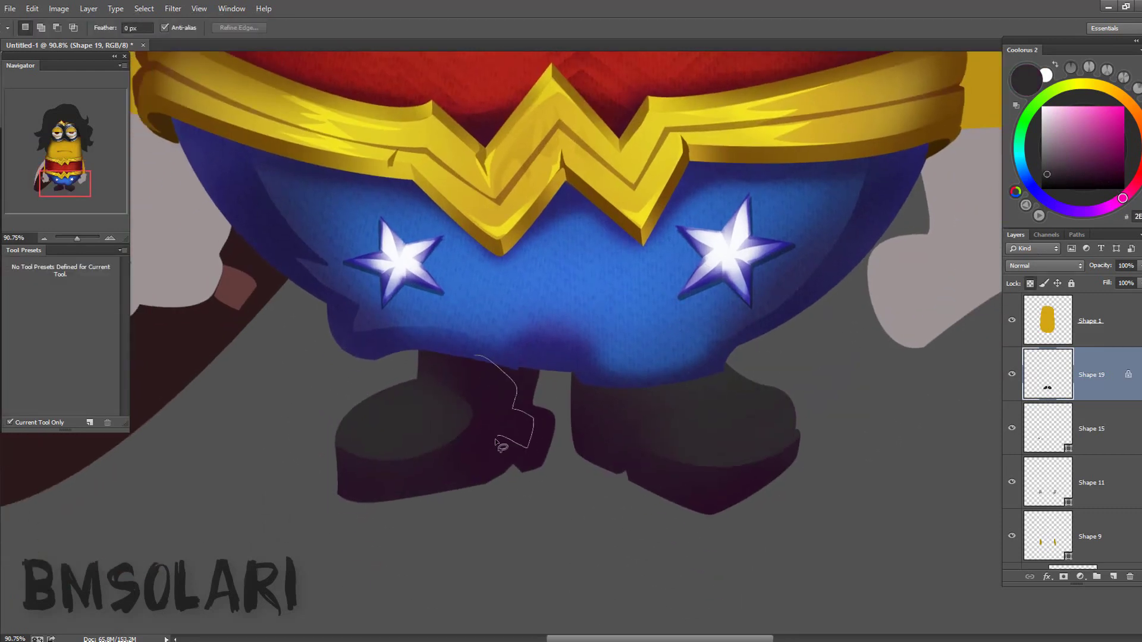
key("x")
key("b")
mouse_move(524, 381)
left_mouse_down()
mouse_move(535, 440)
mouse_move(417, 476)
left_mouse_up()
key("x")
key("ctrl+d")
- Lasso the right boot top and lighten the boot tops with Curves
left_click_drag(600, 381, 581, 374)
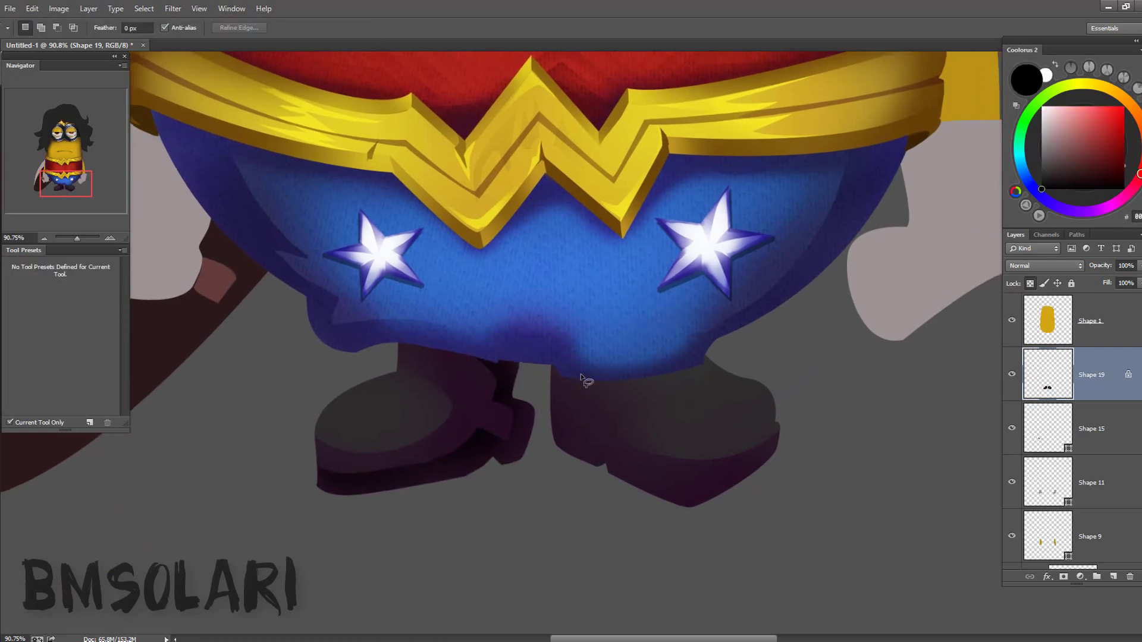
left_click_drag(777, 430, 750, 373)
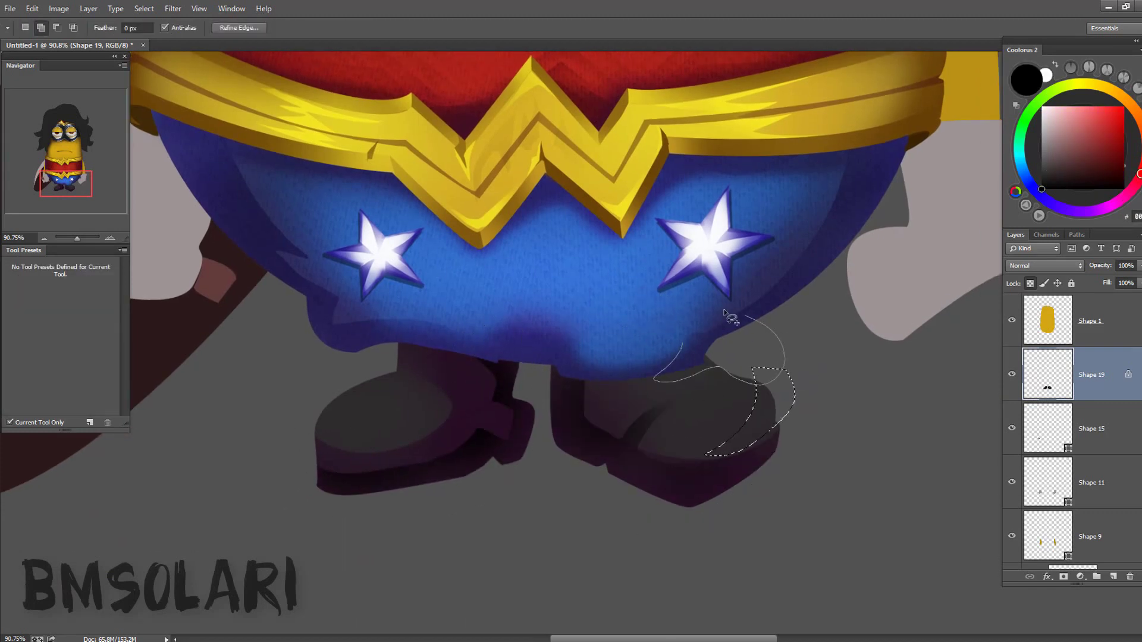
key("ctrl+m")
key("Return")
scroll(604, 388, "down", 3)
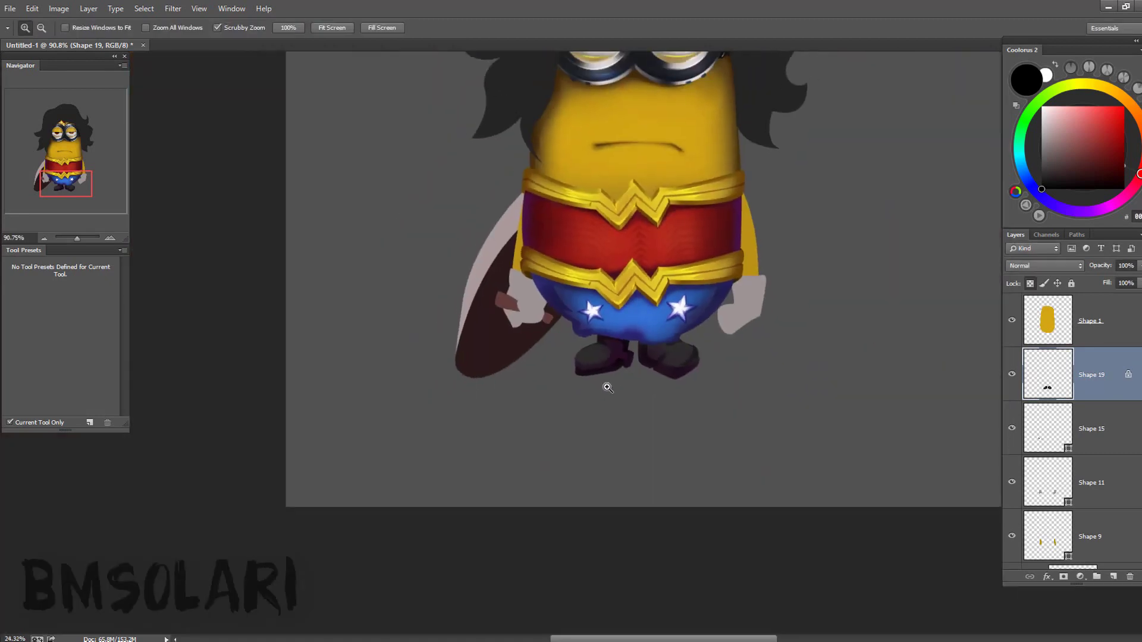
scroll(625, 446, "up", 5)
left_click_drag(738, 396, 651, 492)
key("ctrl+m")
left_click_drag(829, 242, 861, 212)
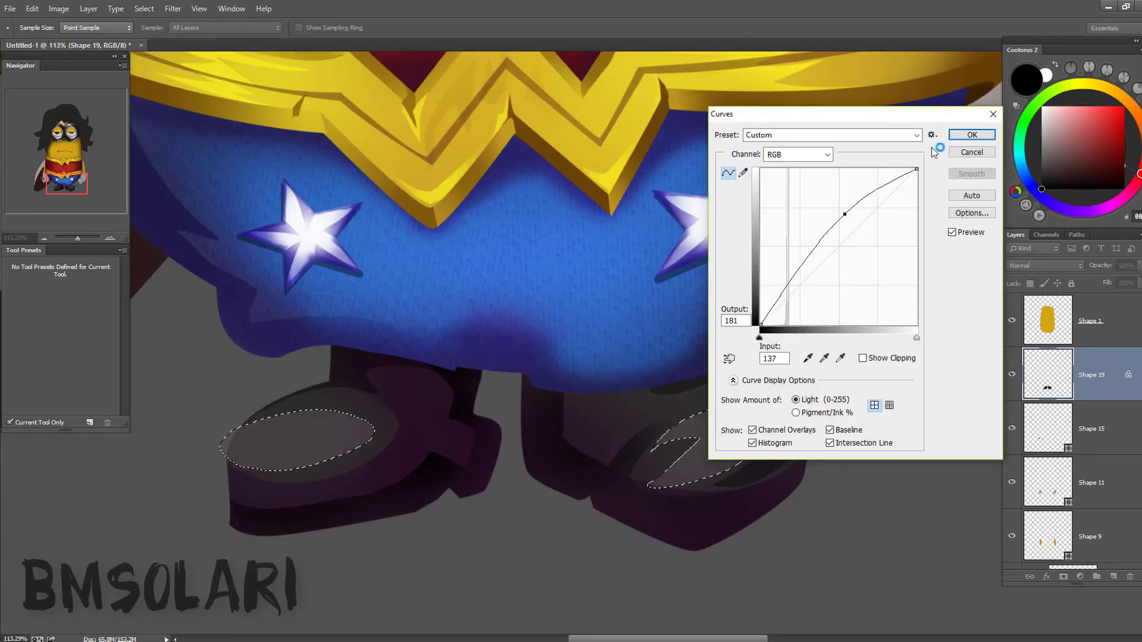
key("Return")
key("ctrl+d")
- Outline the left boot heel so the sole can be shaded darker
scroll(750, 403, "down", 3)
scroll(705, 317, "up", 3)
scroll(694, 408, "up", 3)
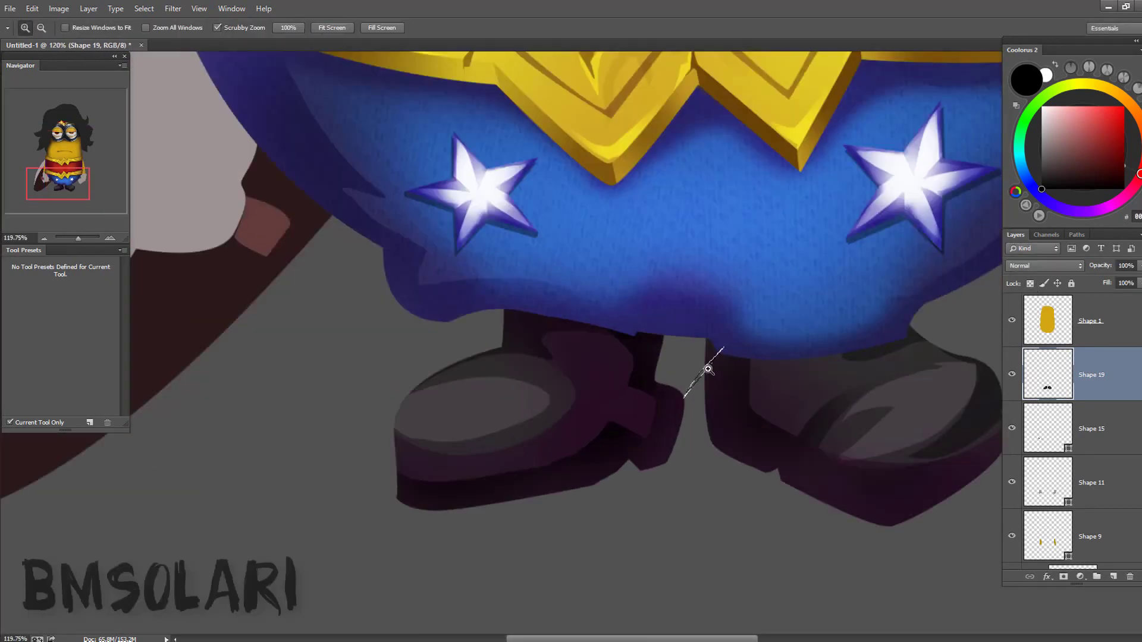
left_click_drag(662, 362, 660, 400)
scroll(702, 386, "up", 1)
left_click_drag(592, 465, 575, 505)
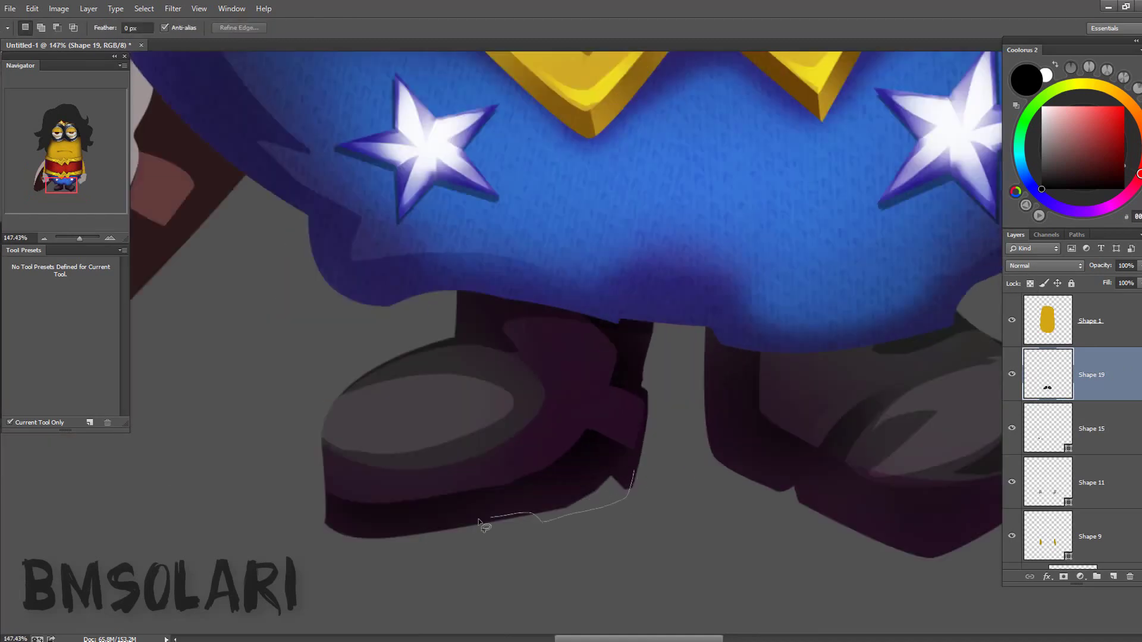
left_click_drag(479, 519, 476, 521)
scroll(670, 395, "up", 1)
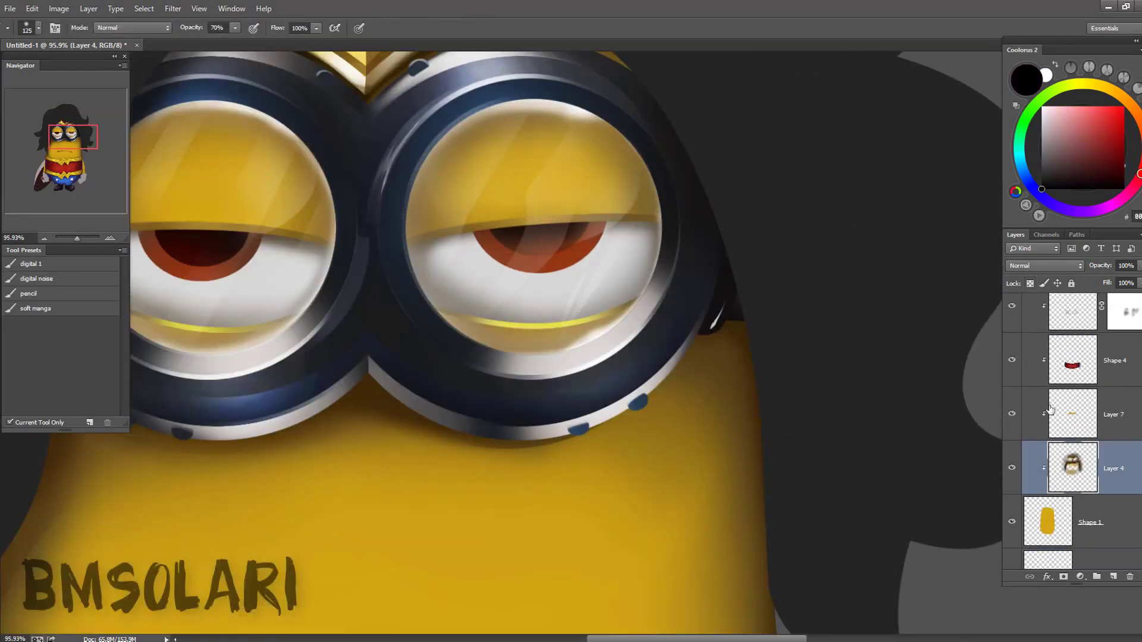
- Desaturate the pink grip pieces on Shape 15 to grey with Hue/Saturation
scroll(1051, 410, "down", 10)
left_click(1011, 397)
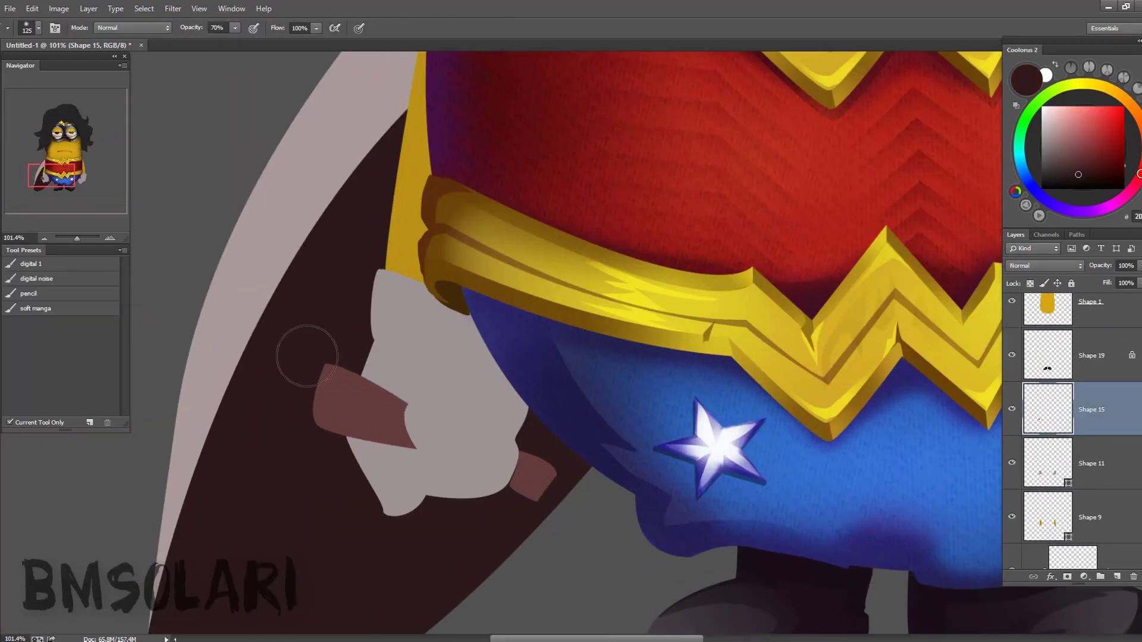
key("ctrl+u")
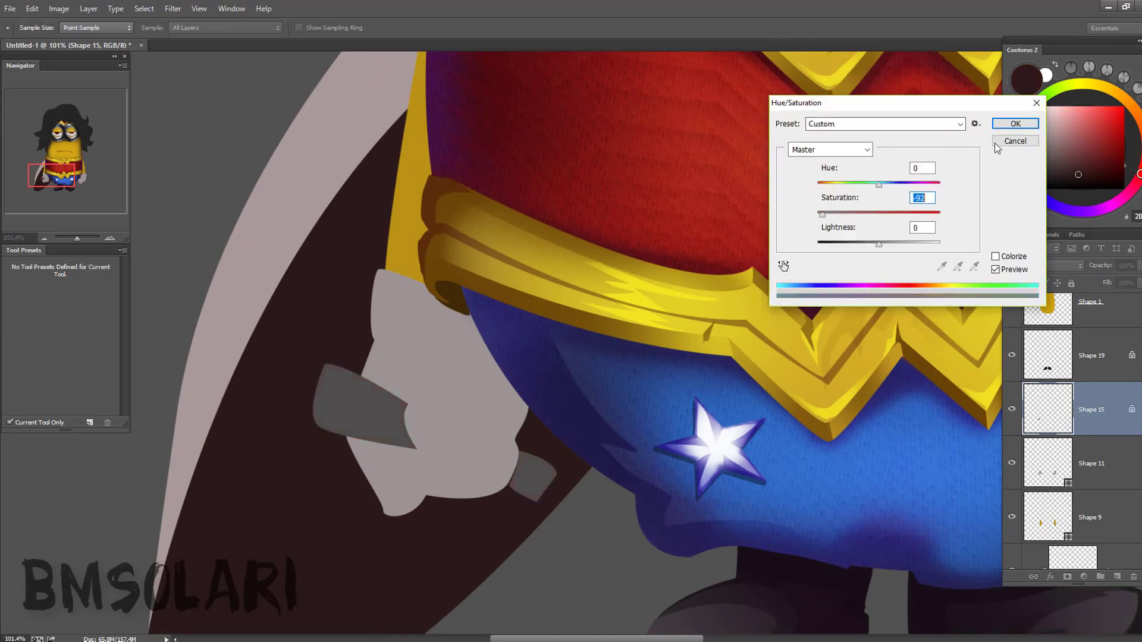
key("Return")
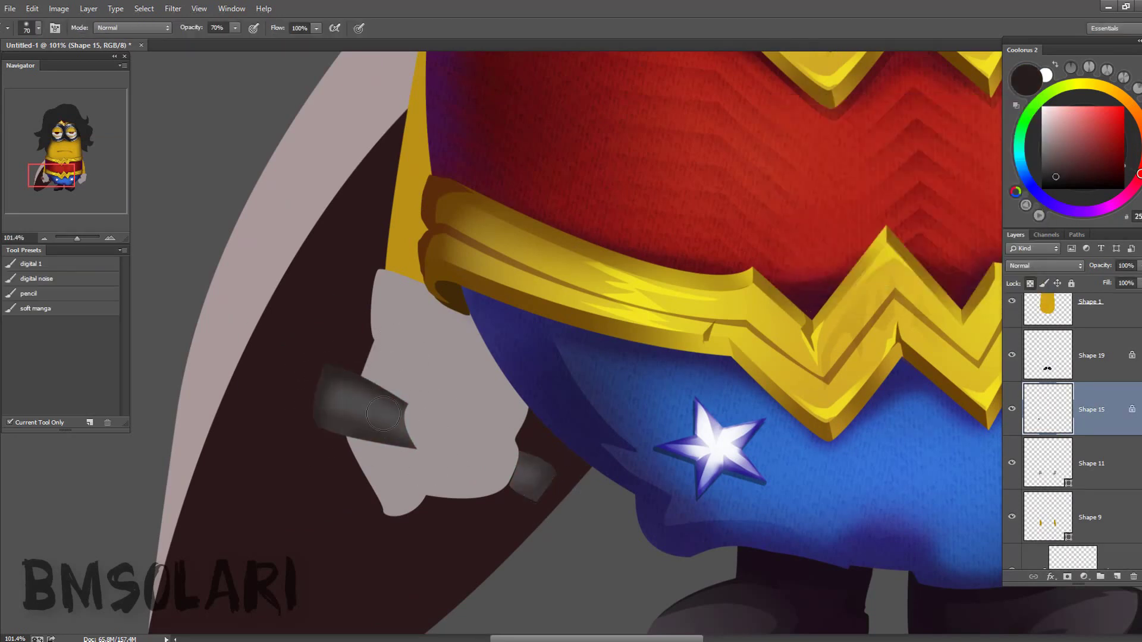
mouse_move(383, 413)
left_mouse_down()
mouse_move(350, 405)
mouse_move(359, 332)
left_mouse_up()
- Shade the grip dark and fill a brown crescent at its upper end
key("b")
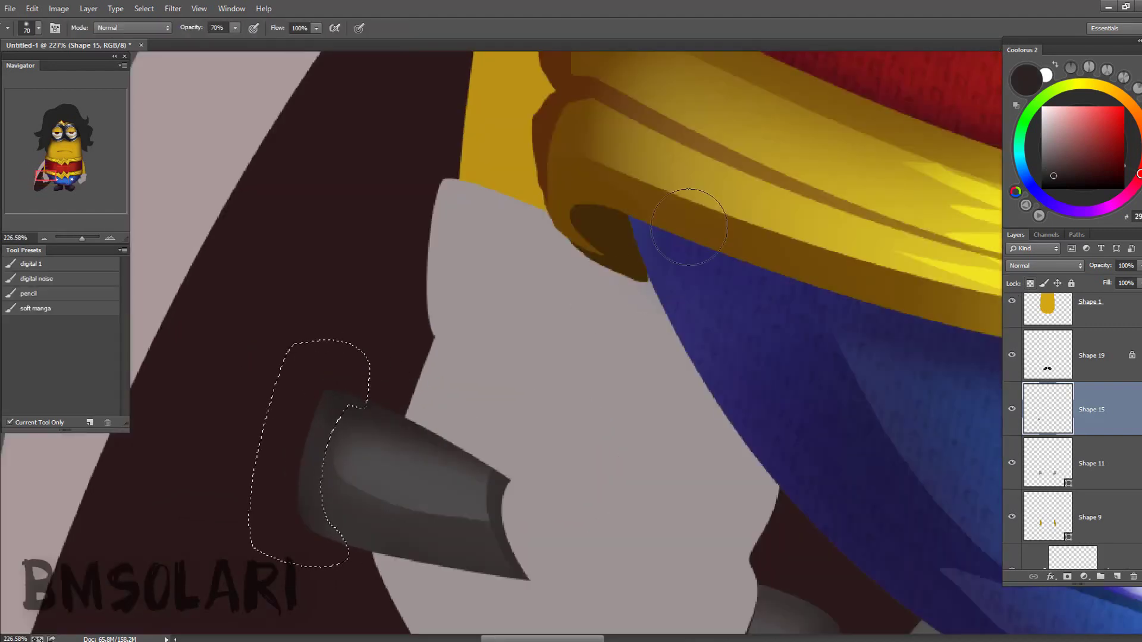
key("alt+BackSpace")
key("l")
left_click_drag(360, 289, 356, 291)
key("b")
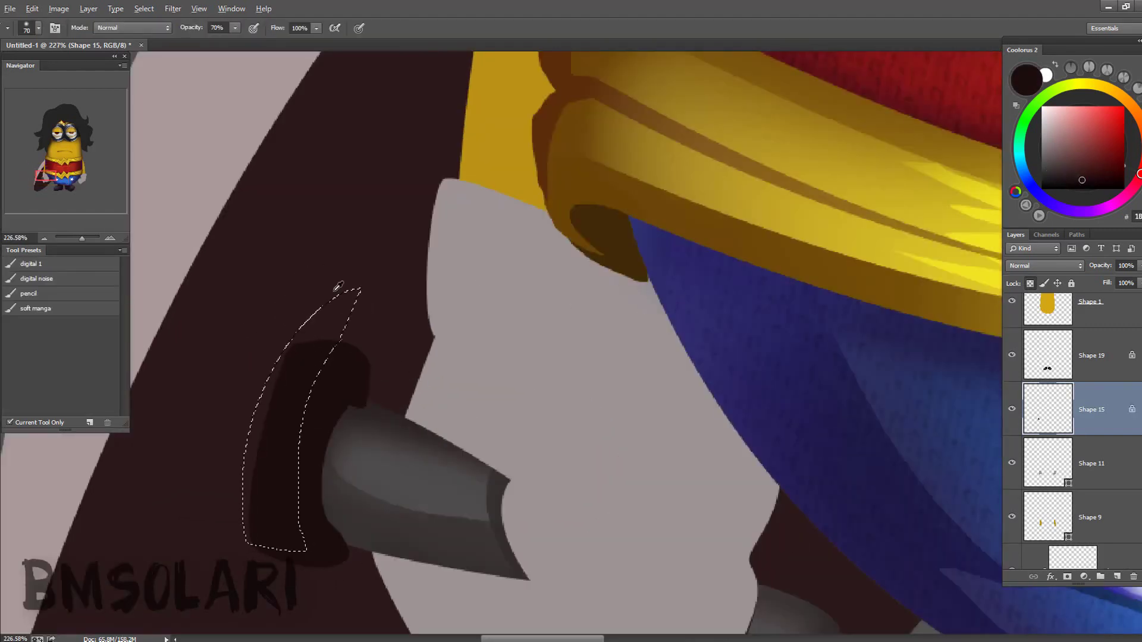
left_click(602, 185, "alt")
left_click_drag(280, 526, 271, 506)
key("alt+BackSpace")
- Fill a gold band on the end cap and a dark brown band at the grip's end
key("l")
scroll(357, 434, "down", 1)
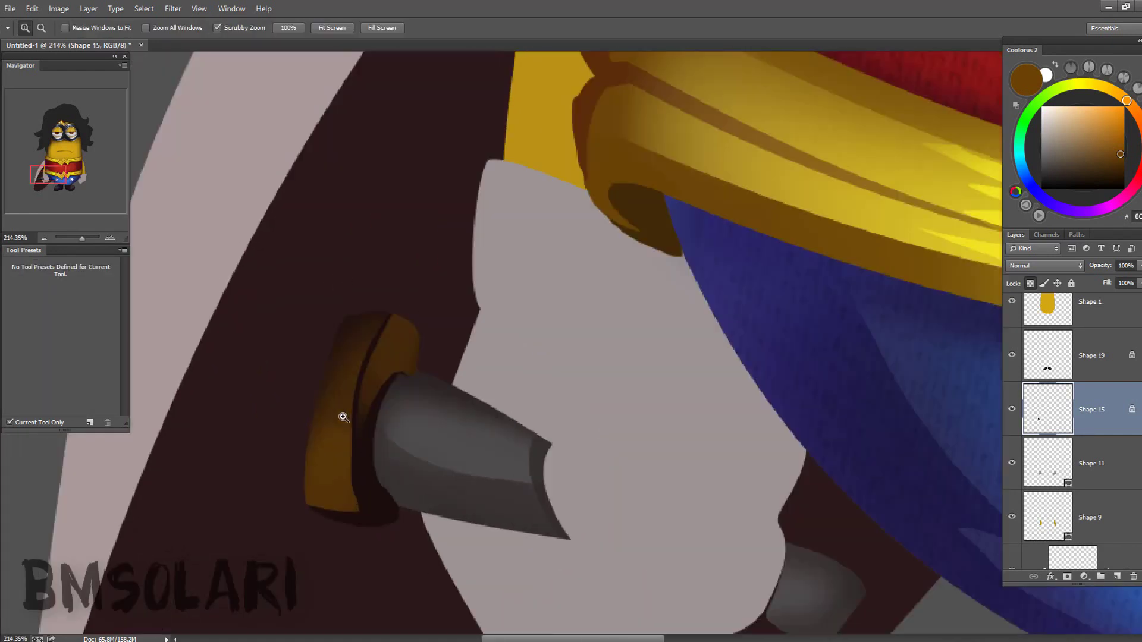
mouse_move(345, 426)
left_mouse_down()
mouse_move(300, 510)
mouse_move(357, 510)
left_mouse_up()
key("alt+BackSpace")
left_click_drag(848, 571, 699, 371)
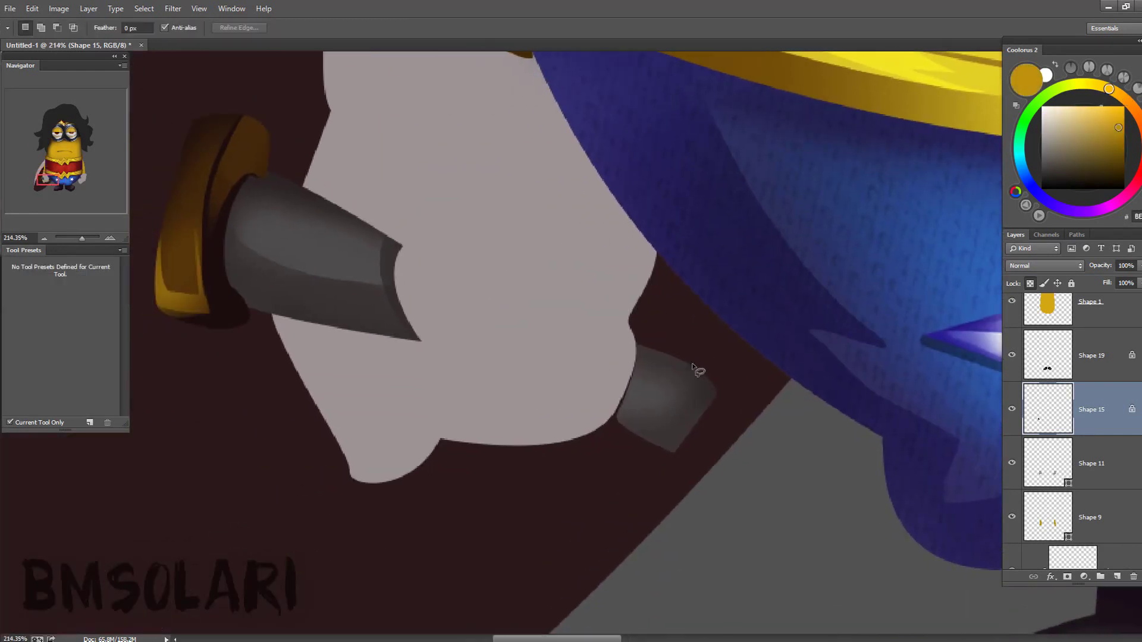
key("b")
left_click_drag(650, 445, 684, 452)
key("alt+BackSpace")
- Deselect and bring the whole sword hand into view
key("l")
key("b")
key("l")
scroll(587, 472, "down", 5)
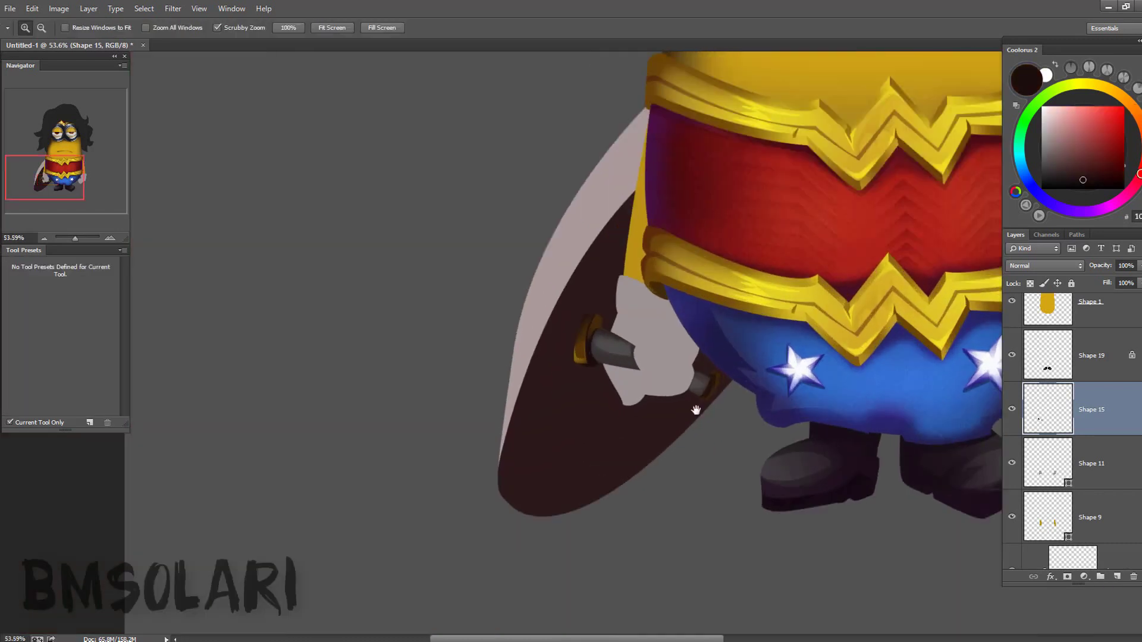
left_click_drag(466, 303, 439, 457)
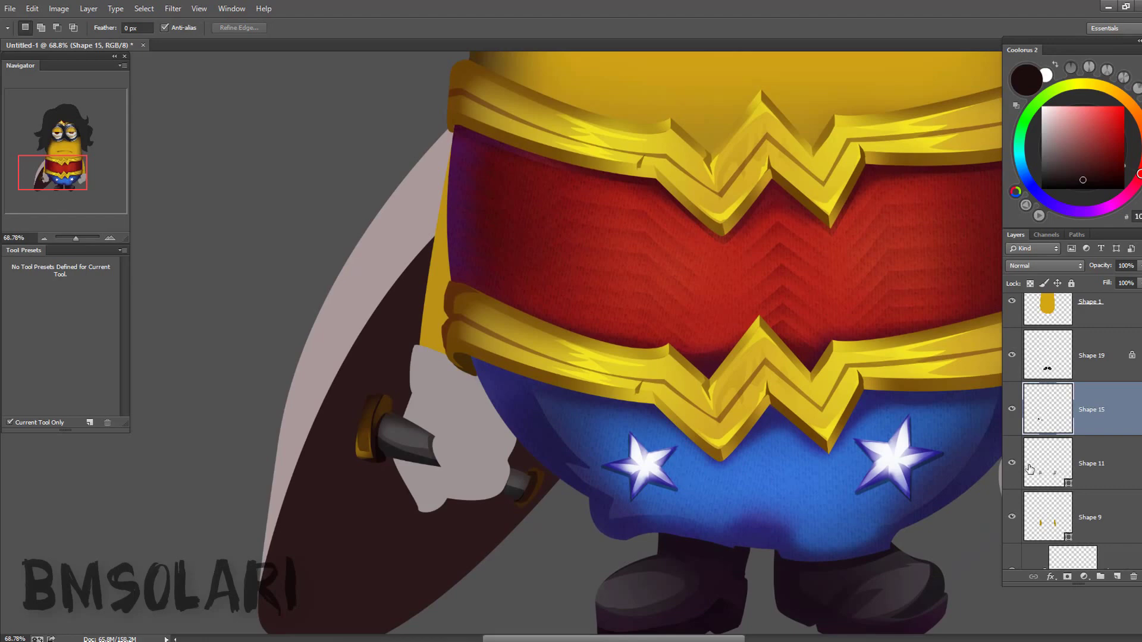
- Select the layer below and pan to the right edge of the red belt
left_click(1030, 469)
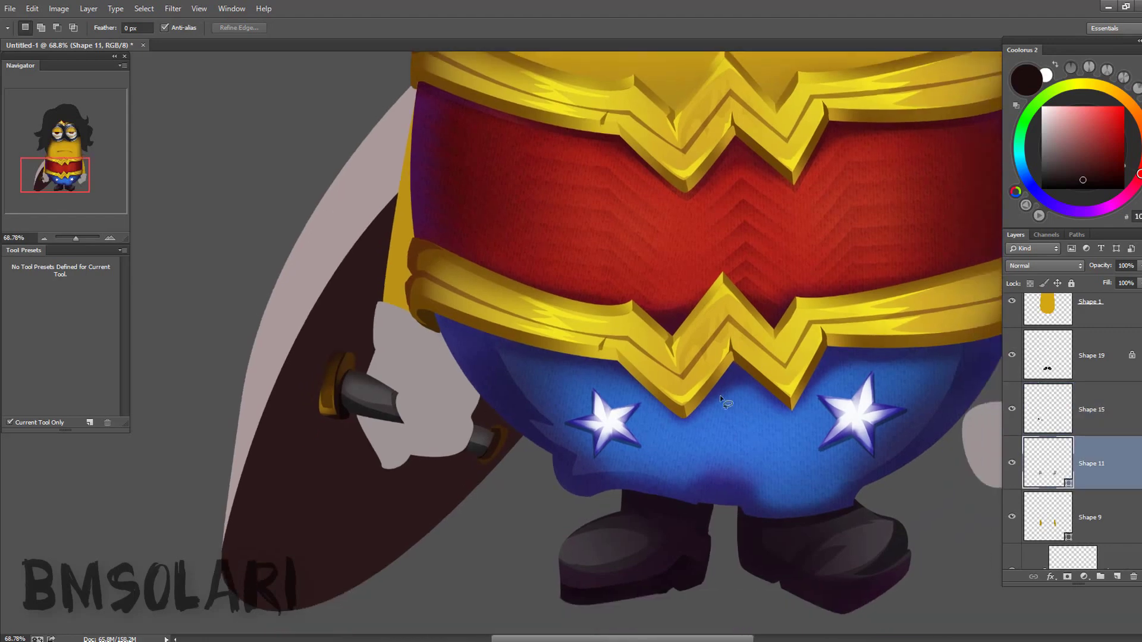
key("alt+bracketleft")
key("b")
scroll(595, 357, "up", 3)
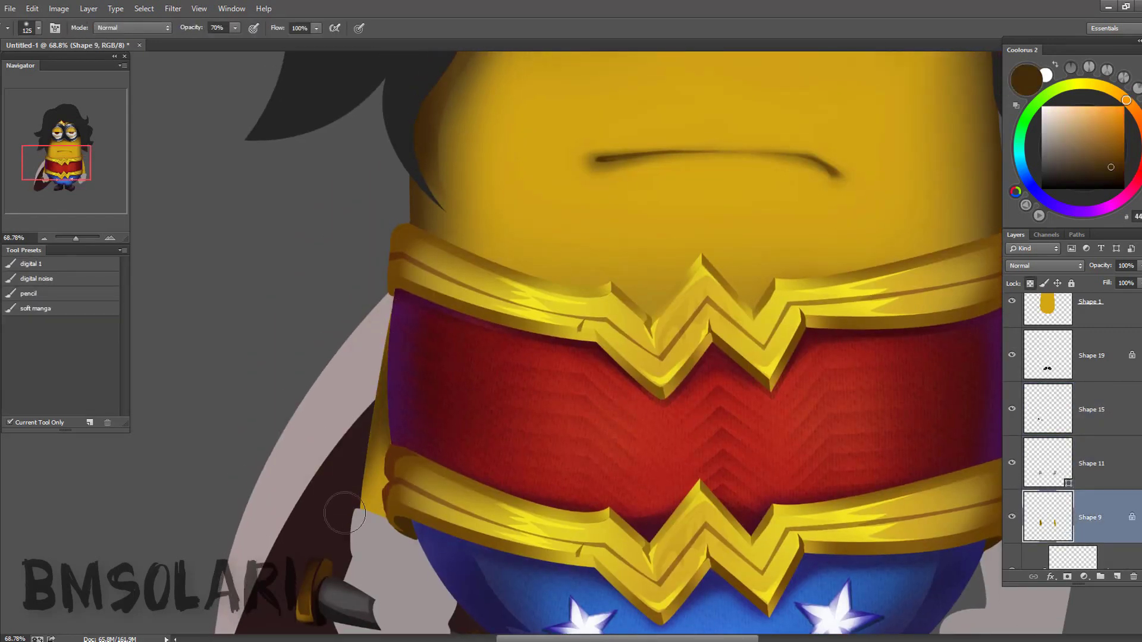
scroll(447, 434, "up", 2)
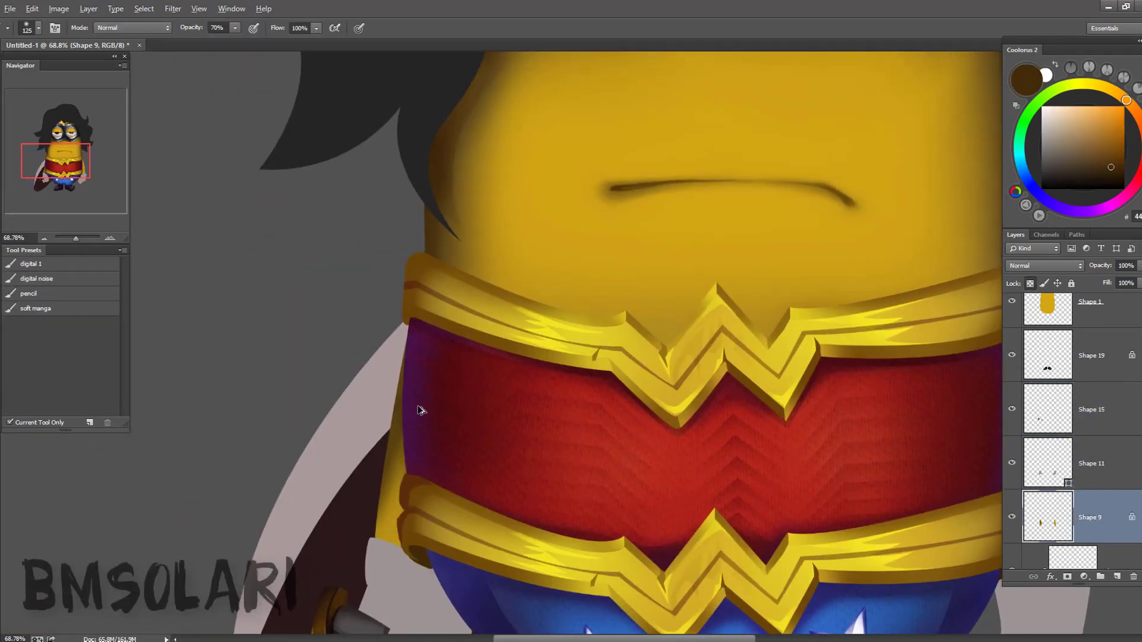
left_click_drag(370, 541, 43, 455)
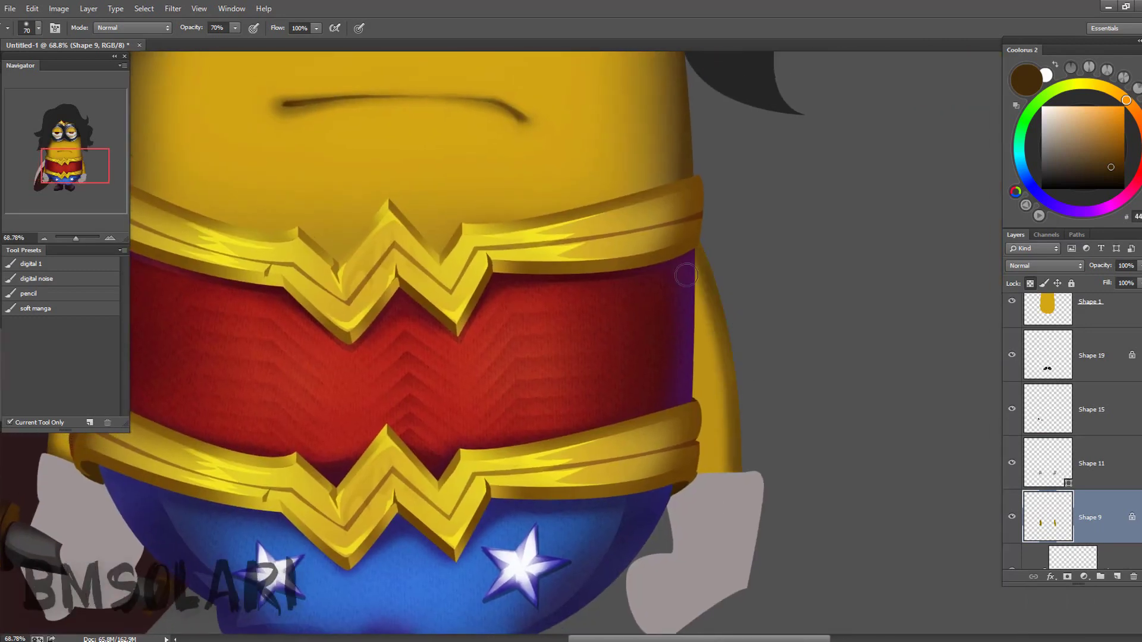
scroll(746, 480, "up", 2)
- Lasso the purple strip on the belt's right edge, paint it, and deselect
left_click(708, 357, "alt")
key("l")
left_click_drag(641, 225, 666, 569)
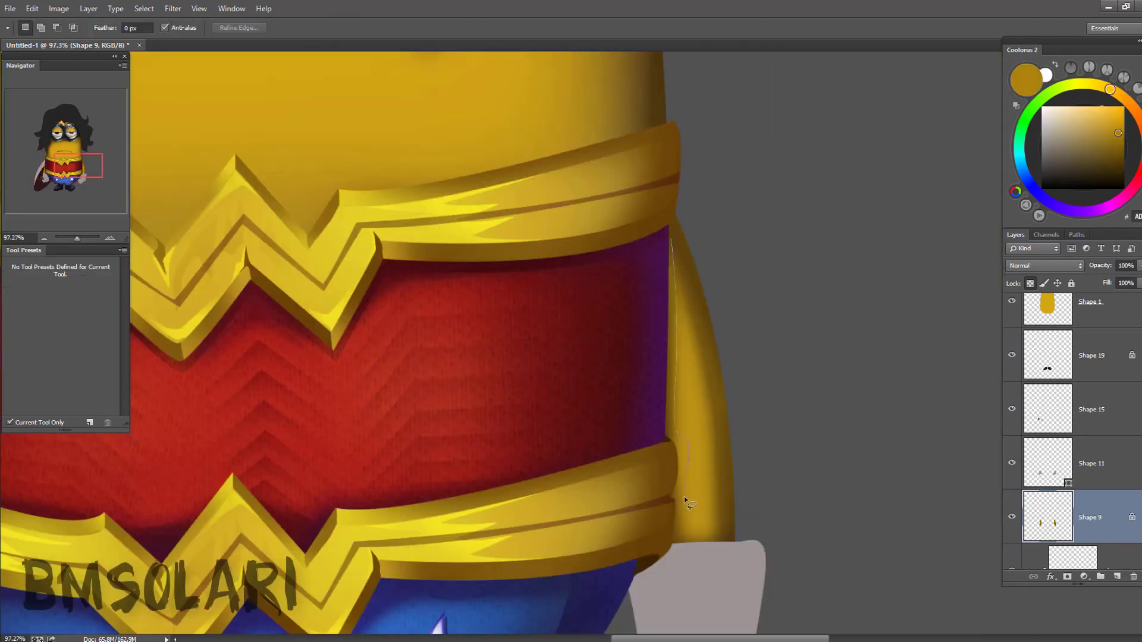
key("b")
key("ctrl+d")
key("ctrl+0")
- Check the belt shading, sample its gold, and pick a grey-mauve colour on Shape 11
scroll(682, 277, "up", 3)
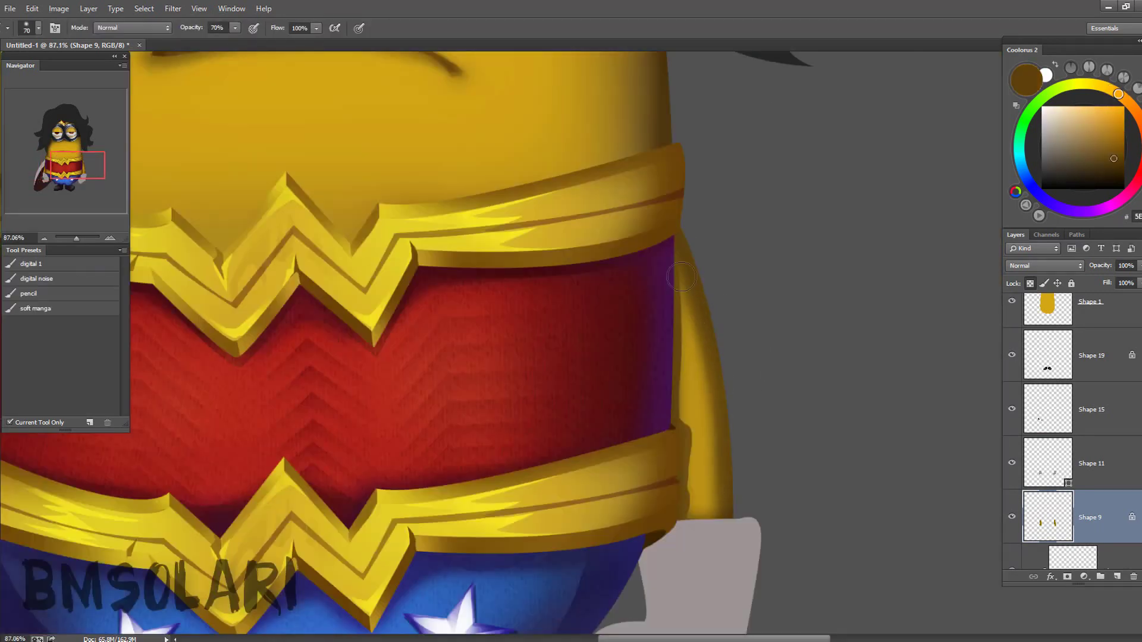
scroll(702, 338, "down", 3)
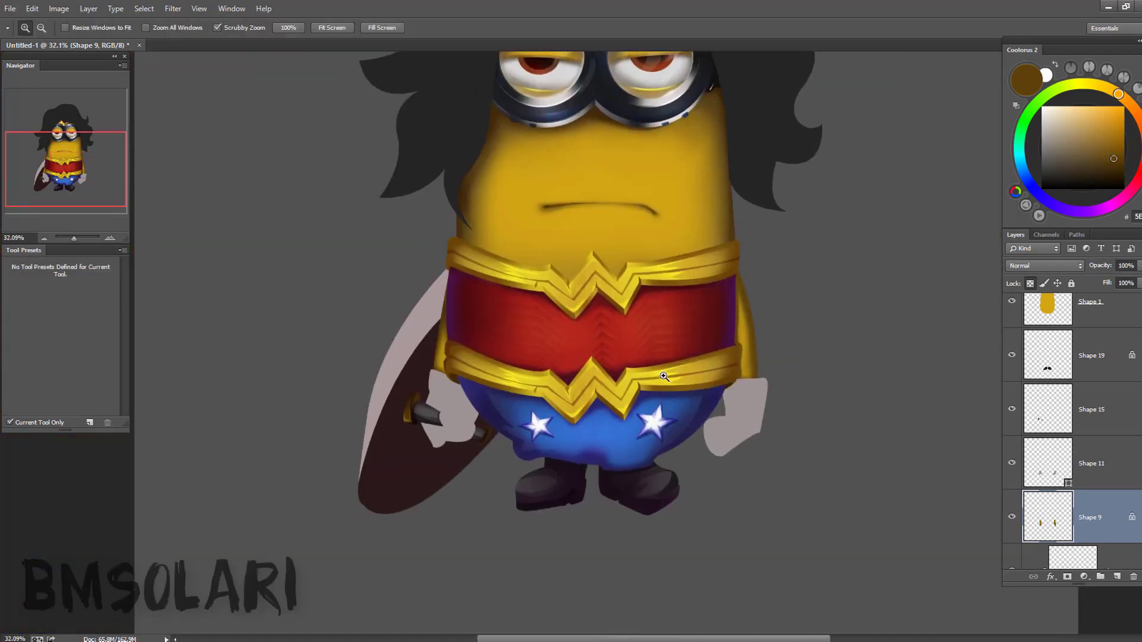
scroll(449, 444, "up", 3)
key("b")
left_click(436, 277, "alt")
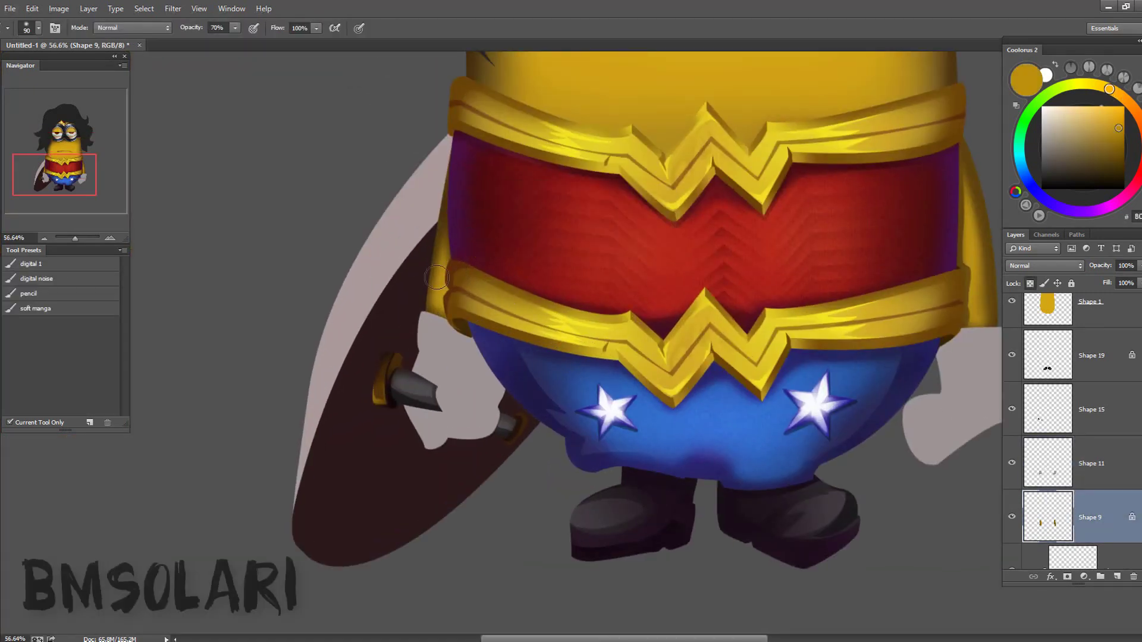
left_click(1047, 463)
scroll(459, 301, "up", 3)
left_click(1050, 155)
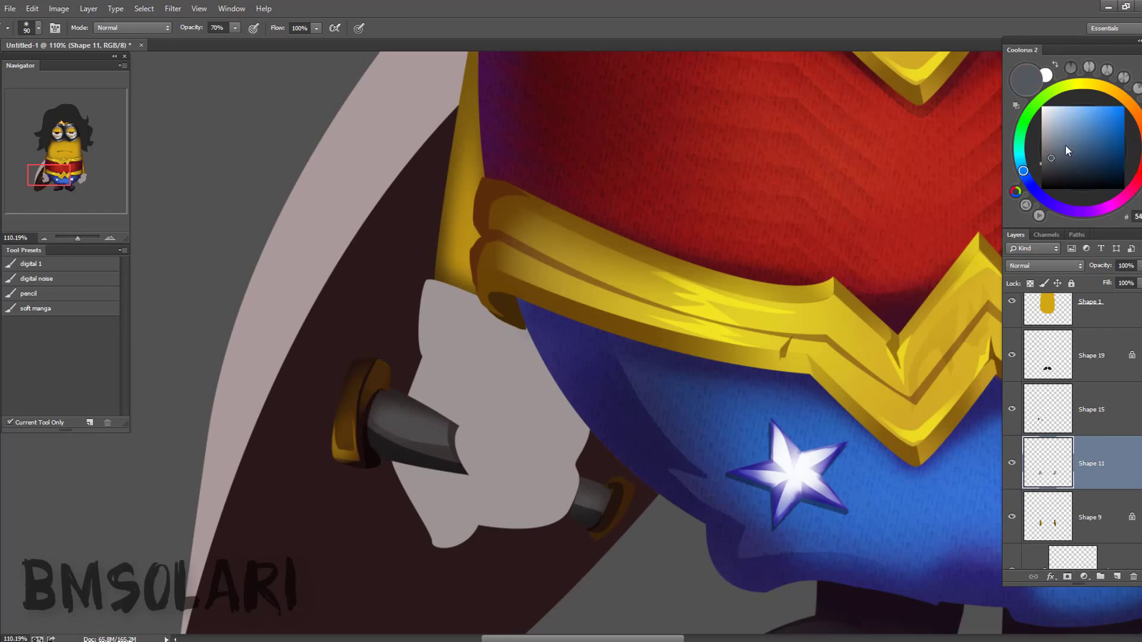
- Brush grey shading onto the glove and reselect the Shape 11 layer
scroll(457, 440, "down", 2)
scroll(536, 454, "right", 5)
left_click_drag(471, 433, 440, 445)
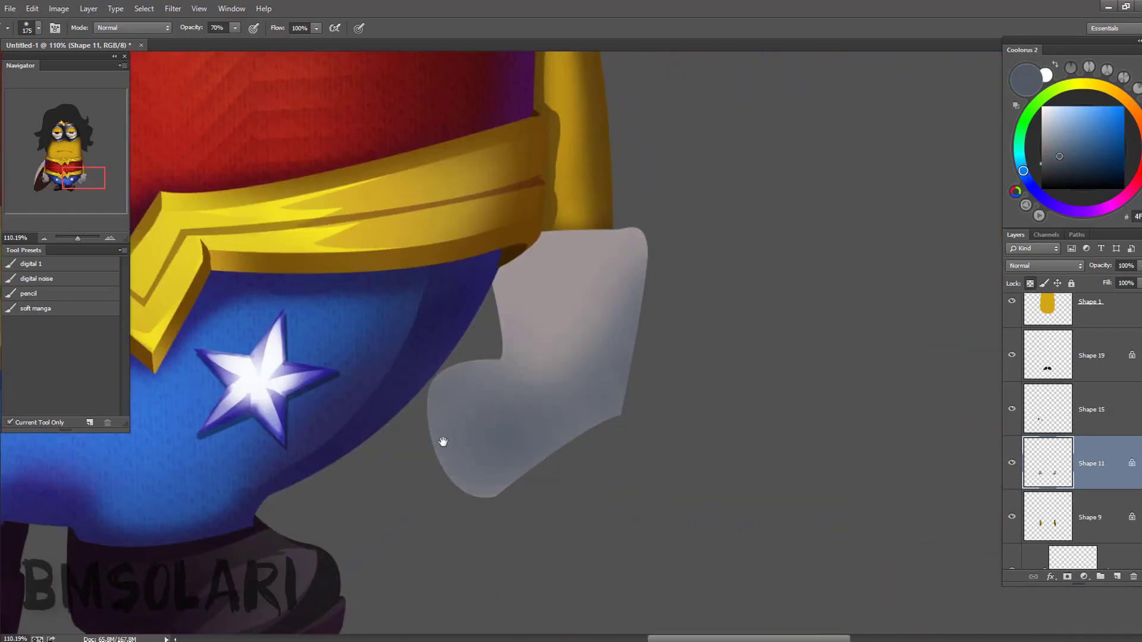
key("z")
scroll(440, 445, "left", 5)
scroll(589, 448, "left", 5)
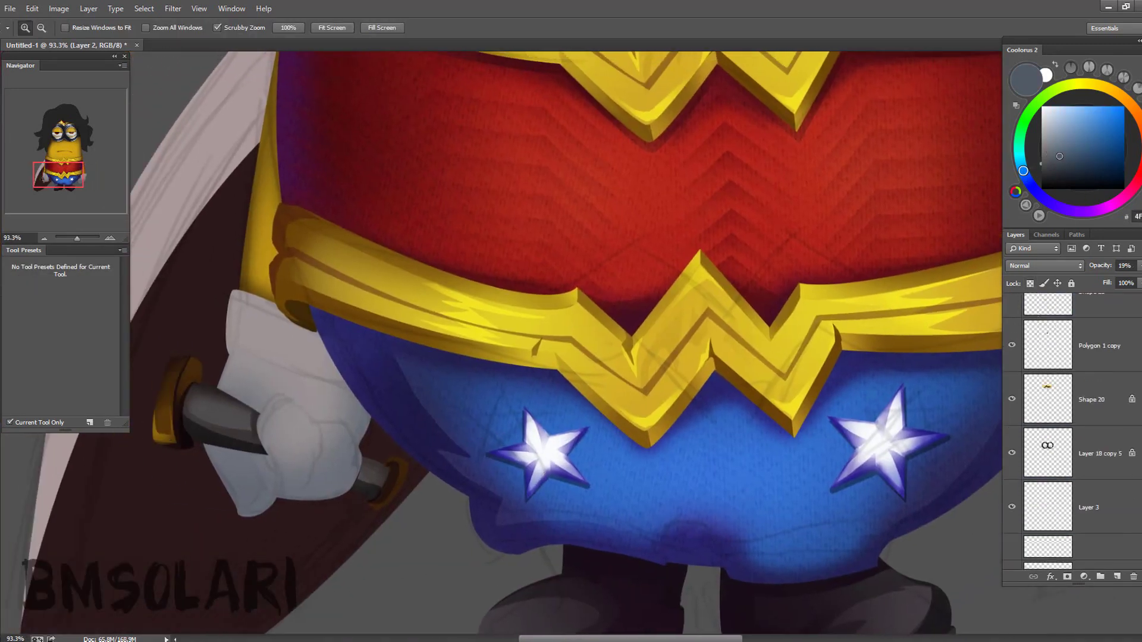
scroll(1090, 408, "down", 2)
left_click(1090, 408)
scroll(357, 476, "up", 3)
- Lasso the sword-hand glove's fingers and brush blue-grey shading inside them
key("l")
left_click_drag(220, 556, 309, 503)
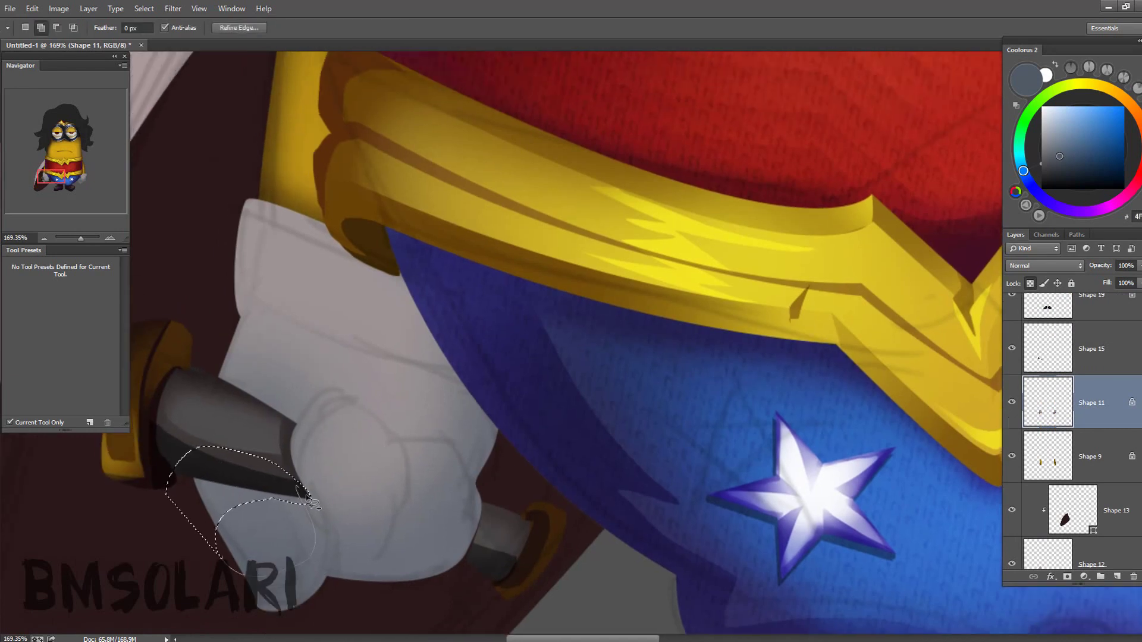
left_click_drag(397, 526, 375, 486)
scroll(375, 487, "up", 3)
scroll(374, 487, "left", 3)
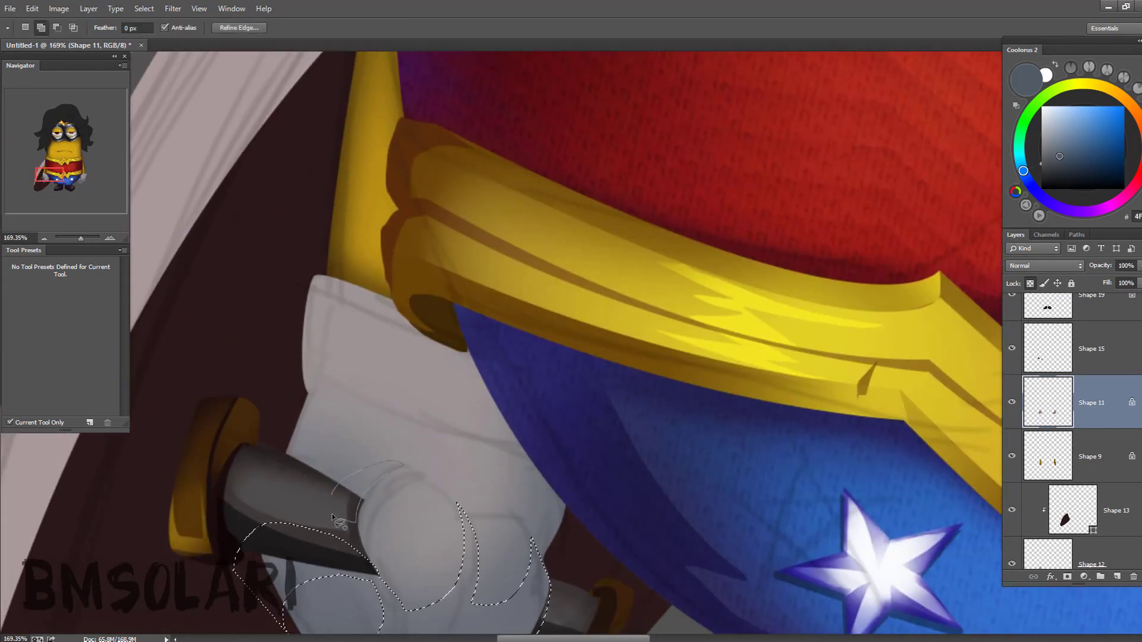
left_click_drag(320, 390, 315, 286)
key("b")
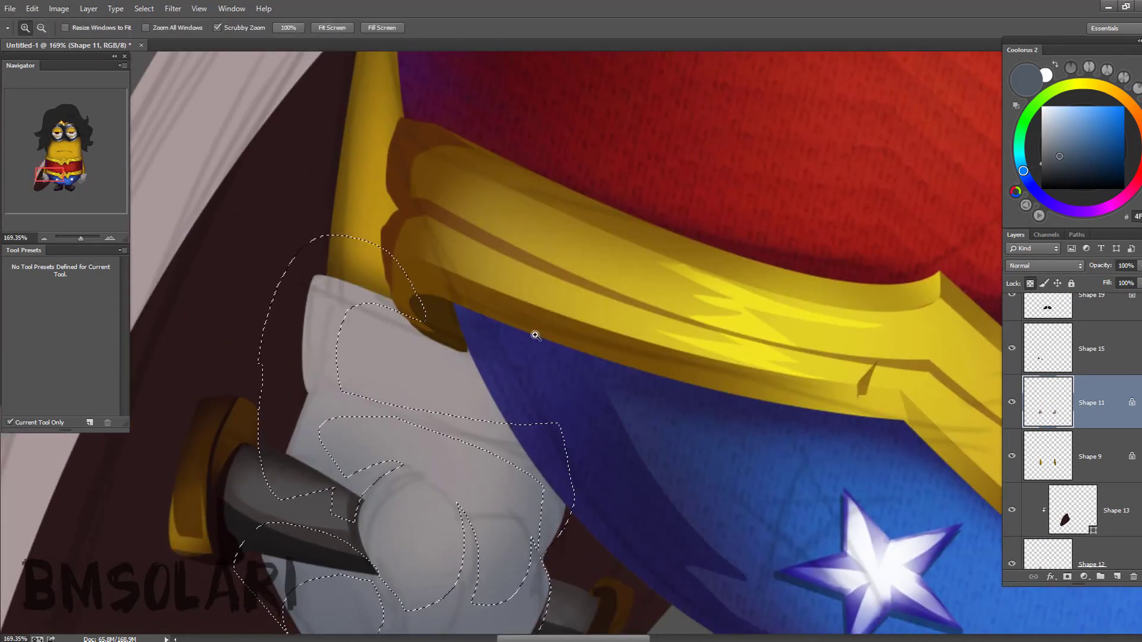
scroll(535, 331, "down", 5)
left_click(1064, 160)
left_click_drag(452, 310, 523, 452)
- Fill a dark blue knuckle crescent on the fist, deselect, and zoom out
key("l")
scroll(464, 387, "down", 3)
scroll(392, 384, "up", 5)
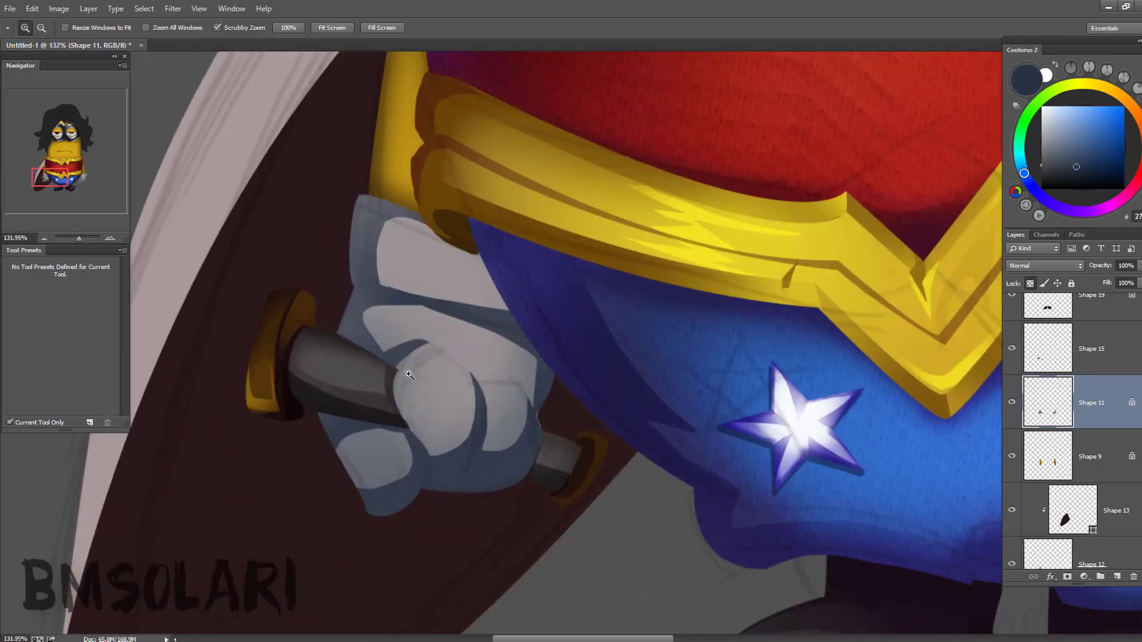
left_click_drag(388, 406, 392, 384)
key("alt+BackSpace")
key("ctrl+d")
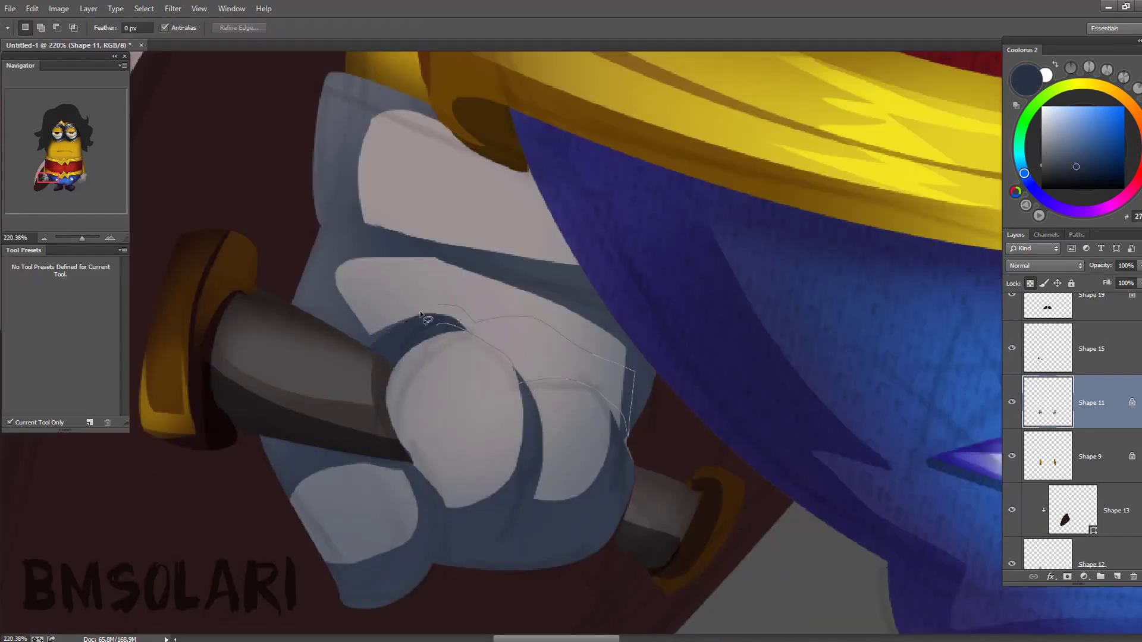
key("z")
mouse_move(773, 387)
left_mouse_down()
mouse_move(683, 388)
mouse_move(750, 388)
left_mouse_up()
- Lasso the fold on the right glove and fill it with a darker tone
key("l")
left_click_drag(595, 583, 607, 262)
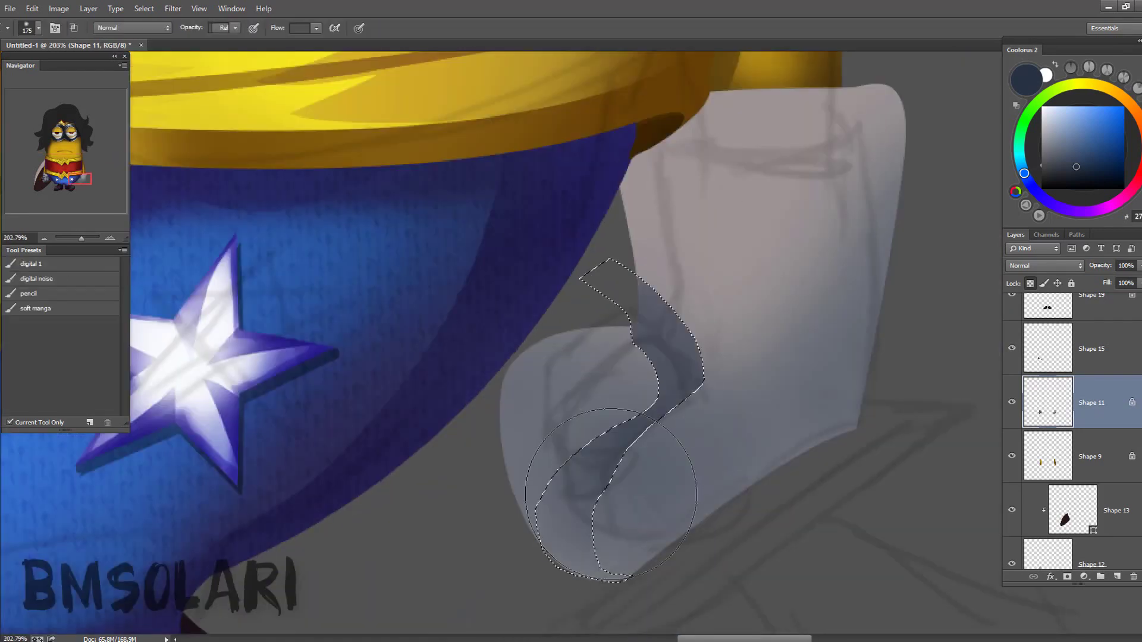
key("alt+BackSpace")
key("ctrl+d")
key("z")
mouse_move(679, 395)
left_mouse_down()
mouse_move(576, 394)
mouse_move(602, 396)
left_mouse_up()
- Shift the view to the right glove, then zoom out to see the whole minion
key("l")
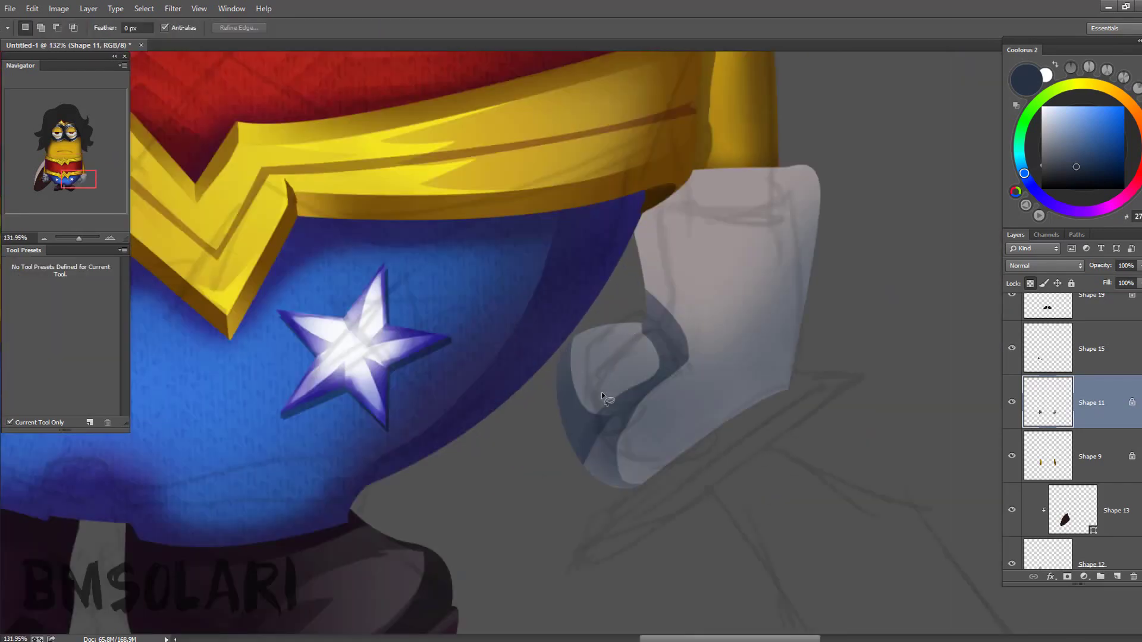
mouse_move(696, 250)
left_mouse_down()
mouse_move(570, 176)
mouse_move(540, 408)
mouse_move(721, 98)
left_mouse_up()
key("b")
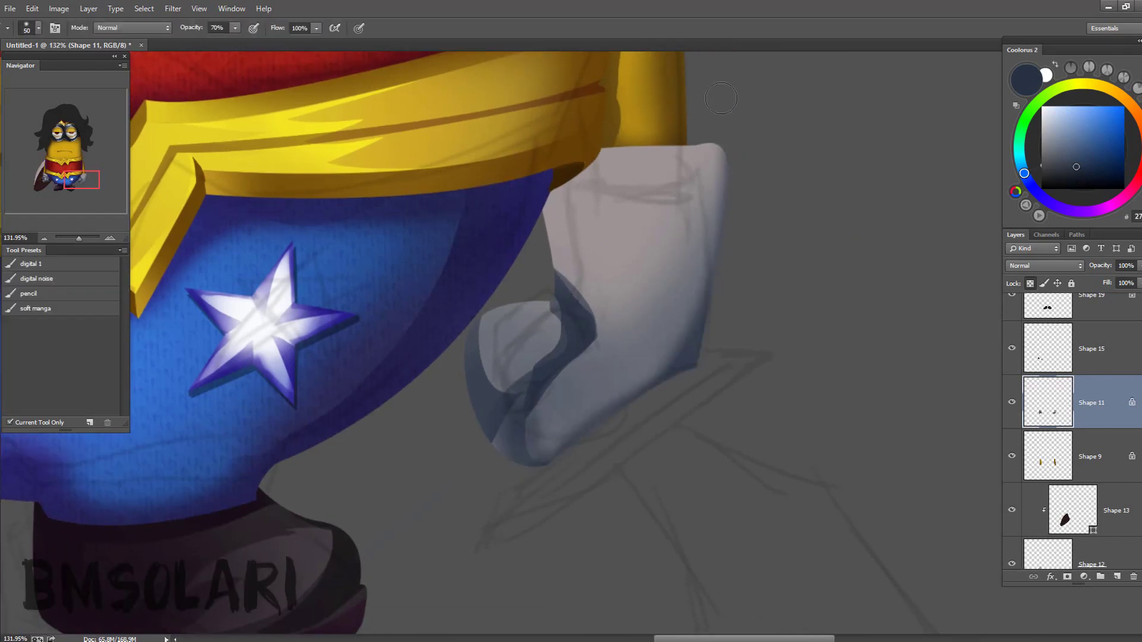
key("l")
left_click_drag(595, 178, 539, 193)
- Lasso the top of the right glove cuff and rotate the view to angle the glove
key("z")
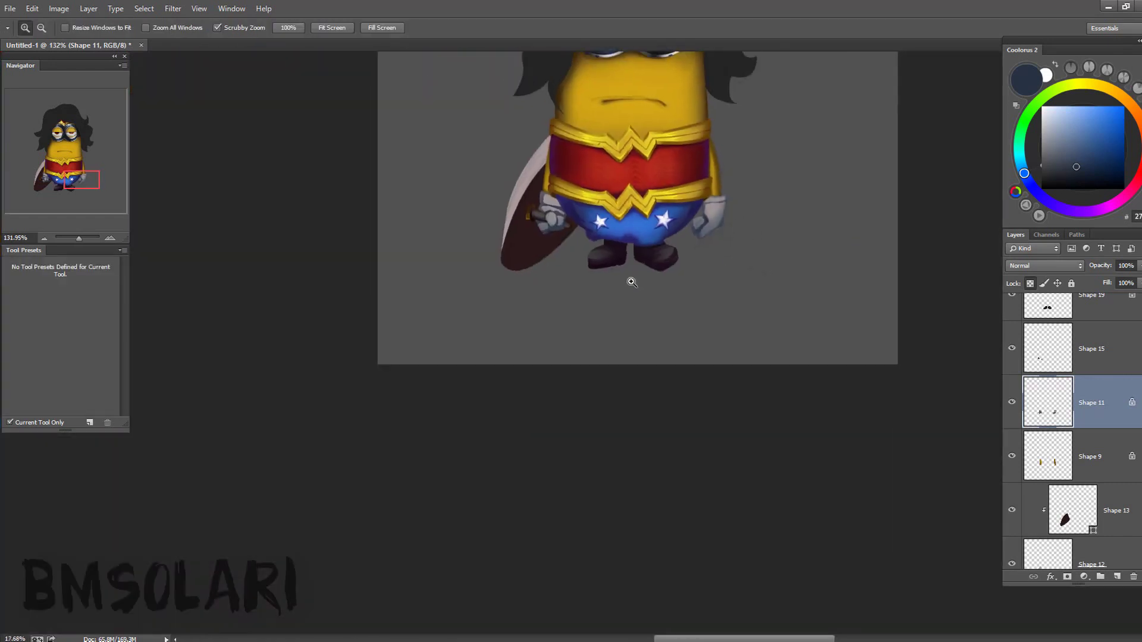
left_click_drag(684, 197, 720, 195)
key("r")
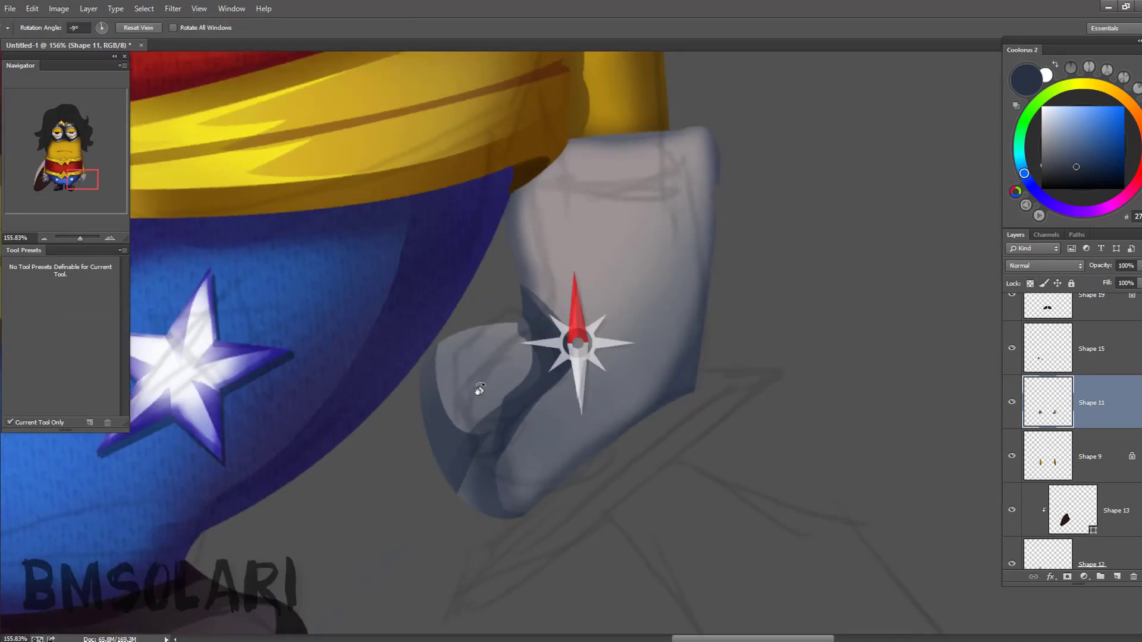
left_click_drag(476, 387, 449, 336)
key("b")
scroll(1137, 504, "down", 3)
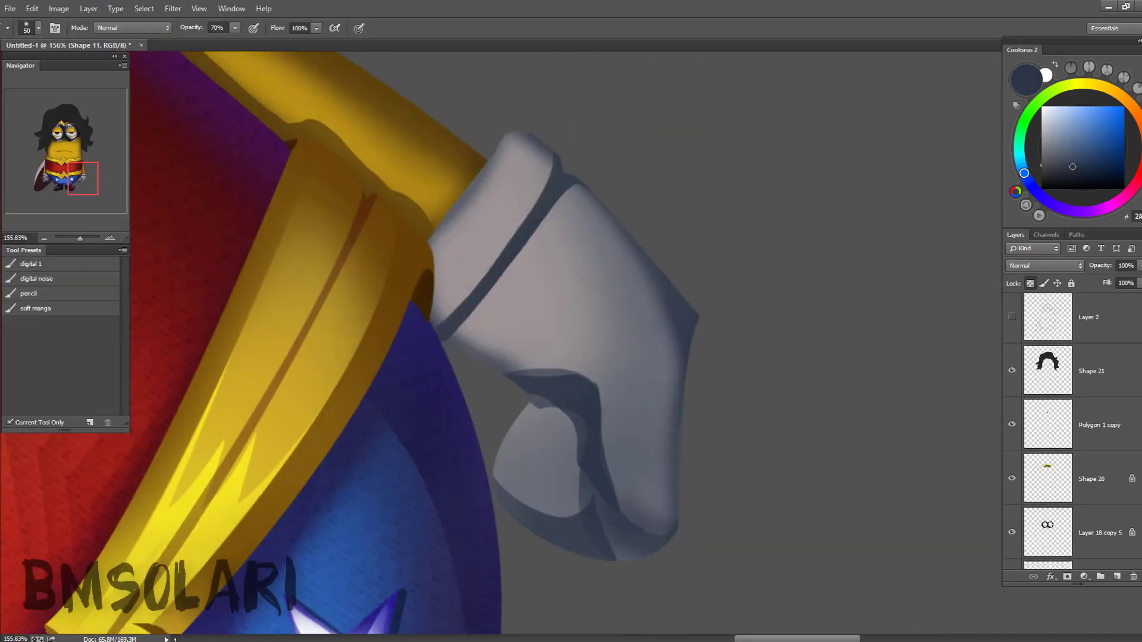
- Deselect and paint light grey strokes on the glove cuff, sampling grey from the glove
key("ctrl+d")
key("r")
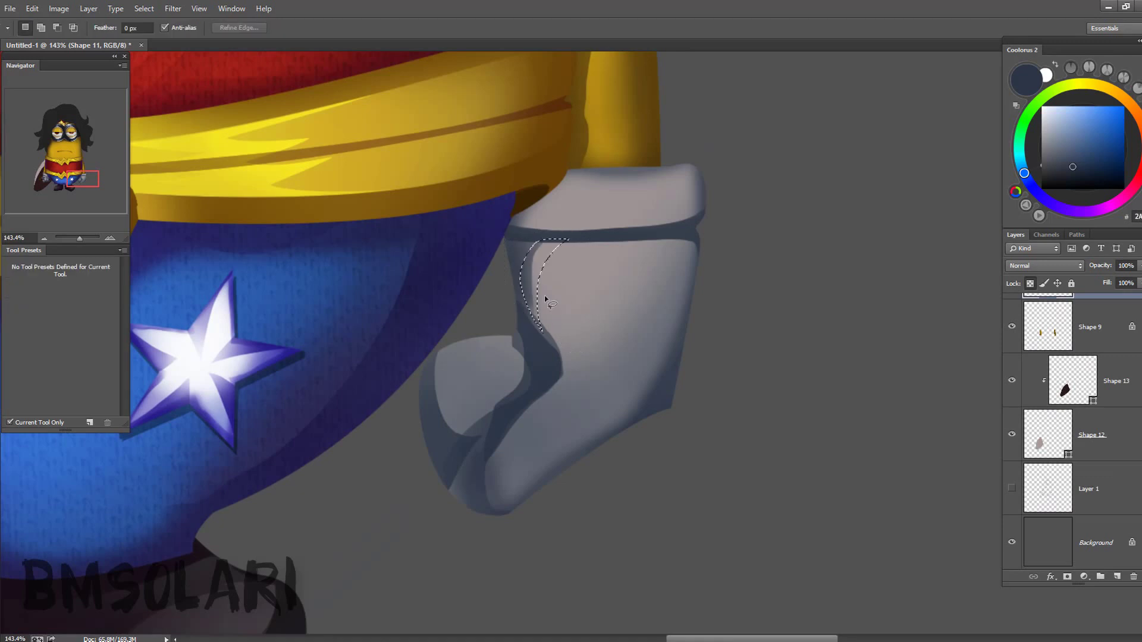
key("b")
left_click(604, 220, "alt")
mouse_move(635, 258)
left_mouse_down()
mouse_move(650, 207)
mouse_move(658, 248)
mouse_move(555, 400)
mouse_move(643, 247)
left_mouse_up()
- Zoom out to the whole minion and paint soft shading on the right glove
key("z")
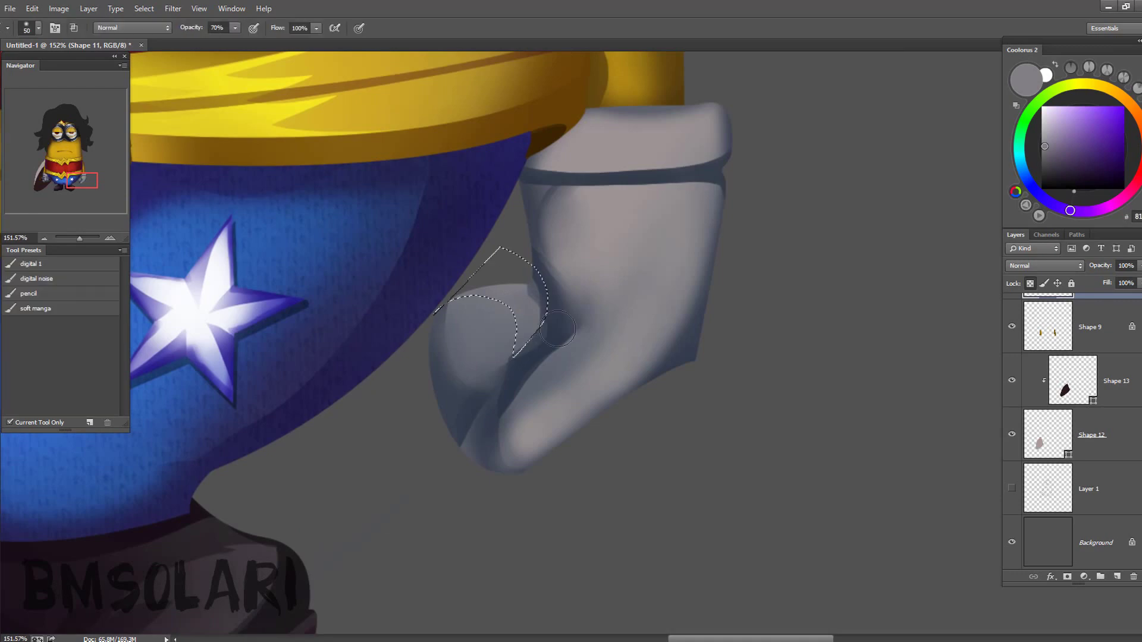
mouse_move(578, 292)
left_mouse_down()
mouse_move(468, 383)
mouse_move(584, 288)
left_mouse_up()
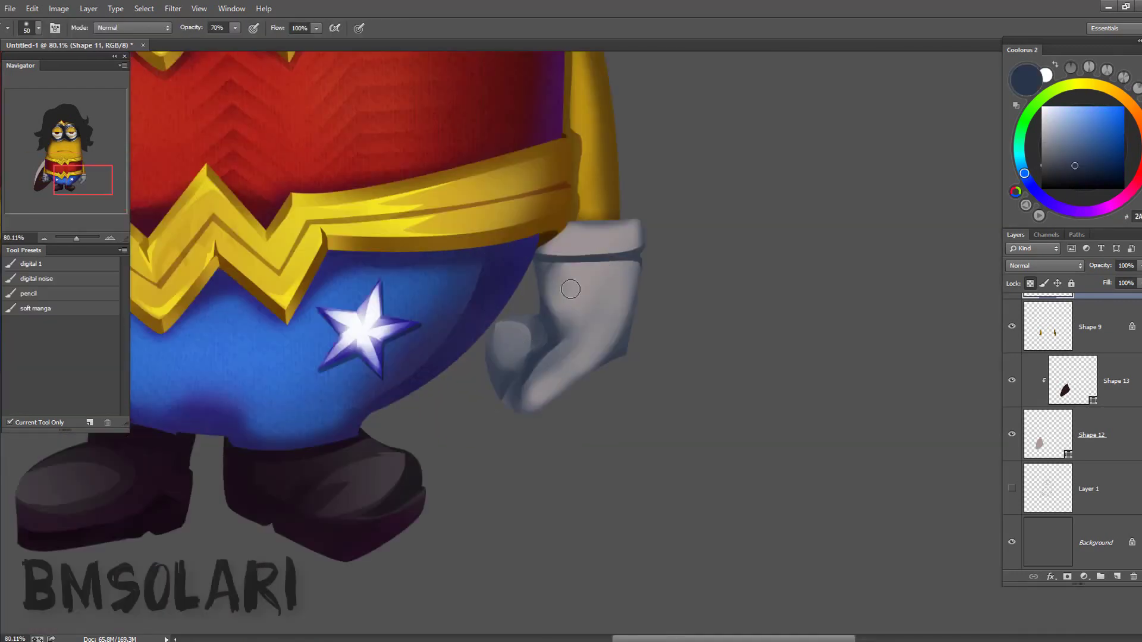
key("b")
left_click_drag(567, 367, 582, 378)
- Level and frame the sword-gripping fist, sampling the dark blue-grey from the glove
key("z")
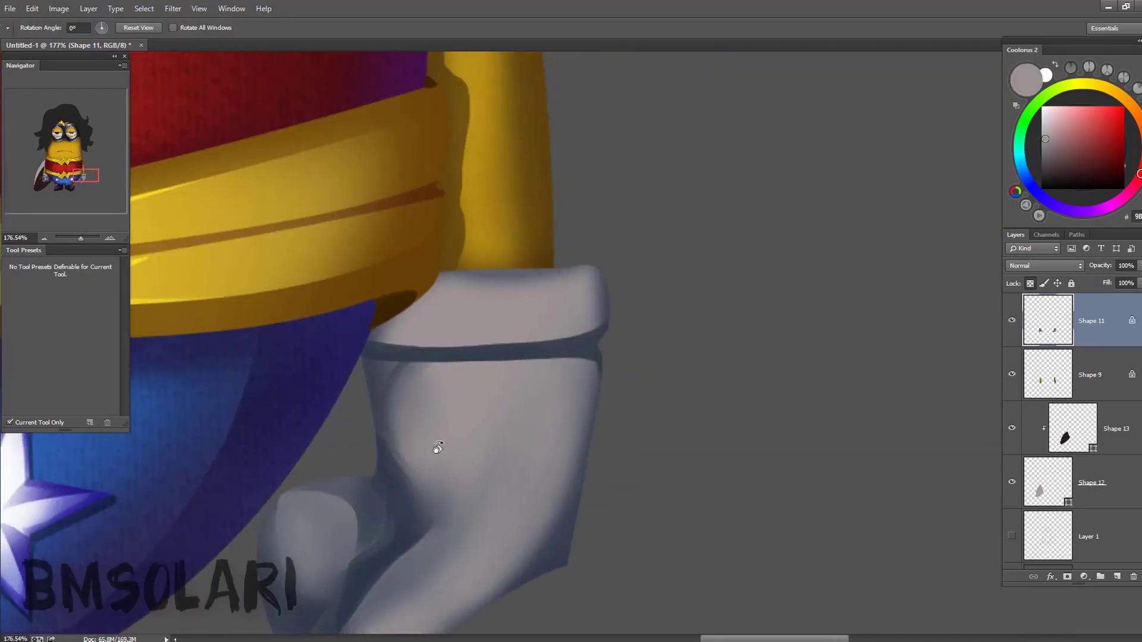
mouse_move(436, 452)
left_mouse_down()
mouse_move(515, 387)
mouse_move(452, 387)
left_mouse_up()
left_click_drag(321, 380, 357, 381)
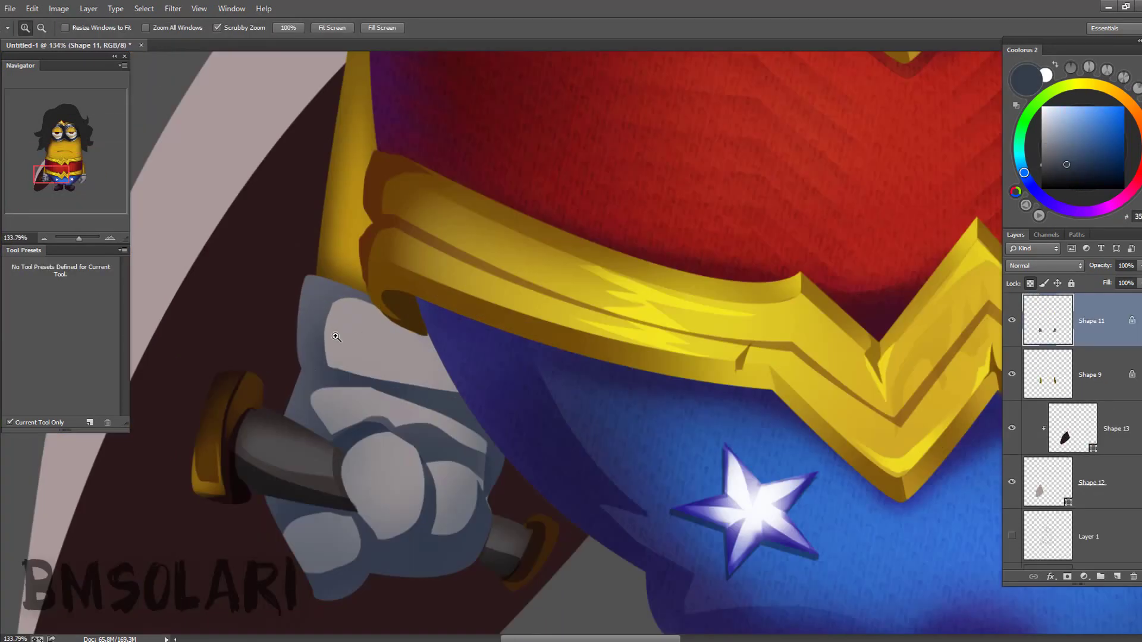
key("b")
scroll(276, 291, "down", 3)
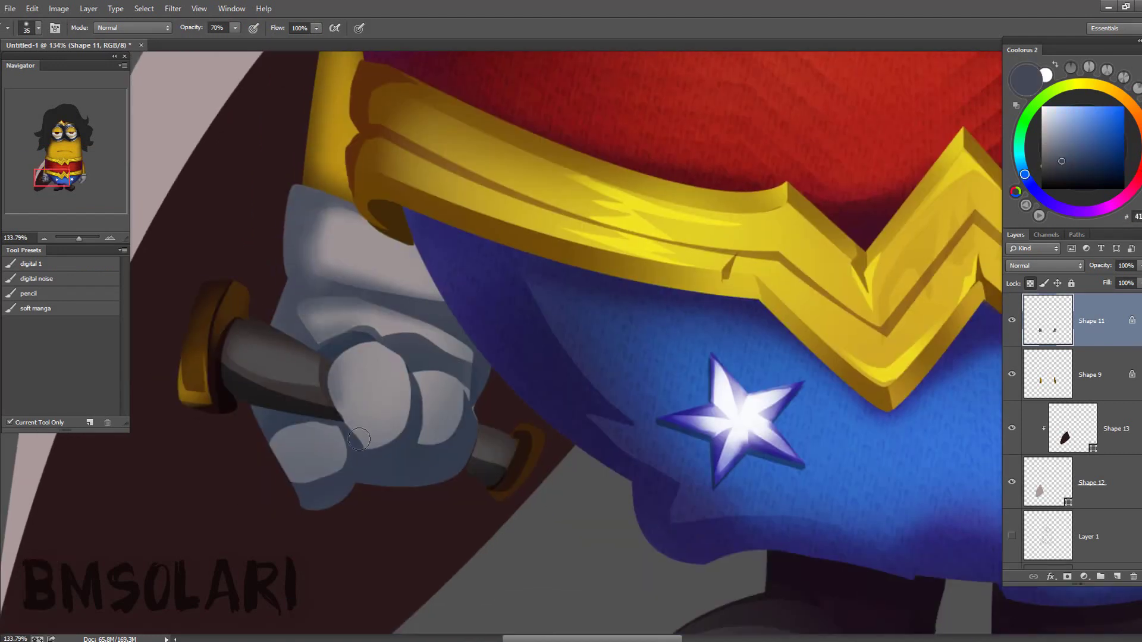
mouse_move(340, 493)
left_mouse_down()
mouse_move(339, 449)
mouse_move(440, 348)
left_mouse_up()
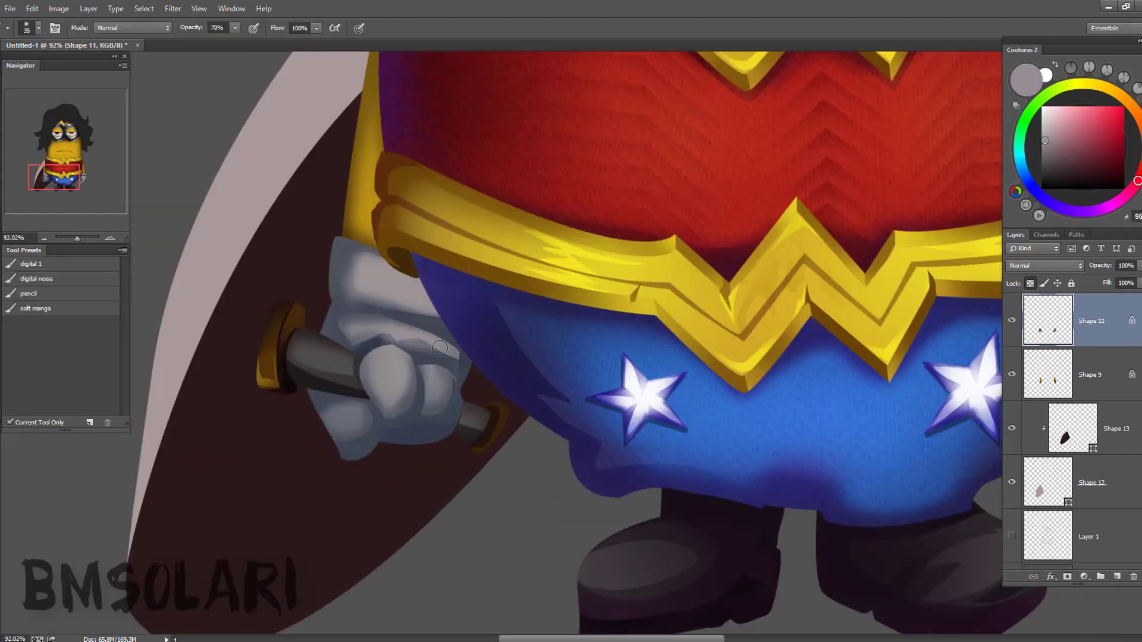
left_click(348, 310, "alt")
- Zoom out to the belt and legs and make Shape 13 the active layer for painting
scroll(317, 371, "up", 3)
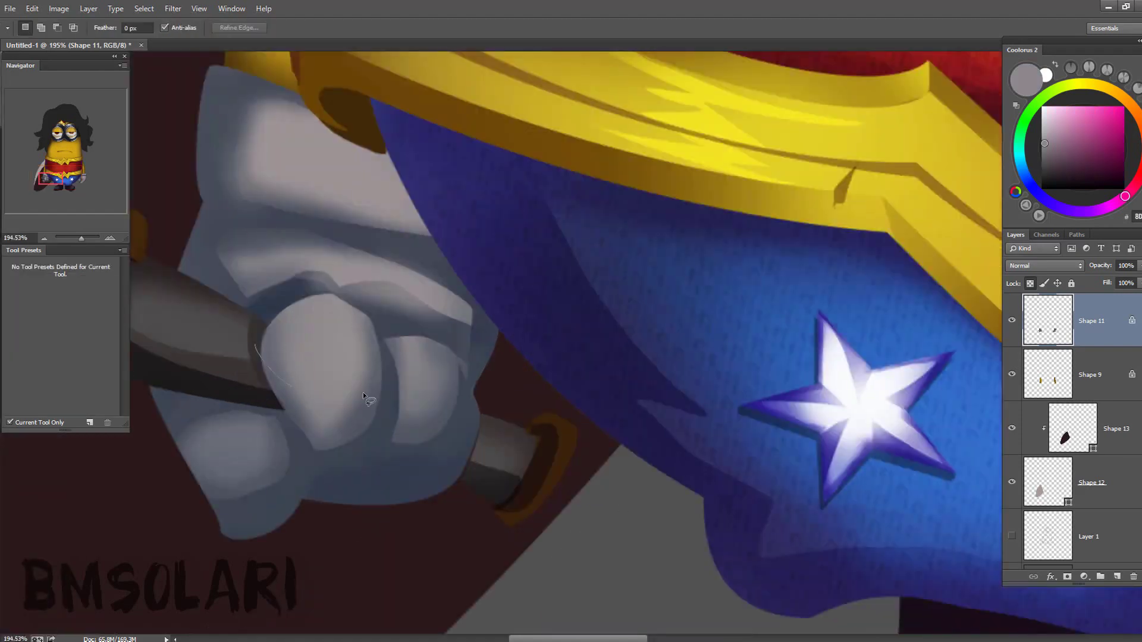
scroll(374, 383, "down", 5)
scroll(416, 357, "up", 2)
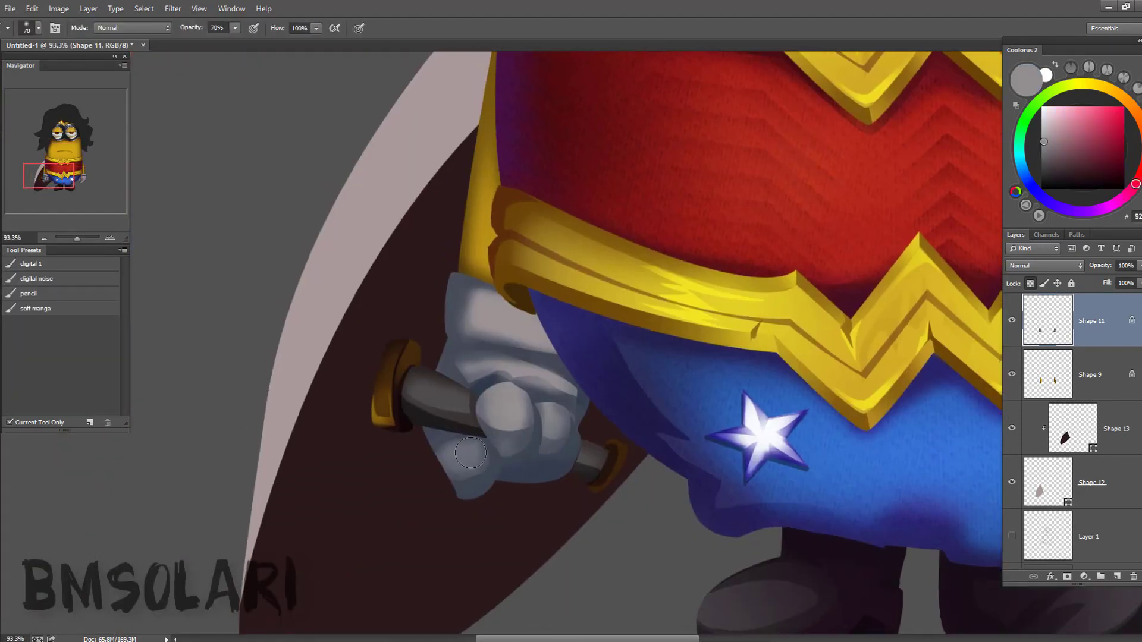
left_click_drag(595, 386, 719, 404)
scroll(720, 403, "up", 2)
left_click(1061, 428)
key("b")
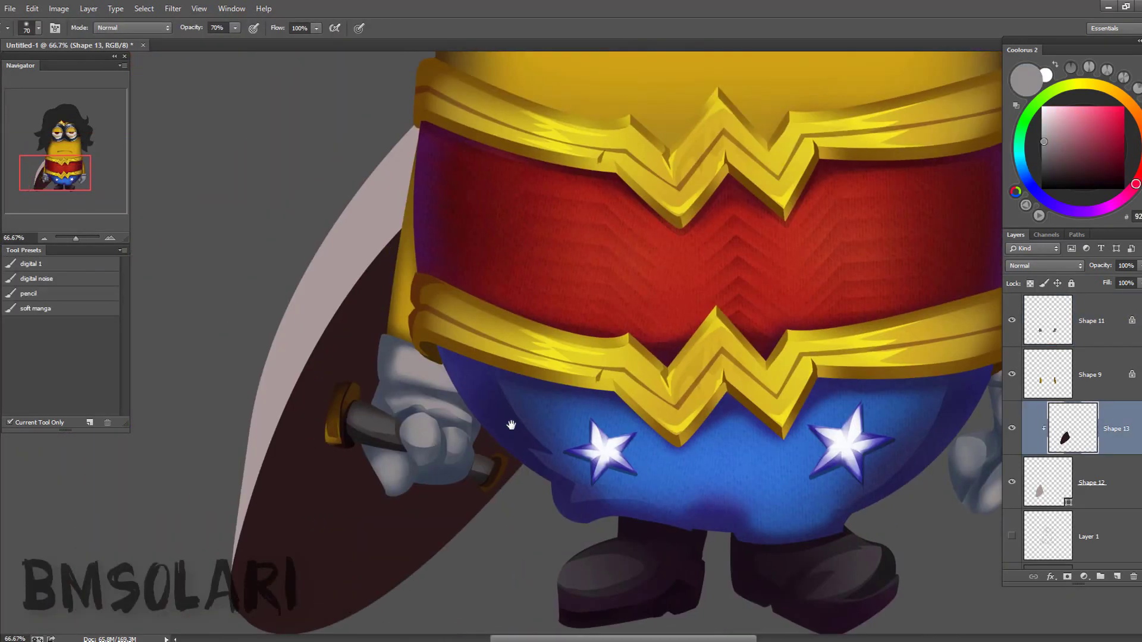
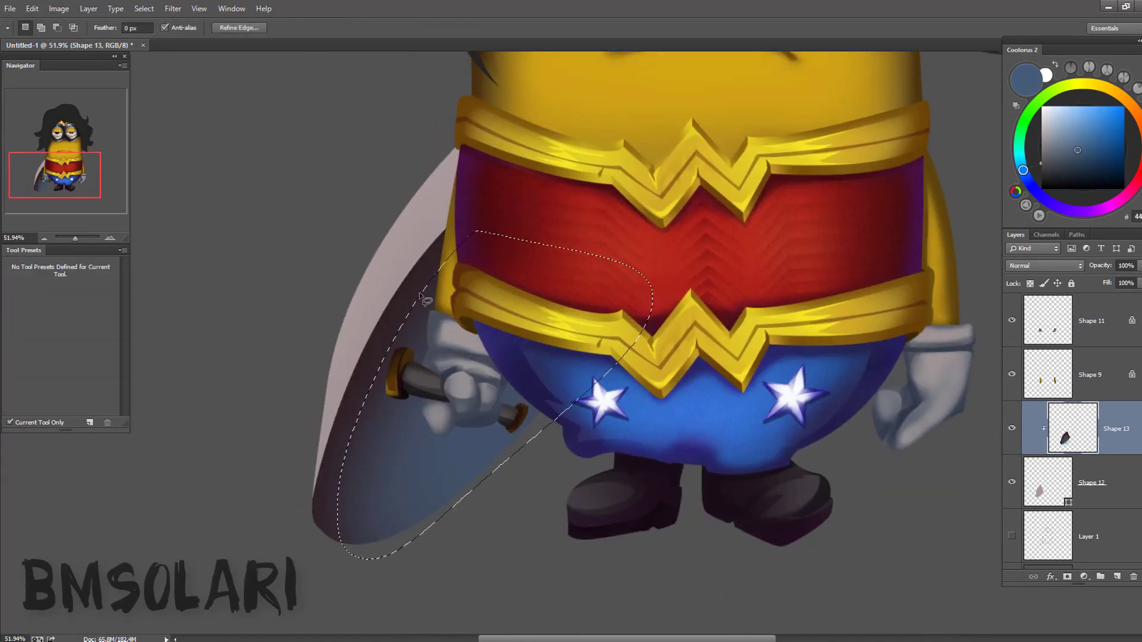
- Darken the shield's inner face with dark maroon inside the selection
key("b")
left_click_drag(381, 428, 494, 512)
key("z")
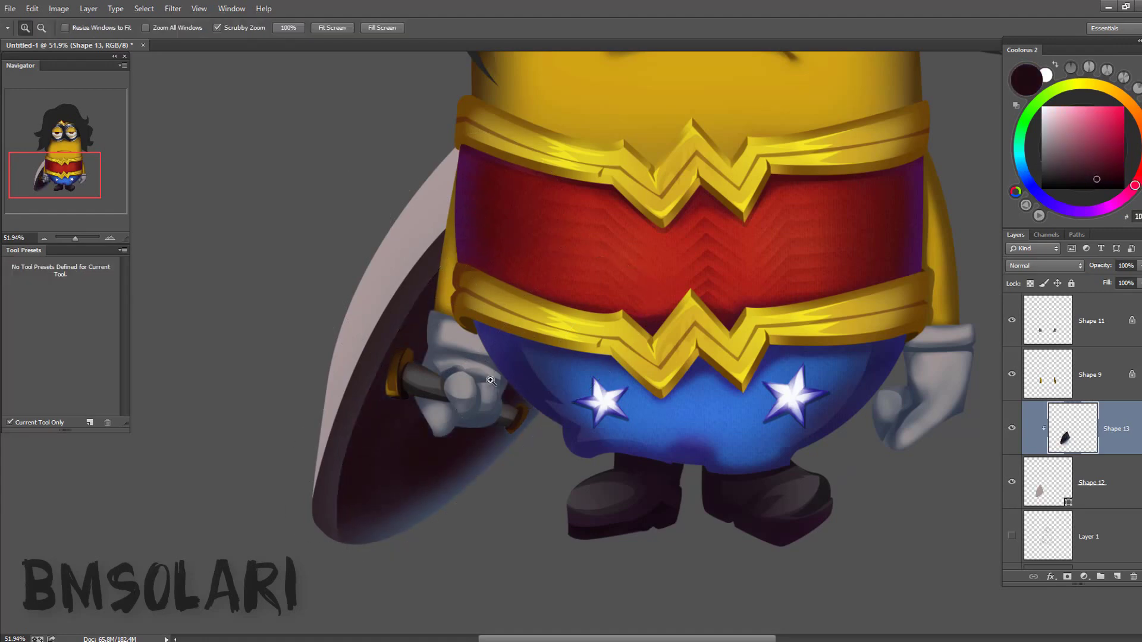
left_click(369, 297)
- Load a slightly smaller brush with light pinkish grey for the shield shading
key("b")
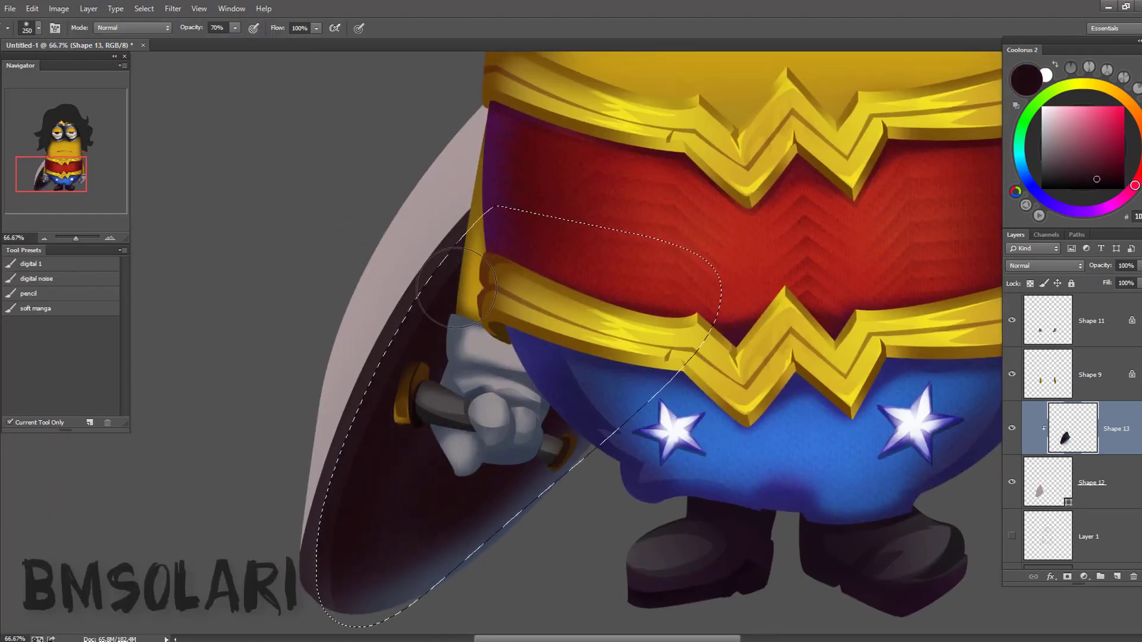
scroll(329, 472, "down", 3)
scroll(460, 215, "up", 3)
left_click(429, 256, "alt")
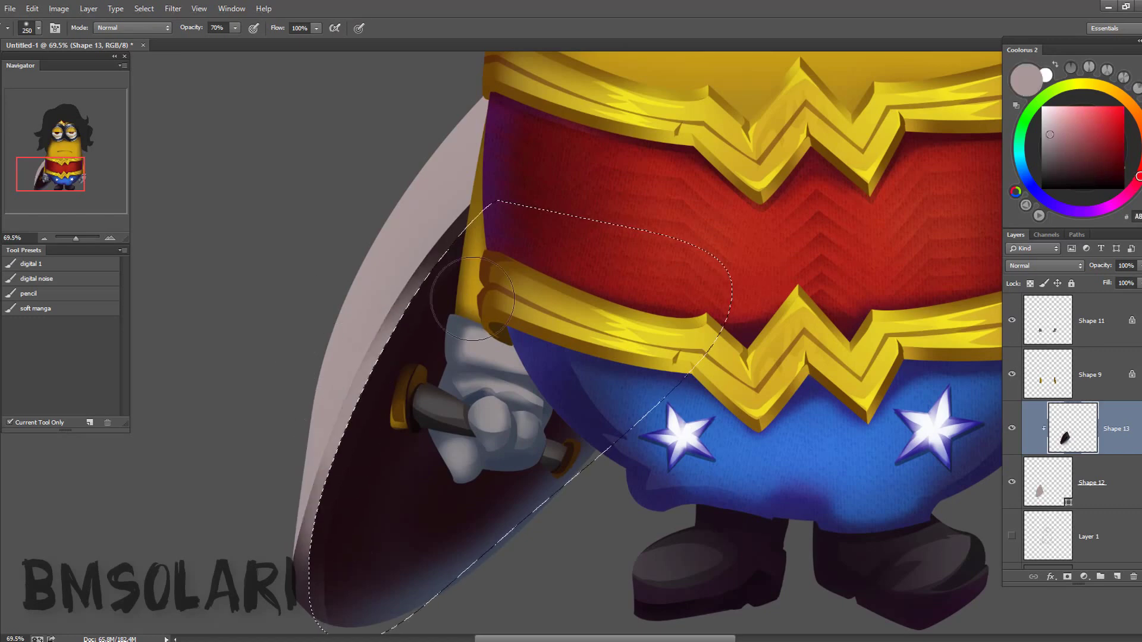
key("bracketleft")
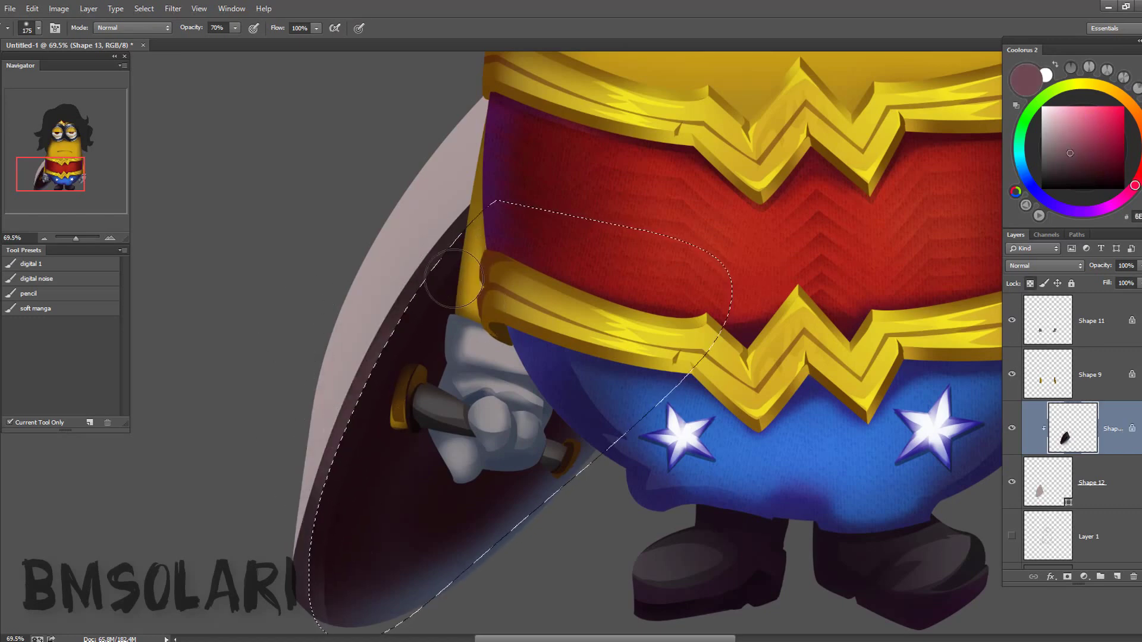
key("z")
scroll(497, 257, "down", 5)
scroll(503, 300, "up", 5)
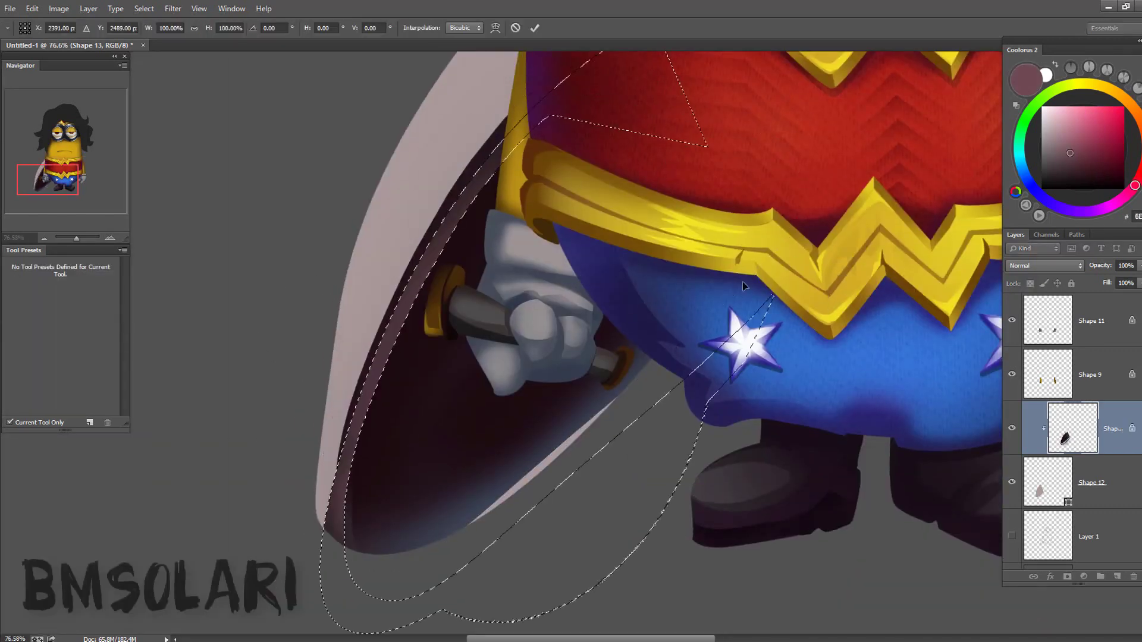
- Duplicate the Shape 13 shield layer and clip a new layer to it, sampling dark maroon
key("ctrl+j")
key("ctrl+d")
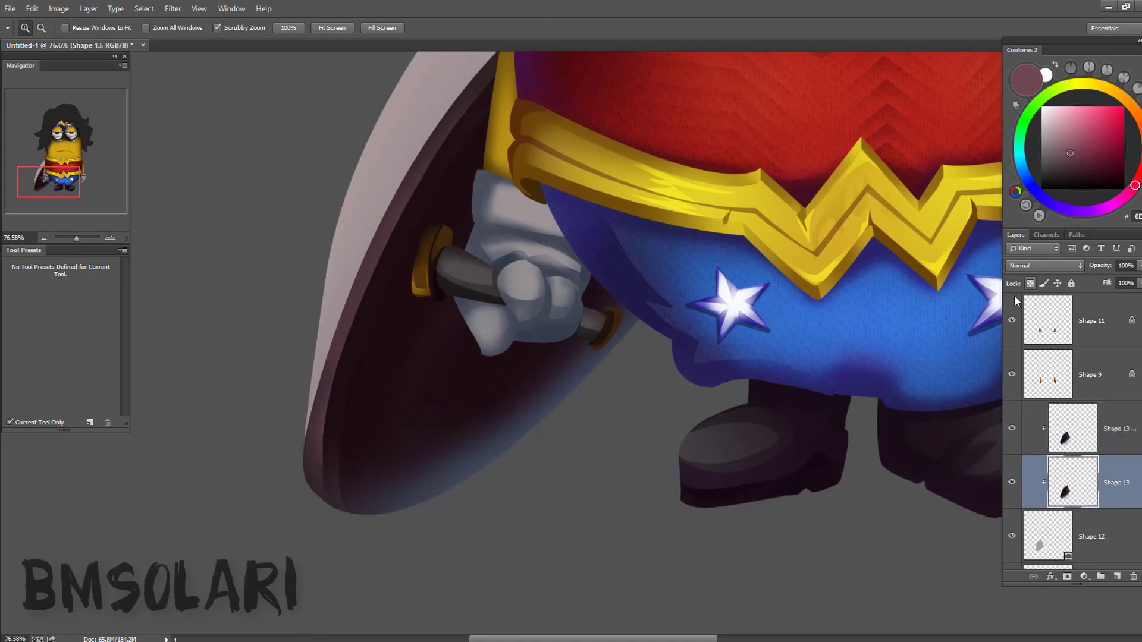
key("p")
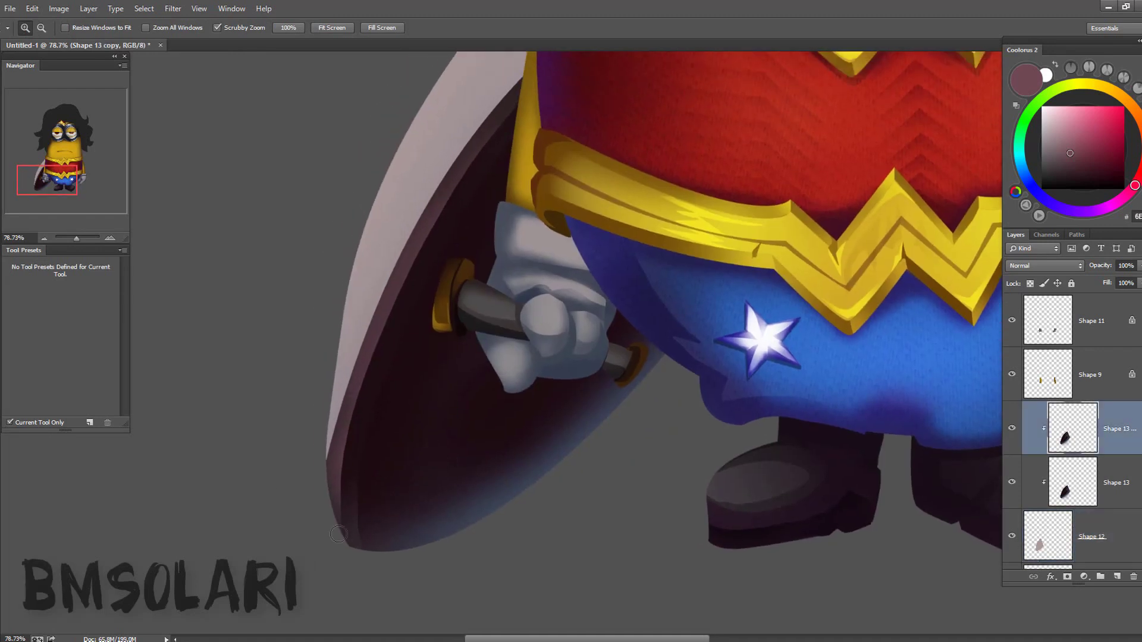
key("p")
left_click(341, 532)
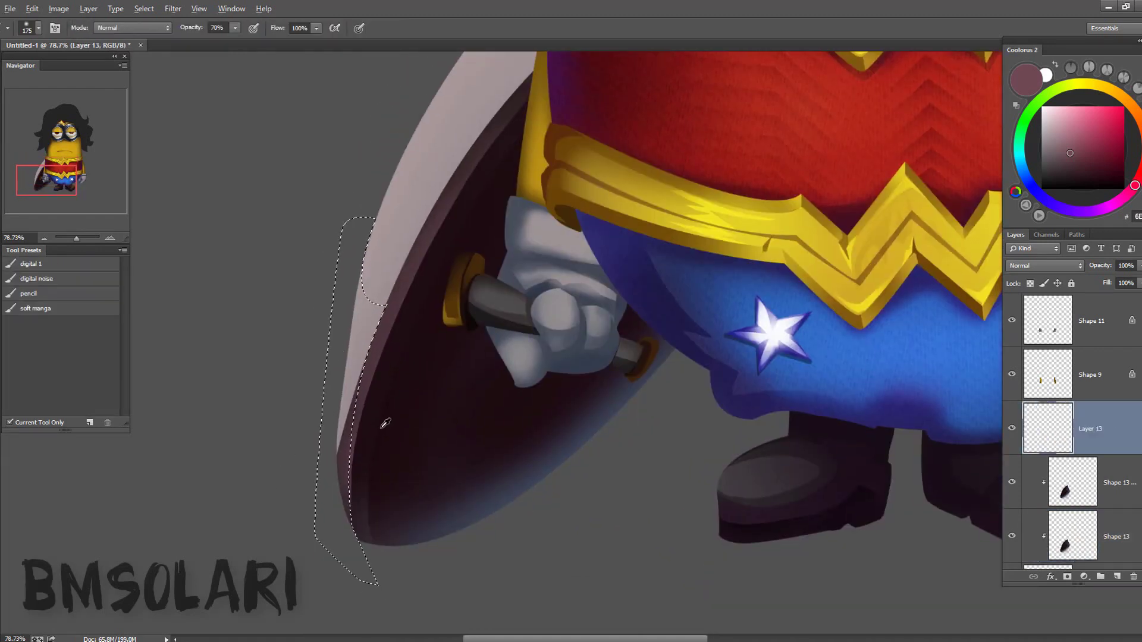
left_click(382, 427, "alt")
key("ctrl+alt+g")
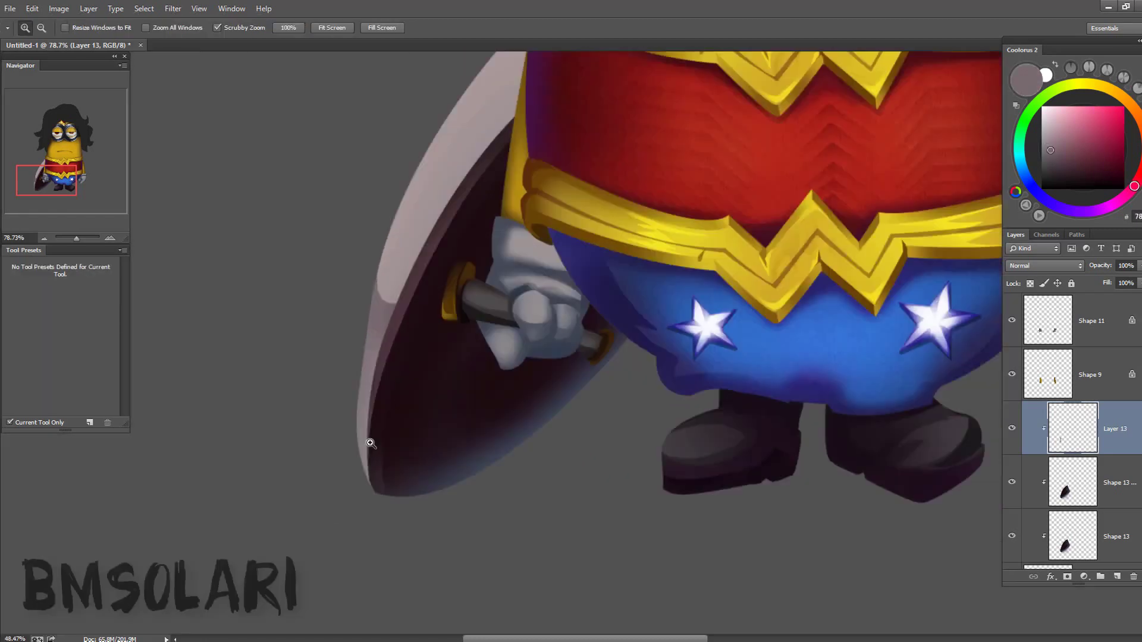
- Lasso the shield's upper edge to paint its soft pale highlight
left_click_drag(350, 473, 408, 417)
left_click_drag(365, 214, 348, 266)
key("b")
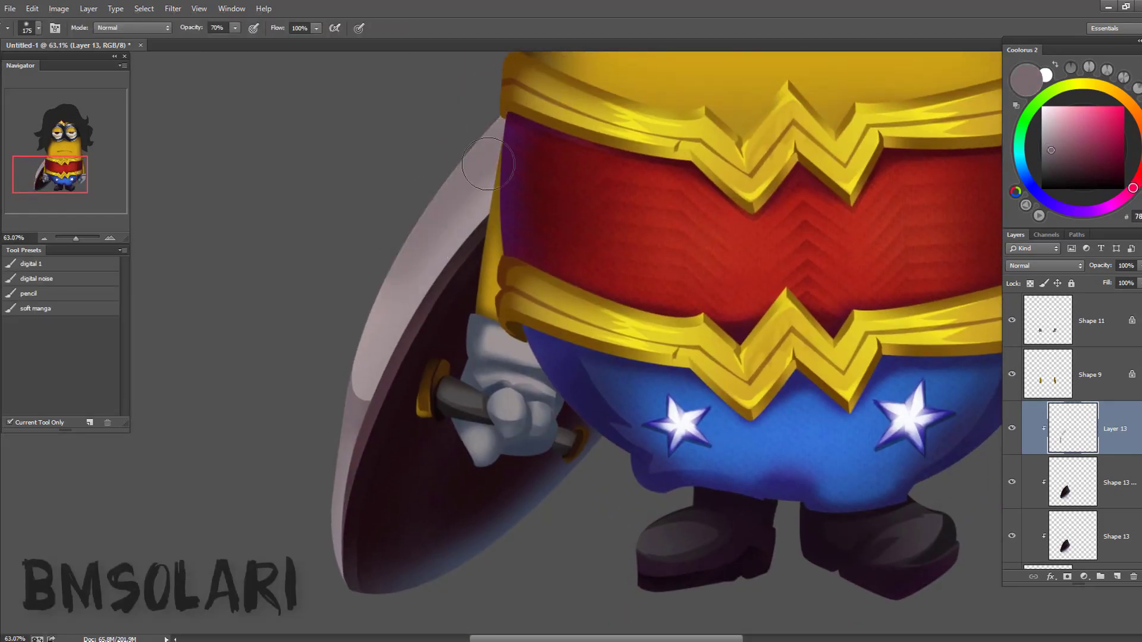
key("l")
left_click_drag(467, 242, 434, 280)
key("b")
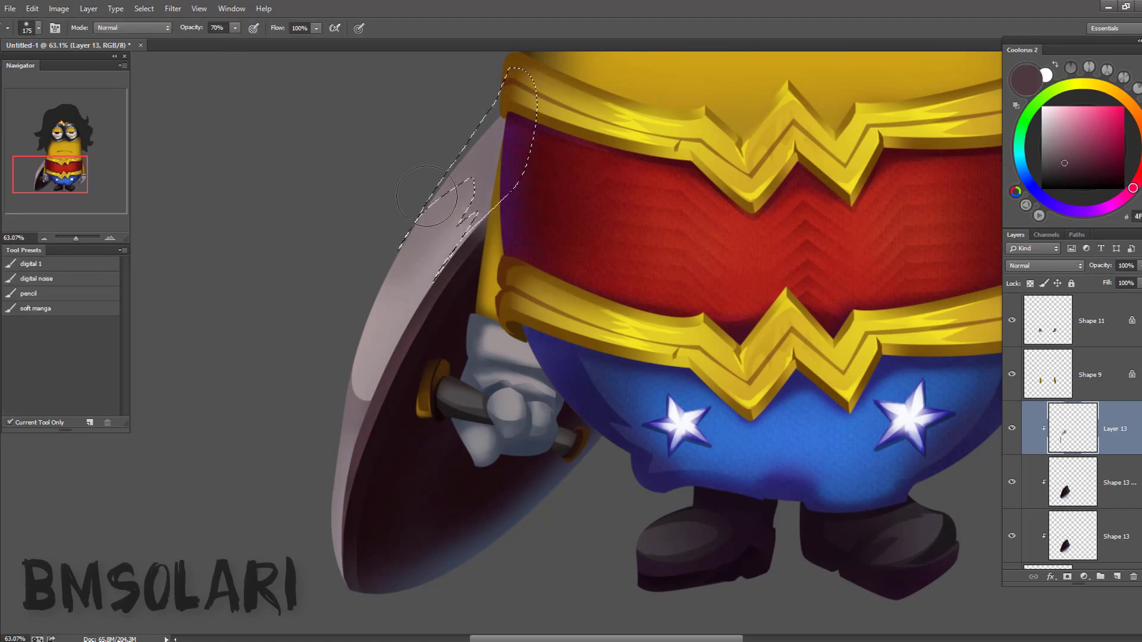
key("ctrl+d")
- Zoom out to check the whole figure, then frame the shield and hand
key("z")
mouse_move(406, 318)
left_mouse_down()
mouse_move(357, 317)
mouse_move(452, 308)
left_mouse_up()
key("b")
key("z")
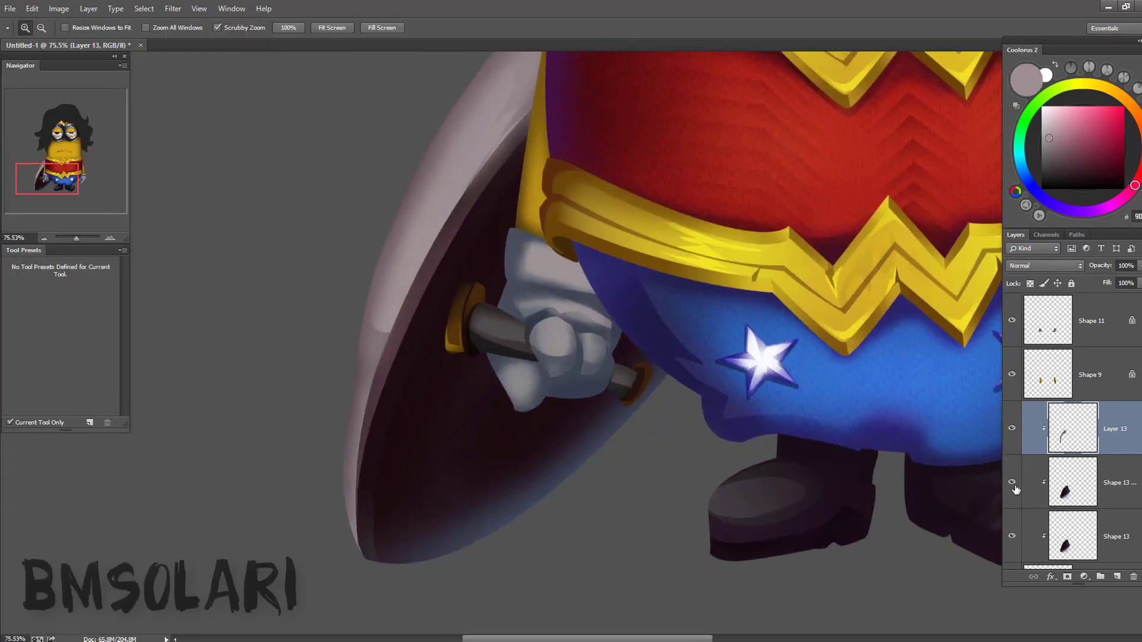
left_click_drag(386, 254, 402, 319)
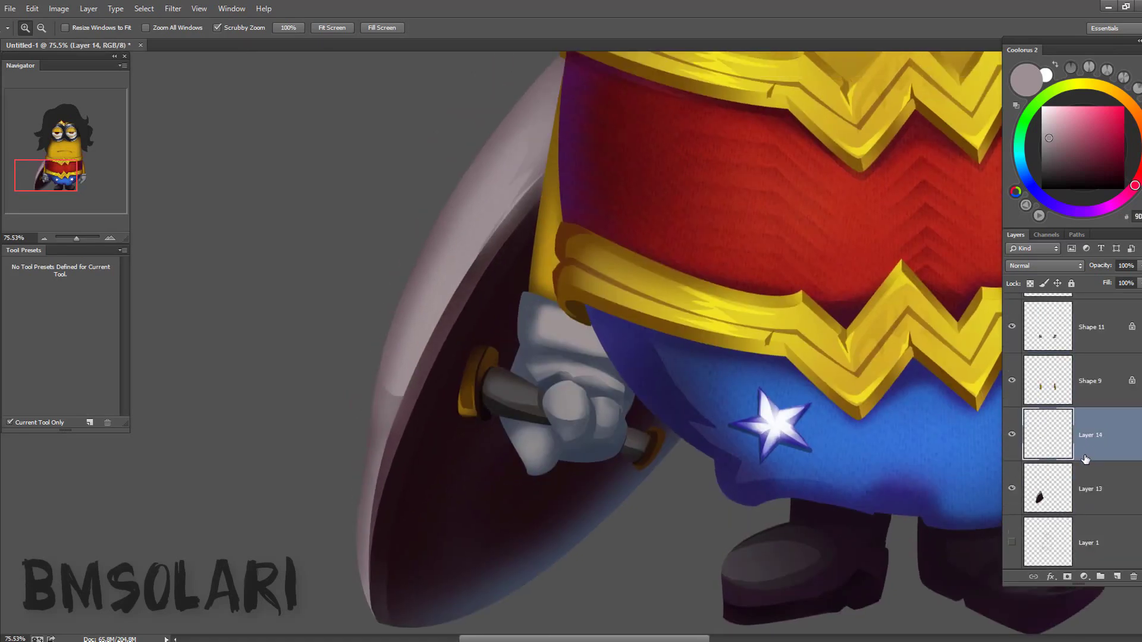
- Merge the shield layers and trace a pen path along the shield's outer rim
key("Delete")
key("p")
left_click_drag(387, 459, 416, 284)
left_click(378, 181)
left_click(381, 321)
left_click(384, 460)
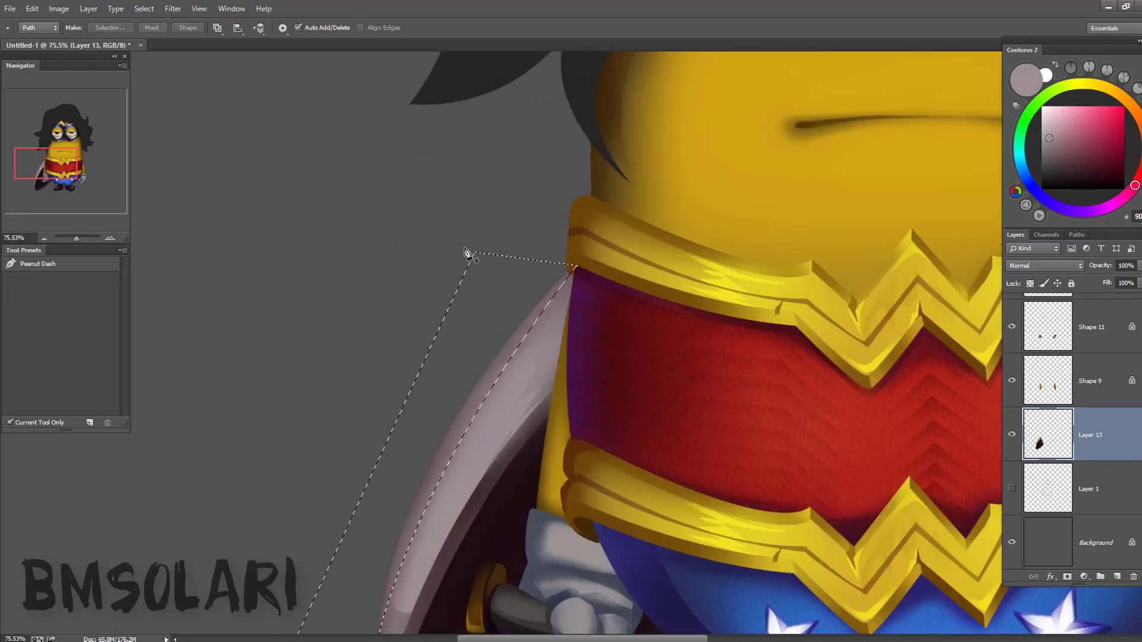
left_click_drag(467, 253, 464, 396)
key("p")
left_click_drag(420, 245, 415, 340)
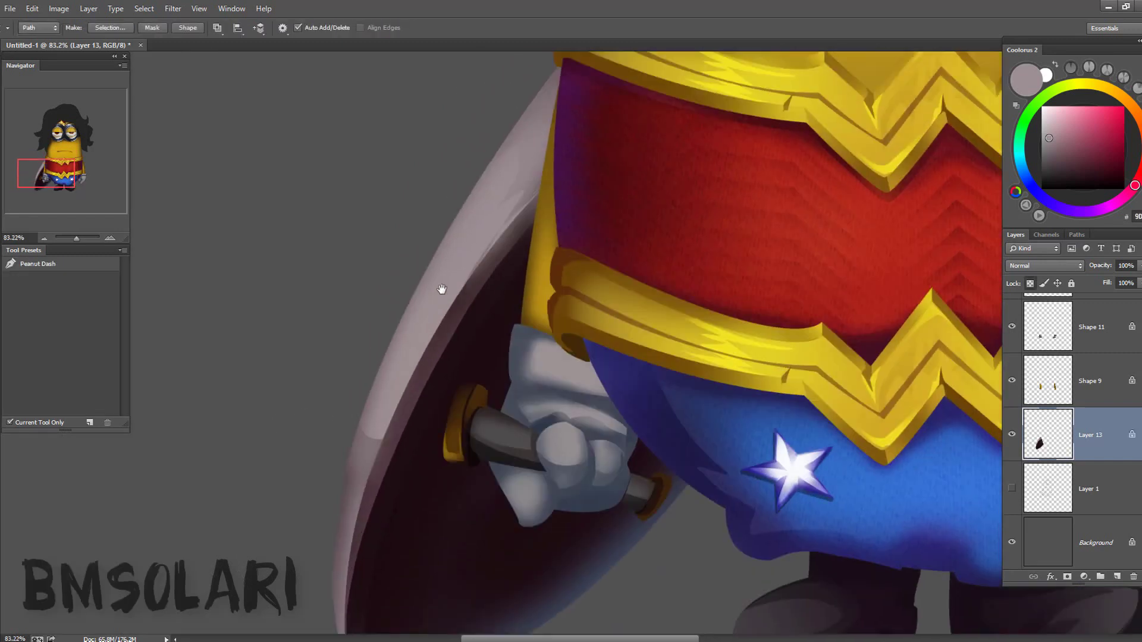
mouse_move(344, 453)
left_mouse_down()
mouse_move(439, 224)
mouse_move(393, 523)
left_mouse_up()
- Convert the rim path to a selection and paint a white highlight along it
key("ctrl+Return")
key("b")
key("d")
key("x")
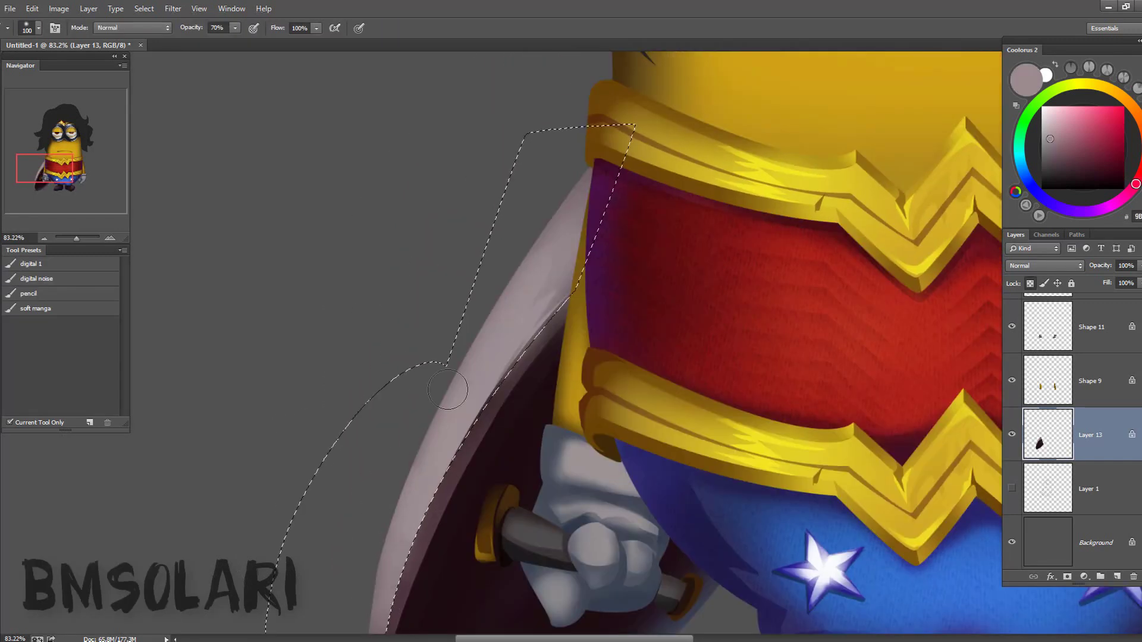
mouse_move(433, 443)
left_mouse_down()
mouse_move(492, 286)
mouse_move(521, 347)
left_mouse_up()
scroll(511, 351, "down", 3)
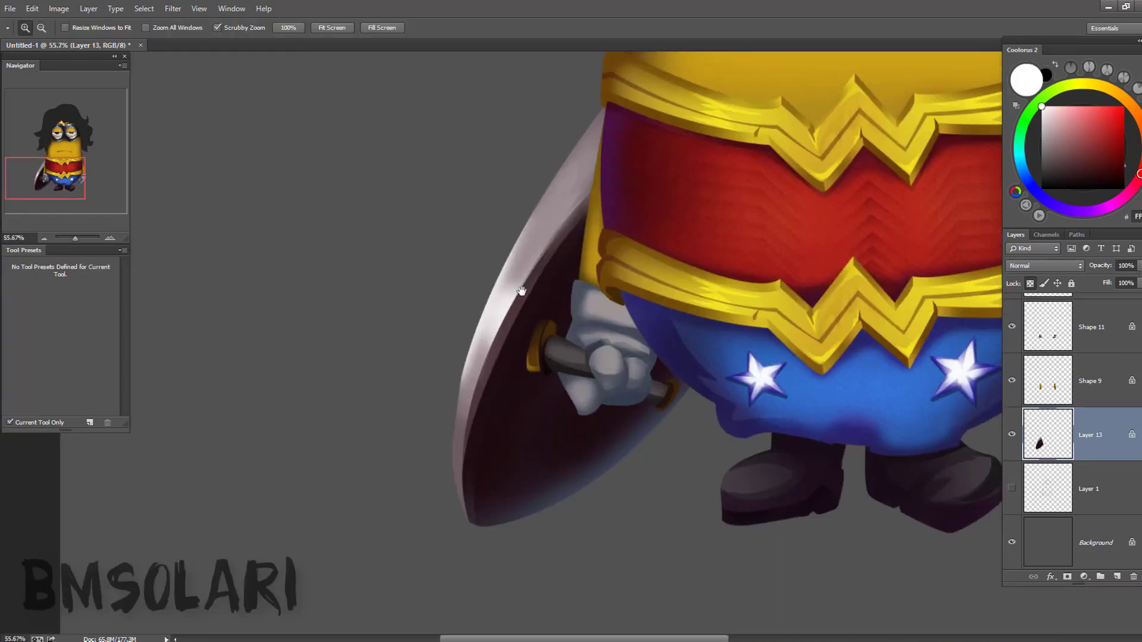
scroll(439, 237, "up", 2)
scroll(443, 319, "up", 1)
- Warp the shield piece's outline on Layer 13 with Liquify
key("l")
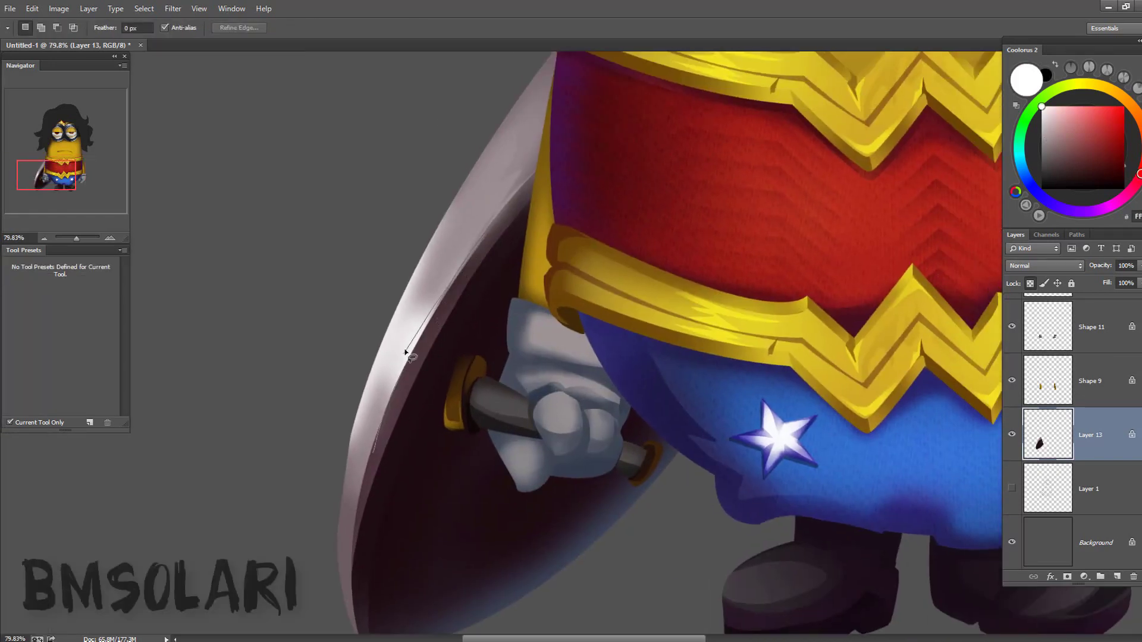
key("z")
scroll(461, 344, "down", 3)
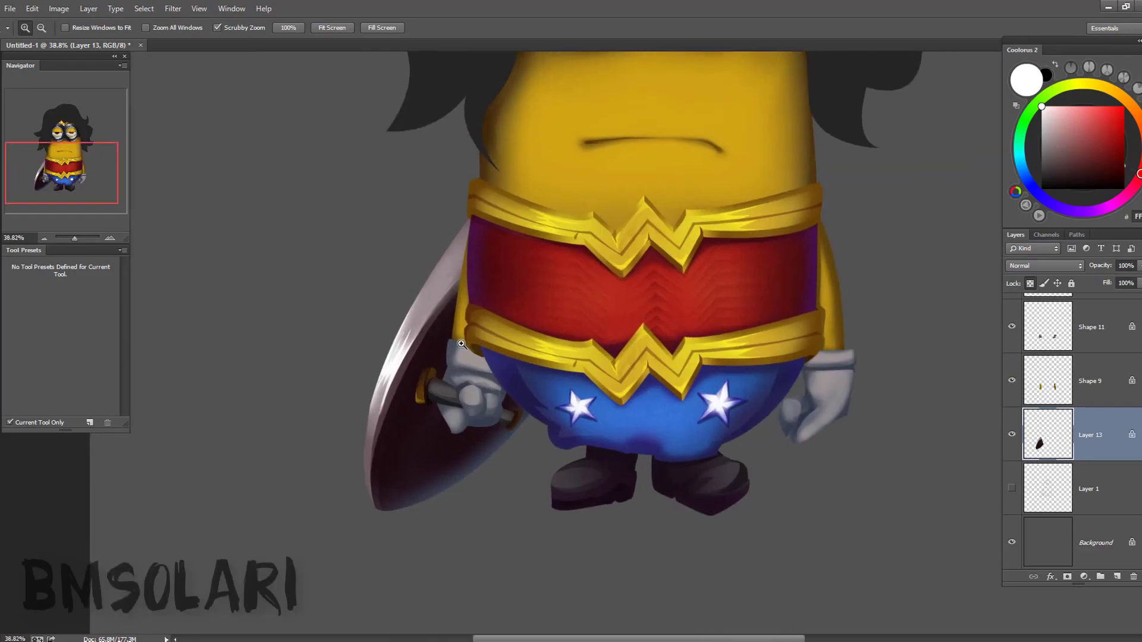
key("ctrl+shift+x")
key("Return")
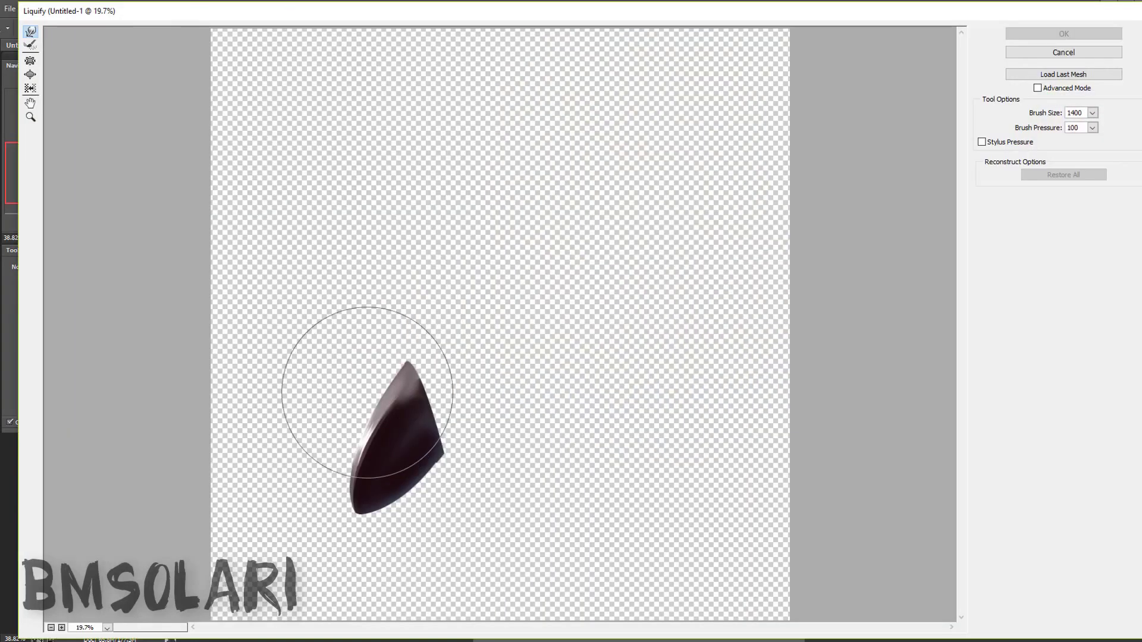
left_click_drag(369, 383, 351, 541)
key("Return")
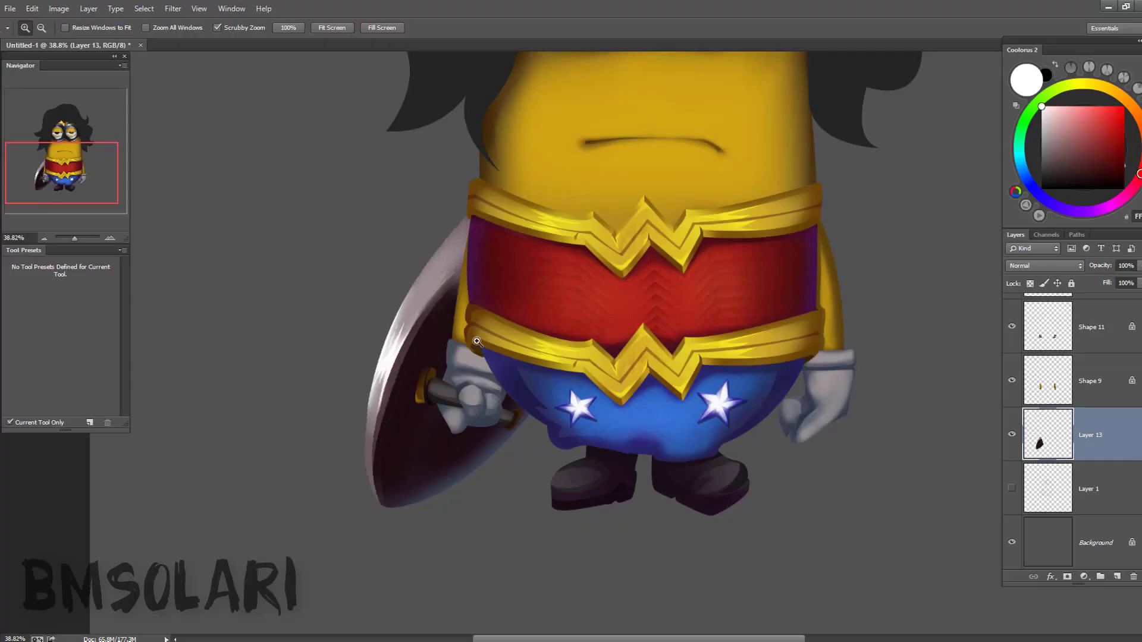
scroll(453, 250, "up", 5)
scroll(453, 250, "down", 2)
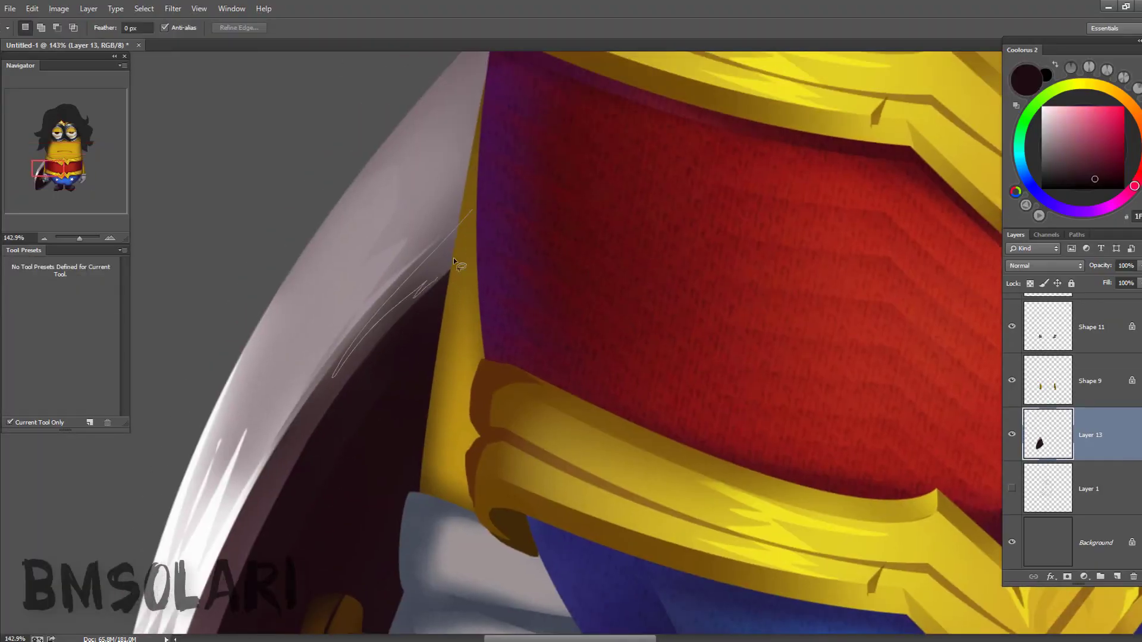
scroll(459, 255, "down", 2)
scroll(502, 234, "down", 3)
key("bracketright")
key("bracketright")
key("bracketright")
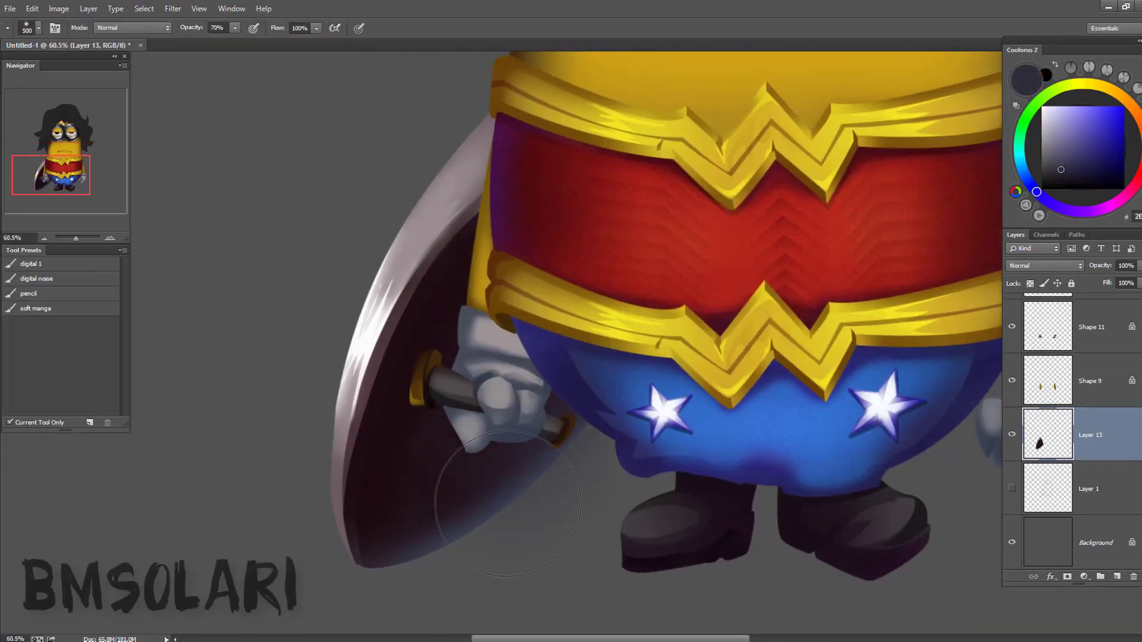
key("l")
left_click_drag(423, 336, 402, 424)
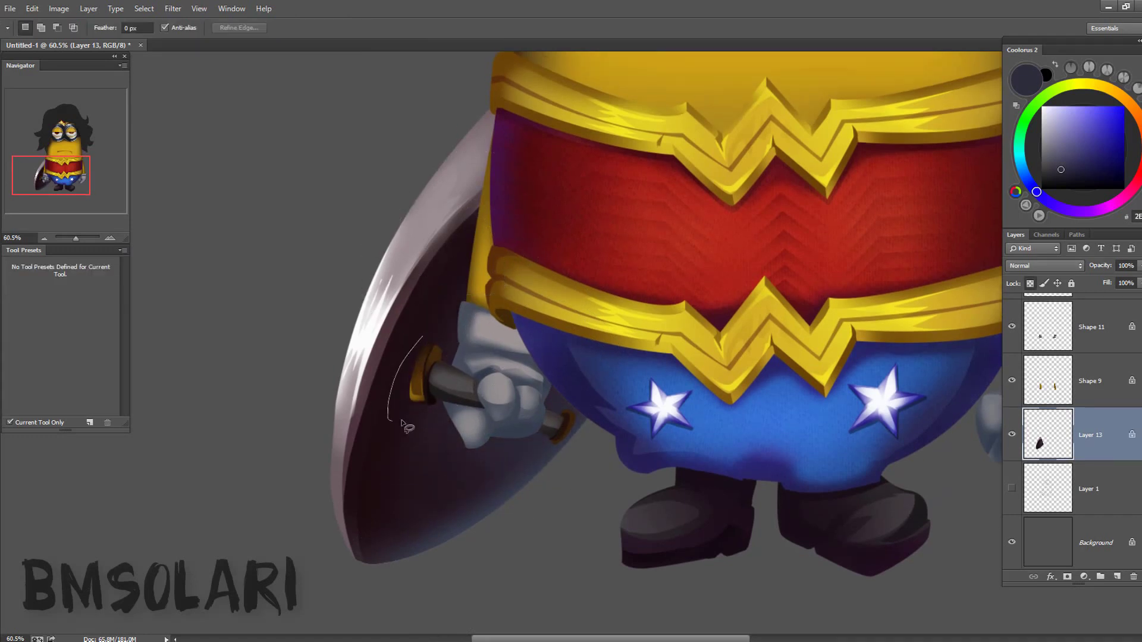
left_click_drag(546, 453, 464, 467)
key("ctrl+d")
scroll(402, 370, "up", 1)
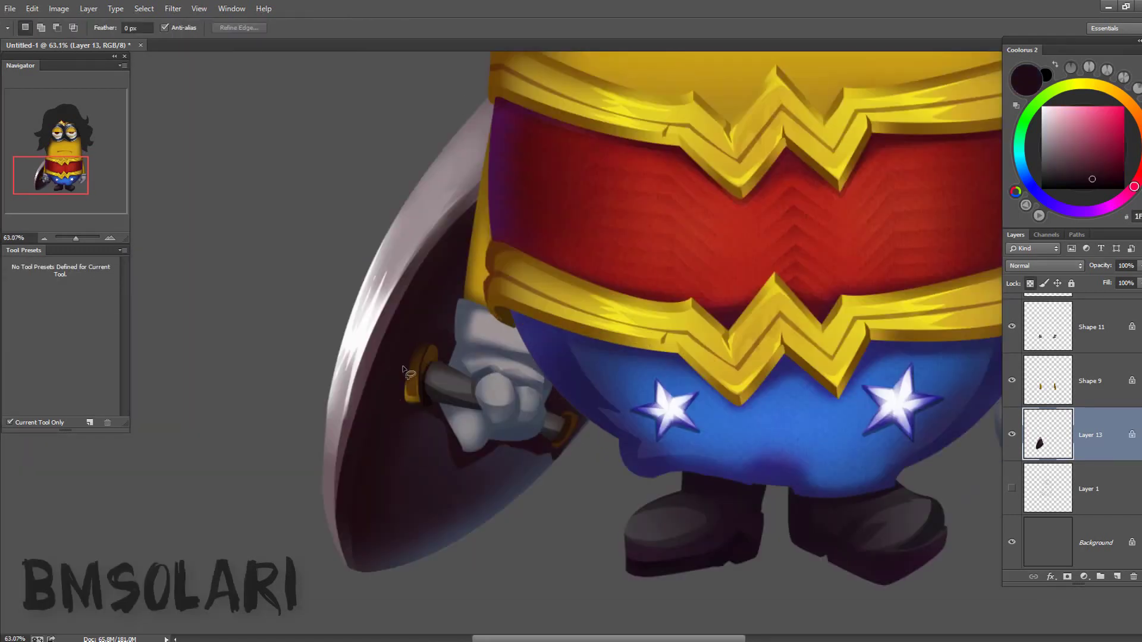
left_click_drag(376, 457, 452, 297)
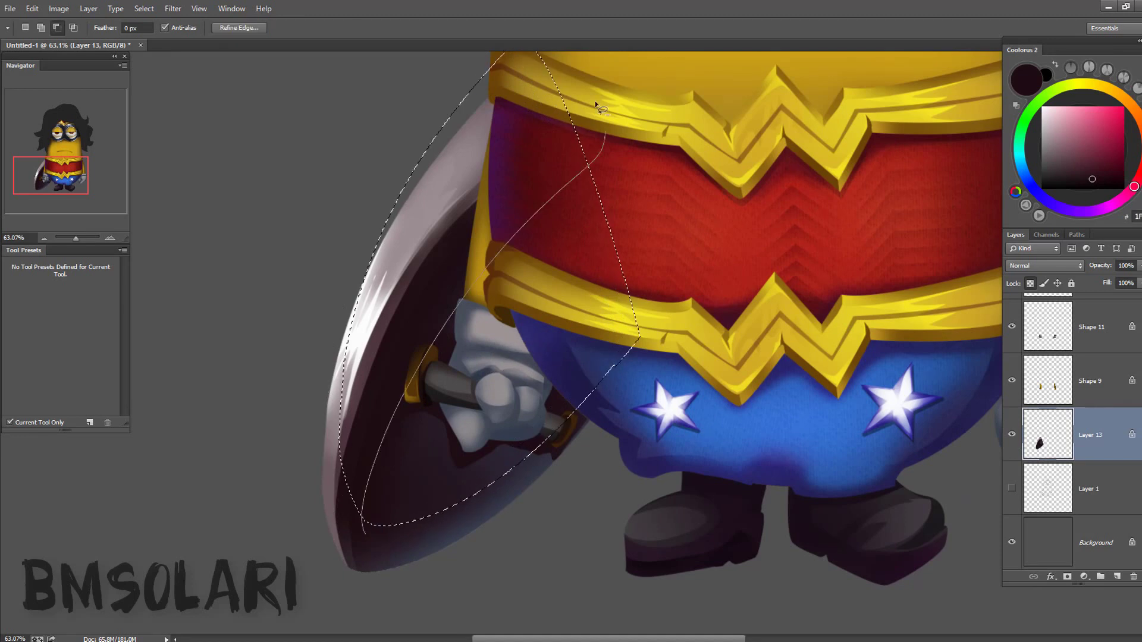
key("z")
mouse_move(589, 428)
left_mouse_down()
mouse_move(469, 429)
mouse_move(589, 429)
left_mouse_up()
key("b")
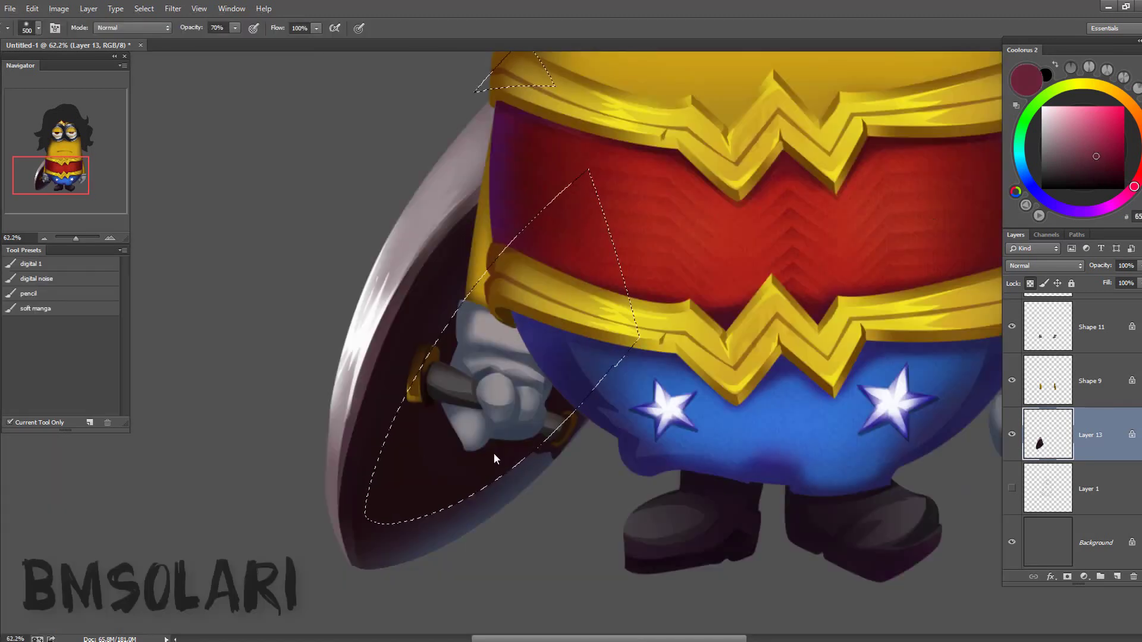
key("l")
left_click_drag(481, 272, 411, 458)
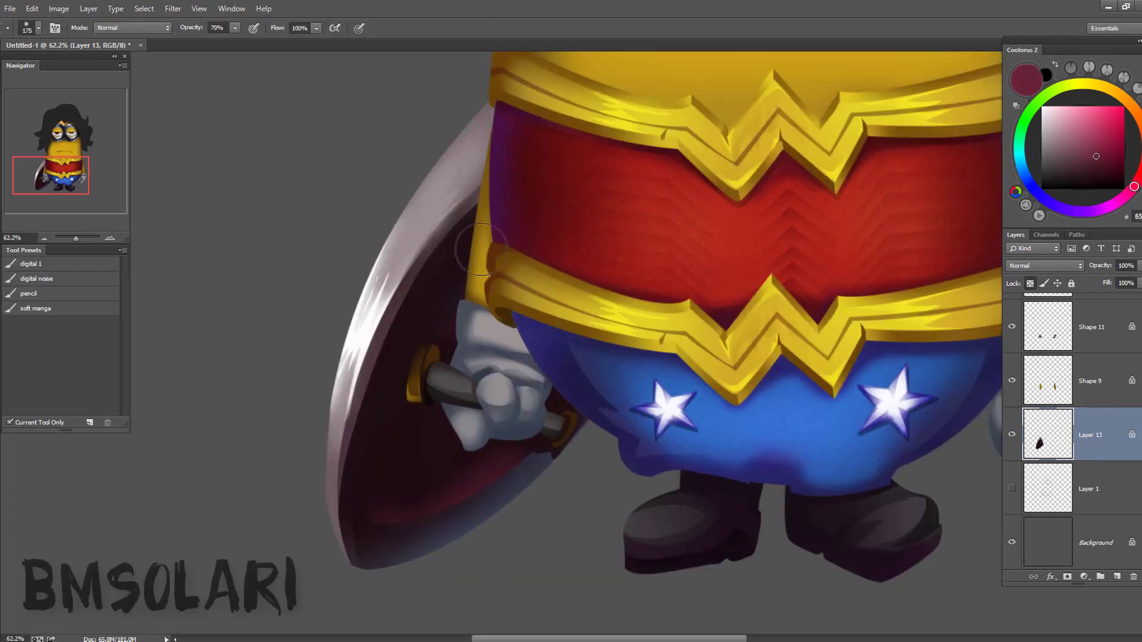
key("ctrl+d")
key("b")
scroll(491, 400, "up", 1)
key("p")
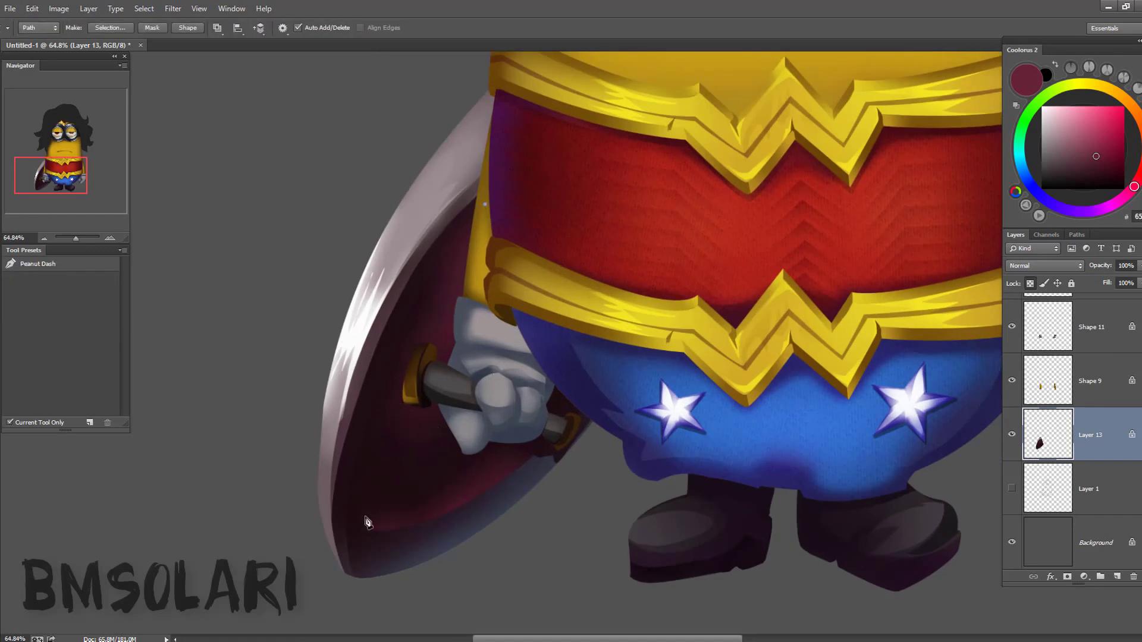
key("ctrl+Return")
key("ctrl+d")
key("z")
left_click_drag(562, 361, 529, 362)
key("b")
left_click(1022, 168)
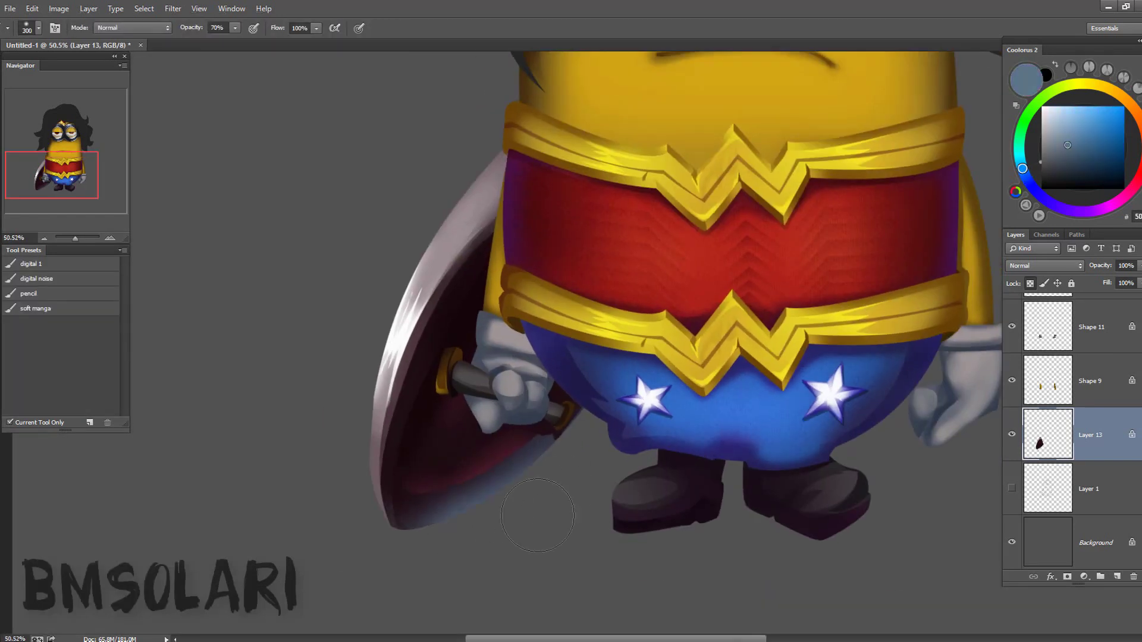
key("z")
scroll(496, 357, "up", 3)
left_click_drag(503, 299, 1081, 460)
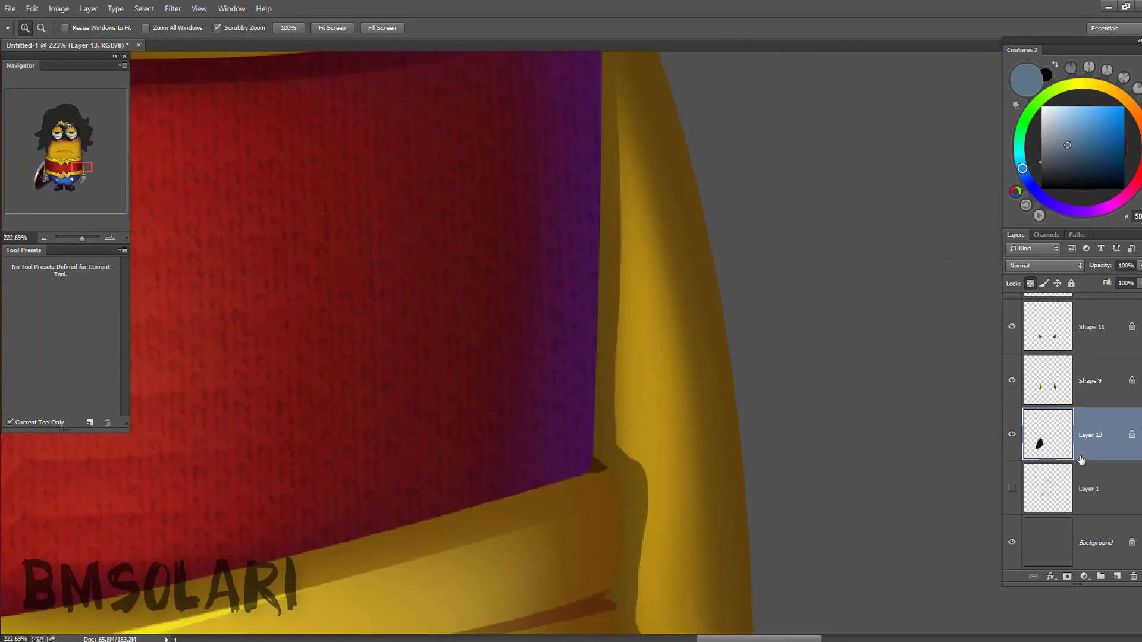
- Select the yellow arm shape layer and add a new clipped layer above it for the band
left_click(1088, 381)
left_click(1012, 380)
key("p")
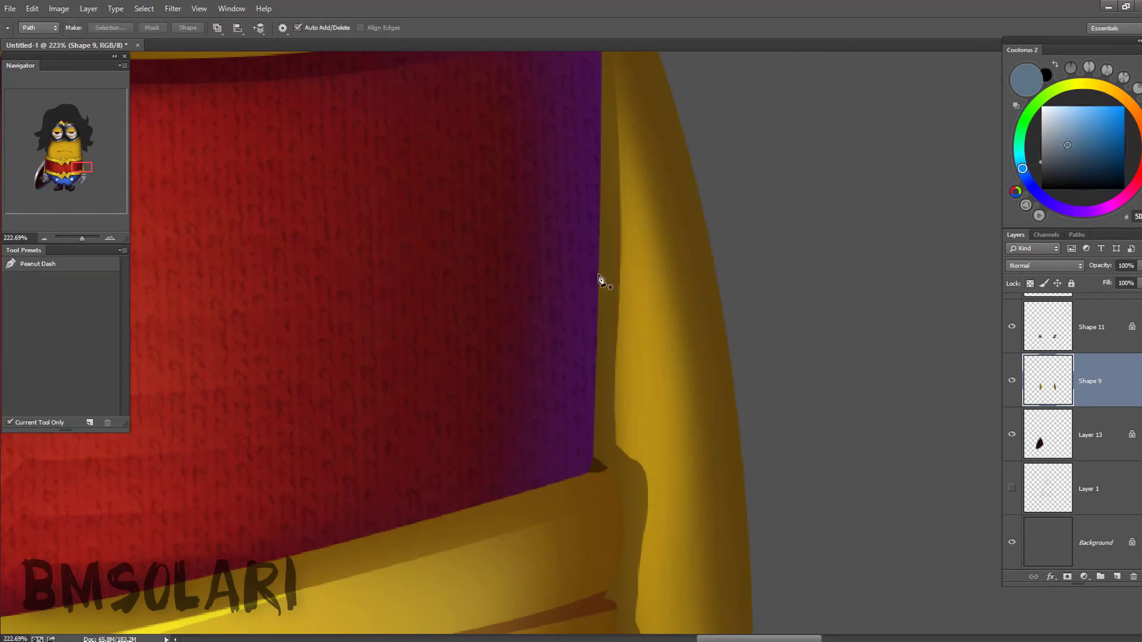
key("b")
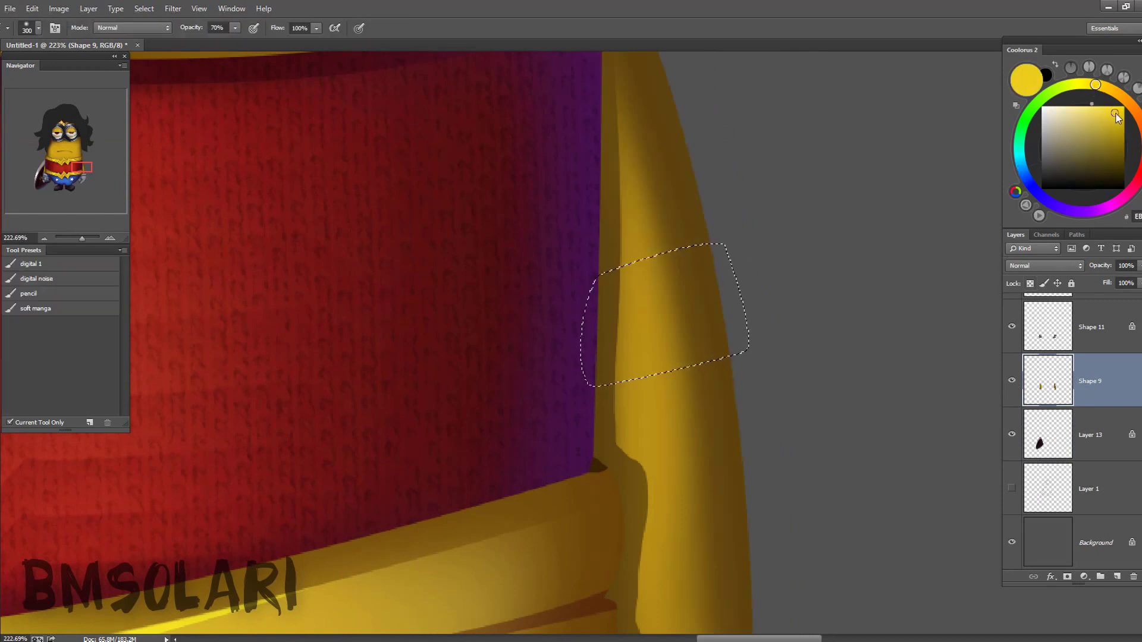
key("alt+BackSpace")
scroll(775, 280, "down", 2)
key("ctrl+d")
left_click_drag(1107, 99, 1124, 99)
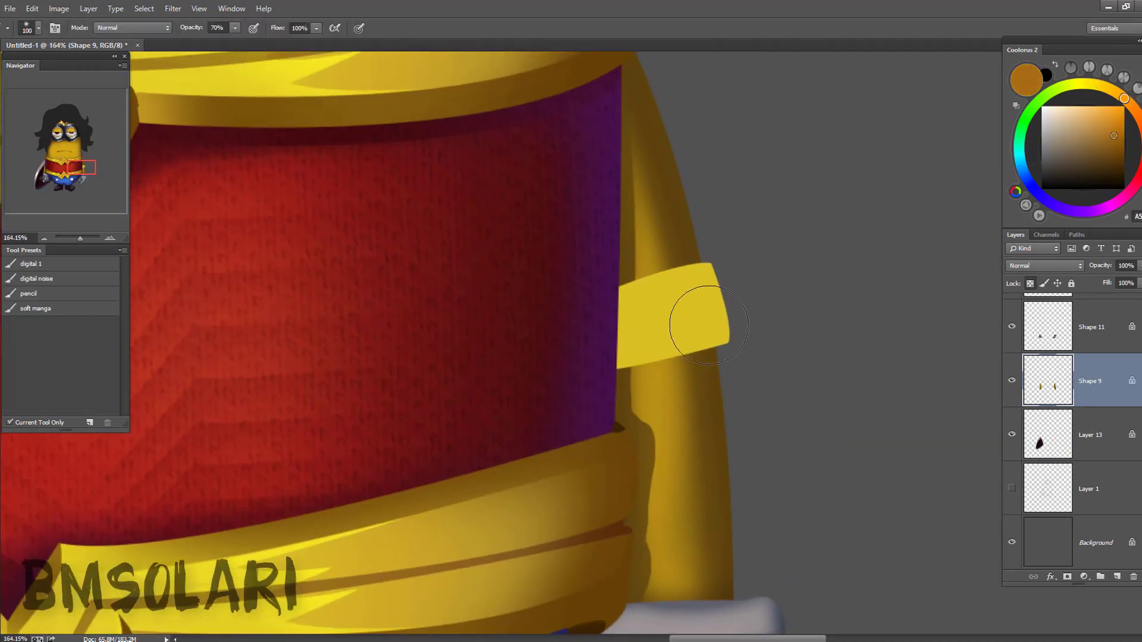
left_click(1048, 381, "ctrl")
left_click(1118, 577)
key("ctrl+alt+g")
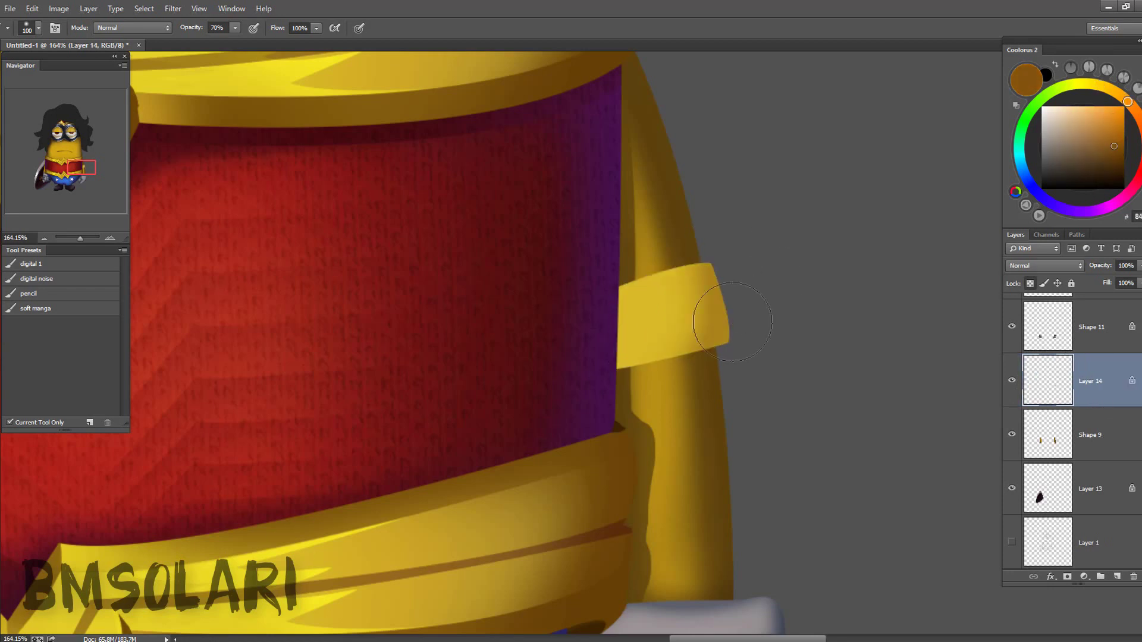
- Fill the arm band with bright yellow and lower its lightness with Hue/Saturation
key("z")
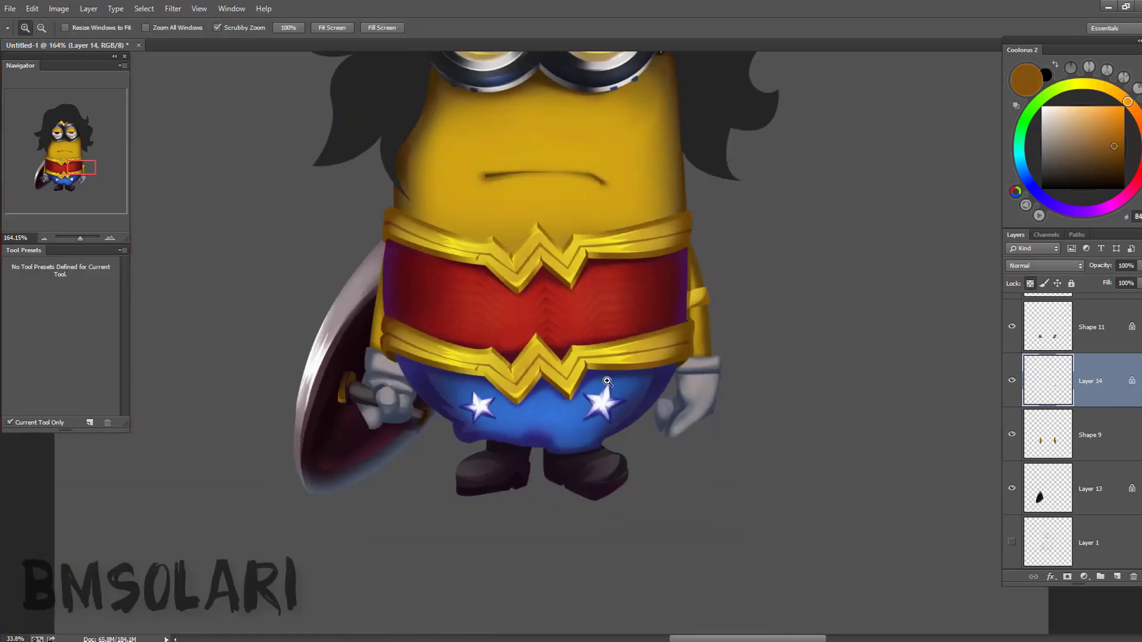
mouse_move(767, 326)
left_mouse_down()
mouse_move(632, 362)
mouse_move(683, 301)
left_mouse_up()
key("b")
left_click(1100, 87)
left_click(1110, 164)
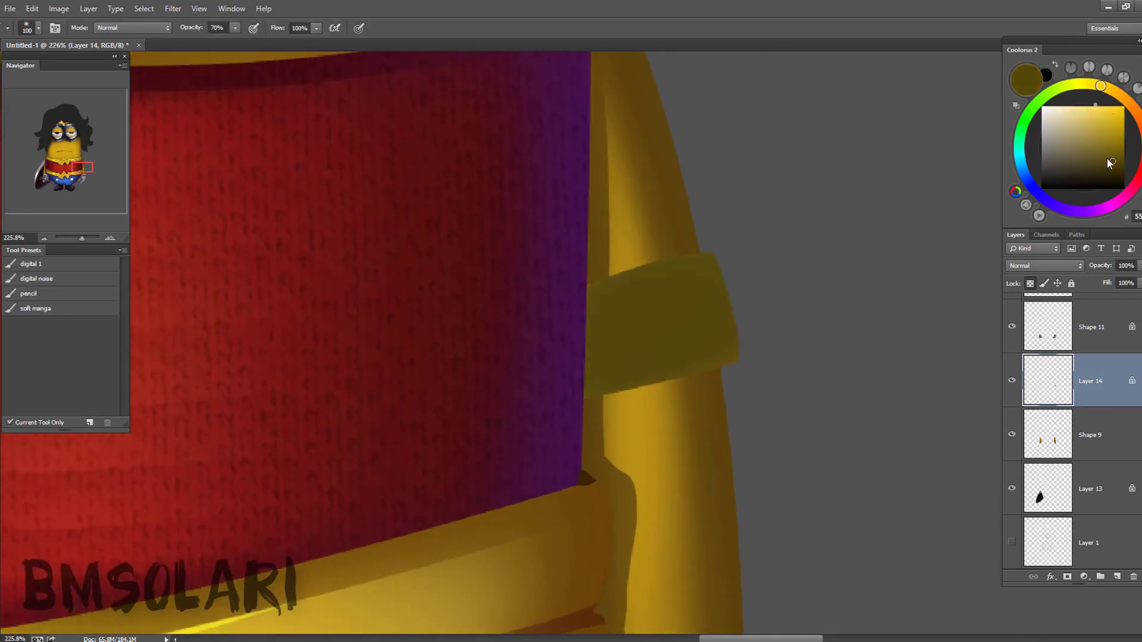
left_click(1106, 135)
key("alt+BackSpace")
key("l")
key("ctrl+u")
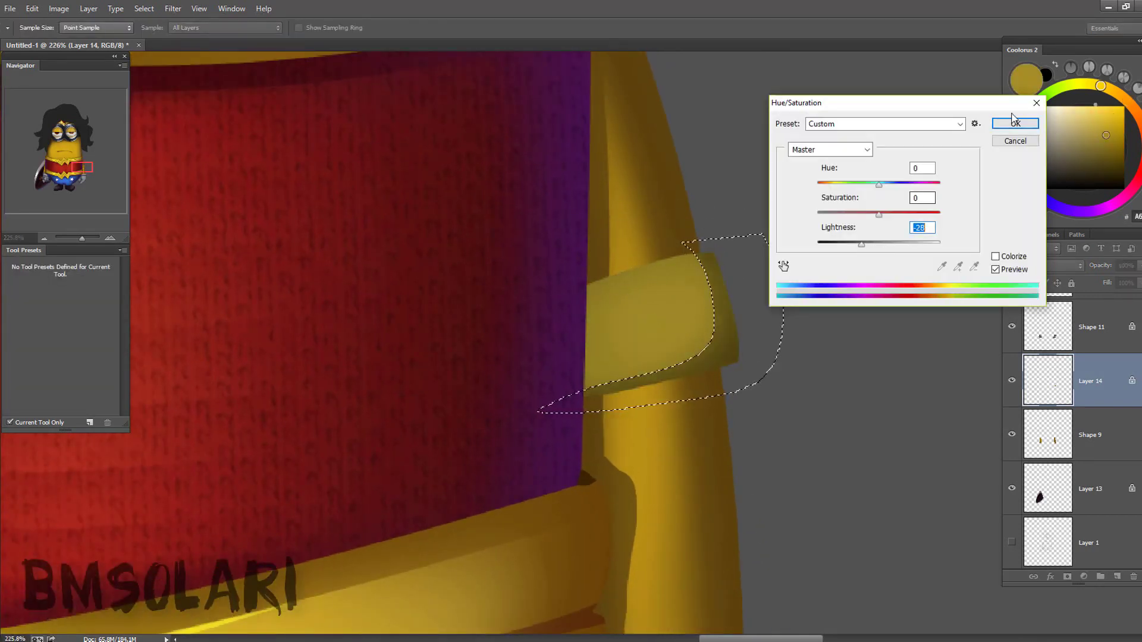
left_click(1015, 117)
key("ctrl+d")
left_click(1042, 106)
- Lasso a highlight shape on the gold band and fill it white
mouse_move(636, 280)
left_mouse_down()
mouse_move(672, 345)
mouse_move(627, 326)
left_mouse_up()
key("z")
key("b")
left_click(619, 344, "alt")
key("r")
key("l")
left_click_drag(656, 219, 624, 268)
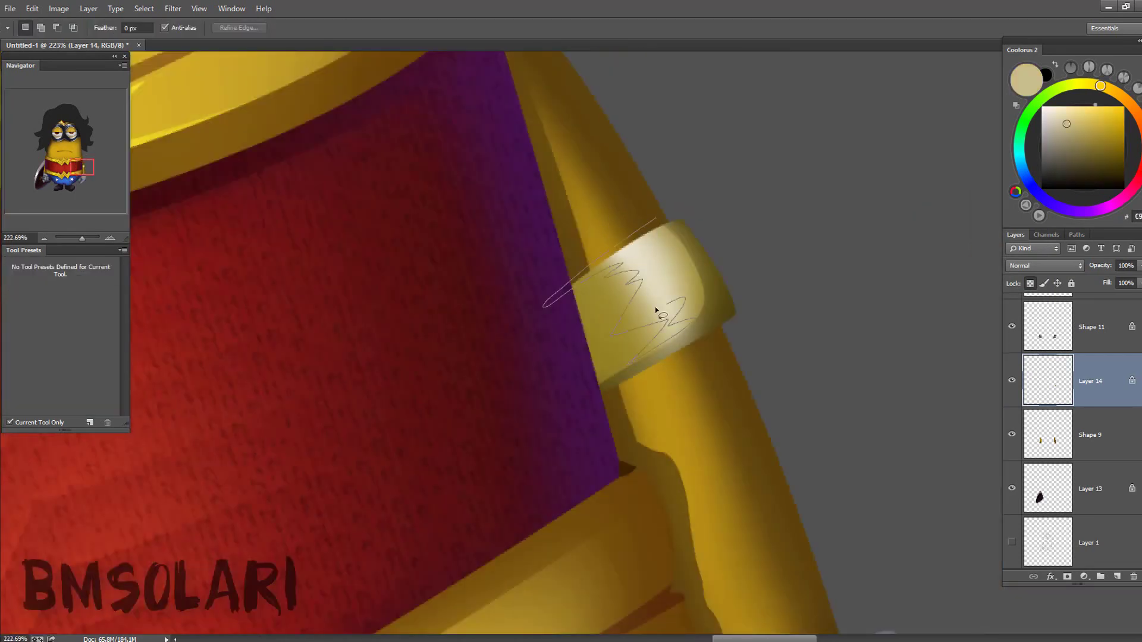
left_click_drag(656, 310, 636, 363)
key("alt+BackSpace")
key("ctrl+d")
- Outline the band area for shading, then zoom out to view the whole minion
key("ctrl+minus")
key("ctrl+plus")
key("alt+bracketleft")
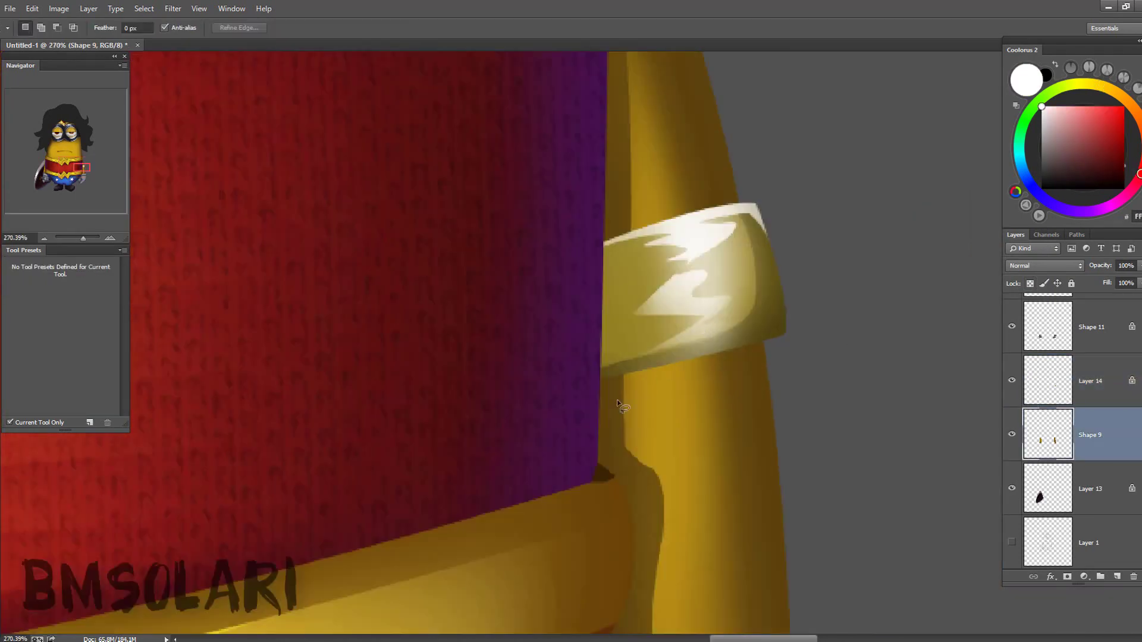
left_click_drag(619, 406, 745, 332)
key("ctrl+d")
key("ctrl+minus")
key("b")
key("alt+bracketright")
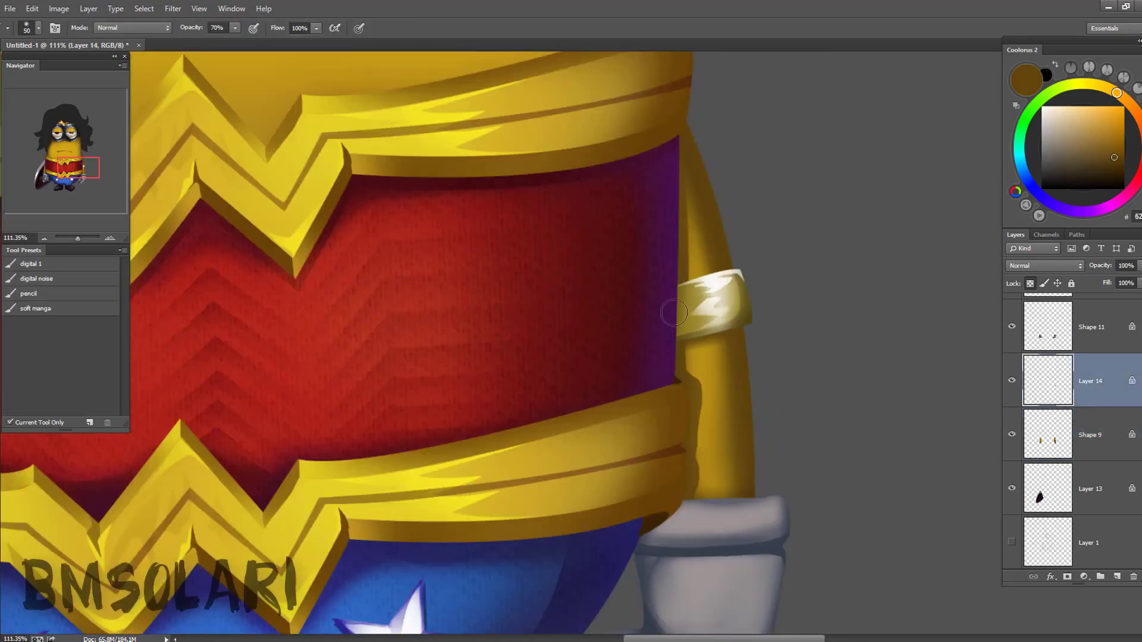
key("z")
key("ctrl+0")
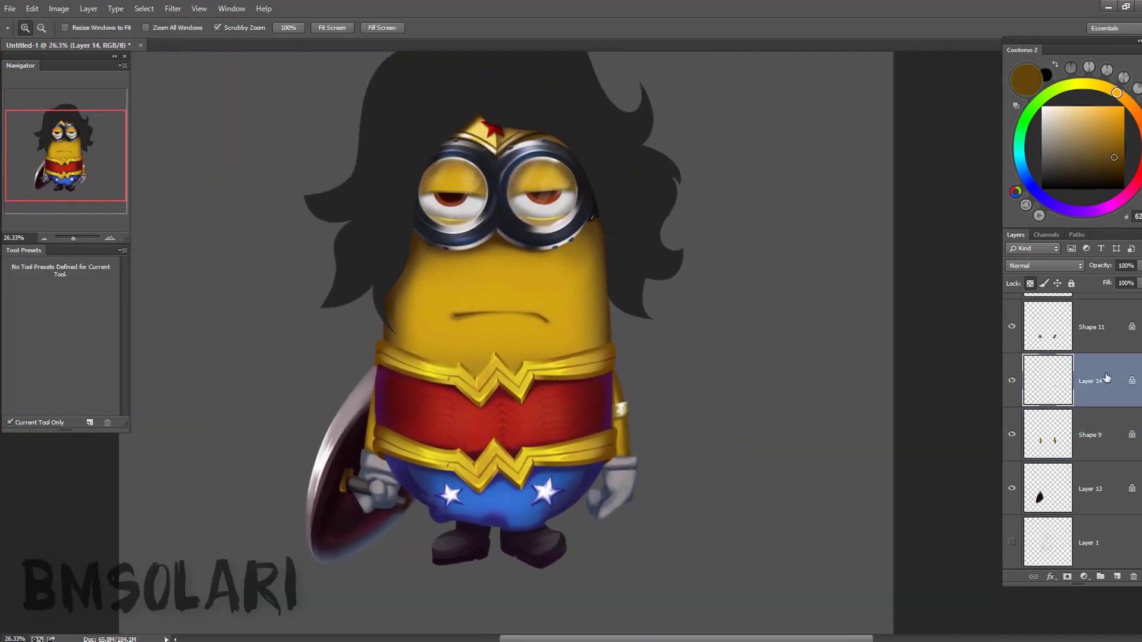
- Open Liquify on the boots layer and close it without changes
scroll(506, 321, "down", 3)
scroll(1022, 387, "down", 3)
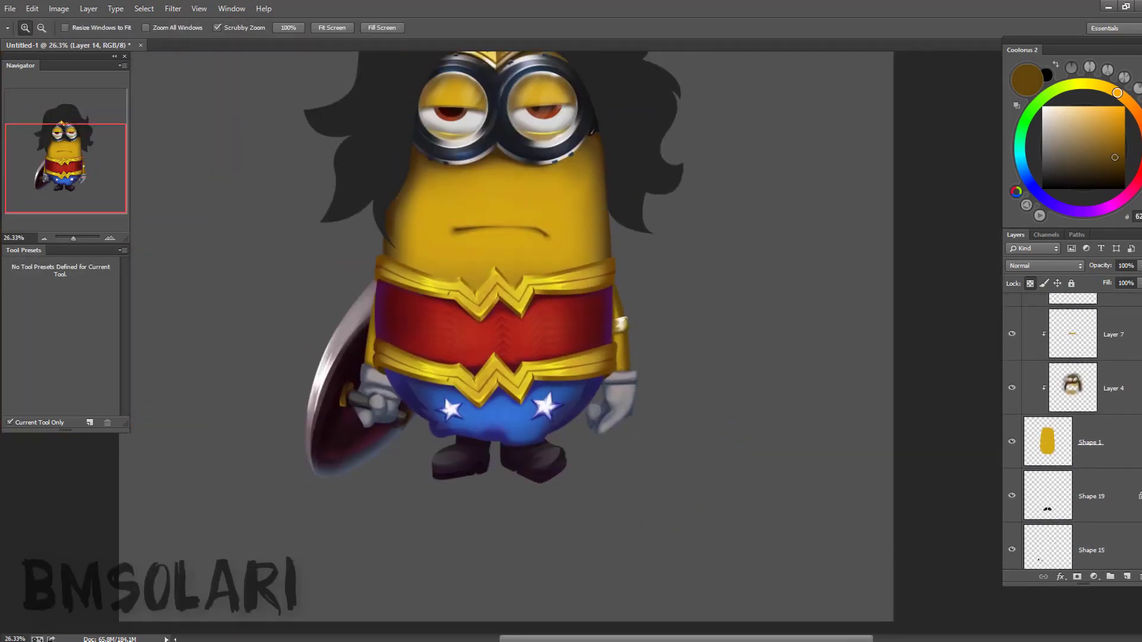
scroll(1022, 388, "up", 4)
scroll(1013, 385, "up", 2)
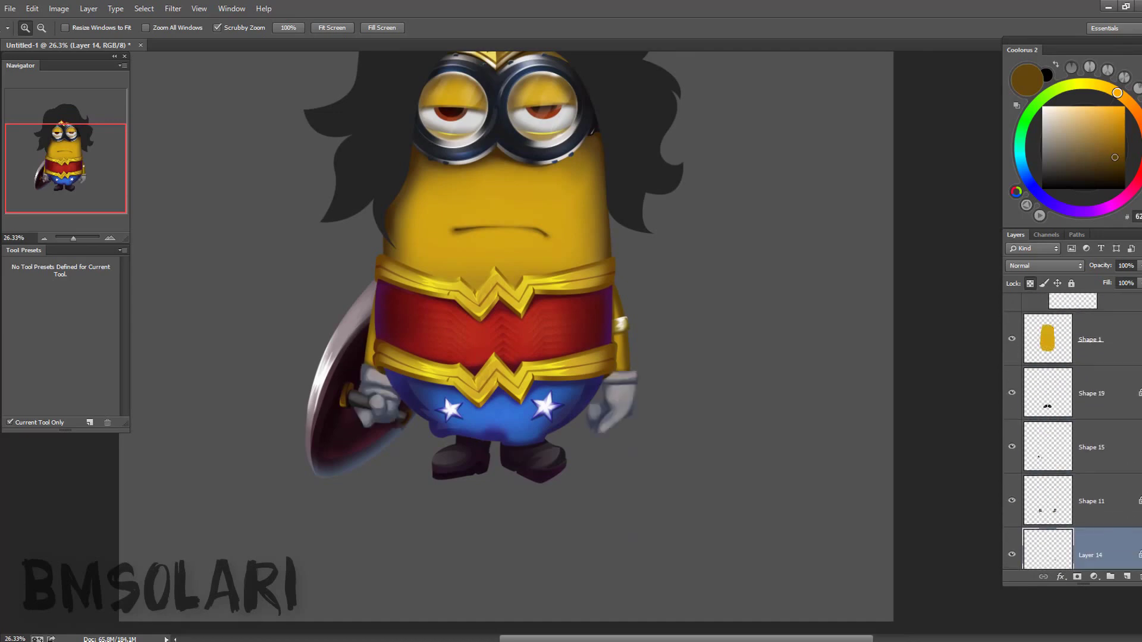
left_click(1089, 398)
key("ctrl+shift+x")
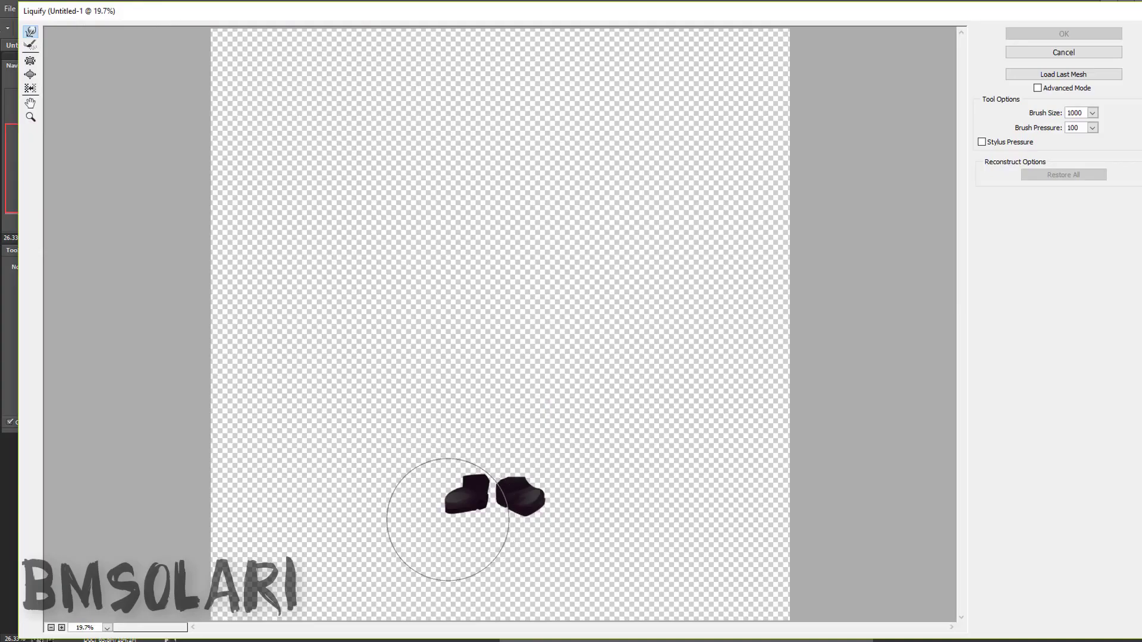
key("Return")
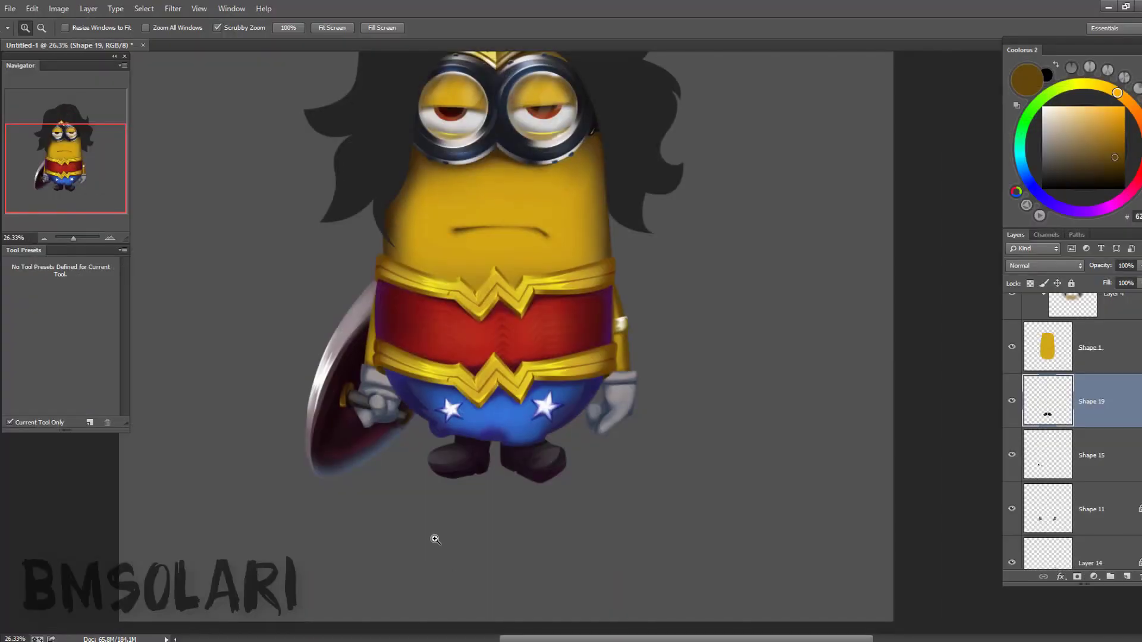
- Select Layer 9, rearrange the layer stack, and make Layer 15 active
scroll(1071, 417, "down", 5)
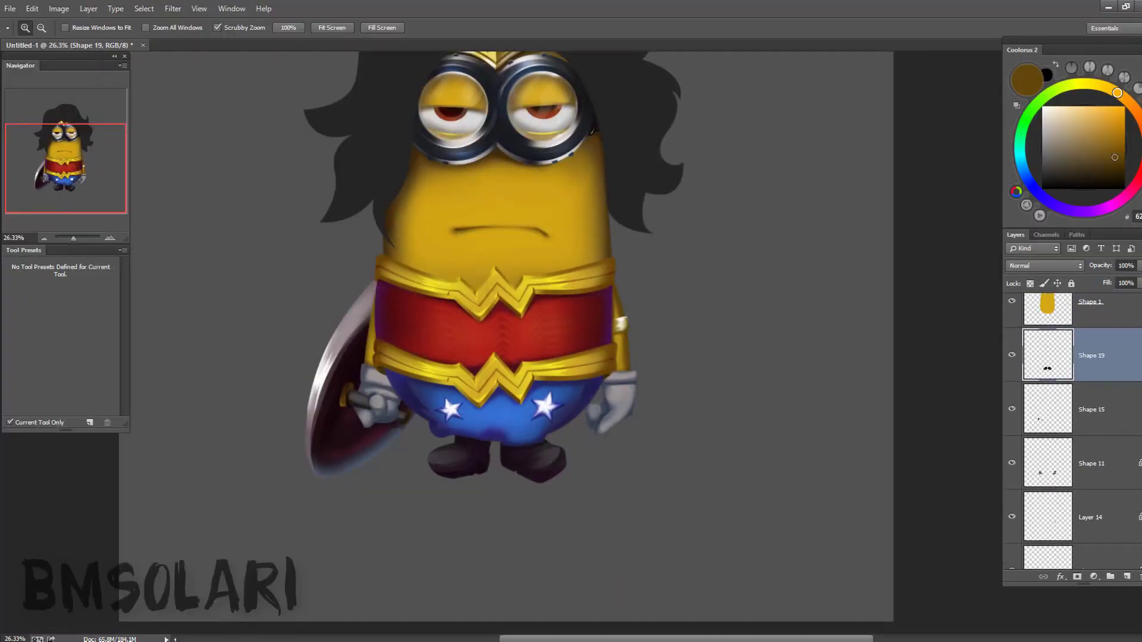
scroll(1070, 416, "down", 5)
scroll(1070, 416, "up", 3)
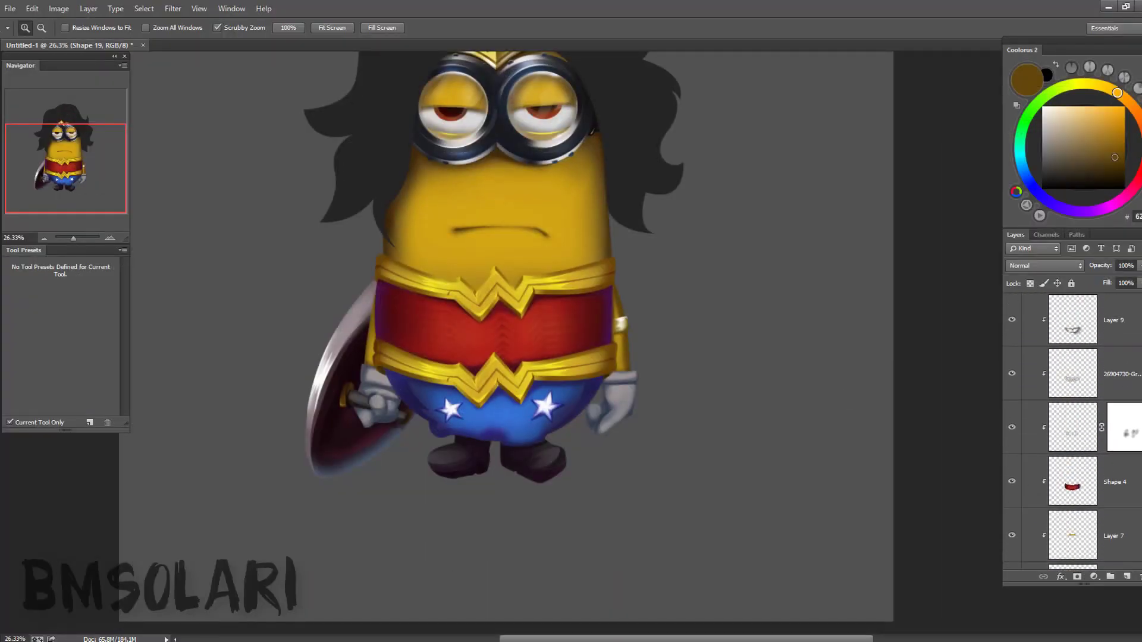
scroll(1071, 416, "up", 3)
scroll(1071, 417, "up", 3)
scroll(1071, 416, "up", 3)
scroll(1047, 446, "down", 3)
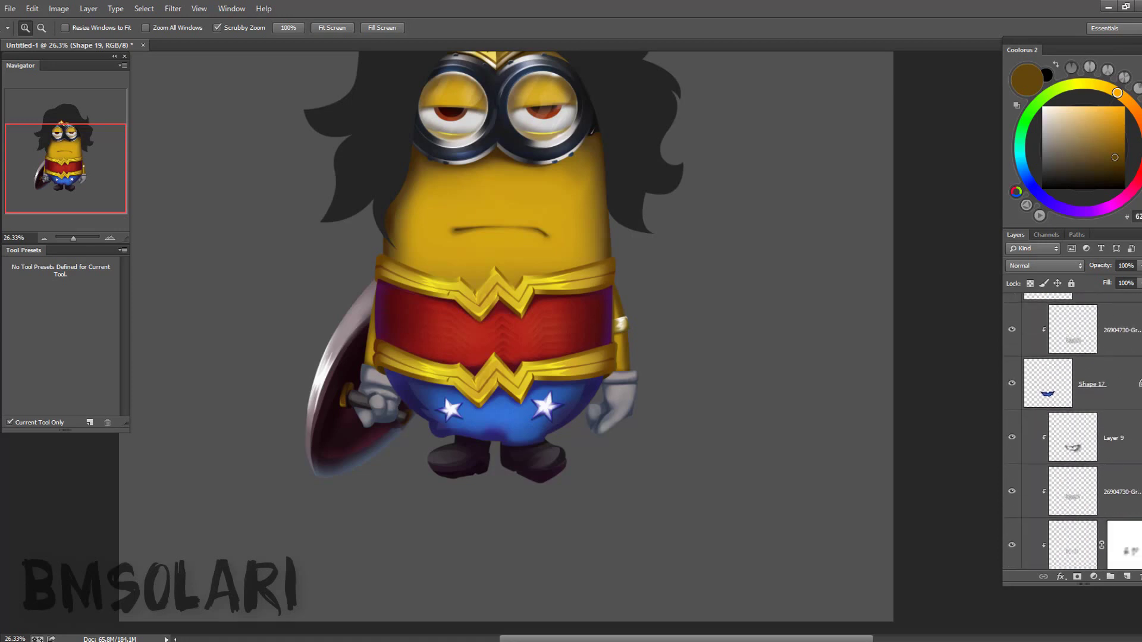
scroll(1047, 446, "down", 3)
scroll(1047, 447, "down", 3)
left_click(1047, 470)
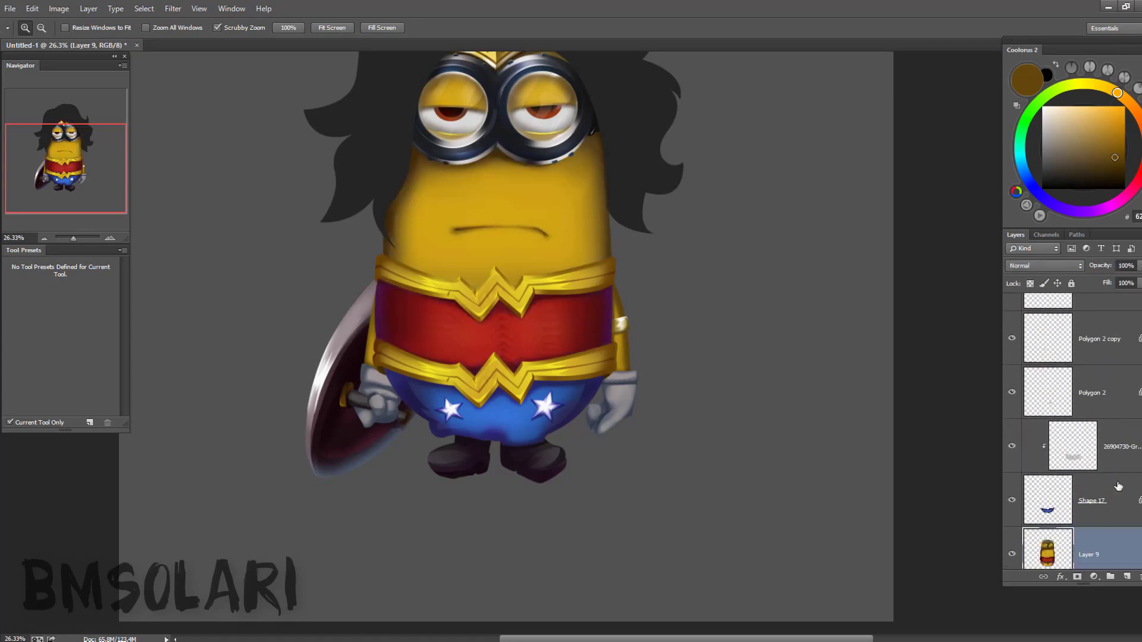
left_click_drag(1070, 360, 1071, 446)
left_click(455, 272, "ctrl")
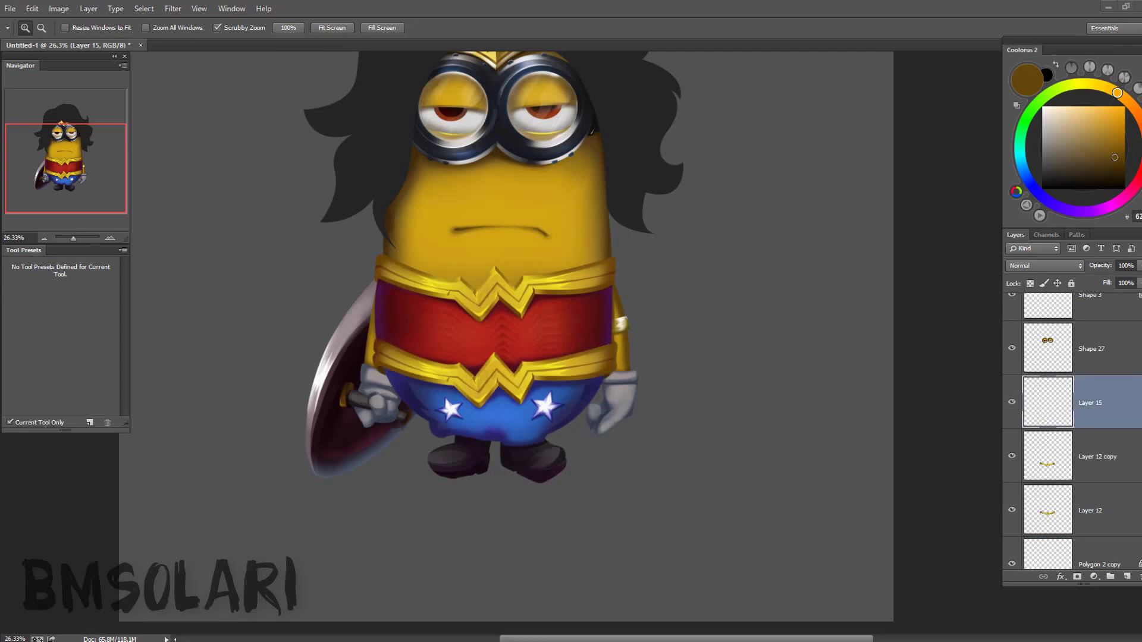
- Zoom in on the belt and move Layer 15 below Layer 12 copy
left_click_drag(578, 390, 549, 381)
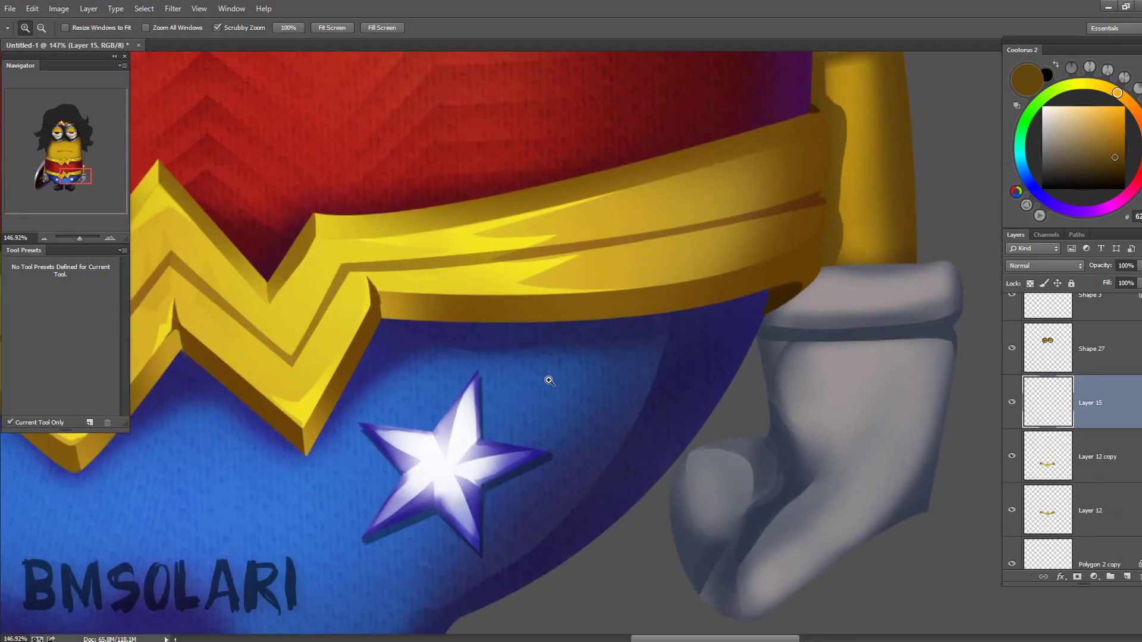
scroll(641, 300, "down", 1)
scroll(625, 279, "down", 1)
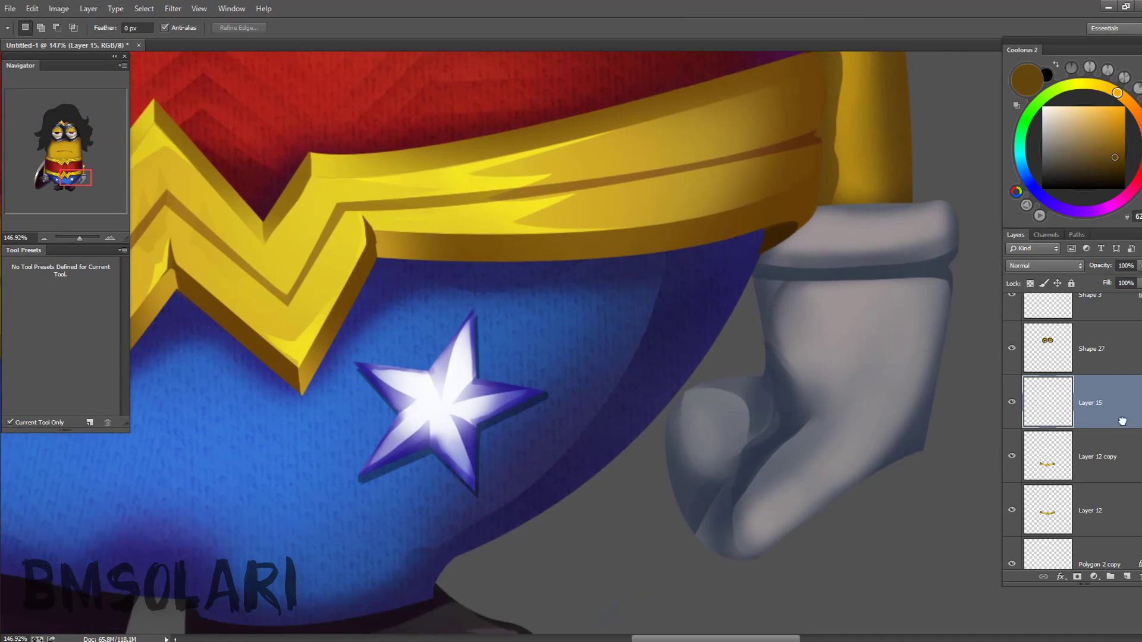
key("ctrl+bracketleft")
- Paint a gold drip below the belt in the band's gold colour
key("b")
left_click(658, 204, "alt")
left_click_drag(645, 322, 642, 246)
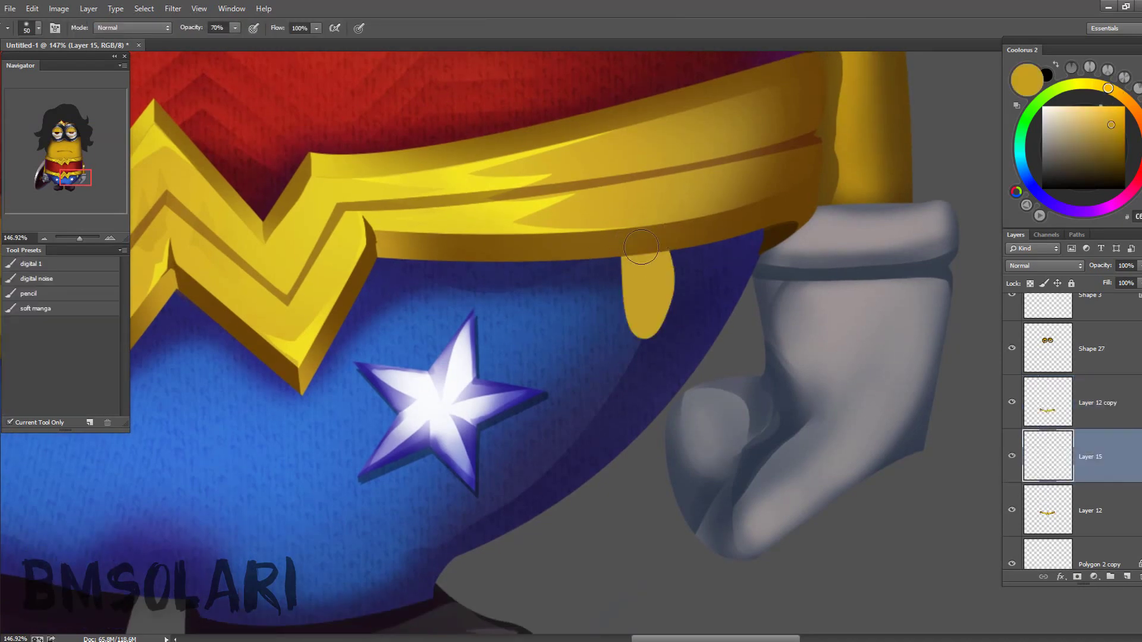
key("ctrl+d")
key("z")
left_click_drag(696, 307, 601, 272)
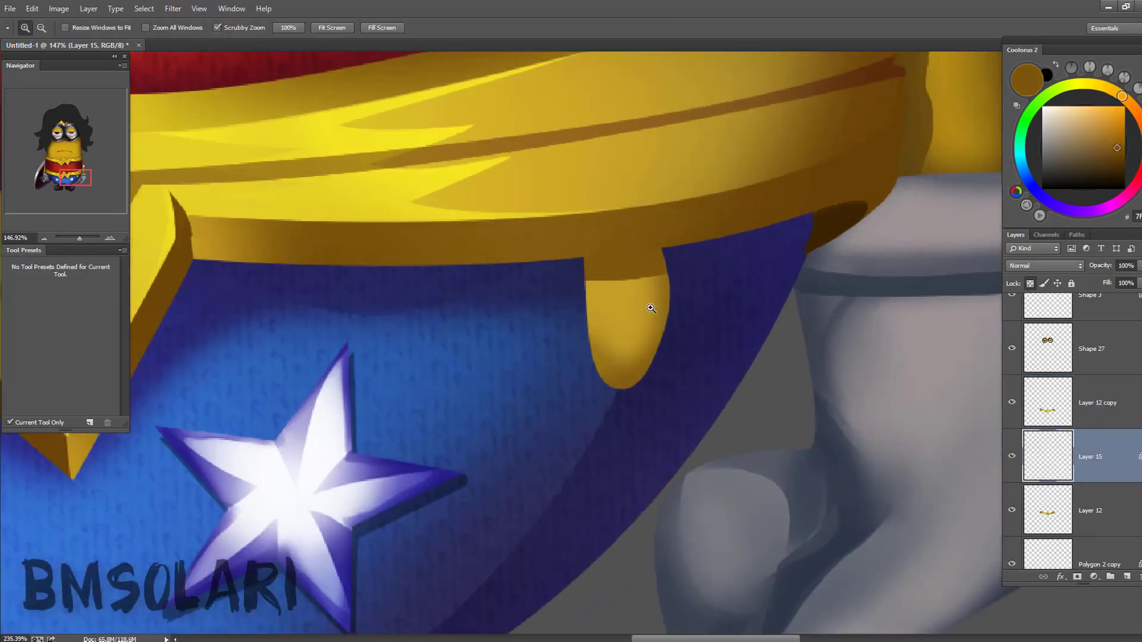
key("b")
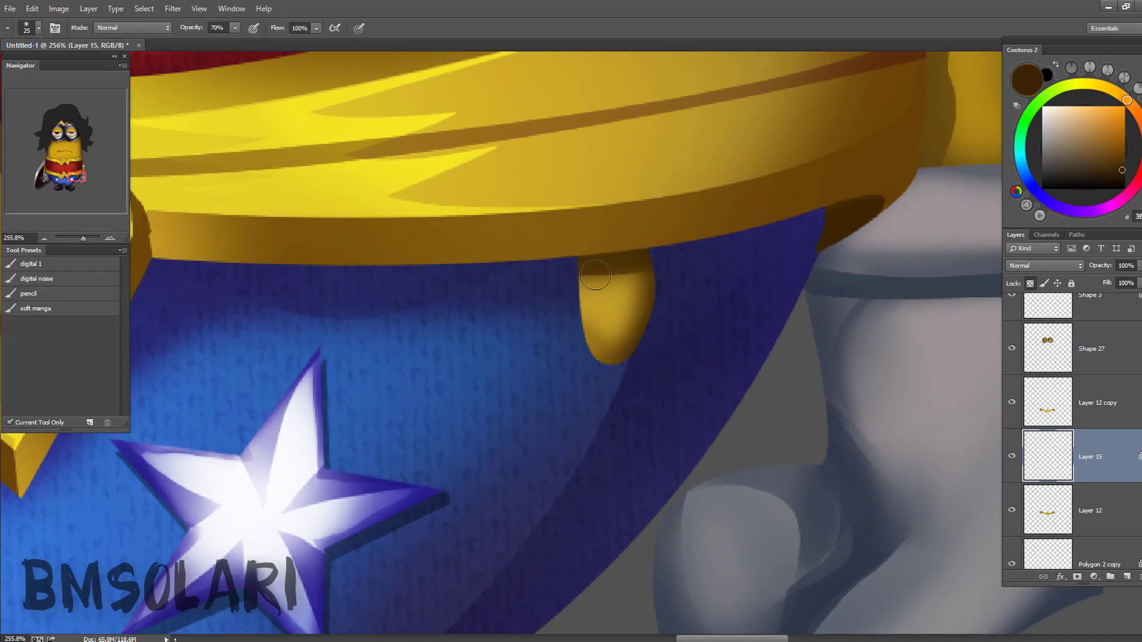
key("bracketright")
key("bracketright")
key("bracketright")
key("z")
mouse_move(599, 319)
left_mouse_down()
mouse_move(595, 279)
mouse_move(689, 317)
mouse_move(680, 283)
left_mouse_up()
- On a new layer, fill a gold ellipse and cut out a smaller inner ellipse to form a ring
key("ctrl+shift+alt+n")
key("m")
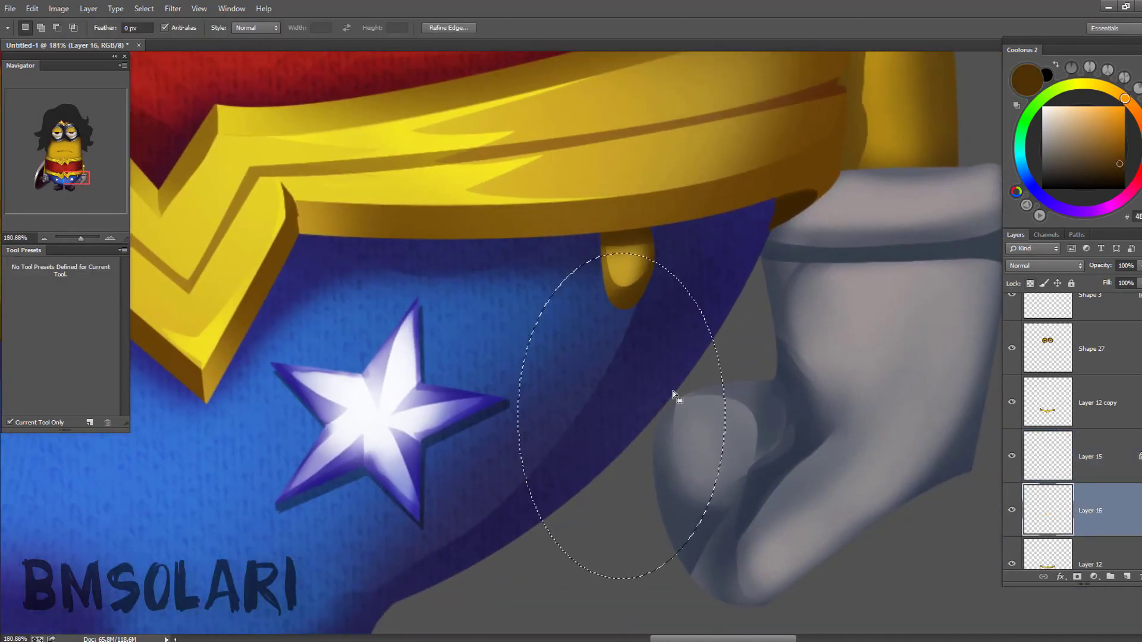
key("b")
left_click(1111, 126)
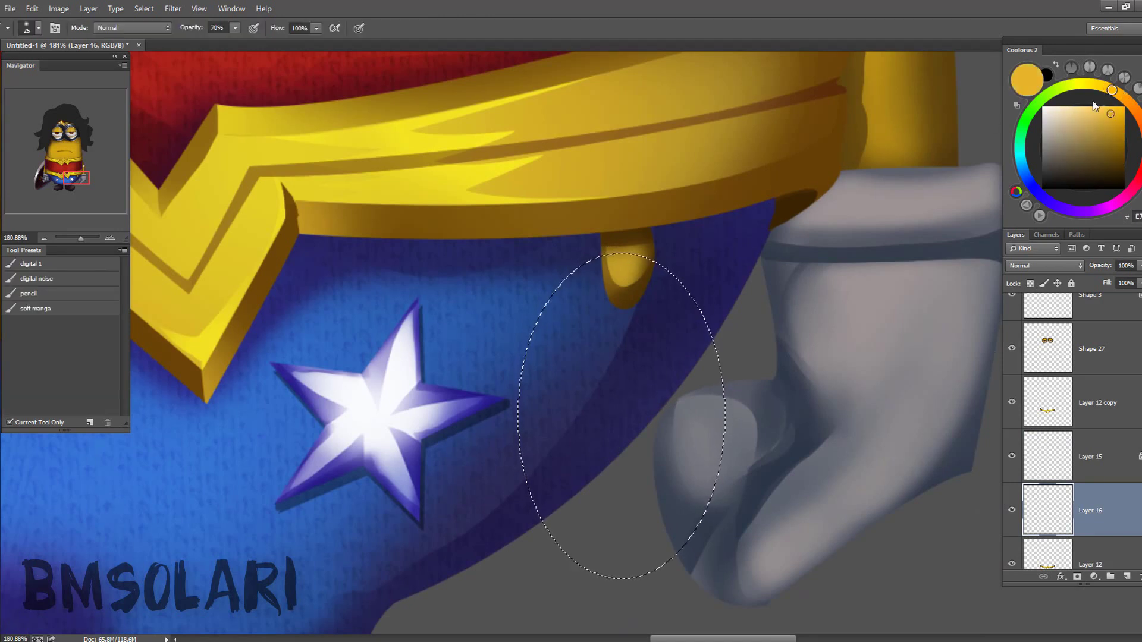
key("alt+BackSpace")
key("m")
left_click_drag(531, 296, 690, 576)
key("Delete")
key("ctrl+d")
- Lock the ring layer's transparency and pick a brighter gold paint colour
key("z")
left_click_drag(695, 376, 707, 349)
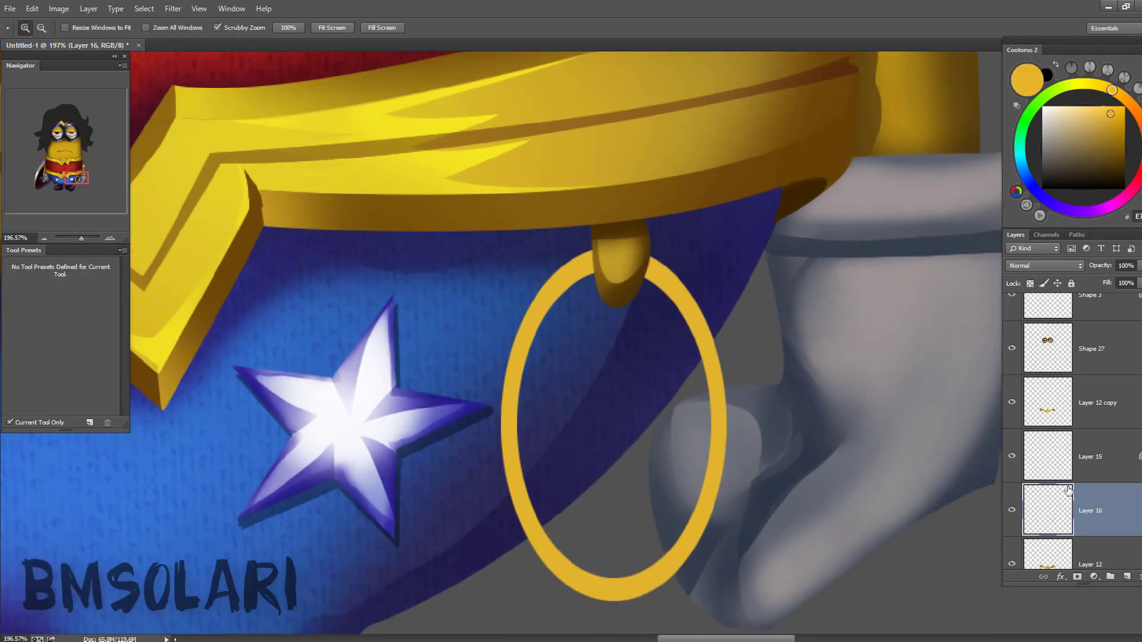
key("b")
key("slash")
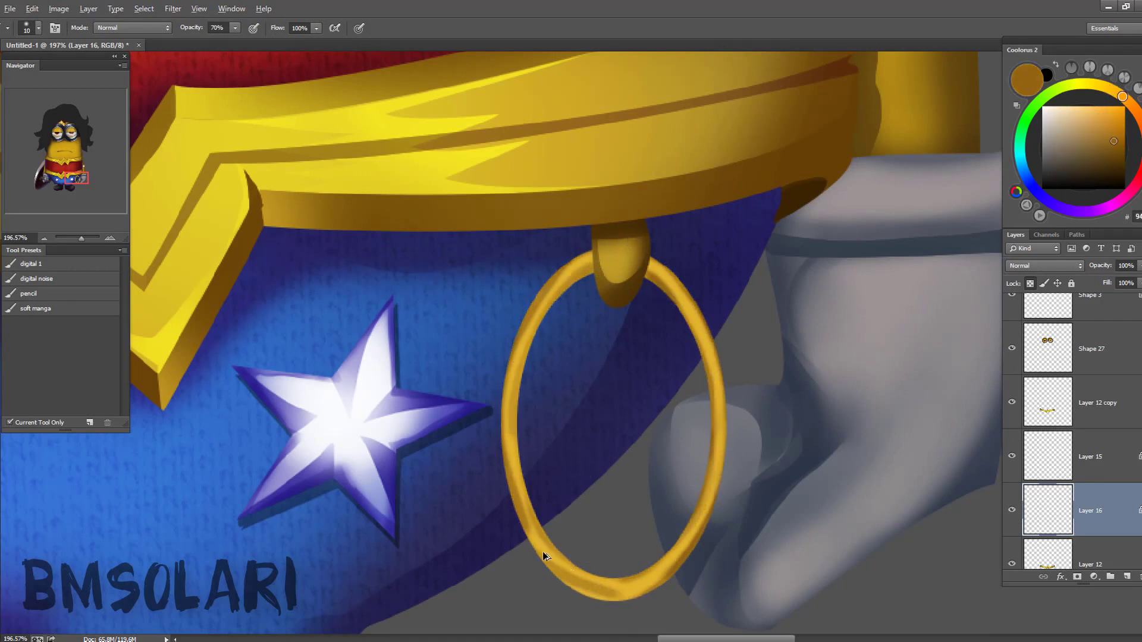
scroll(624, 596, "down", 5)
scroll(593, 480, "up", 4)
left_click(593, 480, "alt")
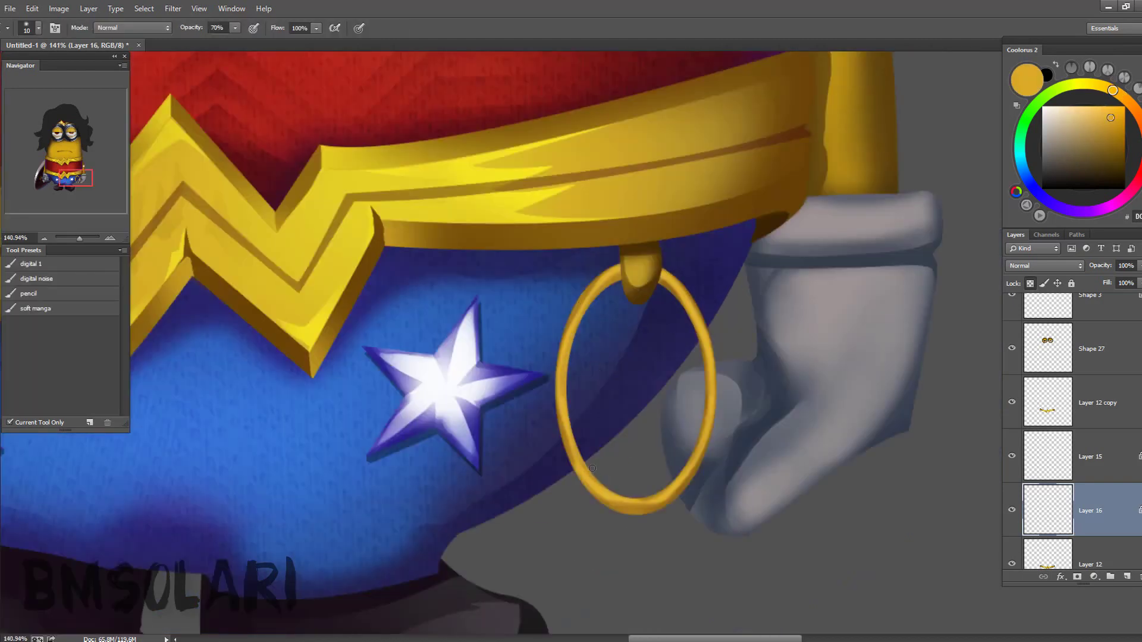
- Duplicate the ring, then rotate and shift the copy into a tilted loop
key("z")
left_click_drag(592, 468, 670, 342)
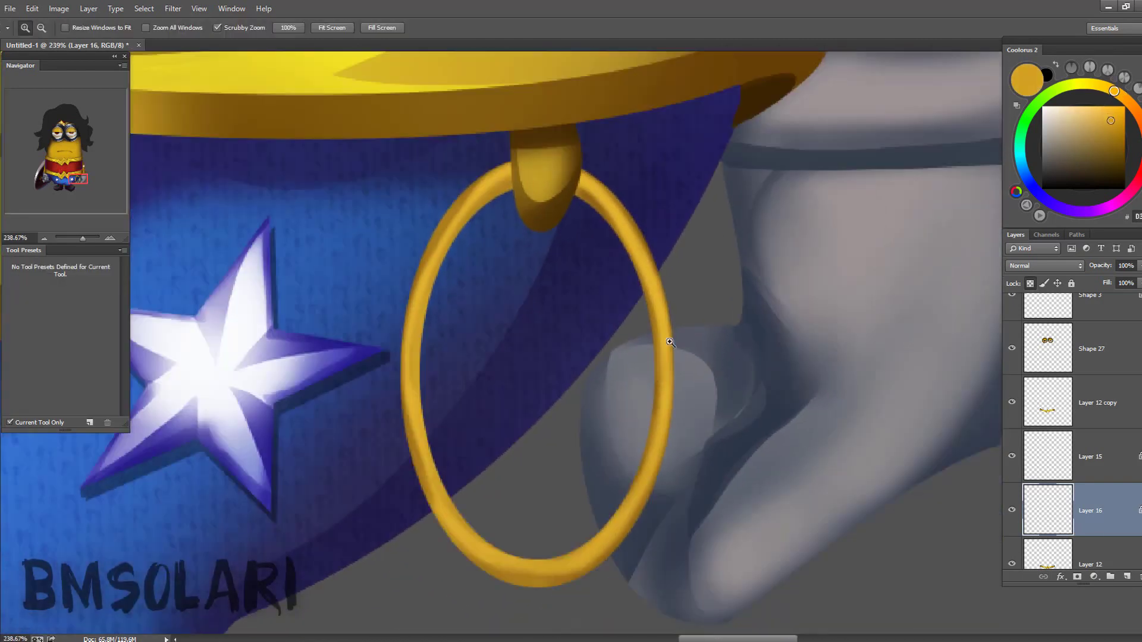
key("ctrl+j")
key("ctrl+j")
key("ctrl+t")
left_click_drag(670, 342, 581, 318)
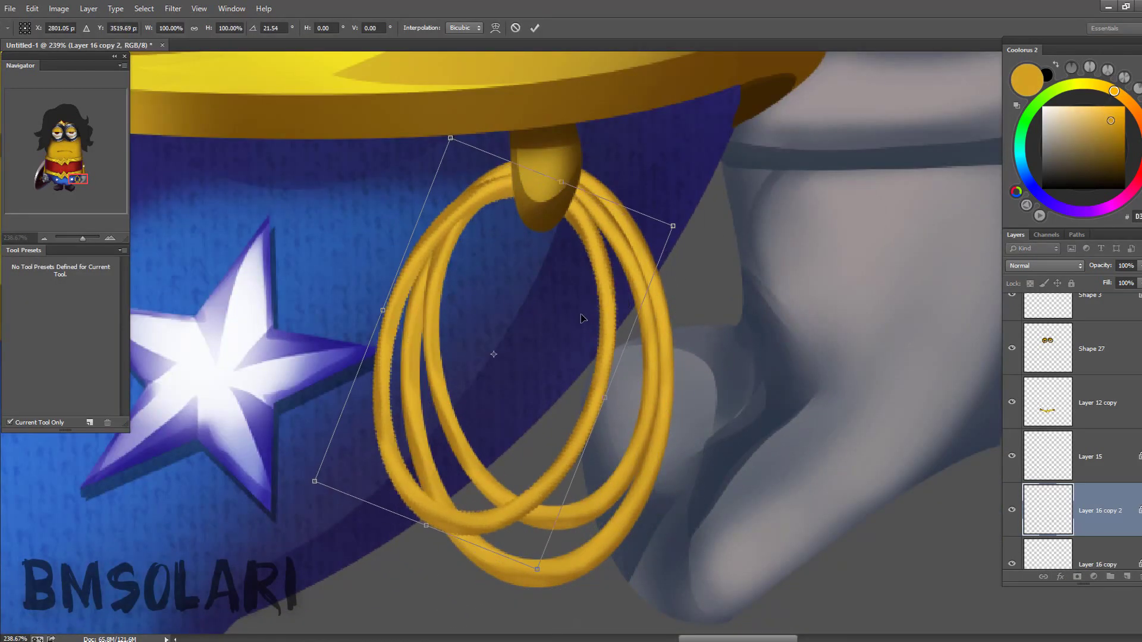
key("Return")
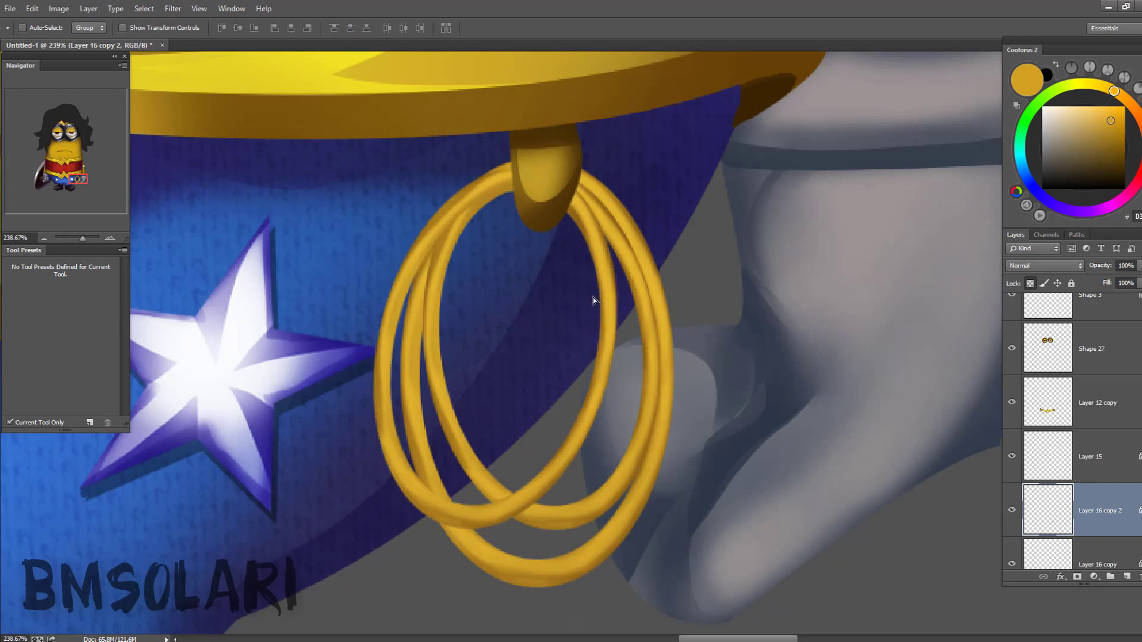
left_click_drag(613, 297, 604, 311)
- Erase gaps along the ring's upper-left and lower-left edges
key("e")
left_click_drag(505, 179, 431, 262)
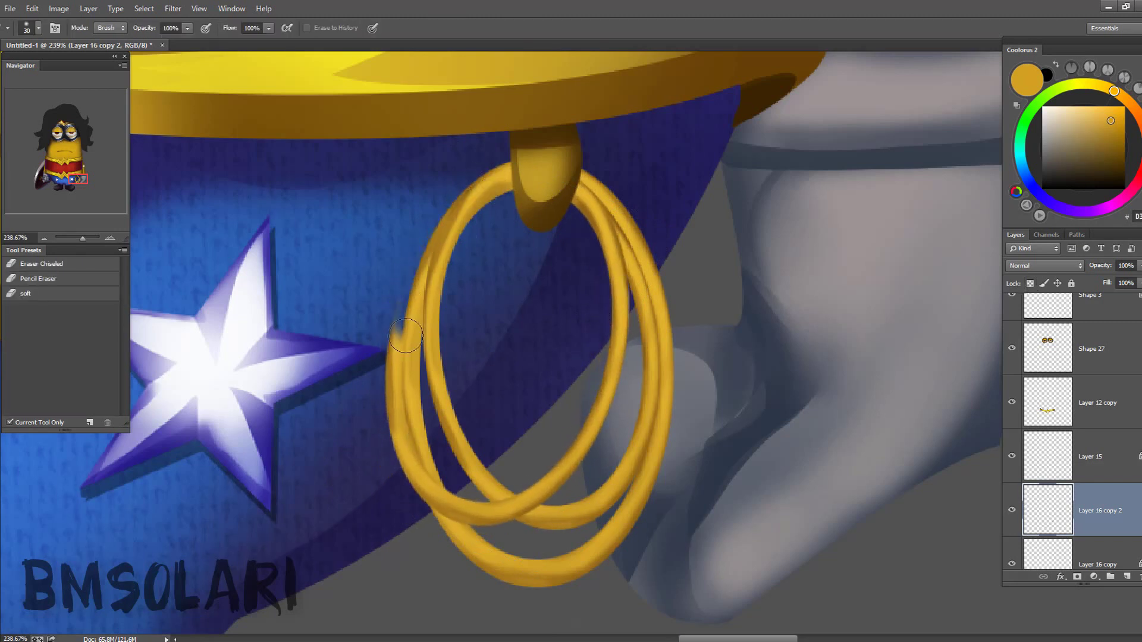
left_click_drag(406, 336, 412, 457)
key("z")
left_click(415, 433)
- Outline the lasso's loose rope end and fill it with yellow
left_click_drag(352, 395, 439, 474)
key("alt+BackSpace")
key("ctrl+d")
scroll(362, 472, "down", 3)
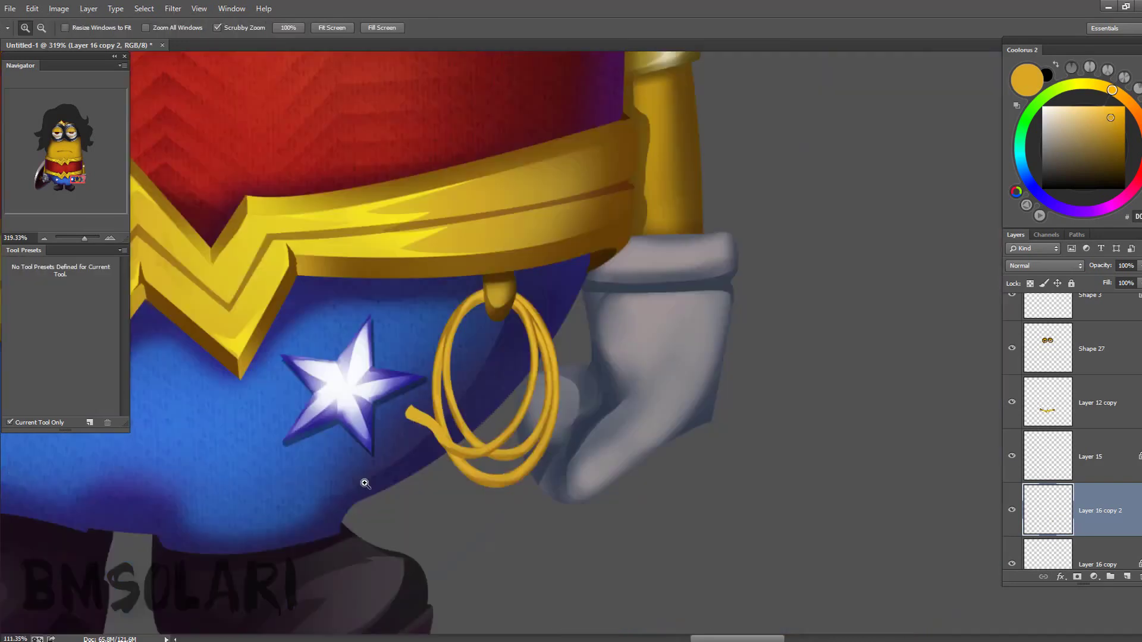
scroll(416, 541, "up", 4)
scroll(703, 355, "up", 2)
- Pick a darker yellow for shading and zoom out to view the whole lasso
key("b")
left_click(703, 355, "alt")
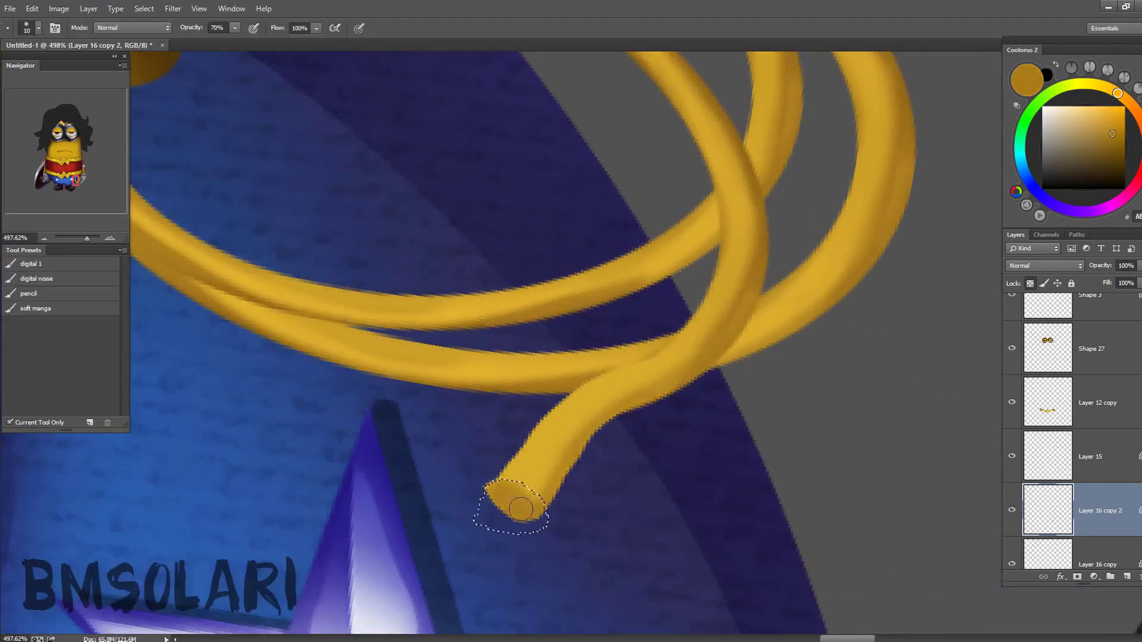
key("z")
left_click_drag(690, 362, 622, 371)
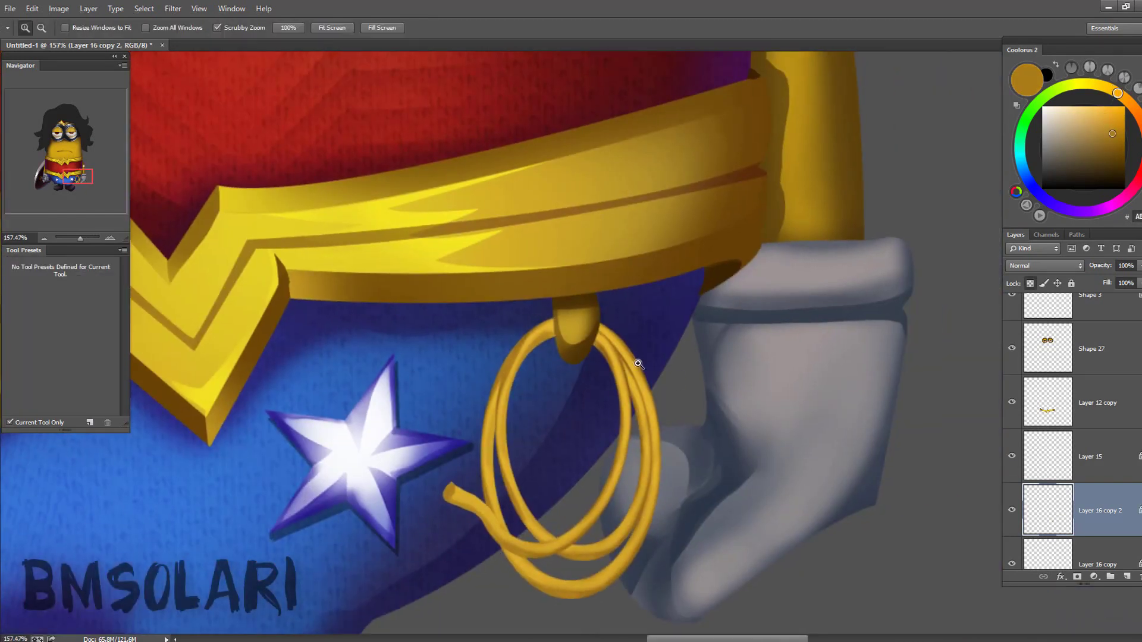
- Merge the ring copies into a single lasso layer
key("ctrl+e")
key("ctrl+e")
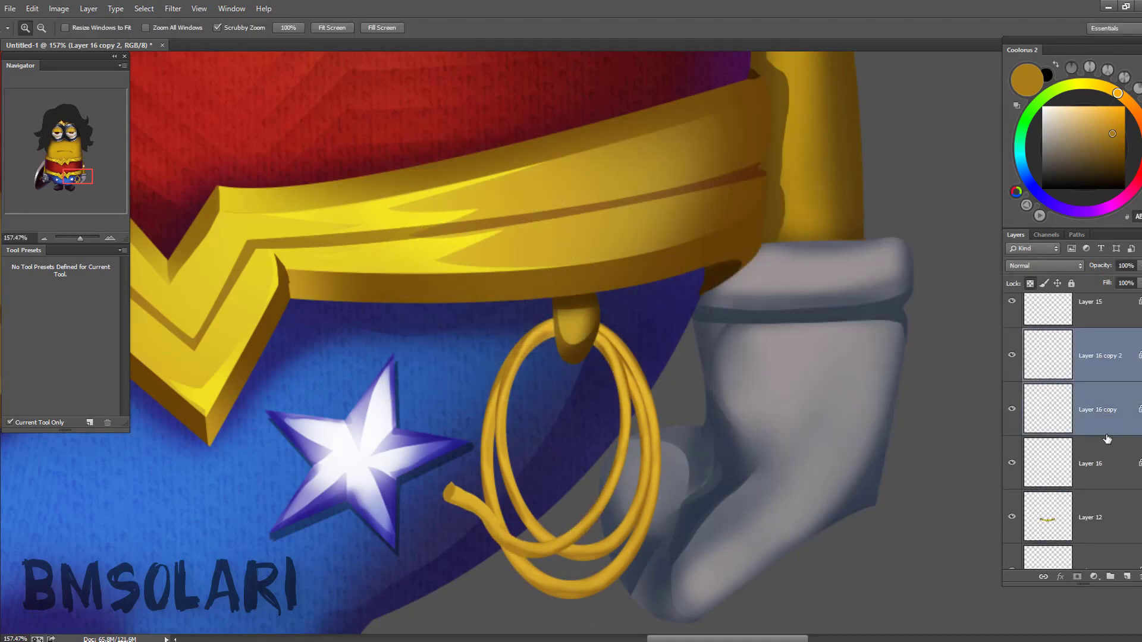
key("ctrl+m")
key("Escape")
- Give the lasso layer a Normal Outer Glow at 51% opacity, size 24, in warm yellow
double_click(1107, 355)
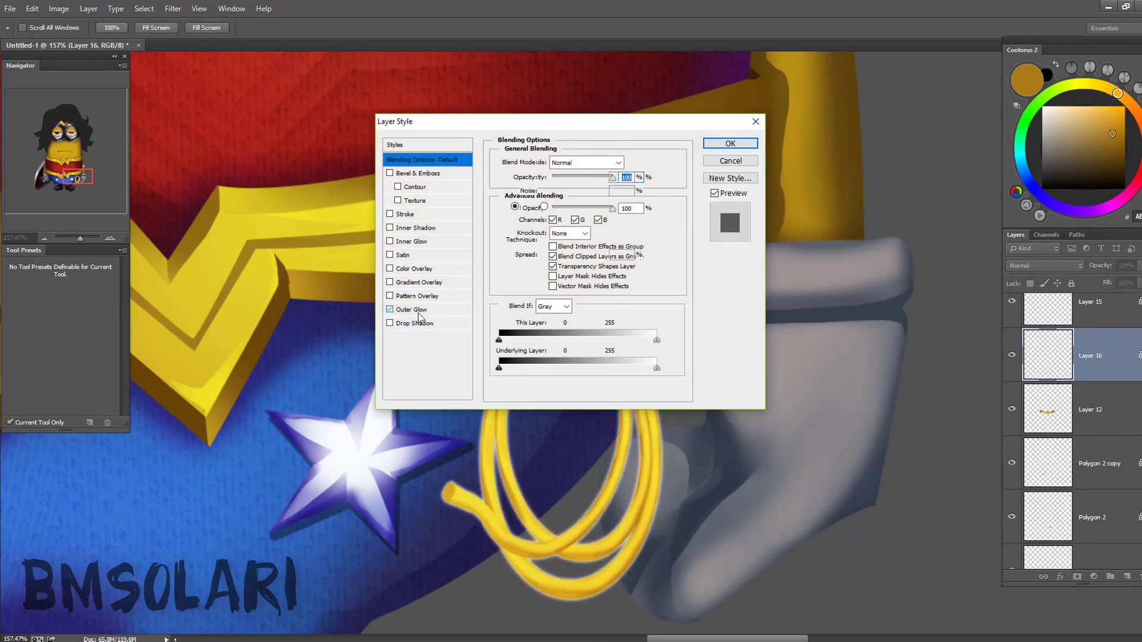
left_click(389, 309)
left_click_drag(543, 269, 552, 271)
left_click(577, 163)
left_click_drag(589, 178, 574, 177)
left_click(527, 206)
type("f9e126")
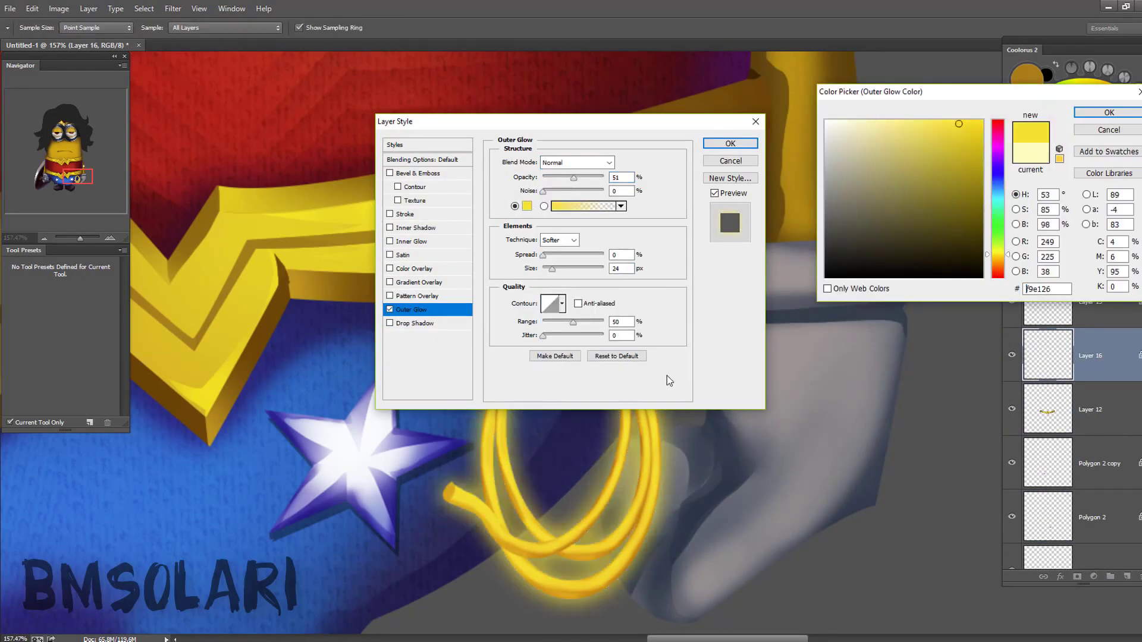
key("Return")
left_click(527, 206)
left_click(910, 148)
key("Return")
key("Return")
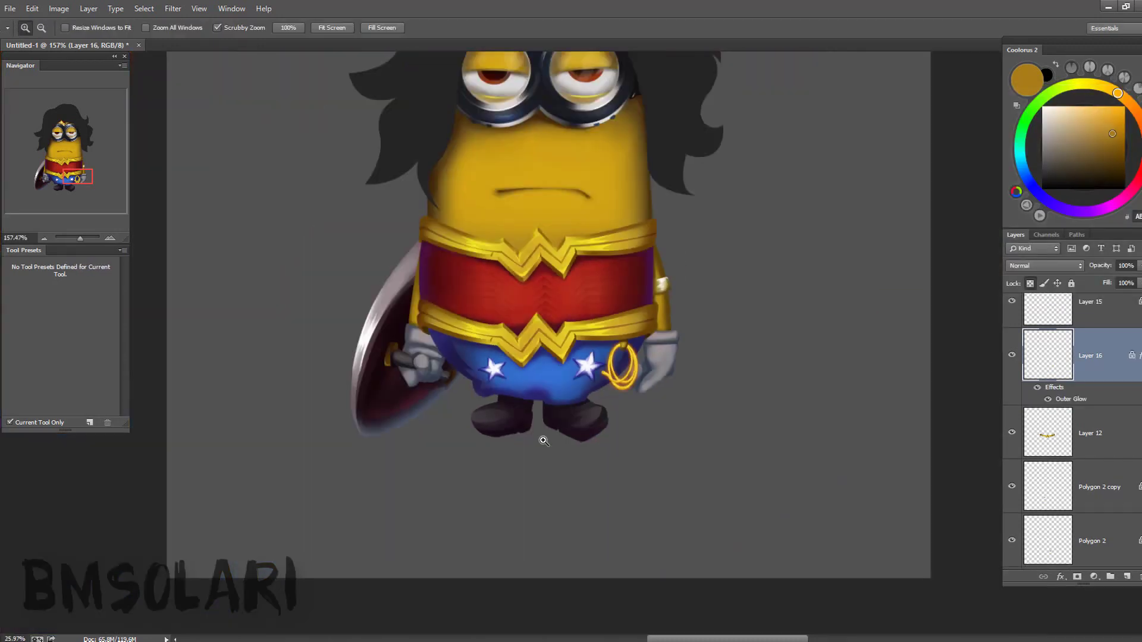
- Rotate the canvas view to inspect the glow, reset rotation, and select the hair layer
scroll(562, 407, "up", 3)
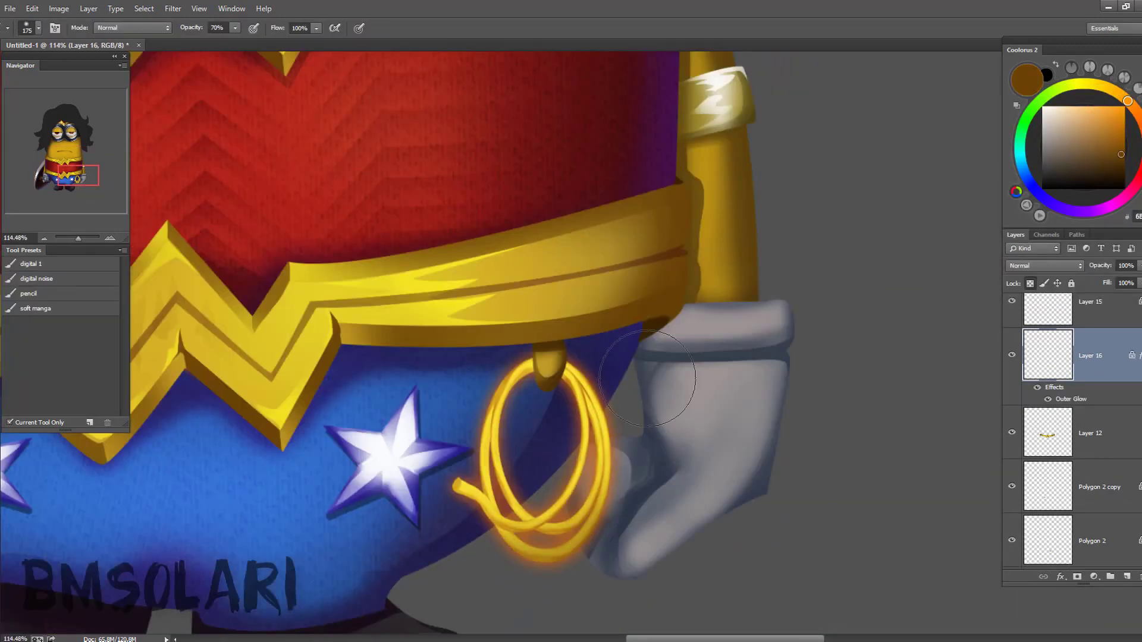
key("r")
mouse_move(598, 522)
left_mouse_down()
mouse_move(625, 485)
mouse_move(623, 408)
left_mouse_up()
scroll(694, 398, "up", 3)
key("Escape")
left_click(1092, 353)
- Paint light blue-grey tones across the hair with an enlarged brush
key("z")
key("b")
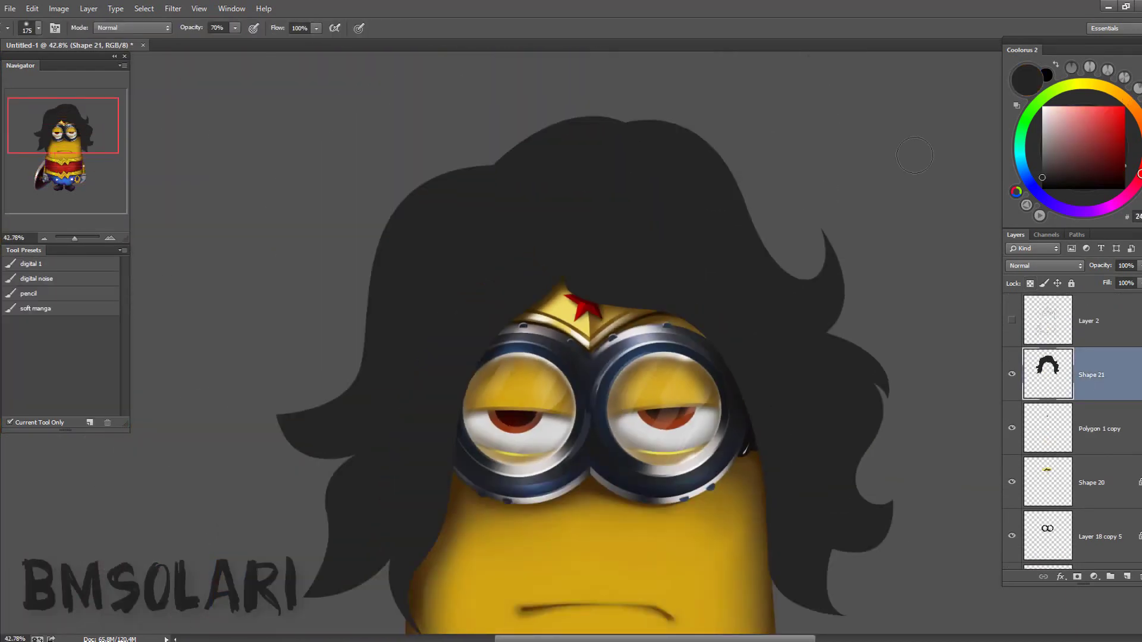
left_click(1025, 174)
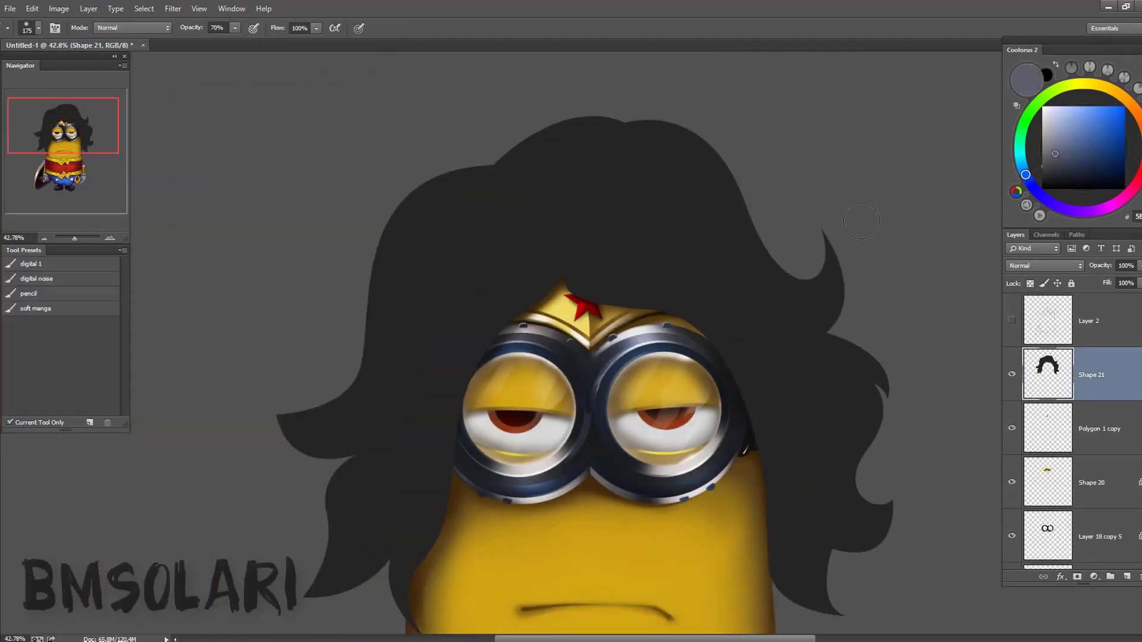
left_click(1023, 169)
left_click(1058, 157)
key("bracketright")
key("bracketright")
key("bracketright")
left_click_drag(386, 250, 833, 357)
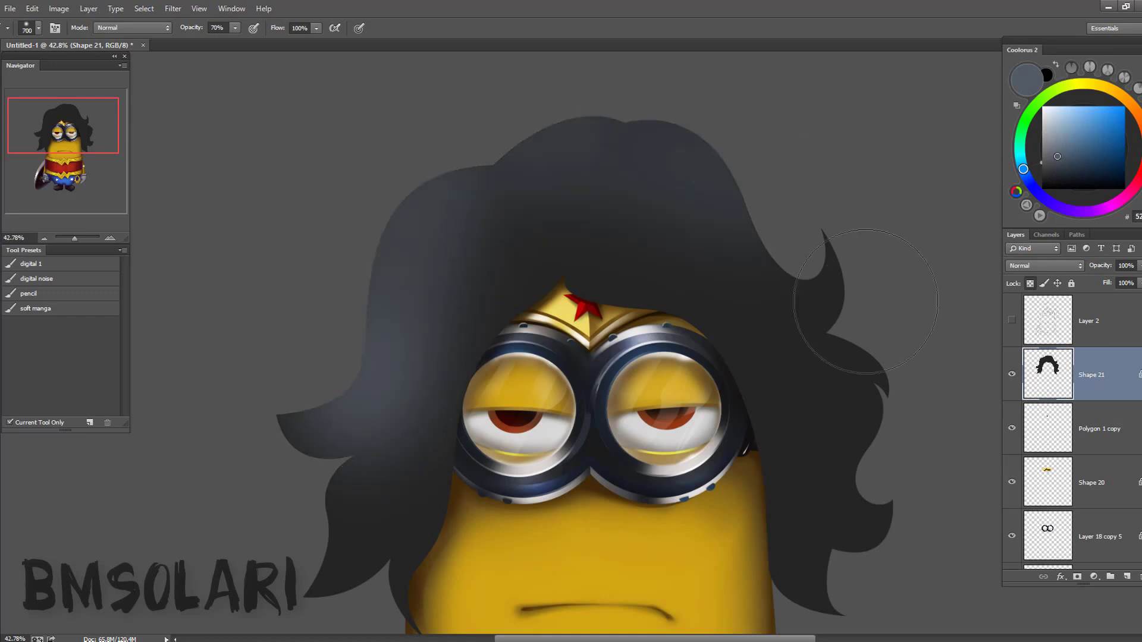
- Darken the hair's left and right sides with sampled dark grey, then tint the top purple
left_click(426, 500, "alt")
left_click_drag(381, 416, 612, 280)
left_click_drag(833, 357, 587, 262)
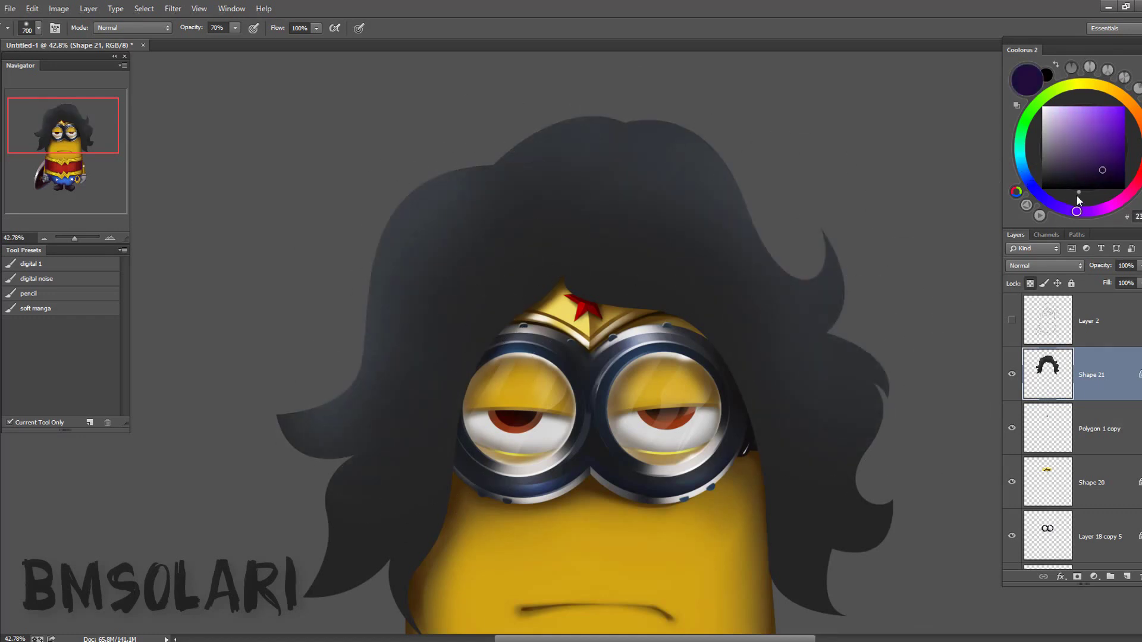
key("bracketleft")
key("bracketleft")
key("bracketleft")
left_click_drag(475, 160, 357, 572)
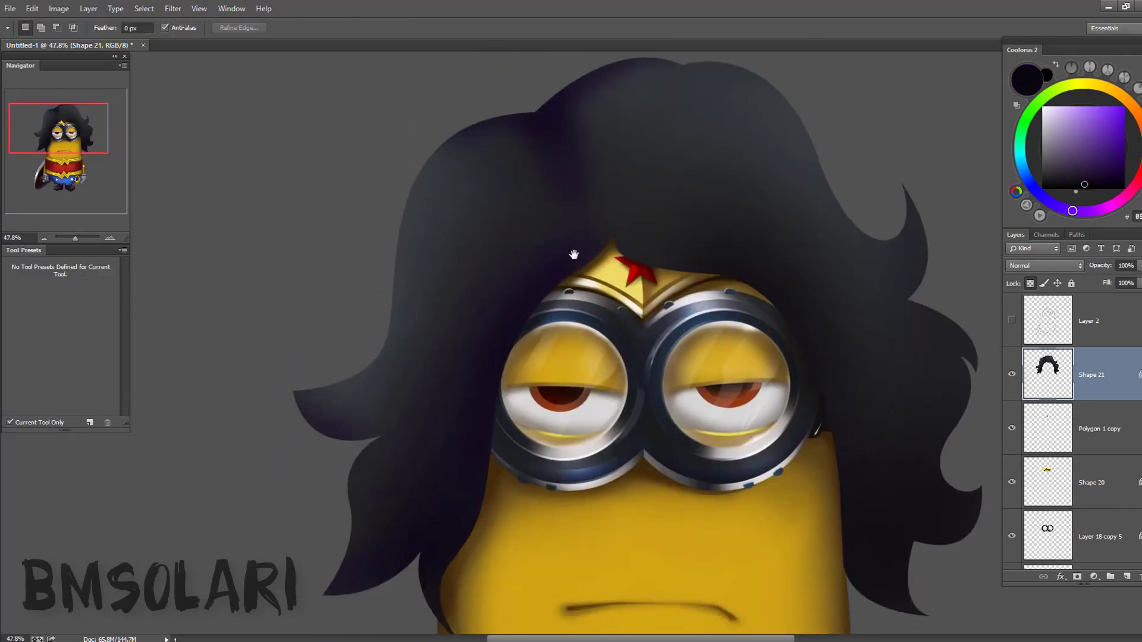
scroll(497, 215, "left", 2)
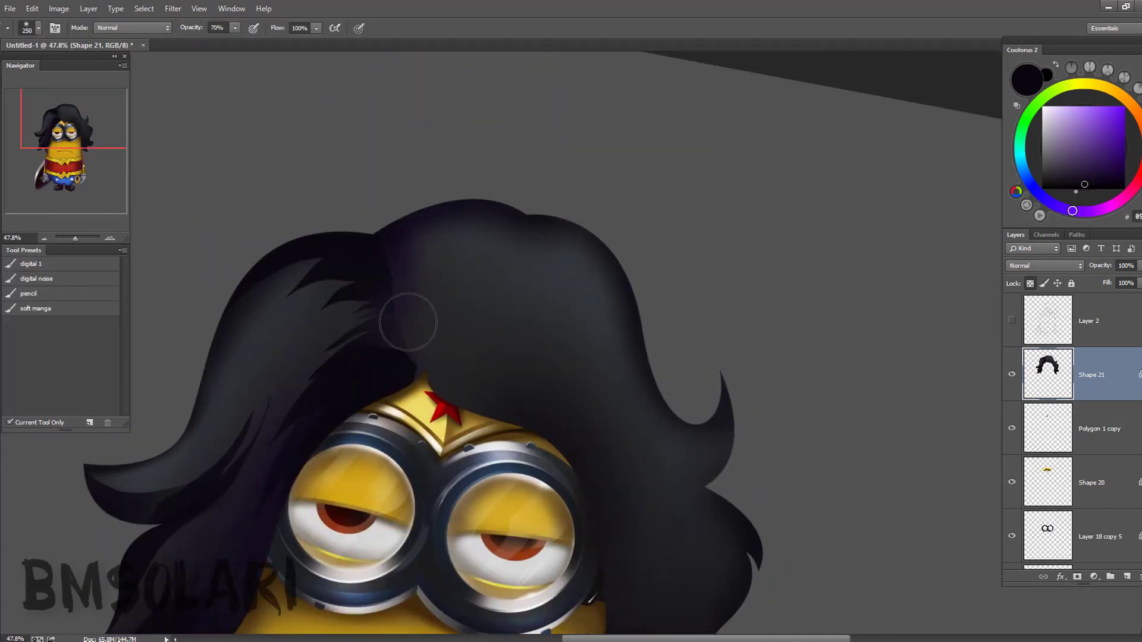
- Lasso-select a small strand on the hair's left and a new strand near the top
key("l")
left_click_drag(386, 309, 410, 372)
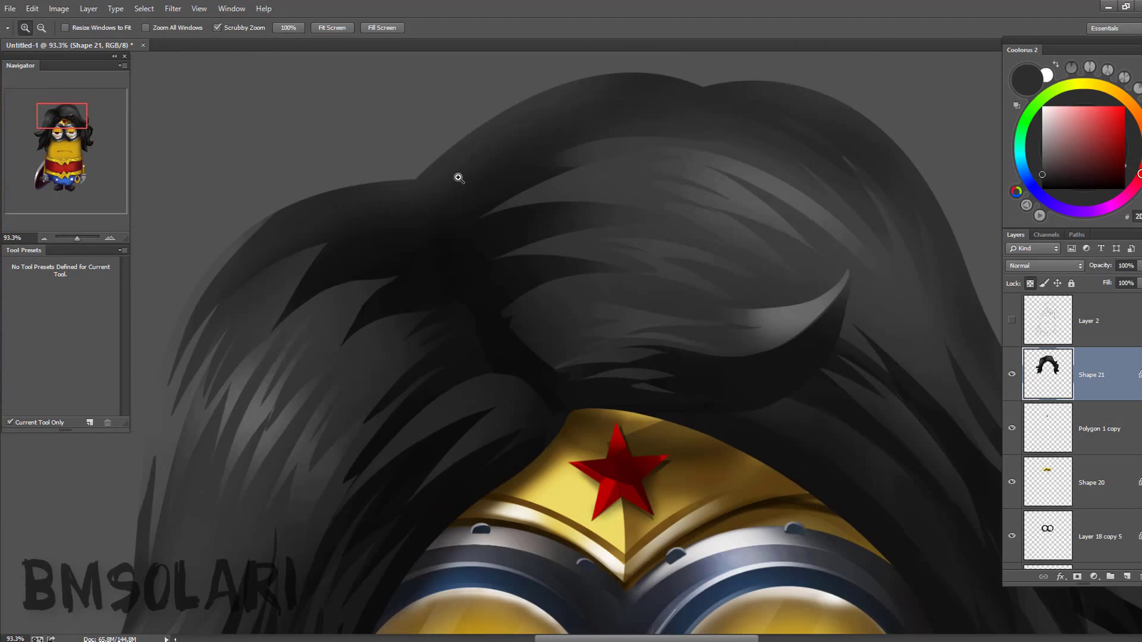
key("l")
left_click_drag(424, 214, 511, 154)
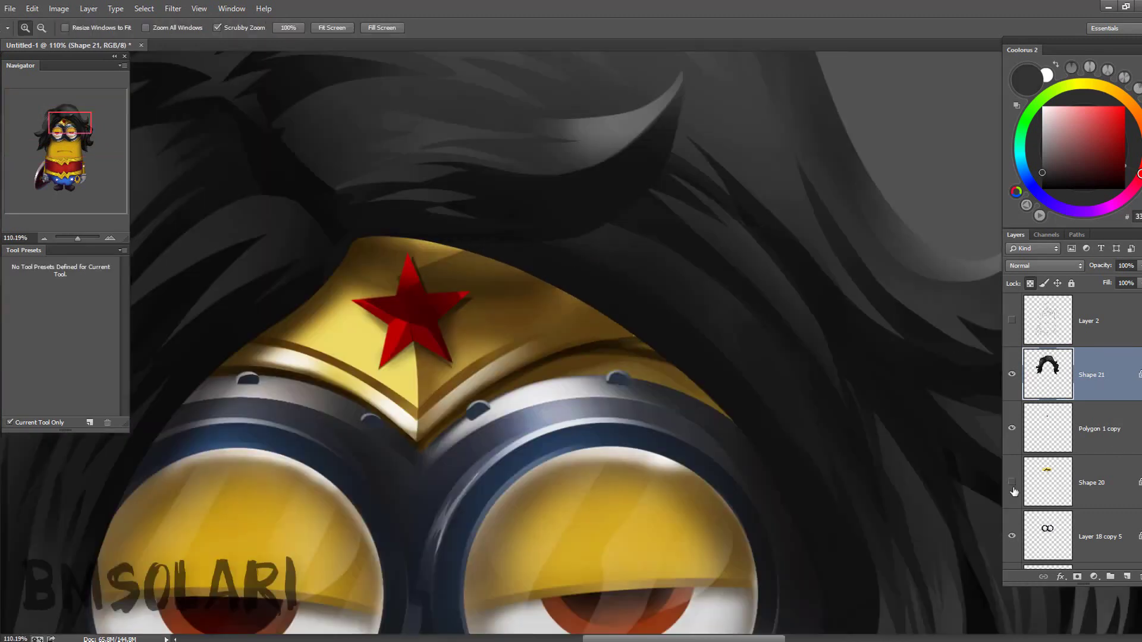
- Show the Shape 20 headband layer and select the Polygon 1 copy layer
left_click(1014, 484)
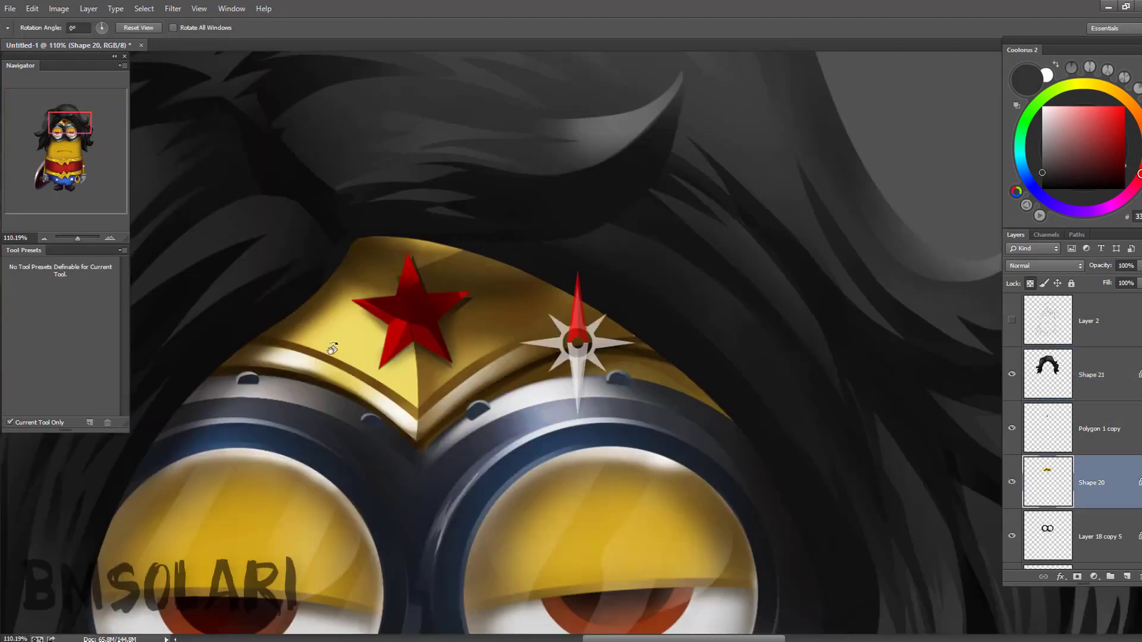
left_click(413, 304, "ctrl")
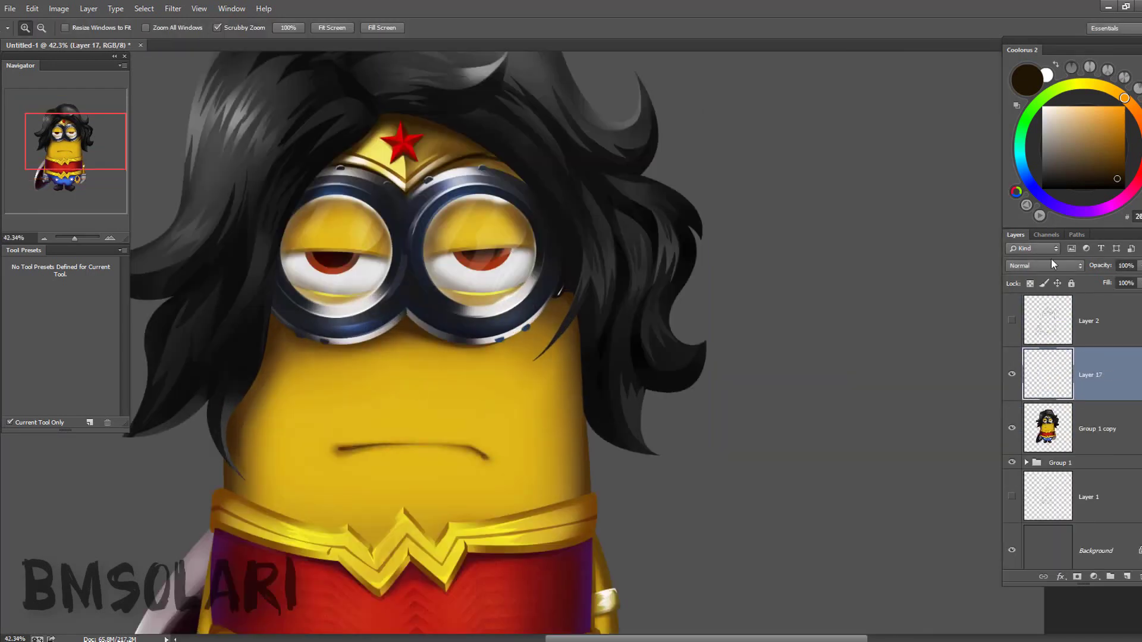
- Set the new layer to Overlay and brighten the lower face with yellow
left_click(1053, 265)
key("b")
left_click(426, 398, "alt")
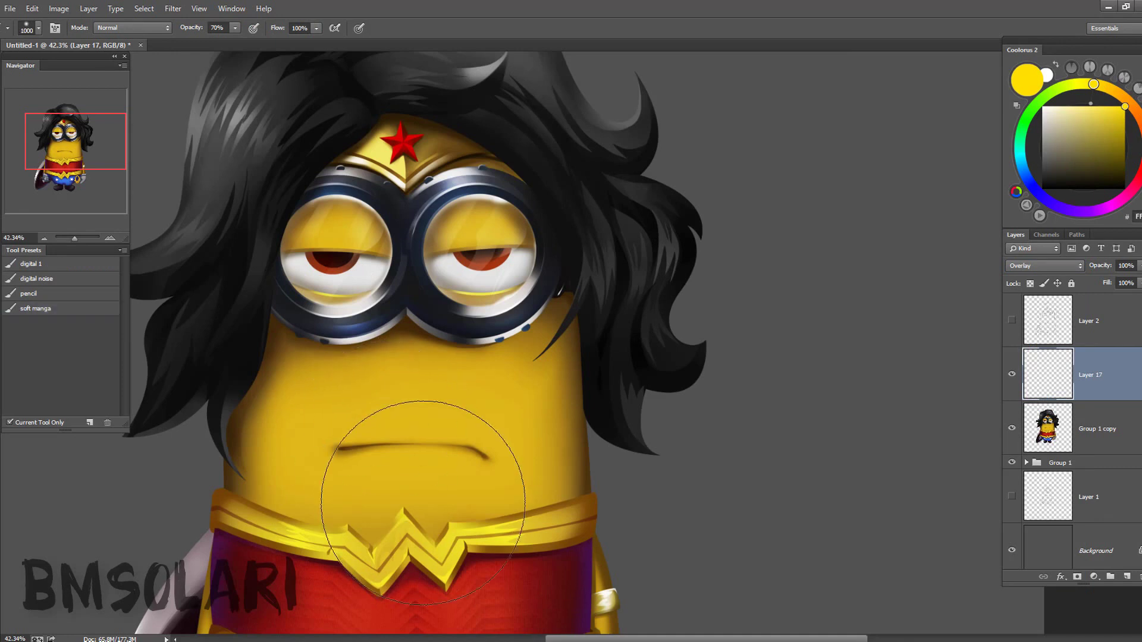
left_click_drag(433, 472, 421, 408)
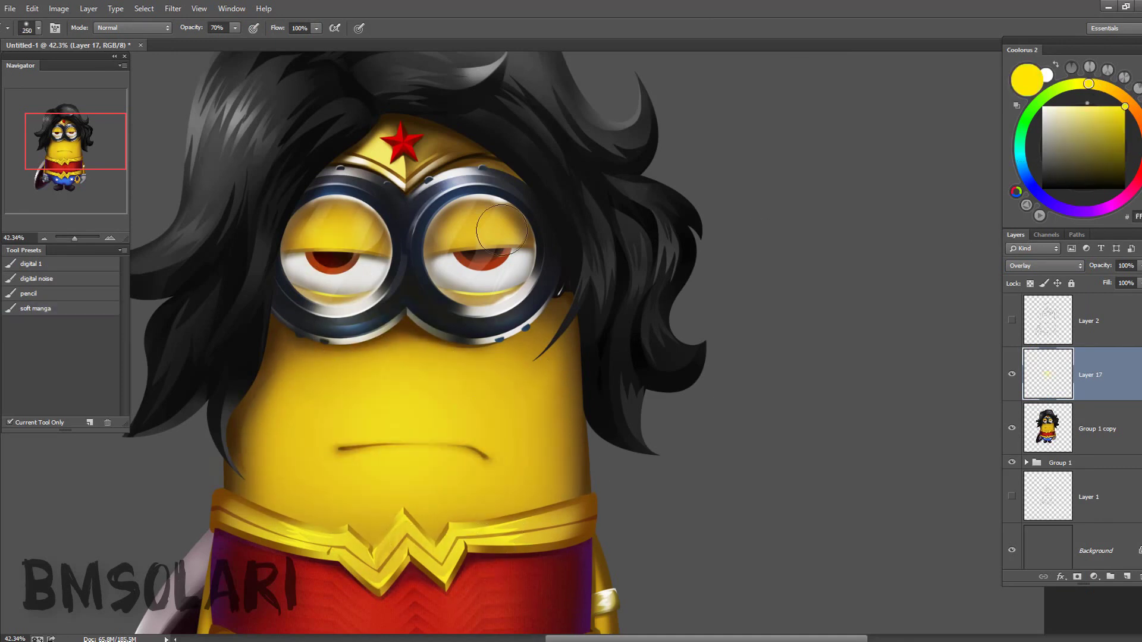
left_click_drag(502, 230, 513, 338)
- Try Color Burn and other blend modes, settling on Color Dodge
left_click(1045, 266)
left_click(1035, 309)
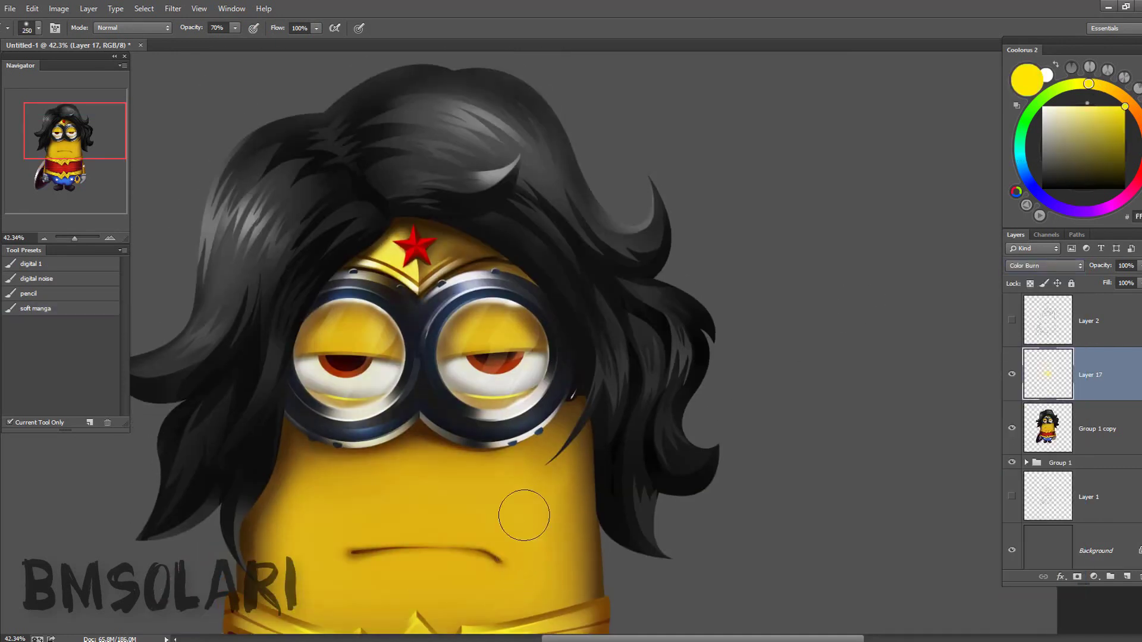
left_click(1045, 266)
left_click(1056, 379)
left_click_drag(471, 485, 492, 417)
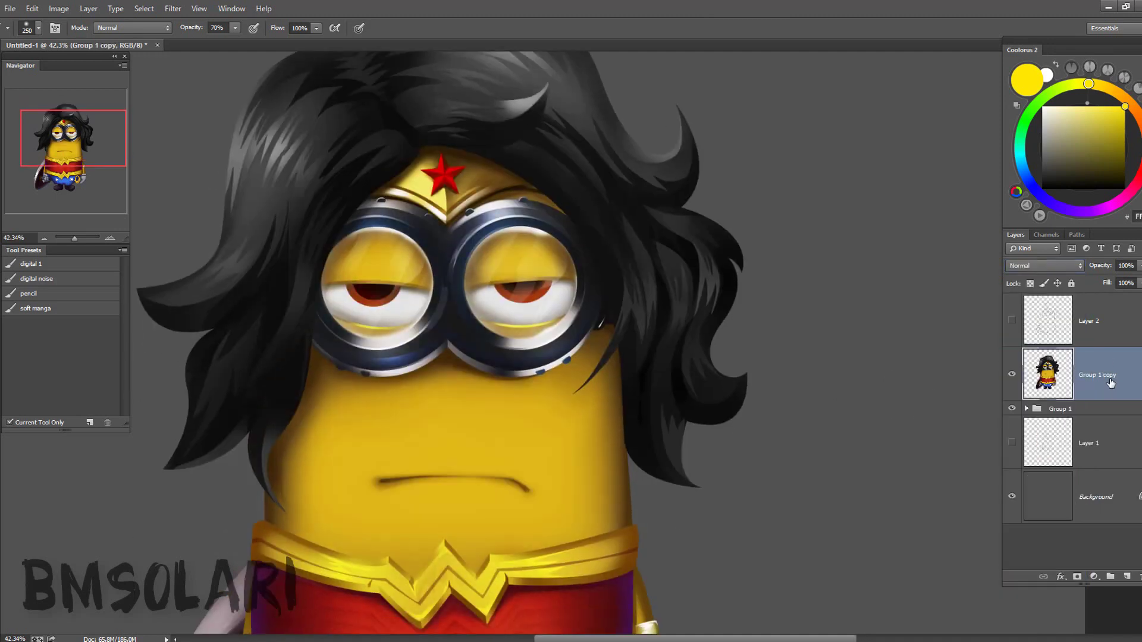
left_click(1045, 266)
left_click(1023, 388)
- Add orange glow to the goggle lenses and along the lower goggle rim
right_click(355, 352, "alt+shift")
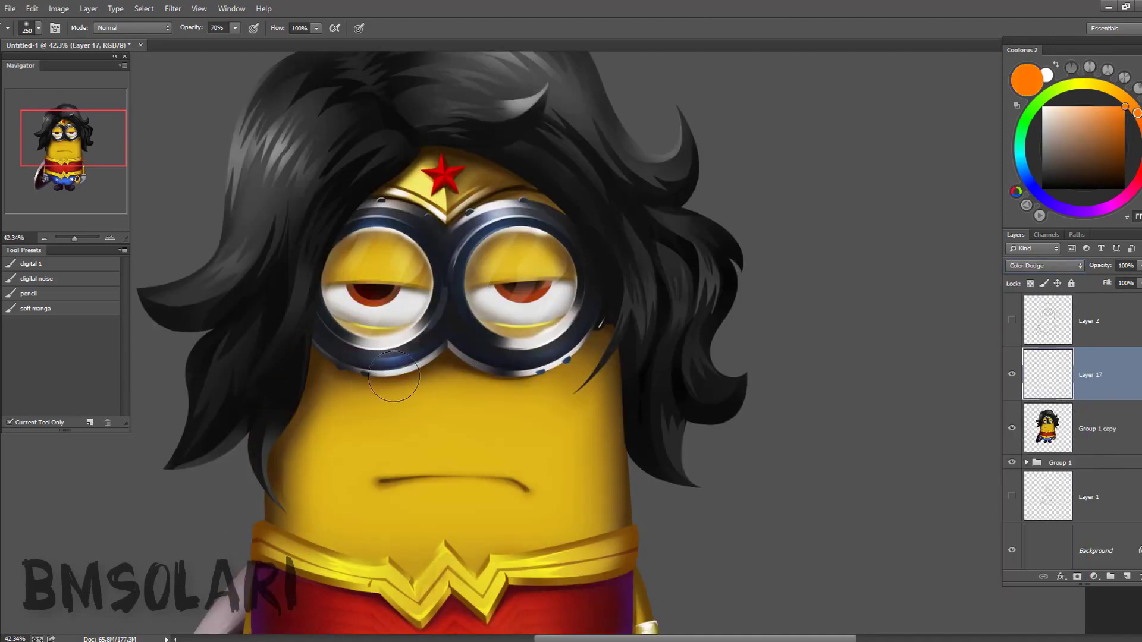
left_click_drag(402, 246, 421, 238)
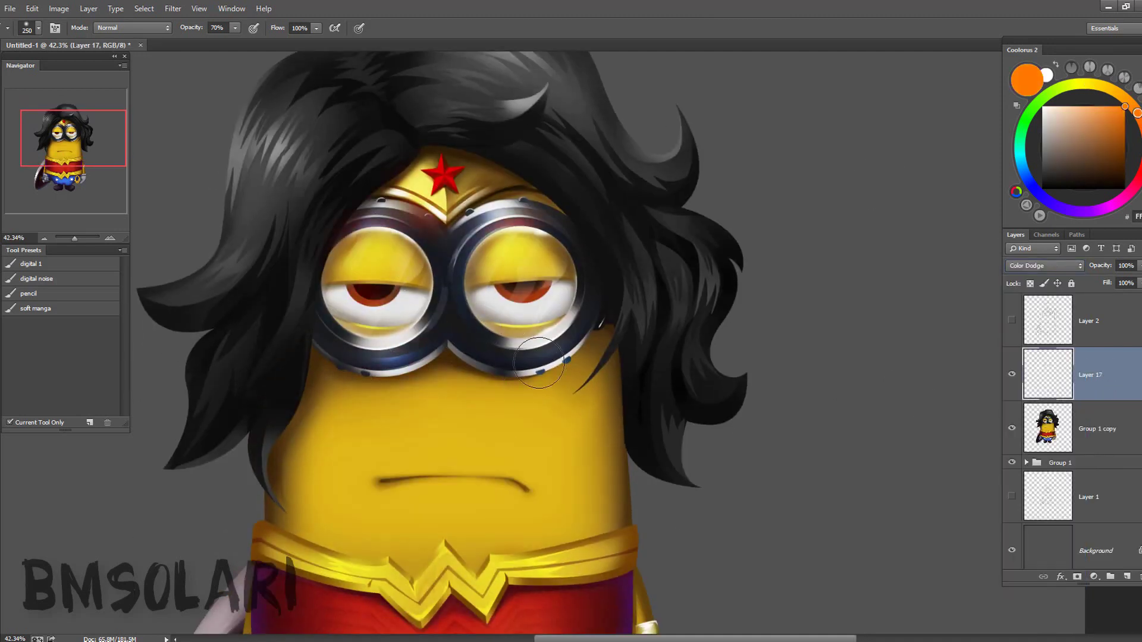
left_click_drag(539, 363, 566, 400)
scroll(536, 408, "down", 3)
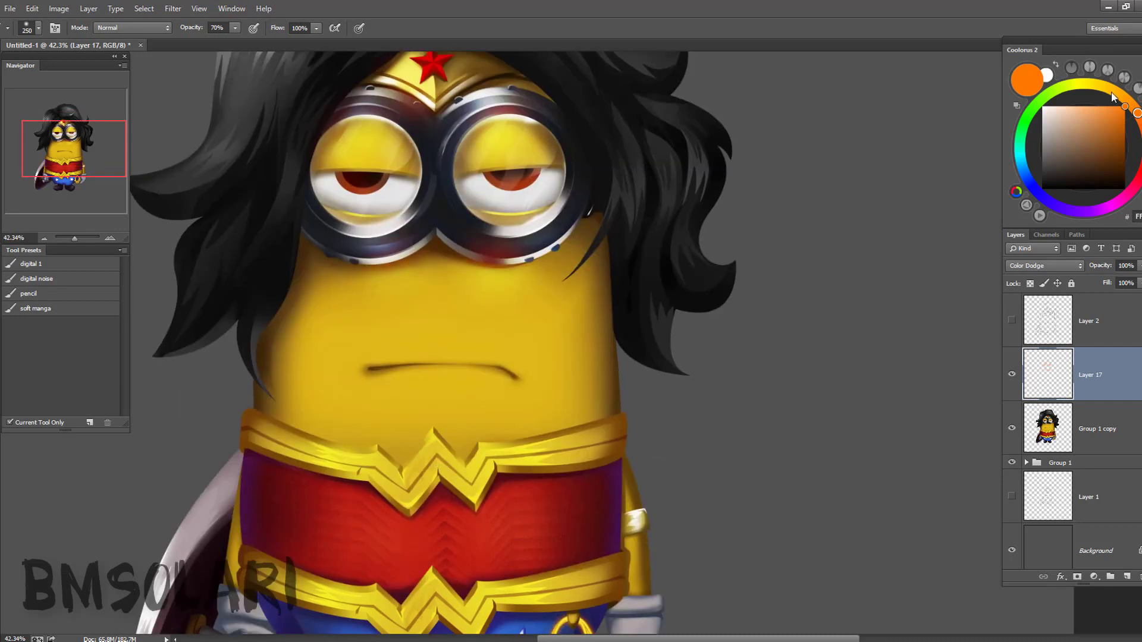
- Paint yellow and white glints on the belt using sampled belt yellow
left_click_drag(1113, 97, 1085, 83)
mouse_move(434, 442)
left_mouse_down()
mouse_move(485, 439)
mouse_move(387, 454)
left_mouse_up()
scroll(625, 438, "down", 4)
left_click_drag(625, 382, 626, 402)
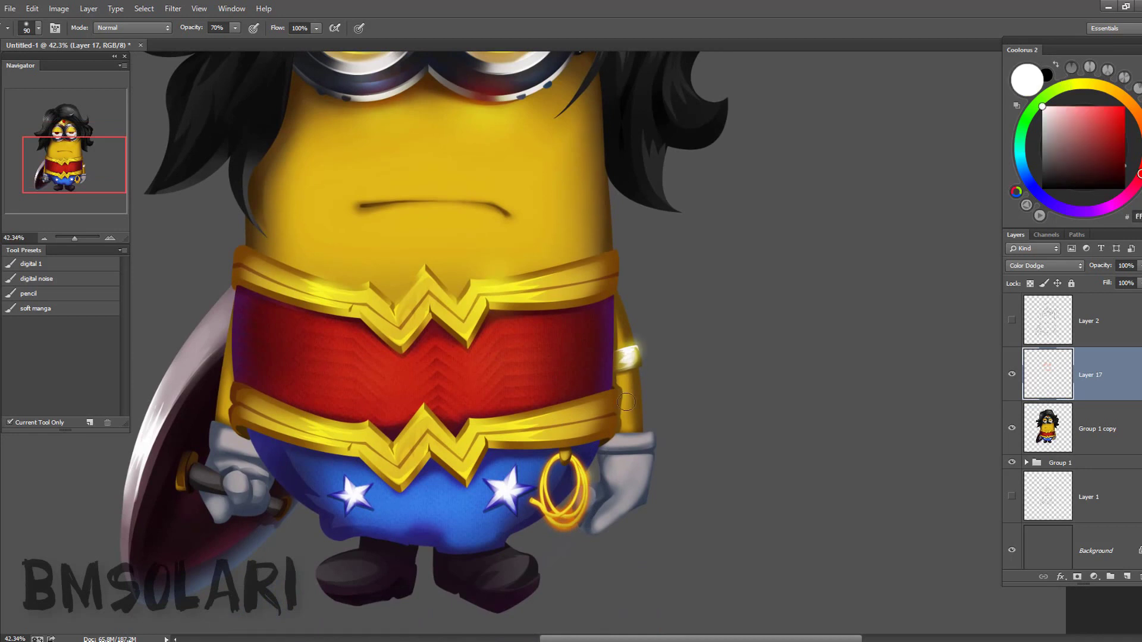
left_click(616, 259, "alt")
key("bracketright")
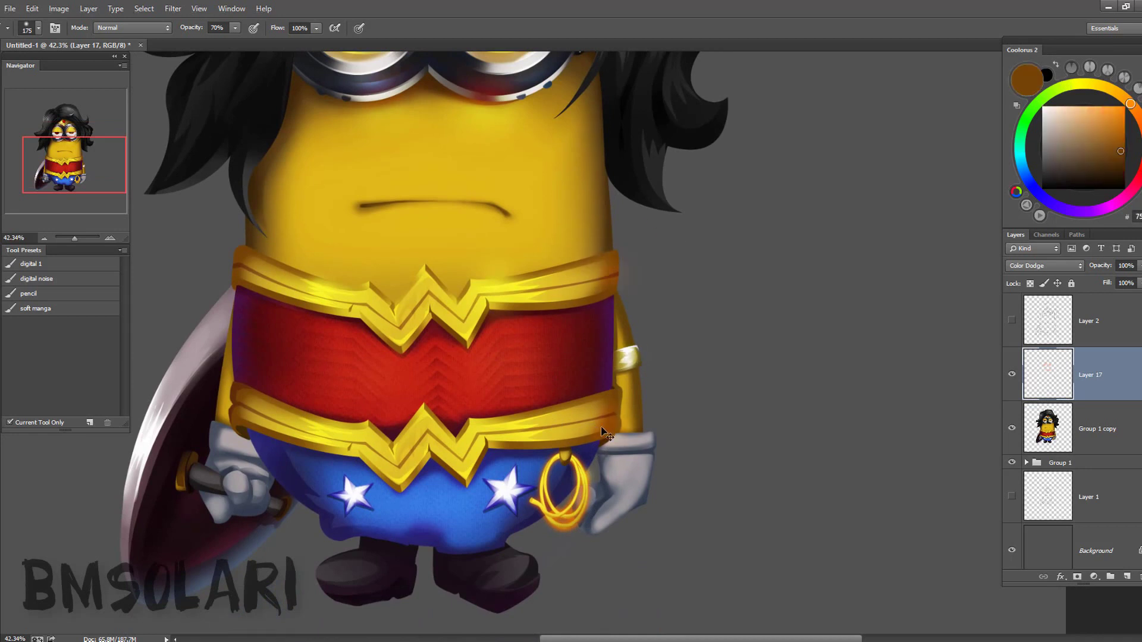
left_click(493, 443, "alt")
left_click_drag(197, 479, 346, 557)
left_click(280, 523, "alt")
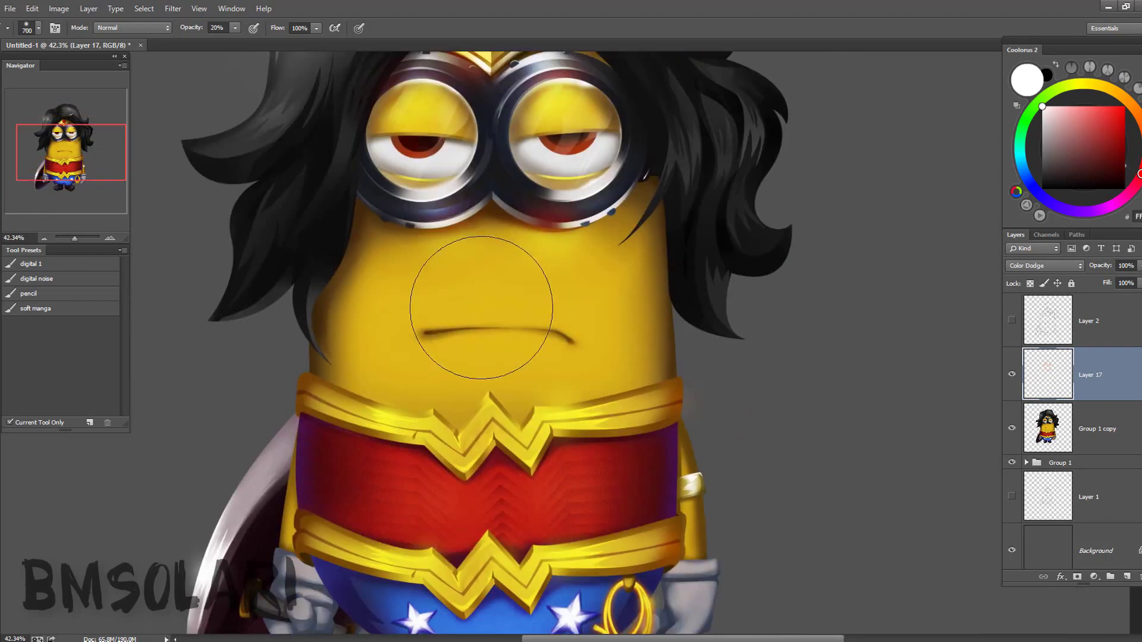
- Pick yellow and set the new Layer 18 to Color Dodge blending
left_click(1086, 88)
left_click(1045, 266)
left_click(1034, 370)
- Zoom and tilt the view onto the mouth and pick a small brush preset
key("bracketright")
key("bracketright")
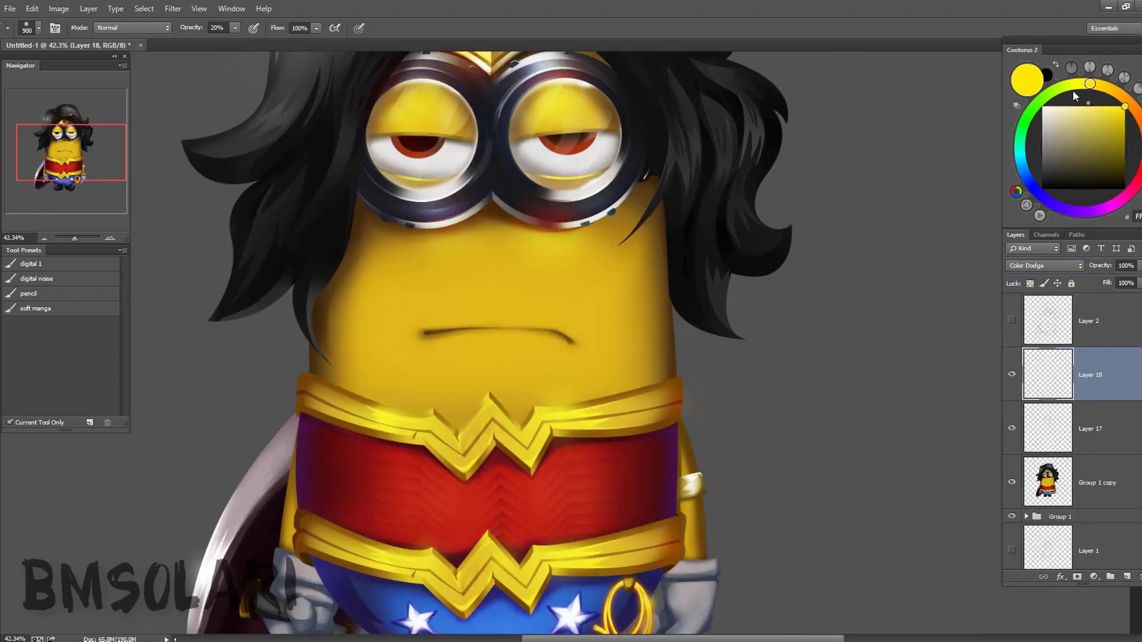
key("z")
mouse_move(486, 306)
left_mouse_down()
mouse_move(450, 386)
mouse_move(434, 479)
left_mouse_up()
key("r")
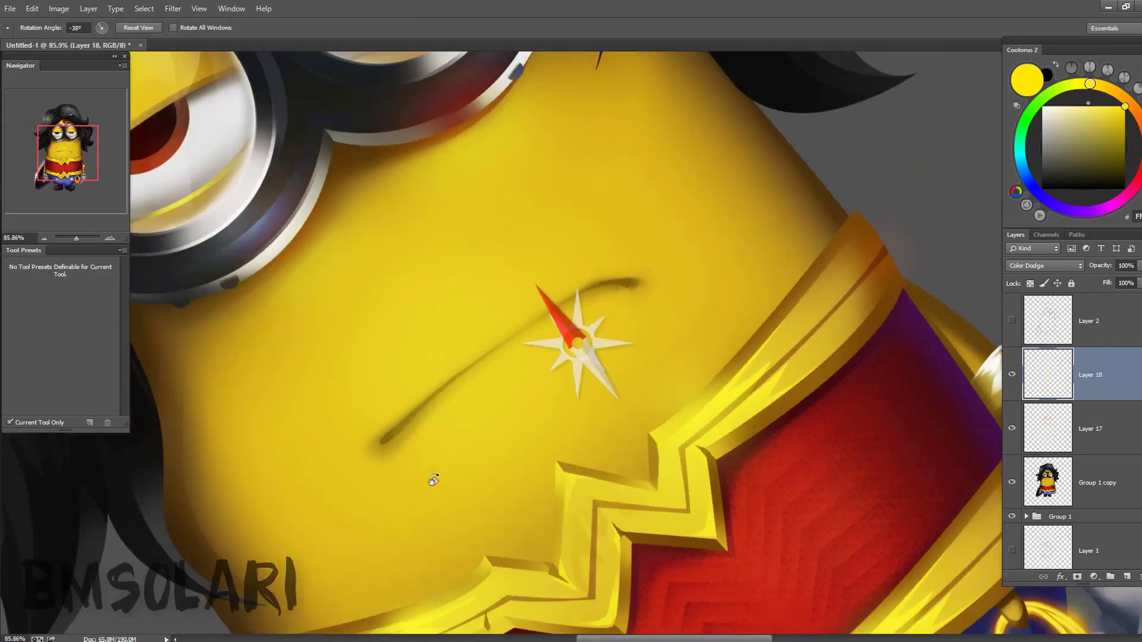
key("z")
left_click_drag(422, 385, 464, 387)
key("b")
left_click(31, 264)
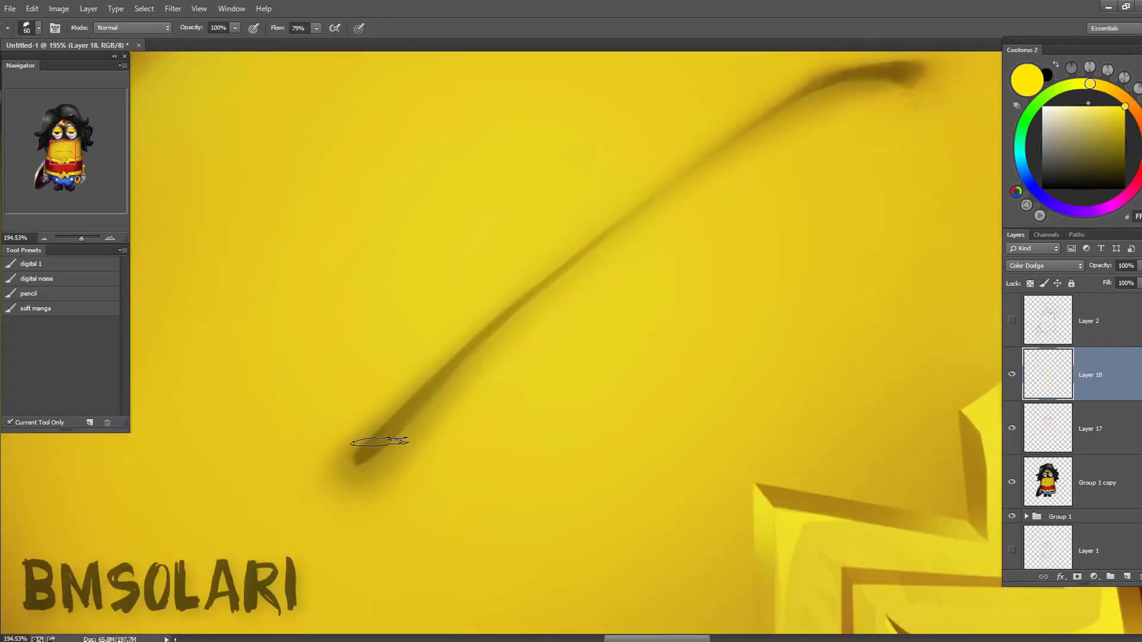
- On a new layer, redraw the mouth as a dark curved line at 23% opacity
key("ctrl+shift+alt+n")
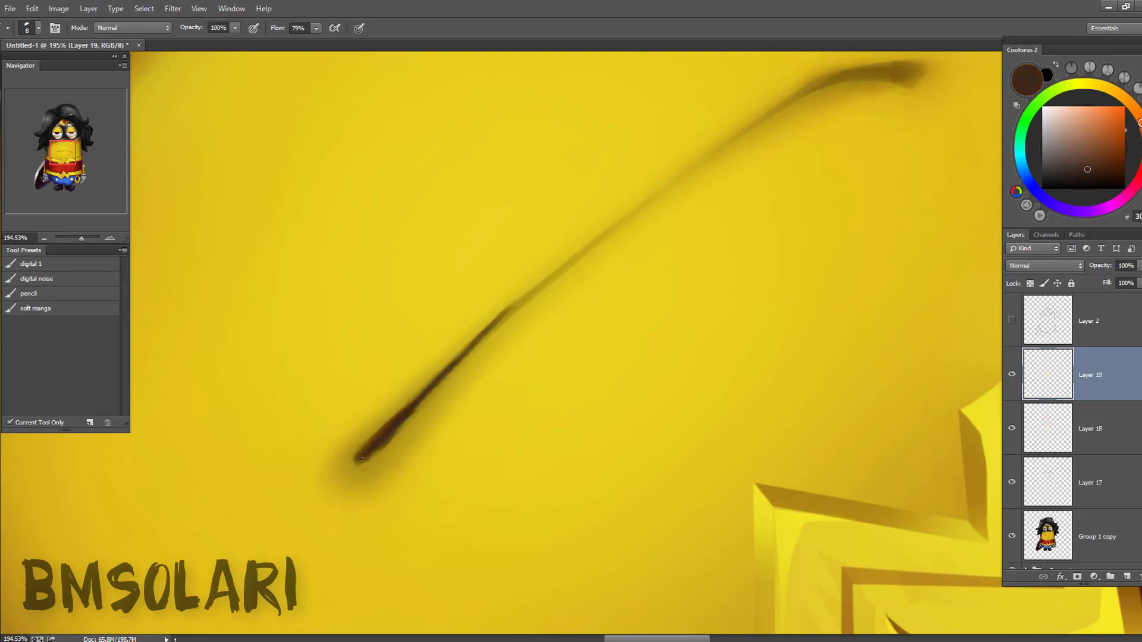
left_click_drag(380, 631, 735, 146)
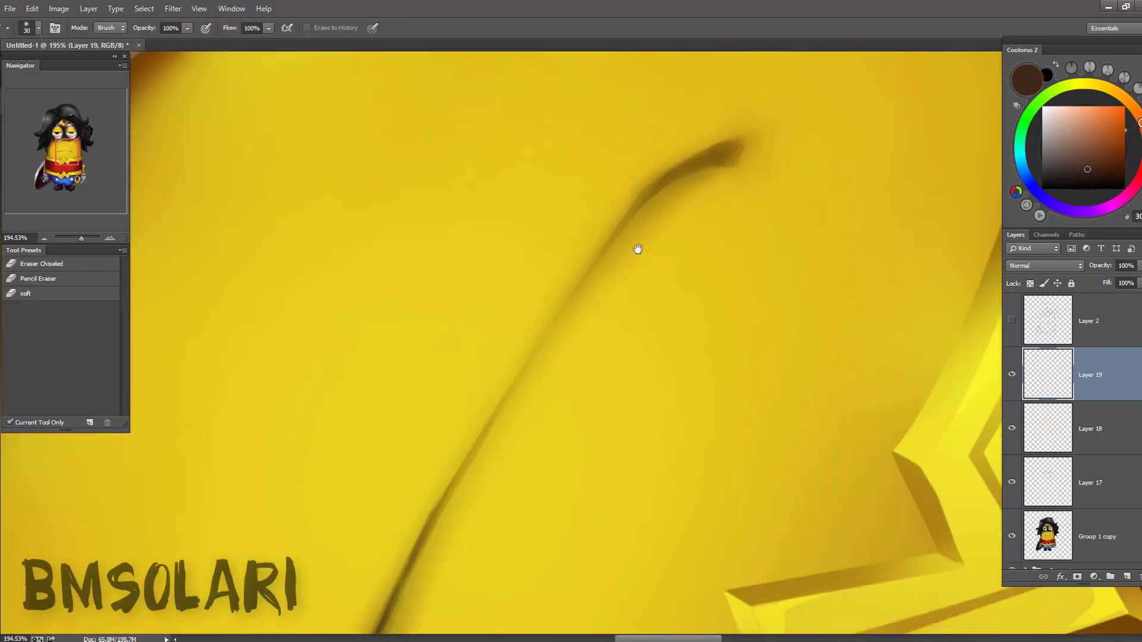
left_click(709, 158)
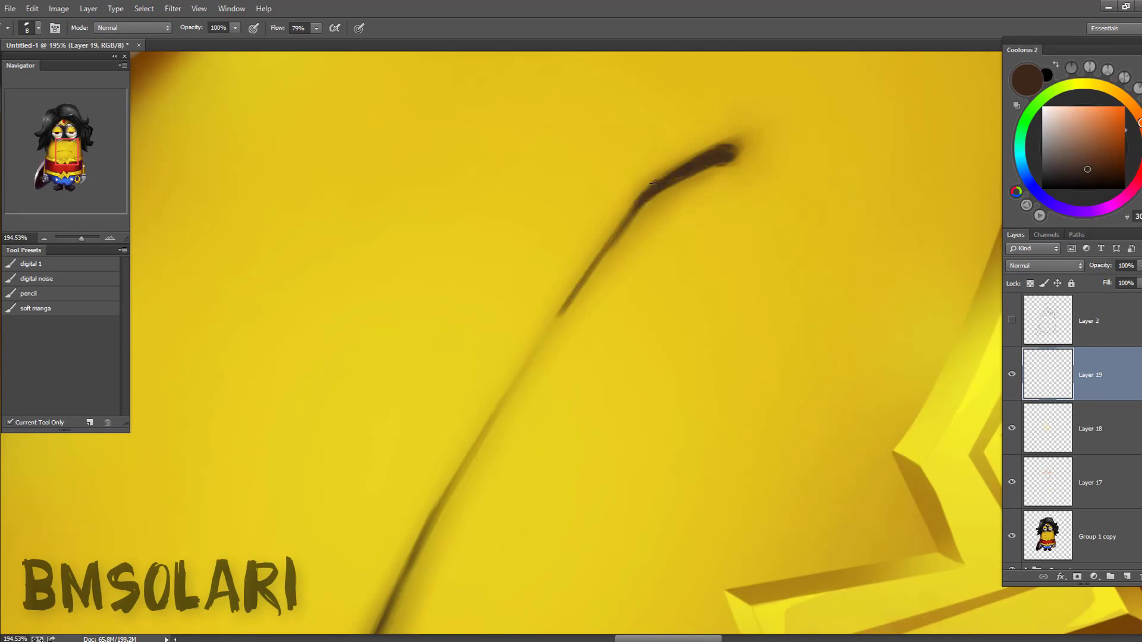
key("z")
mouse_move(719, 173)
left_mouse_down()
mouse_move(561, 416)
mouse_move(690, 468)
mouse_move(595, 469)
left_mouse_up()
key("2")
key("3")
- Sample olive-yellow from the face, fit the painting in view, and merge the mouth layer down
key("r")
left_click_drag(595, 416, 535, 476)
key("b")
left_click(500, 501, "alt")
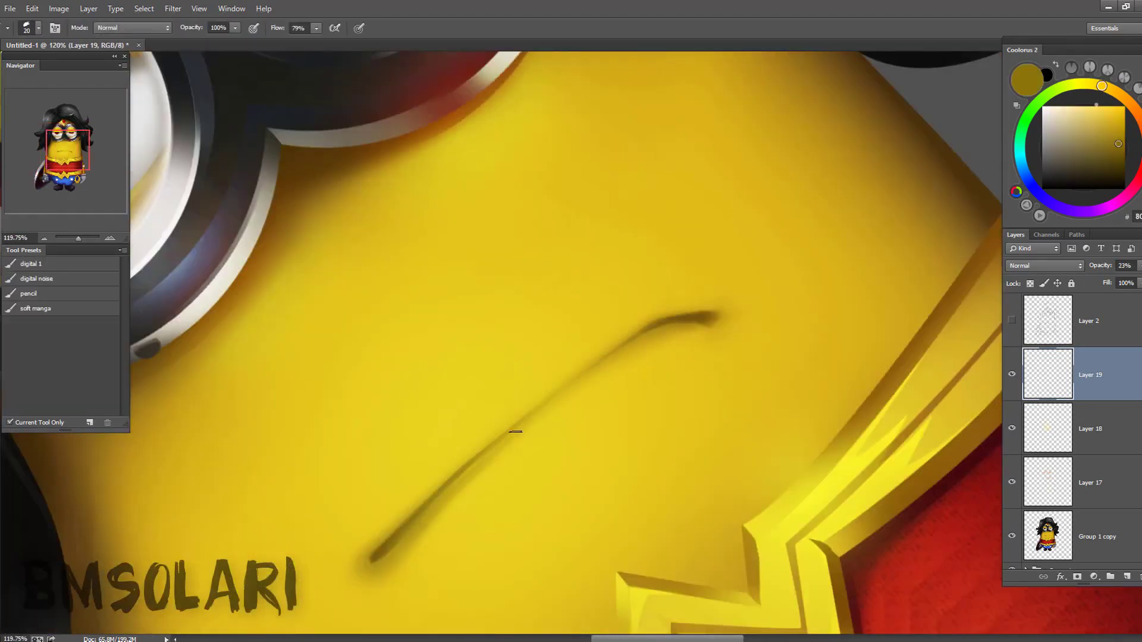
scroll(476, 458, "down", 2)
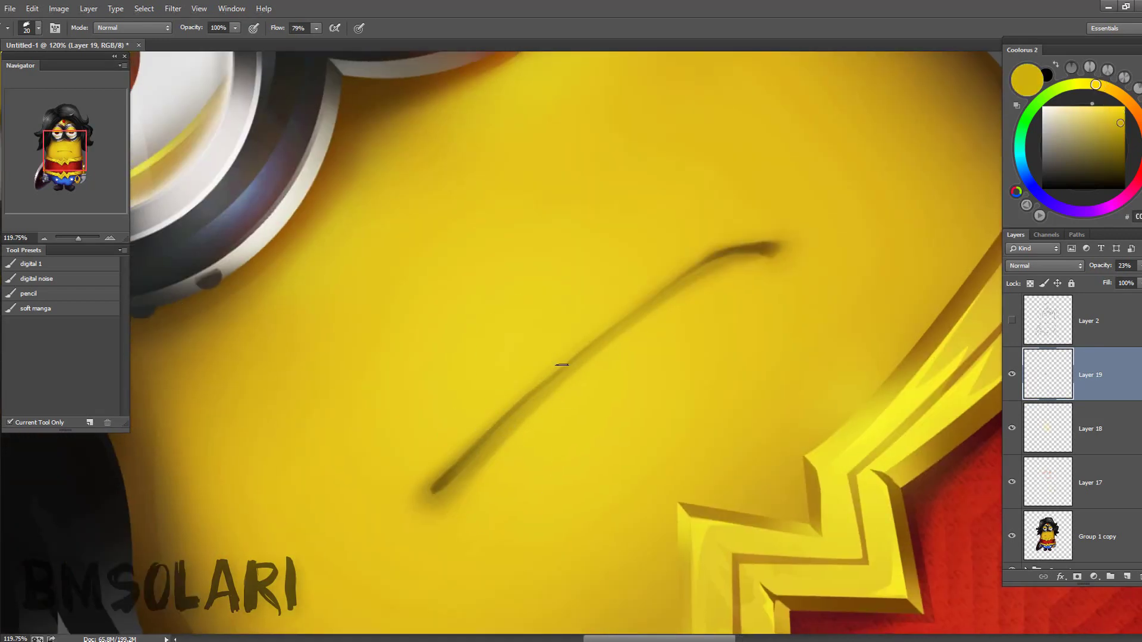
key("o")
key("ctrl+0")
scroll(658, 382, "up", 5)
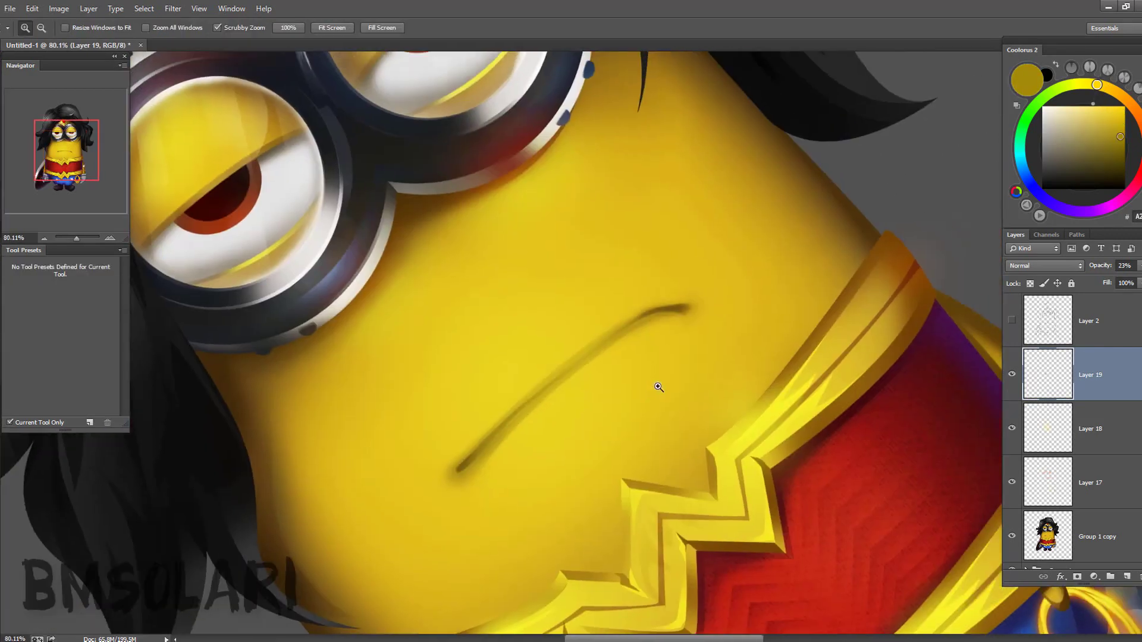
key("ctrl+e")
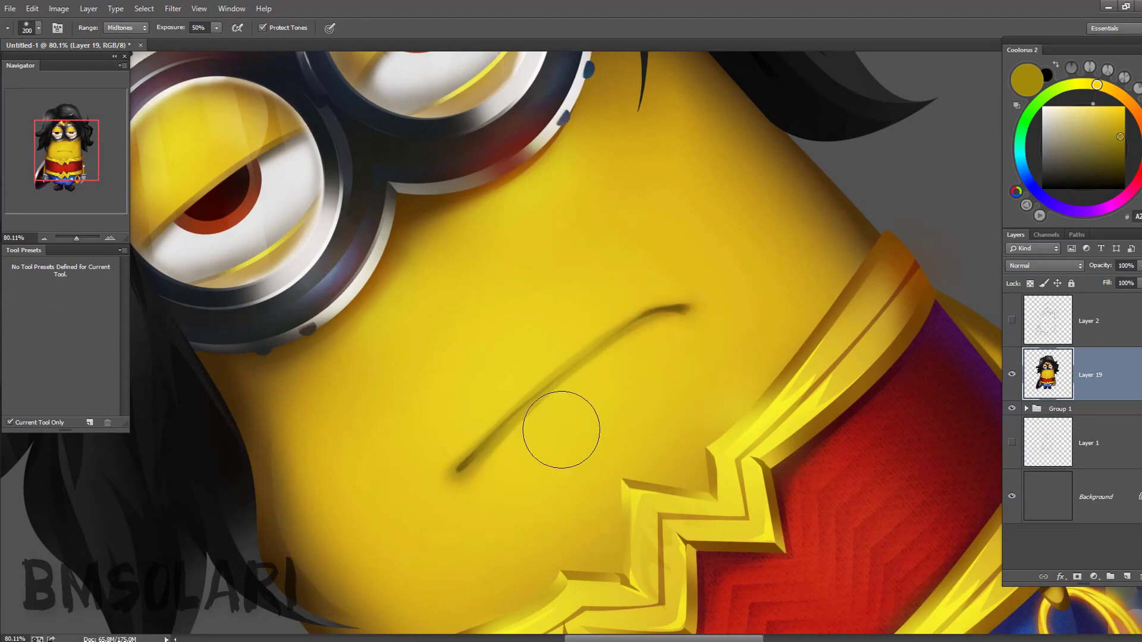
- Zoom out, undo the merge, hide Layer 18 to compare, then merge again
left_click_drag(561, 429, 395, 382)
key("z")
mouse_move(684, 464)
left_mouse_down()
mouse_move(592, 470)
mouse_move(655, 469)
left_mouse_up()
key("ctrl+z")
left_click(1012, 429)
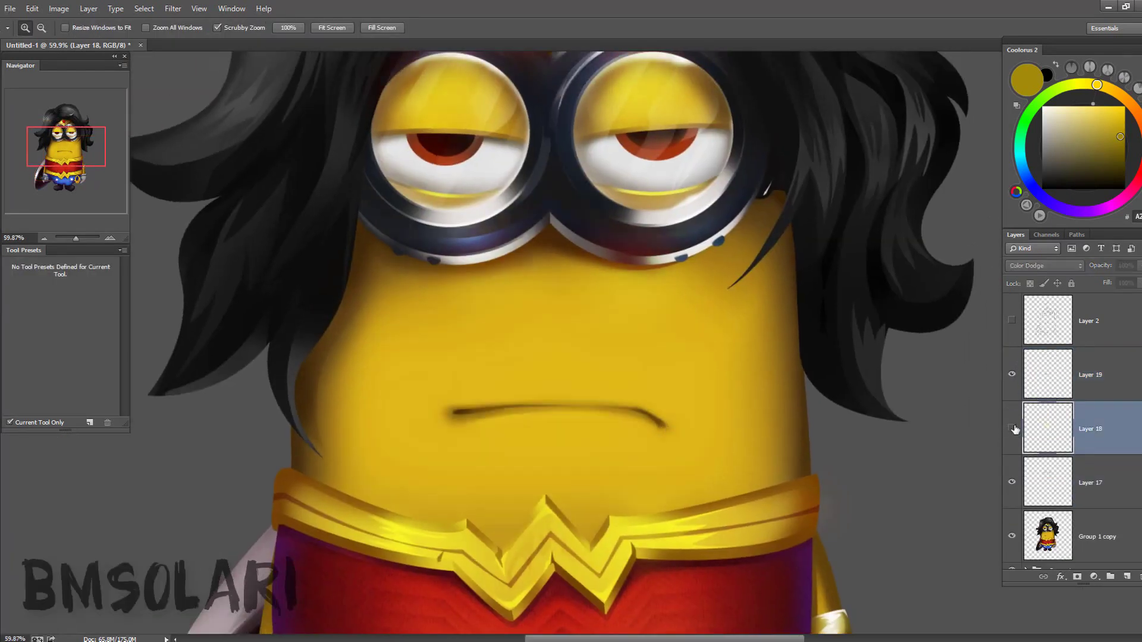
key("ctrl+e")
- Paint a bright yellow highlight along the upper edge of the mouth line and smudge it
left_click(1118, 113)
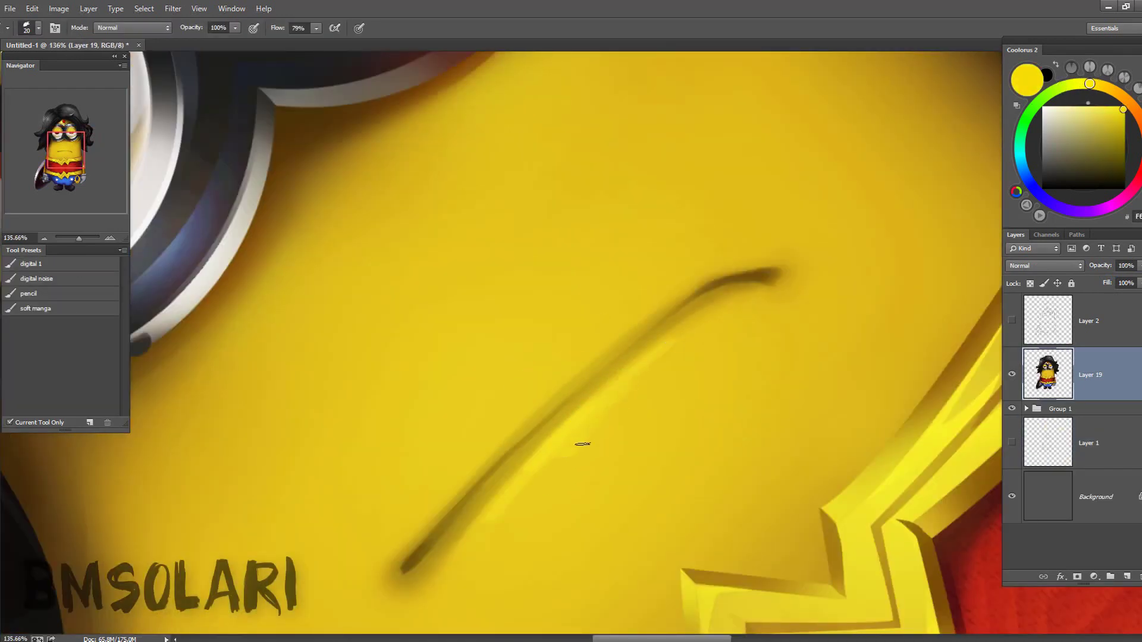
left_click_drag(567, 459, 600, 407)
key("r")
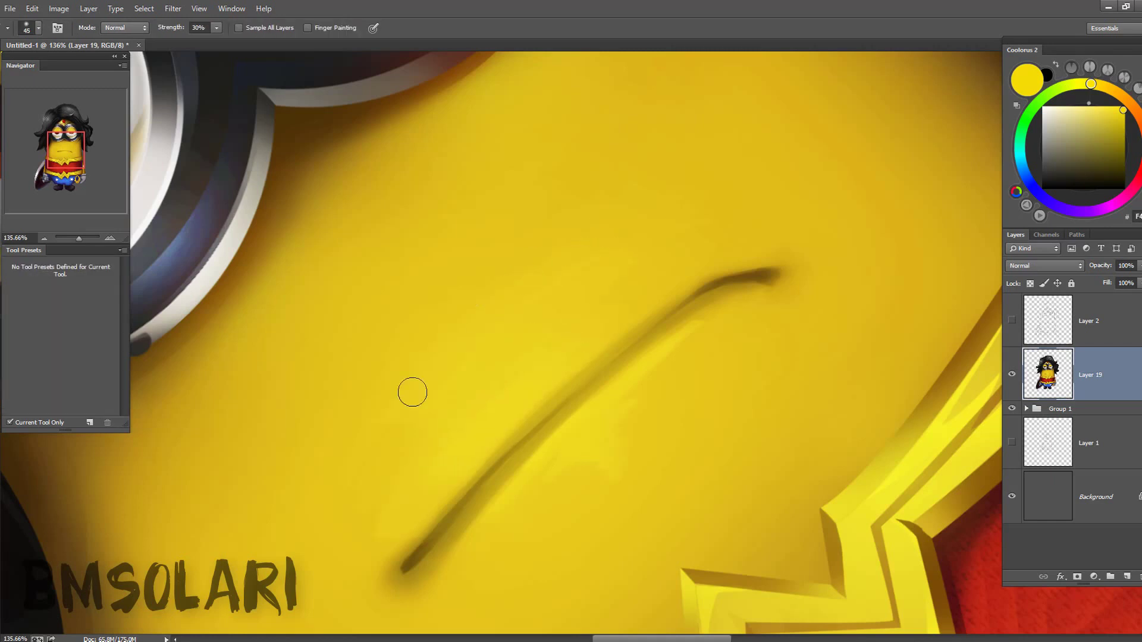
left_click_drag(641, 401, 630, 454)
scroll(551, 435, "down", 1)
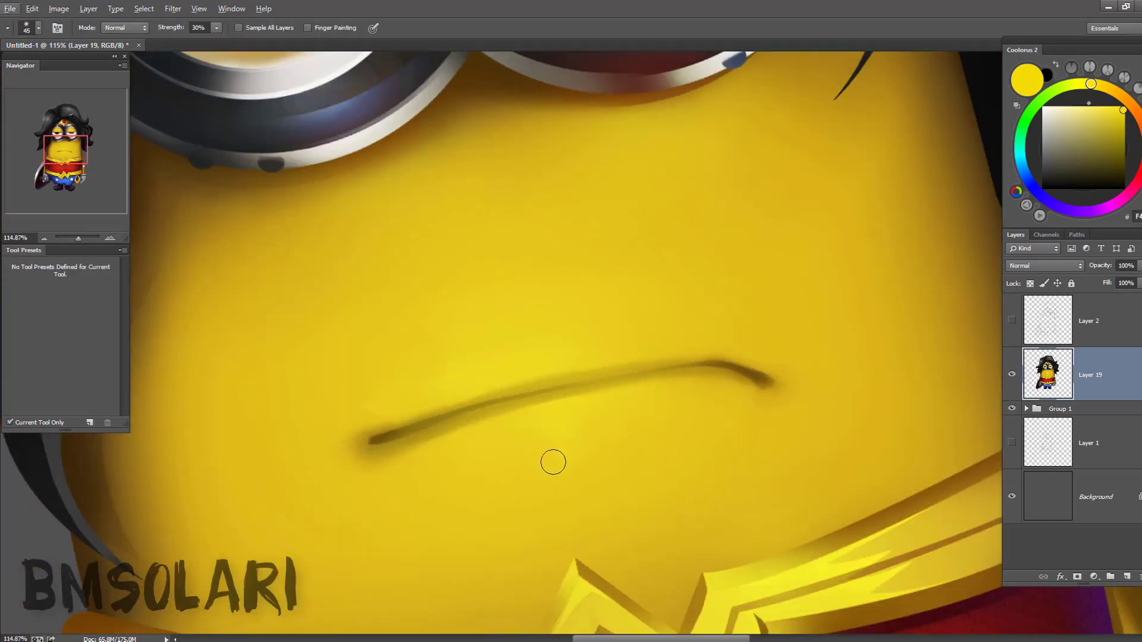
key("b")
left_click_drag(391, 517, 419, 485)
left_click(420, 485, "alt")
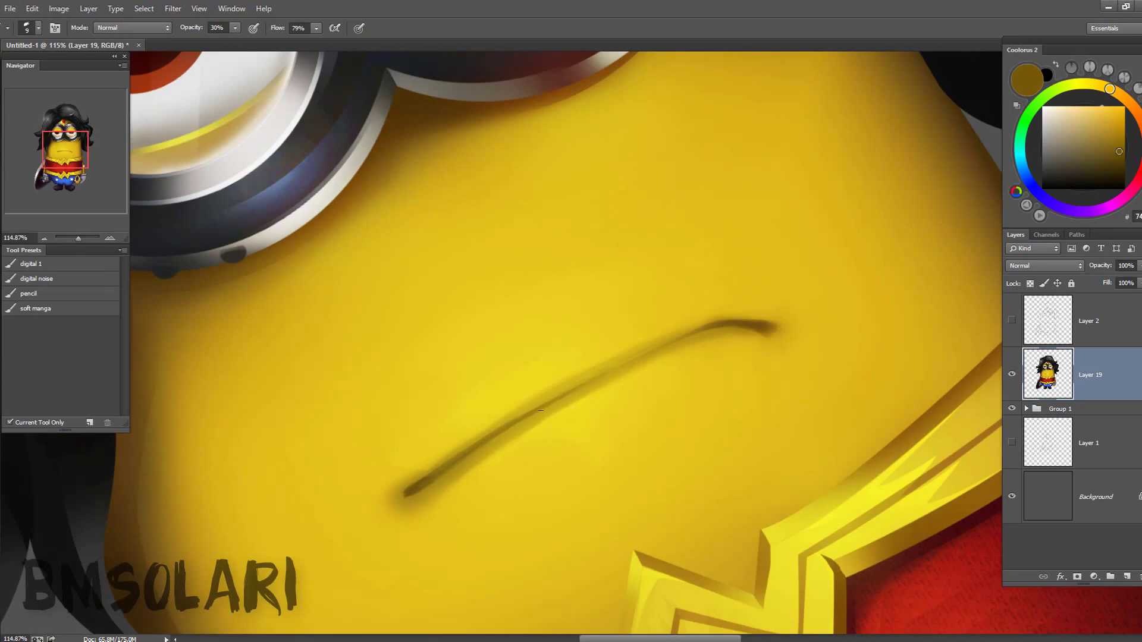
left_click_drag(662, 325, 526, 414)
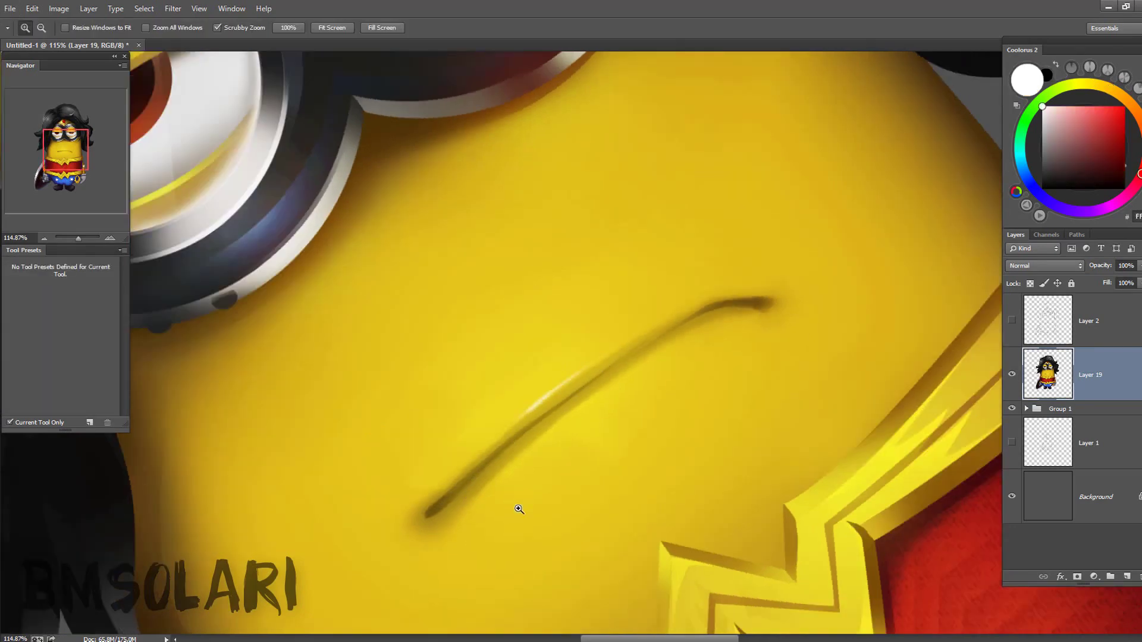
- Dab cyan and light yellow beside the mouth corner, then add a new empty layer on top
key("ctrl+0")
scroll(528, 454, "up", 2)
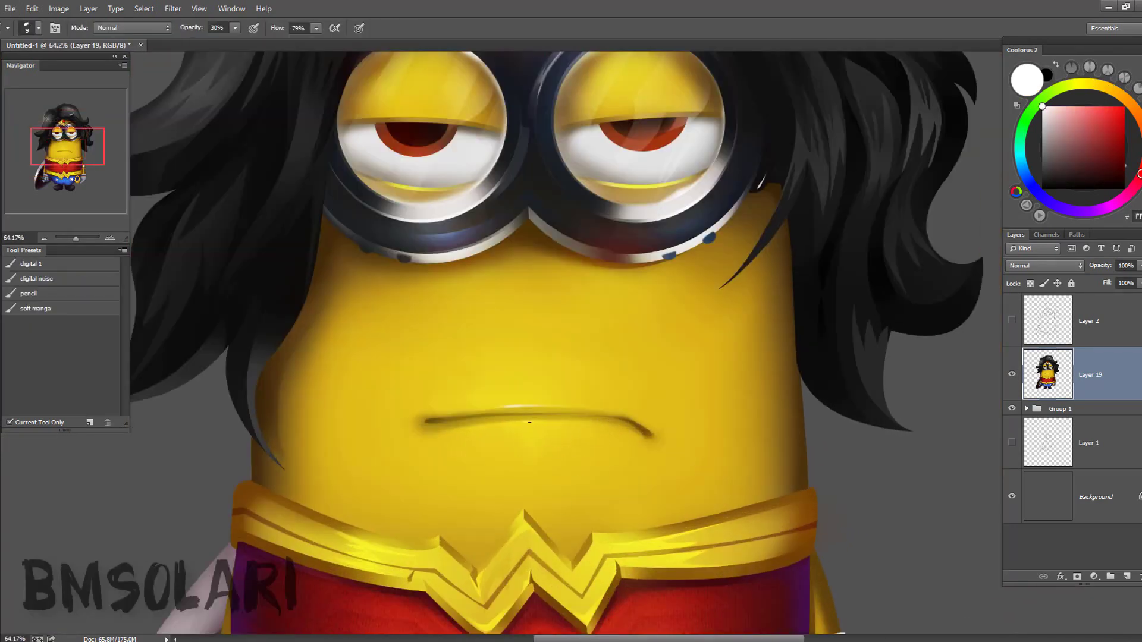
scroll(530, 422, "down", 2)
scroll(528, 387, "up", 4)
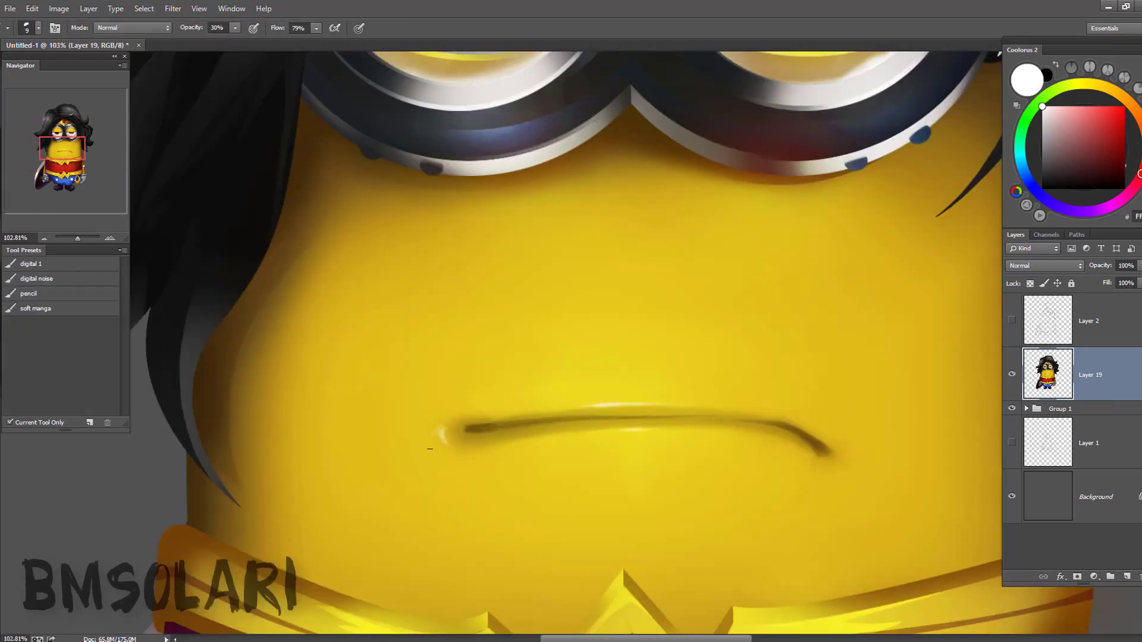
left_click(441, 441, "alt")
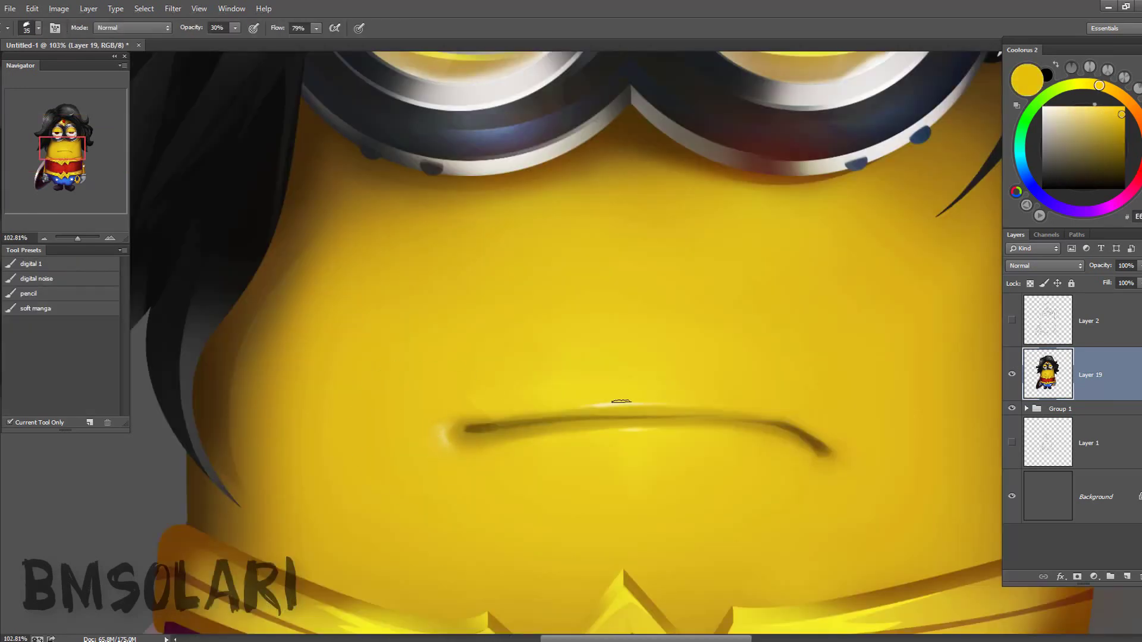
scroll(780, 404, "down", 2)
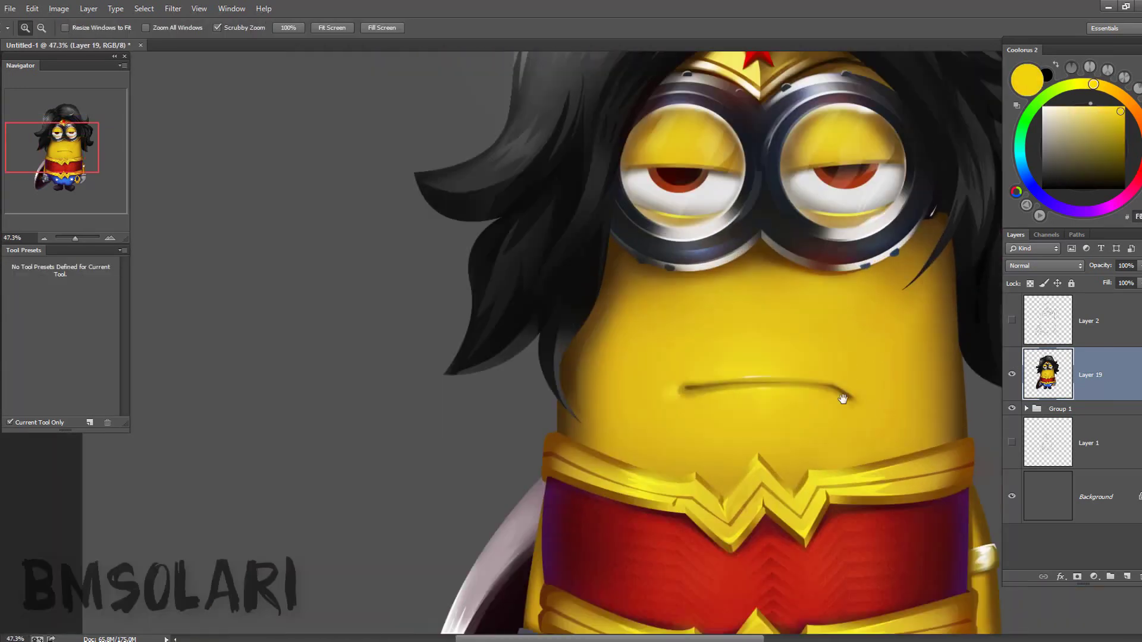
scroll(780, 403, "up", 2)
left_click(1020, 159)
key("b")
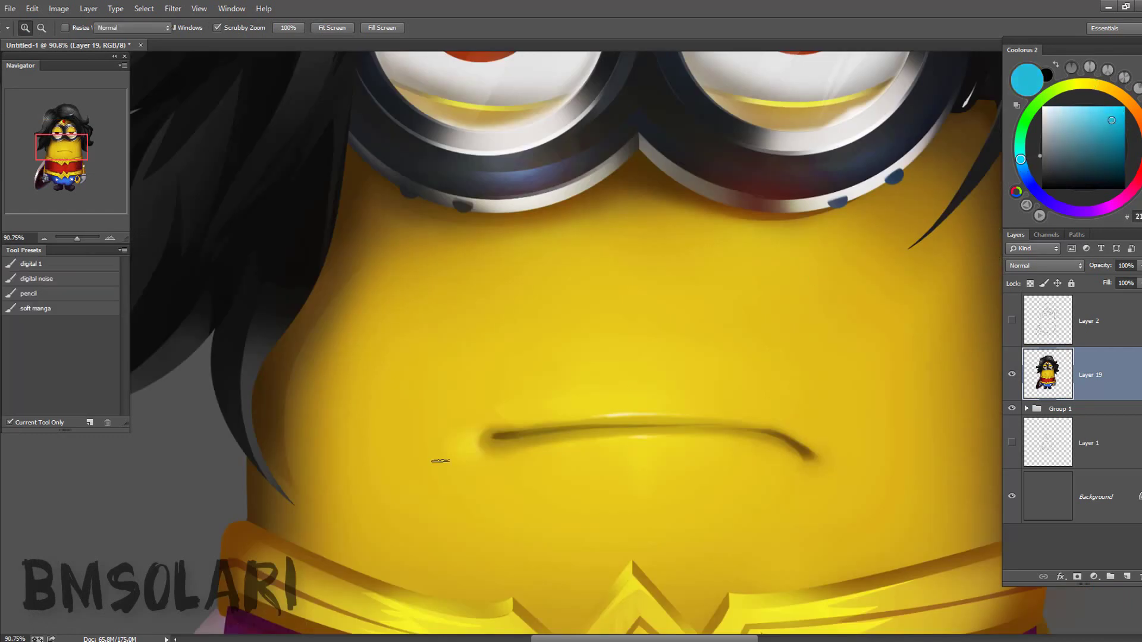
left_click(467, 445)
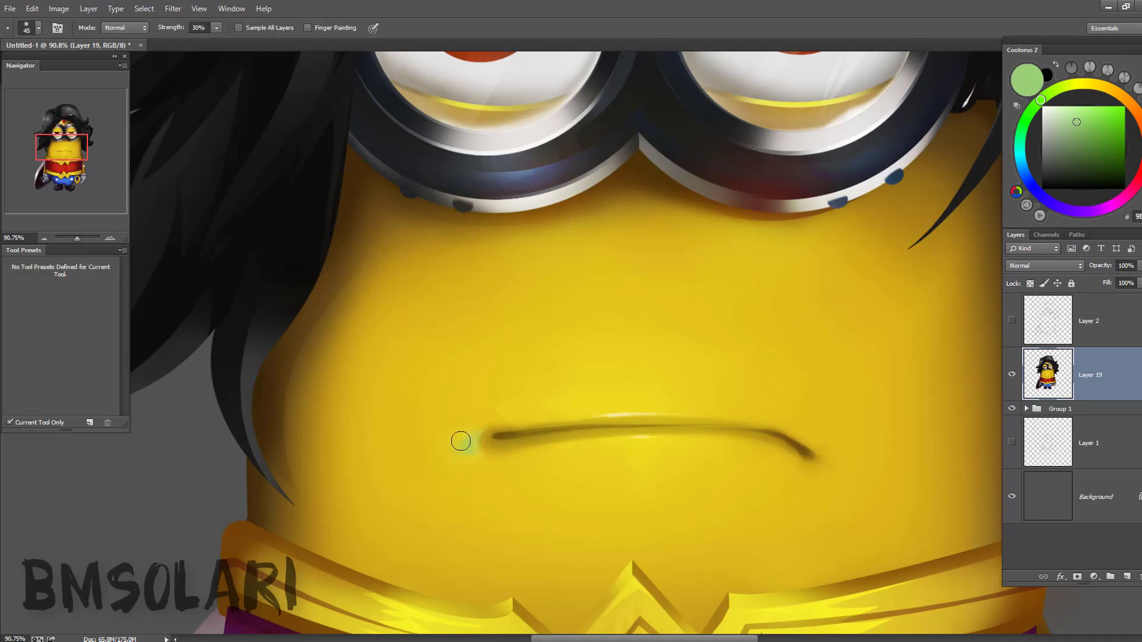
left_click(459, 440, "alt")
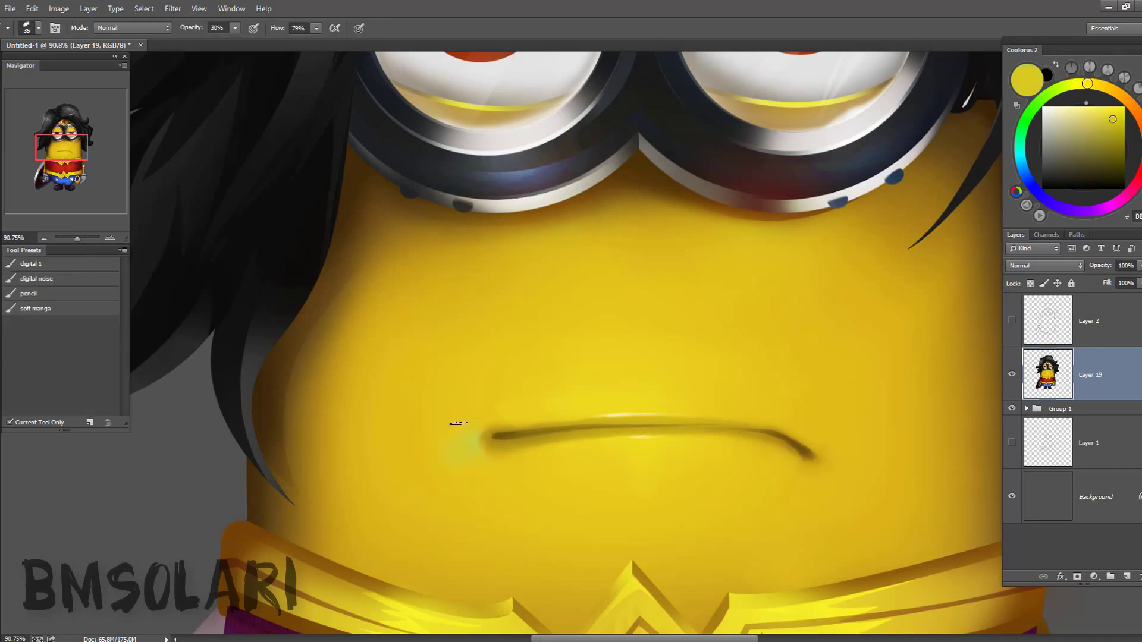
key("ctrl+shift+alt+n")
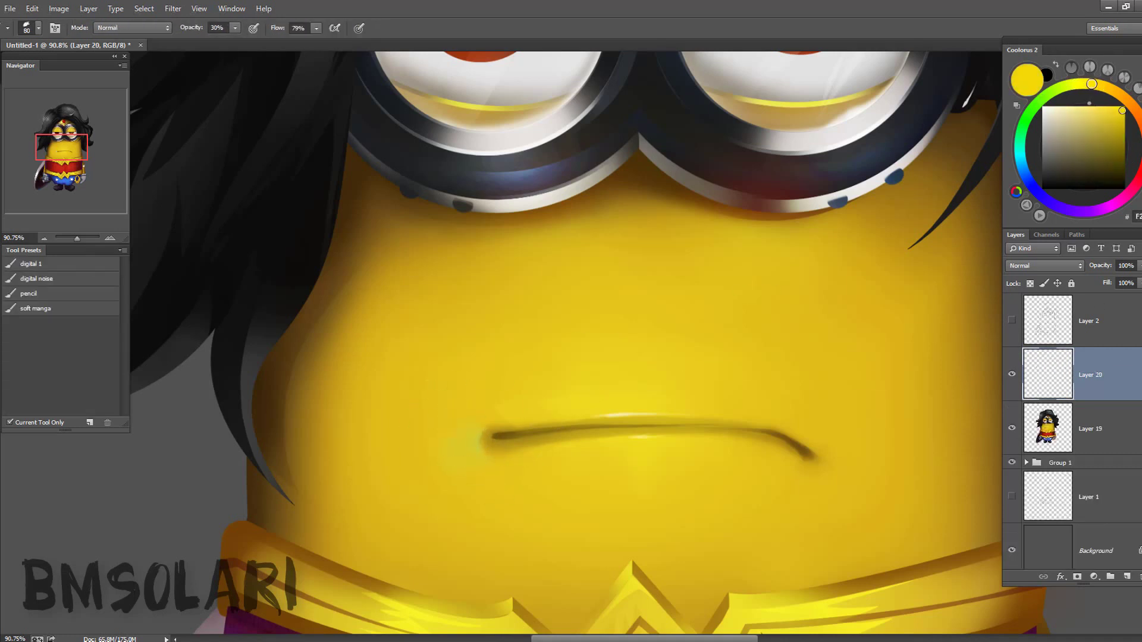
- Brush light cyan around the mouth and smudge it into the face's yellow-green
left_click(1021, 159)
left_click(468, 429, "alt")
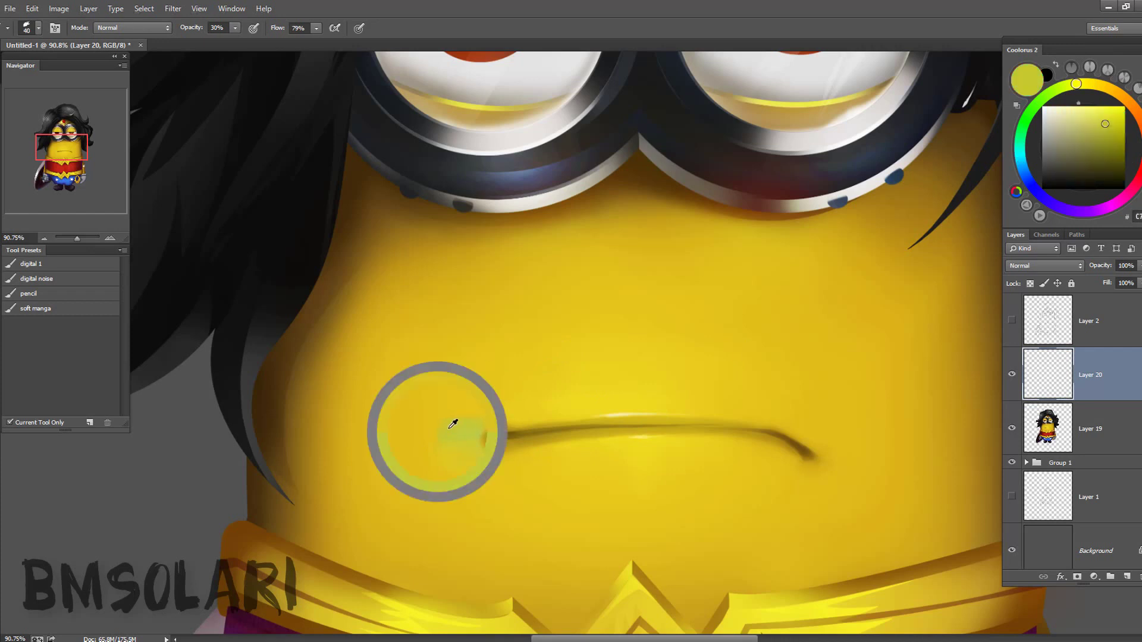
left_click_drag(564, 406, 727, 375)
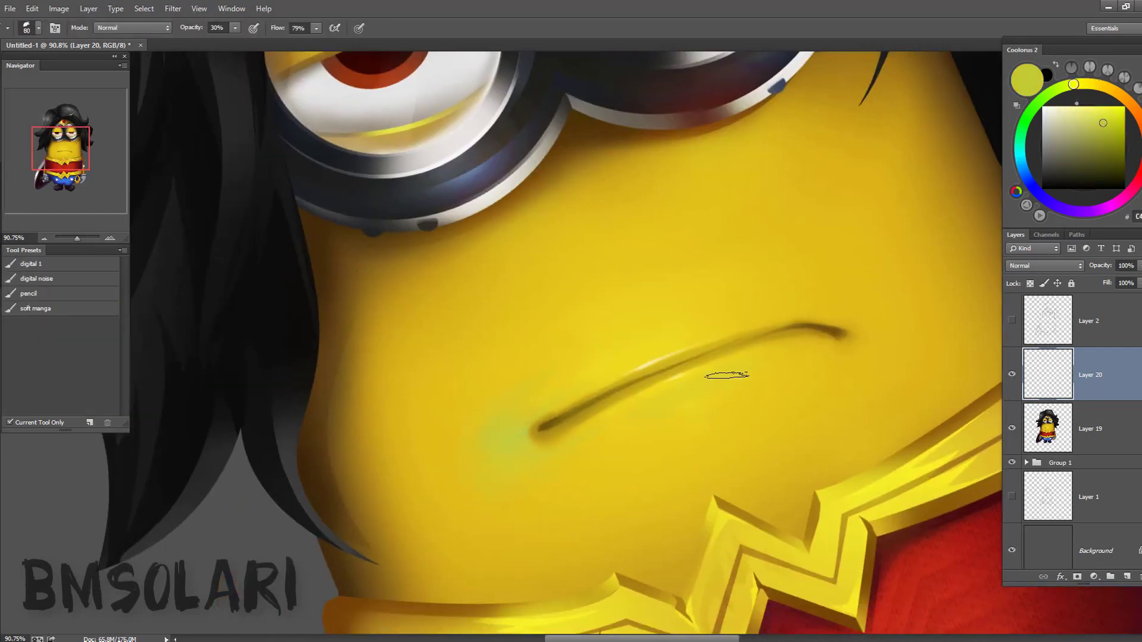
key("r")
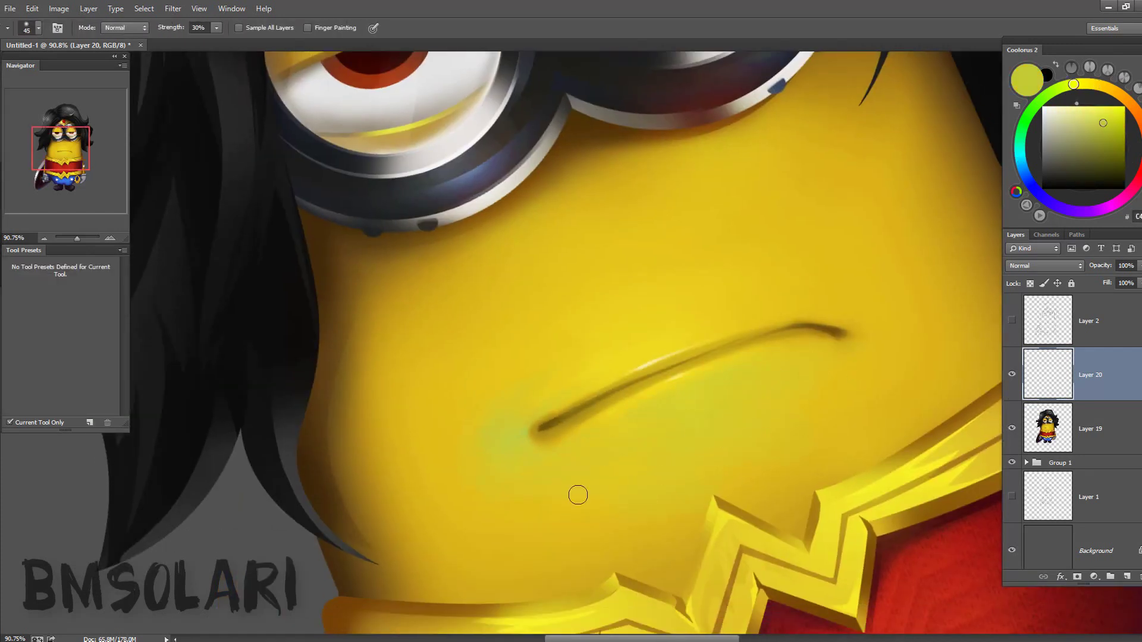
key("b")
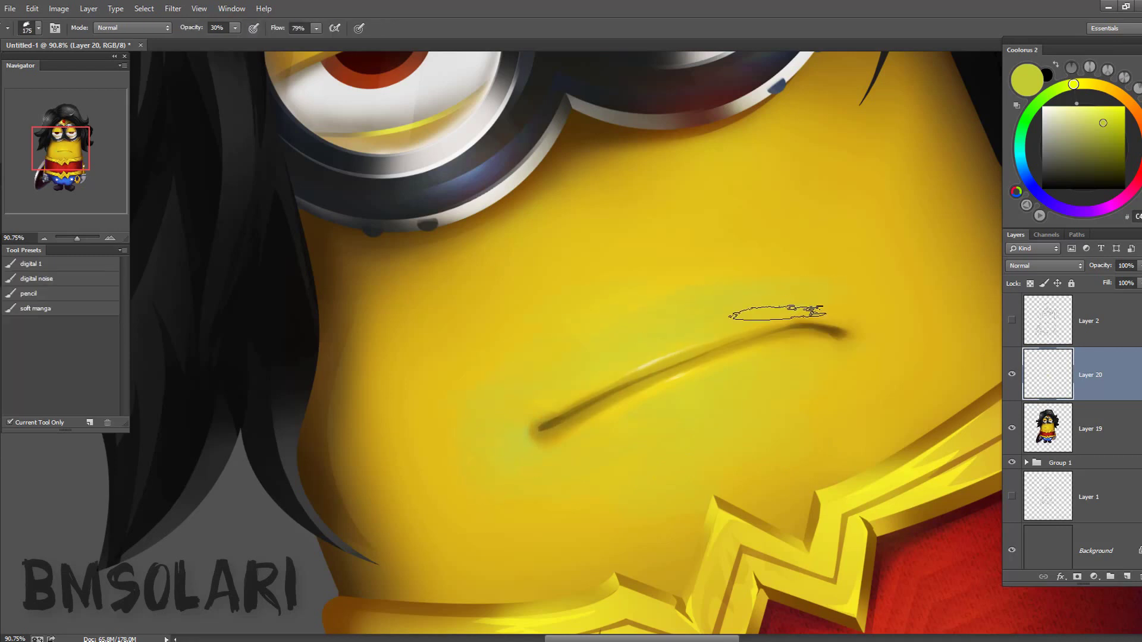
left_click_drag(806, 354, 663, 458)
left_click(1021, 161)
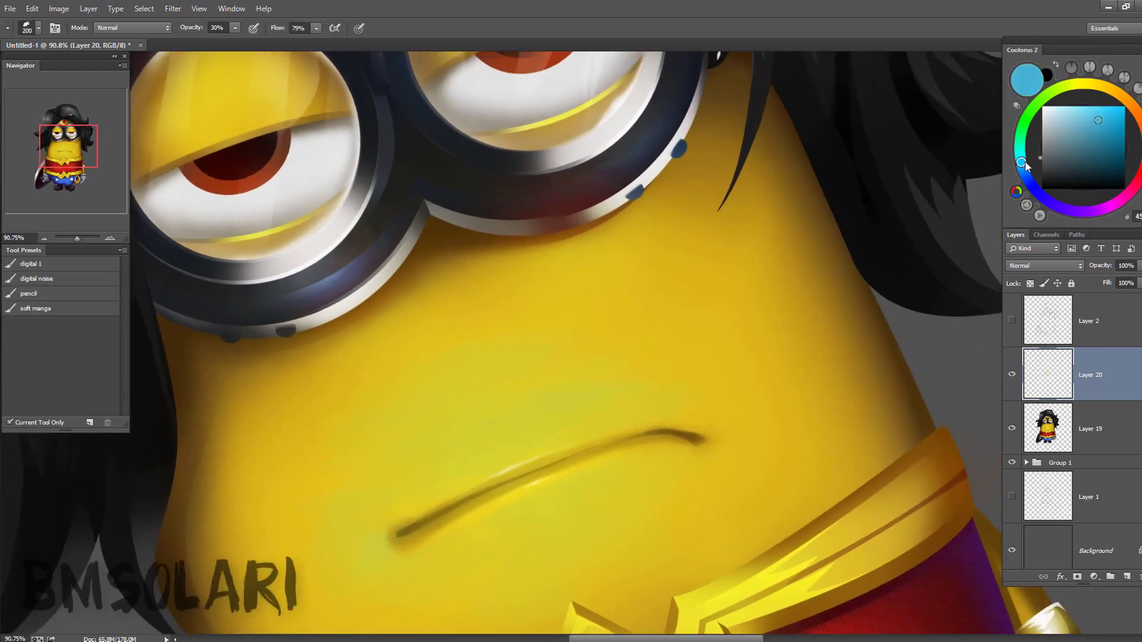
left_click(1112, 113)
left_click(559, 407, "alt")
key("r")
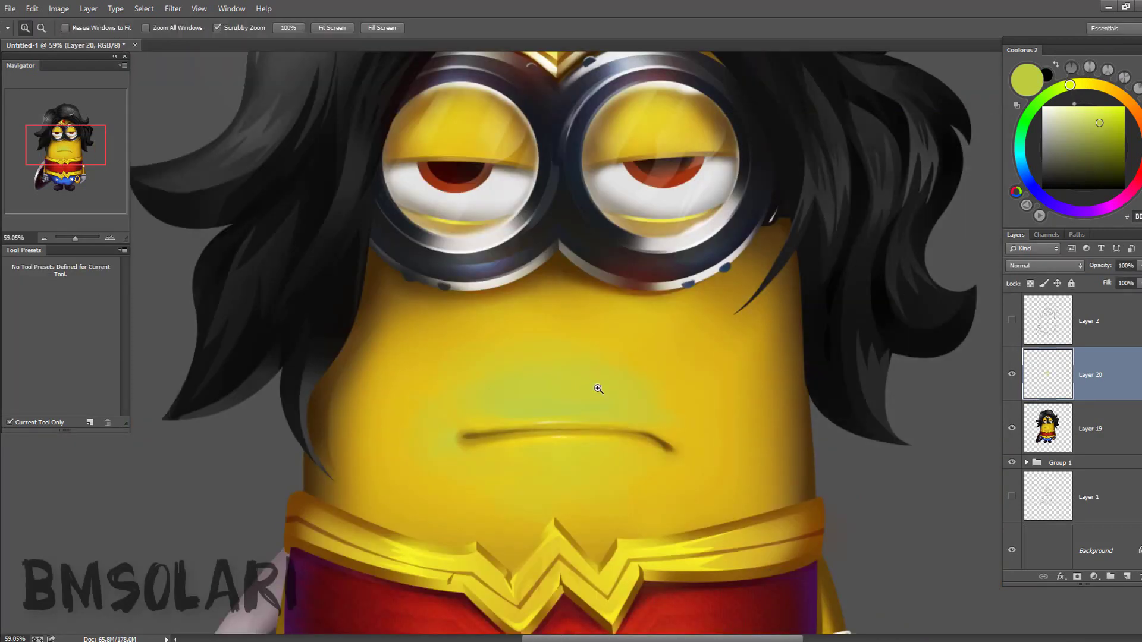
key("b")
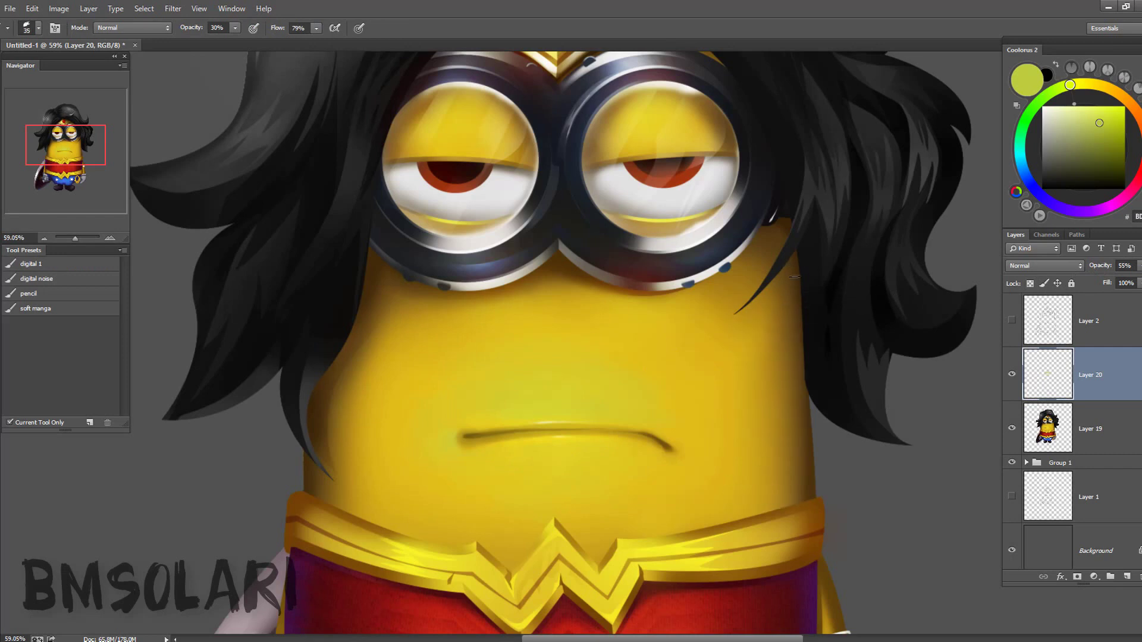
- Sample dark brown, olive and yellow tones, then touch up the mouth line's end in black
left_click(794, 277, "alt")
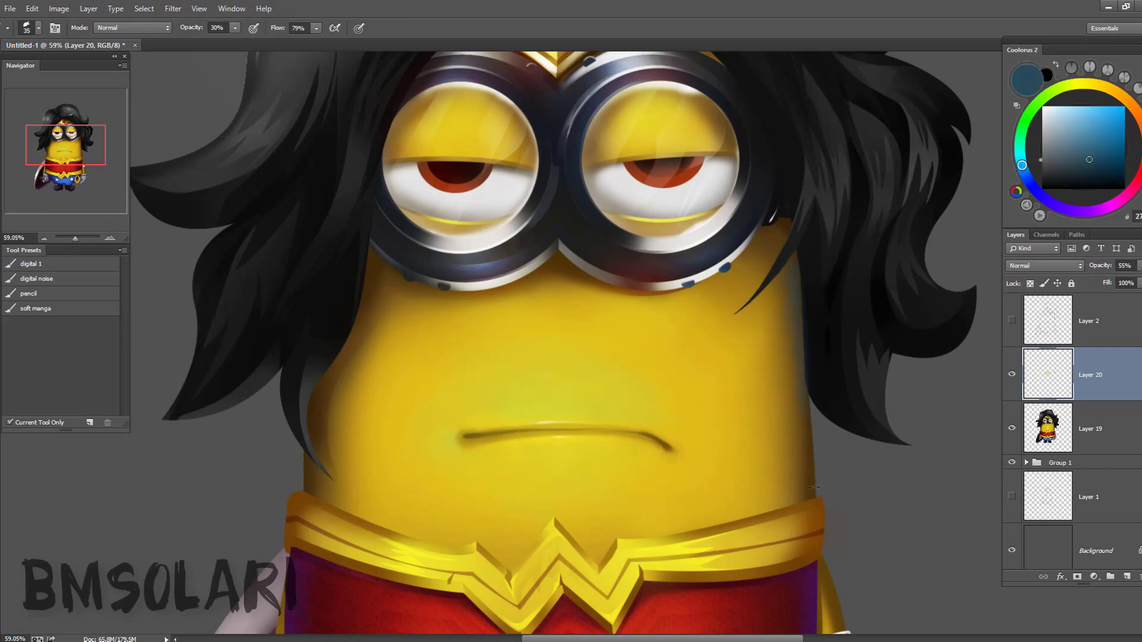
left_click(808, 472, "alt")
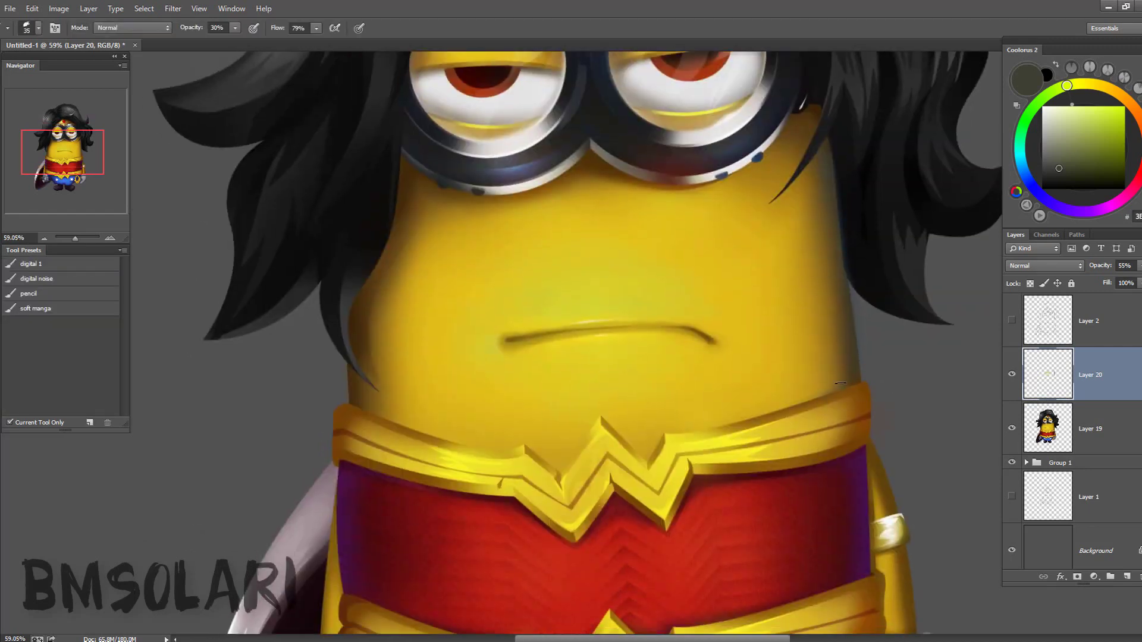
scroll(773, 381, "up", 10)
left_click(702, 369, "alt")
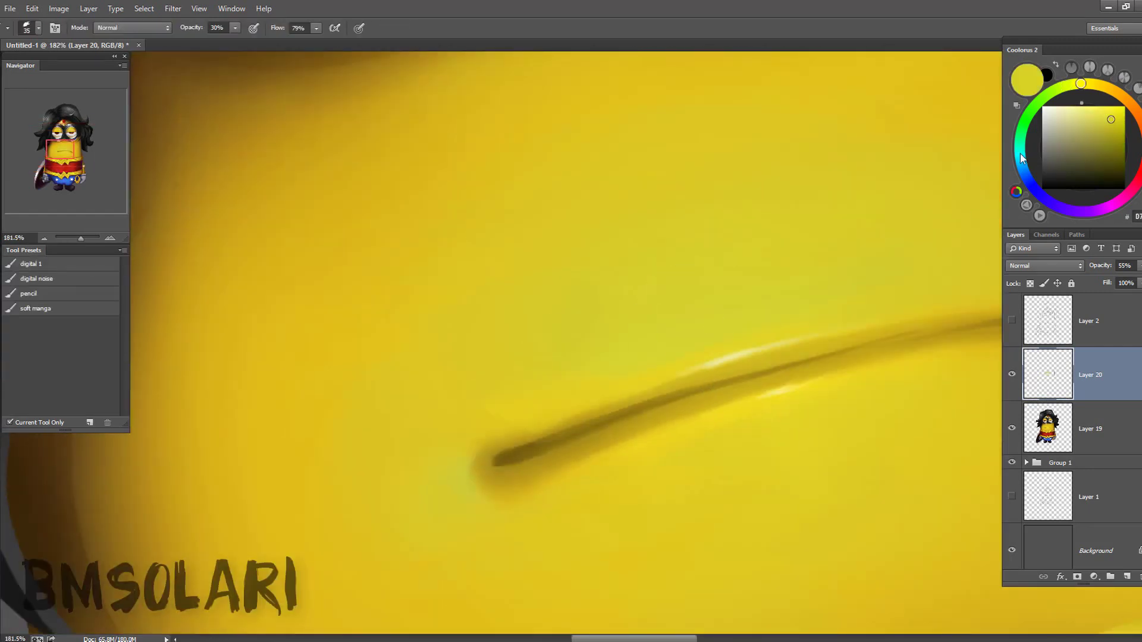
left_click(1021, 157)
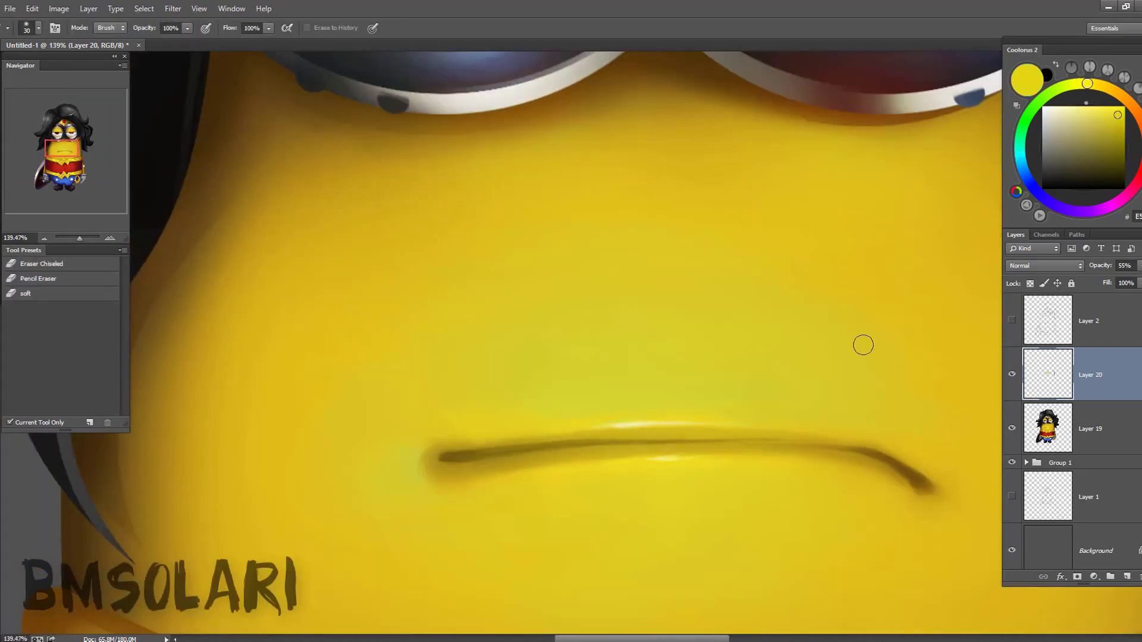
key("b")
key("x")
left_click_drag(607, 426, 662, 426)
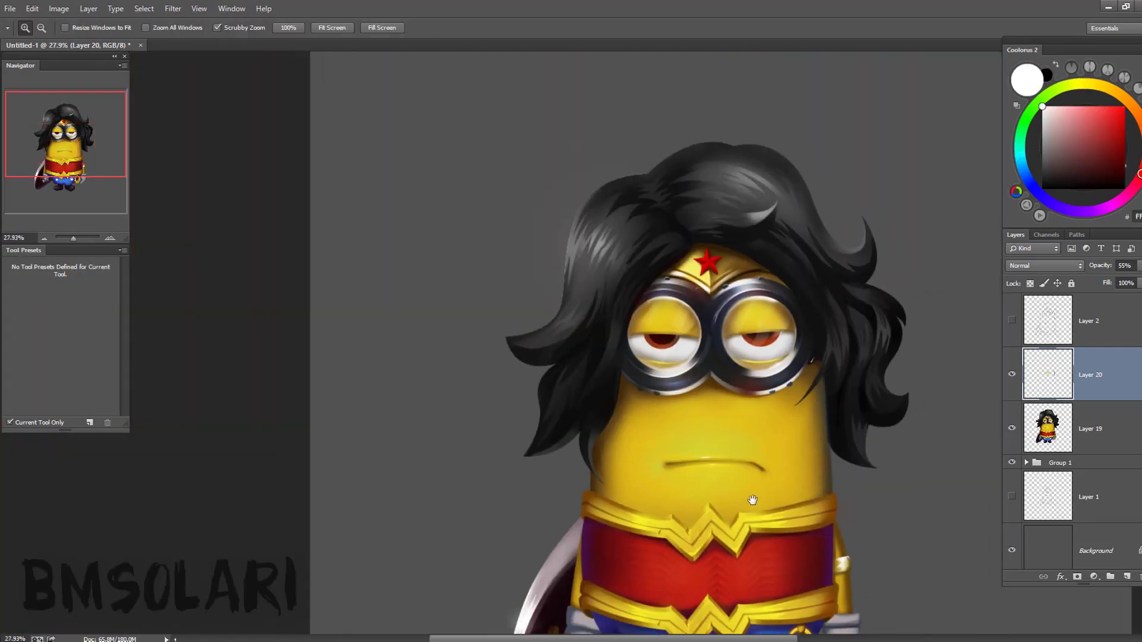
- Switch to the Brush and choose dark blue as the painting colour in Coolorus
key("b")
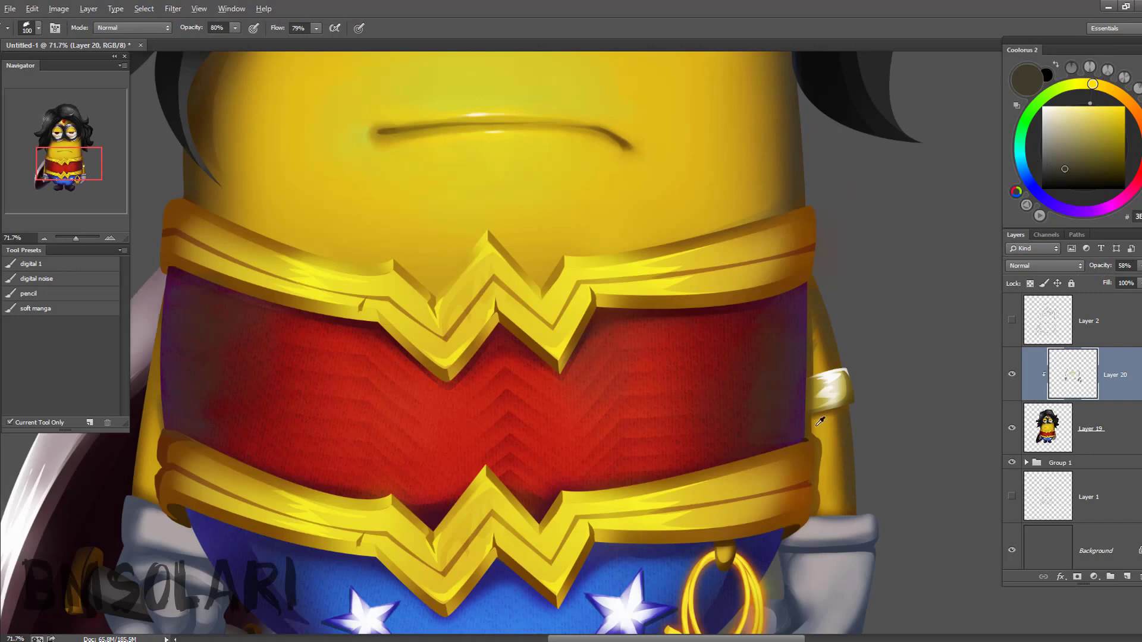
left_click(1022, 165)
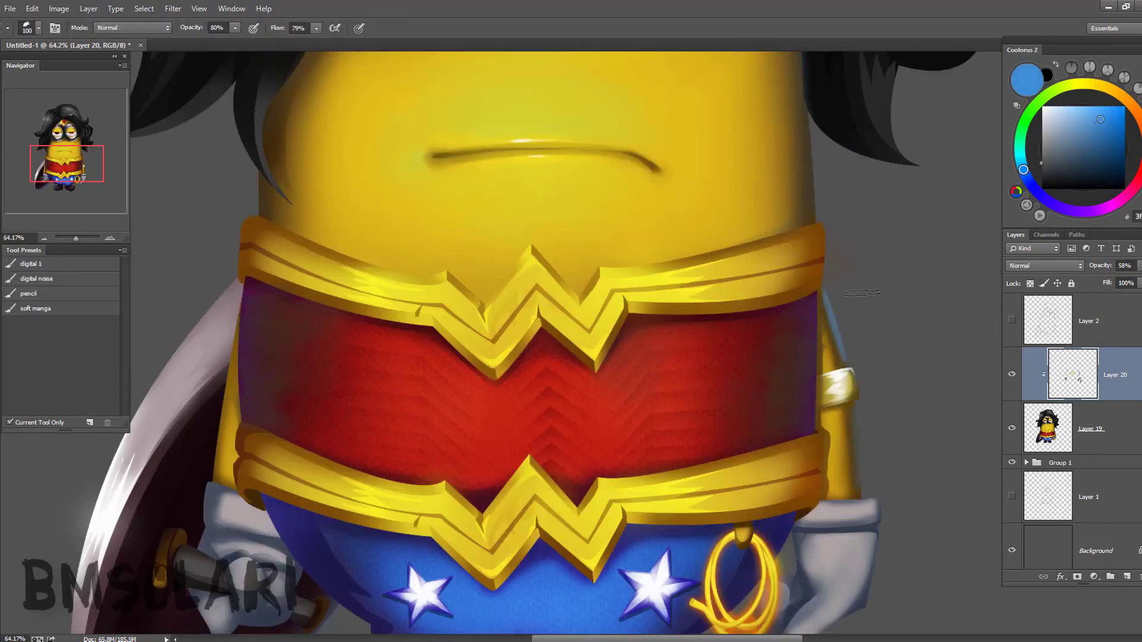
- Add a clipped rim-light layer and select the minion's silhouette
key("z")
left_click_drag(861, 292, 836, 263)
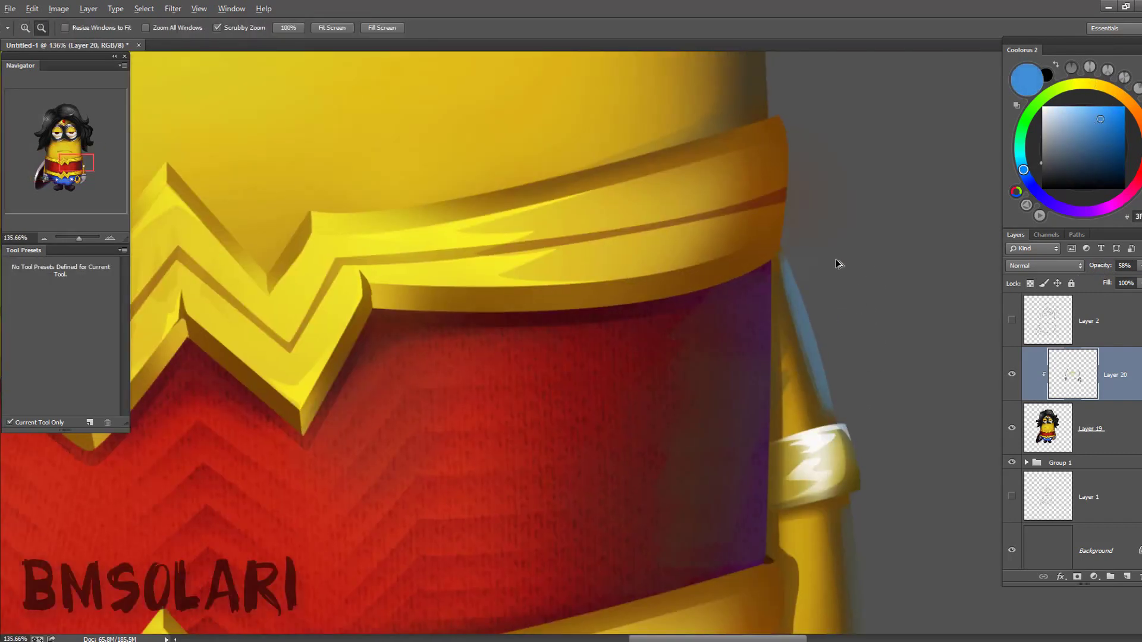
left_click(1029, 423, "ctrl")
key("ctrl+shift+alt+n")
key("m")
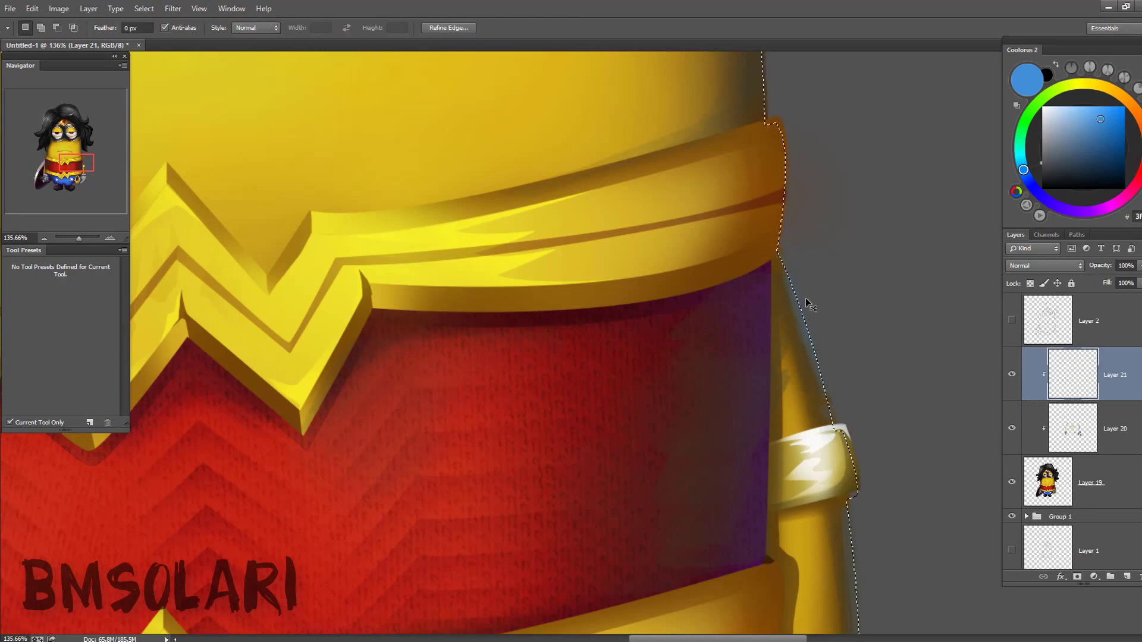
key("b")
left_click(1095, 543)
key("ctrl+u")
key("Escape")
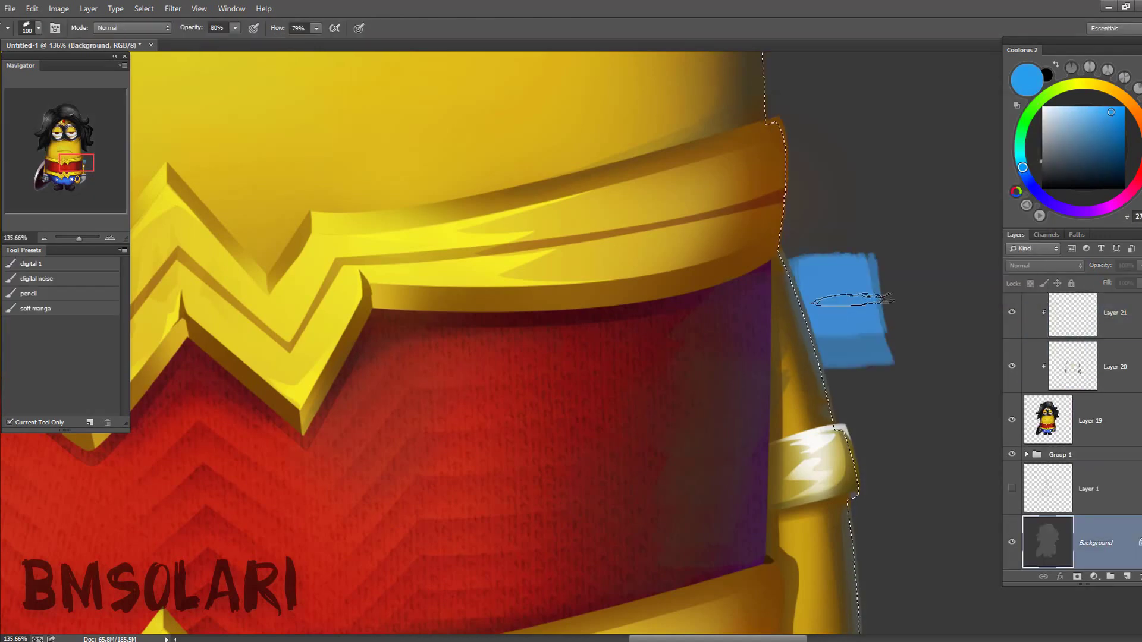
left_click(1113, 314)
- Zoom in on the face's right side, shrink the brush, and add another empty layer
key("z")
mouse_move(833, 285)
left_mouse_down()
mouse_move(773, 287)
mouse_move(795, 287)
left_mouse_up()
key("b")
key("bracketleft")
key("bracketleft")
key("bracketleft")
mouse_move(685, 111)
left_mouse_down()
mouse_move(602, 313)
mouse_move(495, 248)
left_mouse_up()
key("ctrl+shift+alt+n")
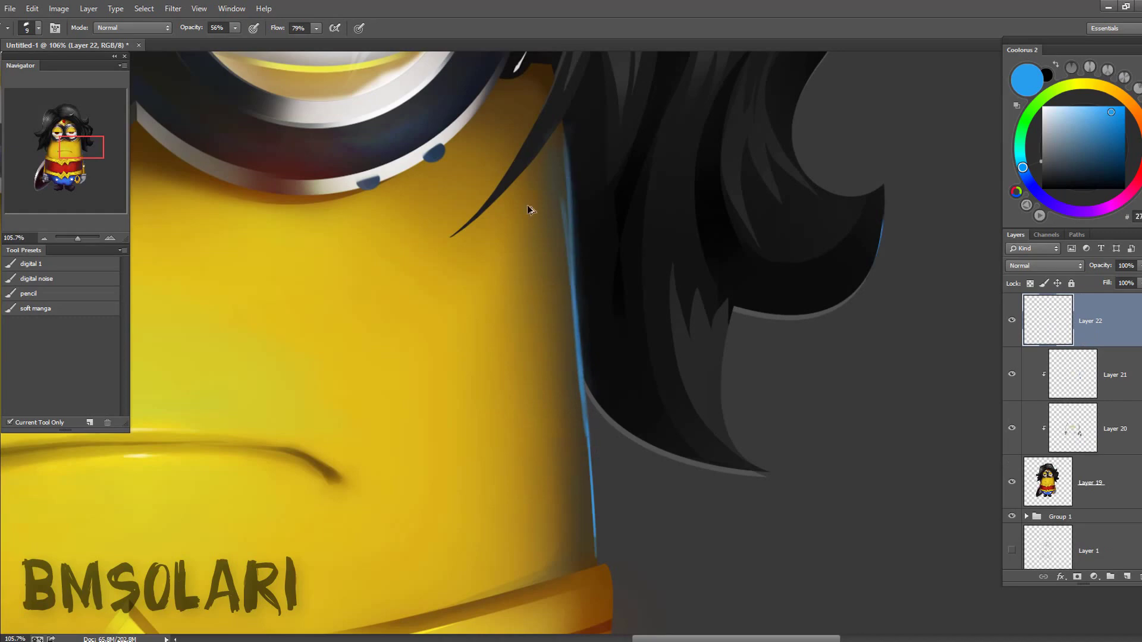
key("e")
left_click_drag(573, 297, 577, 246)
key("z")
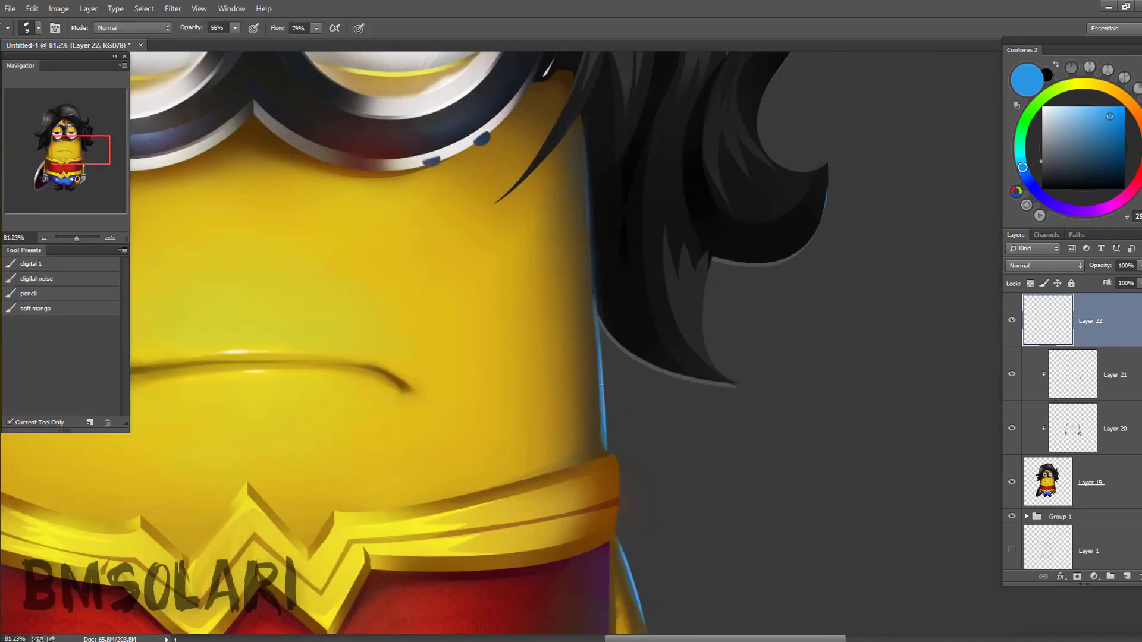
scroll(591, 186, "down", 3)
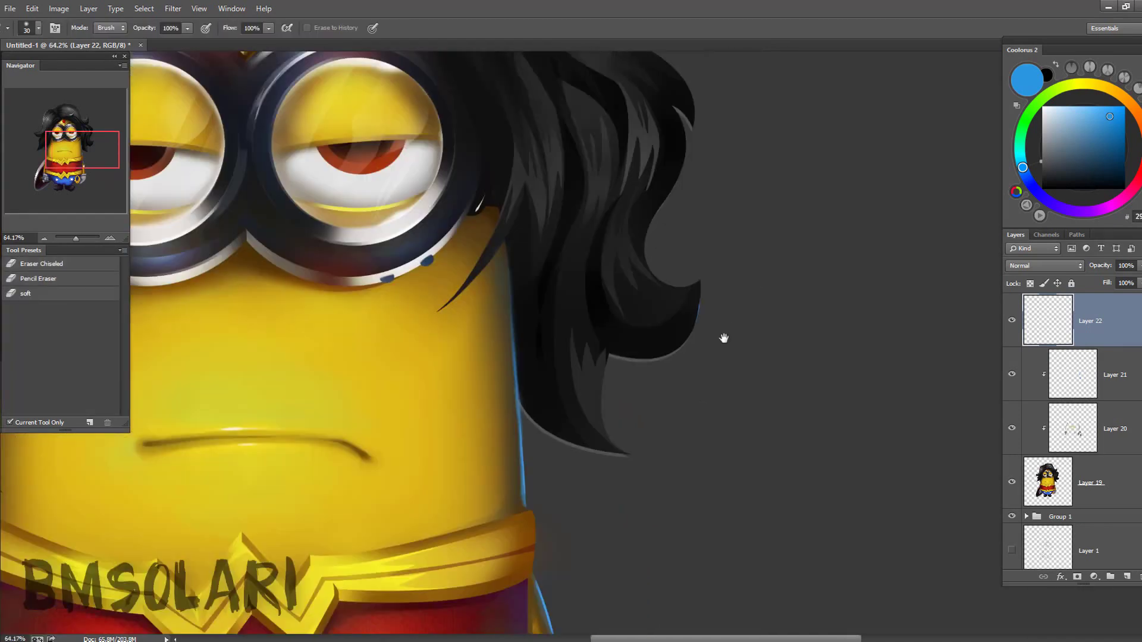
- Paint blue rim light along the hair's lower edge with a smaller soft manga brush
key("alt+bracketleft")
key("b")
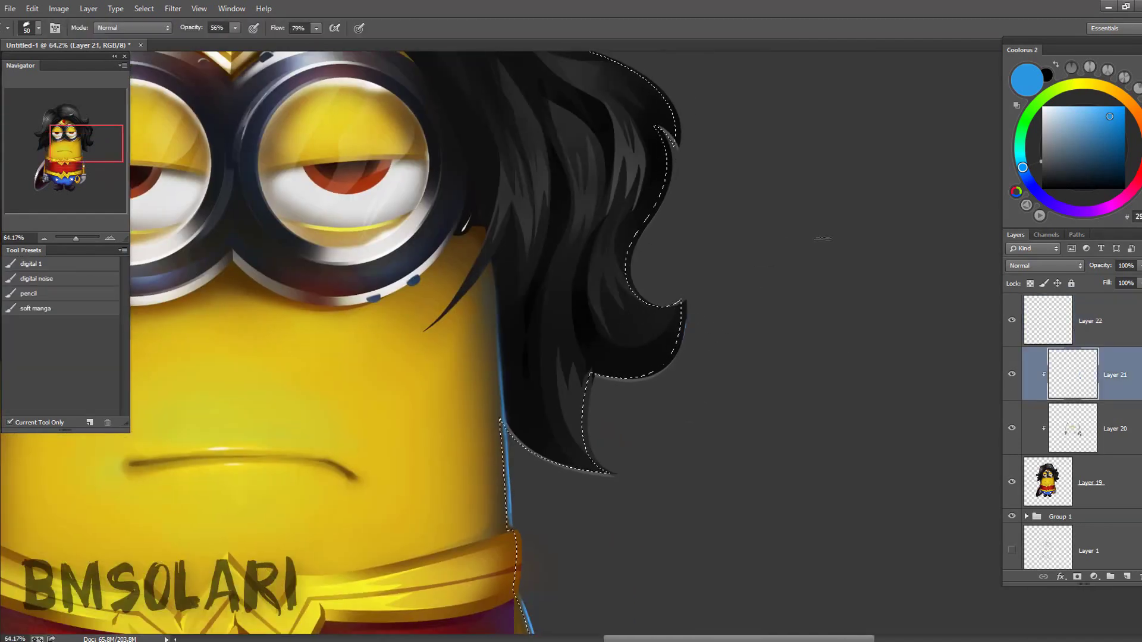
key("bracketleft")
key("bracketleft")
key("bracketleft")
mouse_move(670, 360)
left_mouse_down()
mouse_move(661, 315)
mouse_move(481, 293)
mouse_move(625, 263)
left_mouse_up()
key("z")
left_click(625, 263, "alt")
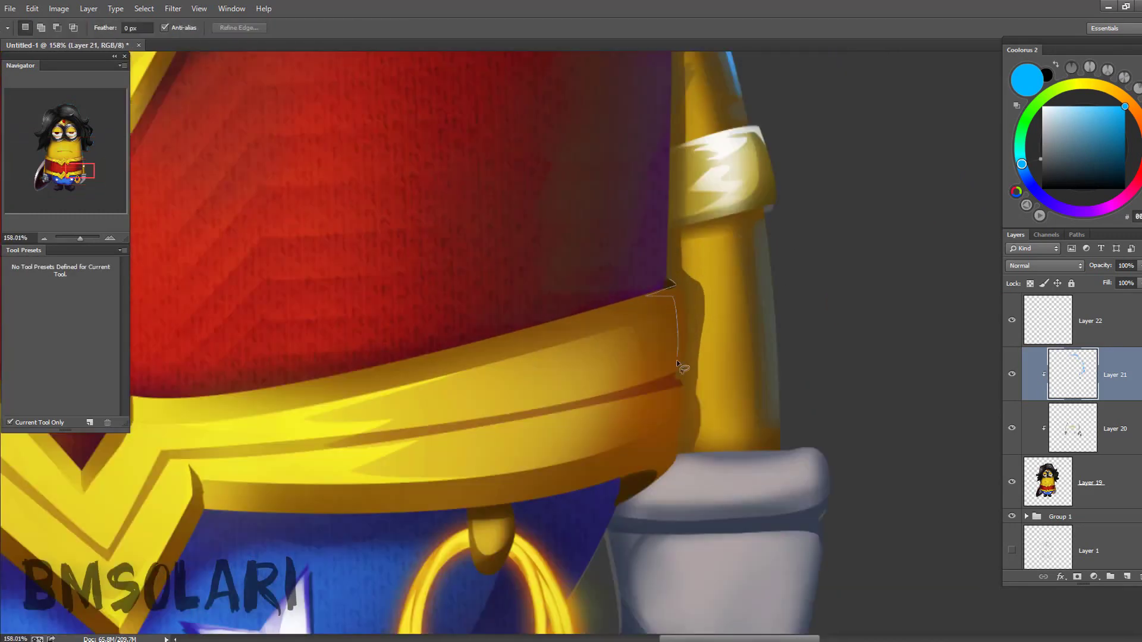
left_click_drag(678, 365, 679, 371)
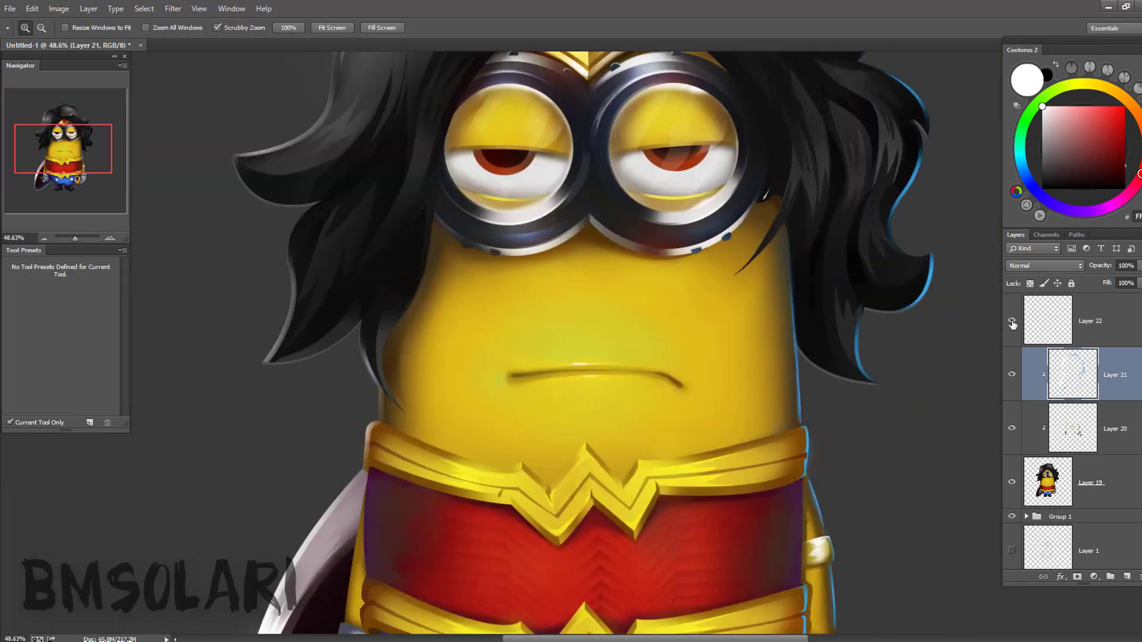
- Make the minion artwork layer active and zoom in on the goggle eye
left_click(1090, 440)
key("e")
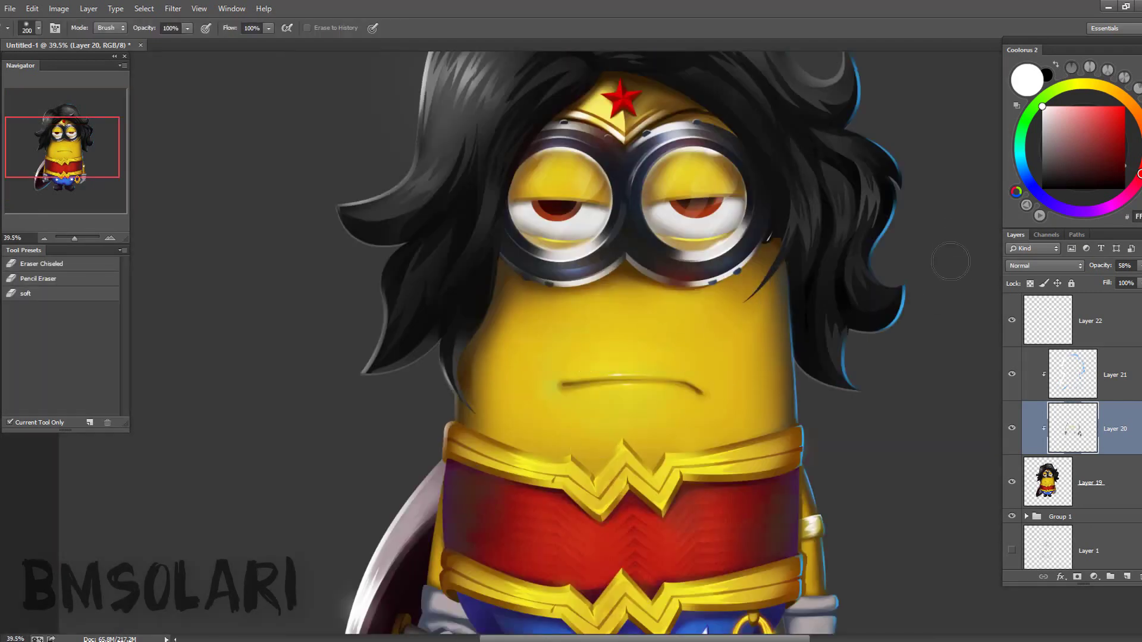
key("z")
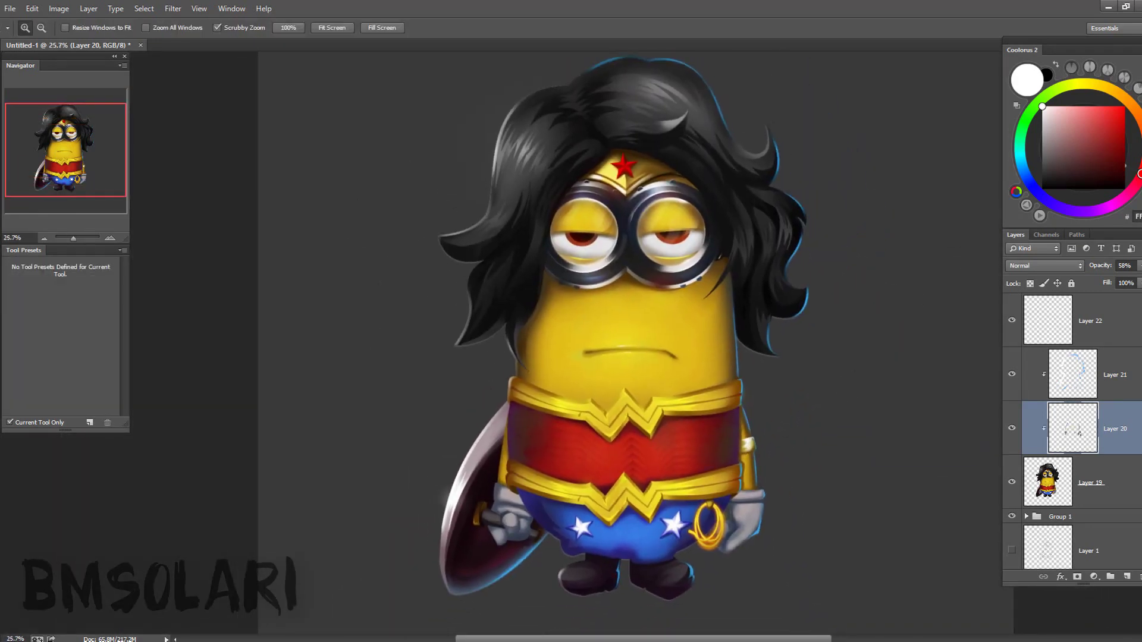
key("alt+bracketleft")
left_click_drag(665, 222, 690, 226)
key("b")
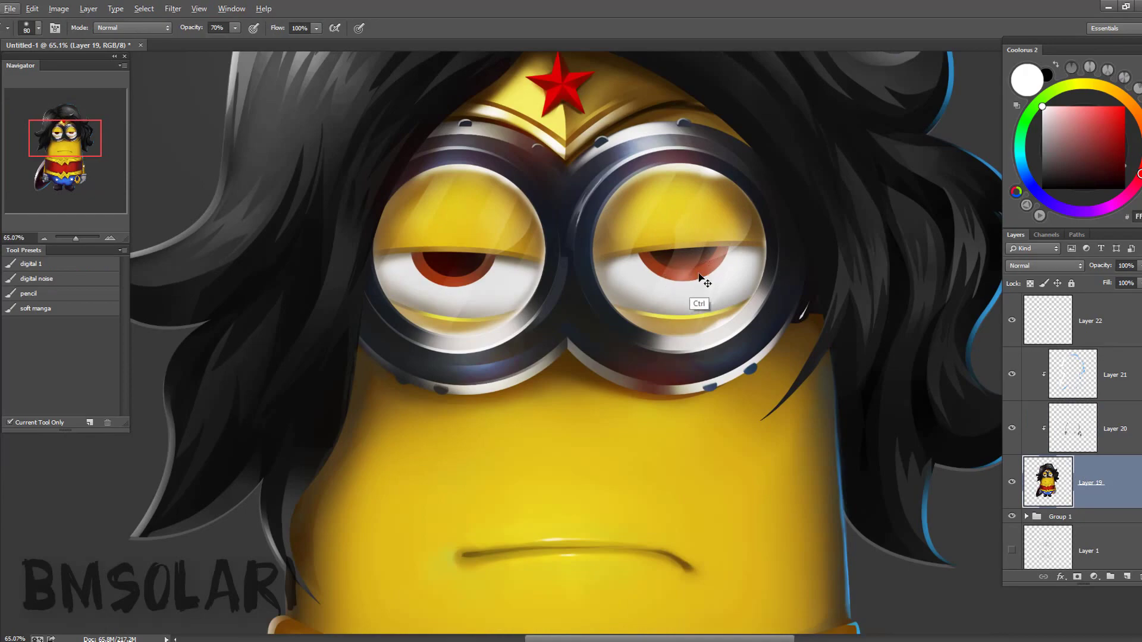
scroll(453, 288, "up", 2)
scroll(541, 352, "up", 4)
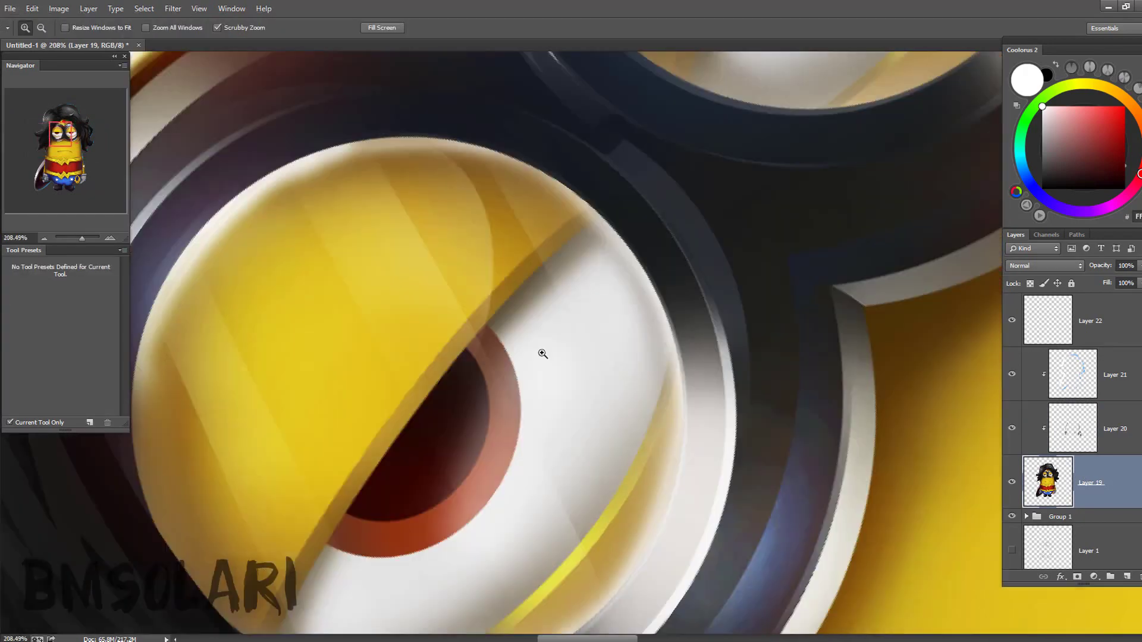
key("m")
mouse_move(584, 414)
left_mouse_down()
mouse_move(712, 294)
mouse_move(806, 280)
mouse_move(642, 268)
mouse_move(702, 200)
mouse_move(601, 154)
left_mouse_up()
- Paint small white catchlight dots in each goggle pupil with the Brush
key("l")
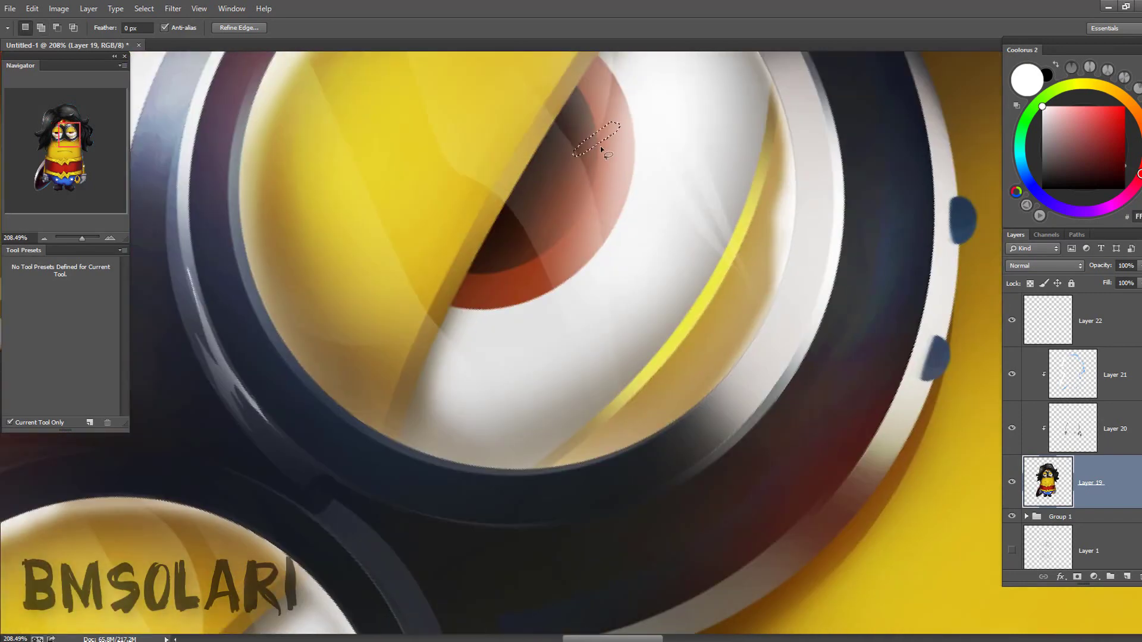
key("b")
scroll(600, 149, "down", 4)
scroll(714, 297, "up", 1)
scroll(714, 298, "up", 1)
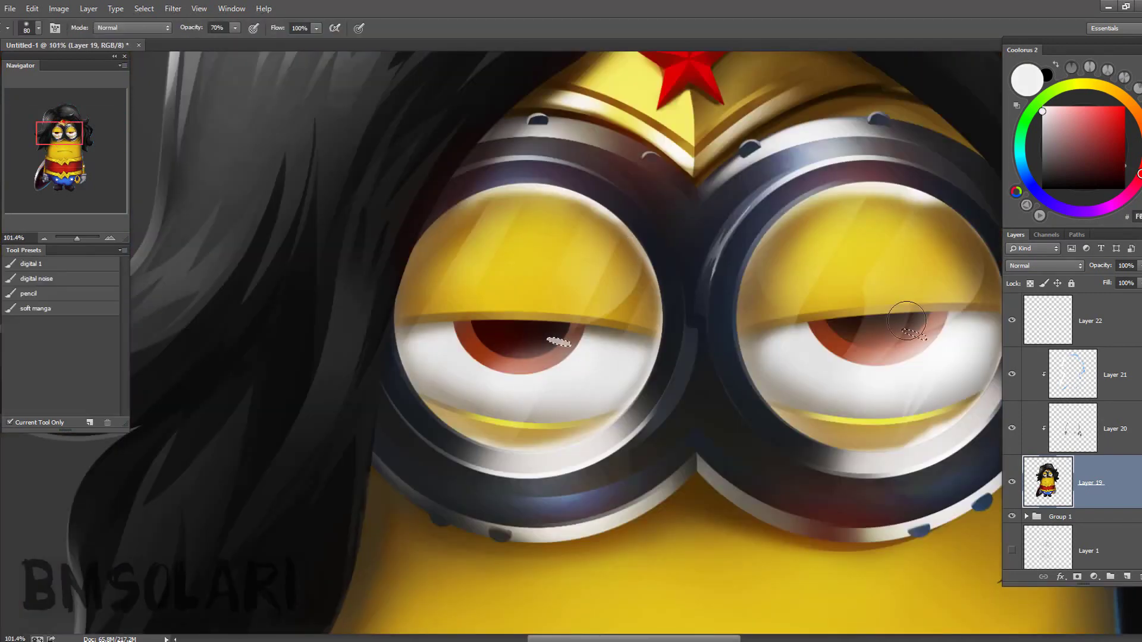
key("z")
scroll(595, 298, "down", 3)
scroll(507, 184, "up", 6)
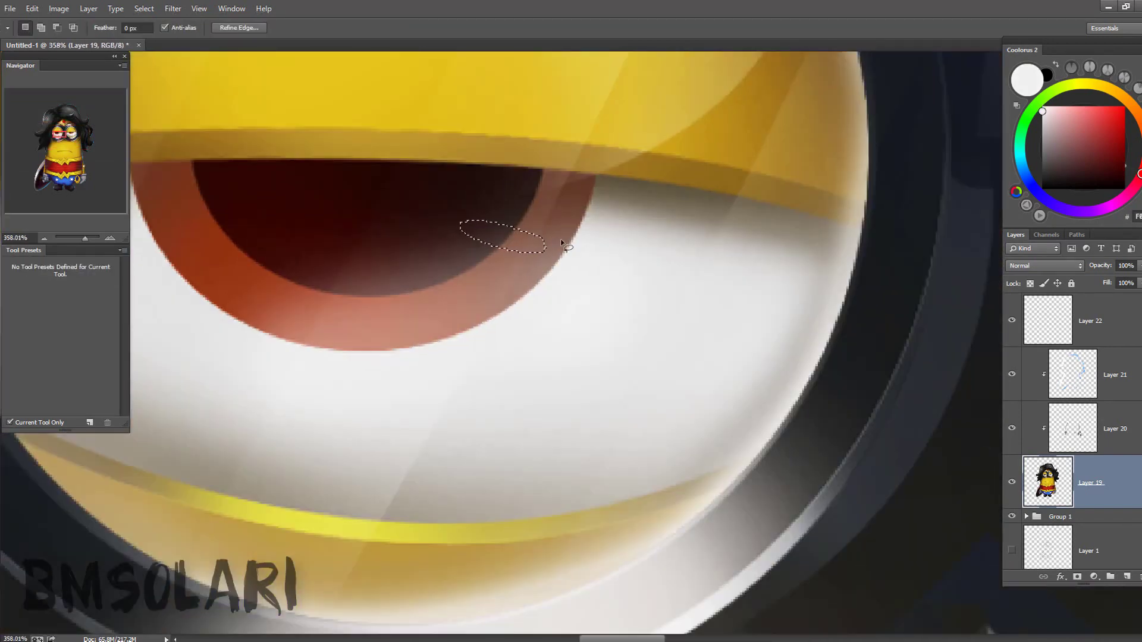
key("b")
scroll(599, 254, "down", 3)
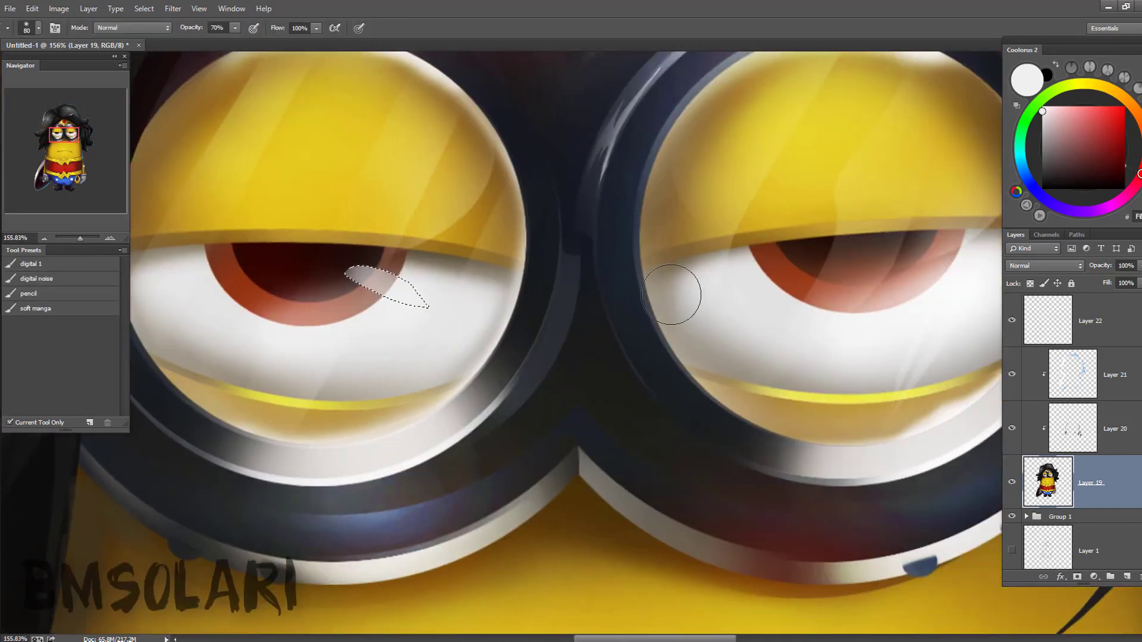
scroll(466, 359, "right", 1)
key("z")
scroll(616, 319, "down", 2)
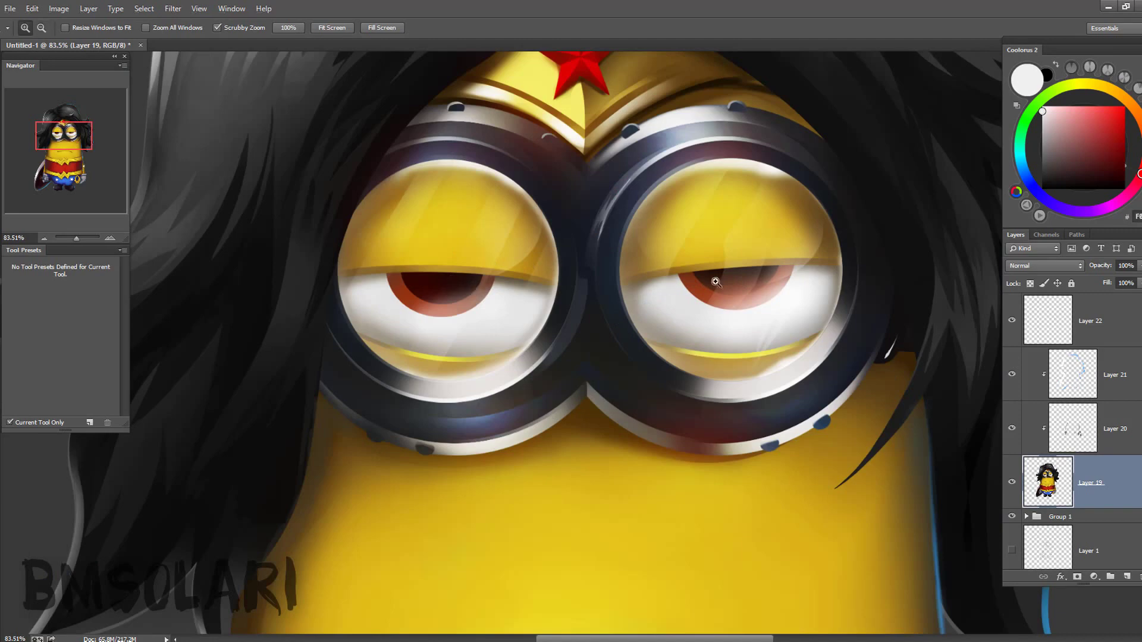
key("m")
scroll(625, 266, "up", 2)
scroll(654, 268, "right", 3)
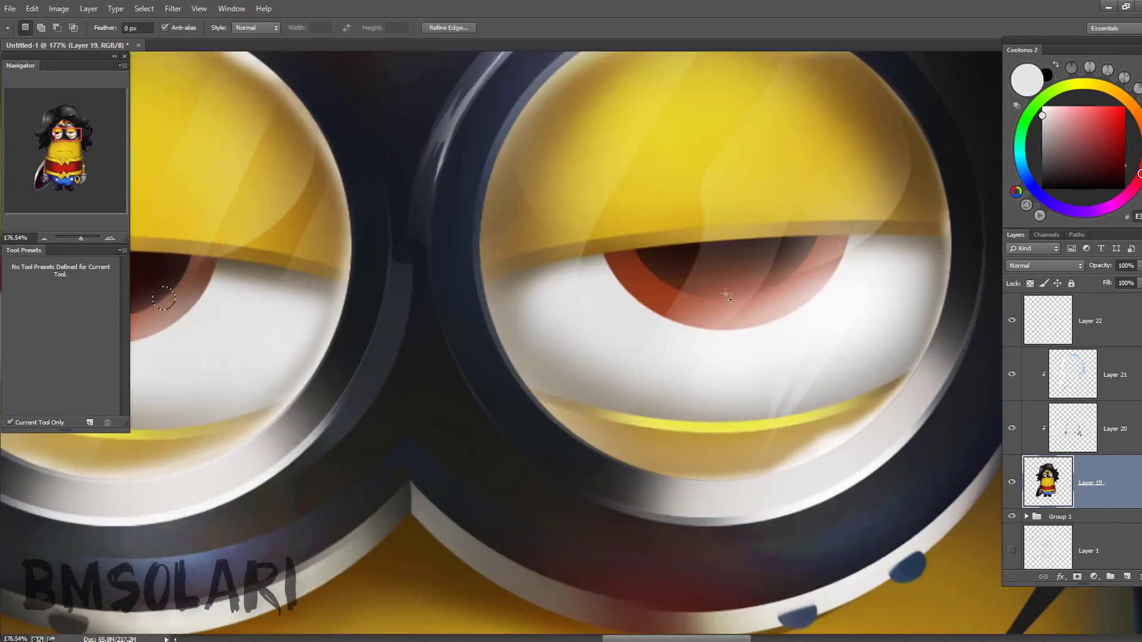
scroll(777, 274, "down", 5)
- Fit the minion in view, make Layer 20 active, and merge the painting layers down
key("ctrl+0")
key("z")
scroll(471, 339, "up", 4)
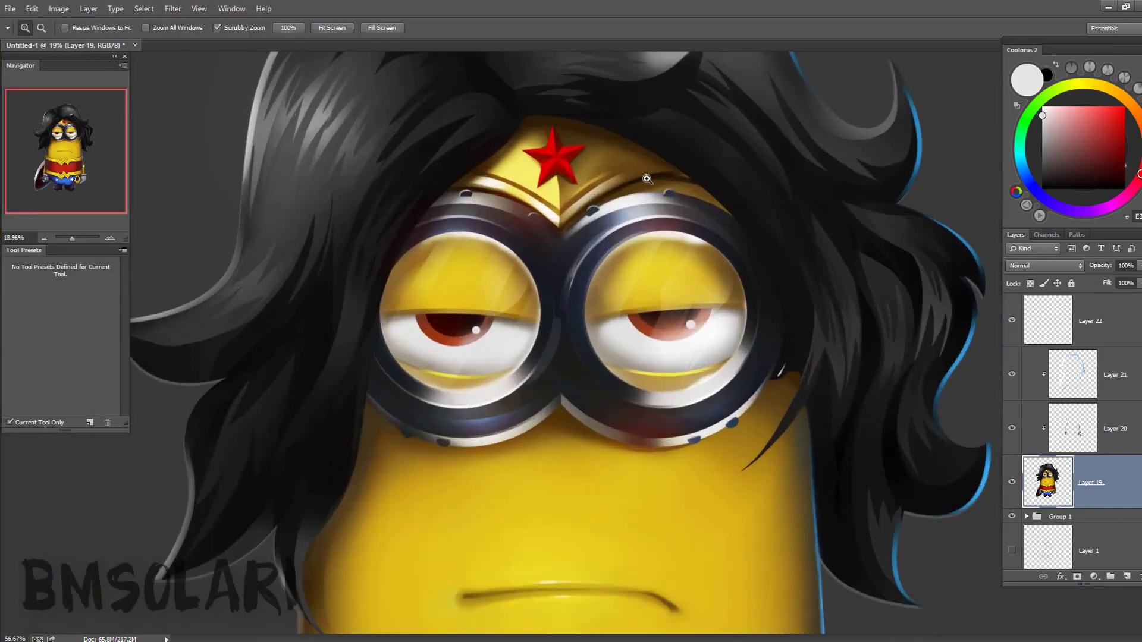
scroll(471, 340, "down", 5)
left_click(476, 381, "ctrl")
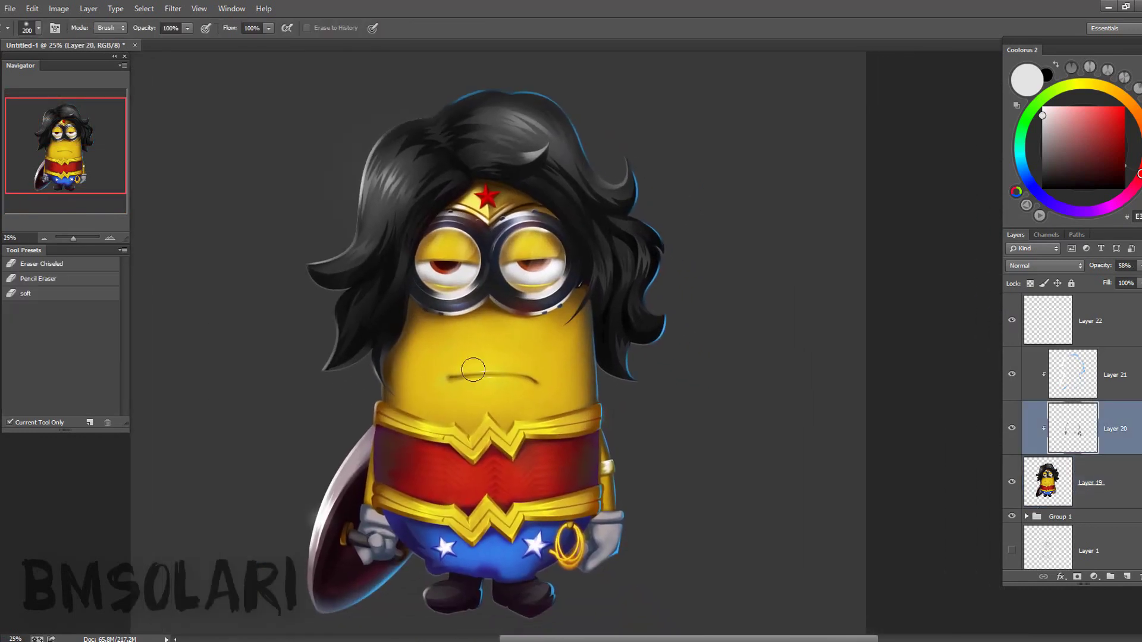
scroll(619, 357, "down", 3)
scroll(654, 359, "up", 1)
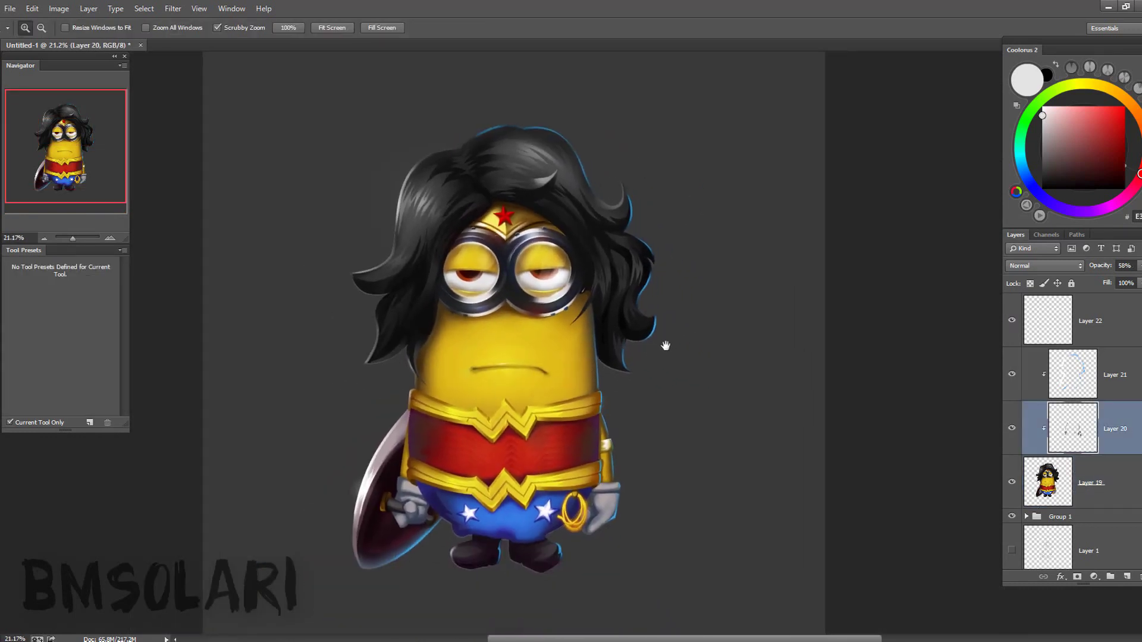
scroll(648, 357, "down", 1)
scroll(701, 381, "up", 1)
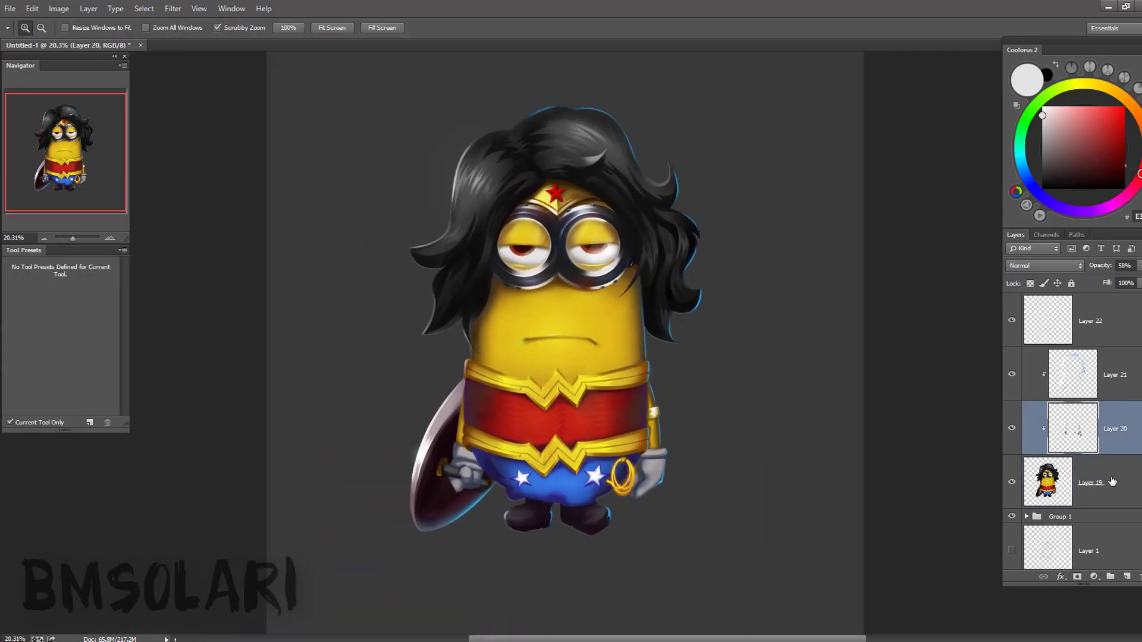
key("ctrl+e")
- Darken the merged painting with a Curves adjustment
key("ctrl+m")
left_click_drag(860, 232, 861, 216)
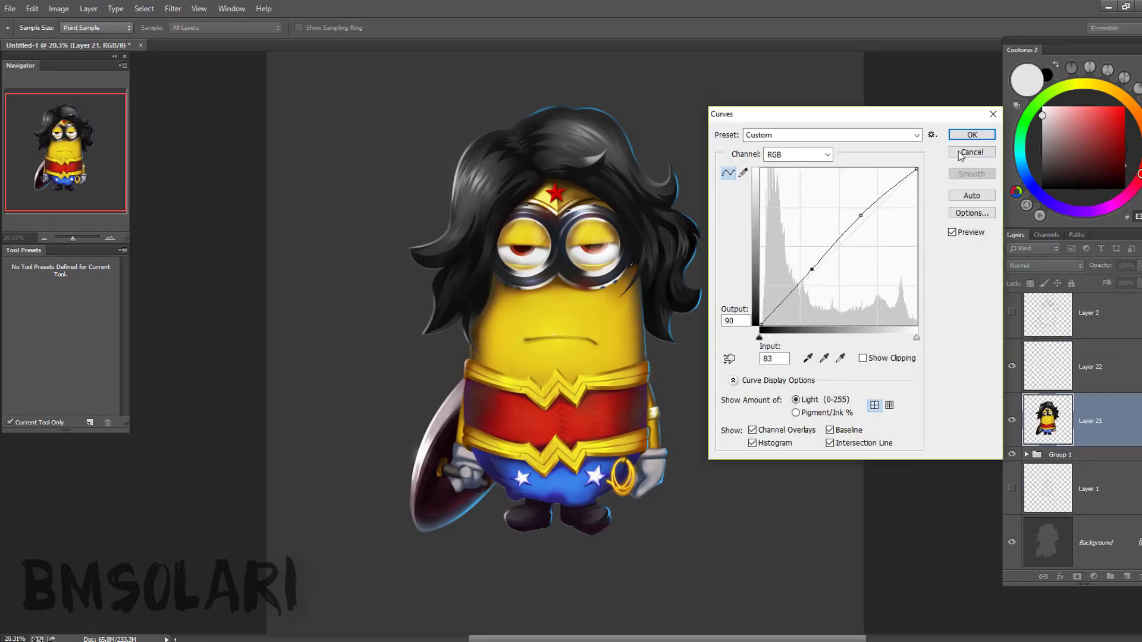
key("Return")
- Add a new layer clipped to Layer 21 and fill it with blue
key("ctrl+shift+alt+n")
key("ctrl+alt+g")
left_click(1021, 162)
left_click(1105, 143)
key("alt+BackSpace")
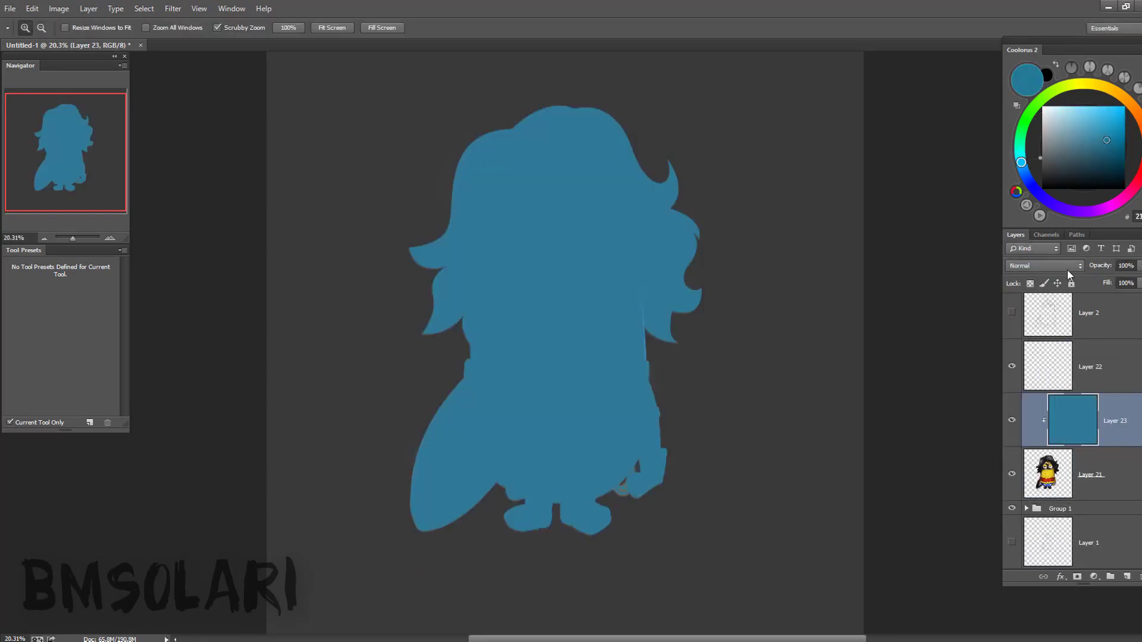
- Try Screen and other blend modes on the blue fill layer, then delete it
left_click(1044, 265)
left_click(1035, 333)
left_click(1044, 265)
left_click(1034, 302)
key("shift+plus")
key("shift+plus")
key("shift+plus")
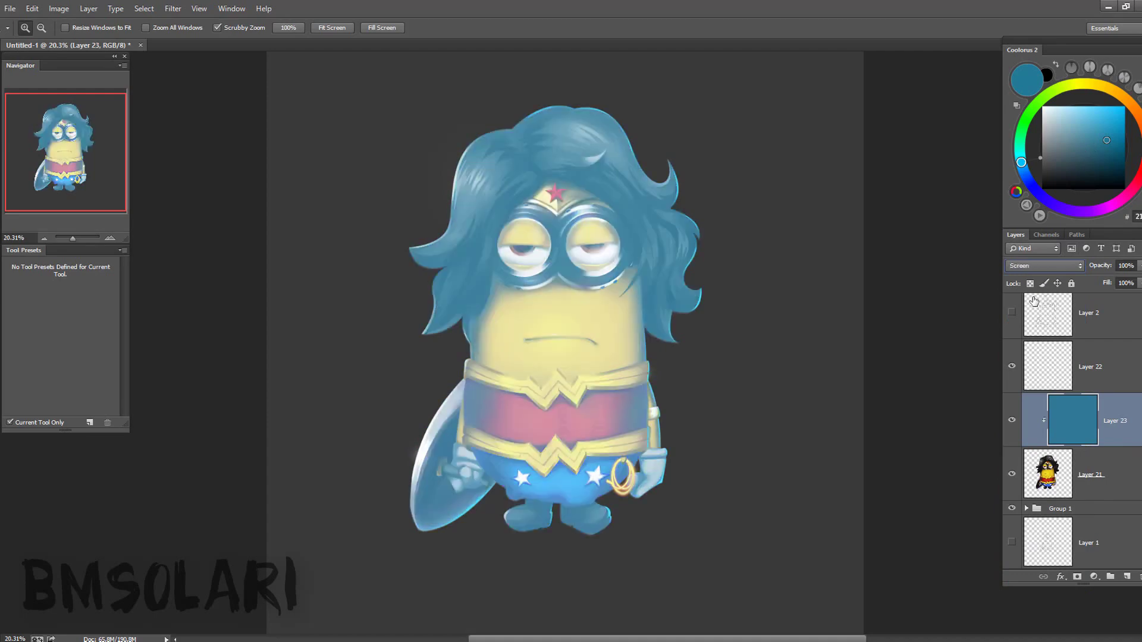
key("shift+plus")
key("shift+plus")
key("shift+plus")
key("shift+plus")
key("shift+plus")
key("shift+plus")
key("shift+plus")
key("shift+plus")
key("shift+plus")
key("shift+plus")
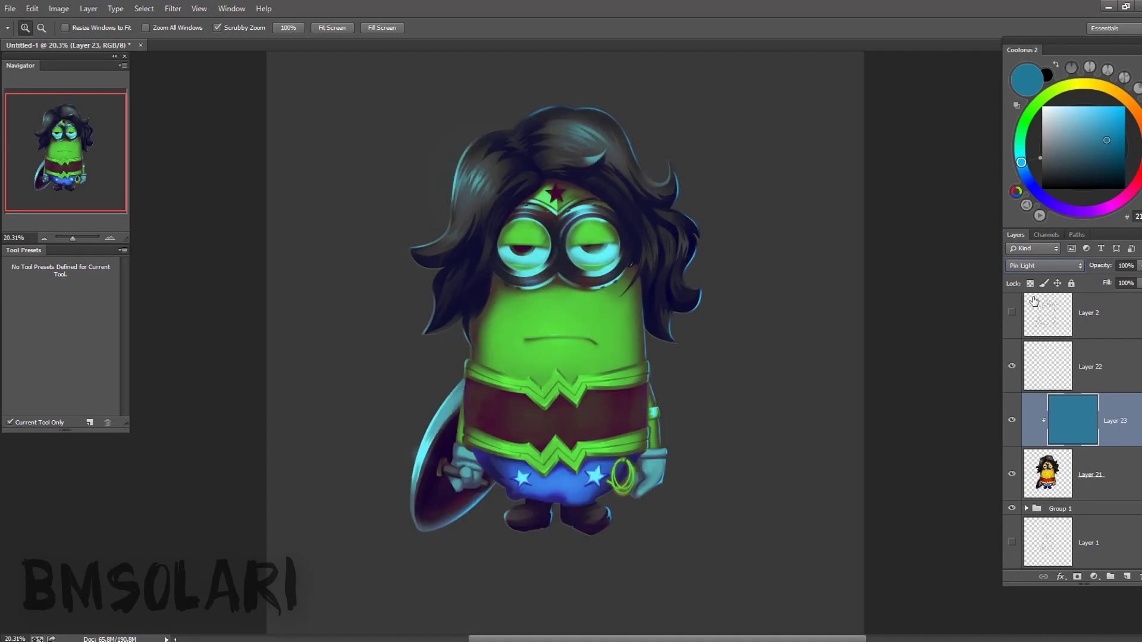
key("shift+plus")
key("shift+plus")
key("shift+plus")
key("shift+plus")
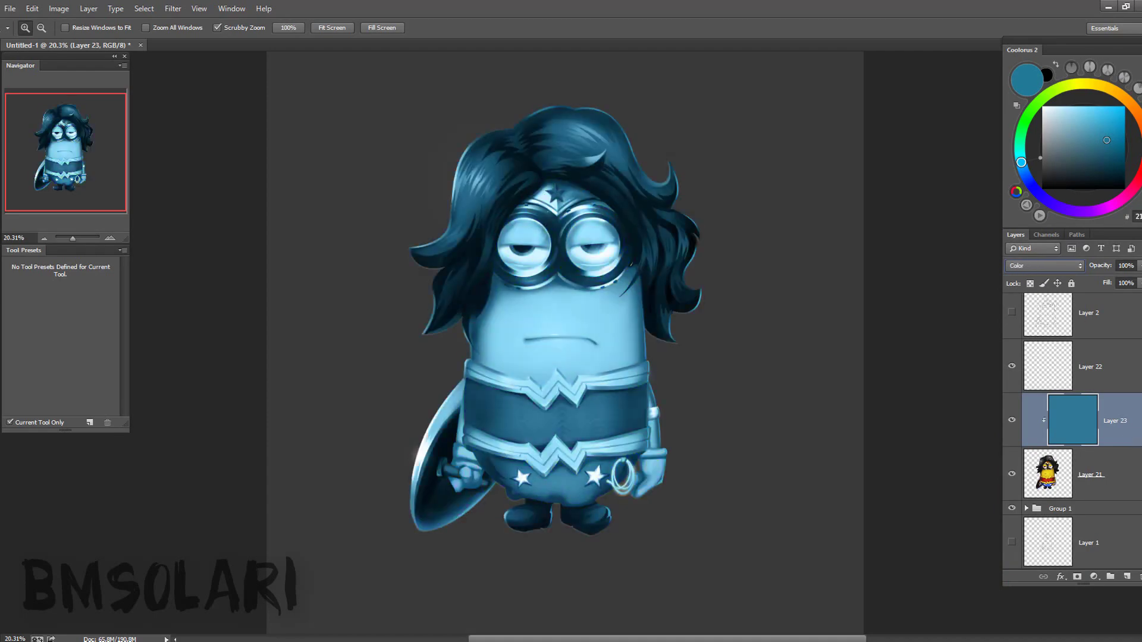
key("Delete")
- Duplicate Layer 21 and try editing Gradient Map stops, then cancel it
key("ctrl+j")
left_click(59, 8)
left_click(238, 185)
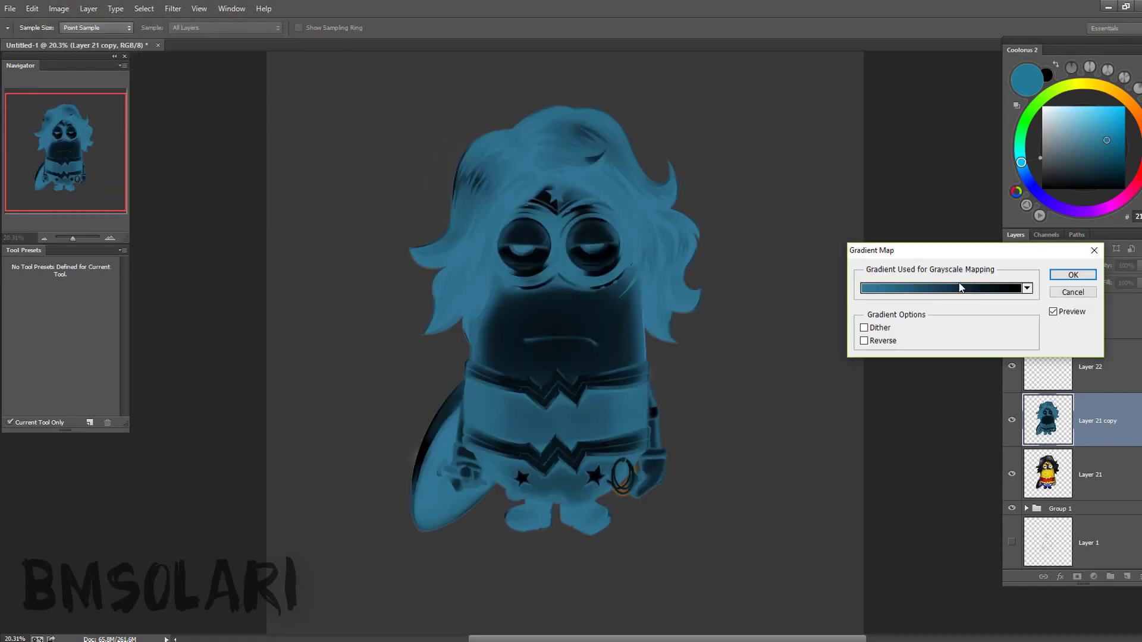
left_click(960, 288)
double_click(849, 308)
left_click(1110, 112)
double_click(850, 308)
left_click(868, 124)
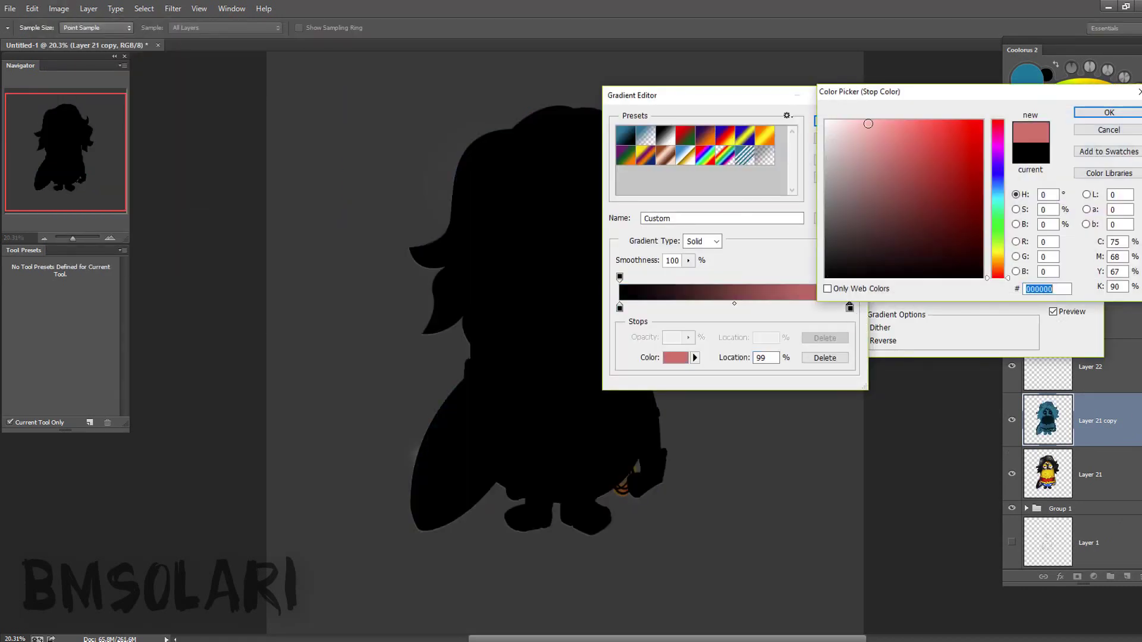
left_click(1110, 112)
left_click(843, 119)
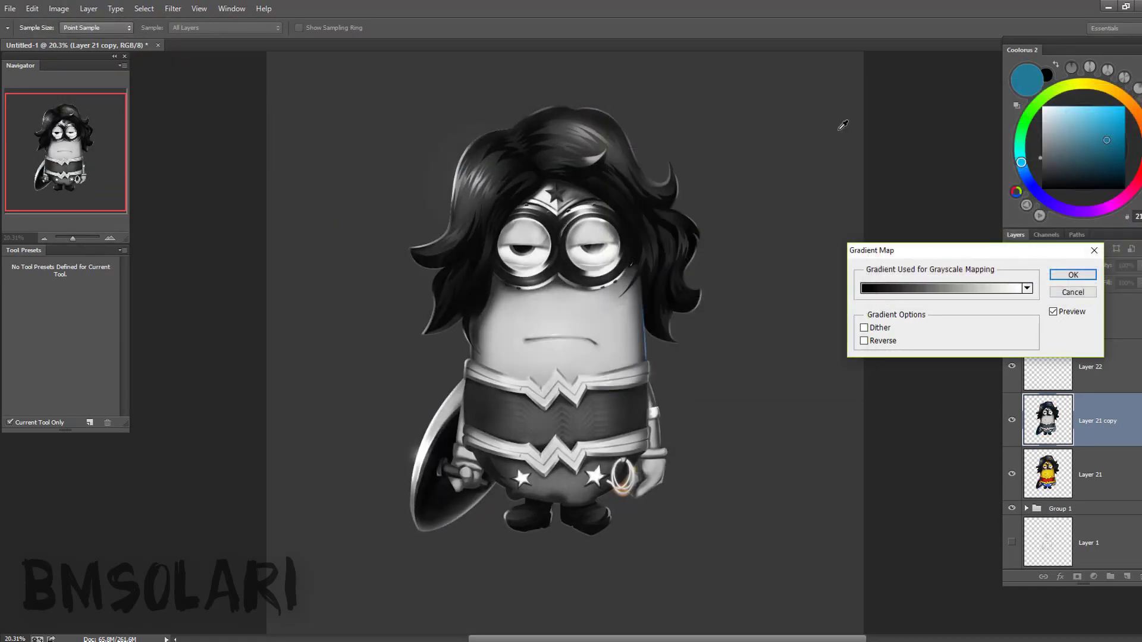
left_click(1066, 275)
key("ctrl+z")
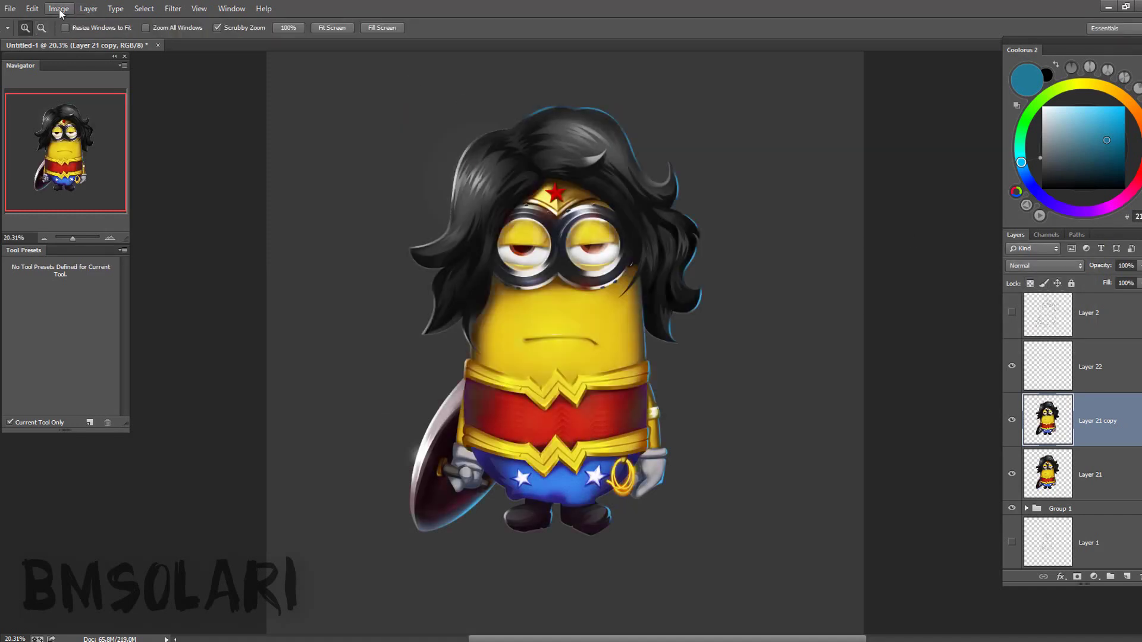
- Start a Gradient Map with a black 000000 left stop and white ffffff right stop
left_click(59, 8)
left_click(229, 223)
left_click(960, 288)
double_click(621, 307)
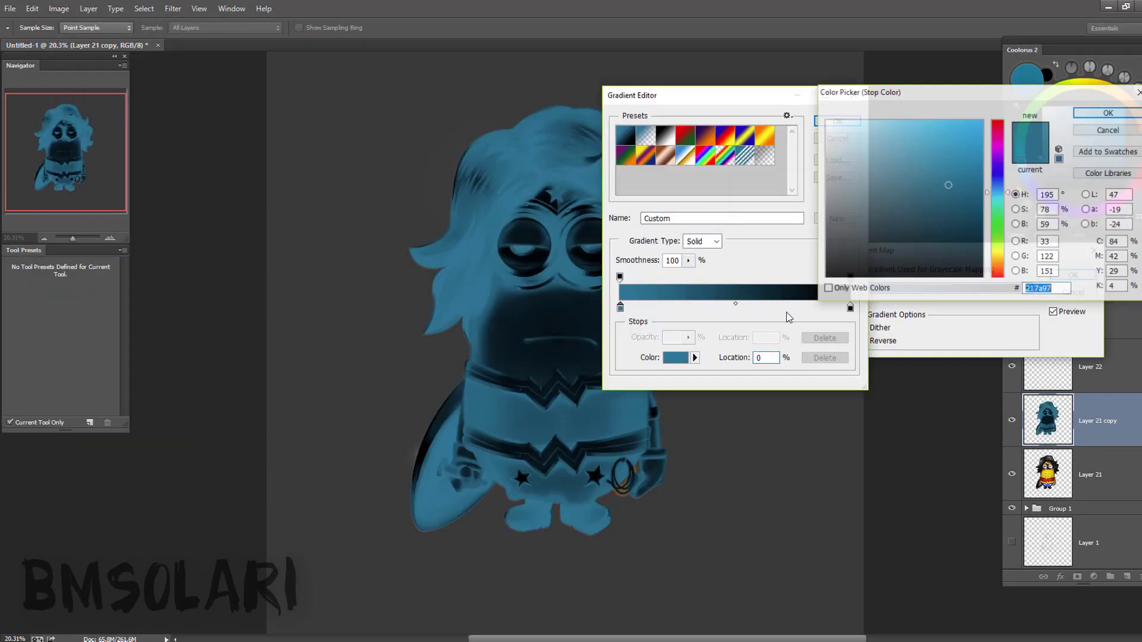
type("000000")
key("Return")
double_click(850, 307)
type("ffffff")
key("Return")
- Add a dark blue stop at 16% and an orange stop at 76%, then apply the map
left_click(658, 307)
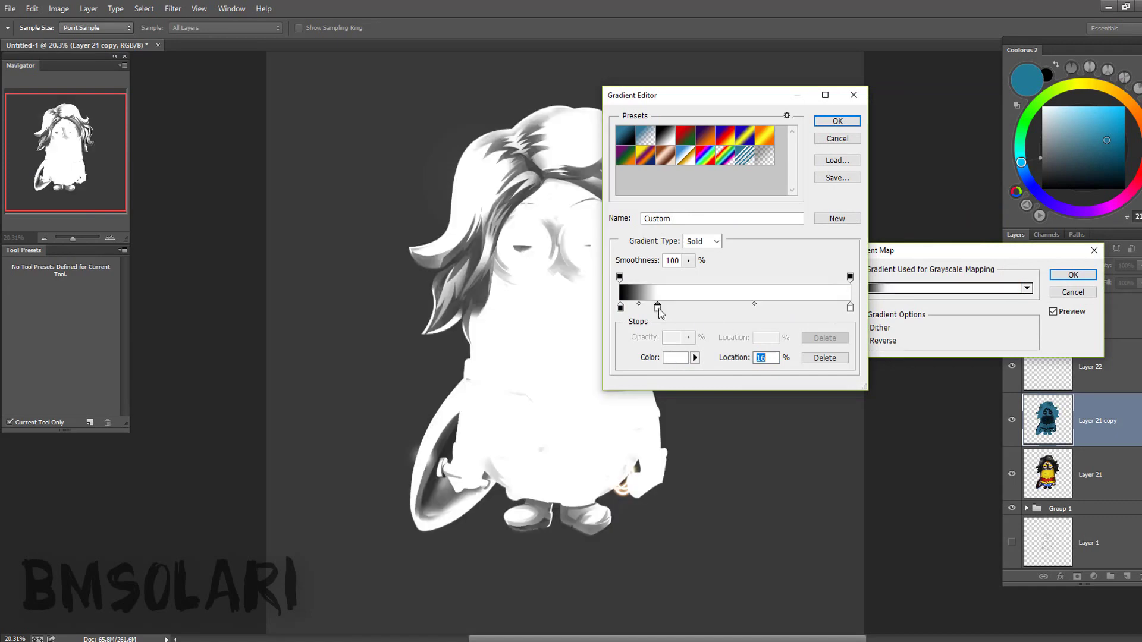
double_click(658, 307)
left_click(951, 182)
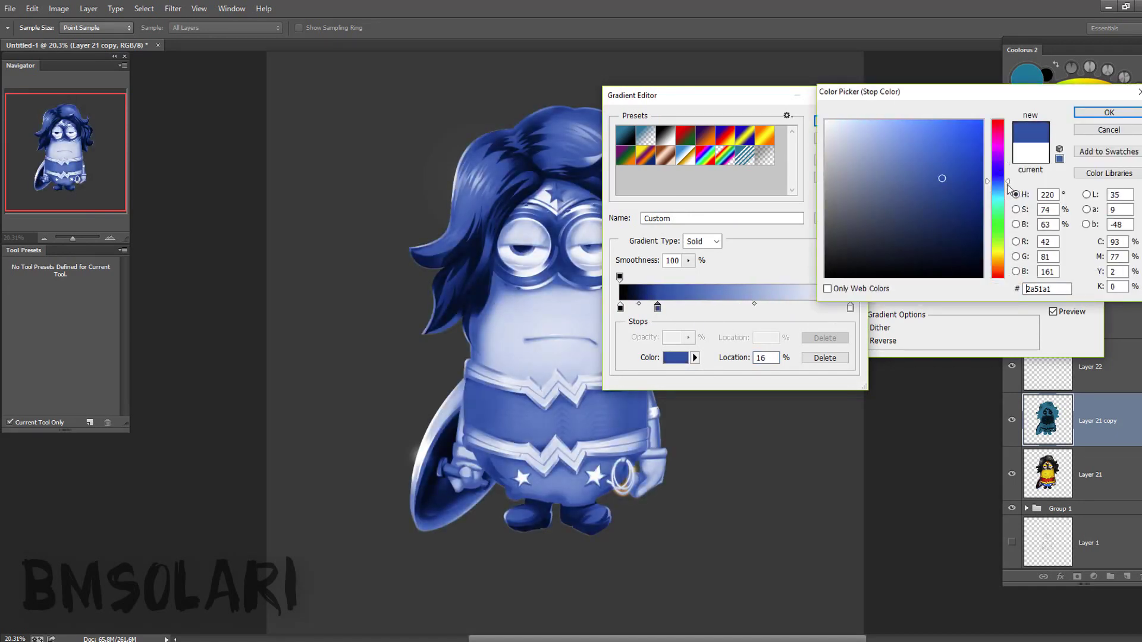
key("Return")
left_click(795, 308)
double_click(796, 308)
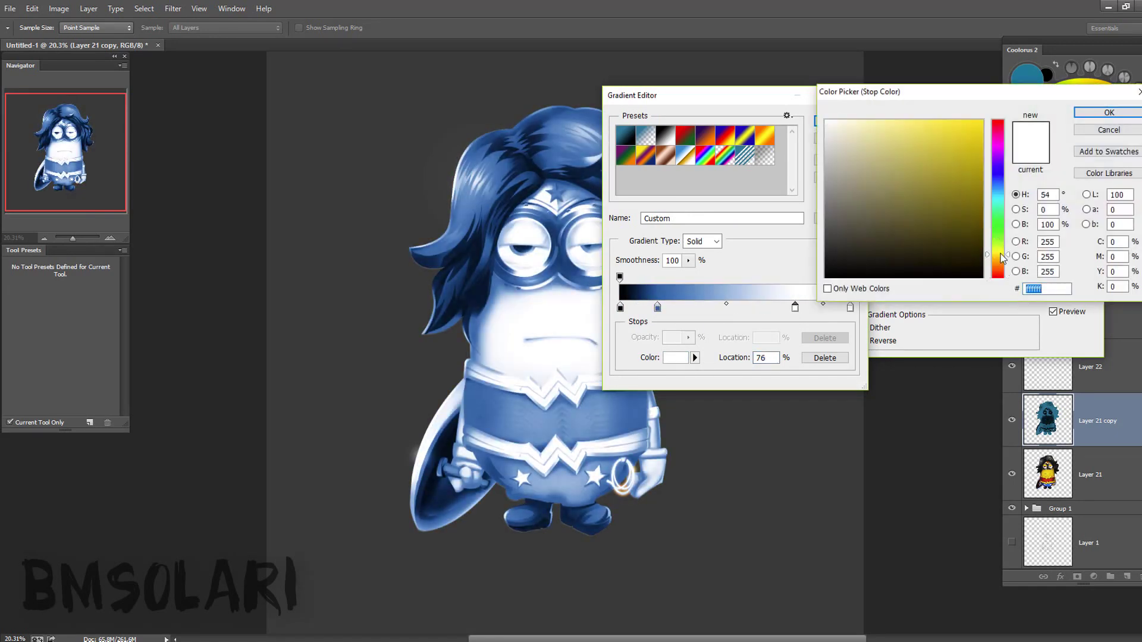
left_click_drag(1003, 257, 1003, 260)
left_click(974, 135)
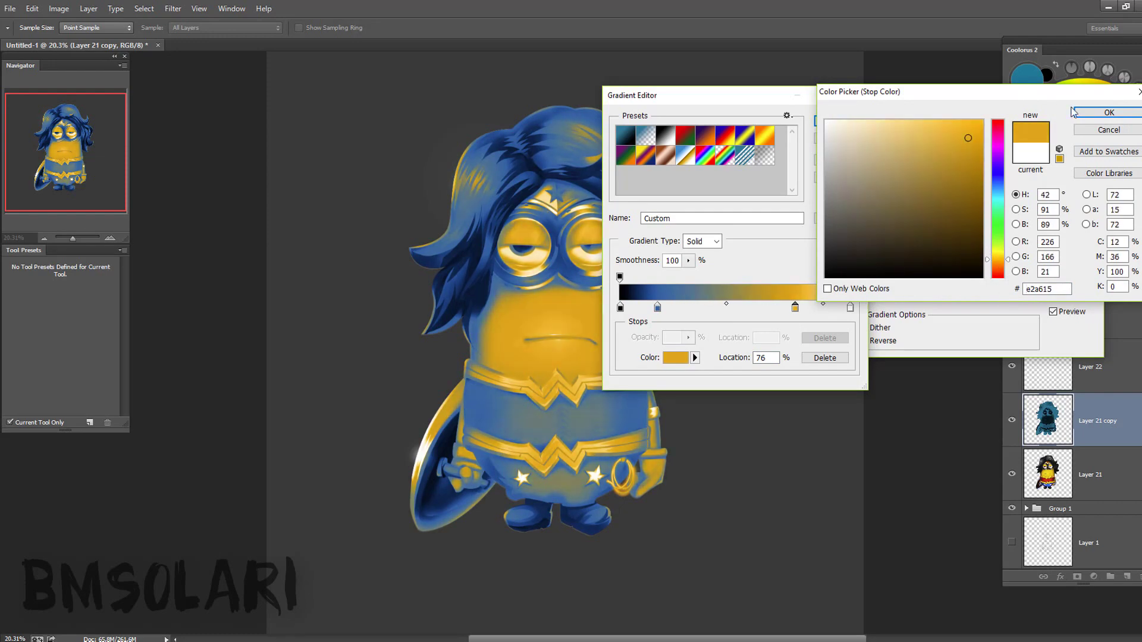
key("Return")
key("Return")
left_click(1078, 271)
- After trying Overlay and Soft Light, set Layer 21 copy to Normal at 0% opacity
left_click(1031, 317)
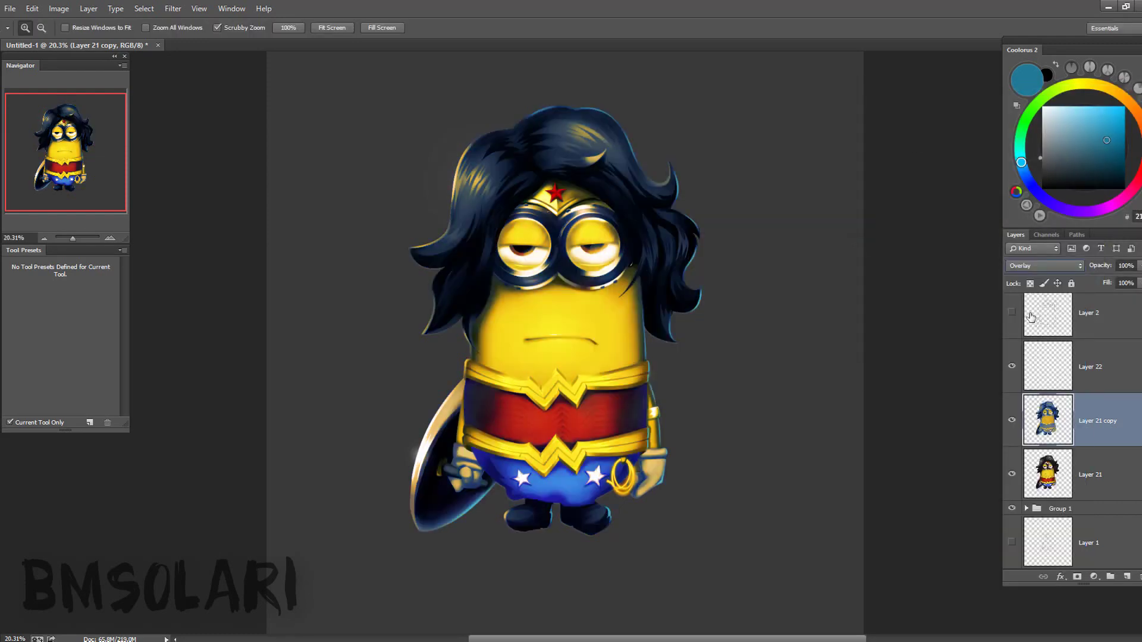
left_click(1077, 266)
left_click(1023, 387)
left_click(1012, 420)
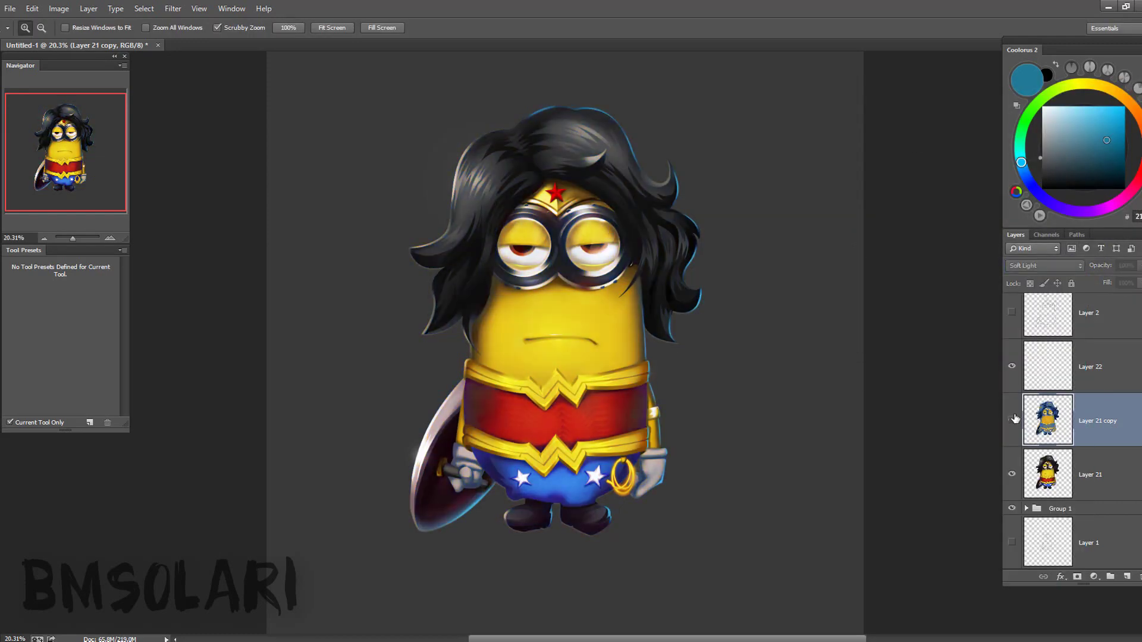
left_click(1012, 420)
left_click(1077, 265)
left_click(1023, 288)
mouse_move(1101, 266)
left_mouse_down()
mouse_move(1083, 268)
mouse_move(1121, 273)
left_mouse_up()
- Give Layer 21 copy an inverted black mask at 63% opacity and ready a white brush
left_click(1077, 578)
key("ctrl+i")
left_click_drag(410, 338, 427, 338)
key("b")
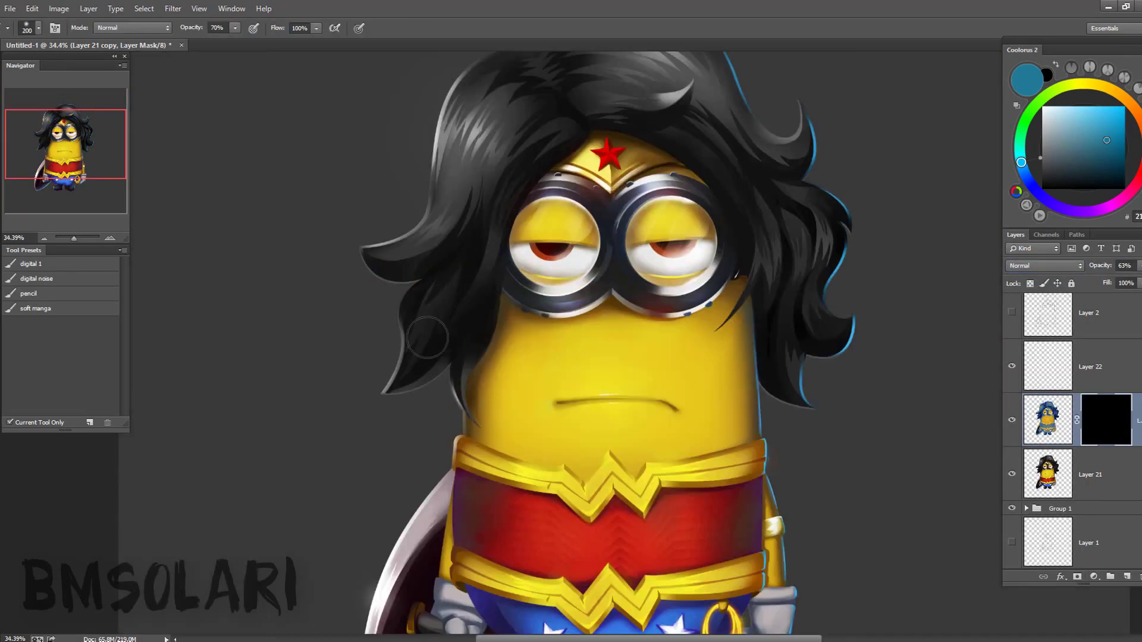
key("d")
- Paint white over the hair to reveal the blue tint, including around the face
left_click_drag(452, 285, 428, 333)
scroll(519, 207, "up", 3)
scroll(358, 410, "down", 3)
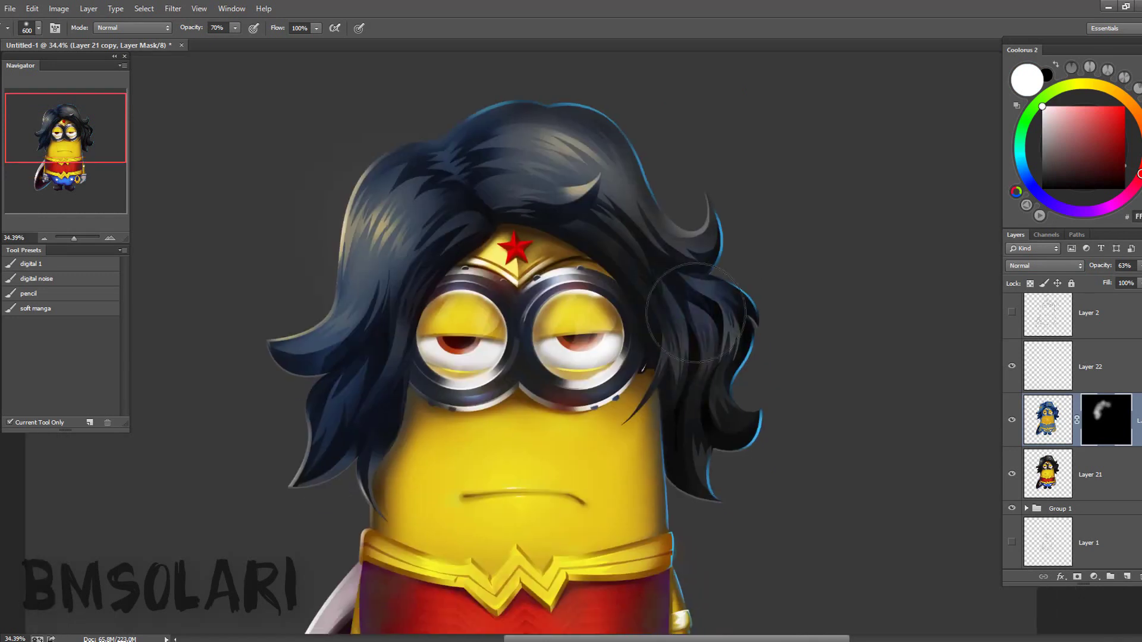
left_click_drag(310, 334, 702, 357)
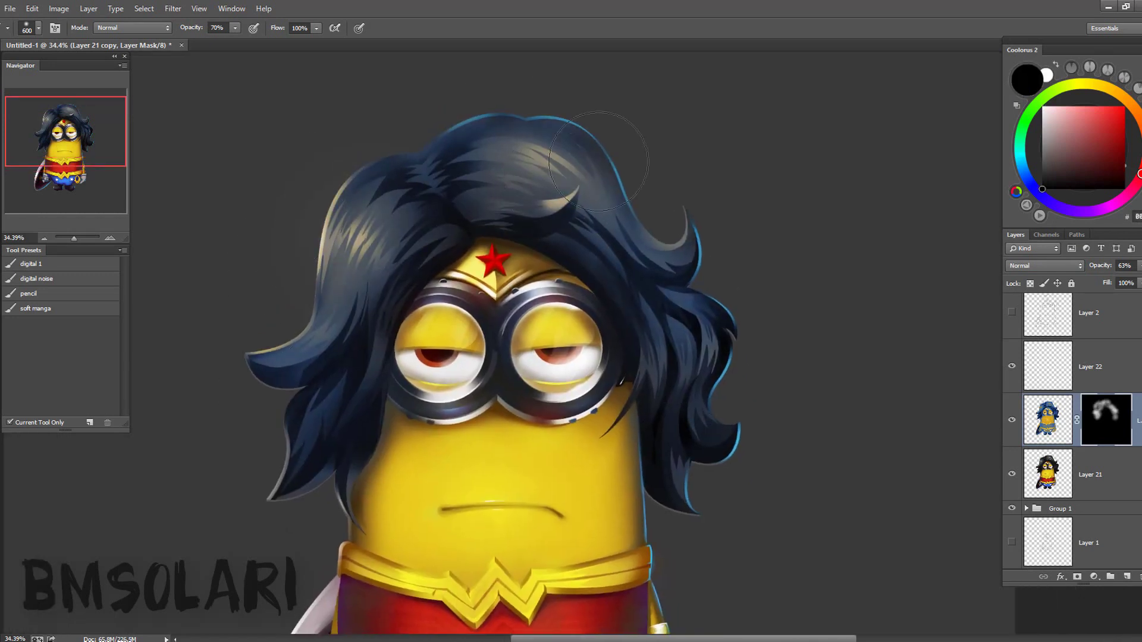
scroll(462, 380, "down", 3)
mouse_move(497, 367)
left_mouse_down()
mouse_move(583, 372)
mouse_move(486, 384)
left_mouse_up()
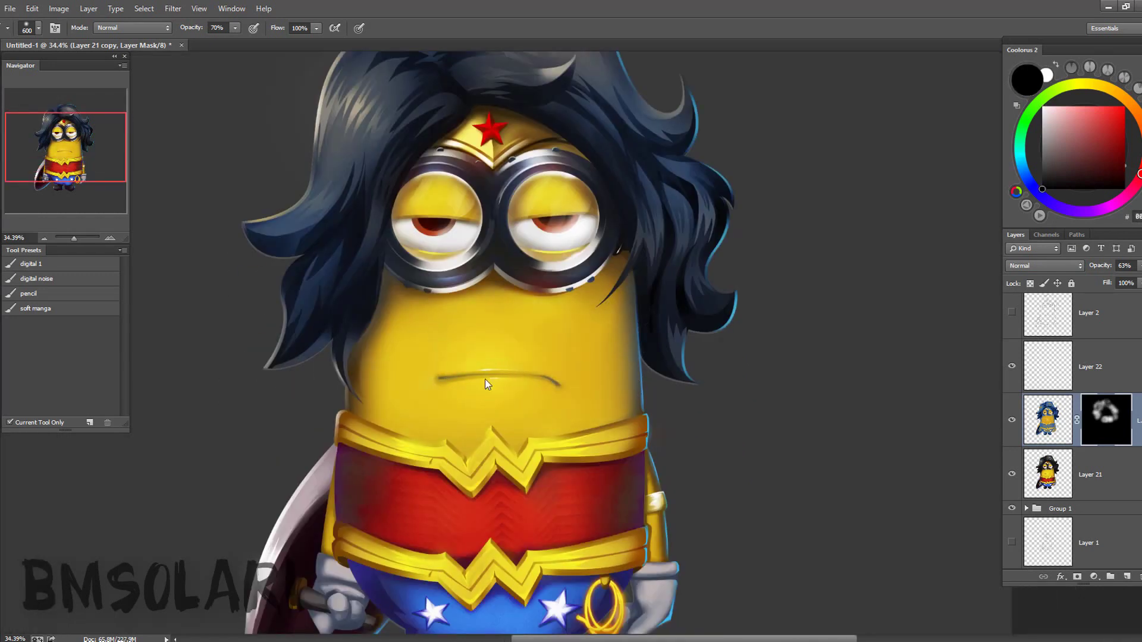
left_click_drag(363, 408, 431, 236)
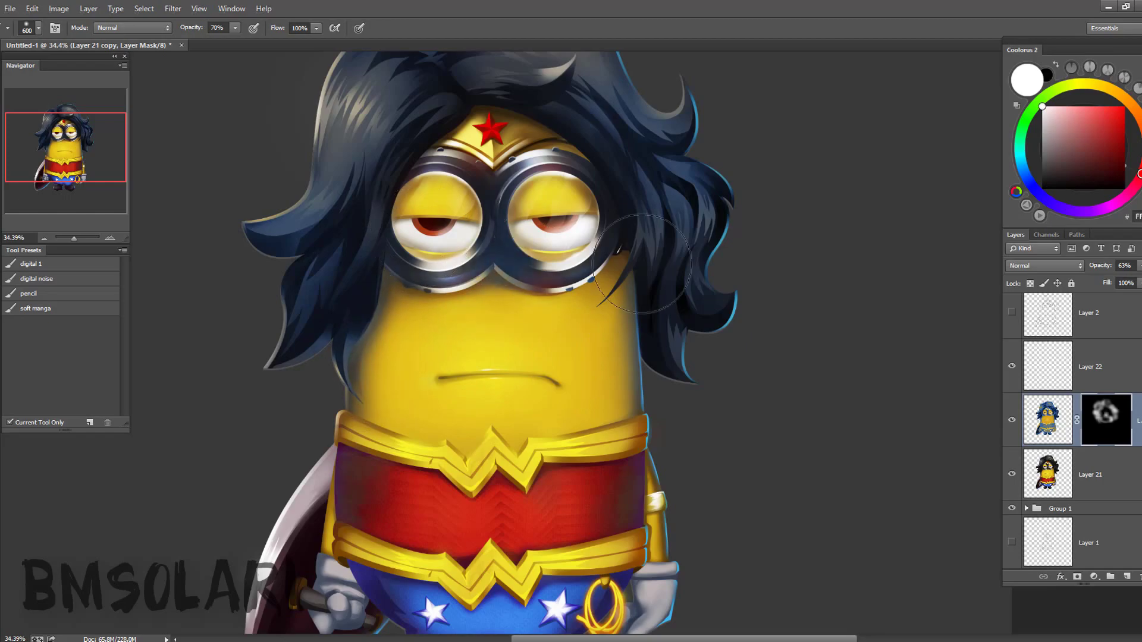